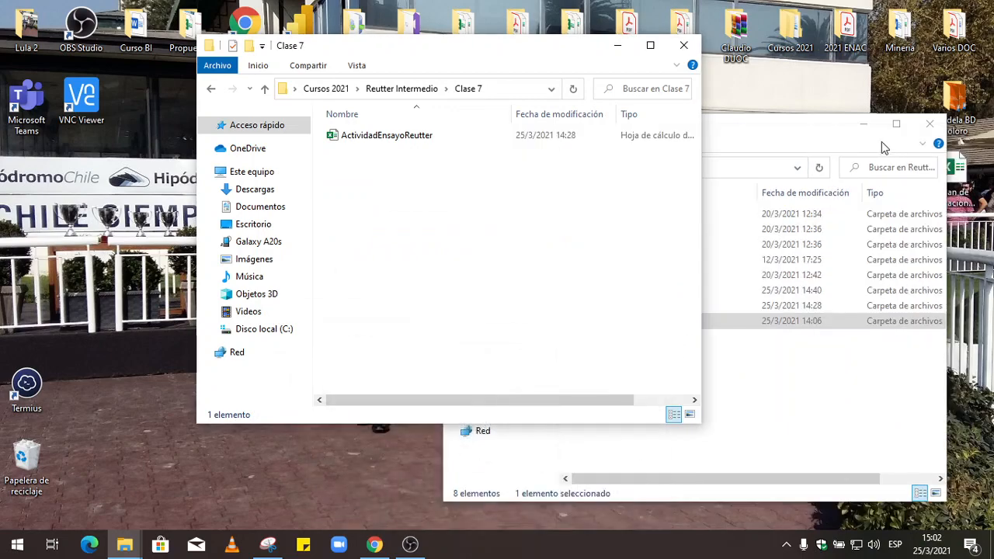
# Minimize the background folder window and bring the Google Meet call to the front
pyautogui.click(872, 133)
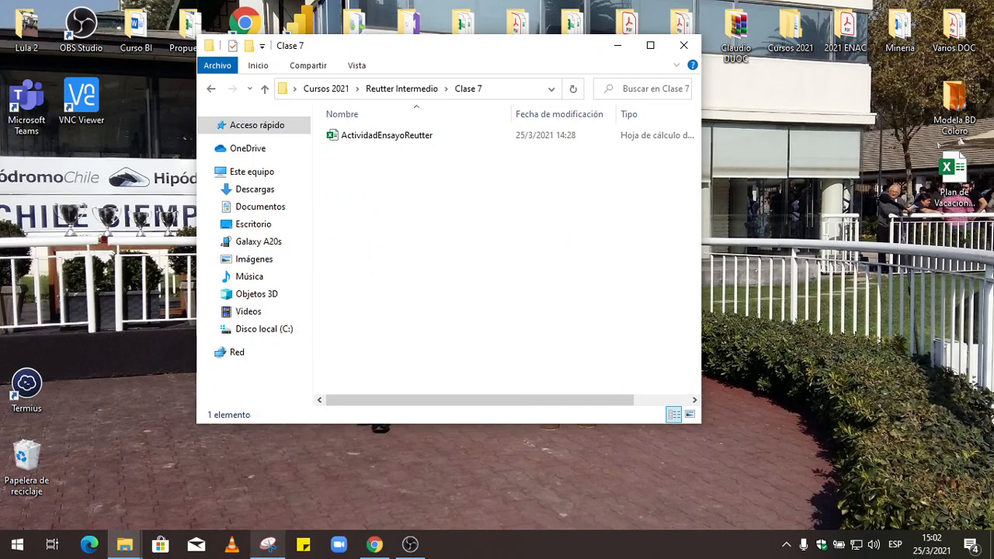
pyautogui.click(374, 545)
pyautogui.click(527, 191)
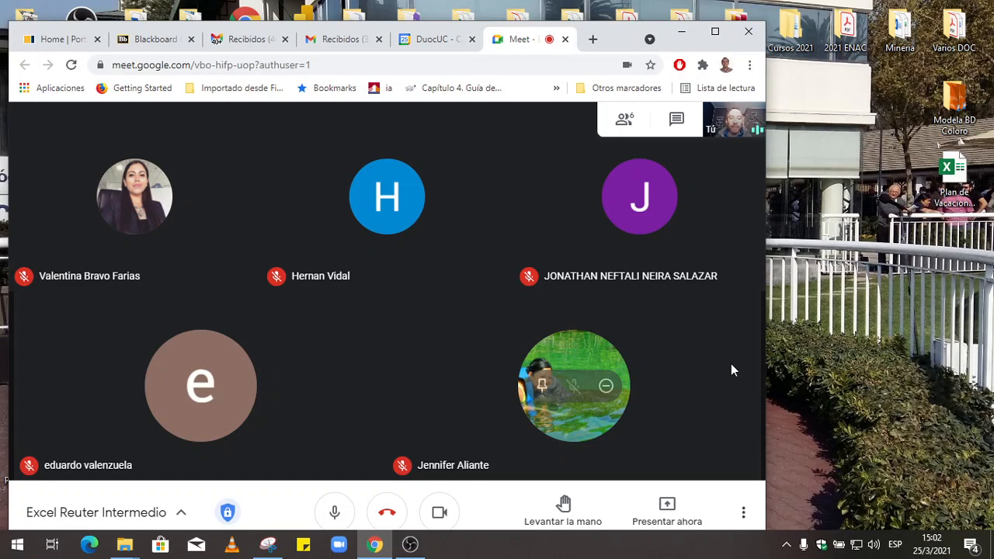
# Open the ActividadEnsayoReutter workbook from Cursos 2021 > Reutter Intermedio > Clase 7
pyautogui.doubleClick(791, 32)
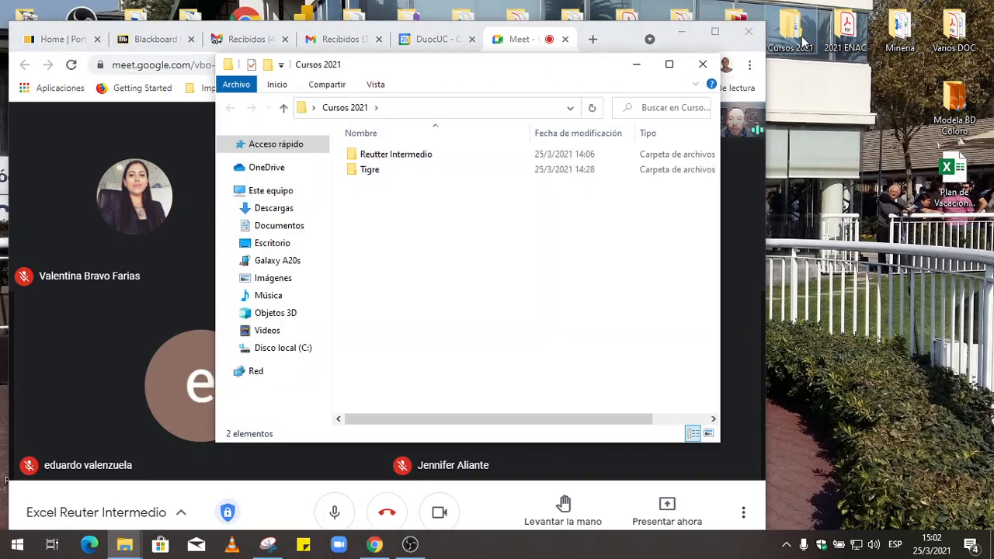
pyautogui.doubleClick(431, 155)
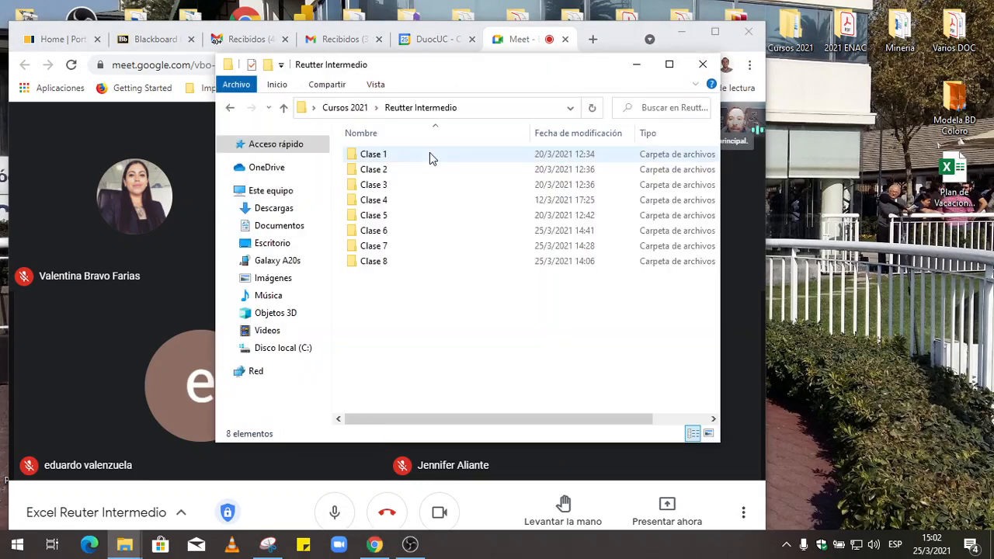
pyautogui.doubleClick(384, 250)
pyautogui.doubleClick(418, 155)
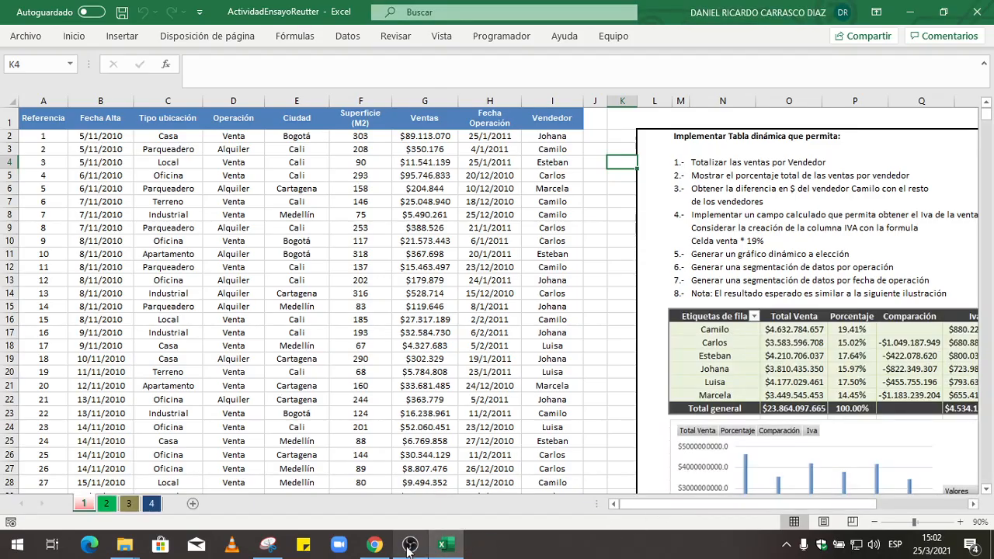
# Present the entire screen in the Google Meet call, maximize the call window, and return to the Excel workbook
pyautogui.hotkey('alt', 'Tab')
pyautogui.click(667, 513)
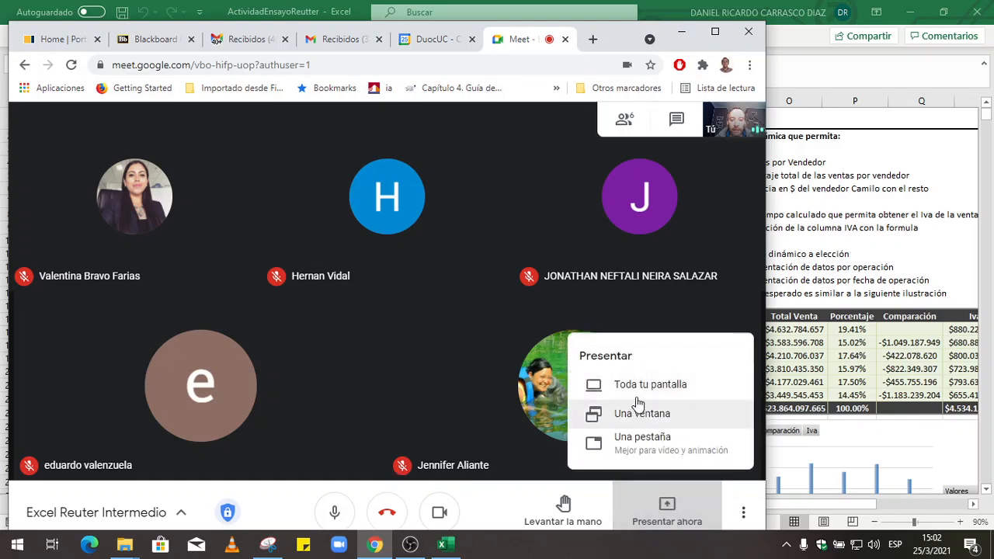
pyautogui.click(642, 384)
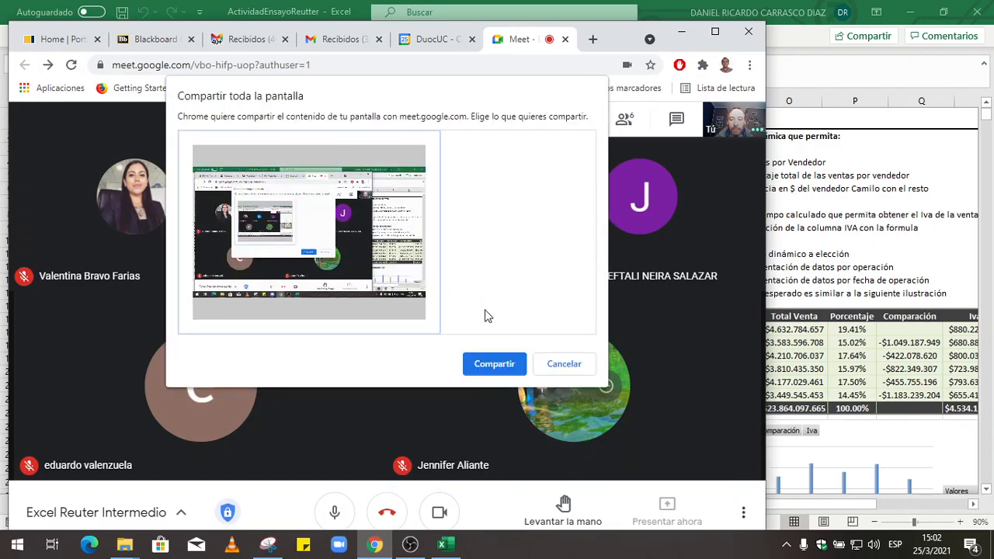
pyautogui.click(495, 364)
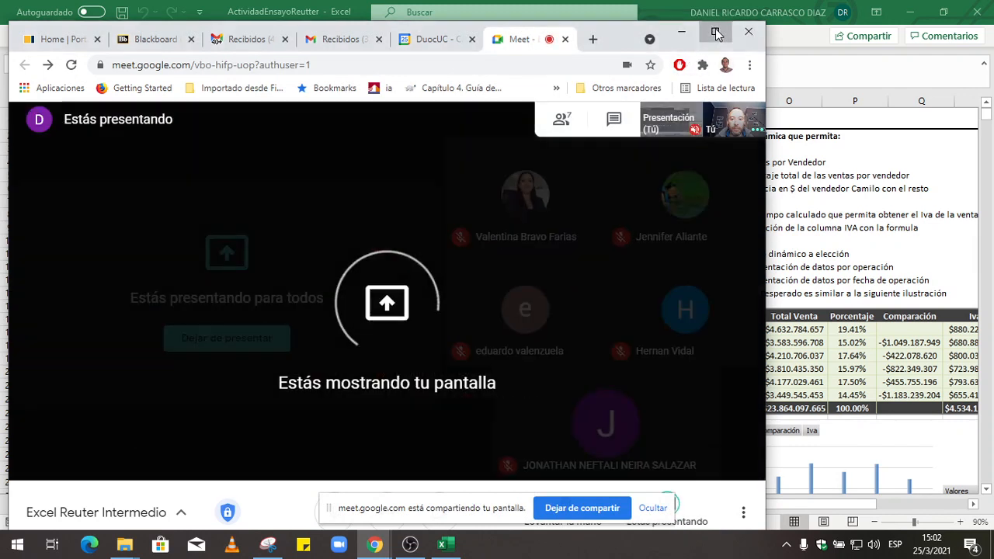
pyautogui.click(715, 33)
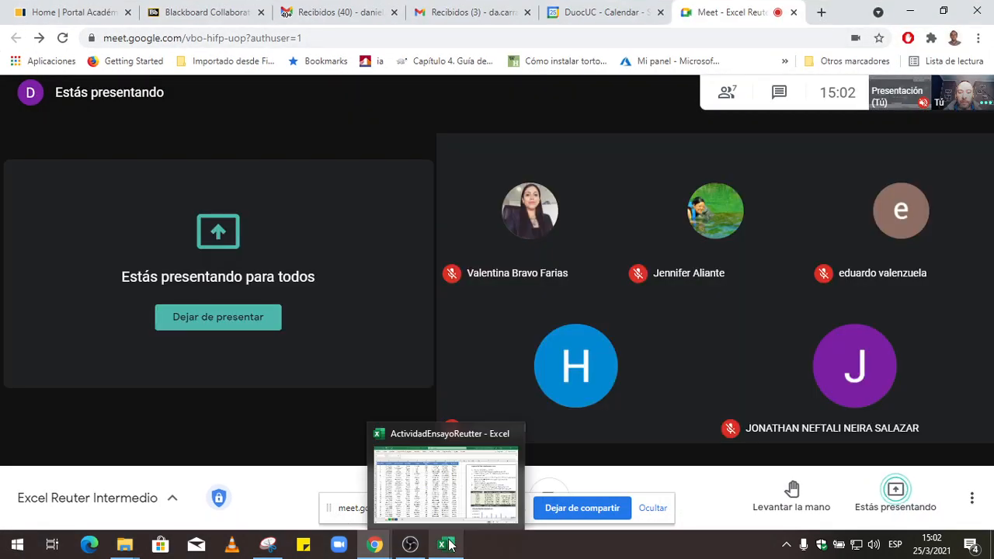
pyautogui.click(449, 544)
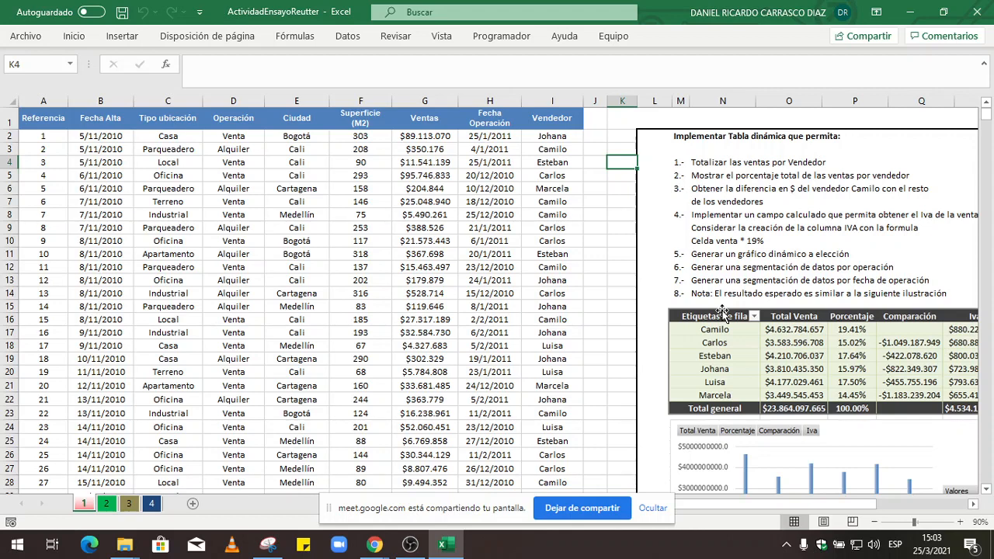
# Switch to the Google Meet call, admit the waiting participant, and return to the Excel workbook
pyautogui.moveTo(374, 544)
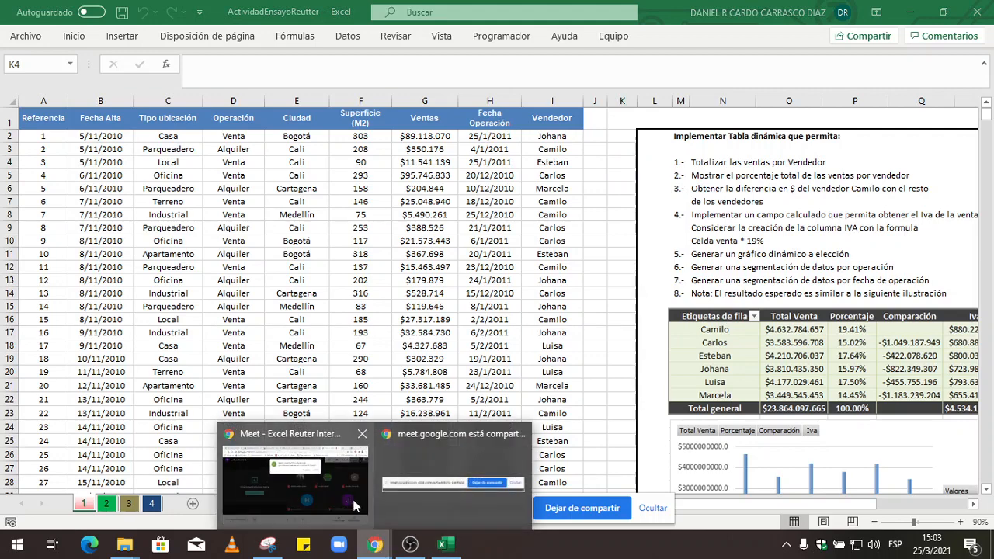
pyautogui.click(353, 505)
pyautogui.click(636, 165)
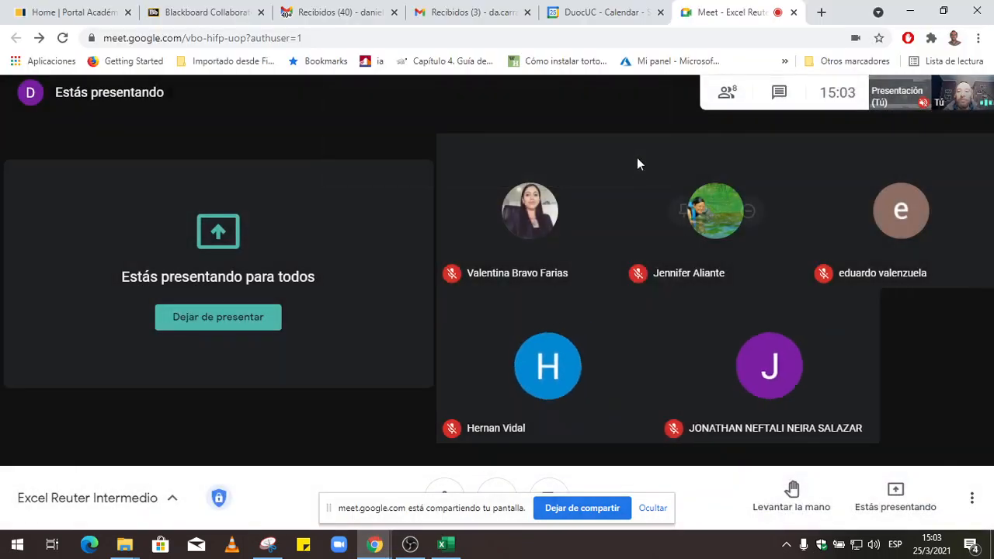
pyautogui.click(445, 545)
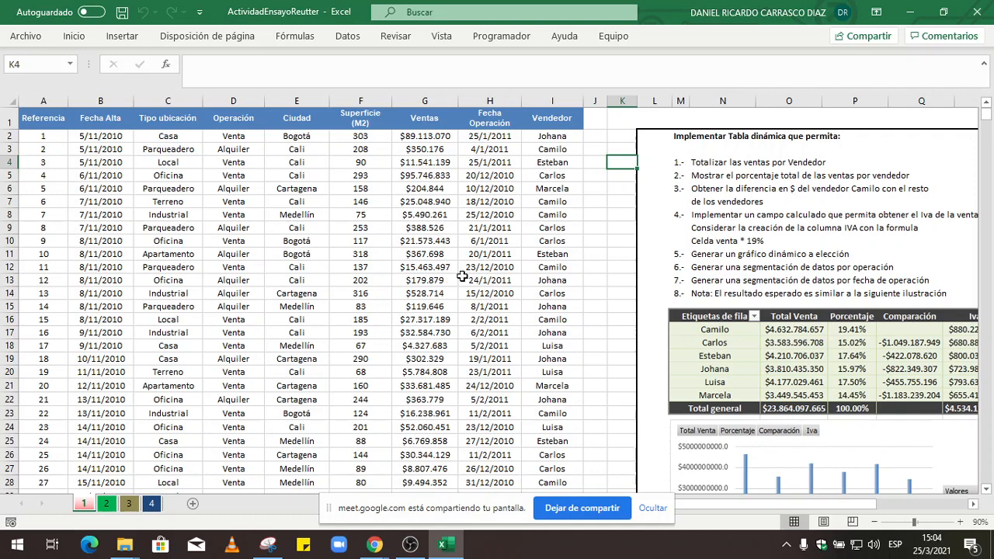
# Review the exercises on sheets 2 and 3, and slightly reduce the height of row 11 on sheet 4
pyautogui.click(113, 508)
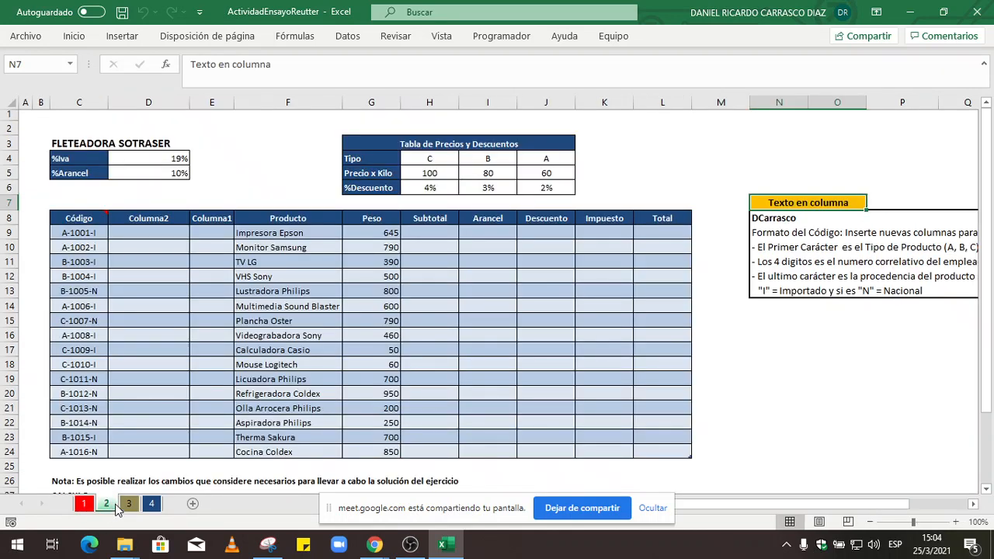
pyautogui.click(151, 505)
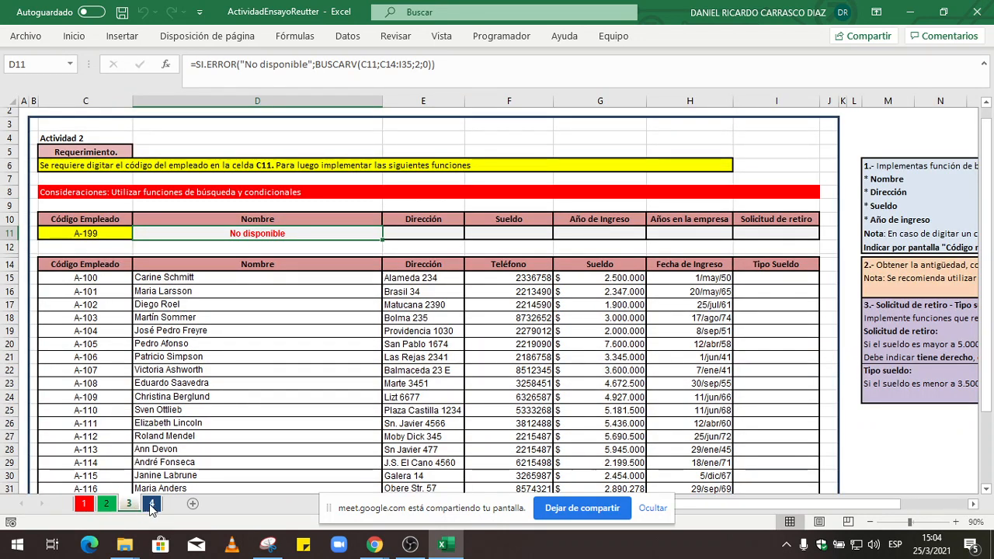
pyautogui.click(152, 506)
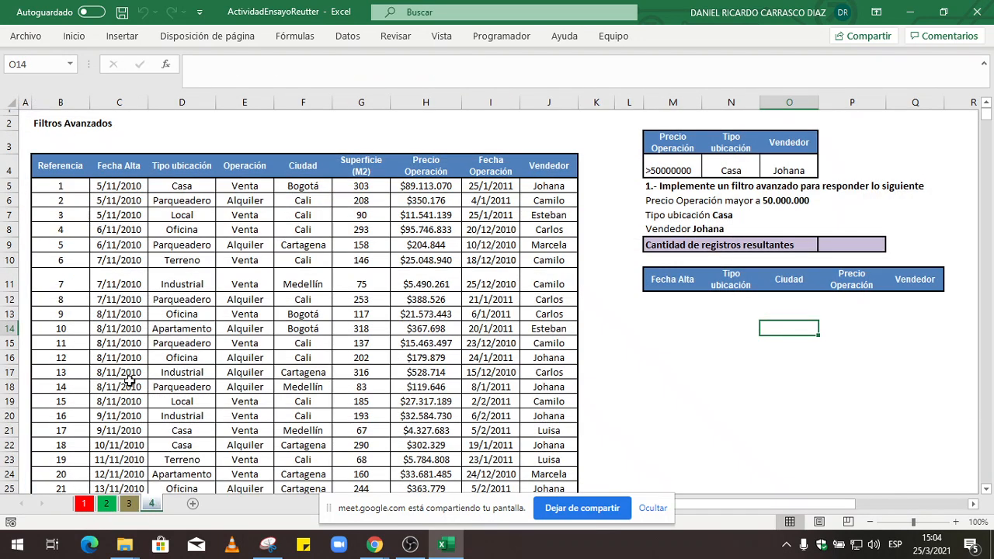
pyautogui.moveTo(12, 288); pyautogui.dragTo(12, 284)
# On sheet 3, narrow the Nombre column D and look over the employee table
pyautogui.click(135, 507)
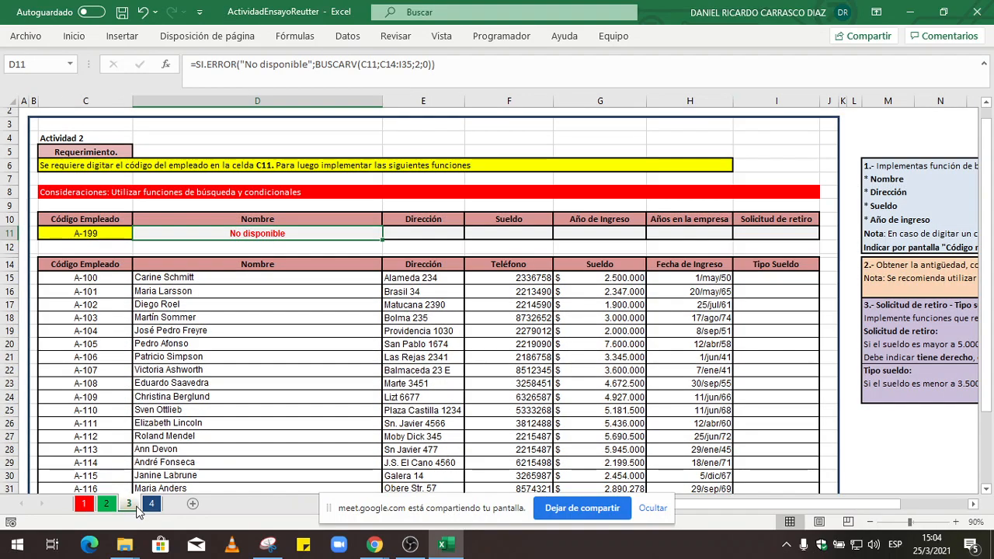
pyautogui.scroll(-2, 376, 263)
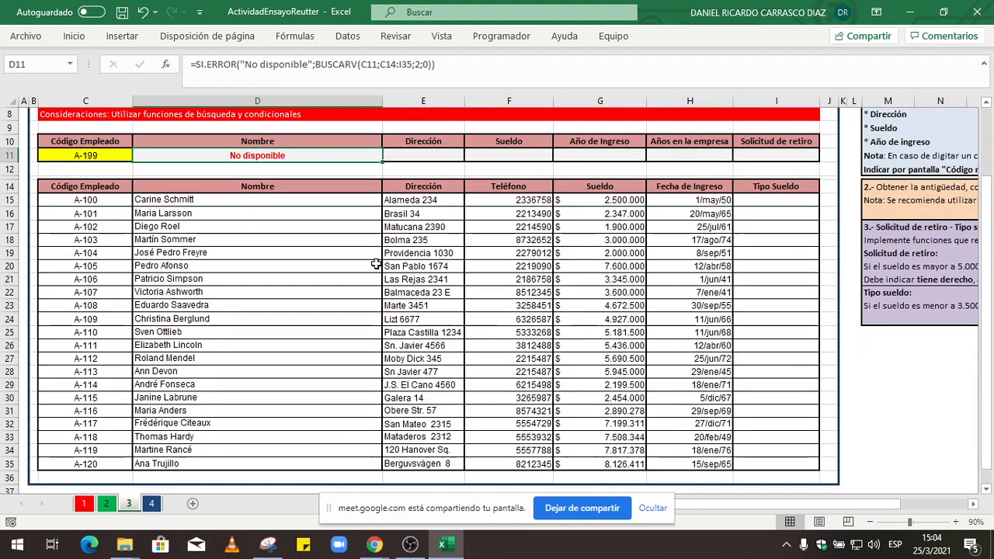
pyautogui.scroll(2, 376, 262)
pyautogui.moveTo(382, 101); pyautogui.dragTo(347, 107)
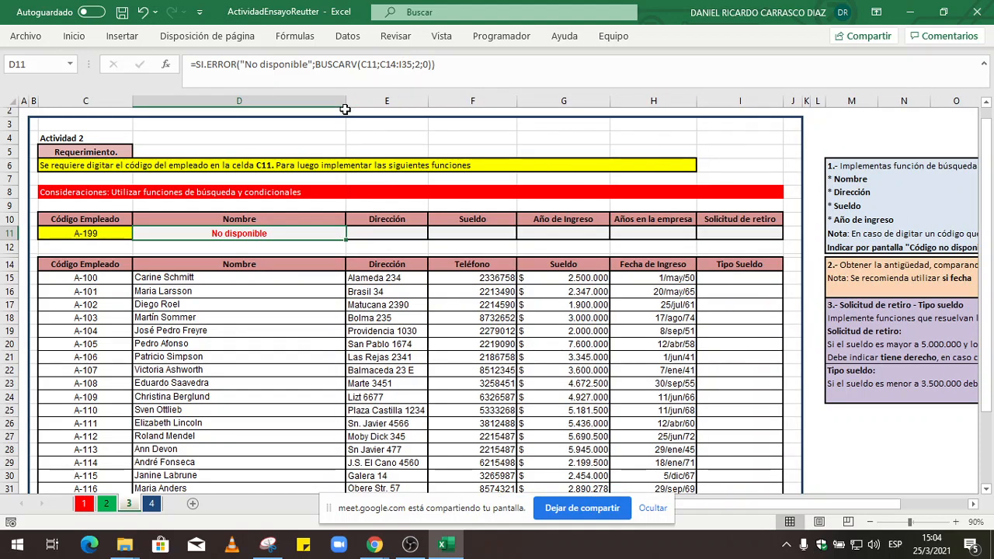
pyautogui.scroll(-2, 456, 201)
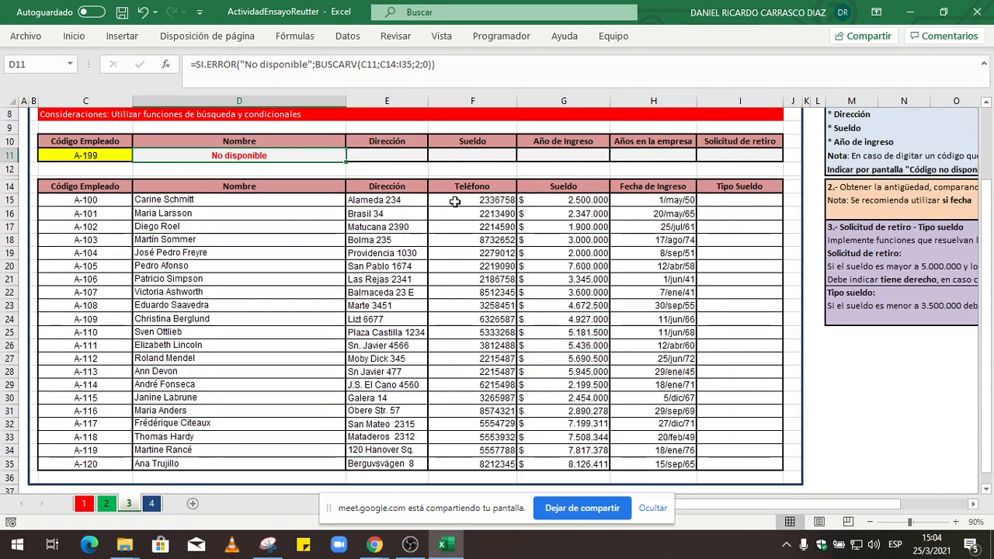
pyautogui.scroll(2, 455, 202)
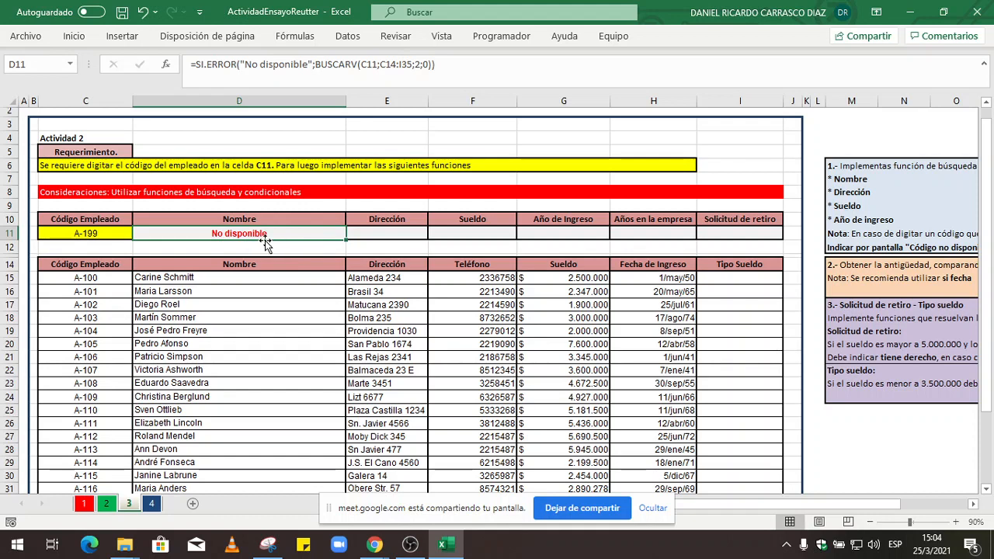
# Fill the Nombre result cell D11 on sheet 3 with light orange
pyautogui.click(74, 36)
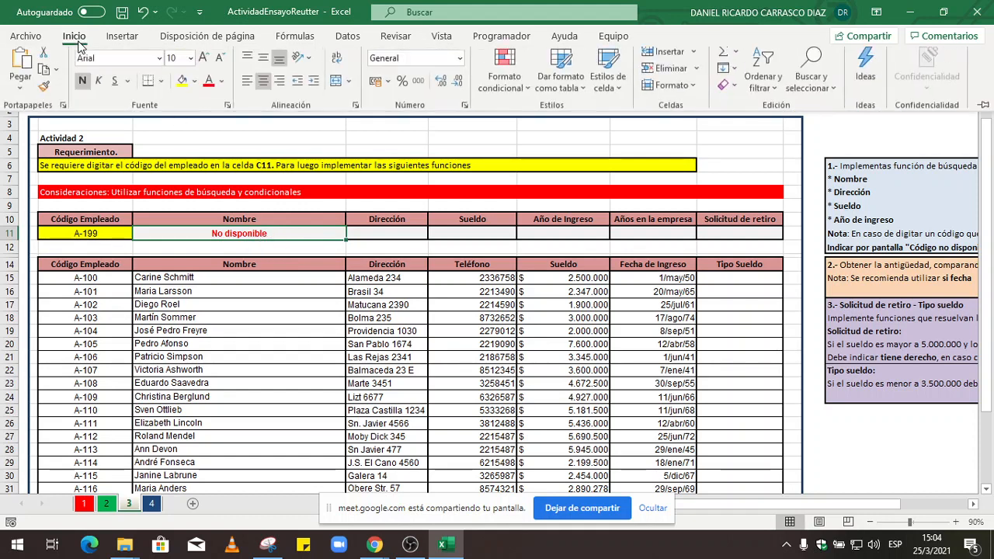
pyautogui.click(195, 87)
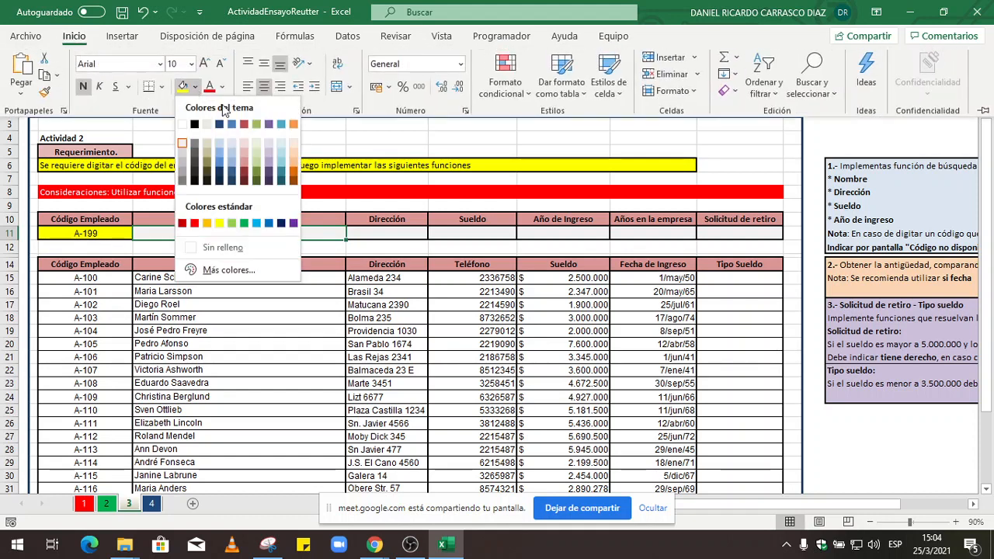
pyautogui.click(296, 167)
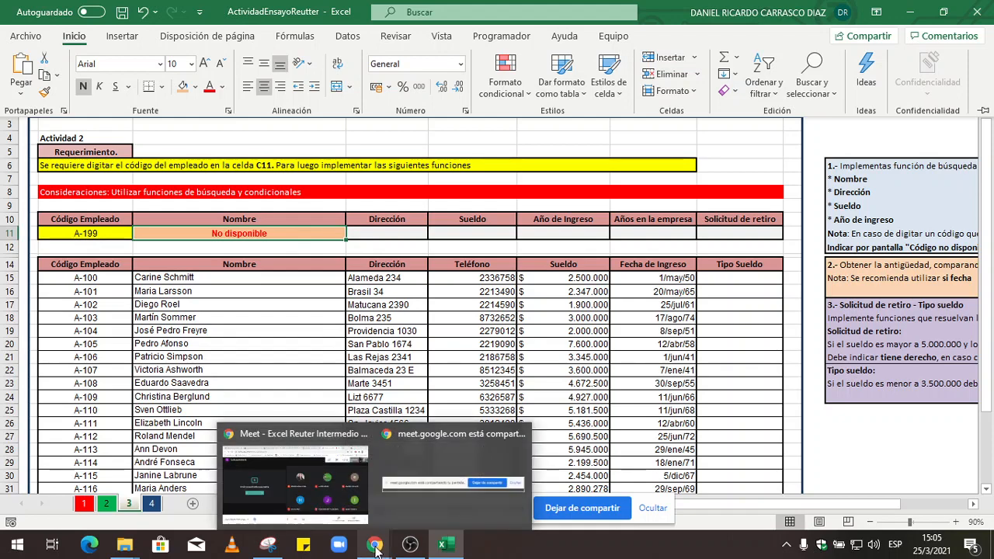
# Show sheet 1, check the participants in the Google Meet call, return to Excel and dismiss the presenting notification
pyautogui.click(83, 504)
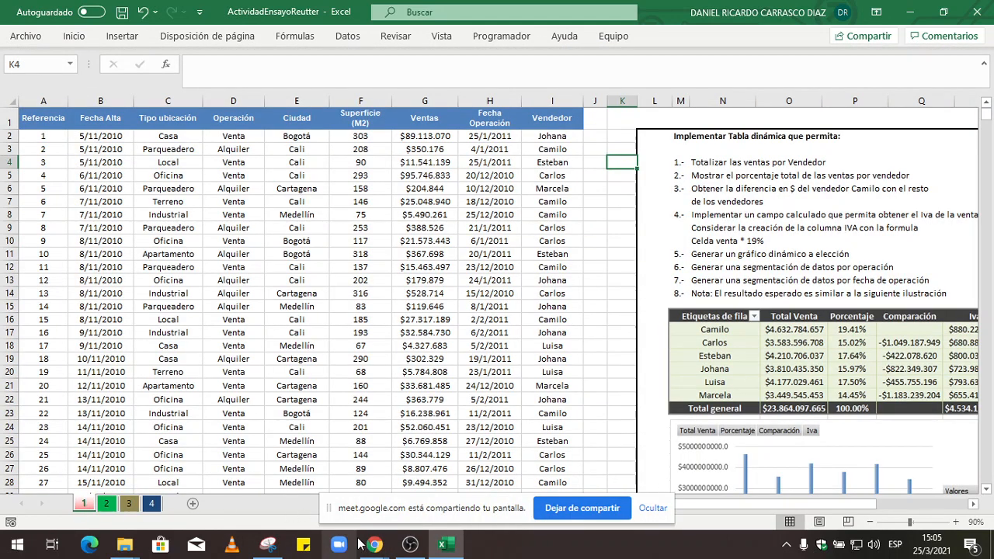
pyautogui.moveTo(375, 546)
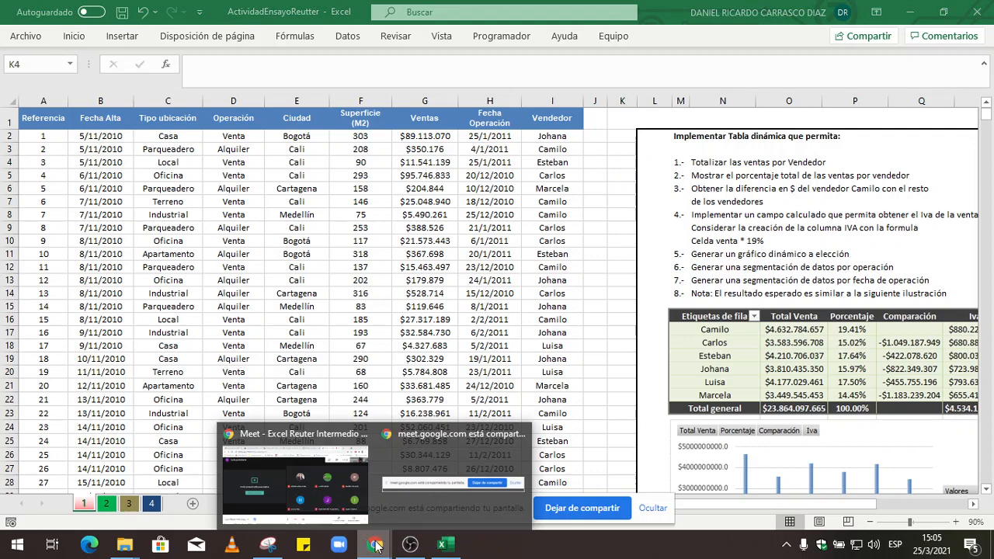
pyautogui.click(339, 468)
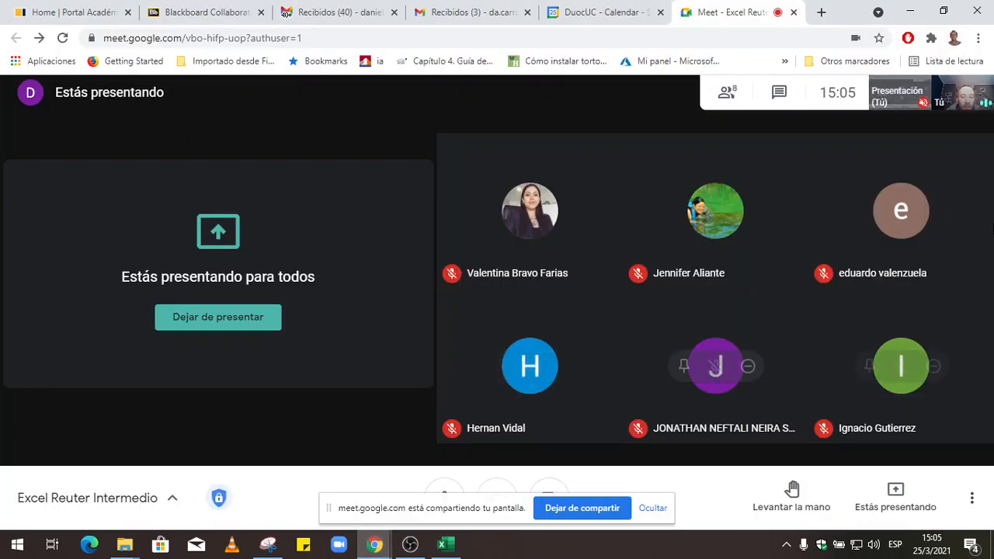
pyautogui.moveTo(893, 247)
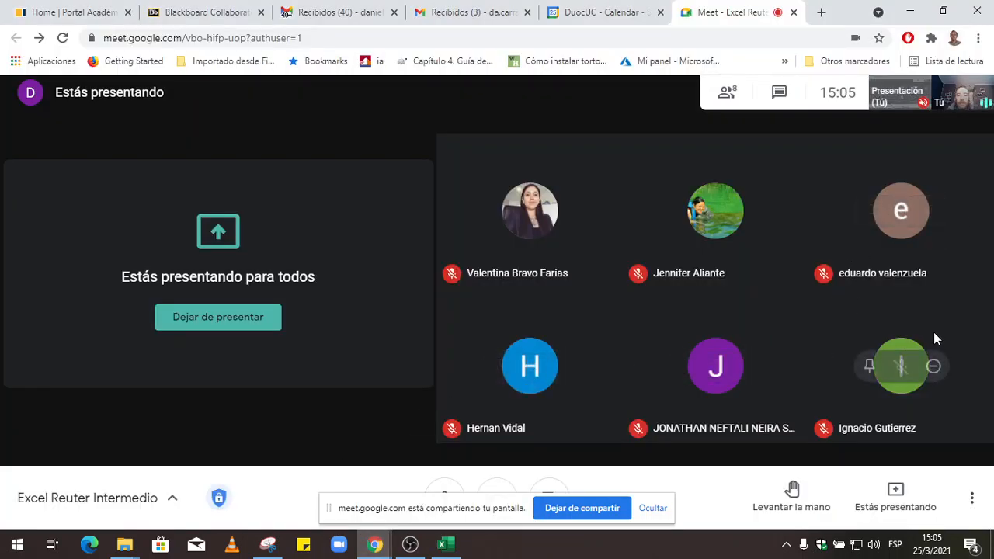
pyautogui.moveTo(446, 550)
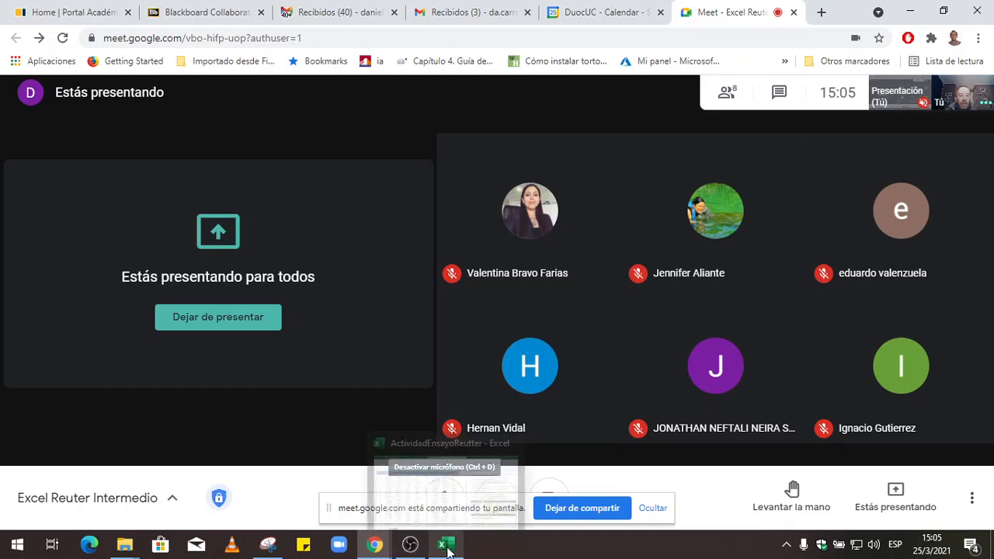
pyautogui.click(447, 547)
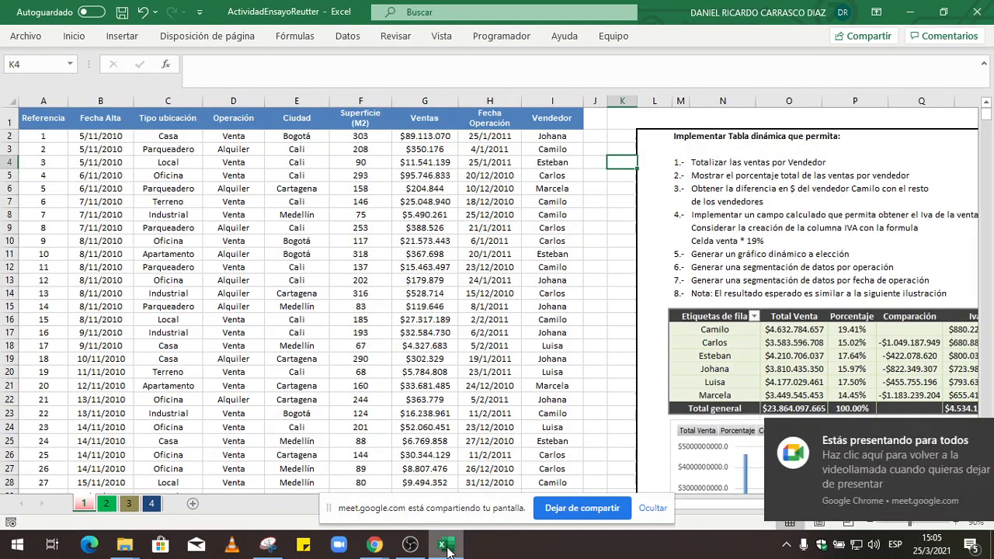
pyautogui.click(967, 433)
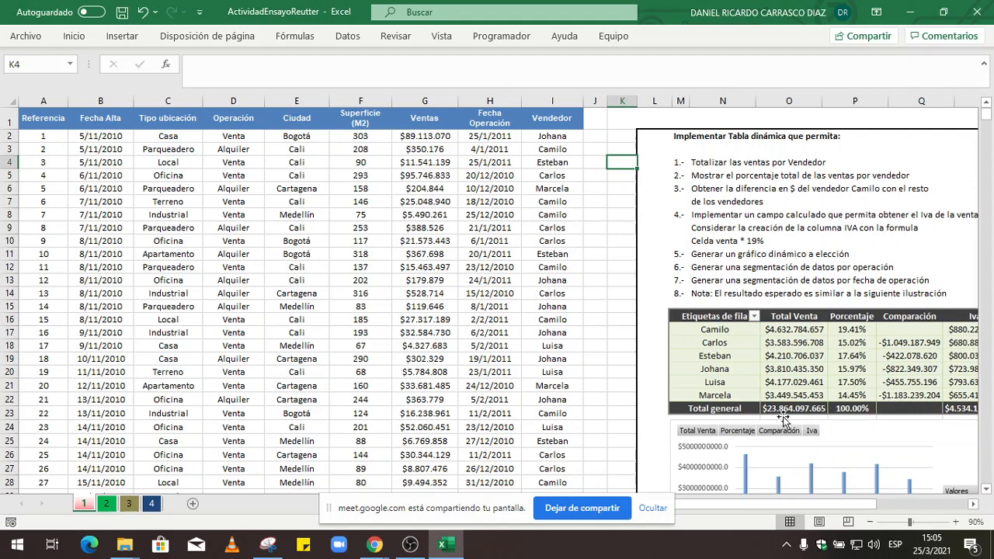
# Move the screen-sharing bar clear of the worksheet and examine sheet 1's pivot table instructions, sample table, chart and slicers
pyautogui.moveTo(502, 516); pyautogui.dragTo(604, 548)
pyautogui.moveTo(666, 507); pyautogui.dragTo(902, 505)
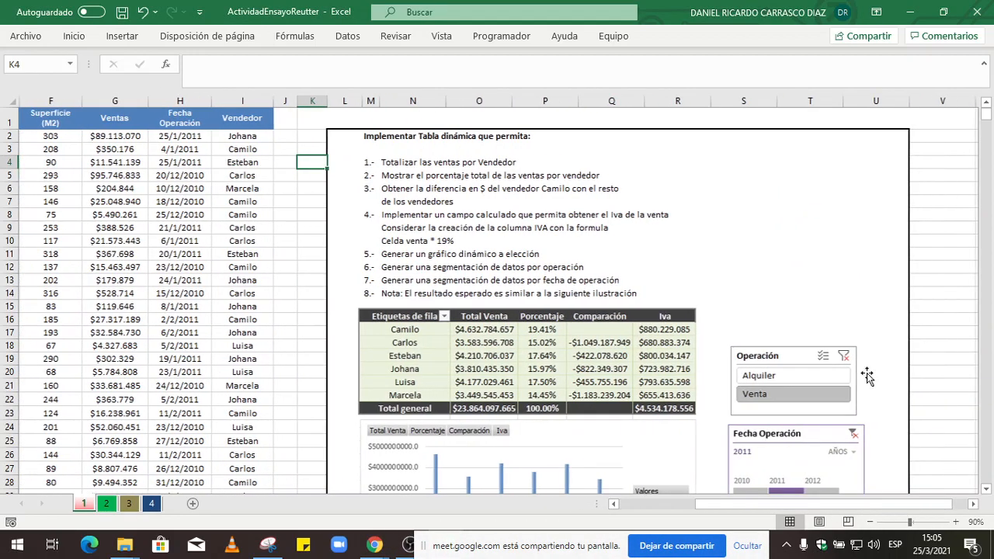
pyautogui.scroll(-1, 805, 293)
pyautogui.scroll(-2, 804, 293)
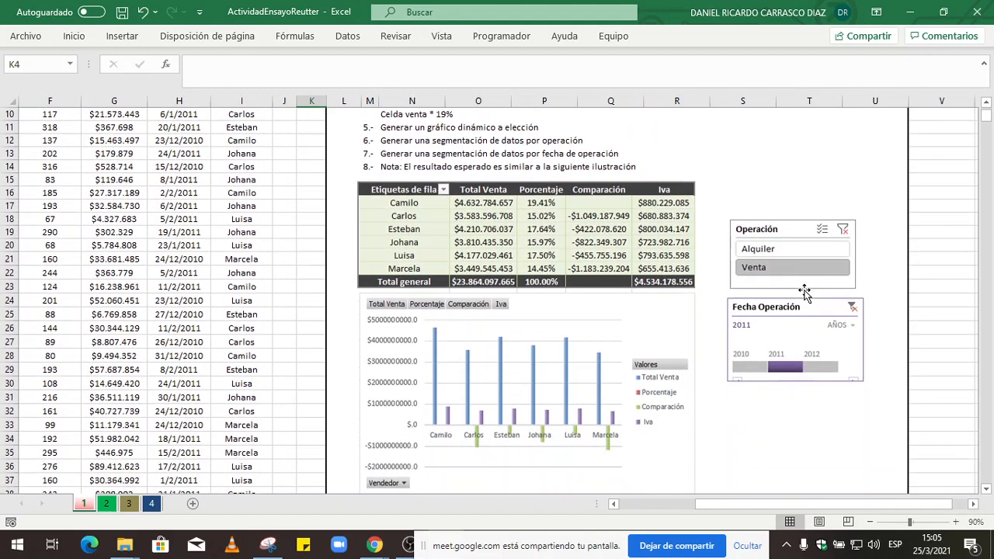
pyautogui.scroll(-1, 801, 289)
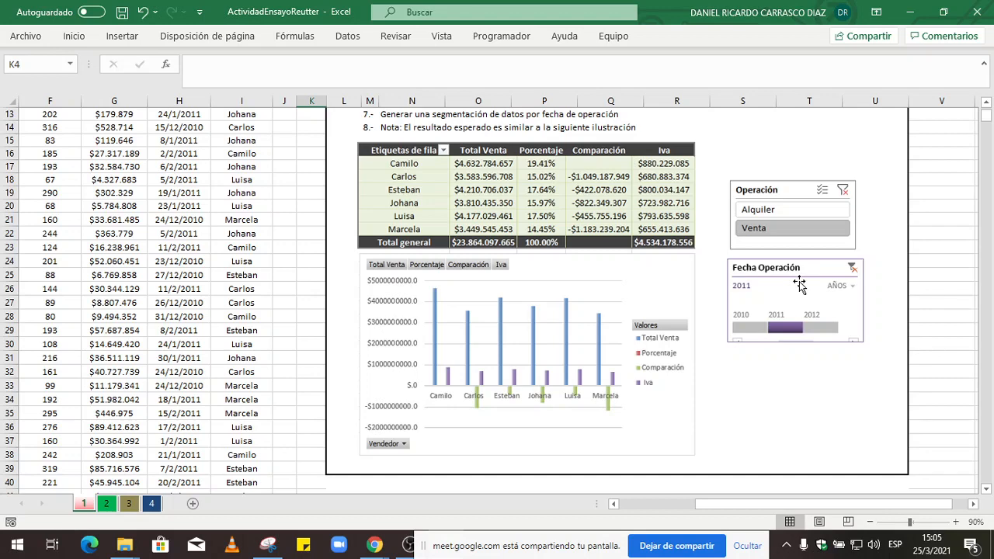
pyautogui.scroll(1, 800, 286)
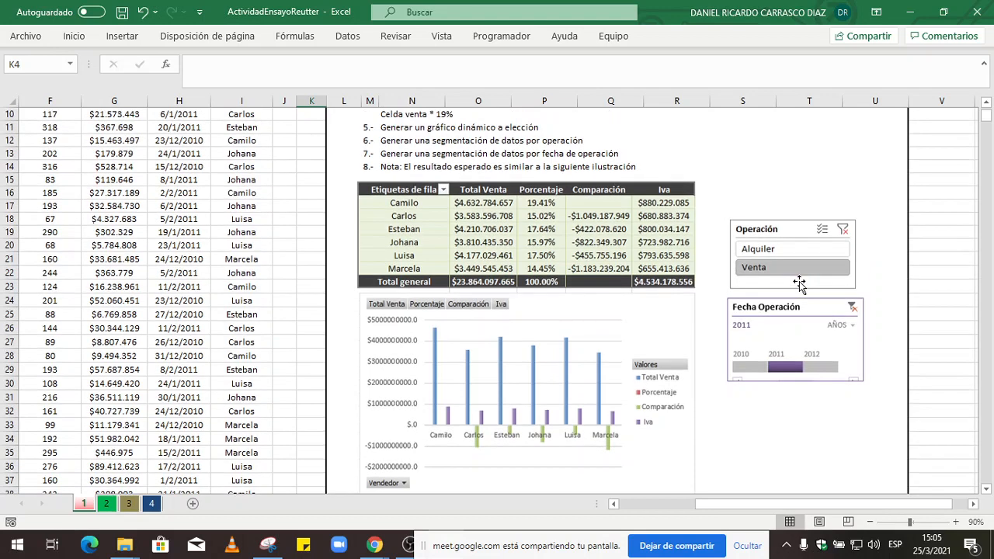
# Select the instruction numbers in M4:M14 on sheet 1 and review the tasks against the sample pivot table, chart and slicers
pyautogui.scroll(1, 800, 286)
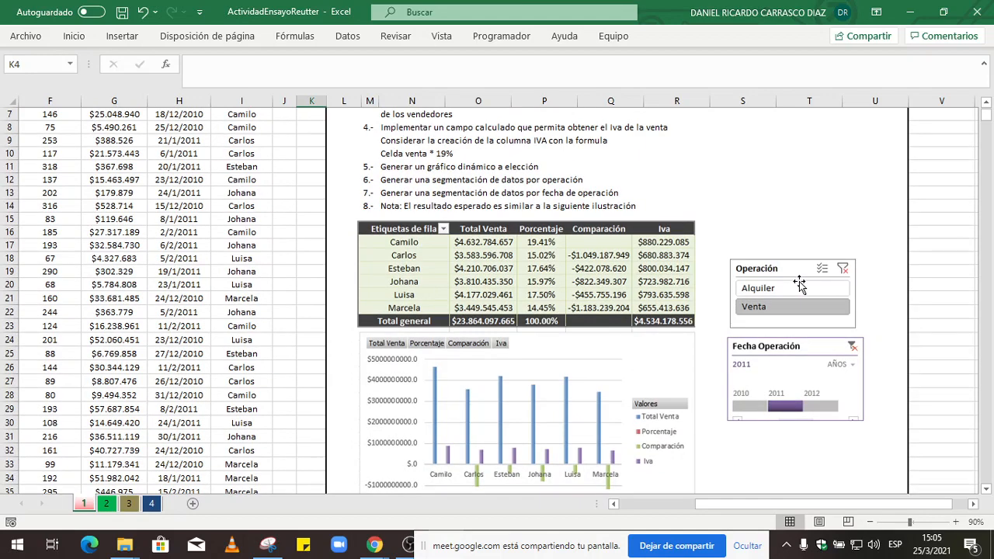
pyautogui.scroll(1, 800, 286)
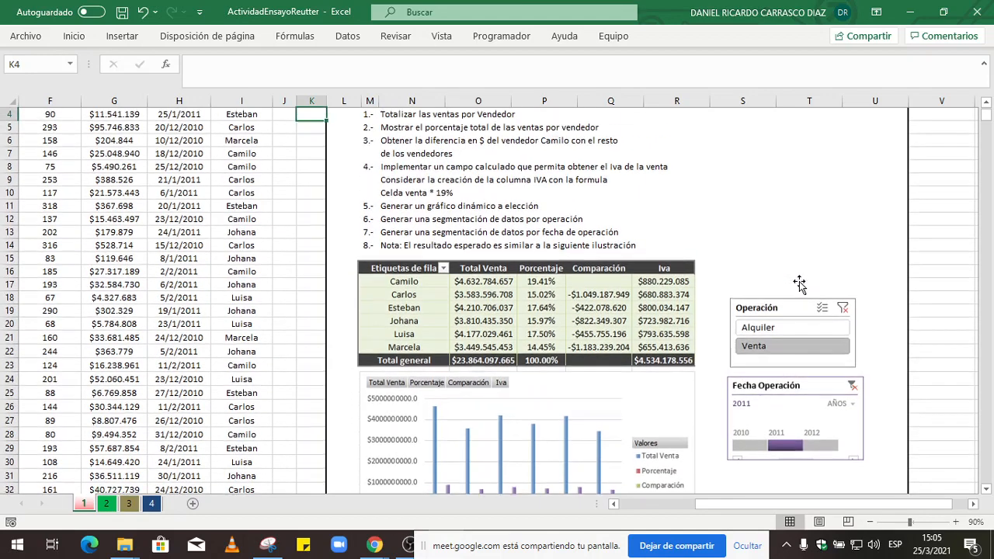
pyautogui.scroll(1, 800, 284)
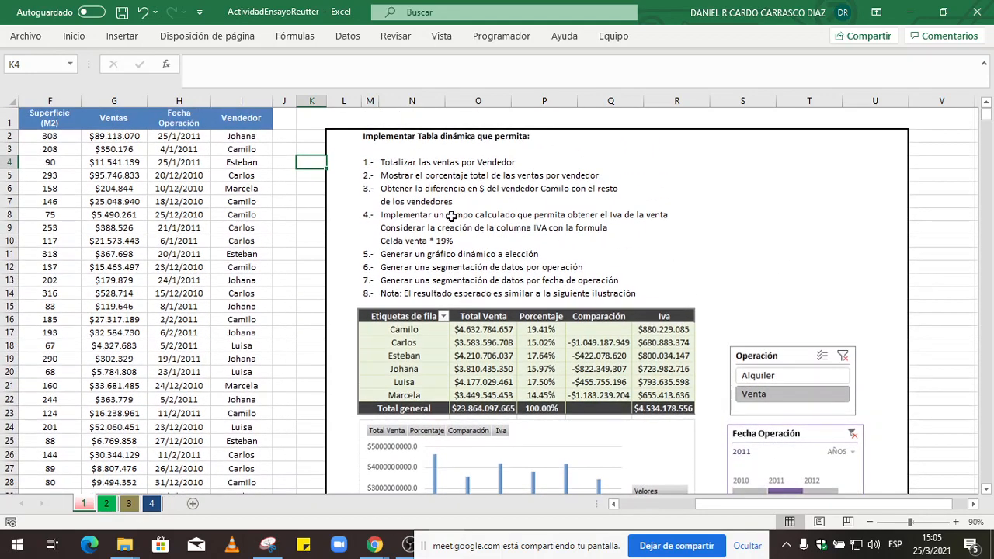
pyautogui.moveTo(369, 161); pyautogui.dragTo(370, 289)
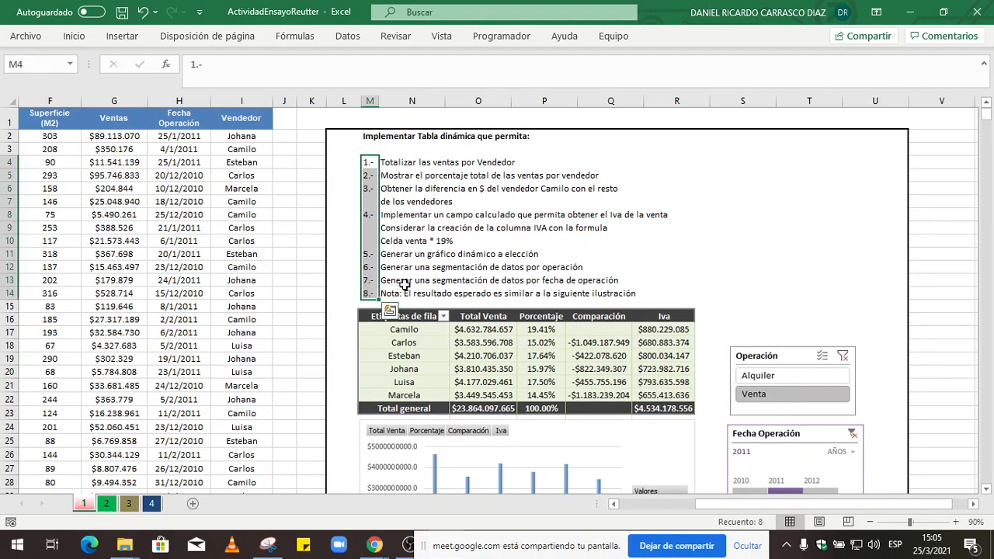
pyautogui.scroll(-2, 691, 268)
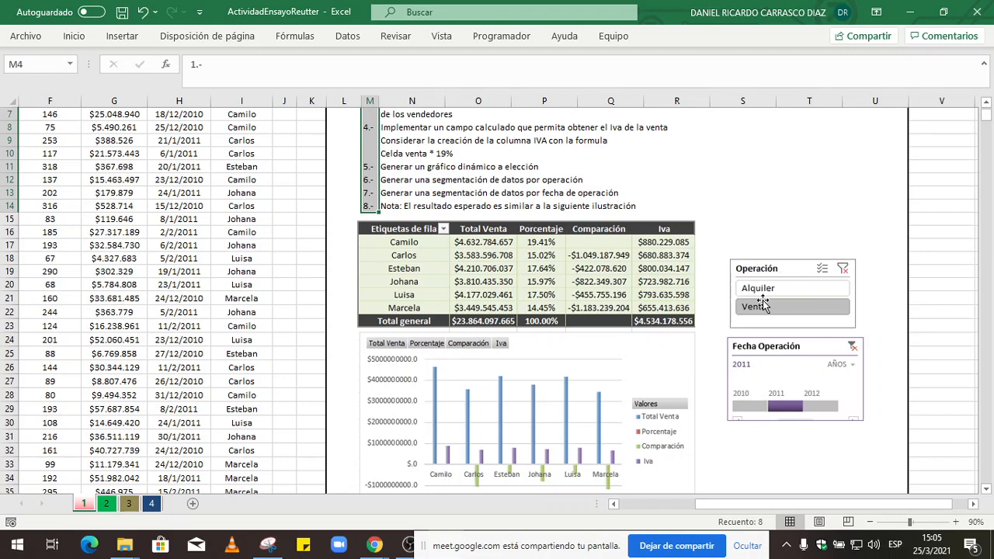
pyautogui.scroll(-1, 769, 299)
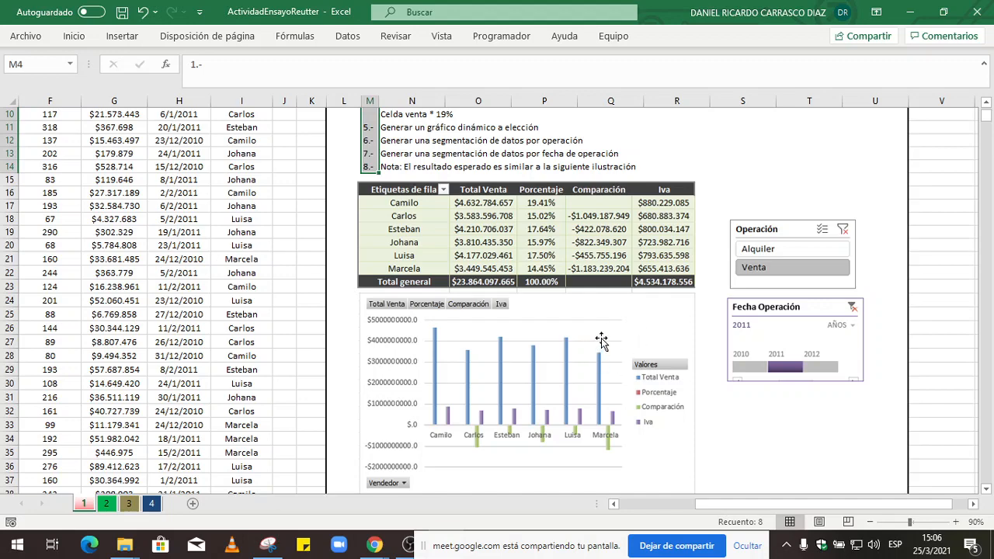
pyautogui.scroll(2, 602, 340)
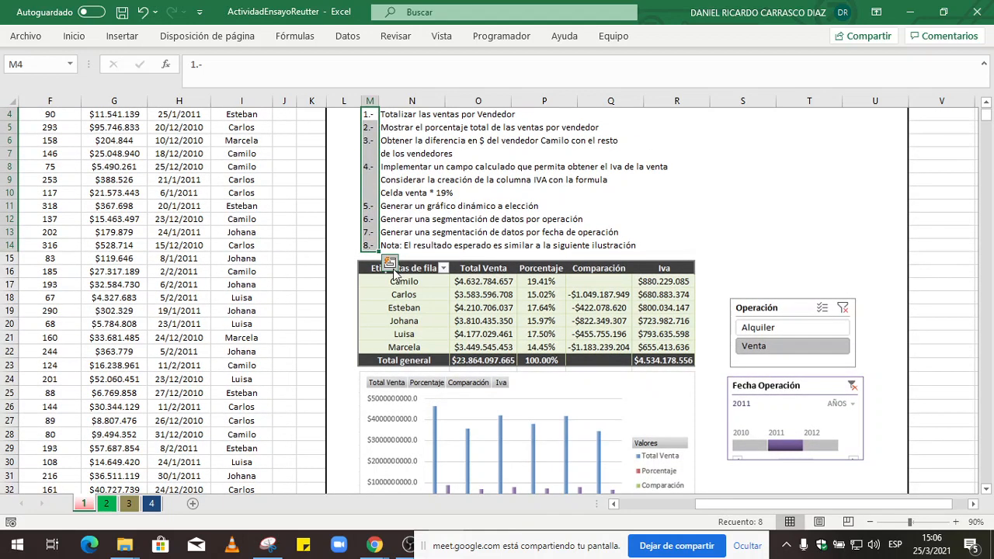
# Highlight the number of instruction 8 in cell M14 with yellow fill and bold text, and dismiss the notification
pyautogui.click(375, 245)
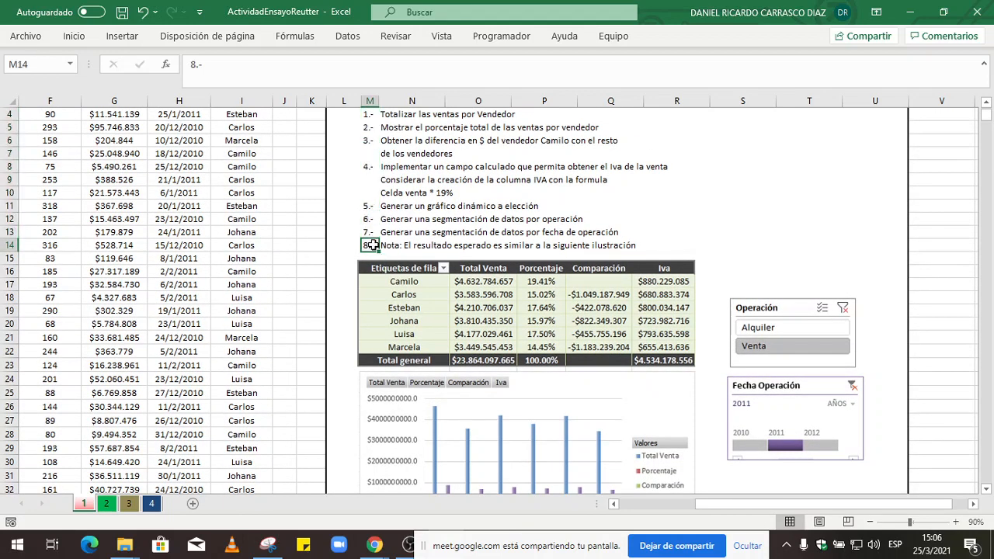
pyautogui.click(75, 37)
pyautogui.click(161, 86)
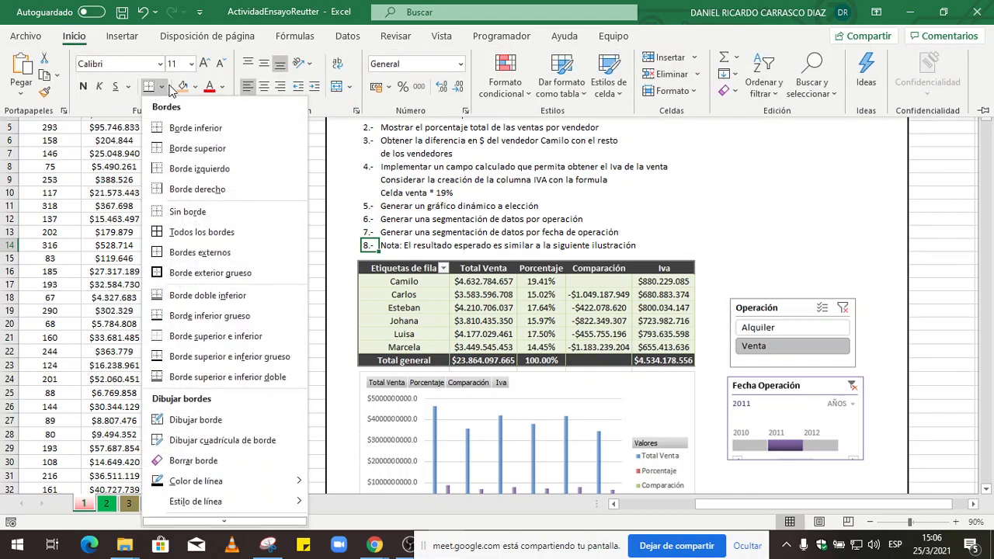
pyautogui.click(194, 86)
pyautogui.click(220, 223)
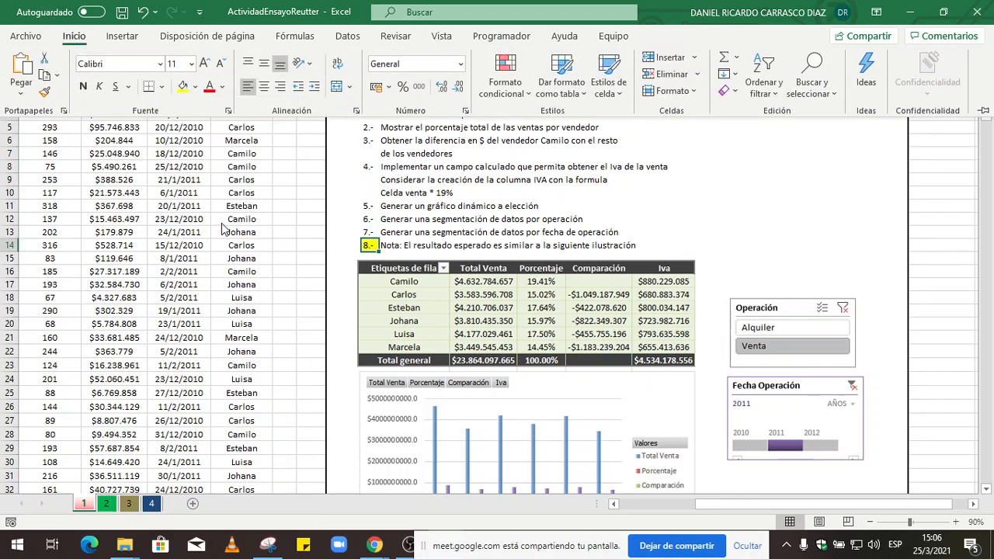
pyautogui.click(82, 87)
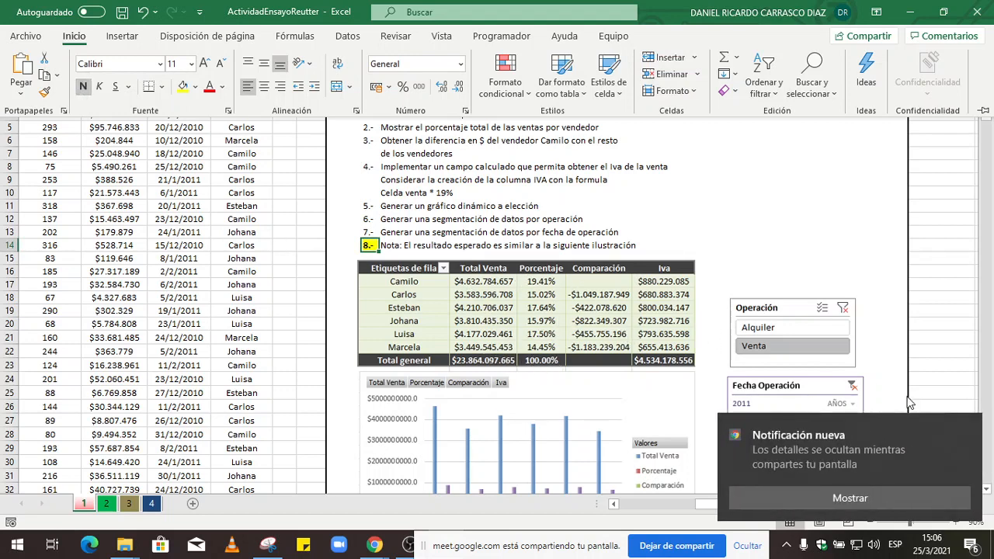
pyautogui.click(961, 431)
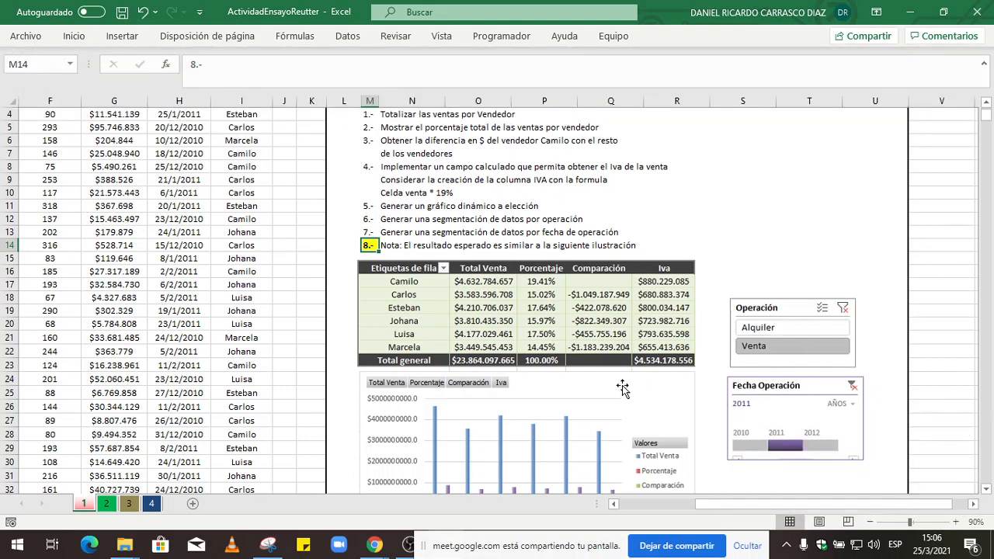
# Finish viewing sheet 1's sample result, show sheet 2, admit the waiting participant in Google Meet and return to Excel
pyautogui.scroll(-2, 627, 379)
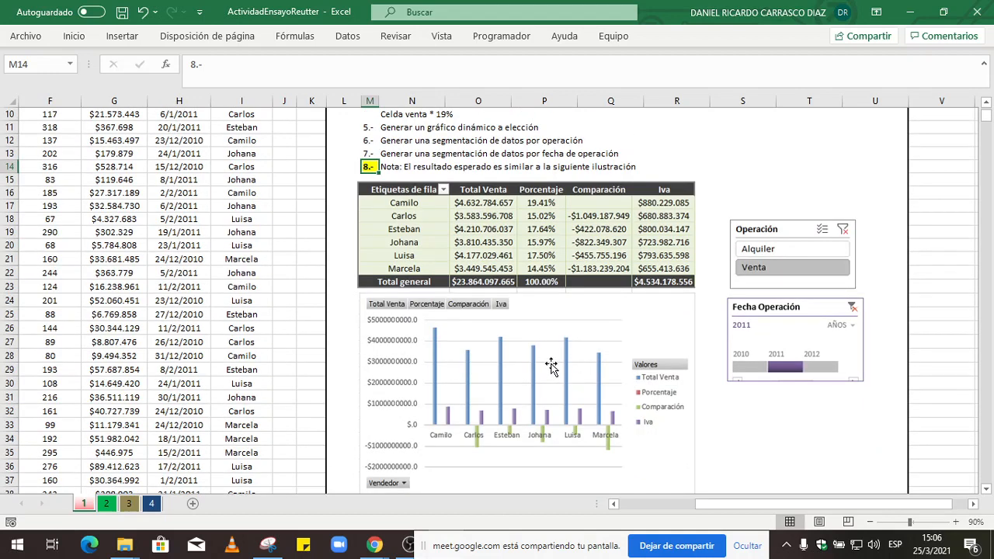
pyautogui.click(108, 504)
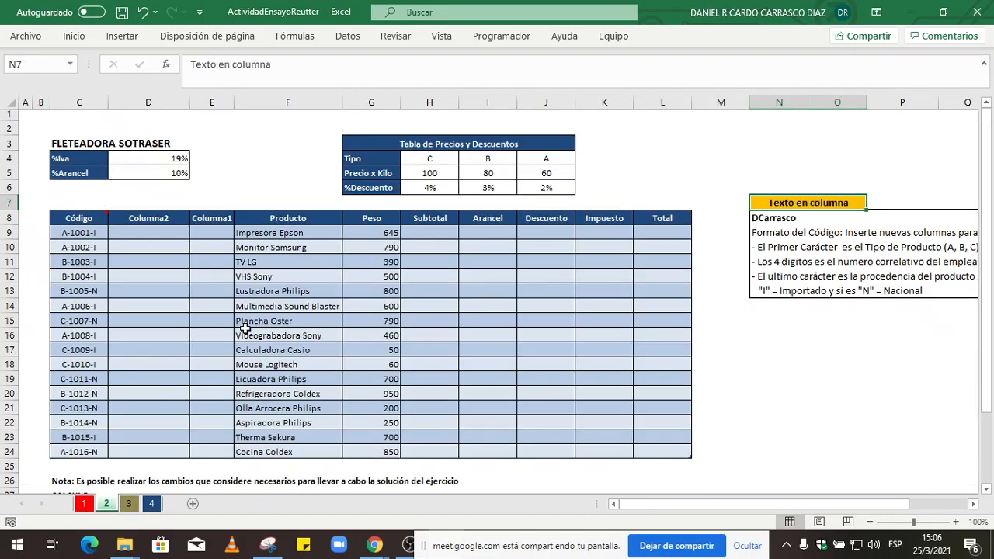
pyautogui.click(375, 545)
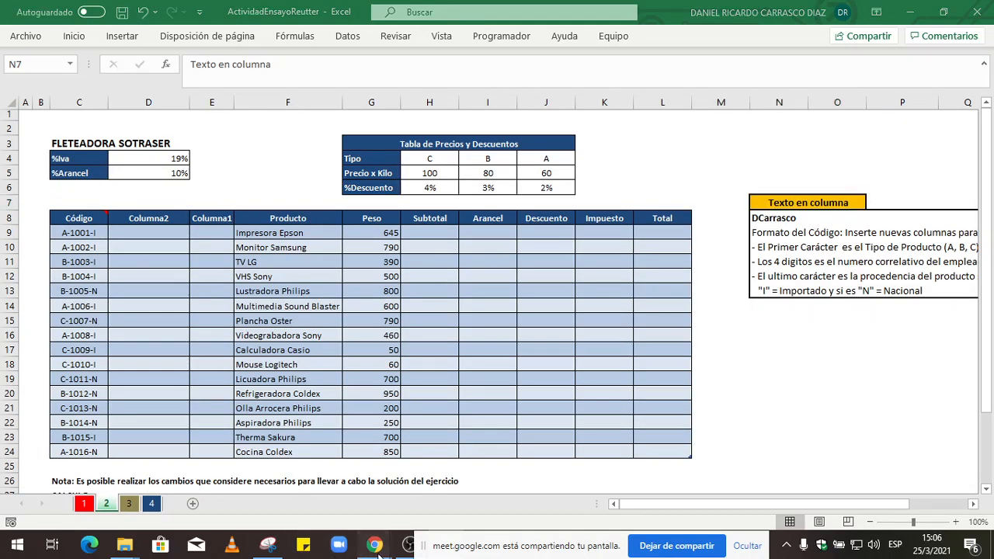
pyautogui.click(341, 495)
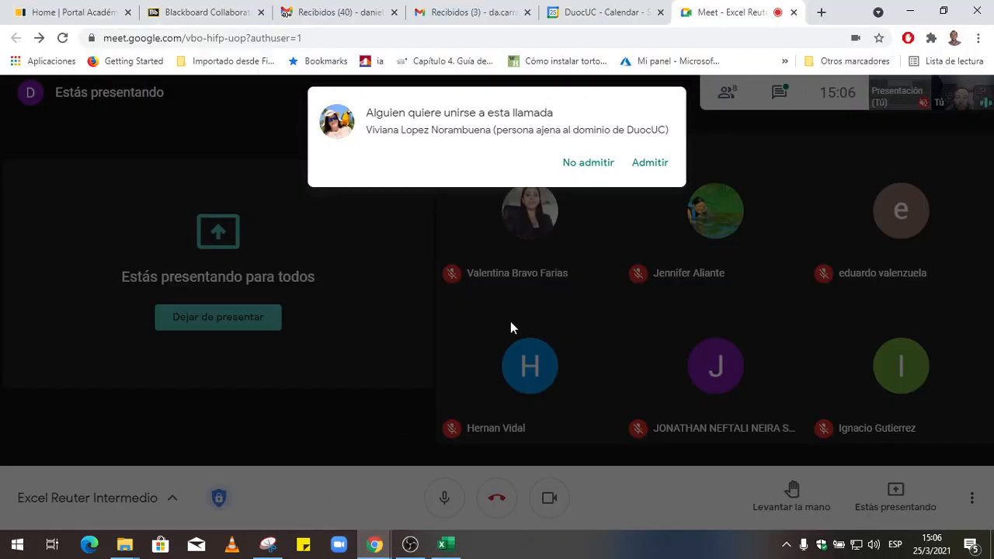
pyautogui.click(649, 163)
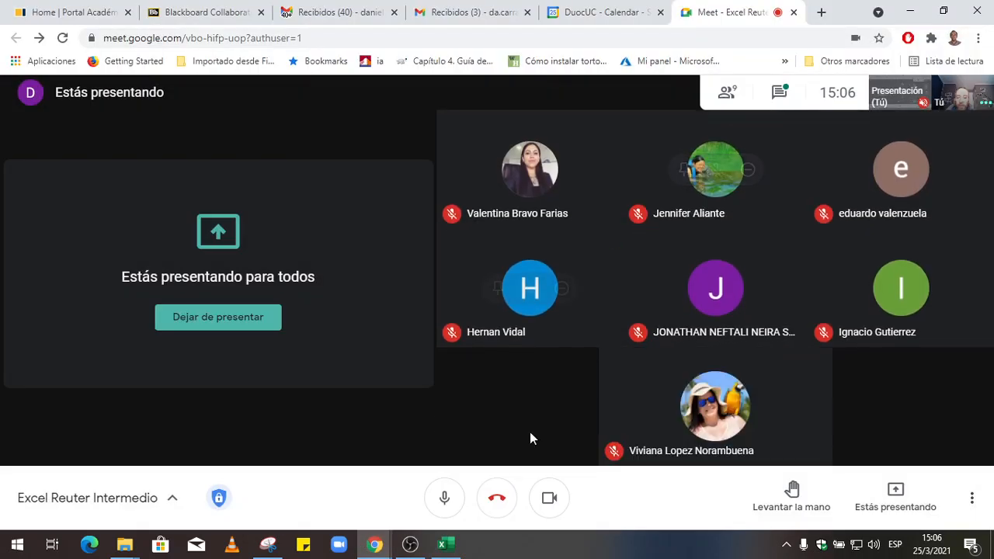
pyautogui.click(441, 544)
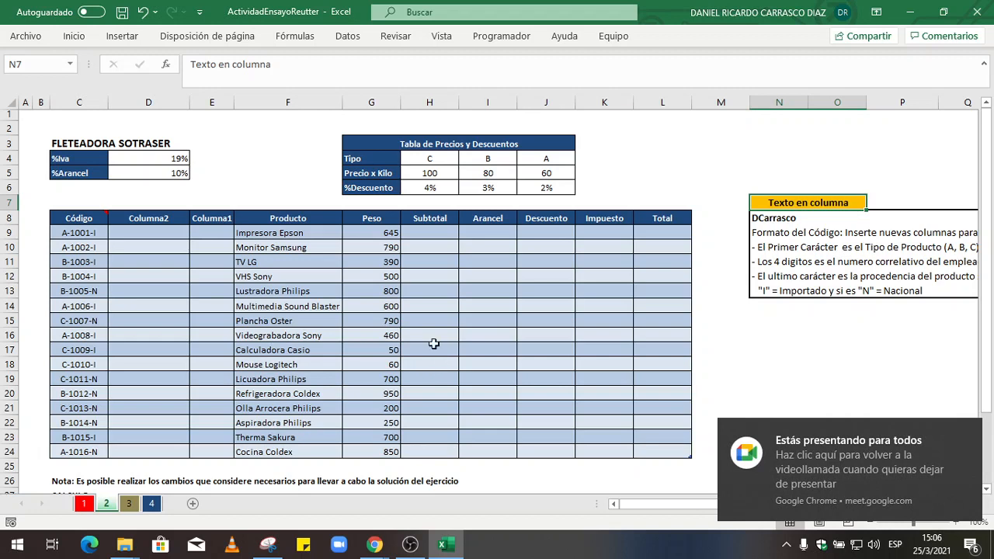
# Examine sheet 2's Código column, the Tabla de Precios y Descuentos and the calculation rules below the product table
pyautogui.moveTo(87, 233); pyautogui.dragTo(87, 452)
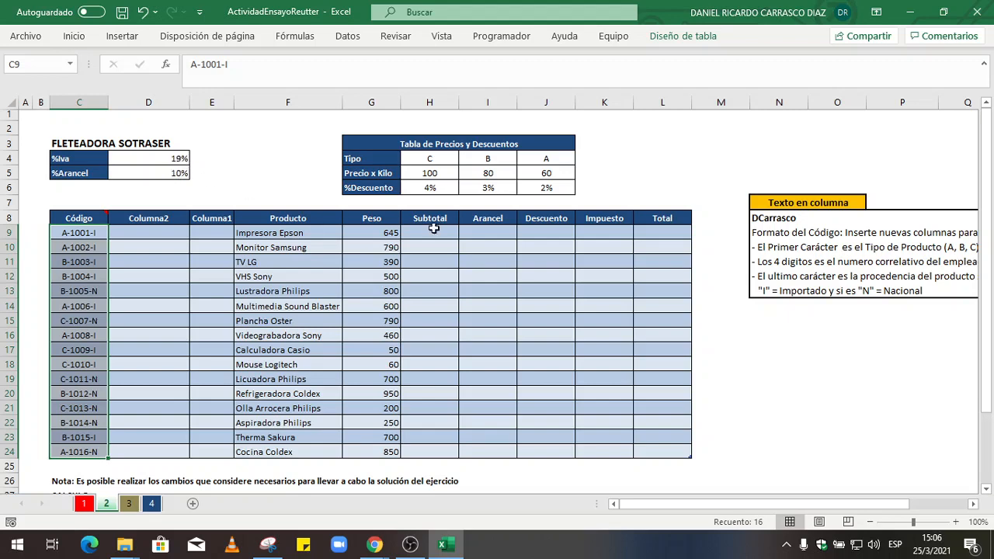
pyautogui.click(536, 173)
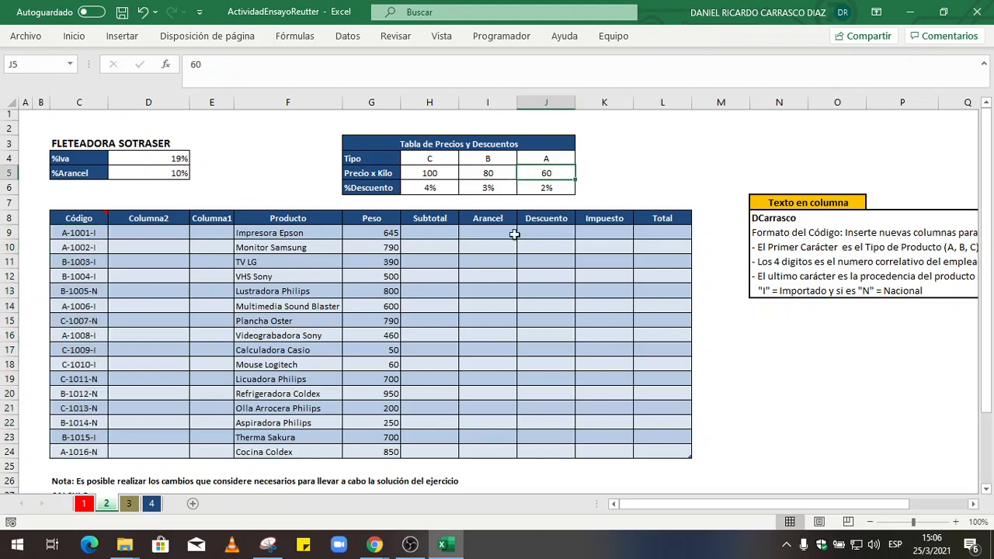
pyautogui.scroll(-1, 697, 422)
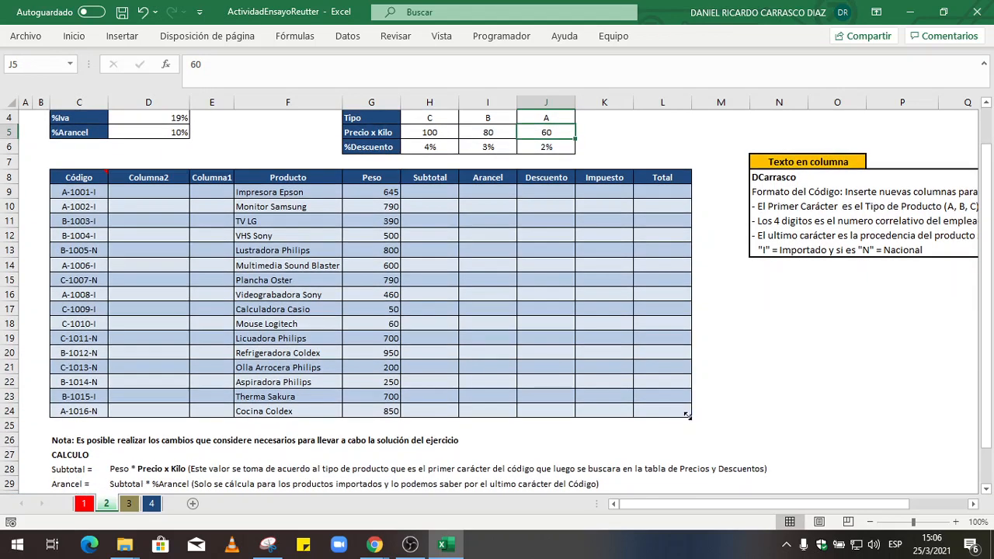
pyautogui.scroll(-2, 691, 411)
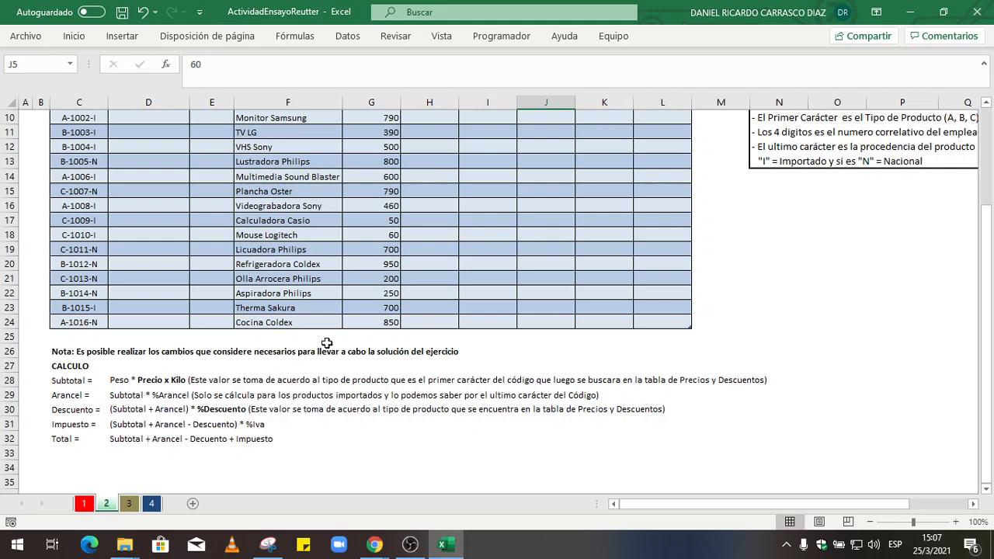
pyautogui.scroll(3, 315, 342)
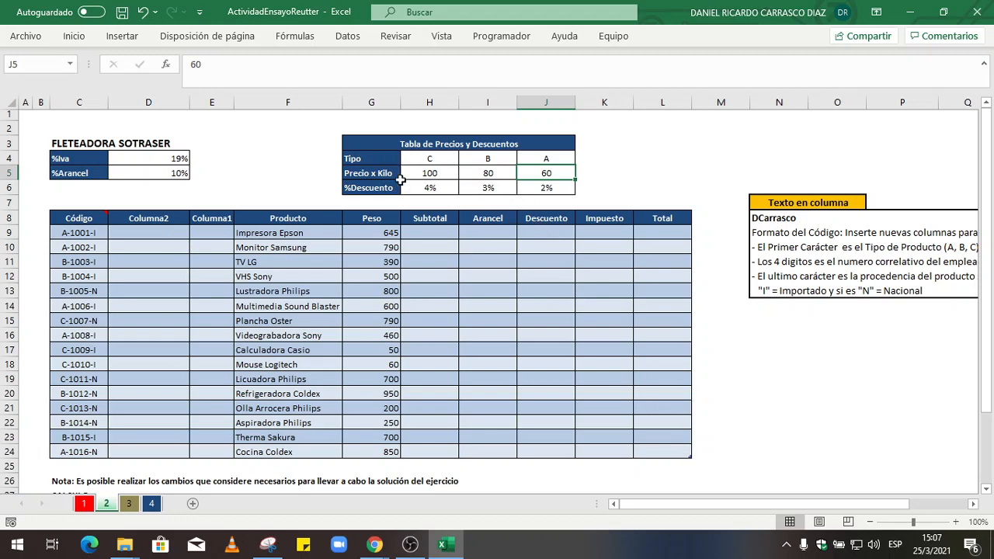
# Switch to Google Meet, admit another person asking to join the call, and return to the Excel workbook
pyautogui.moveTo(374, 544)
pyautogui.click(357, 478)
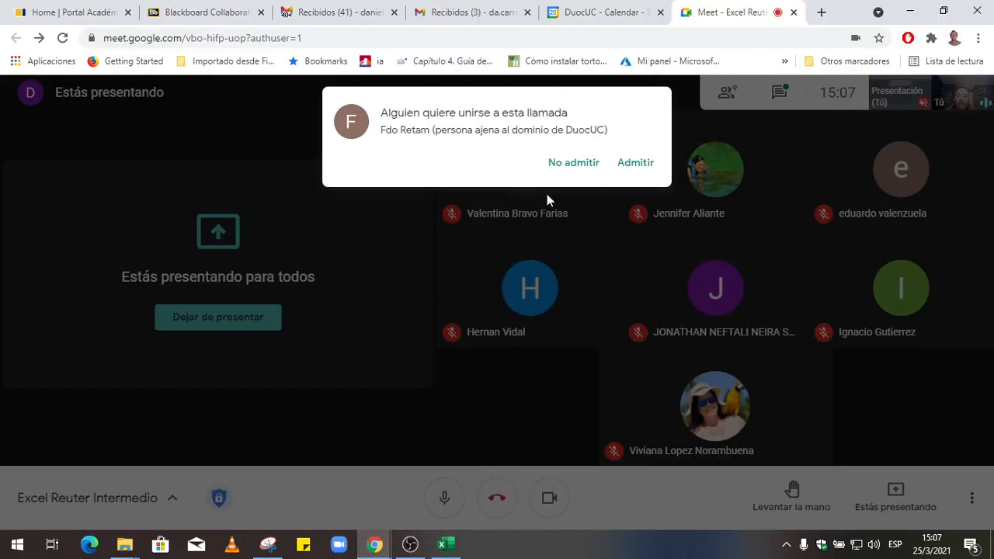
pyautogui.click(621, 165)
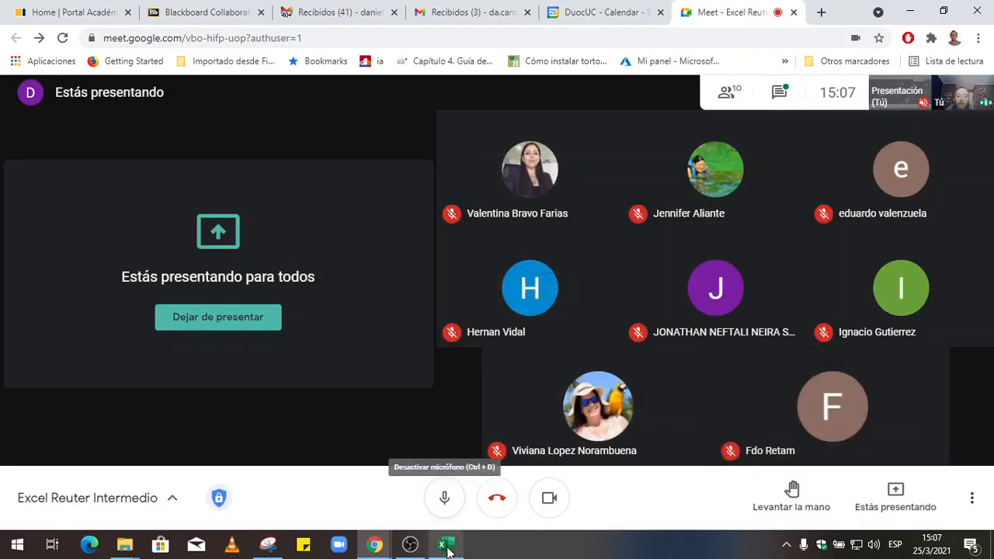
pyautogui.click(447, 546)
# Show sheet 3 and go through the row 11 lookup cells from Código Empleado to Año de Ingreso and the employee table
pyautogui.click(132, 505)
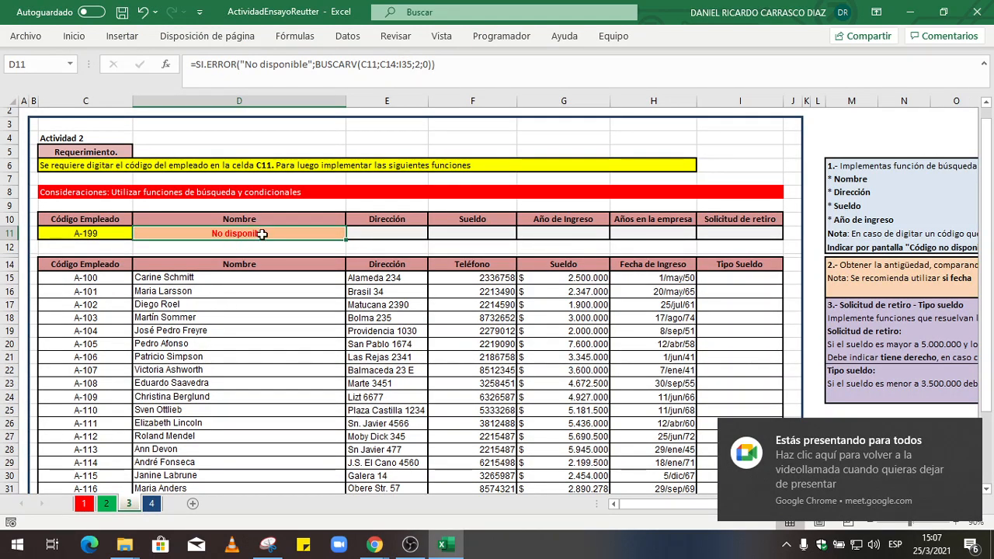
pyautogui.click(109, 236)
pyautogui.click(235, 237)
pyautogui.click(389, 236)
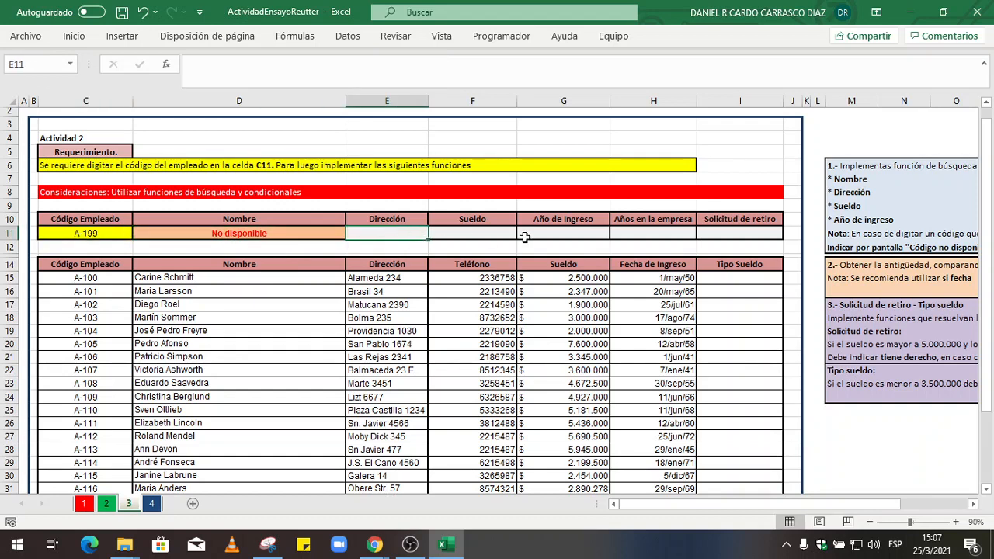
pyautogui.click(525, 237)
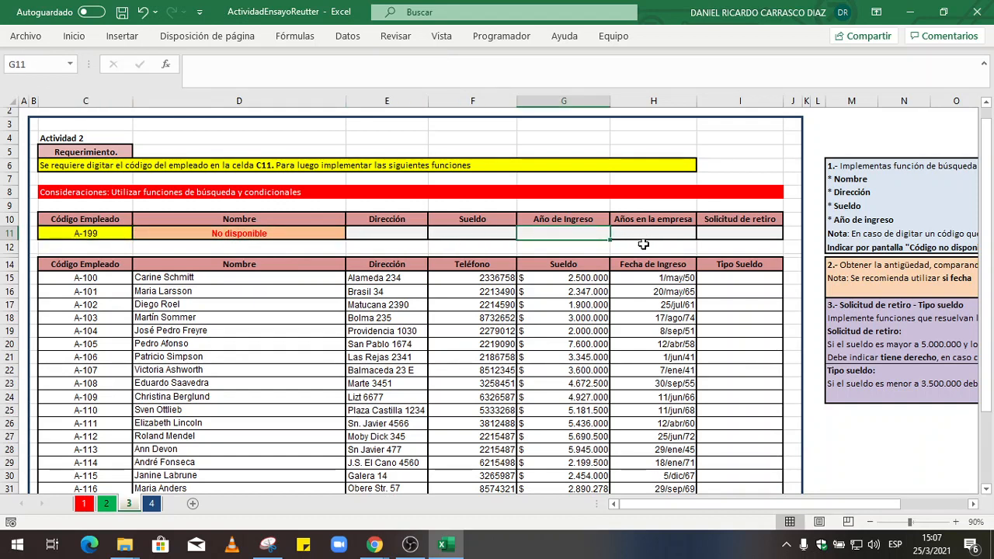
pyautogui.scroll(-1, 729, 266)
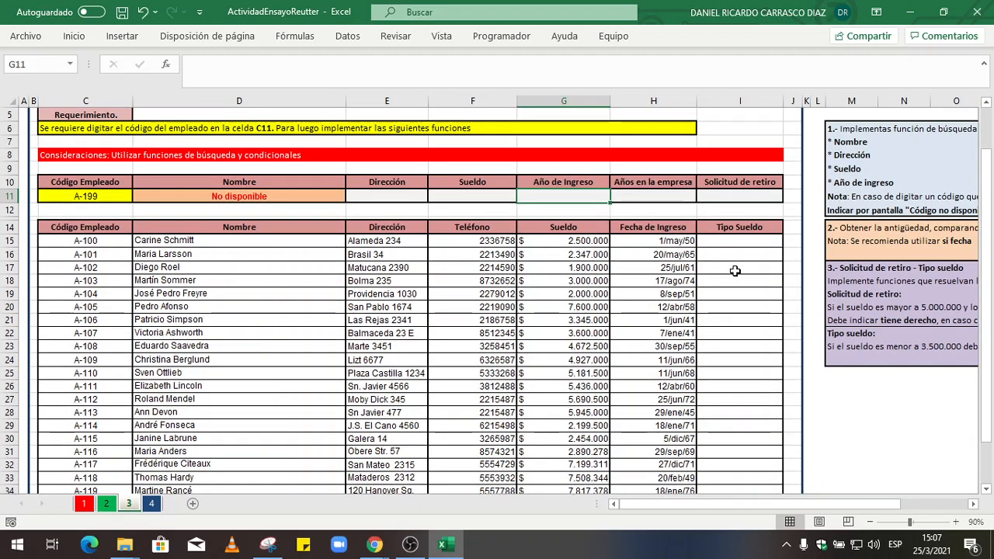
pyautogui.scroll(1, 735, 270)
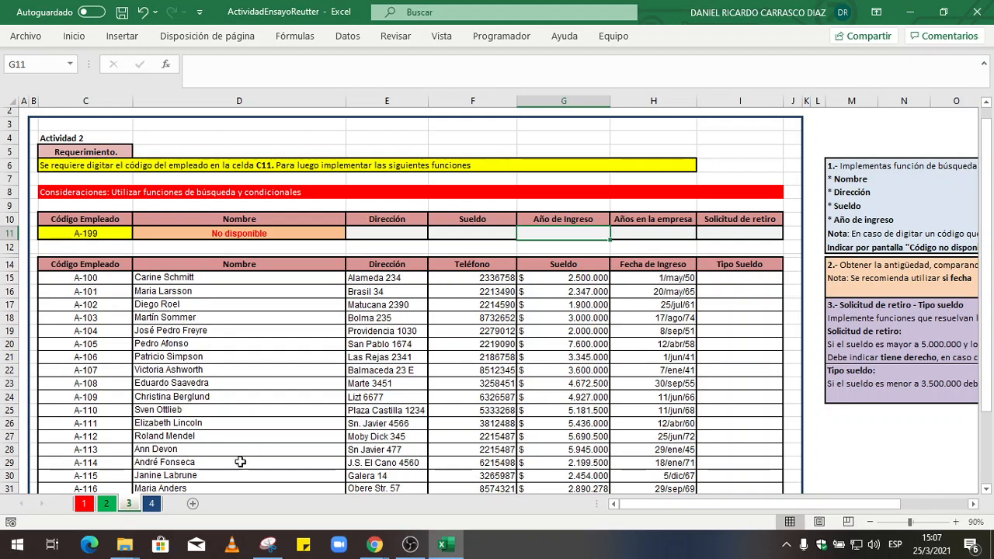
# Show sheet 4 and examine both advanced filter exercises, including the first one's criteria range and output area and the second one's conditions
pyautogui.click(153, 505)
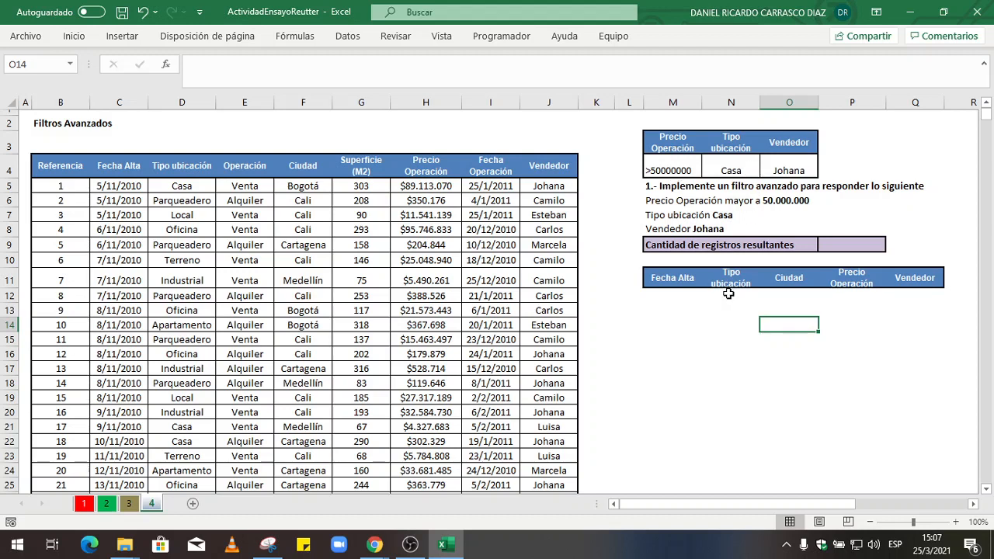
pyautogui.moveTo(667, 295)
pyautogui.mouseDown()
pyautogui.moveTo(910, 322)
pyautogui.moveTo(919, 401)
pyautogui.moveTo(916, 393)
pyautogui.mouseUp()
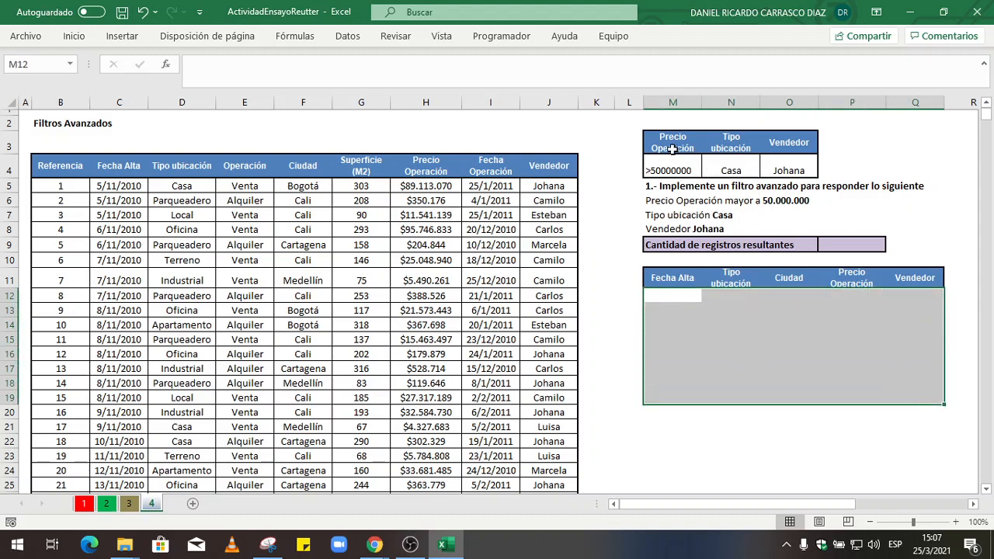
pyautogui.moveTo(672, 149); pyautogui.dragTo(771, 164)
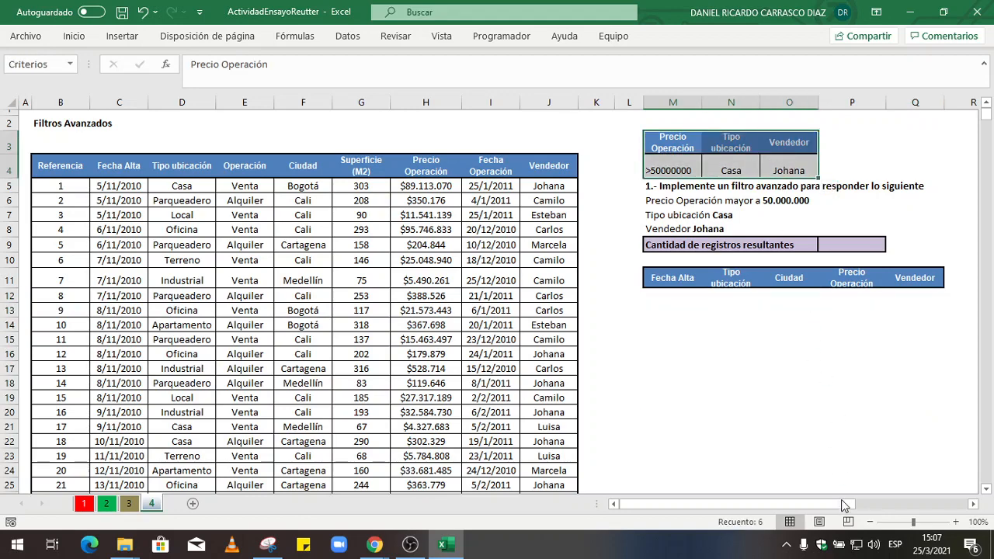
pyautogui.moveTo(841, 504); pyautogui.dragTo(963, 506)
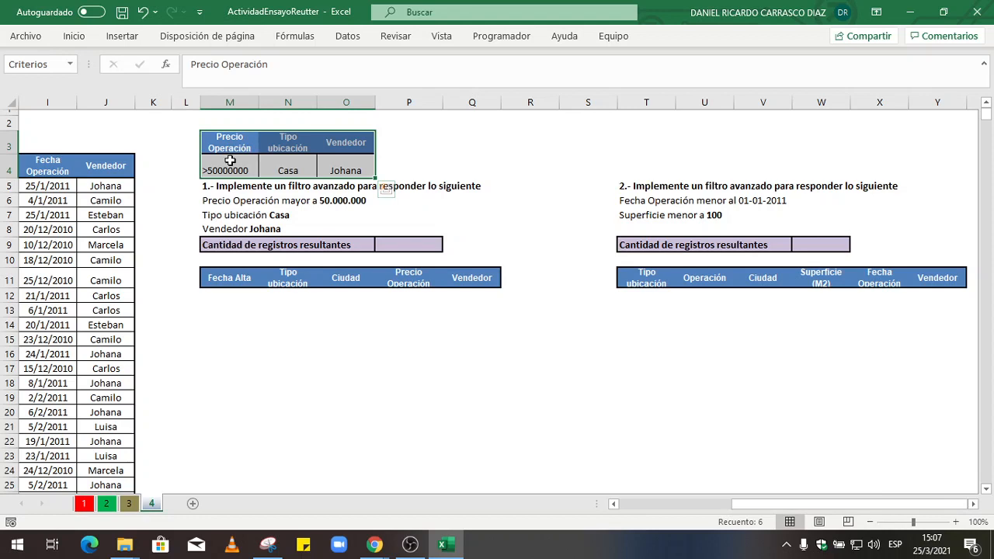
pyautogui.moveTo(659, 204); pyautogui.dragTo(710, 215)
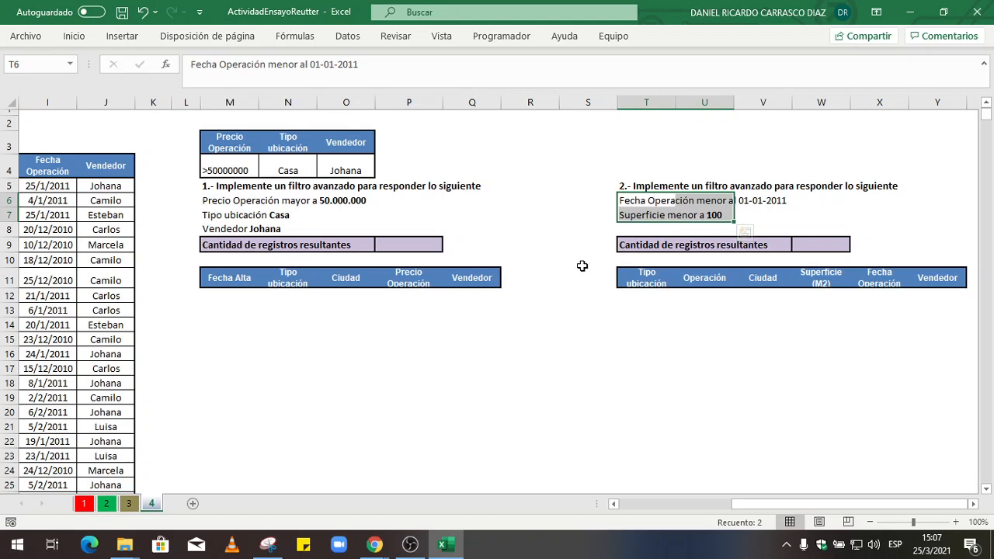
# Go back through sheets 3 and 2 to the pivot table exercise on sheet 1
pyautogui.click(130, 505)
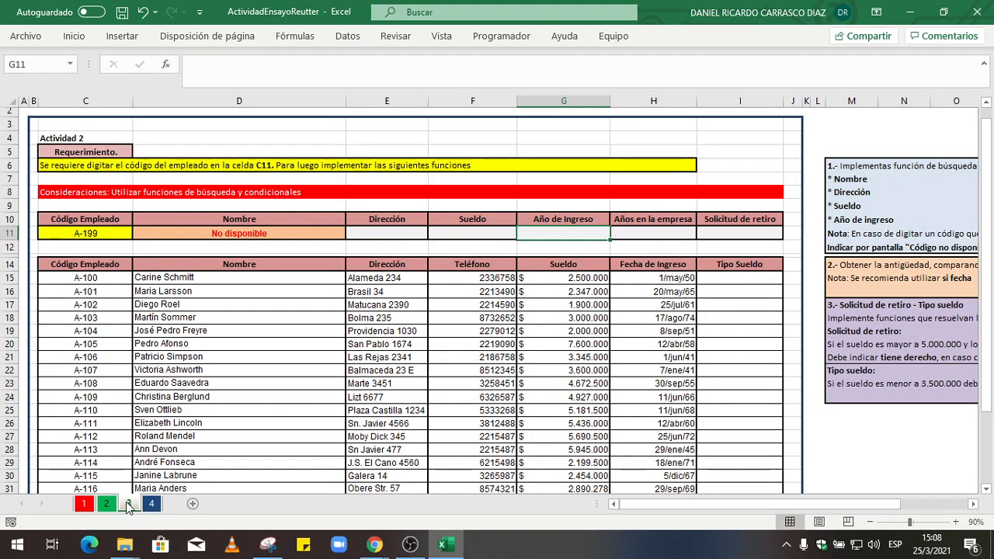
pyautogui.click(108, 505)
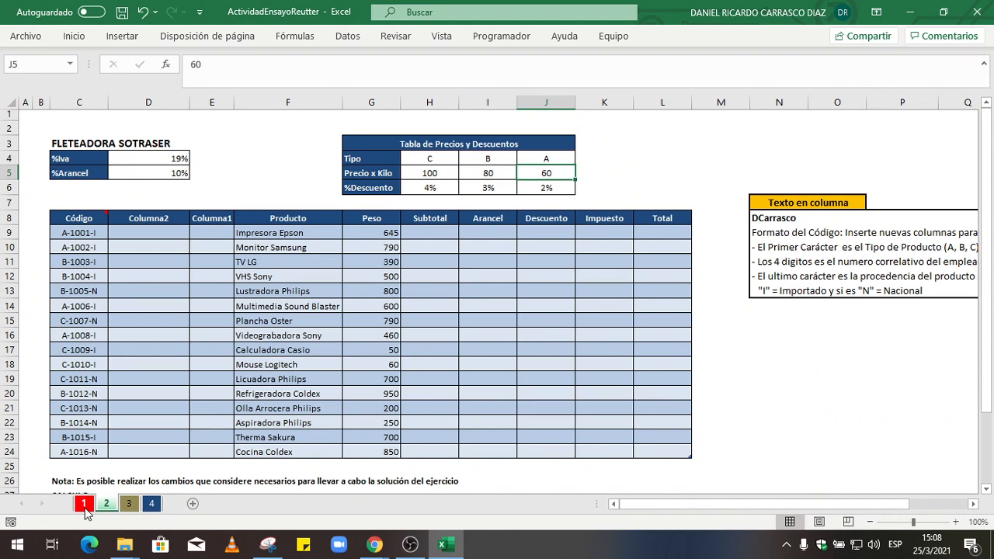
pyautogui.click(84, 505)
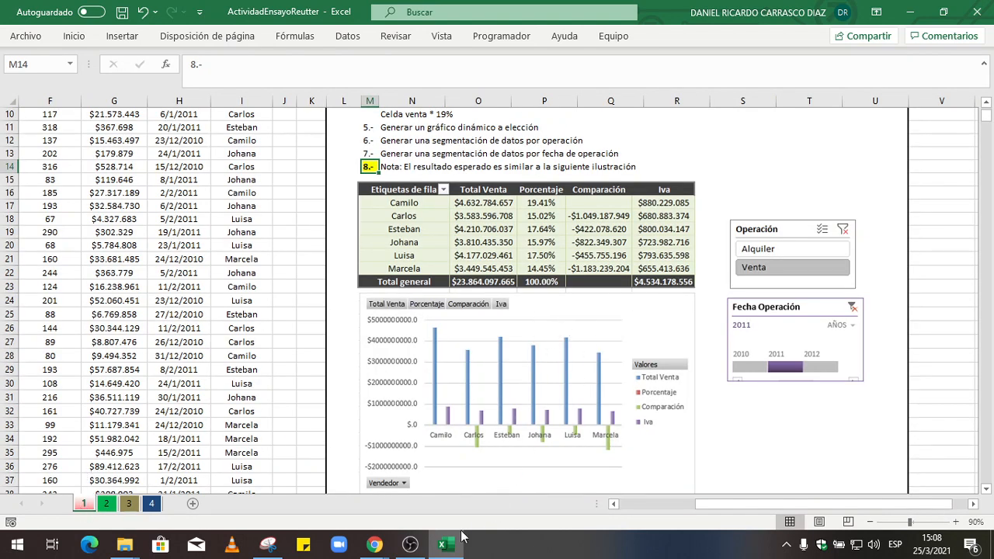
# Switch to Google Meet to check the call's participants and return to the Excel workbook
pyautogui.moveTo(374, 545)
pyautogui.click(360, 507)
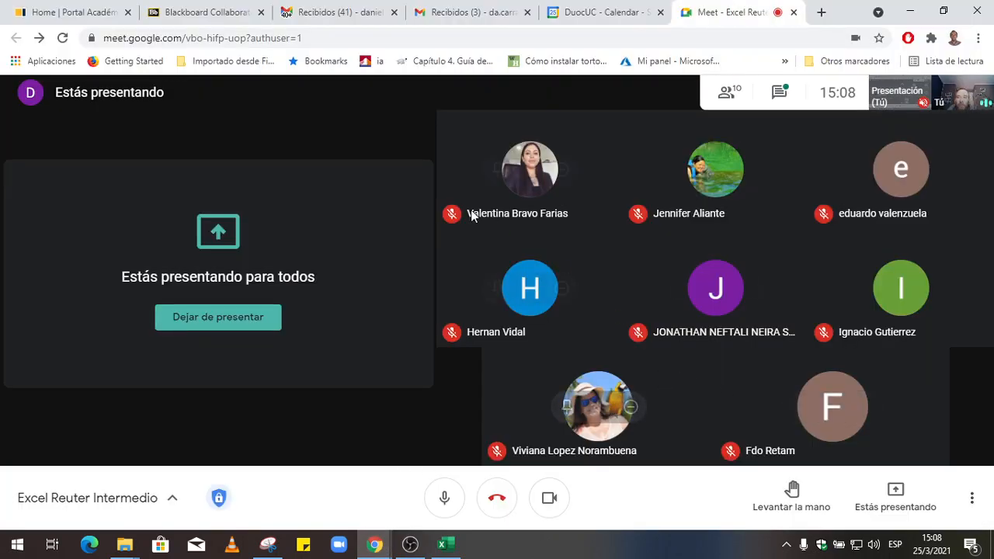
pyautogui.click(453, 549)
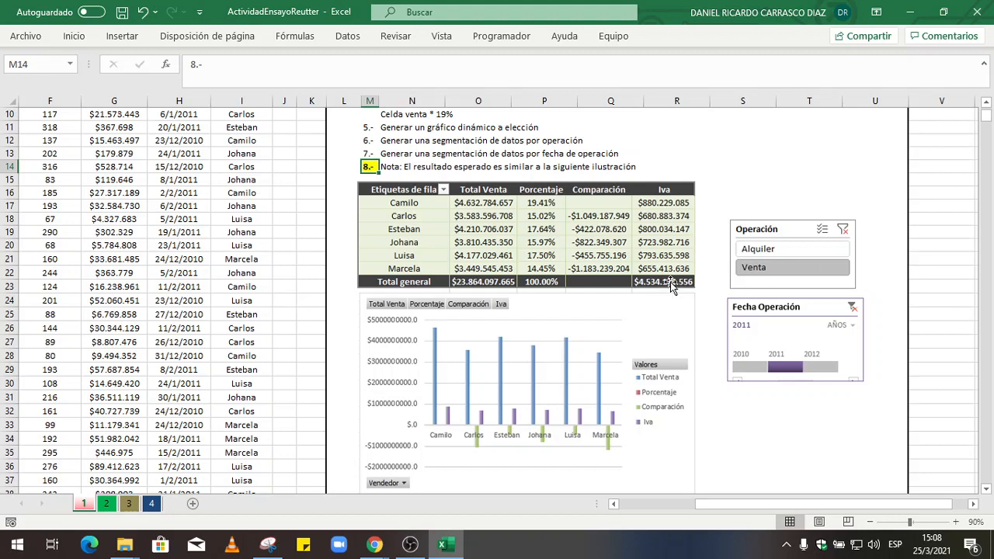
# Examine sheet 1's pivot table requirements and the source data columns from Fecha Alta to Vendedor
pyautogui.scroll(3, 544, 233)
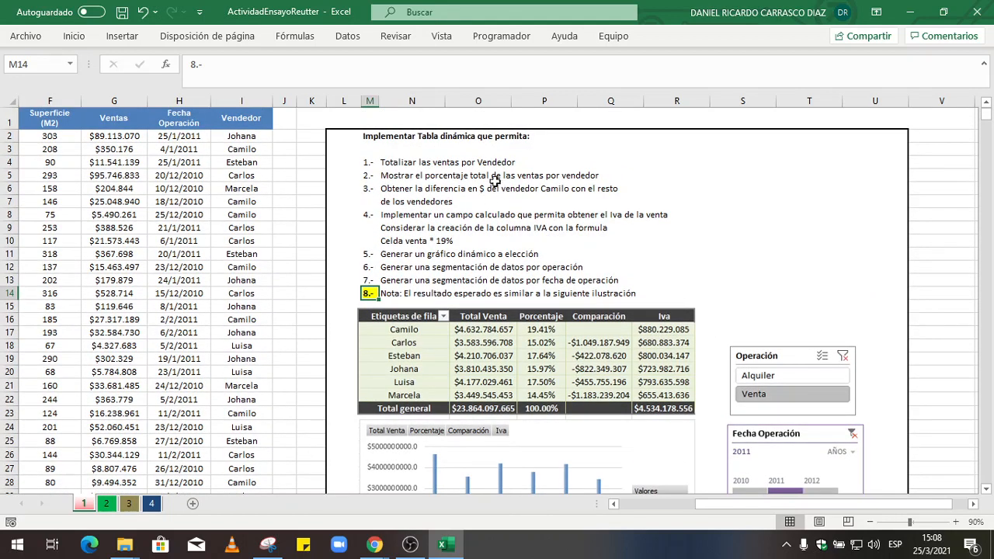
pyautogui.click(144, 228)
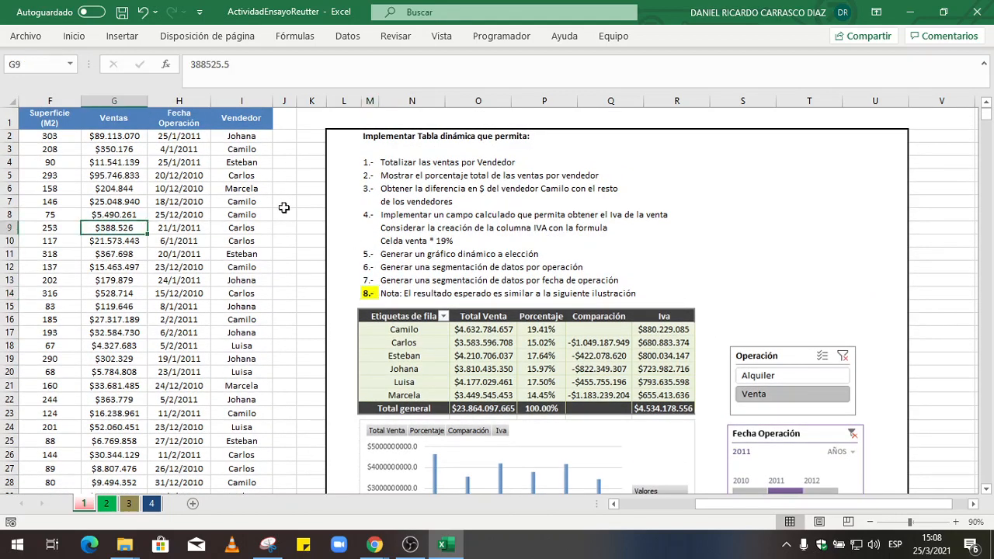
pyautogui.moveTo(777, 504); pyautogui.dragTo(718, 501)
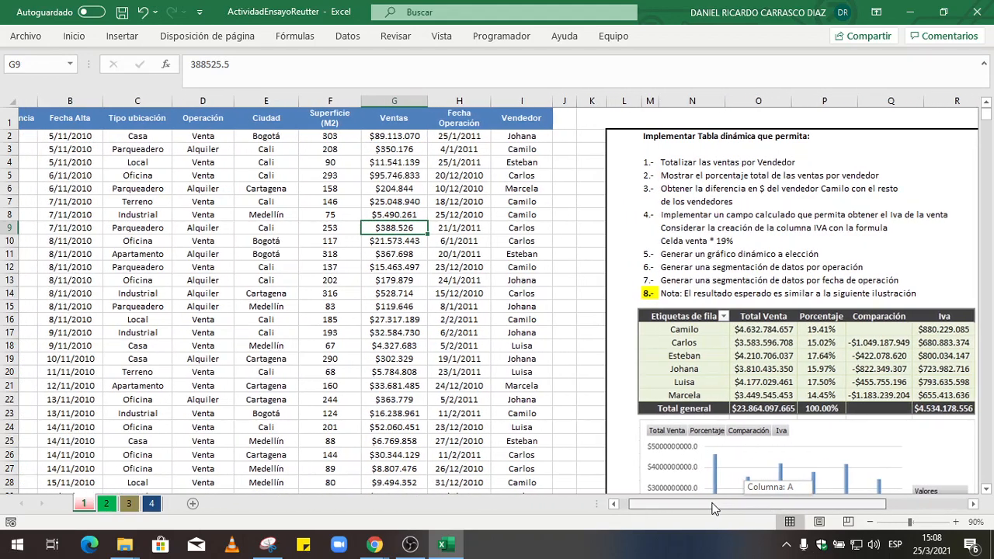
pyautogui.click(243, 192)
pyautogui.click(243, 242)
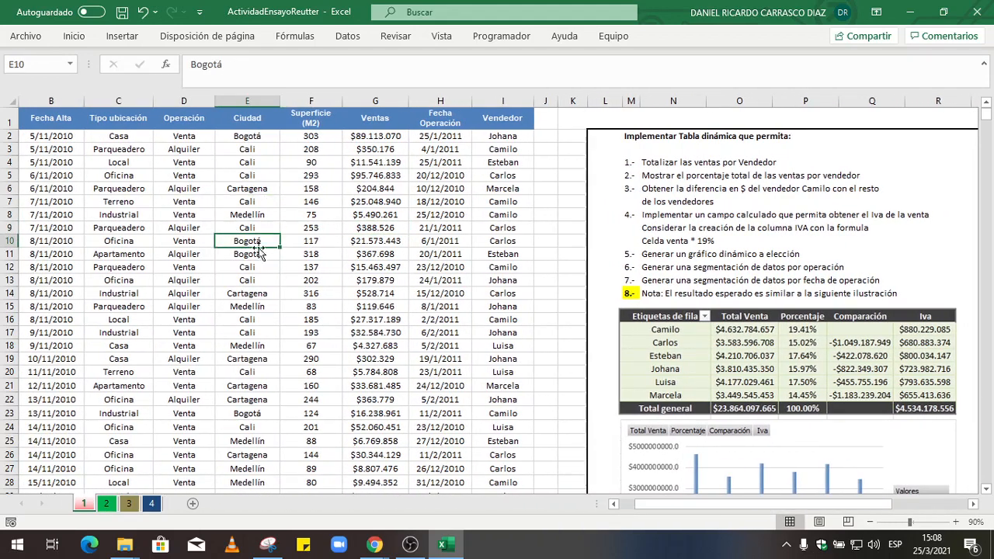
# Insert a pivot table from sheet 1's data range A1:I1501, placing it on the existing sheet at cell W16
pyautogui.click(323, 212)
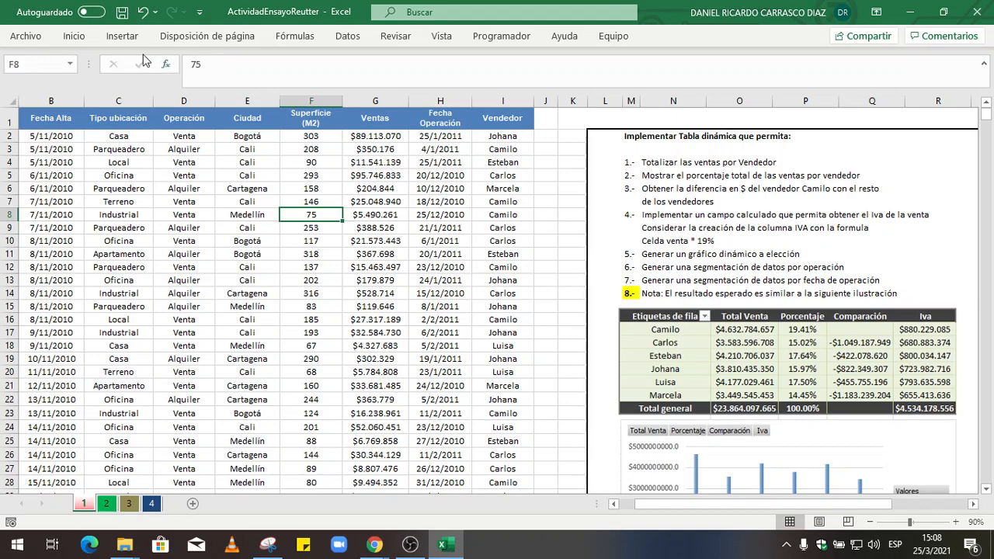
pyautogui.click(124, 36)
pyautogui.click(19, 68)
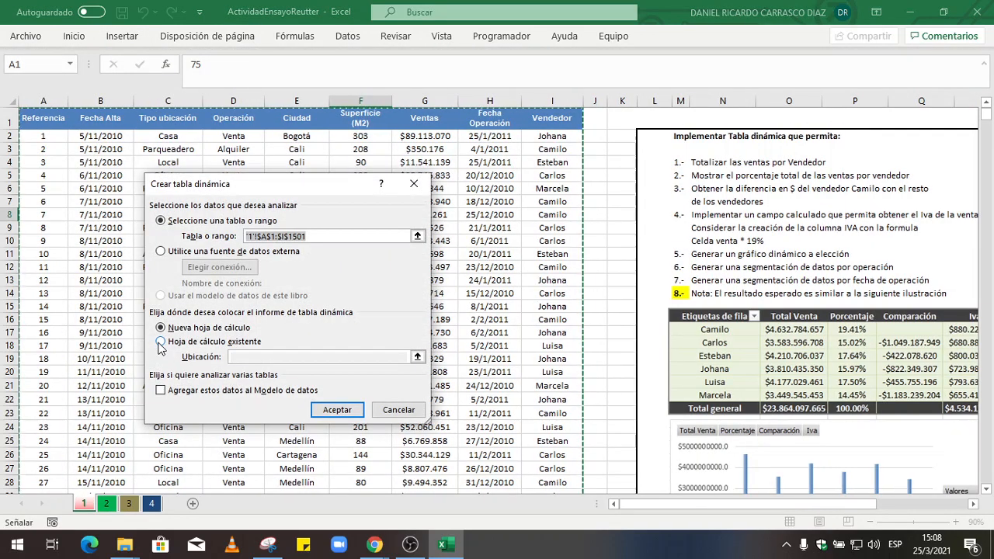
pyautogui.click(159, 341)
pyautogui.click(263, 359)
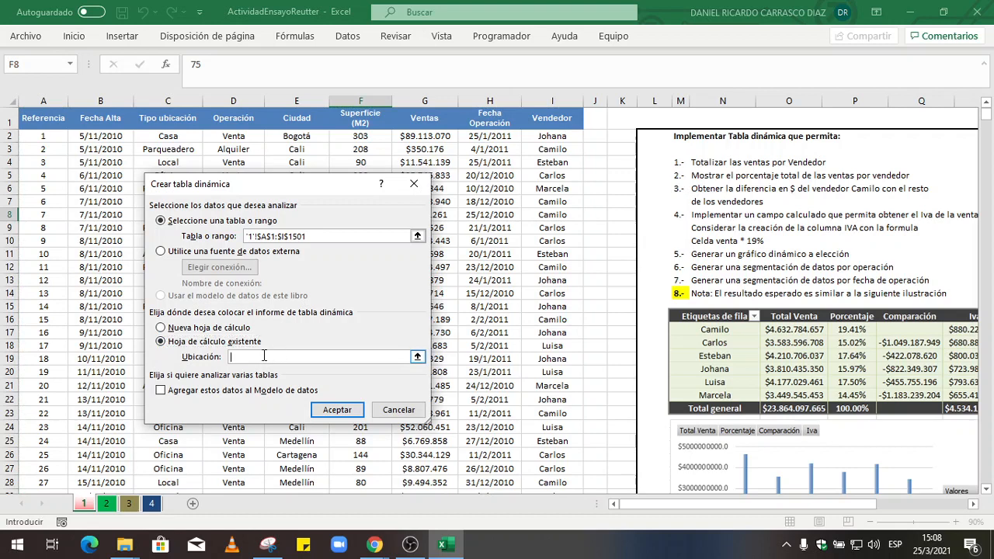
pyautogui.moveTo(715, 514); pyautogui.dragTo(885, 495)
pyautogui.click(935, 322)
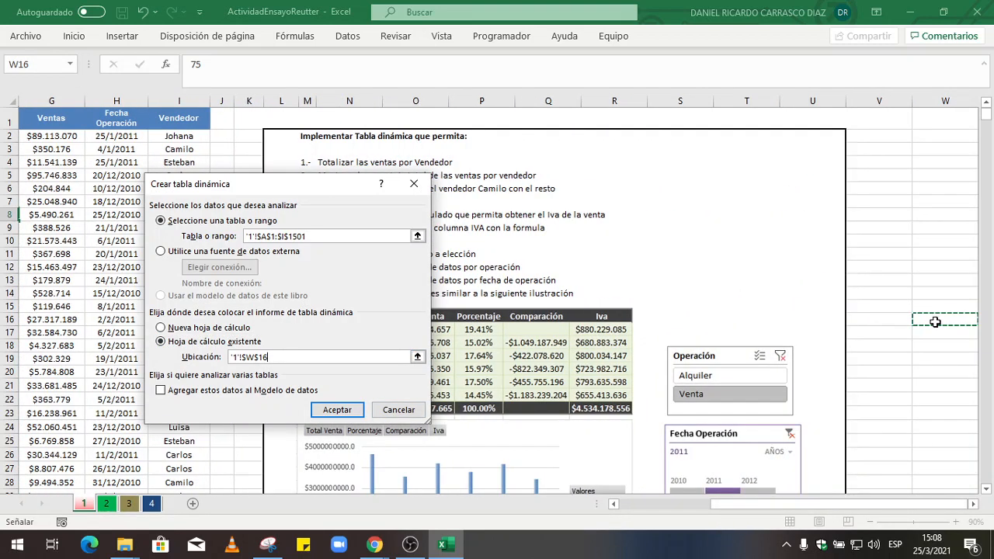
pyautogui.click(337, 410)
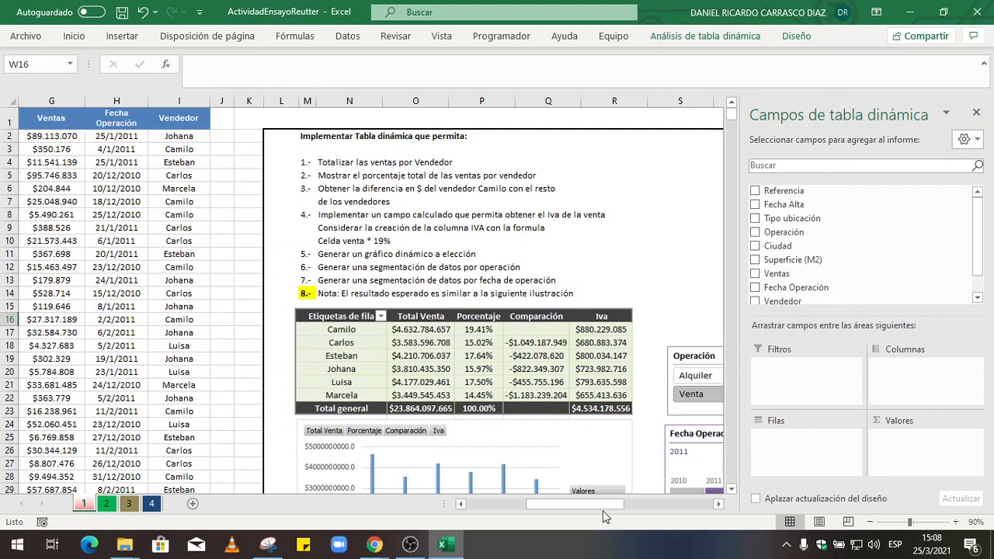
# Add the Vendedor field to the pivot table's rows and the Ventas field to its values
pyautogui.moveTo(621, 506); pyautogui.dragTo(672, 508)
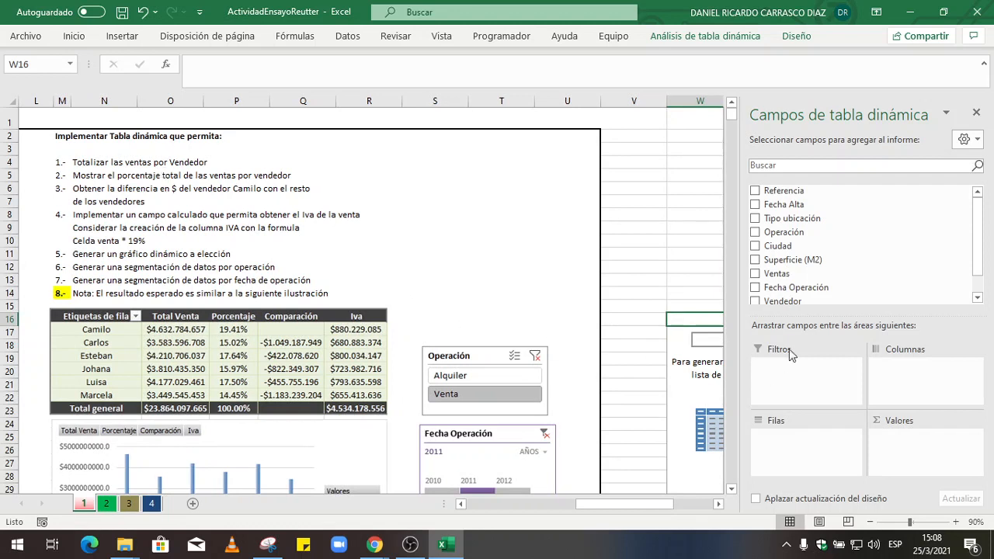
pyautogui.moveTo(786, 302); pyautogui.dragTo(802, 442)
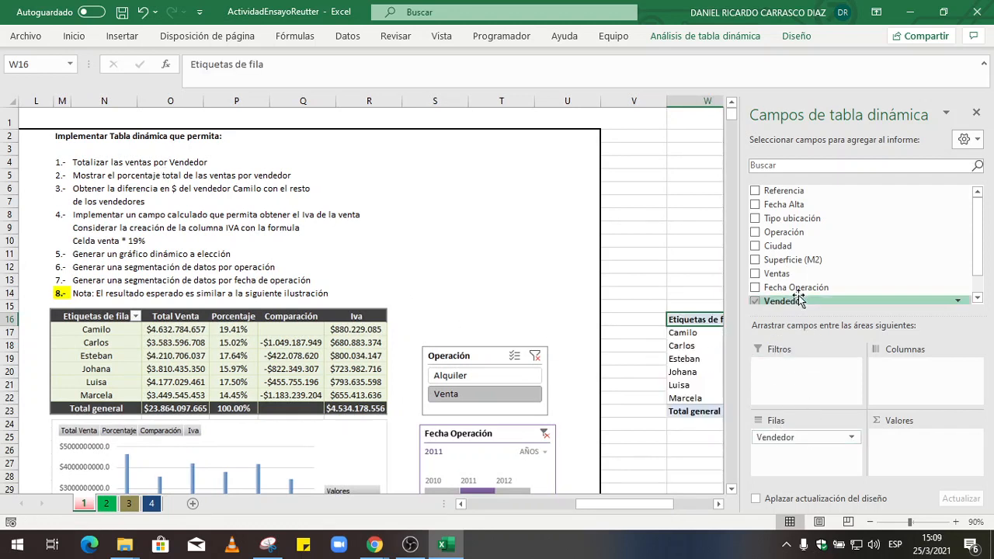
pyautogui.moveTo(790, 278); pyautogui.dragTo(897, 441)
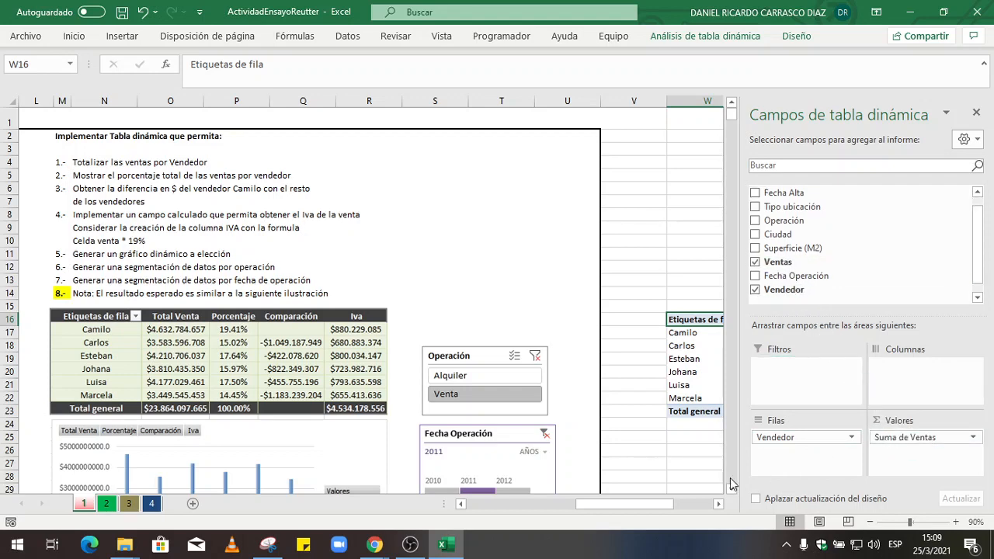
# Rename the pivot table's Suma de Ventas header in X16 to Total Ventas
pyautogui.moveTo(661, 506); pyautogui.dragTo(700, 505)
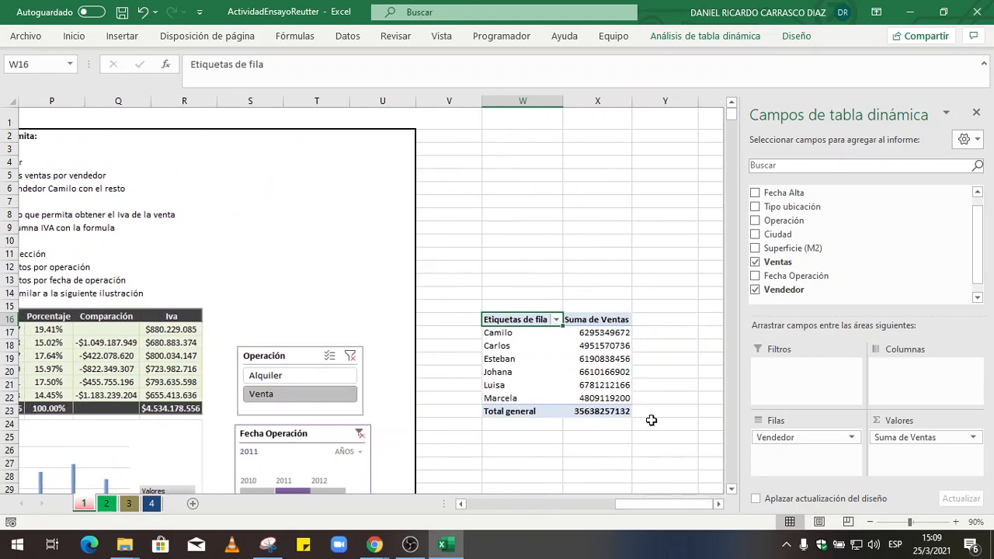
pyautogui.click(613, 321)
pyautogui.doubleClick(223, 64)
pyautogui.moveTo(199, 61); pyautogui.dragTo(155, 39)
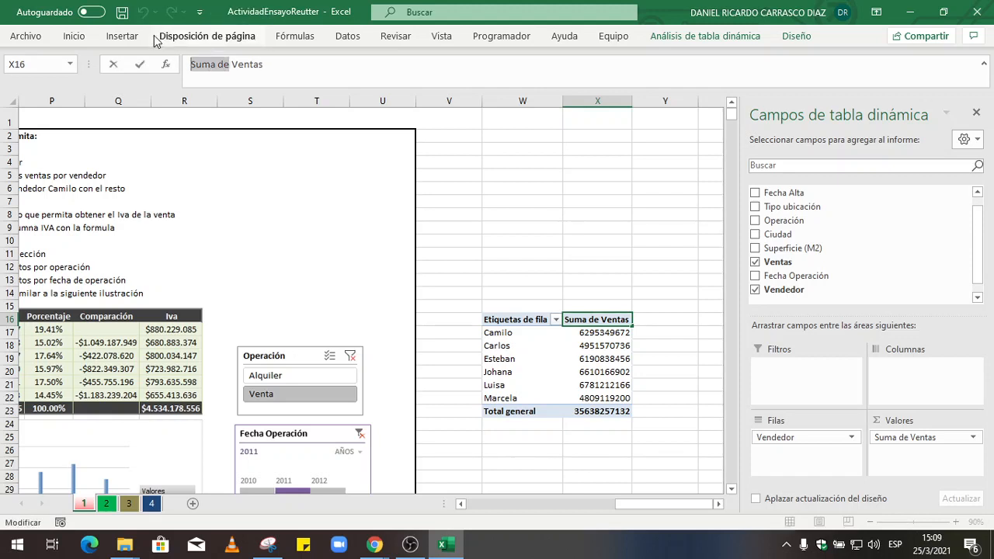
pyautogui.write('Total')
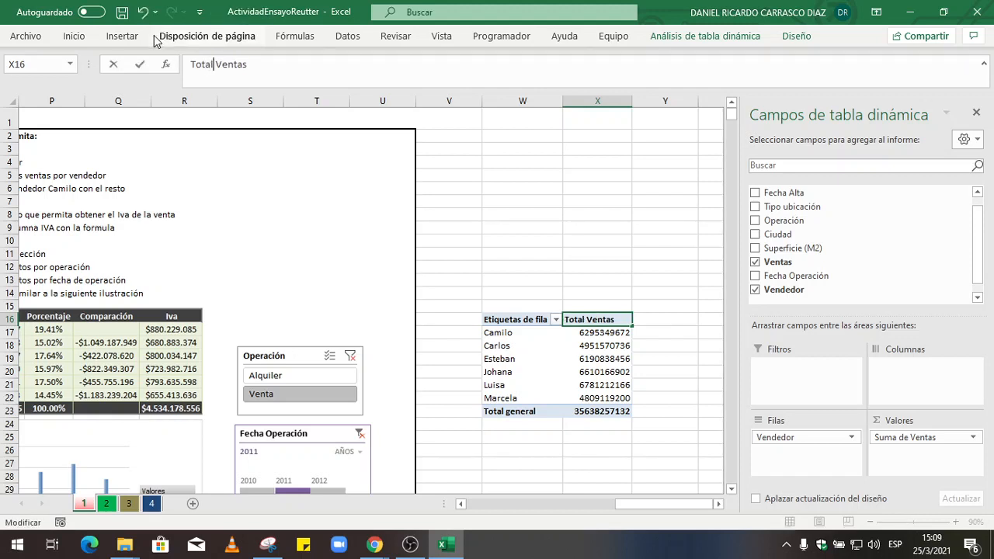
pyautogui.press('Return')
# Rename the pivot table's row label header in W16 to Vendedores
pyautogui.press('Left')
pyautogui.press('Up')
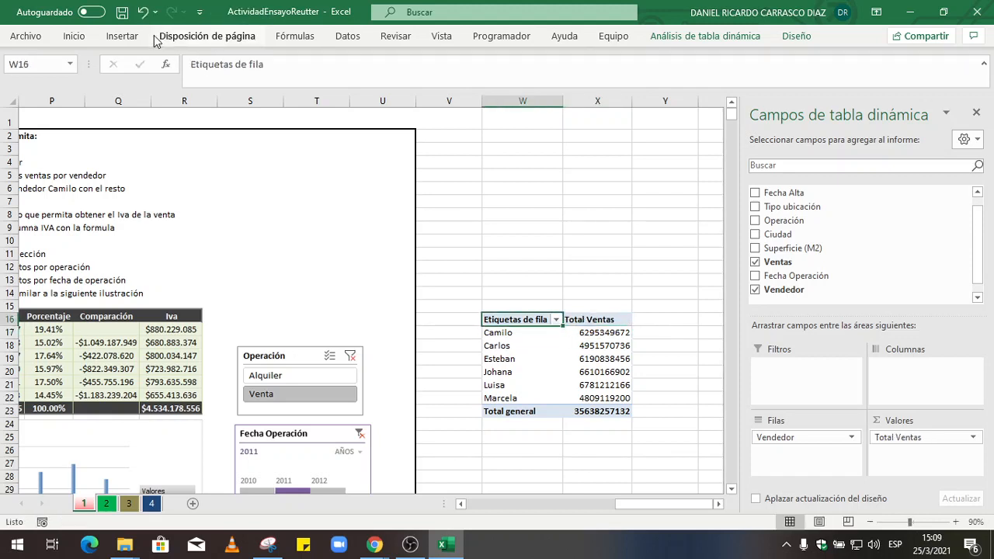
pyautogui.write('Vendedores')
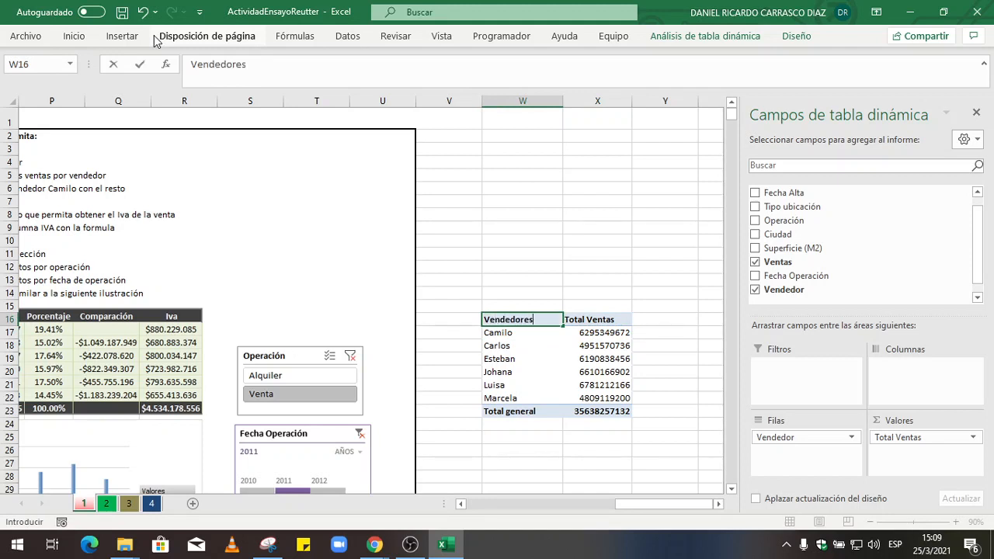
pyautogui.press('Return')
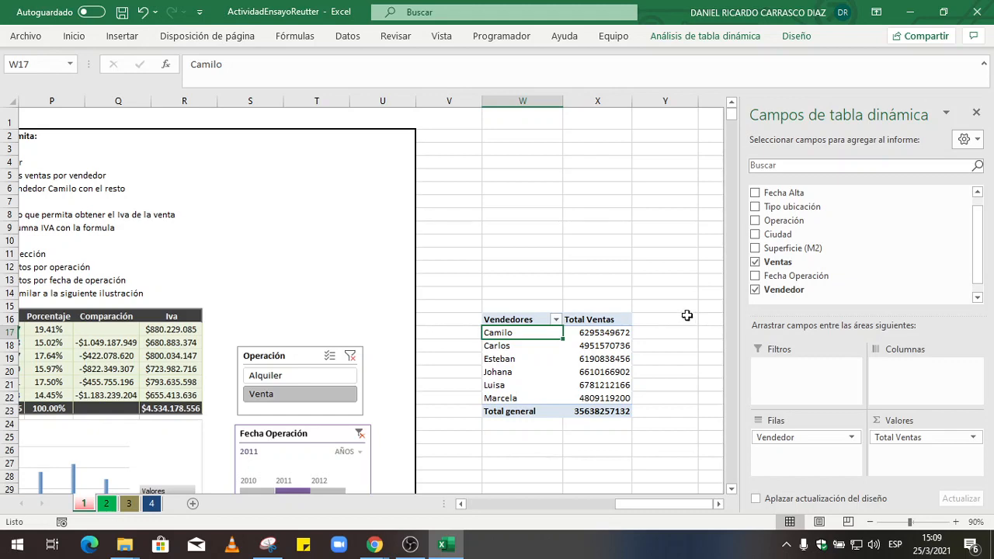
# Review requirement 1 against the sample result and fill its number cell M4 with yellow
pyautogui.moveTo(667, 504); pyautogui.dragTo(618, 505)
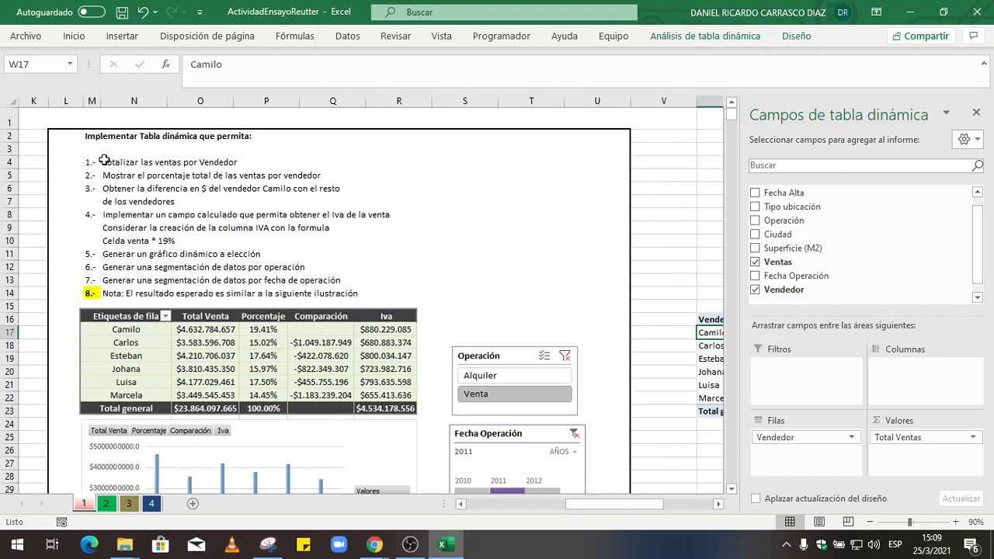
pyautogui.click(91, 163)
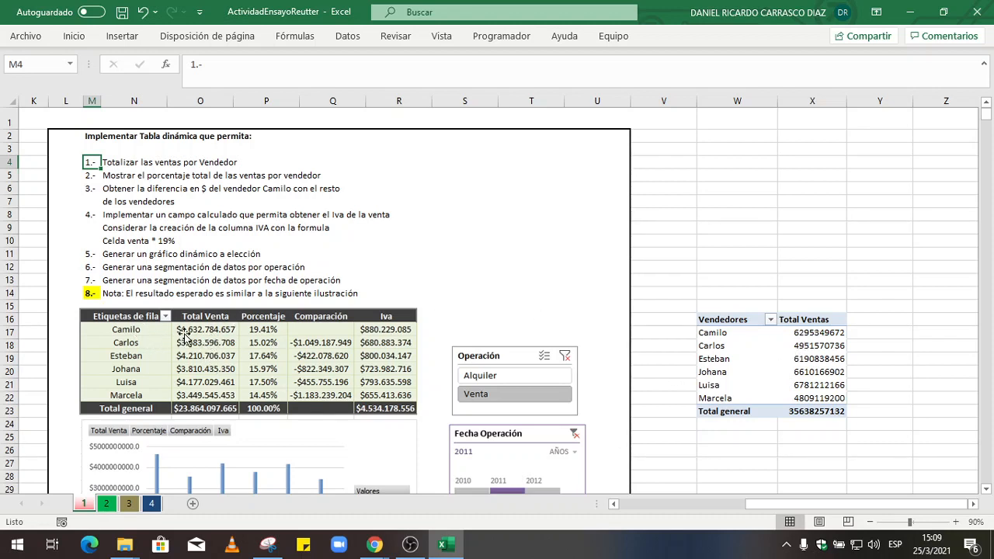
pyautogui.scroll(-1, 409, 267)
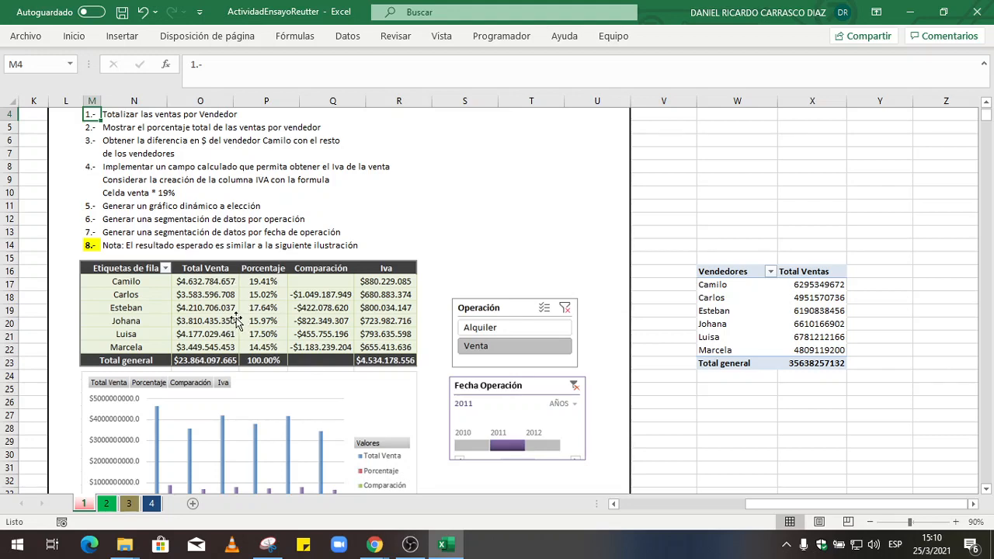
pyautogui.scroll(1, 237, 321)
pyautogui.click(74, 35)
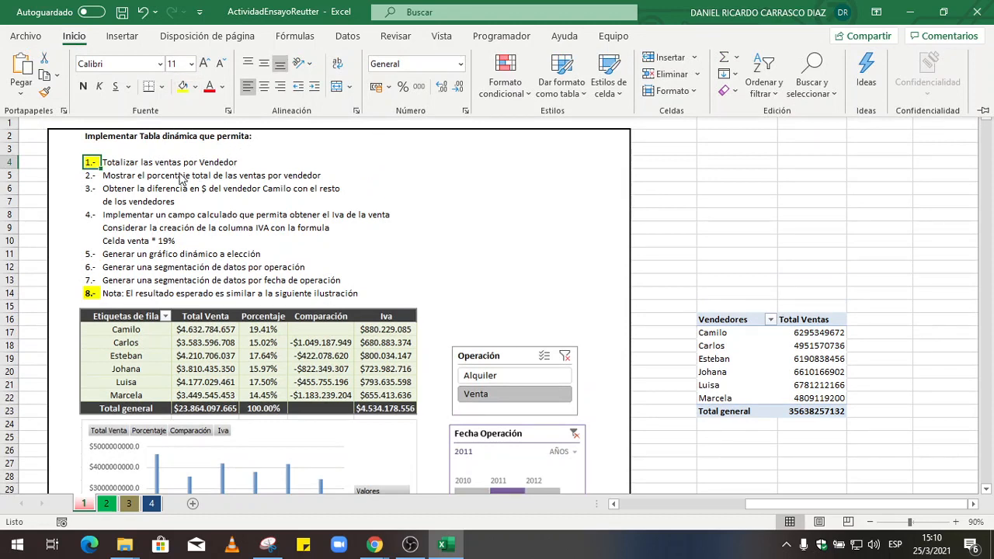
# For requirement 2, add the Ventas field to the pivot table's values a second time
pyautogui.click(94, 182)
pyautogui.click(91, 177)
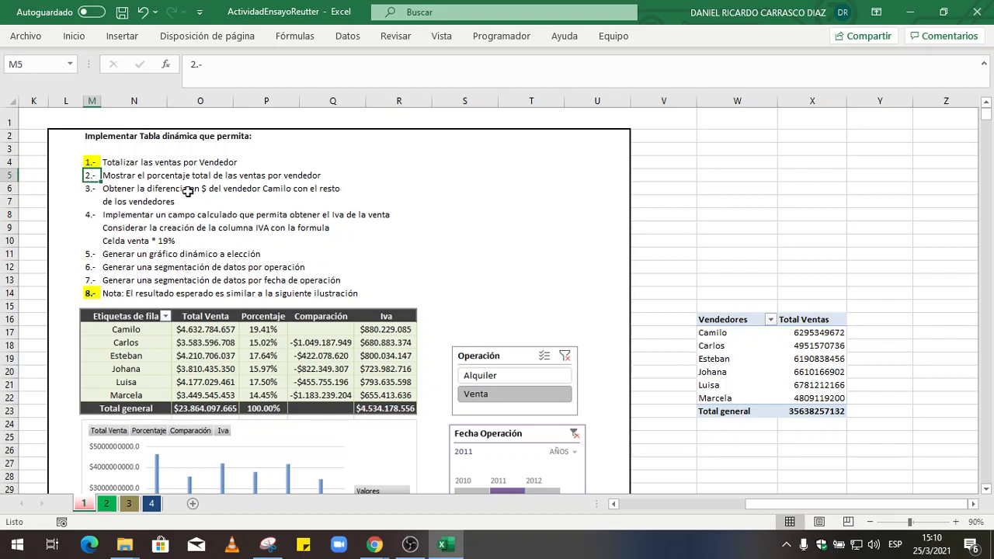
pyautogui.click(809, 371)
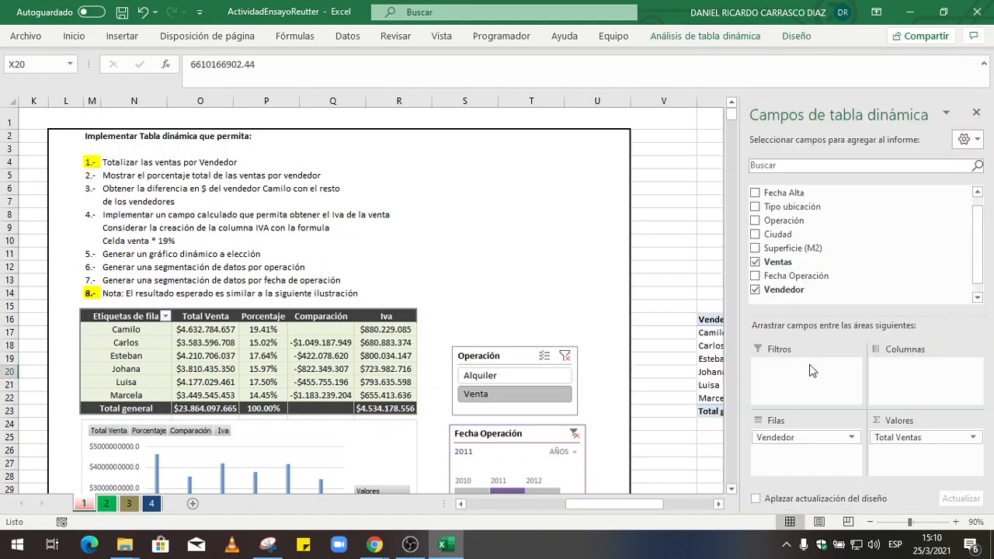
pyautogui.moveTo(651, 505); pyautogui.dragTo(701, 505)
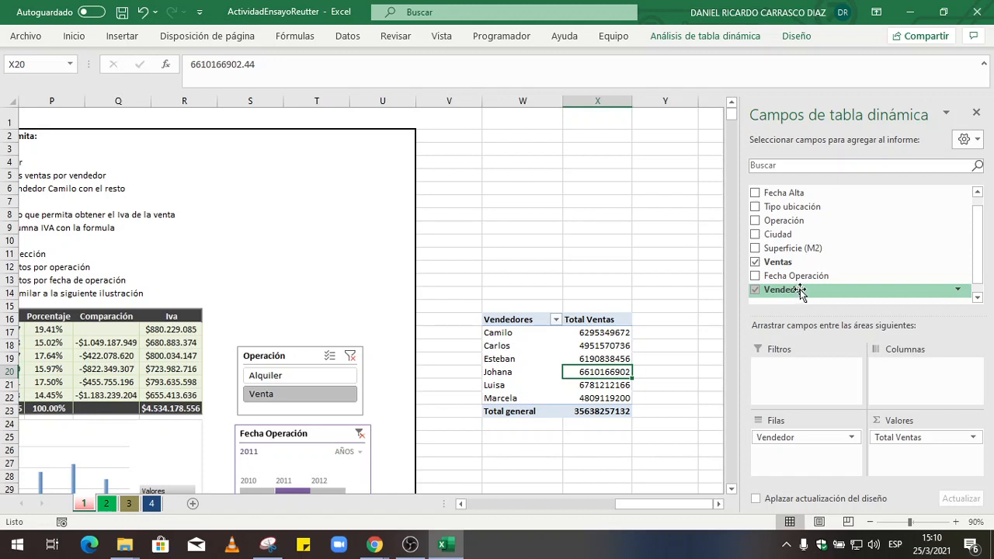
pyautogui.moveTo(780, 262); pyautogui.dragTo(897, 463)
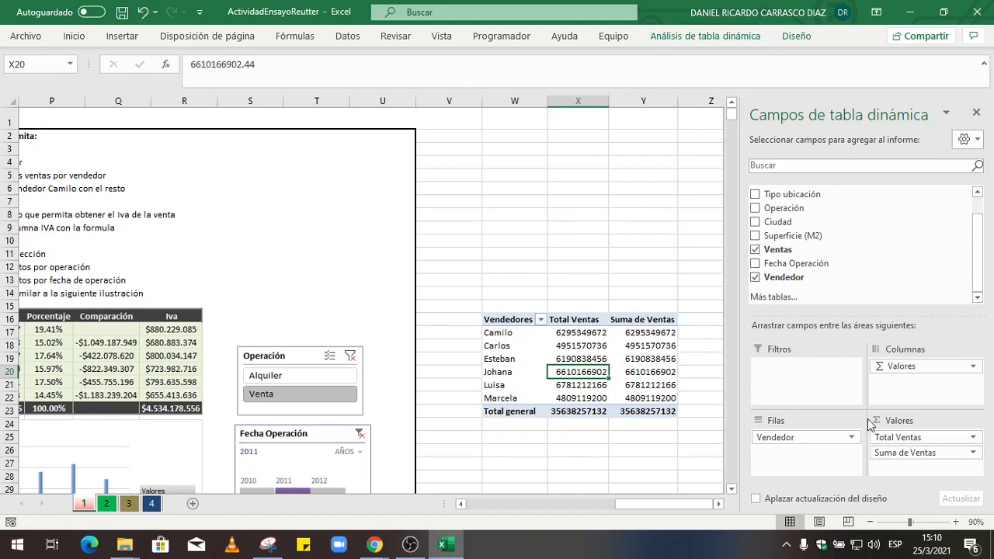
# Rename the second sales column's header in Y16 to Porcentaje
pyautogui.click(660, 321)
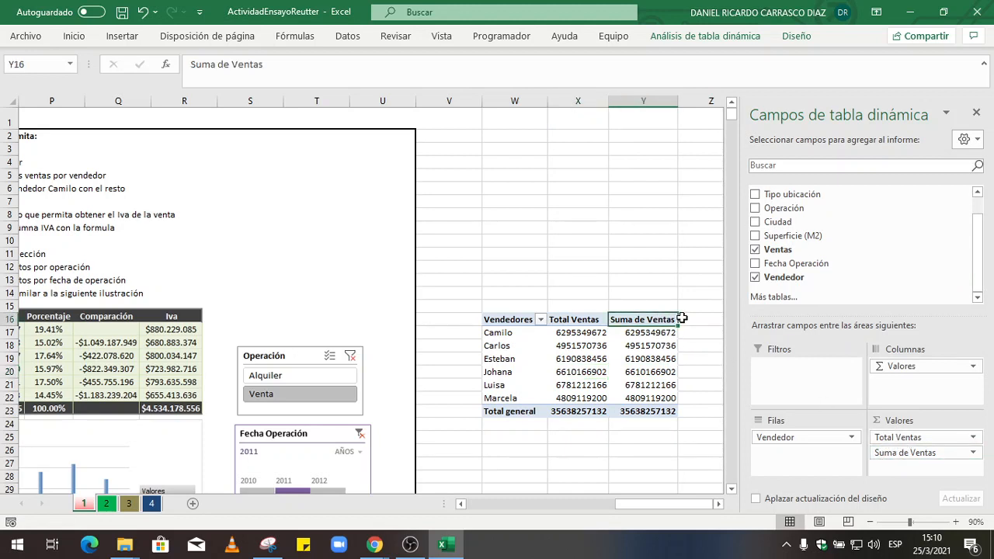
pyautogui.write('Porcentaje')
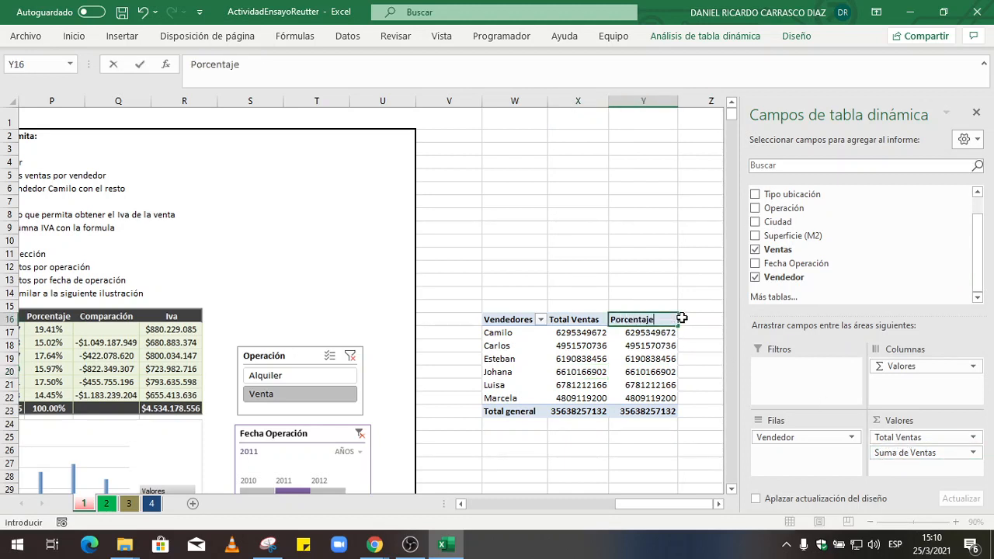
pyautogui.press('Return')
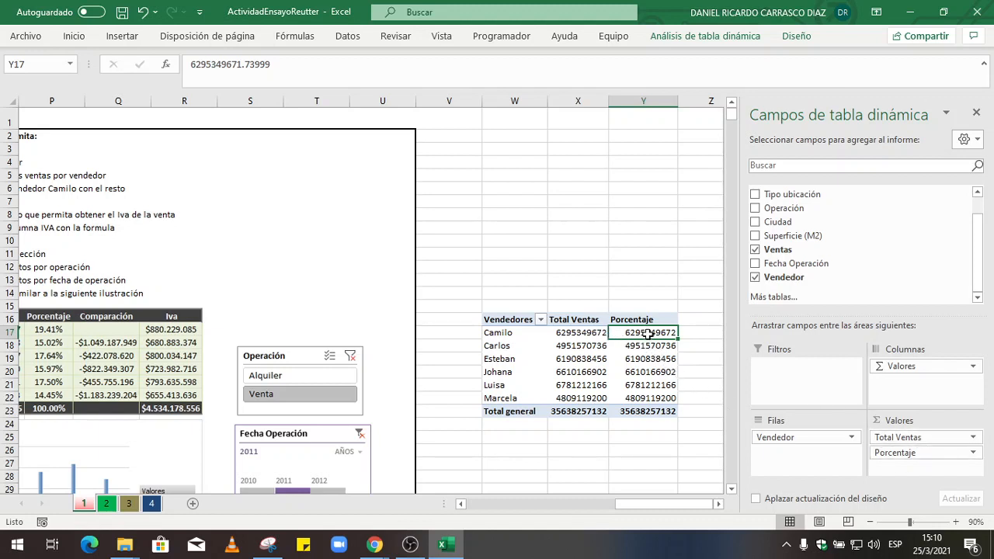
# Show the pivot table's Porcentaje column values as % del total general
pyautogui.rightClick(649, 335)
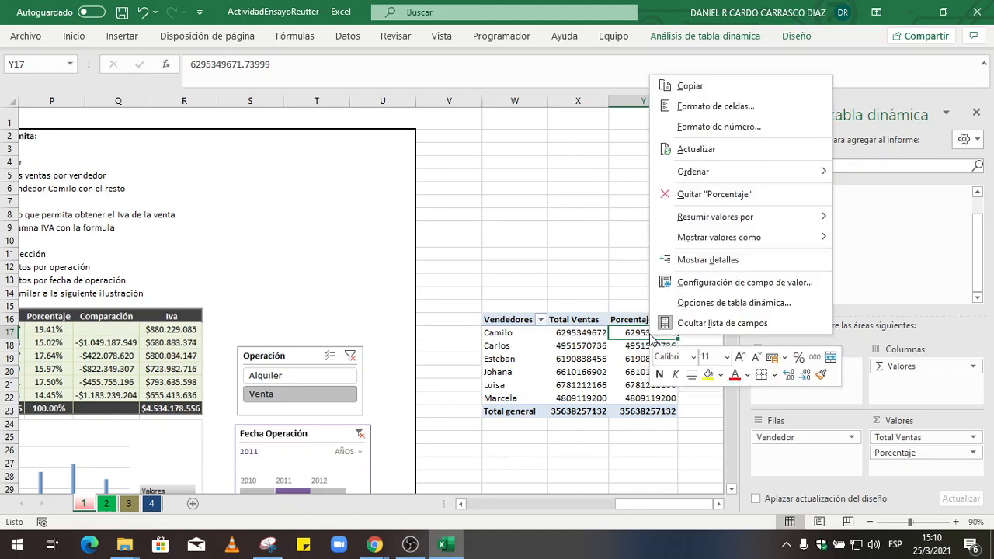
pyautogui.click(735, 283)
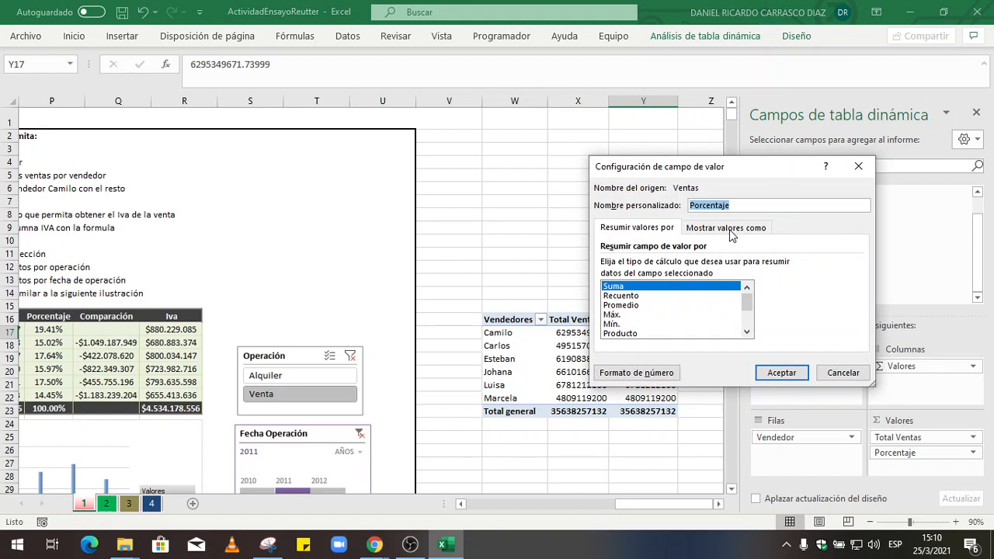
pyautogui.click(730, 229)
pyautogui.click(635, 265)
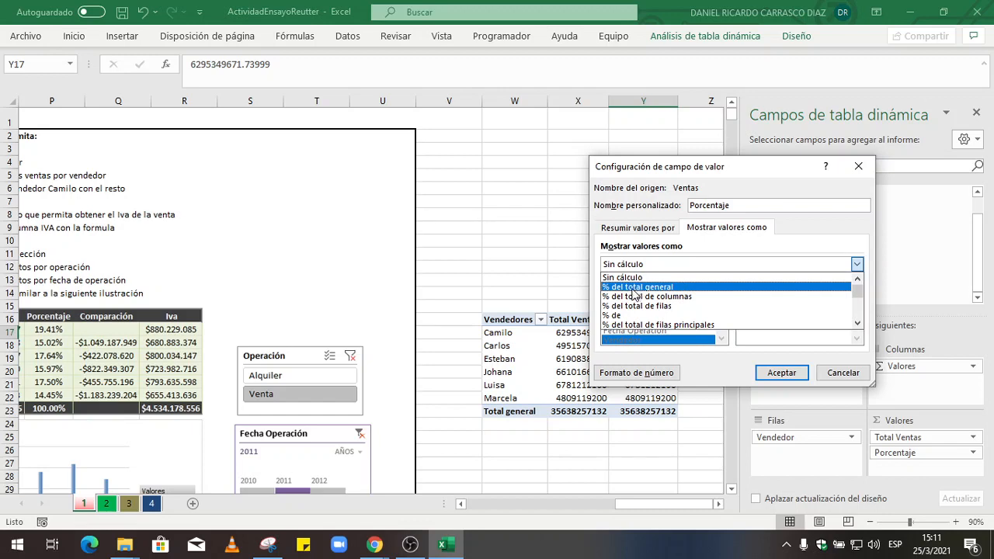
pyautogui.click(657, 288)
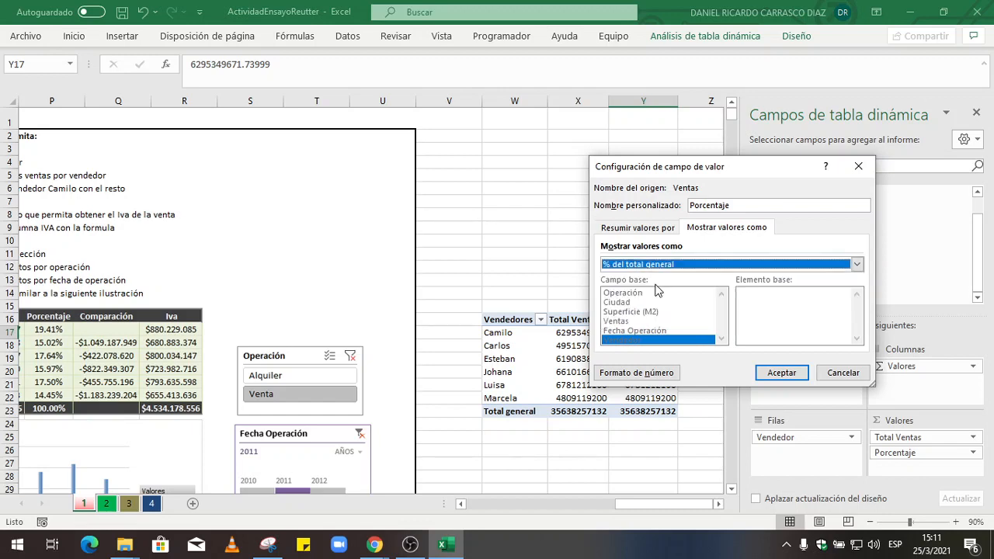
pyautogui.click(782, 373)
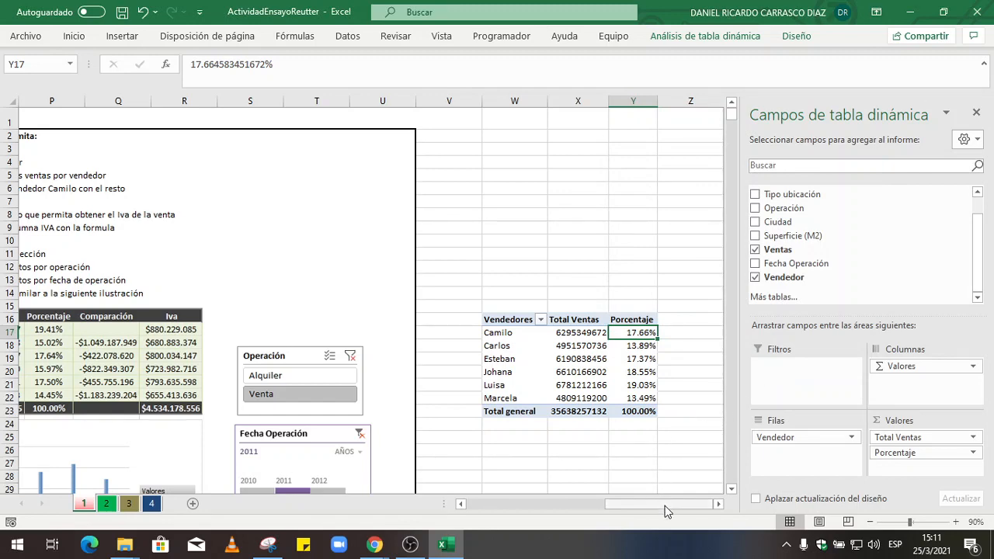
# Fill requirement 2's number cell M5 with yellow to mark it as done
pyautogui.moveTo(665, 512); pyautogui.dragTo(696, 509)
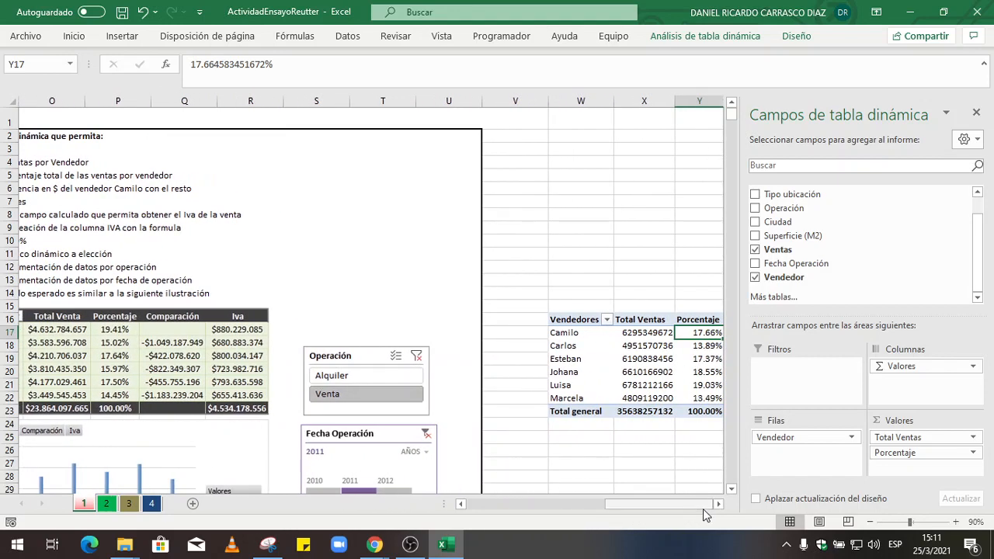
pyautogui.click(718, 504)
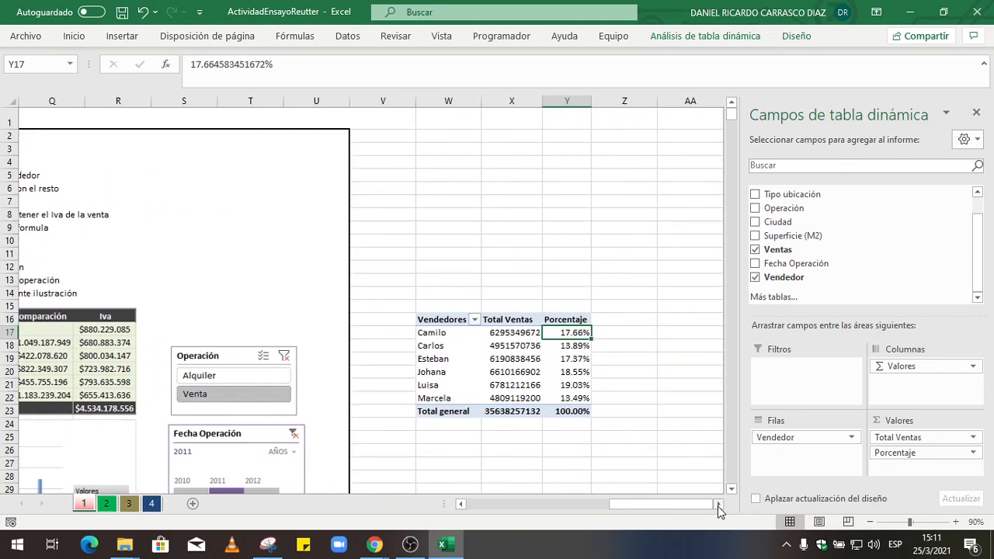
pyautogui.moveTo(671, 504); pyautogui.dragTo(624, 497)
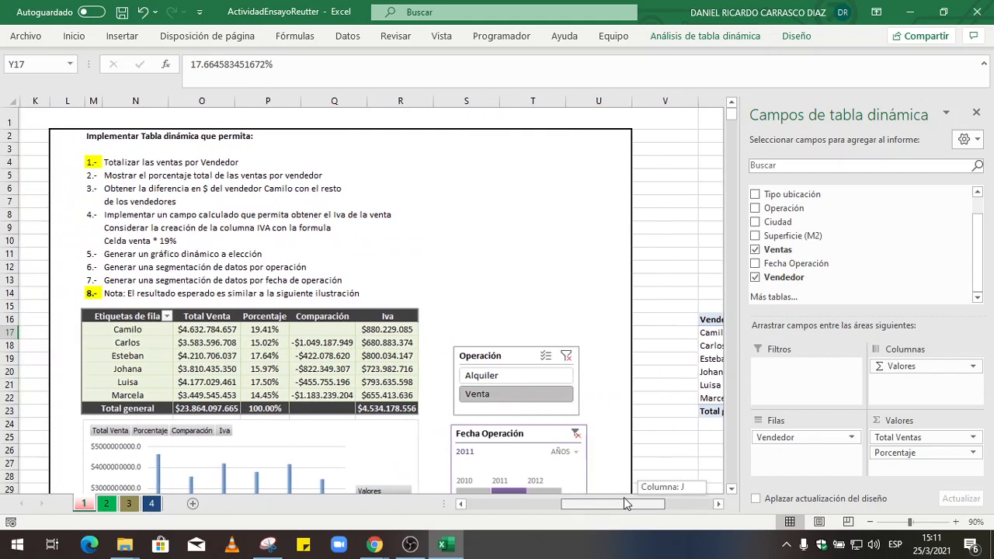
pyautogui.click(92, 174)
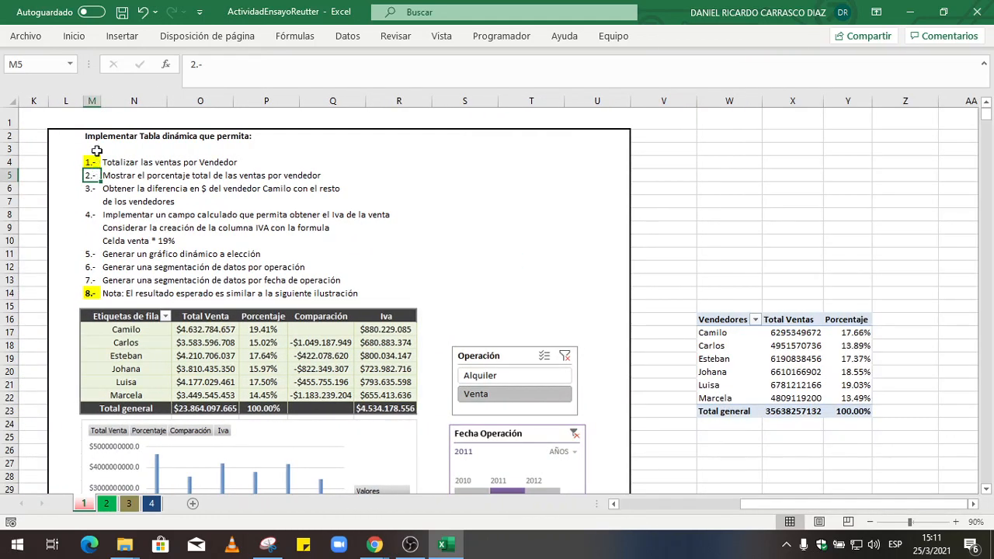
pyautogui.click(74, 35)
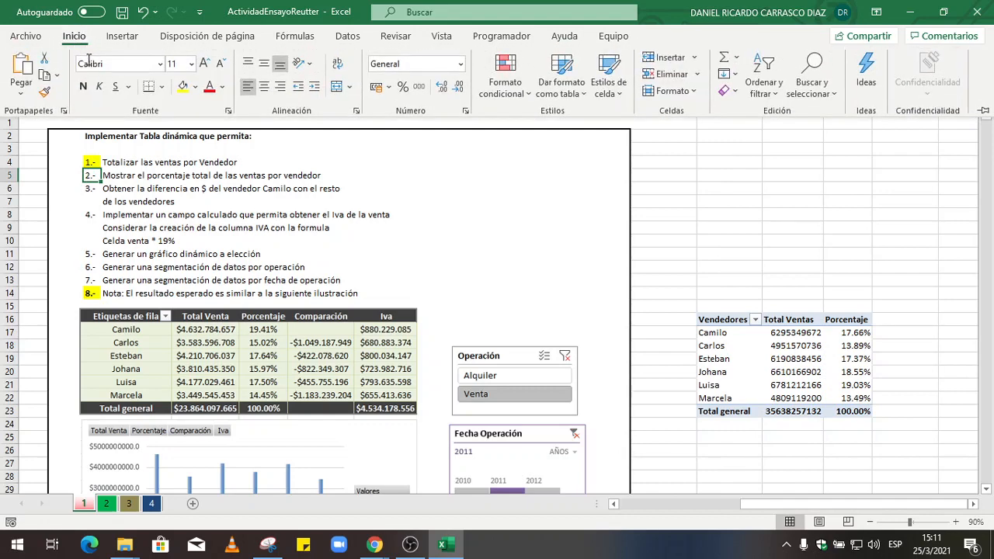
pyautogui.click(180, 88)
# Add the Ventas field to the pivot table's values a third time and rename its header in Z16 to Comparación
pyautogui.click(797, 359)
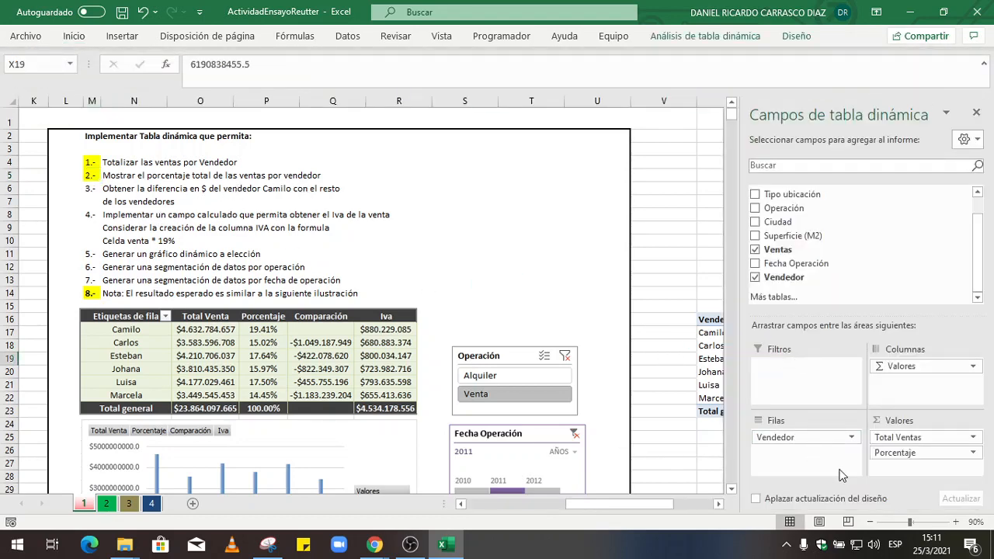
pyautogui.moveTo(777, 249); pyautogui.dragTo(926, 470)
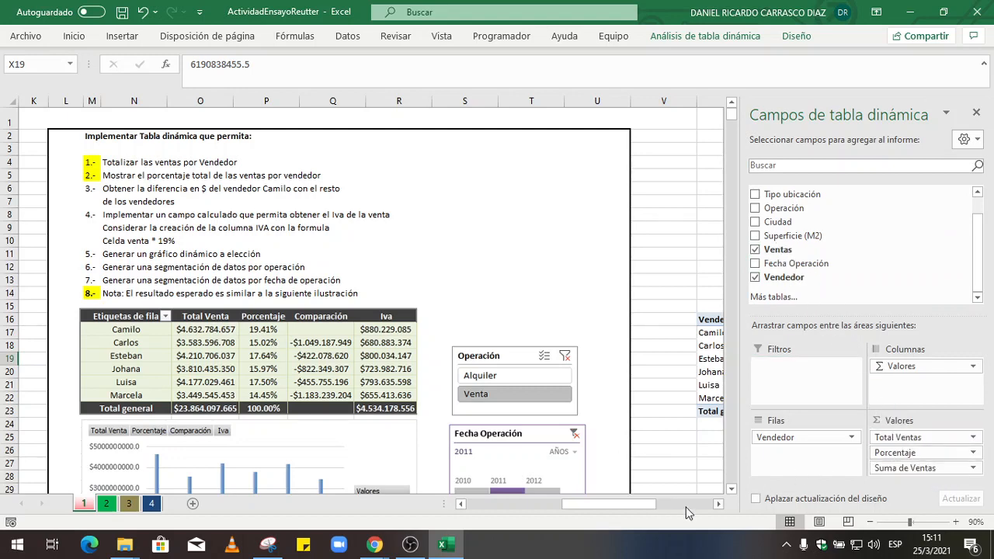
pyautogui.moveTo(649, 504); pyautogui.dragTo(715, 505)
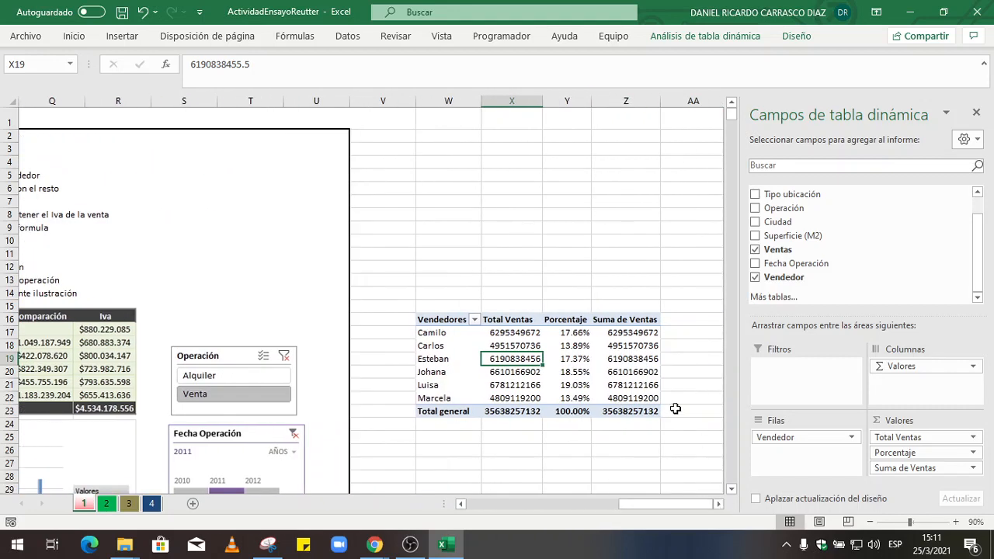
pyautogui.click(627, 320)
pyautogui.write('Co')
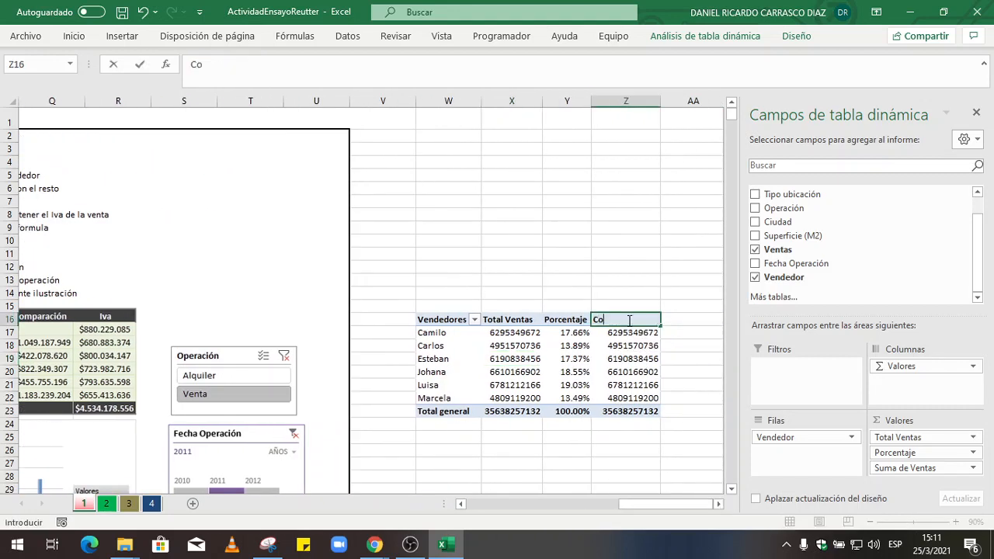
pyautogui.write('mparaci')
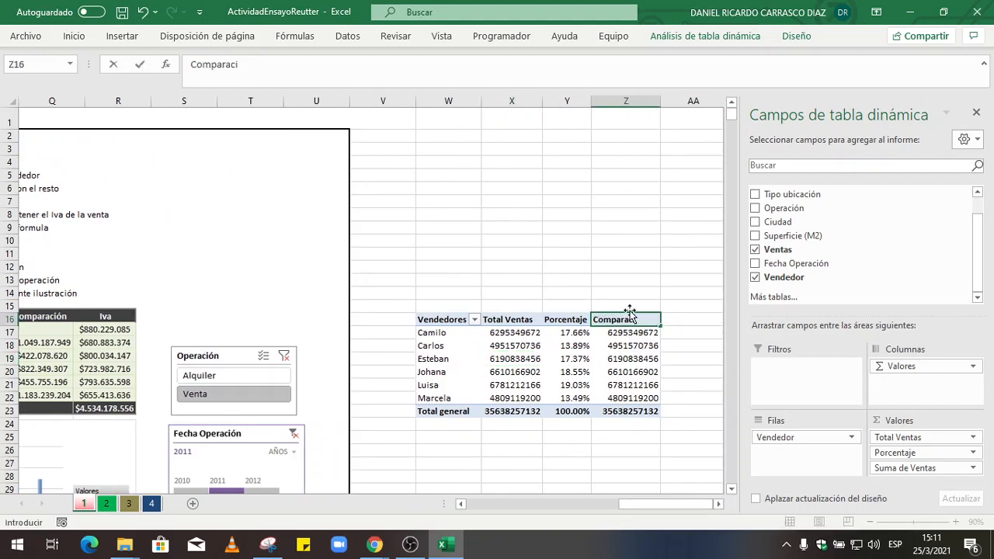
pyautogui.write('ón')
pyautogui.press('Return')
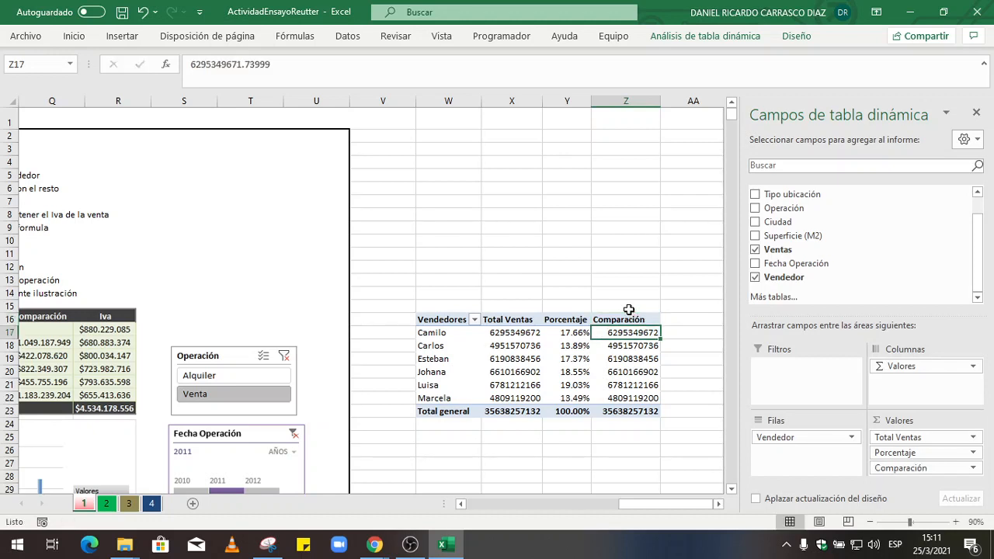
# Show the Comparación values as Diferencia de, with Vendedor as base field and the first listed vendor as base item
pyautogui.click(632, 350)
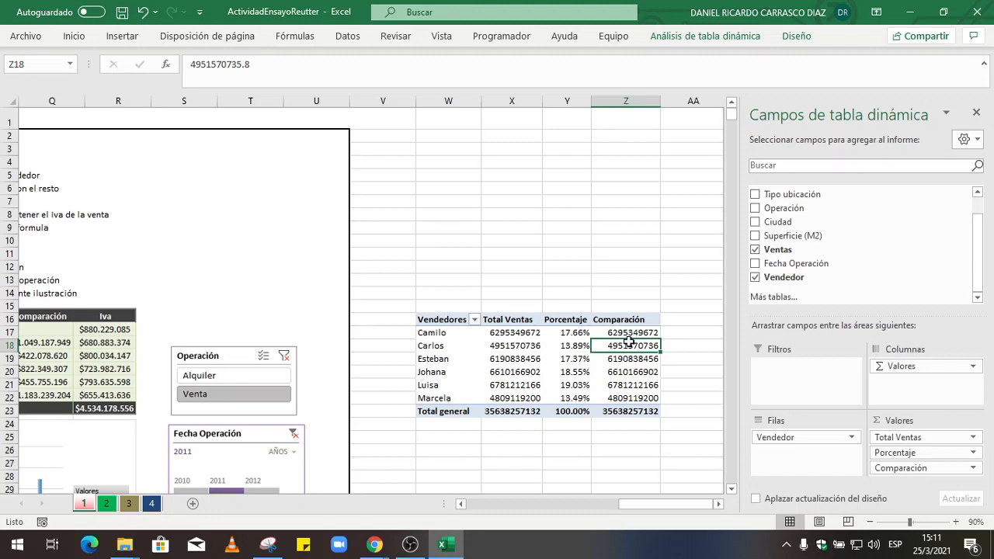
pyautogui.click(631, 333)
pyautogui.rightClick(633, 335)
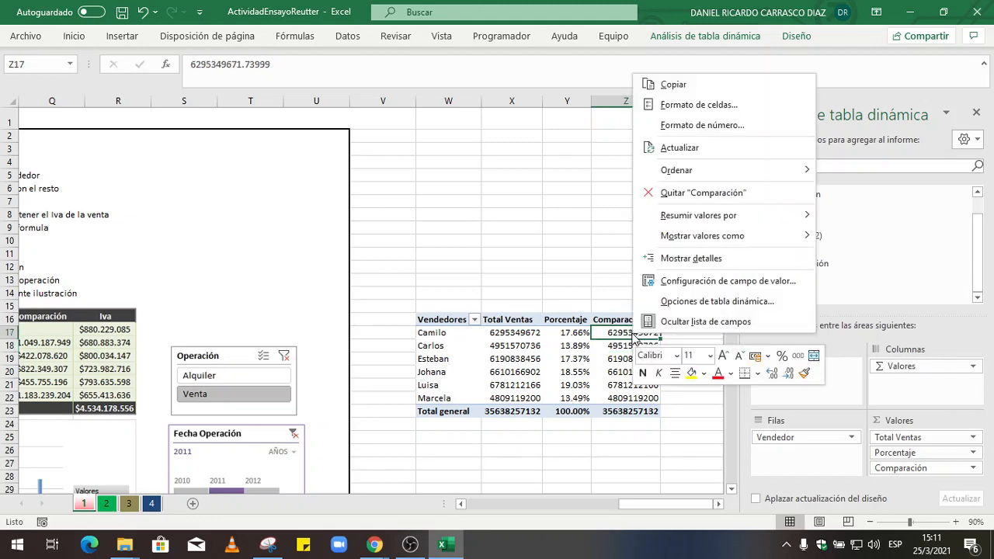
pyautogui.click(710, 283)
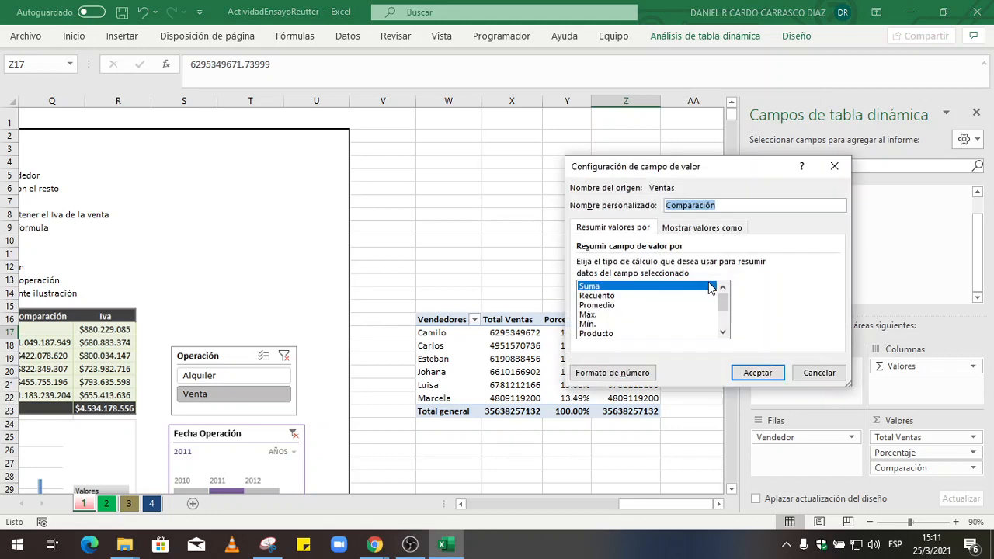
pyautogui.click(702, 229)
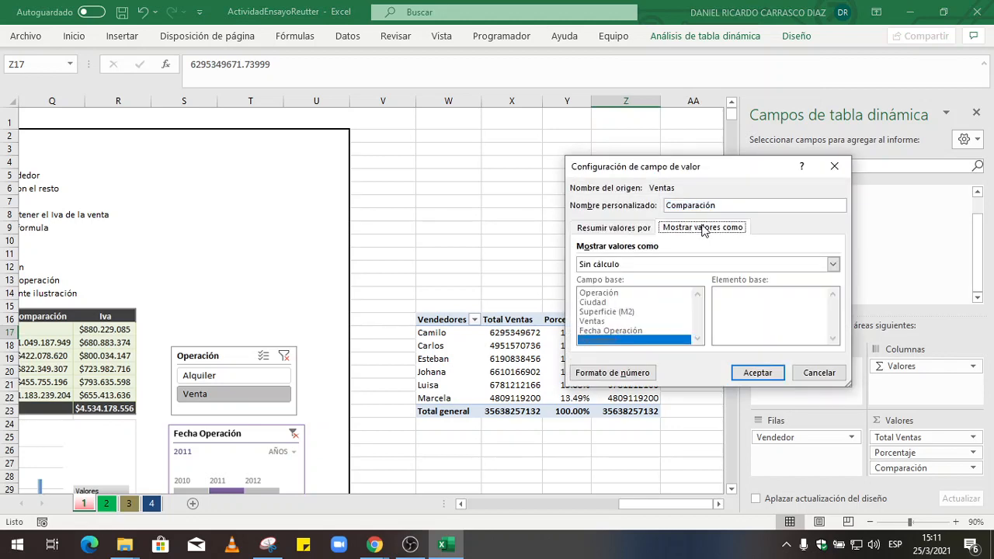
pyautogui.click(633, 266)
pyautogui.scroll(-4, 650, 294)
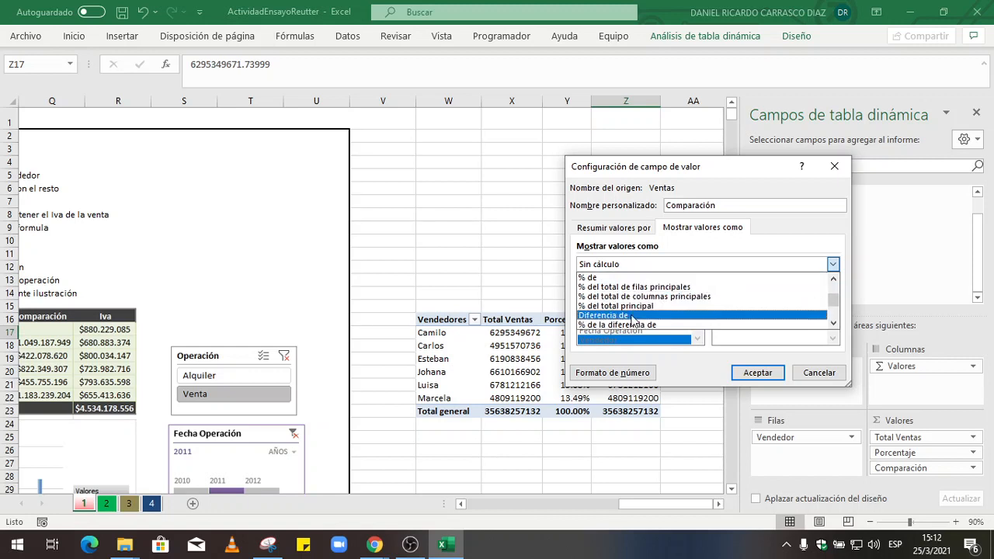
pyautogui.click(634, 316)
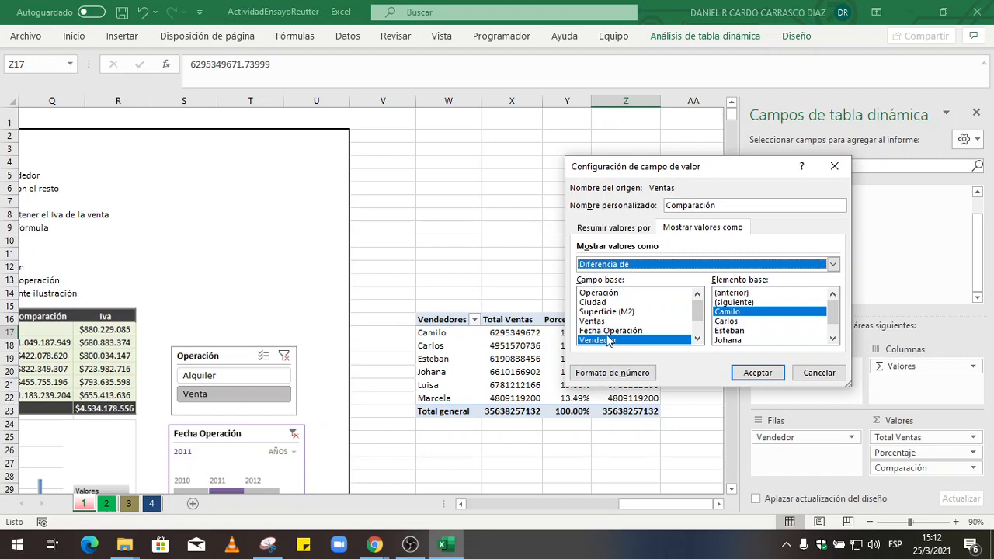
pyautogui.click(738, 313)
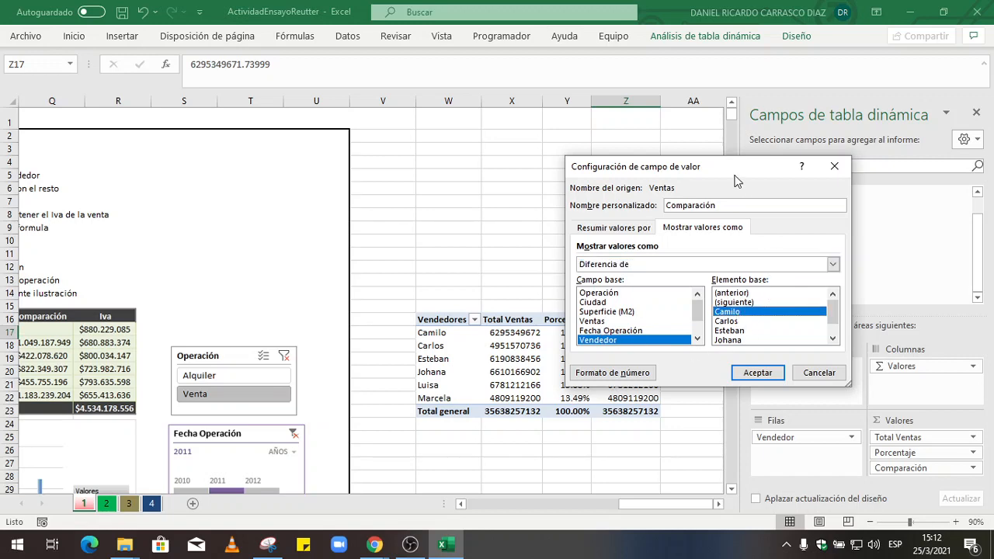
pyautogui.moveTo(737, 179); pyautogui.dragTo(715, 83)
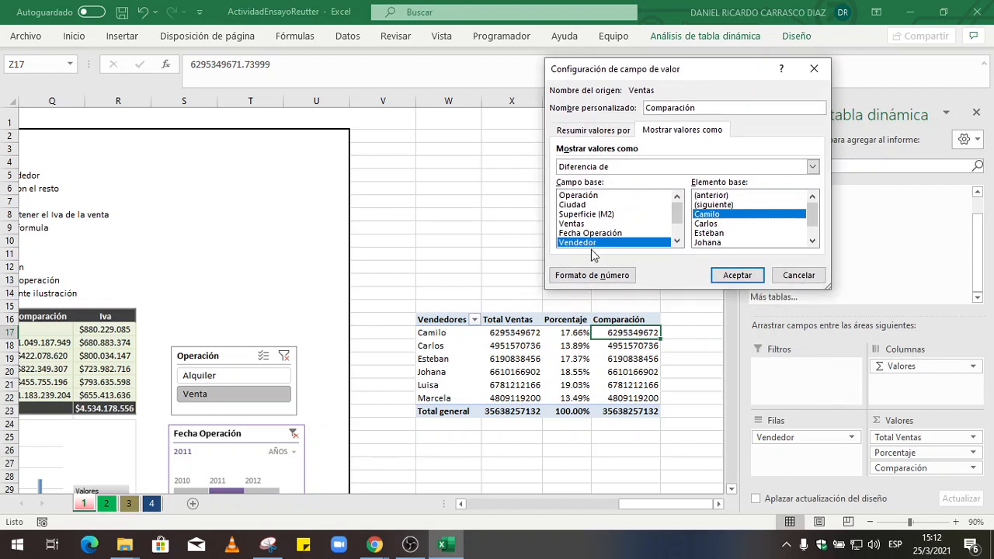
pyautogui.click(731, 278)
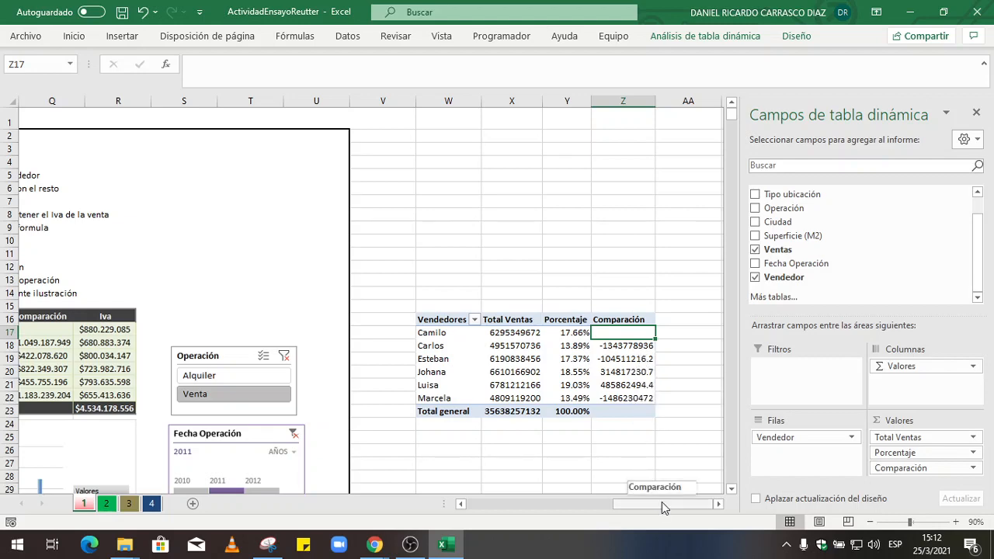
# Fill requirement 3's number cell M6 with yellow and select requirement 4's number cell M8
pyautogui.moveTo(662, 503); pyautogui.dragTo(610, 505)
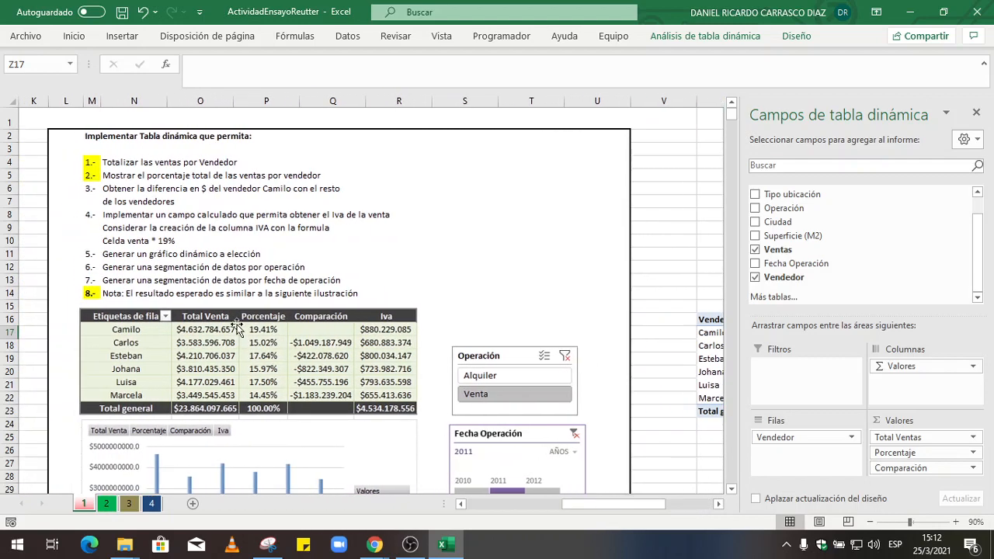
pyautogui.click(94, 188)
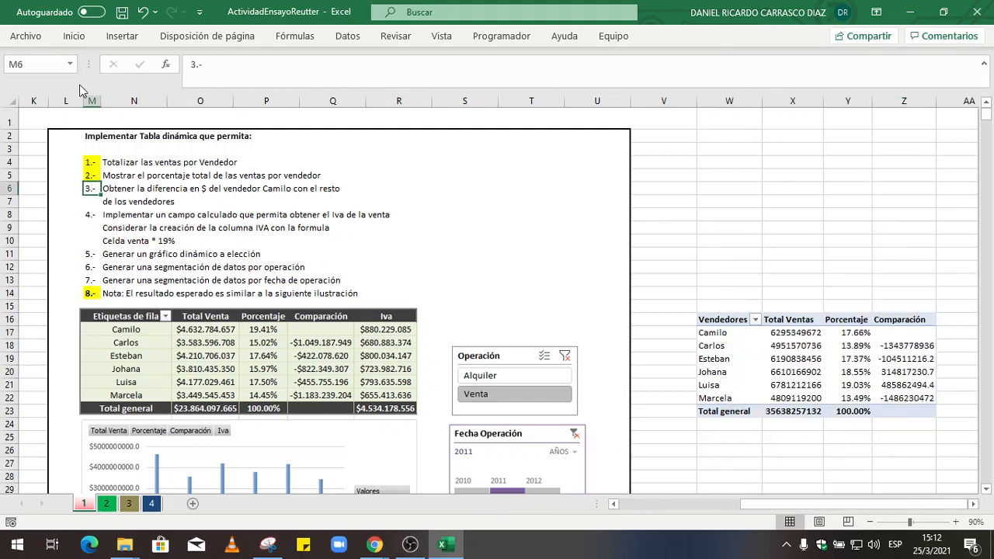
pyautogui.click(75, 37)
pyautogui.click(183, 86)
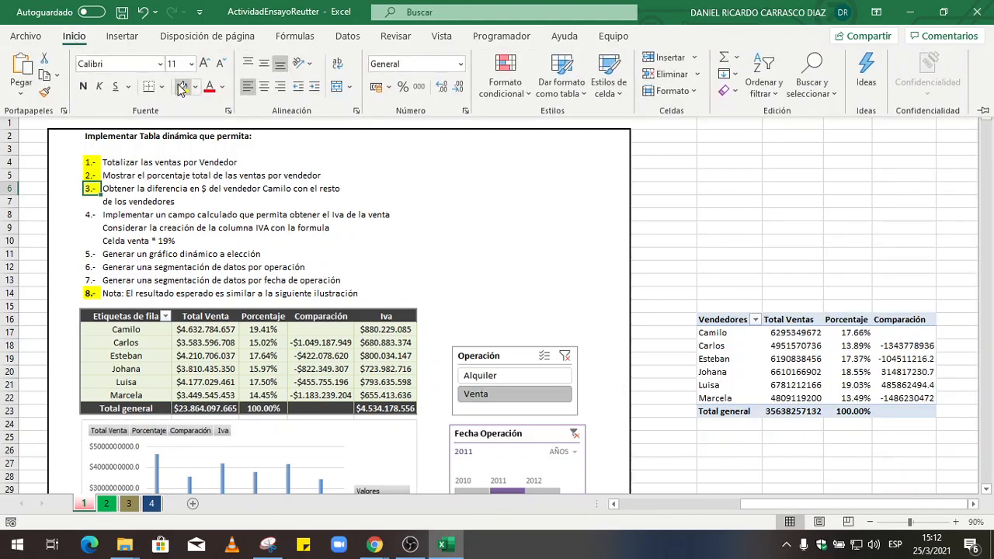
pyautogui.click(90, 217)
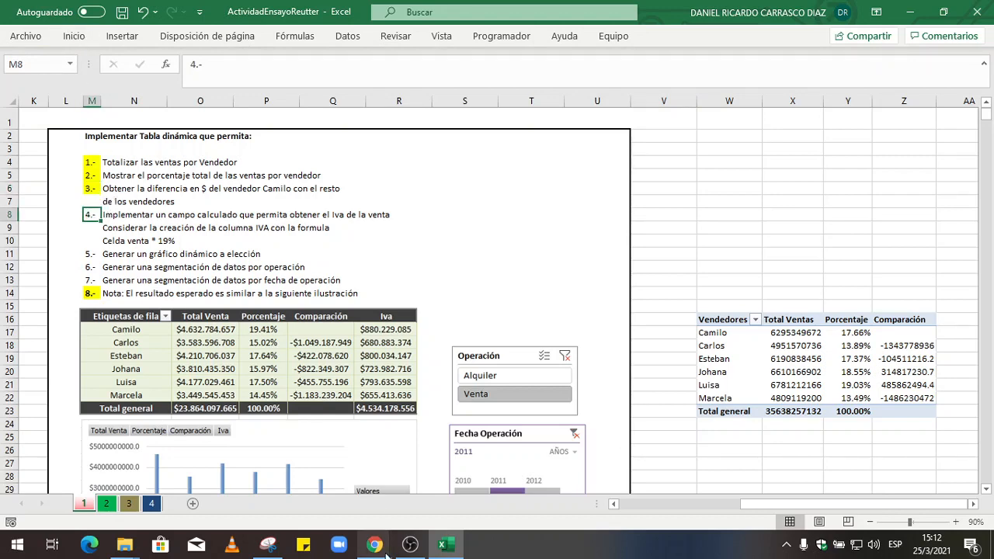
# Switch to the Google Meet call in Chrome, admit the waiting participant, and return to the Excel workbook
pyautogui.moveTo(375, 544)
pyautogui.click(365, 498)
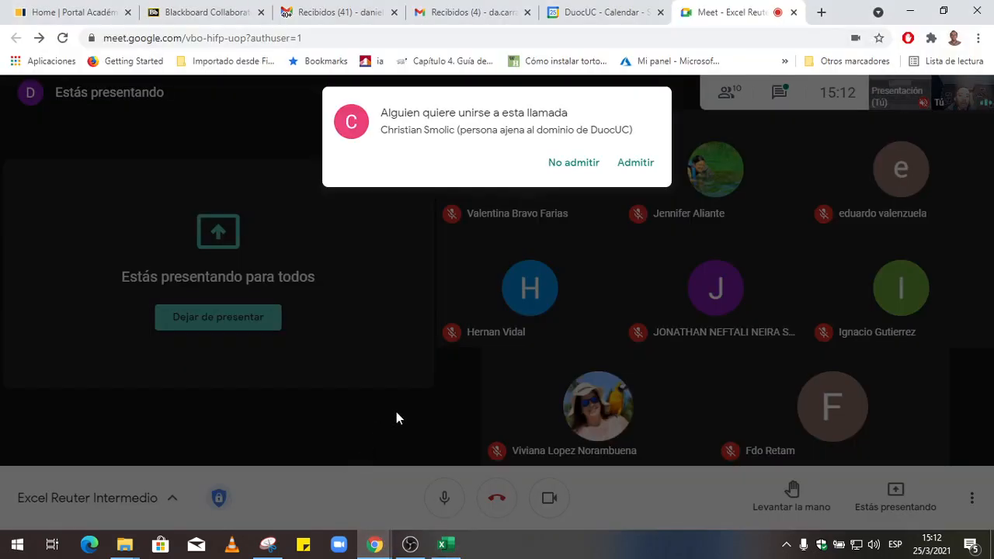
pyautogui.click(628, 165)
pyautogui.hotkey('alt', 'Tab')
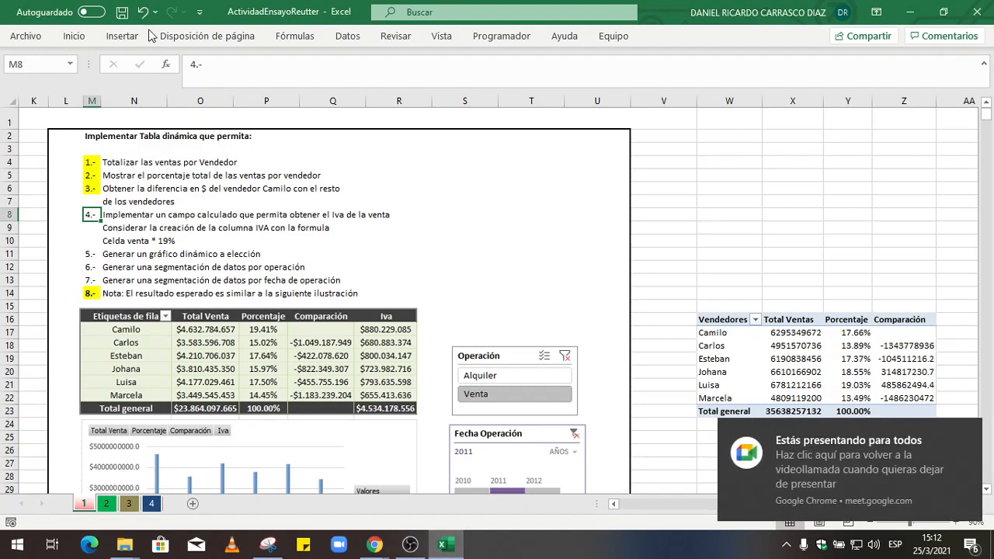
# Fill requirement 4's number cell M8 with yellow
pyautogui.click(77, 35)
pyautogui.click(182, 86)
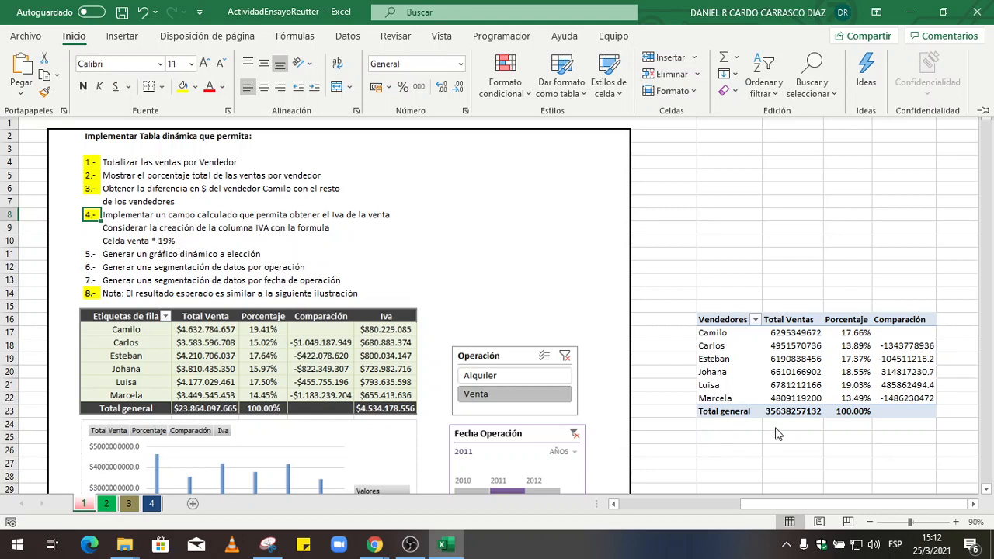
# Select a vendor's Total Ventas value in the new pivot table to bring up its field list
pyautogui.click(973, 505)
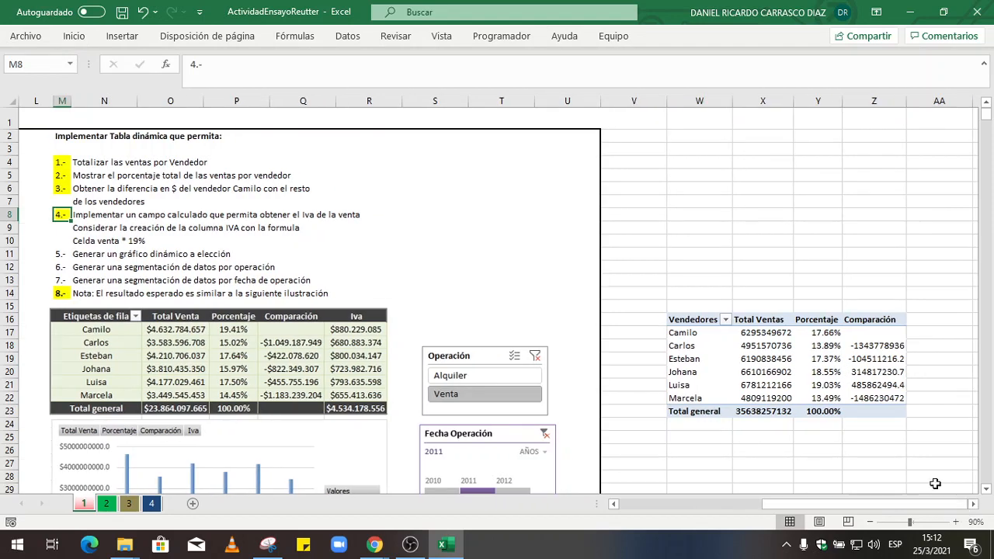
pyautogui.click(765, 371)
pyautogui.moveTo(661, 505); pyautogui.dragTo(704, 514)
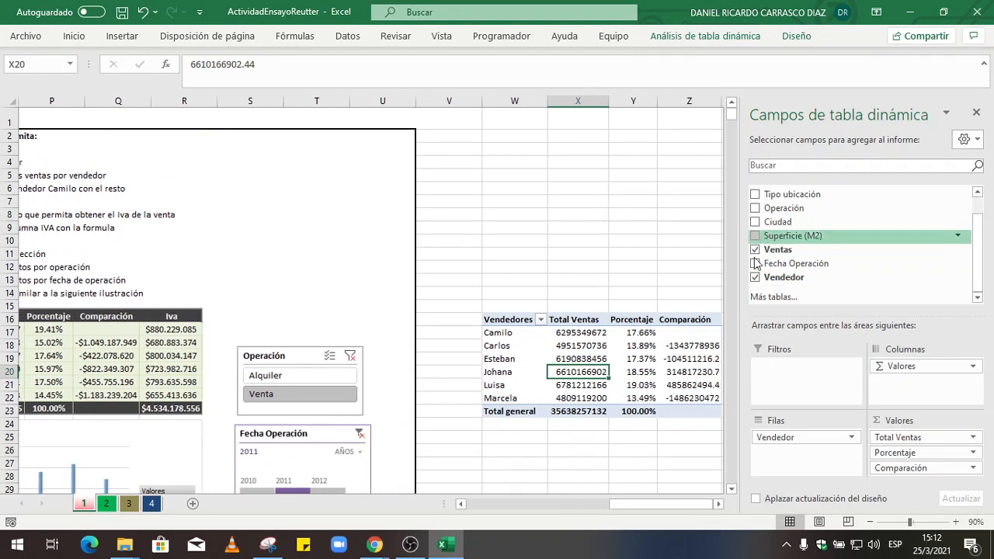
pyautogui.click(719, 504)
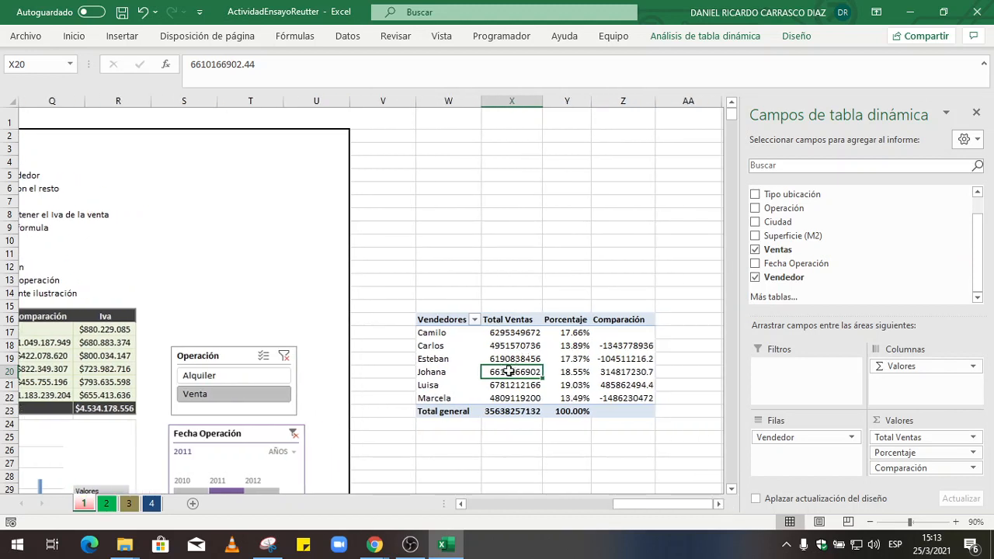
pyautogui.moveTo(513, 372)
pyautogui.click(702, 39)
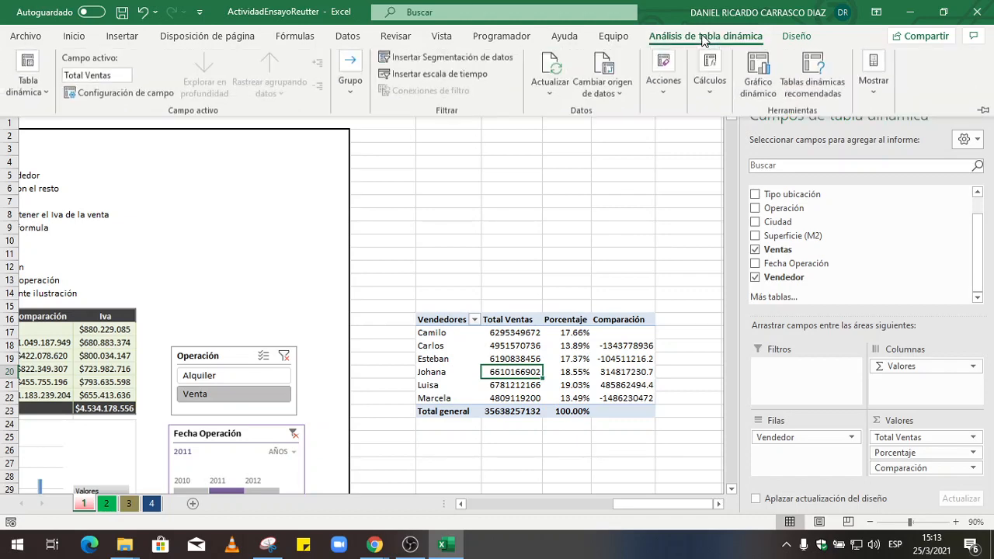
pyautogui.click(707, 97)
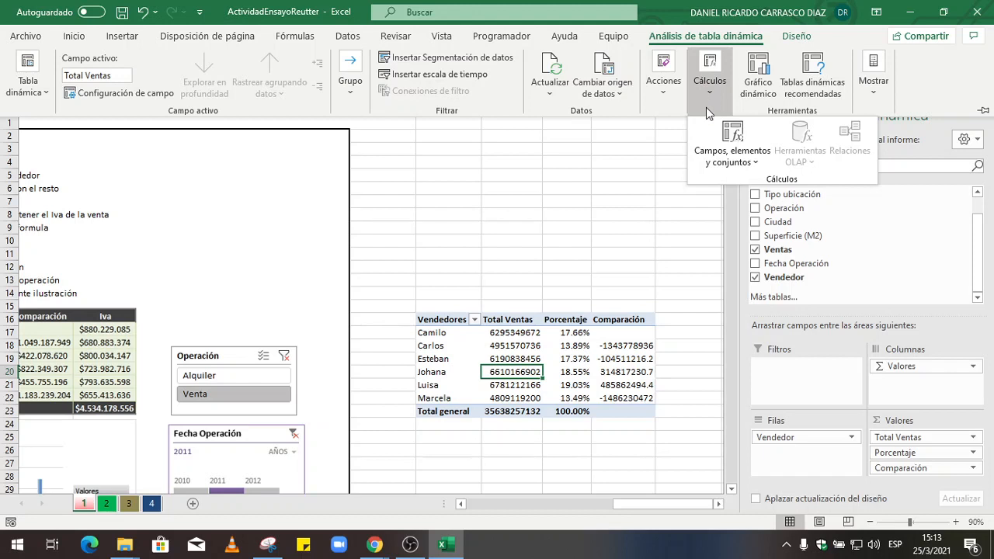
pyautogui.click(727, 158)
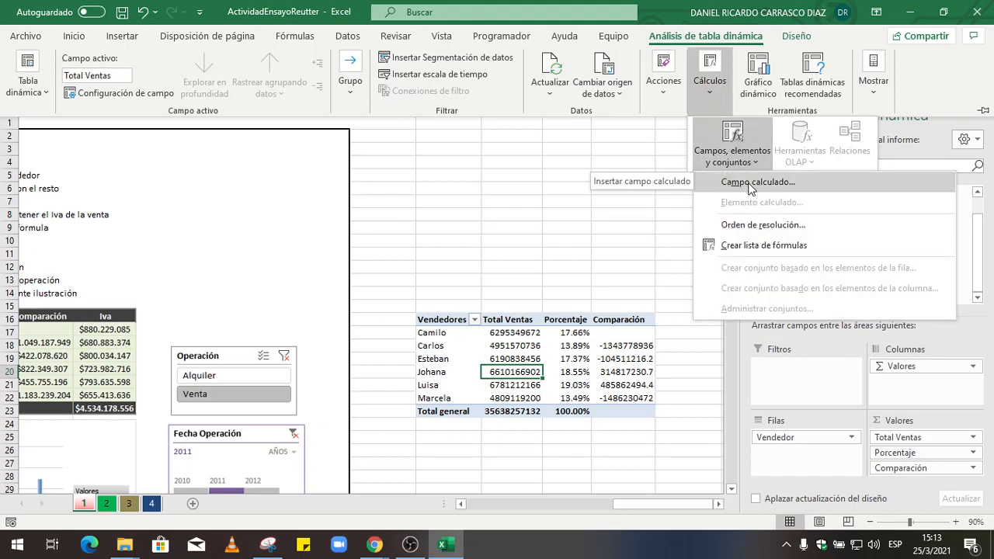
pyautogui.click(578, 367)
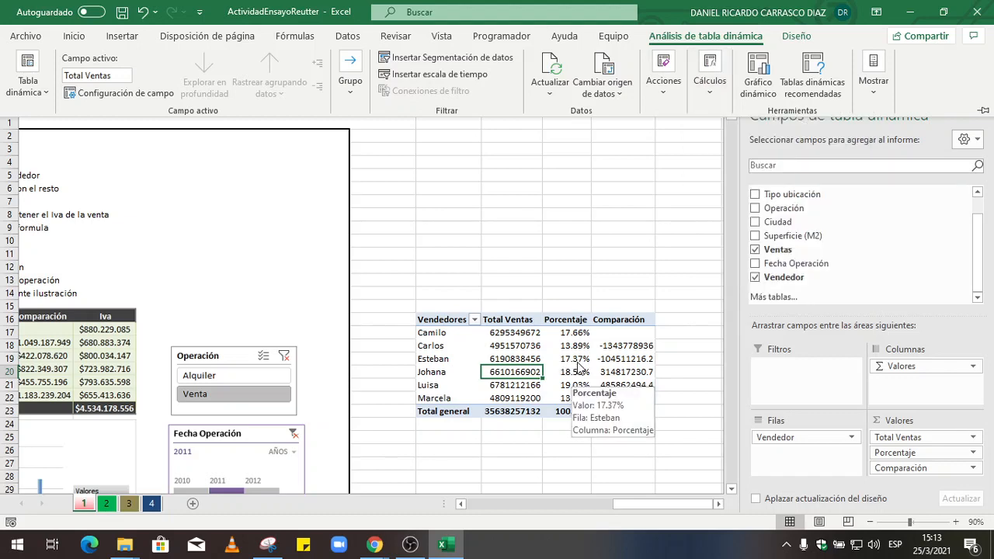
# Start a new calculated field for the pivot table and name it Iva
pyautogui.click(577, 361)
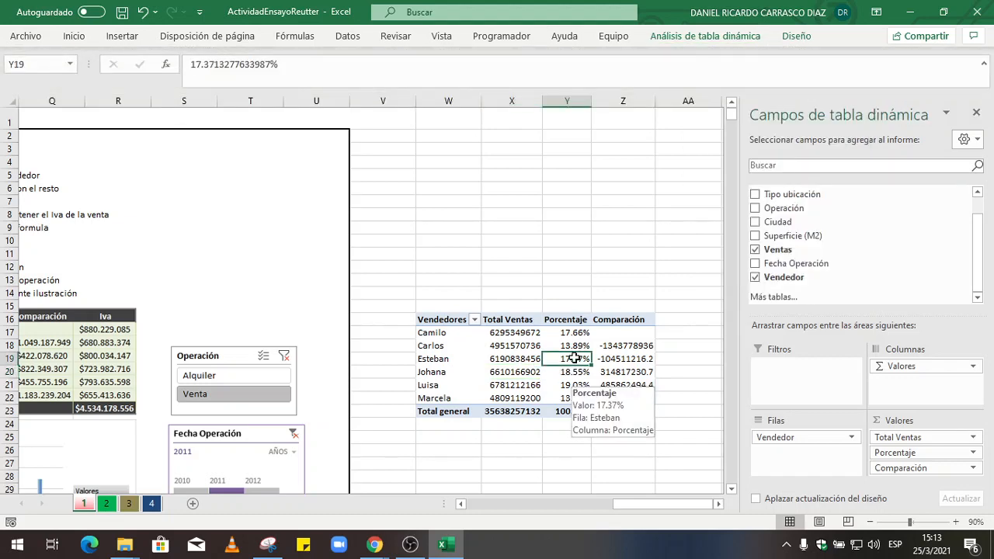
pyautogui.click(699, 36)
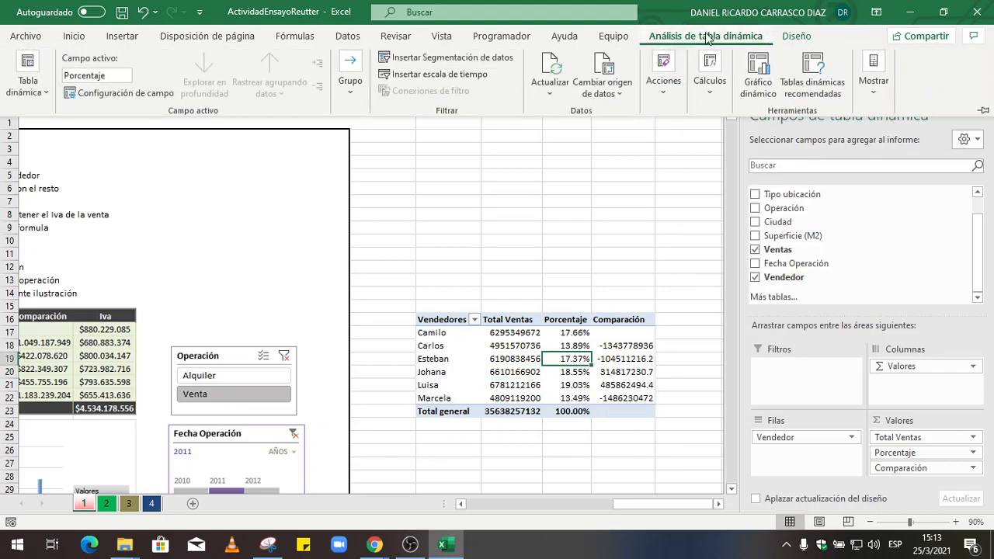
pyautogui.click(709, 92)
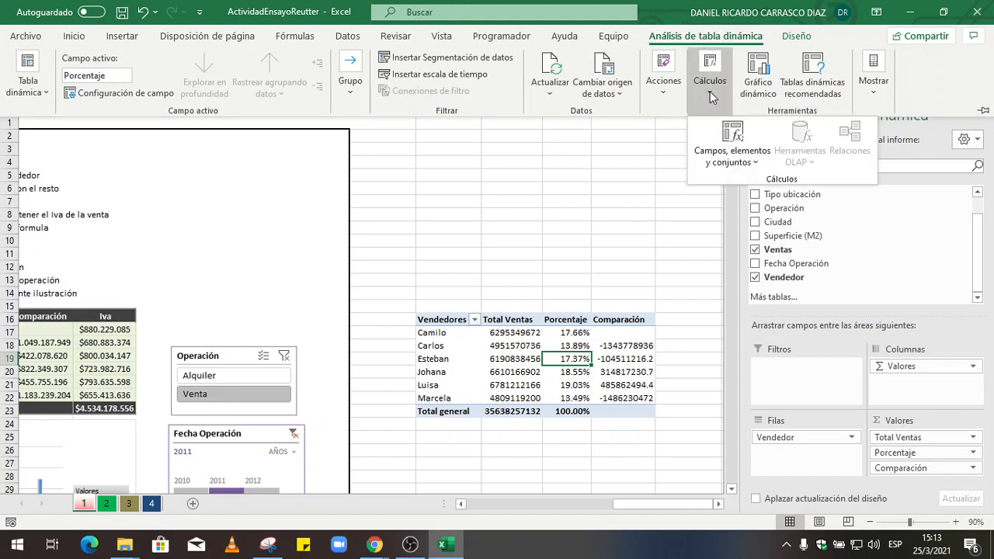
pyautogui.click(752, 164)
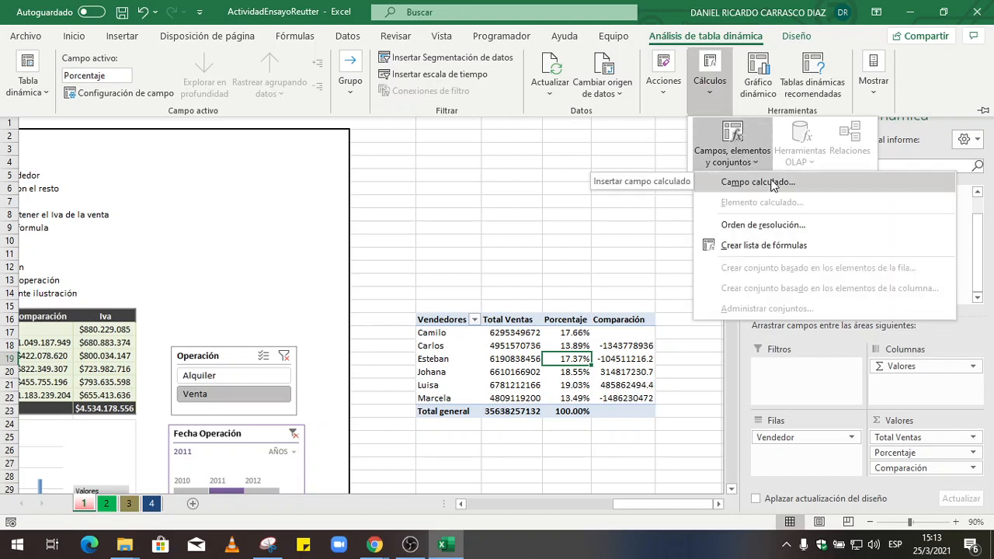
pyautogui.click(757, 182)
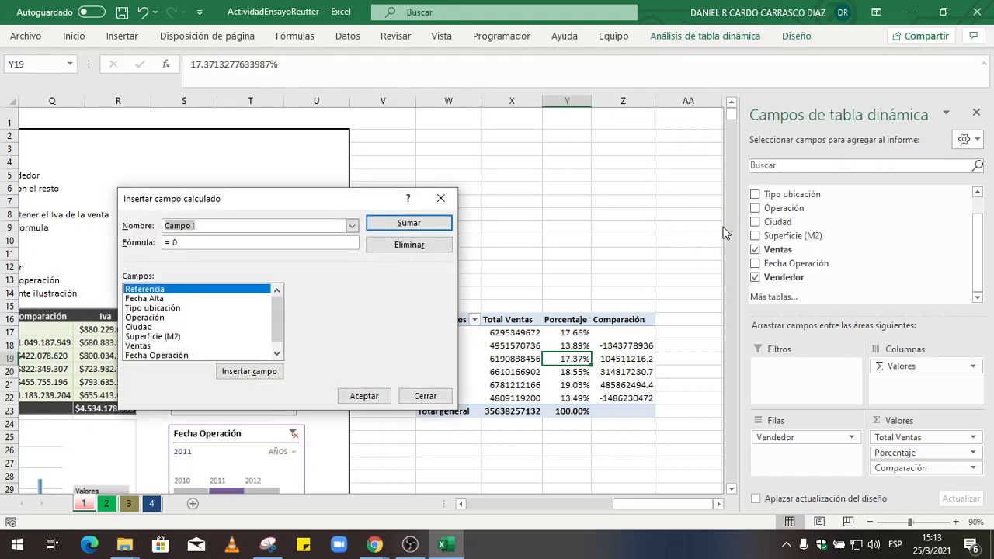
pyautogui.write('Iva')
pyautogui.moveTo(322, 204); pyautogui.dragTo(500, 154)
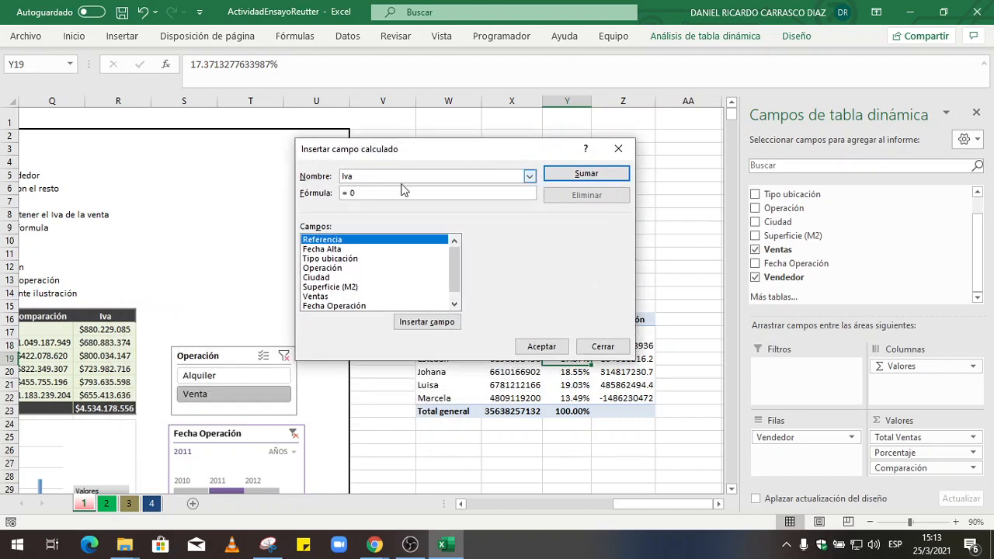
# Set the Iva field's formula to =Ventas*19% and add the calculated field to the pivot table
pyautogui.moveTo(359, 193); pyautogui.dragTo(314, 189)
pyautogui.click(319, 297)
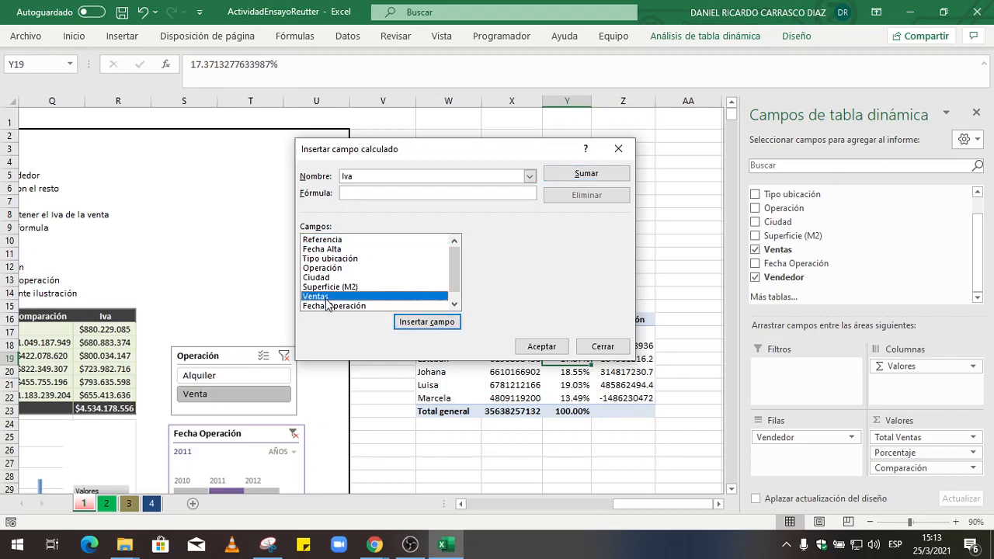
pyautogui.click(372, 239)
pyautogui.click(325, 296)
pyautogui.click(410, 323)
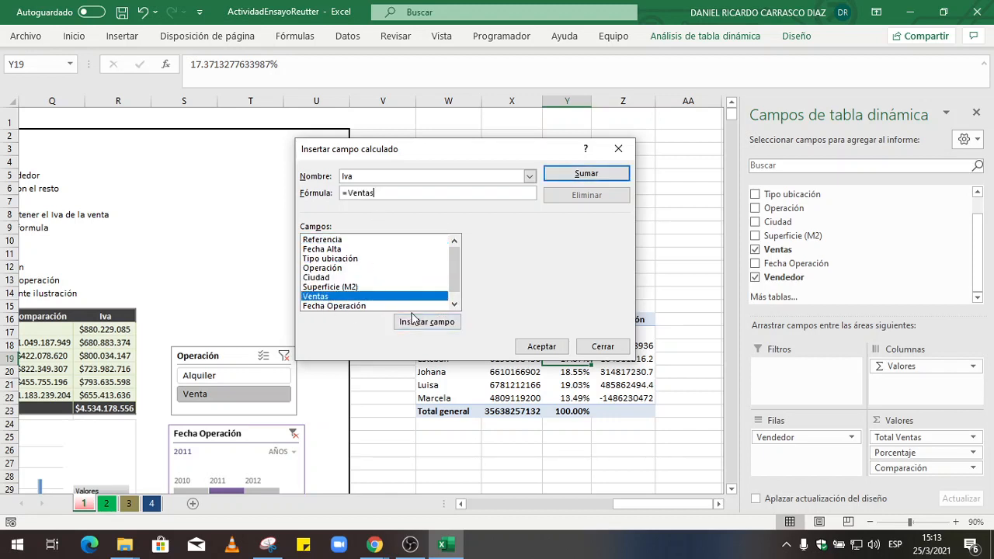
pyautogui.write('*19%')
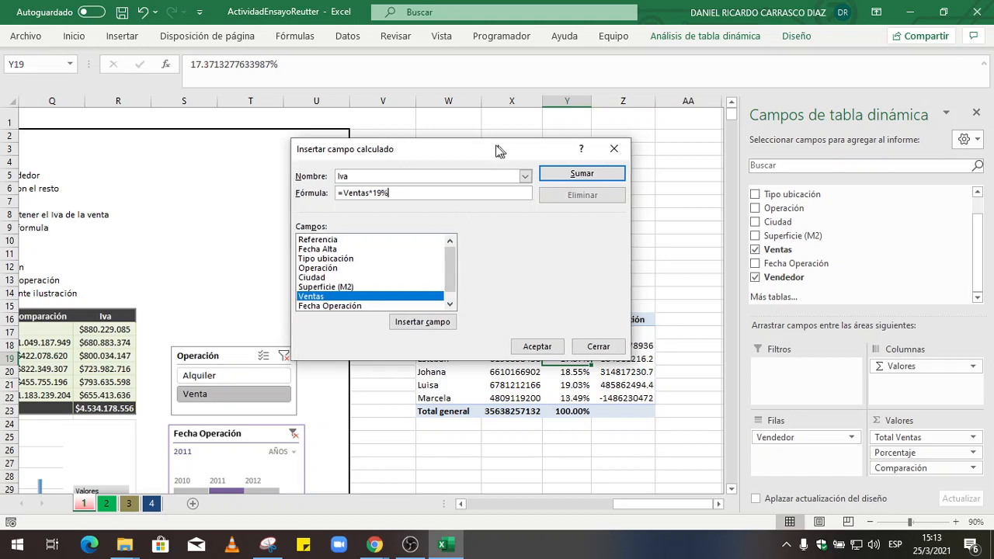
pyautogui.moveTo(503, 150); pyautogui.dragTo(330, 122)
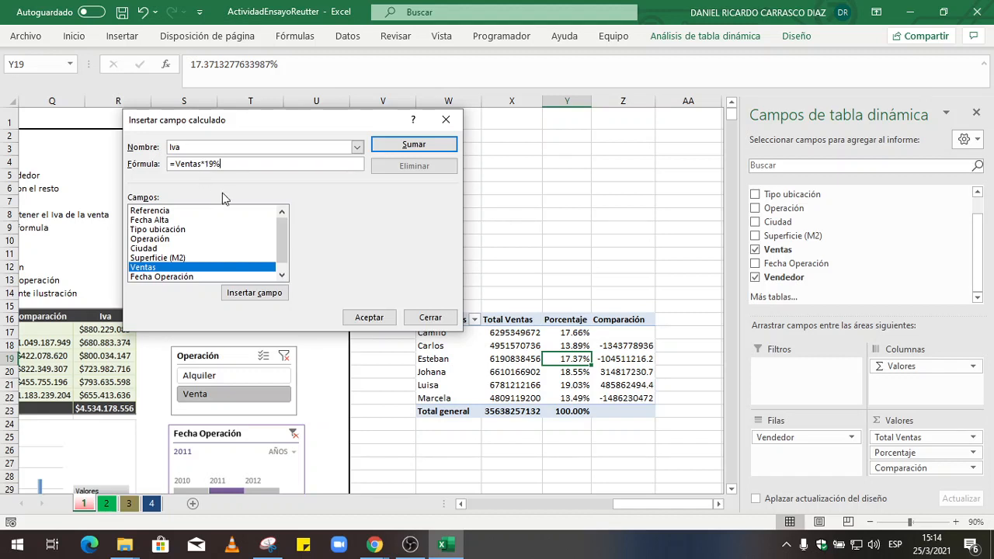
pyautogui.click(362, 320)
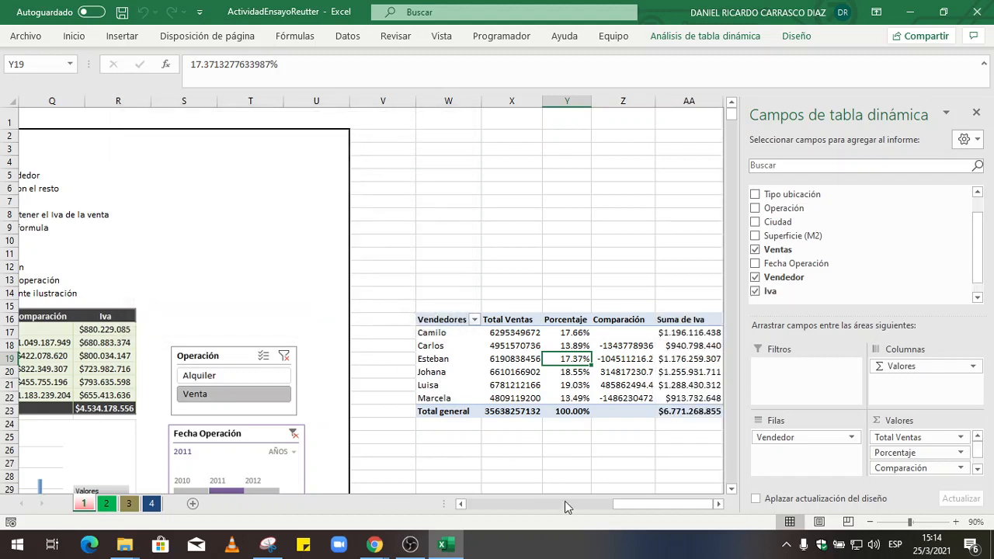
# Copy the currency format from a Suma de Iva value to the Total Ventas cells X17:X23 and widen column X to fit
pyautogui.click(719, 505)
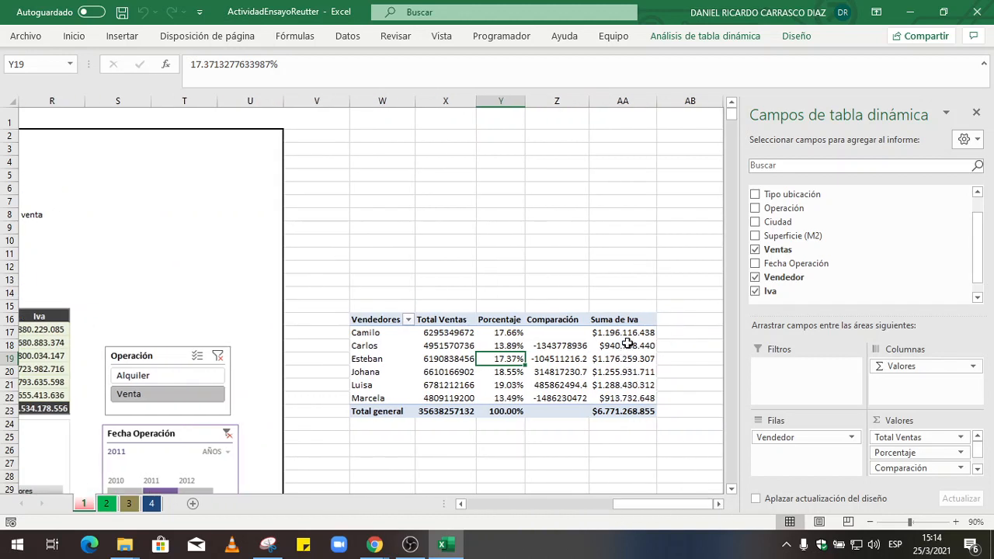
pyautogui.moveTo(627, 333); pyautogui.dragTo(630, 400)
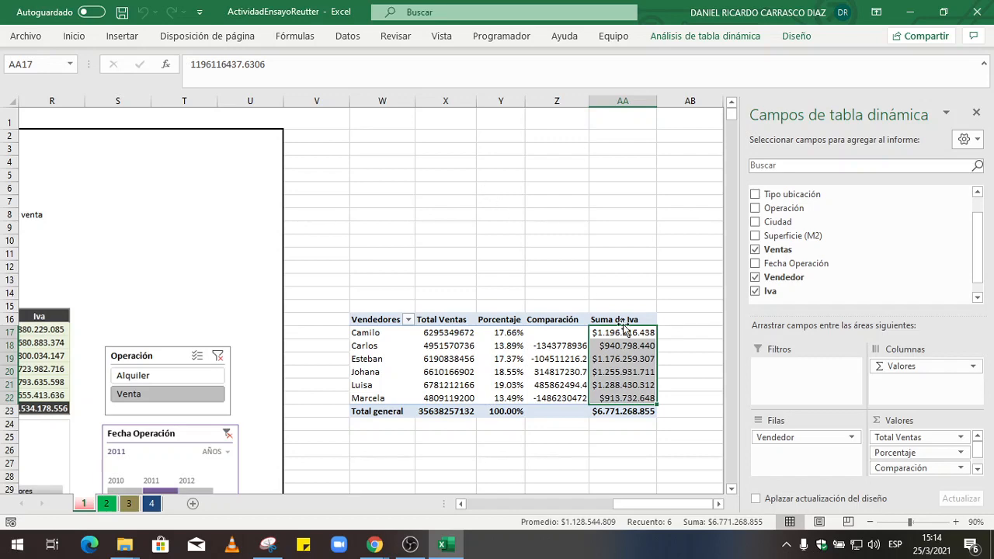
pyautogui.click(629, 333)
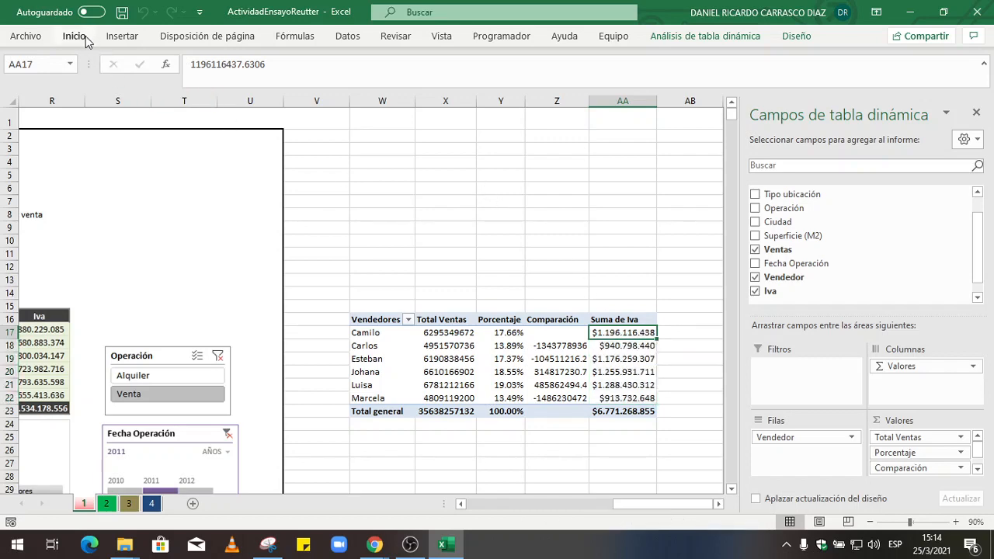
pyautogui.click(77, 37)
pyautogui.click(44, 92)
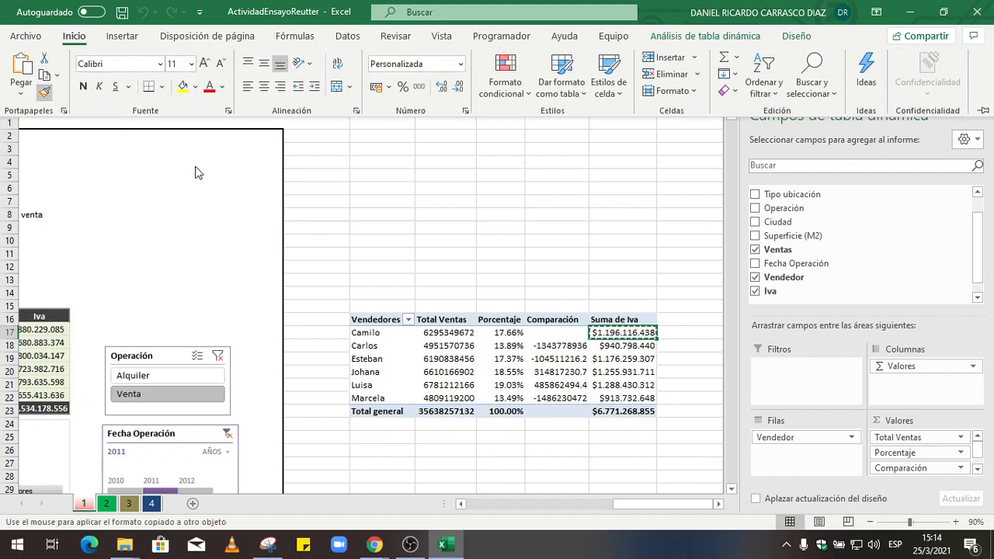
pyautogui.moveTo(440, 336); pyautogui.dragTo(443, 412)
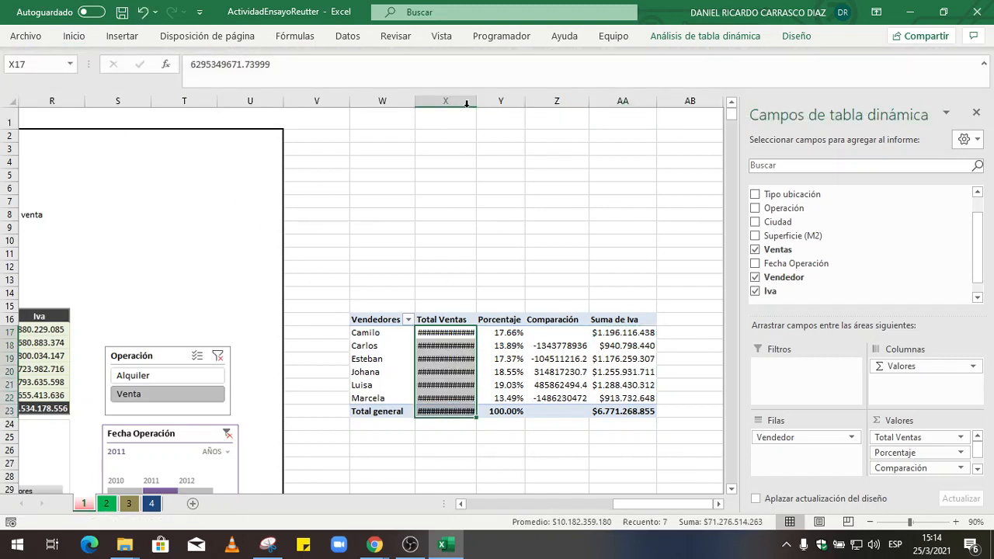
pyautogui.moveTo(477, 102); pyautogui.dragTo(488, 102)
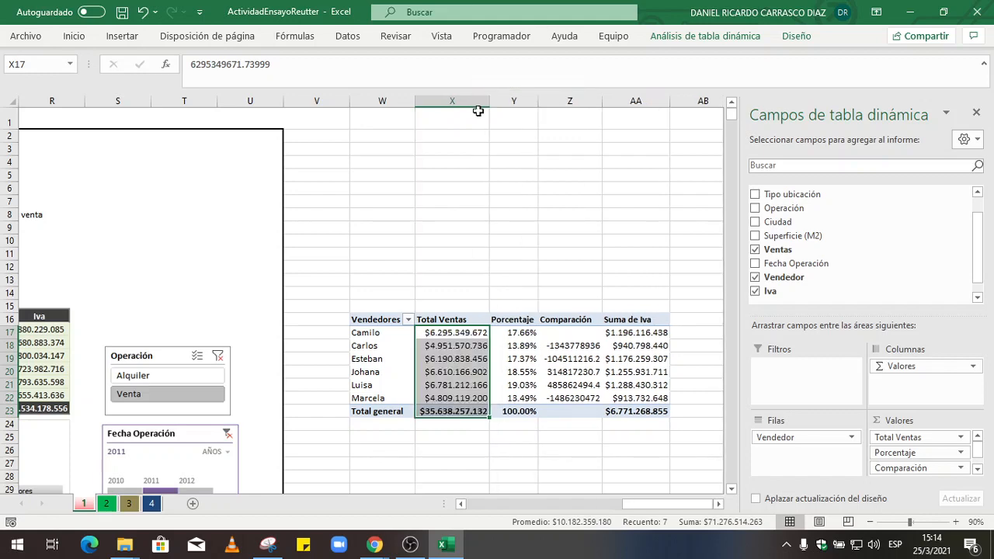
# Copy the currency format from a Suma de Iva value to the Comparación cells Z17:Z22 and widen column Z to fit
pyautogui.click(628, 347)
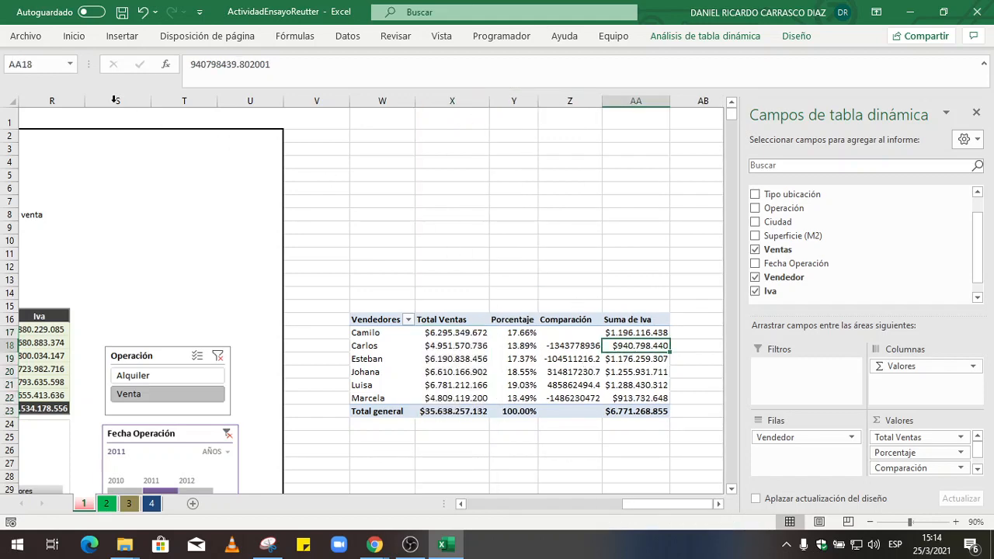
pyautogui.click(73, 36)
pyautogui.click(44, 91)
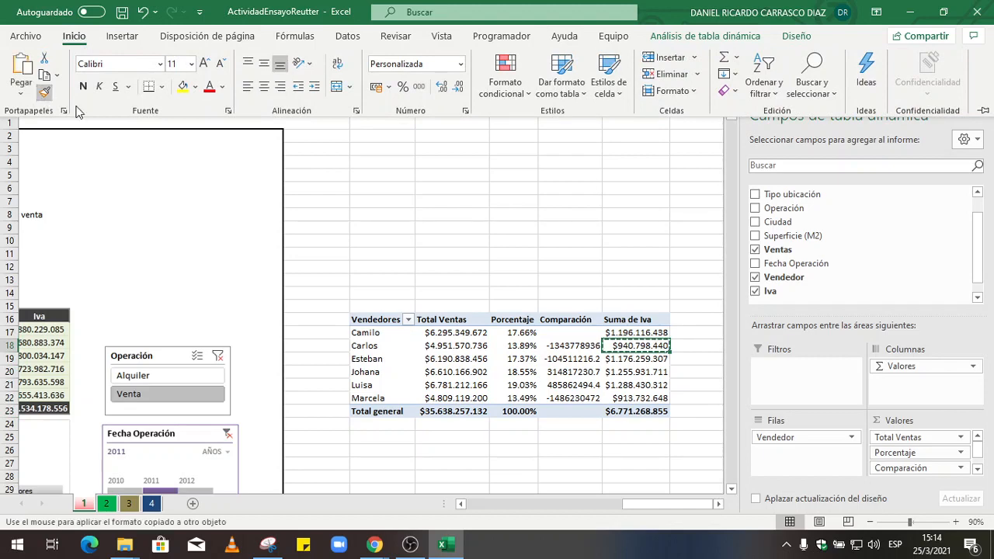
pyautogui.moveTo(570, 332); pyautogui.dragTo(573, 398)
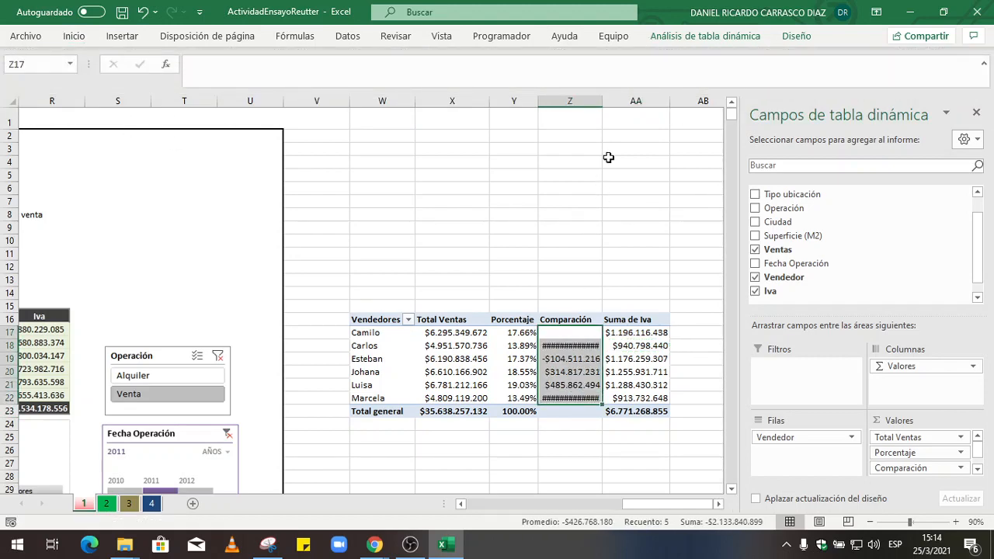
pyautogui.moveTo(602, 101); pyautogui.dragTo(613, 101)
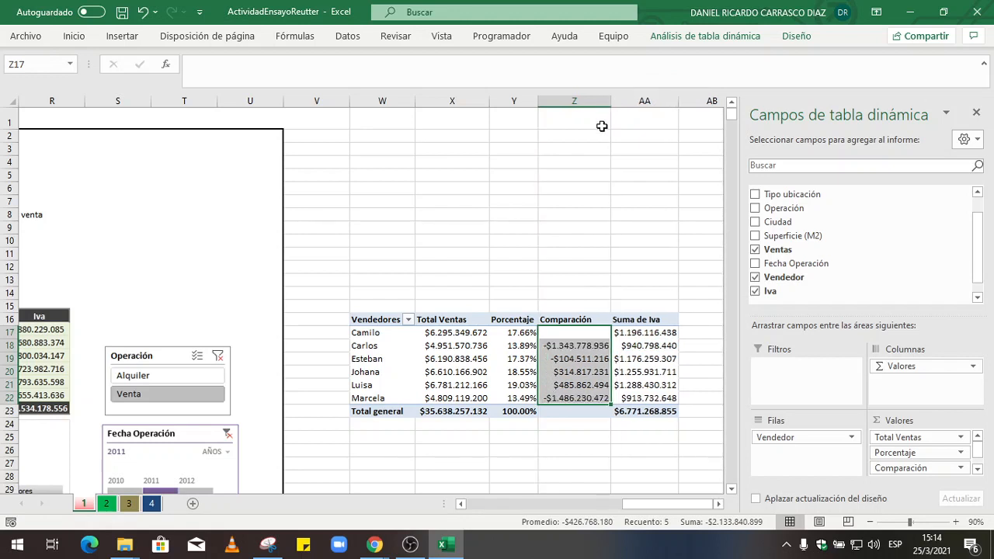
# Enlarge the areas section of the pivot table field list so every value field fits
pyautogui.click(718, 504)
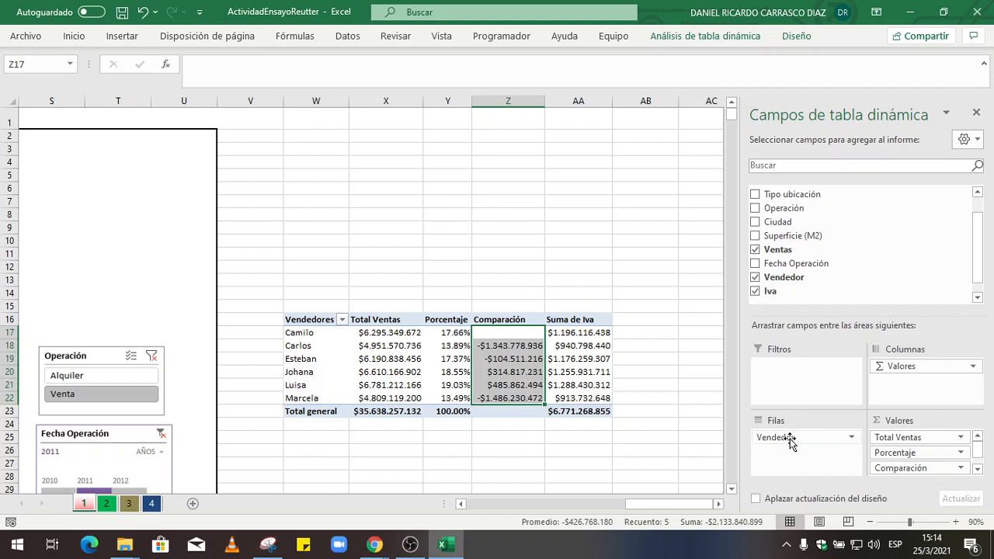
pyautogui.moveTo(888, 316); pyautogui.dragTo(895, 277)
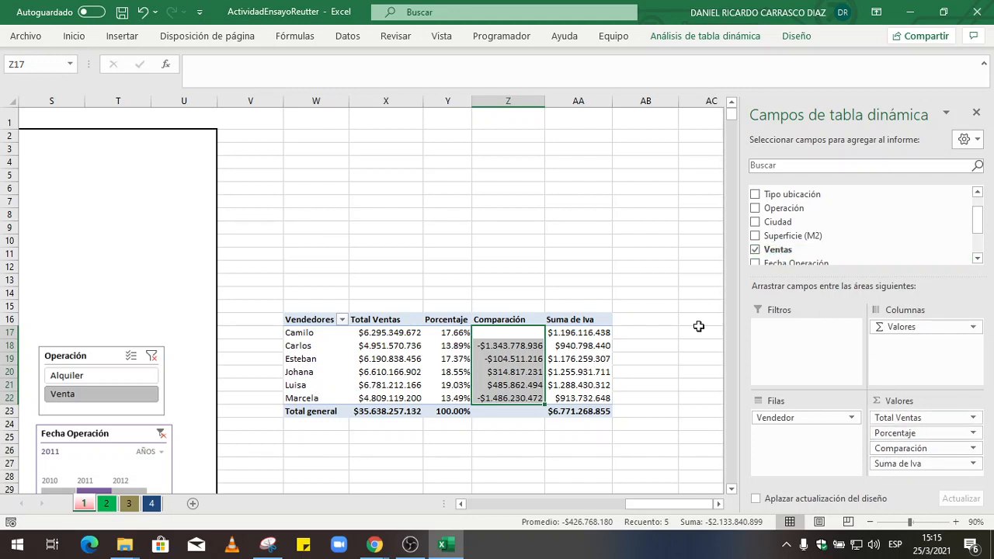
pyautogui.click(448, 294)
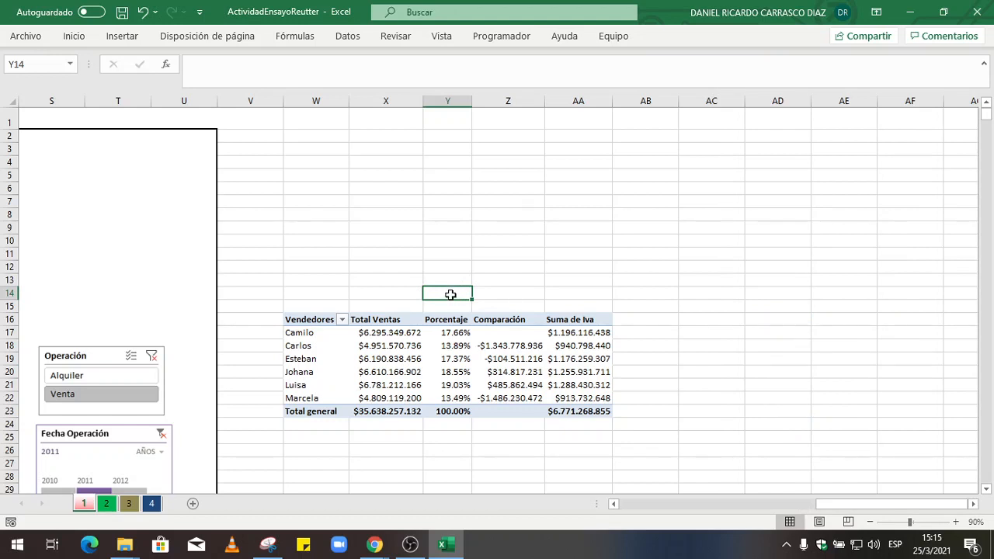
pyautogui.write('%')
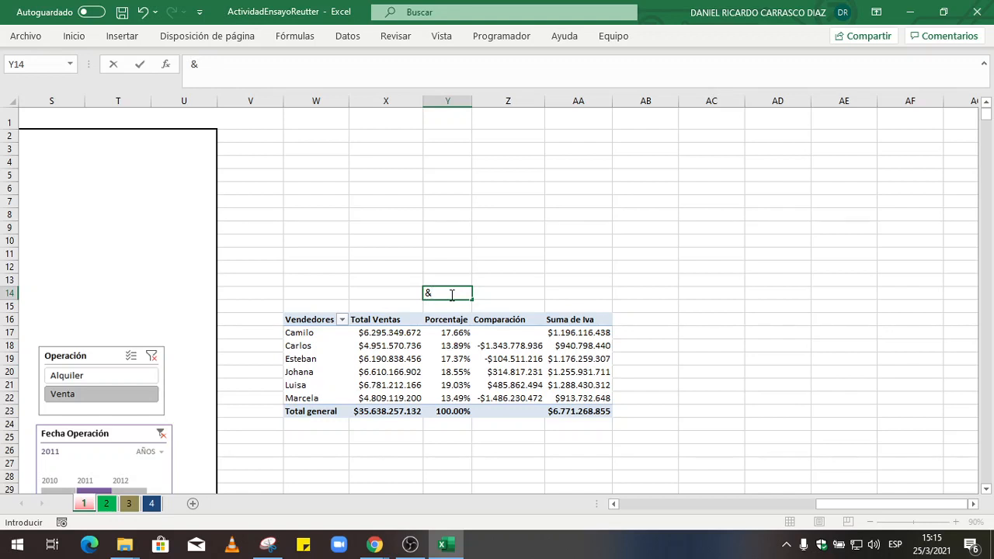
pyautogui.press('Escape')
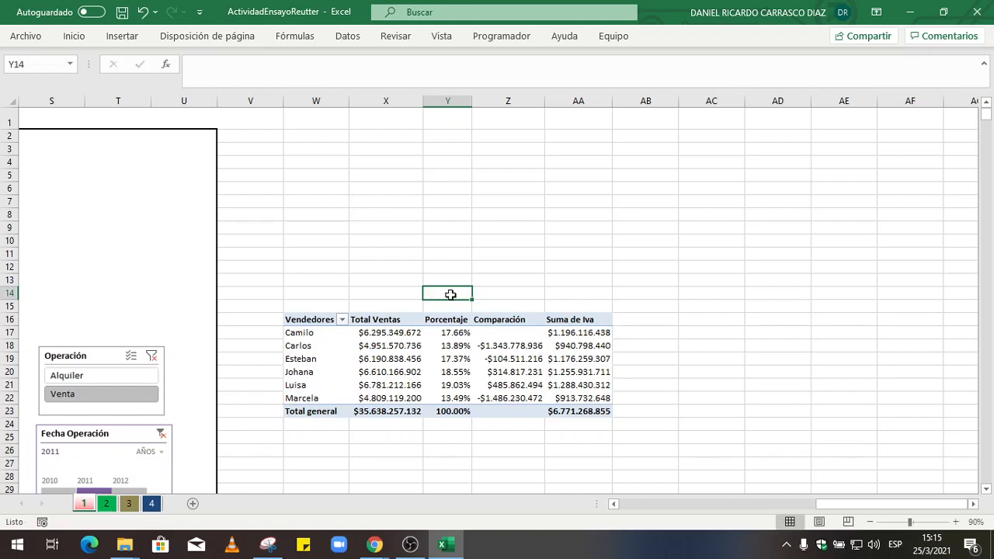
# Review how the Porcentaje value field shows its values in the value field settings, and close them without changes
pyautogui.click(450, 345)
pyautogui.click(934, 431)
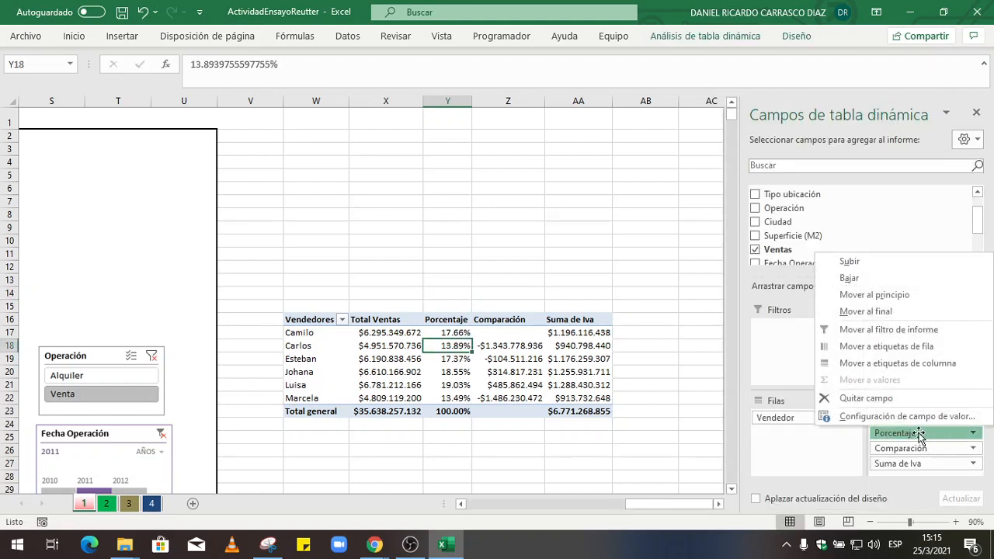
pyautogui.click(913, 415)
pyautogui.click(292, 178)
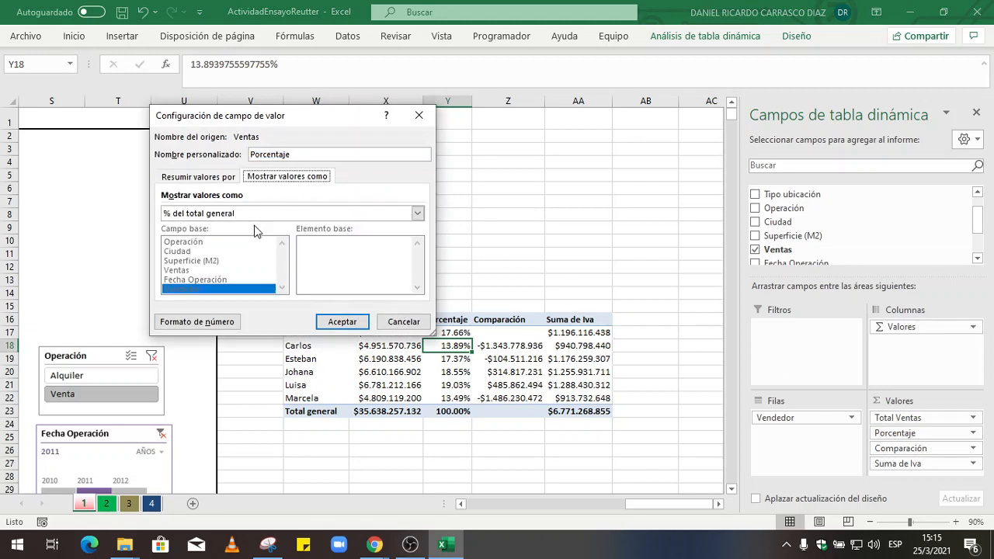
pyautogui.click(404, 322)
# Enter the label "% del total general" in Y14 above the Porcentaje column and reduce its font size to 8
pyautogui.click(435, 292)
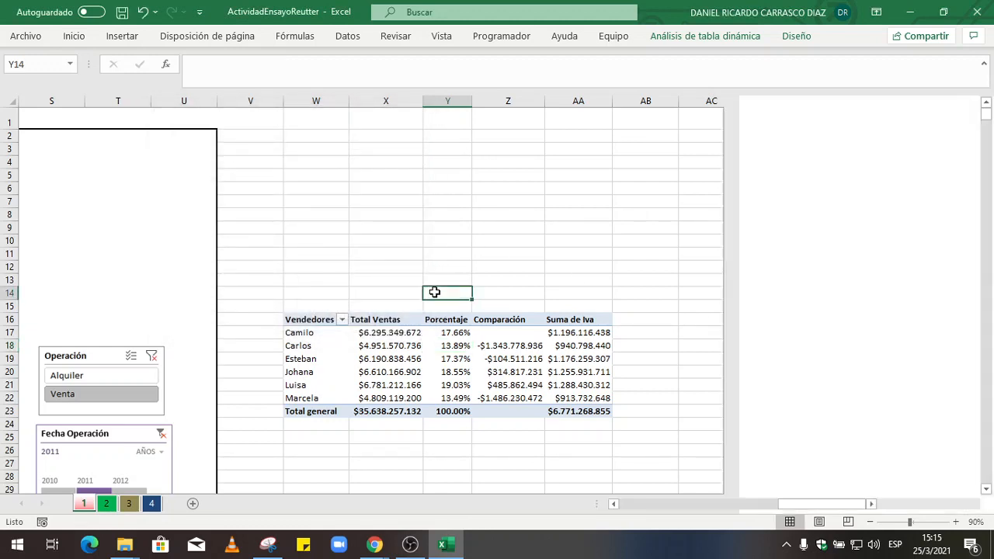
pyautogui.write('% de')
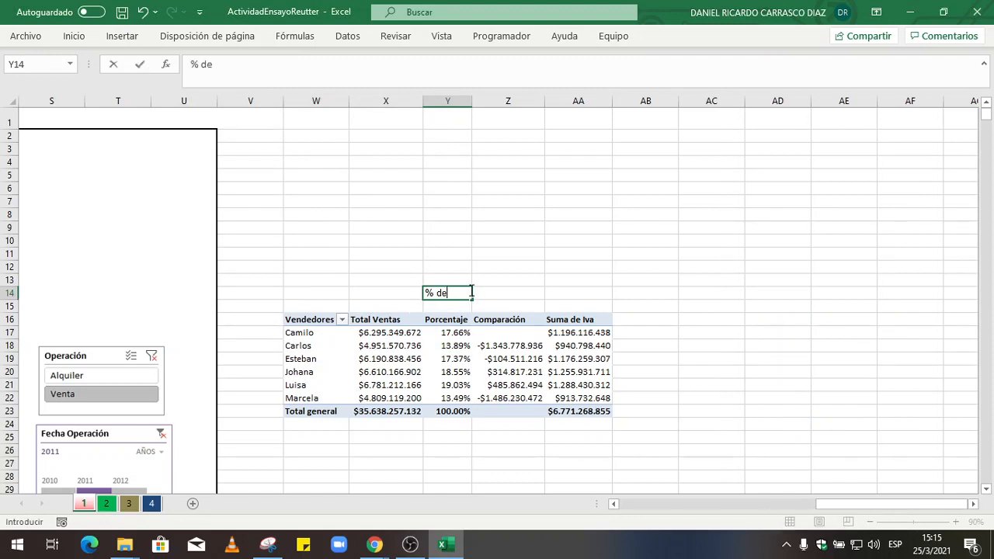
pyautogui.write('l total general')
pyautogui.press('Return')
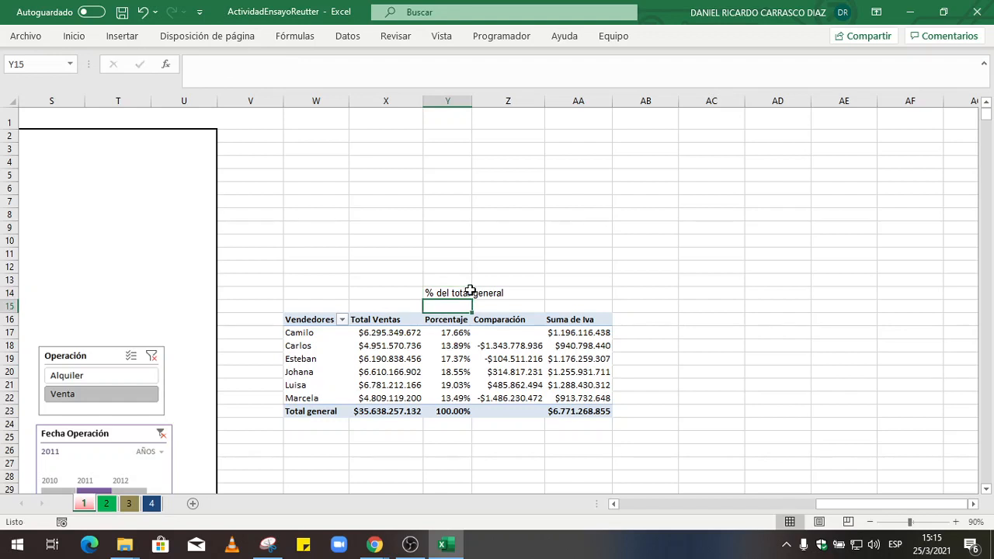
pyautogui.click(452, 292)
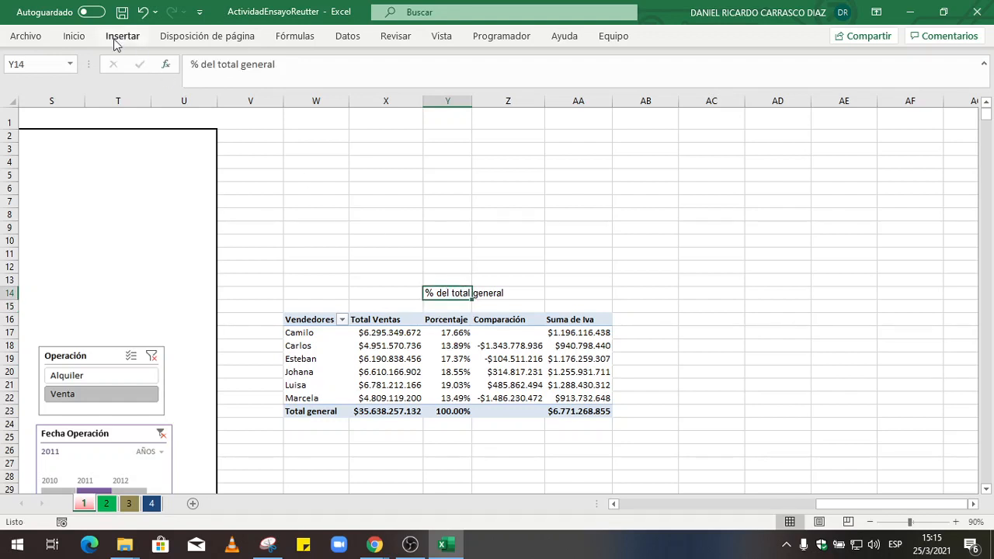
pyautogui.click(75, 36)
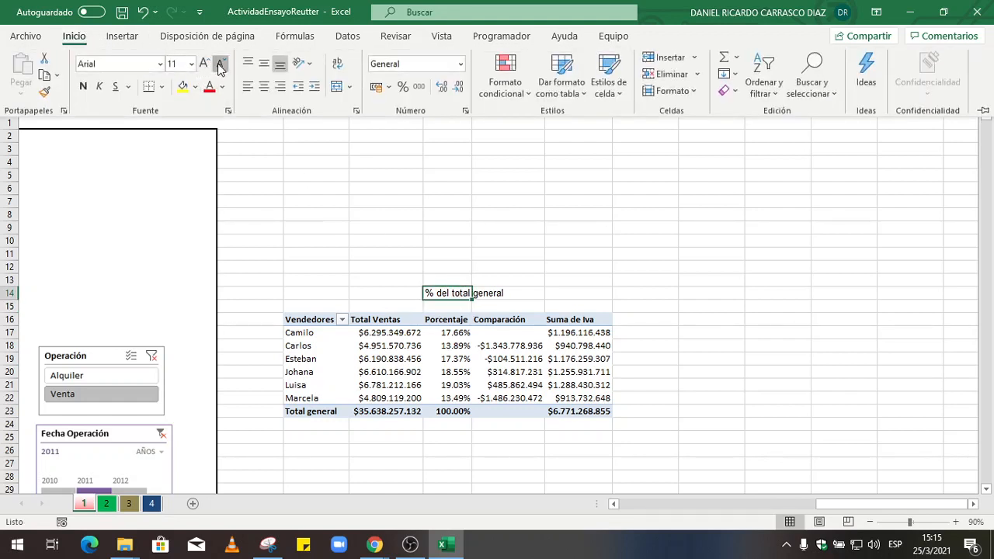
pyautogui.click(221, 64)
pyautogui.click(221, 64)
pyautogui.click(221, 63)
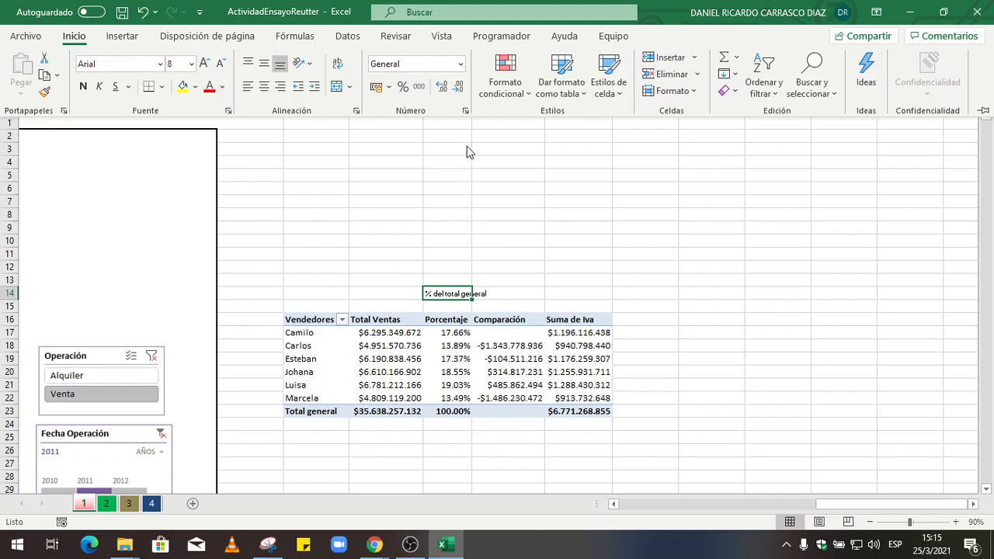
# Enter the label "Diferencia" in Z14 above the Comparación column
pyautogui.click(515, 289)
pyautogui.click(507, 292)
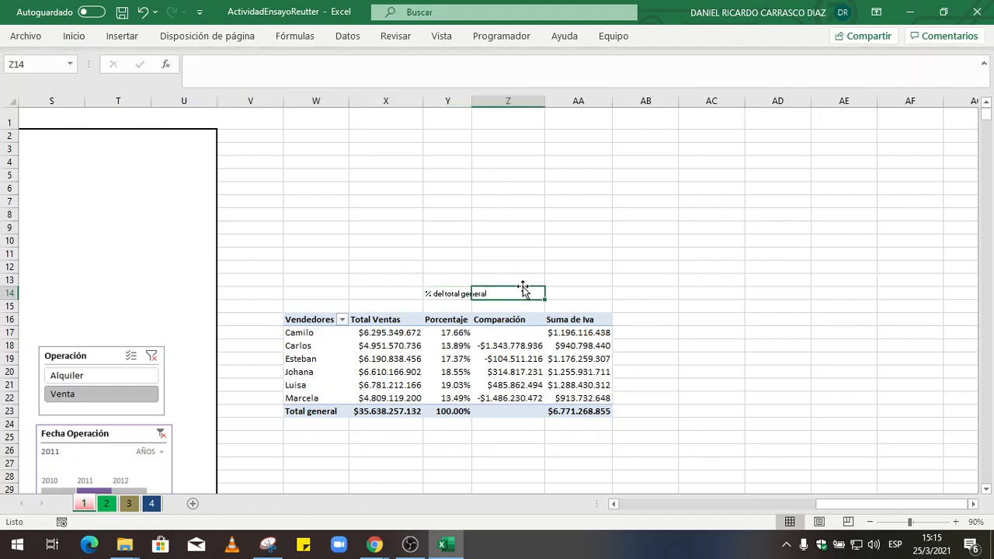
pyautogui.write('Dif')
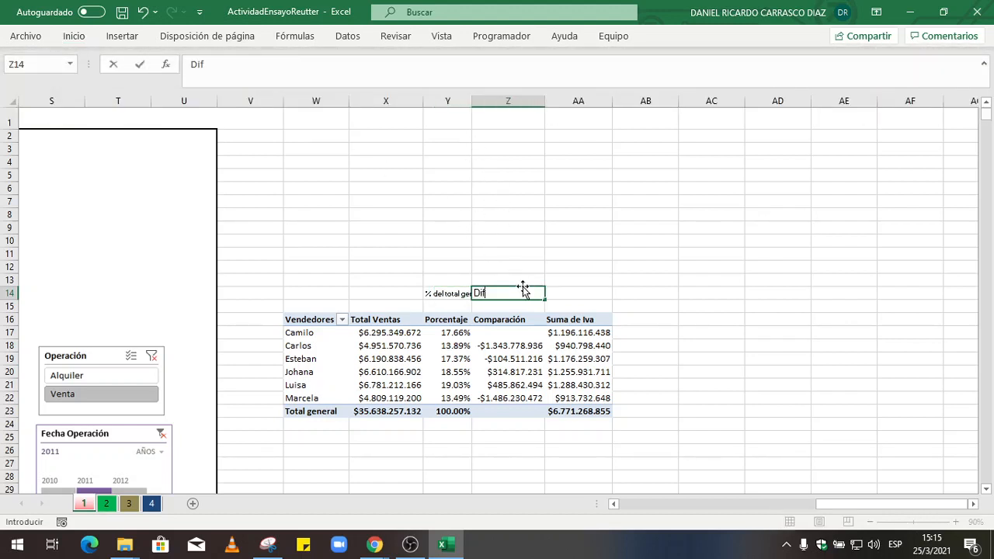
pyautogui.write('erencia')
pyautogui.press('Return')
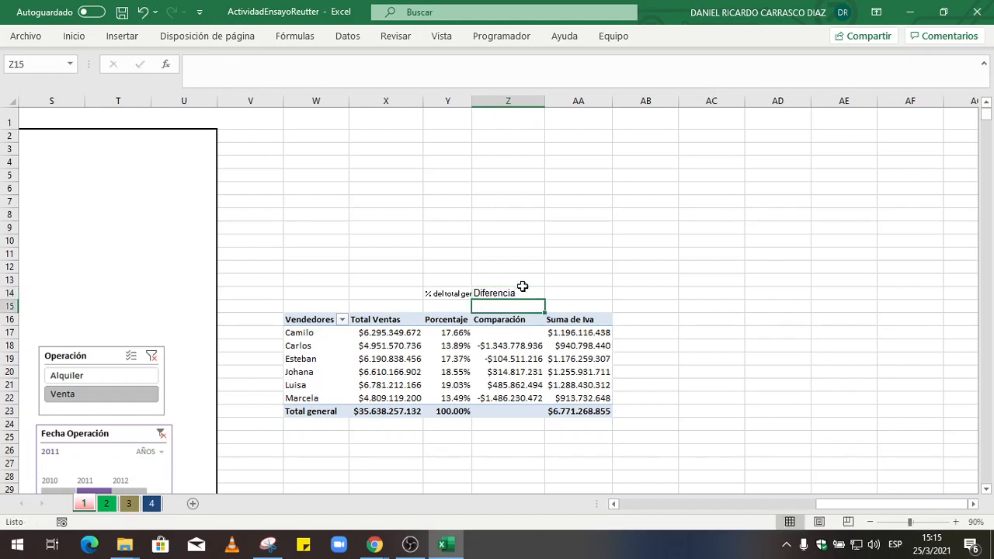
# Copy the format of label Y14 to the Diferencia label in Z14 and widen column Y to fit its label
pyautogui.click(464, 296)
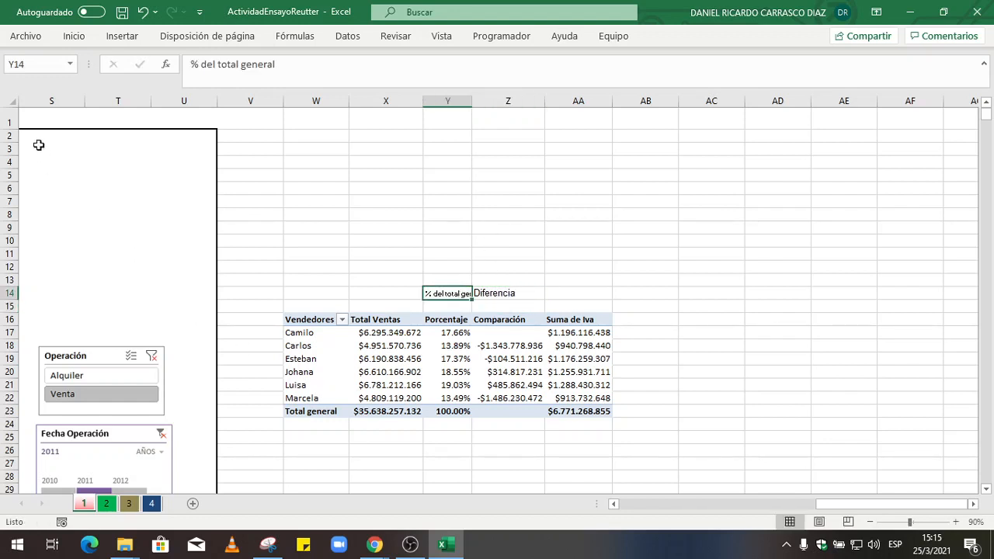
pyautogui.click(74, 36)
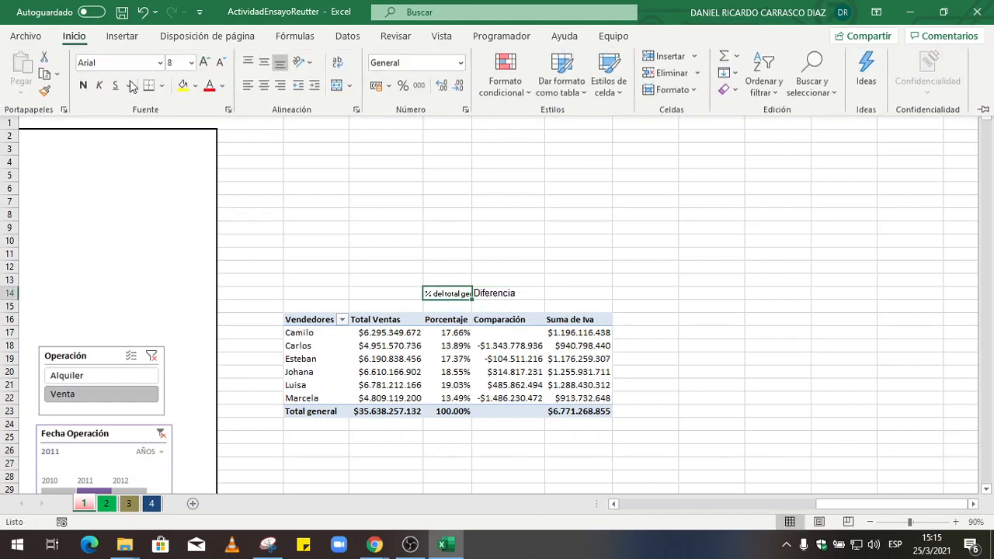
pyautogui.click(45, 93)
pyautogui.click(514, 293)
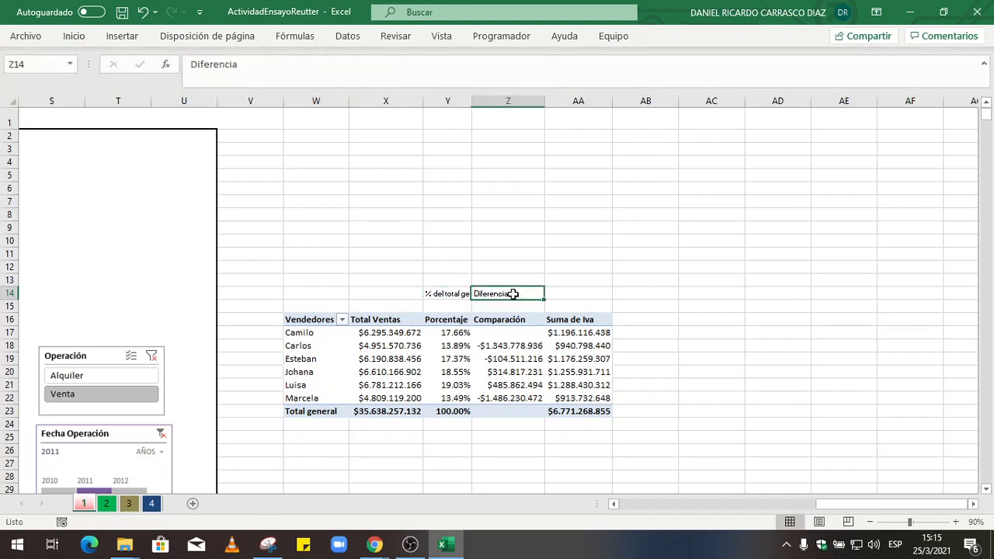
pyautogui.moveTo(471, 104); pyautogui.dragTo(489, 106)
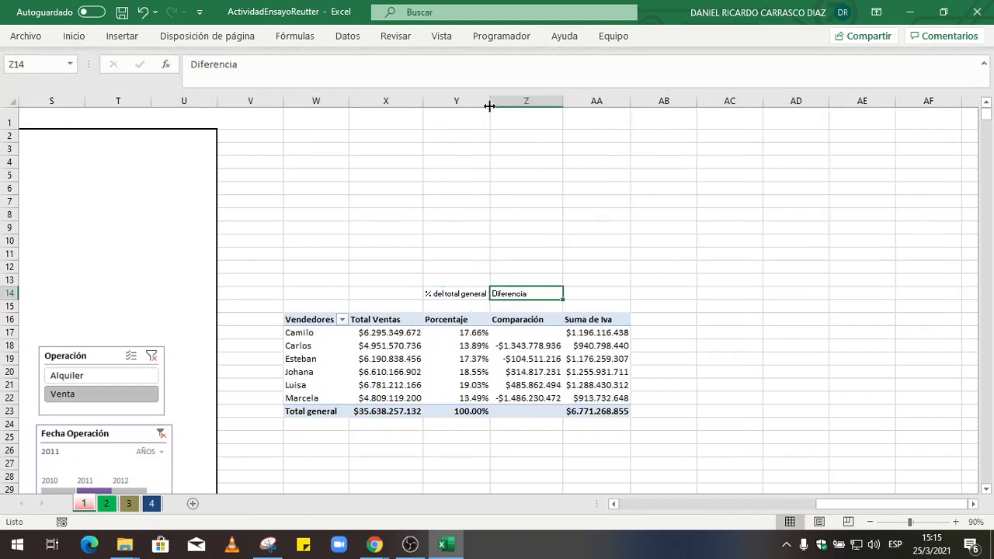
# Enter the label "Campo calculado" in AA14 above Suma de Iva and copy the Diferencia label's format to it
pyautogui.click(569, 293)
pyautogui.write('Campo calculado')
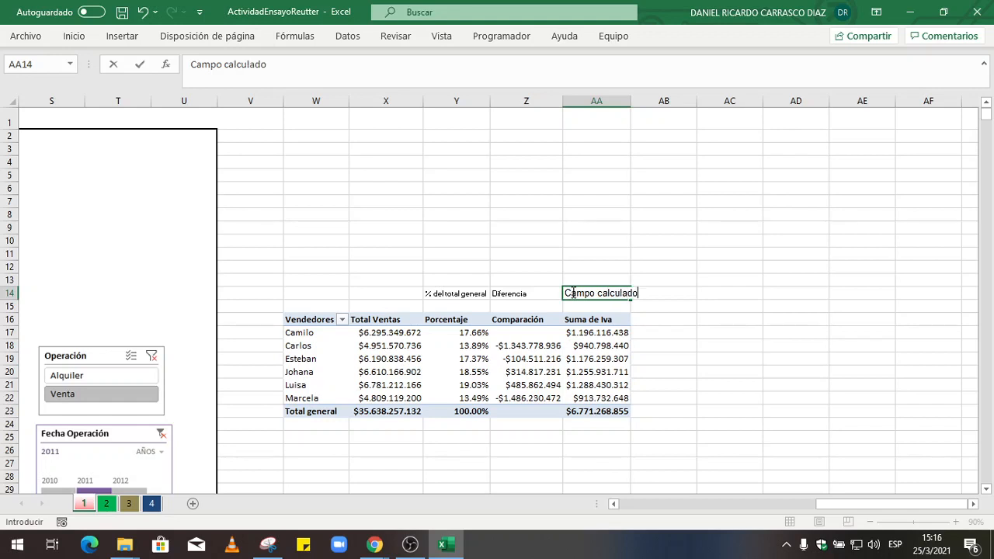
pyautogui.press('Return')
pyautogui.click(552, 293)
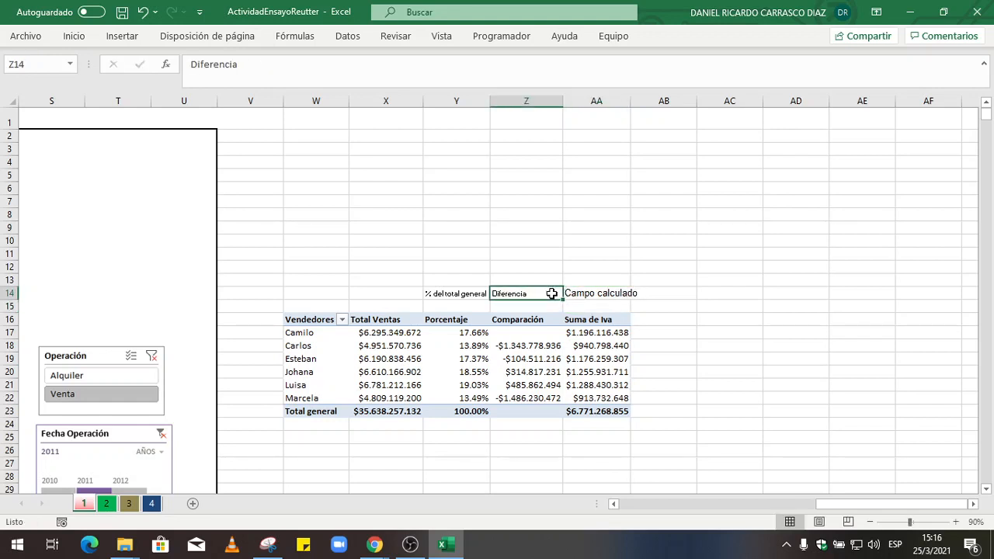
pyautogui.click(74, 36)
pyautogui.click(44, 92)
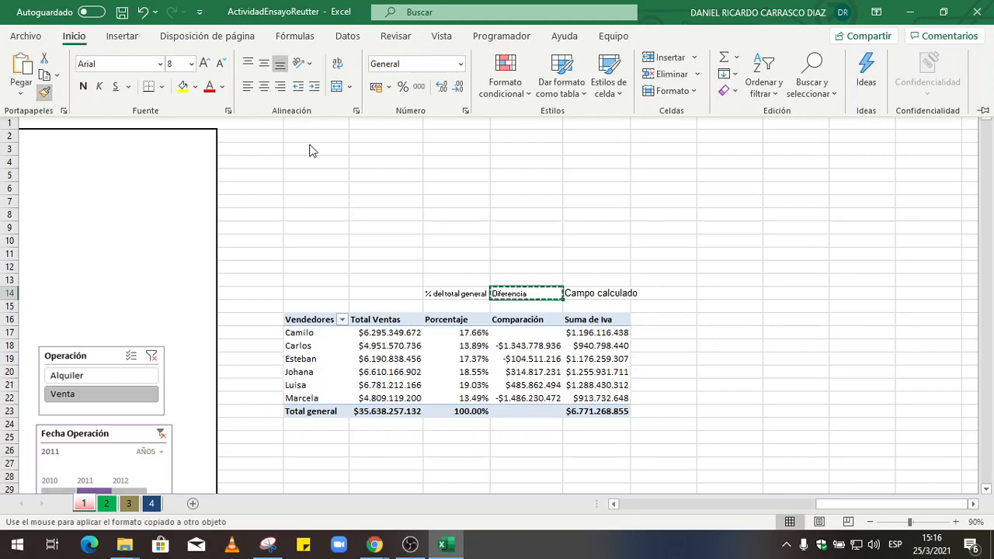
pyautogui.click(592, 292)
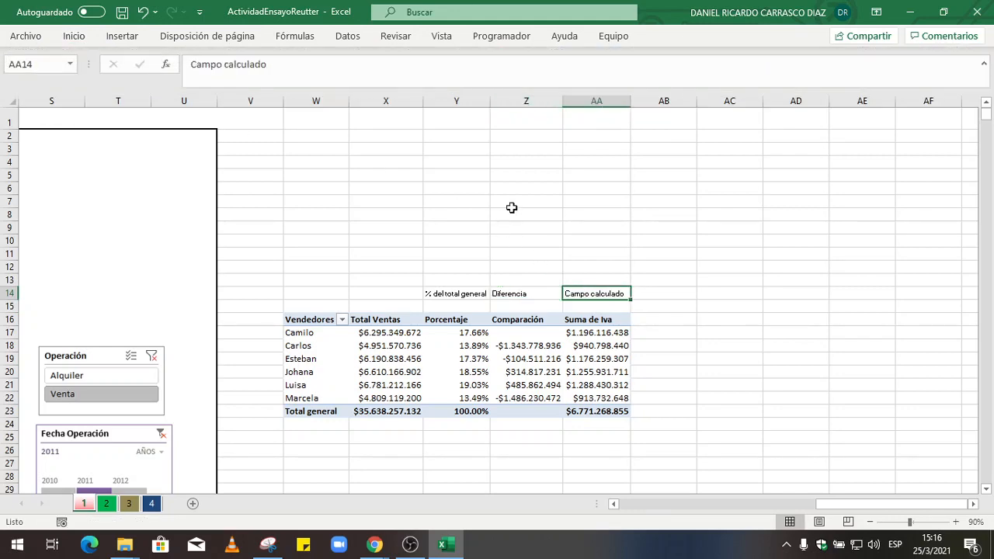
# Show where the pivot table's calculations options for fields, items and sets are found, without choosing any
pyautogui.click(536, 356)
pyautogui.click(687, 37)
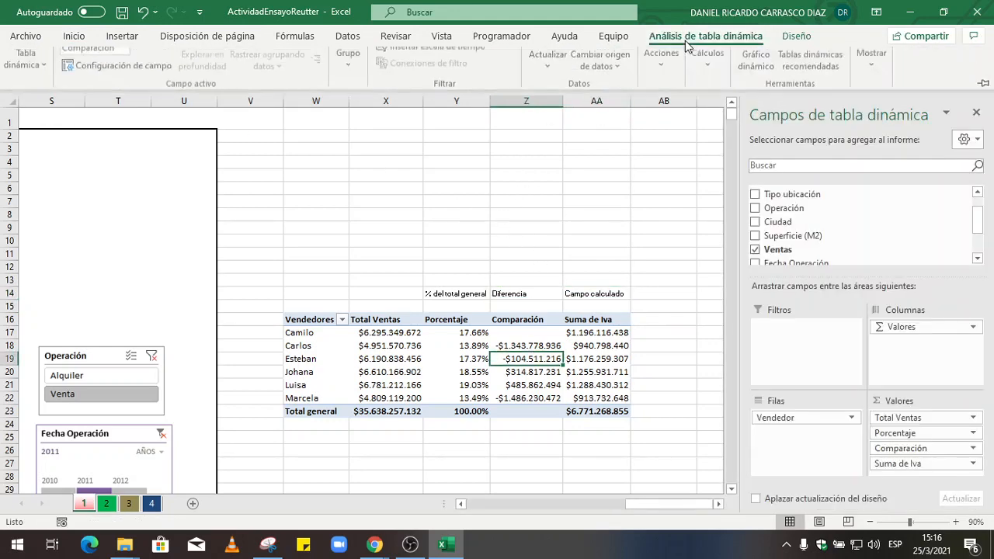
pyautogui.click(701, 101)
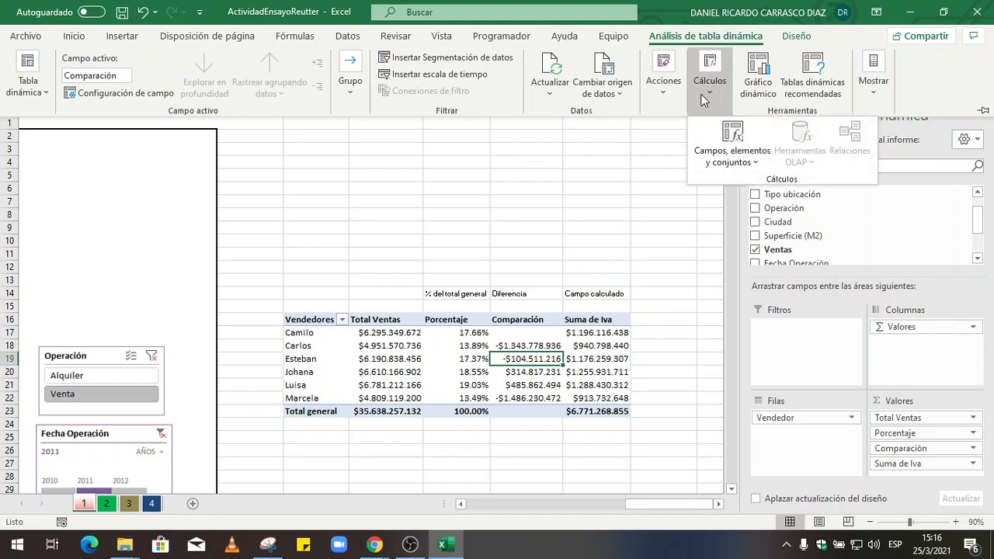
pyautogui.click(731, 155)
pyautogui.click(556, 257)
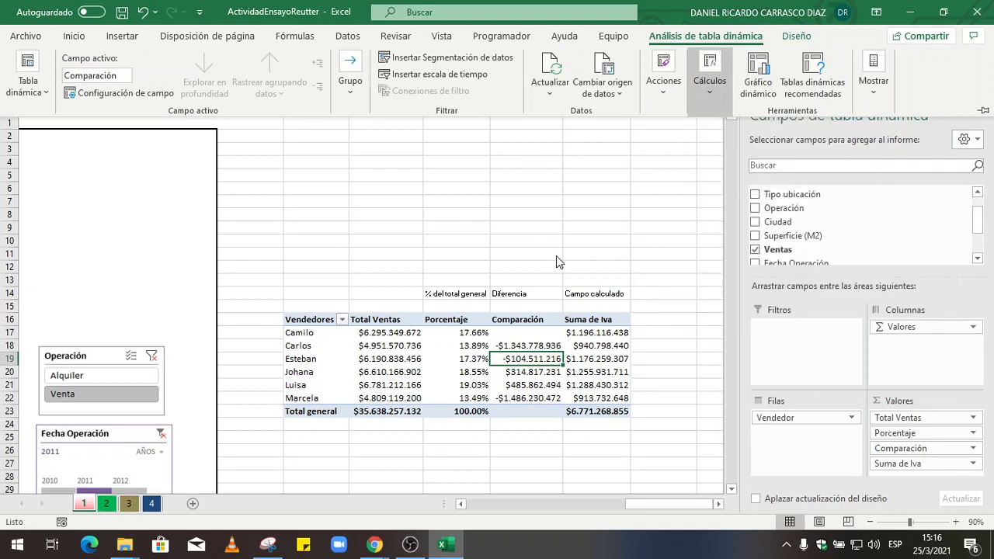
# Center the three labels in Y14:AA14 horizontally
pyautogui.click(482, 297)
pyautogui.moveTo(477, 295); pyautogui.dragTo(594, 294)
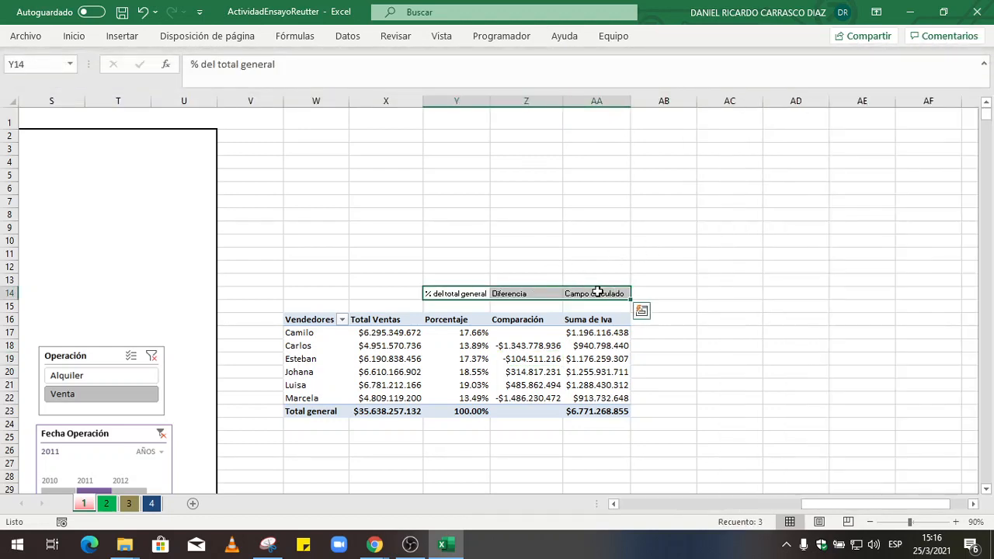
pyautogui.click(594, 294)
pyautogui.click(480, 292)
pyautogui.moveTo(480, 292); pyautogui.dragTo(600, 294)
pyautogui.click(74, 36)
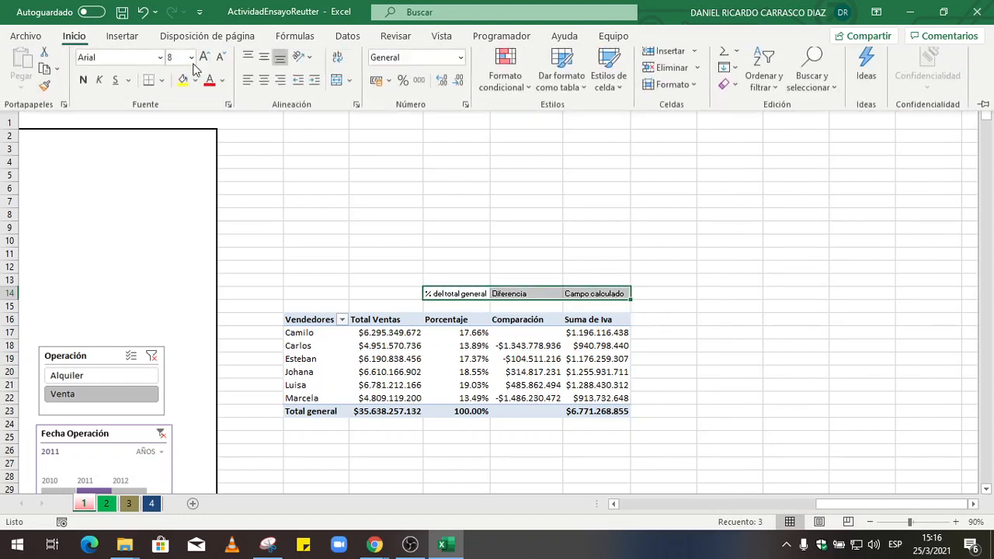
pyautogui.click(264, 86)
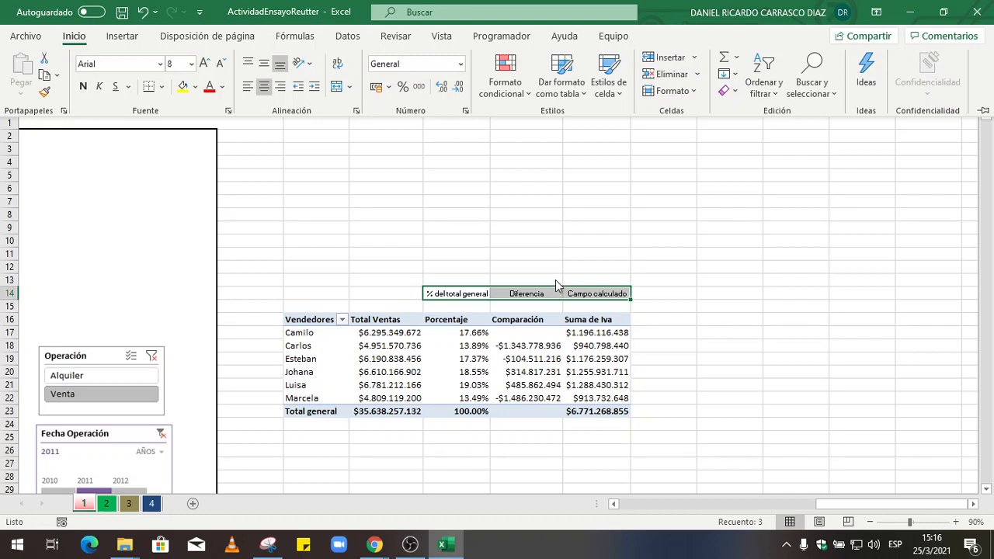
# Copy the labels in Y14:AA14 to Y15:AA15, directly above the pivot table headers, and delete the originals from row 14
pyautogui.hotkey('ctrl', 'c')
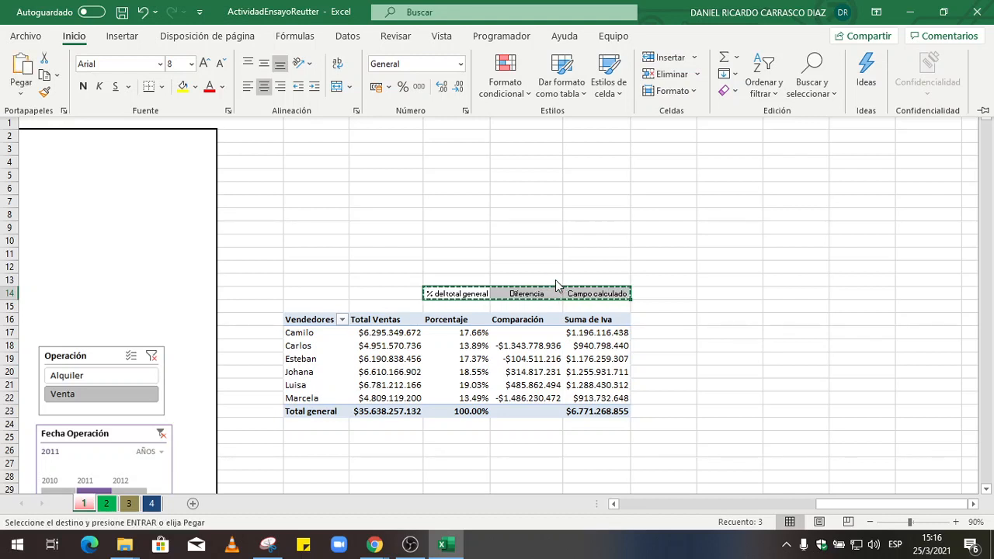
pyautogui.click(476, 311)
pyautogui.click(454, 306)
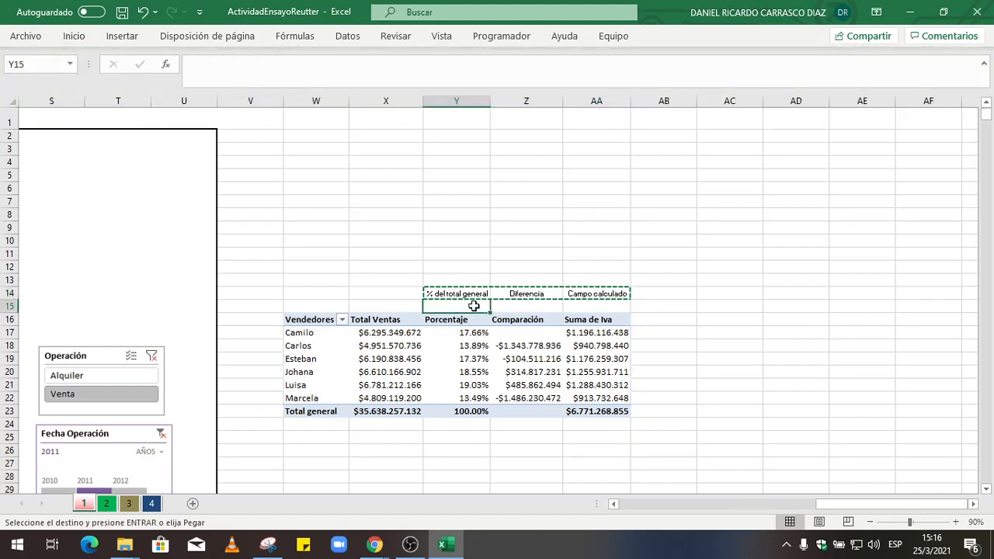
pyautogui.hotkey('ctrl', 'v')
pyautogui.click(480, 293)
pyautogui.moveTo(480, 294); pyautogui.dragTo(573, 292)
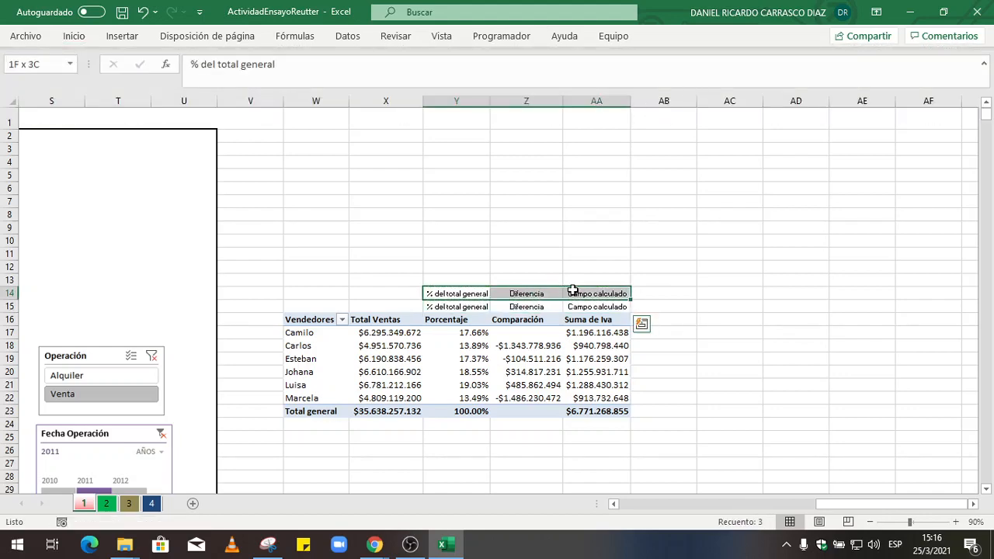
pyautogui.press('Delete')
# Enter the label "Total Suma" in X15 above Total Ventas and copy the format of label Y15 to it
pyautogui.click(399, 308)
pyautogui.click(399, 307)
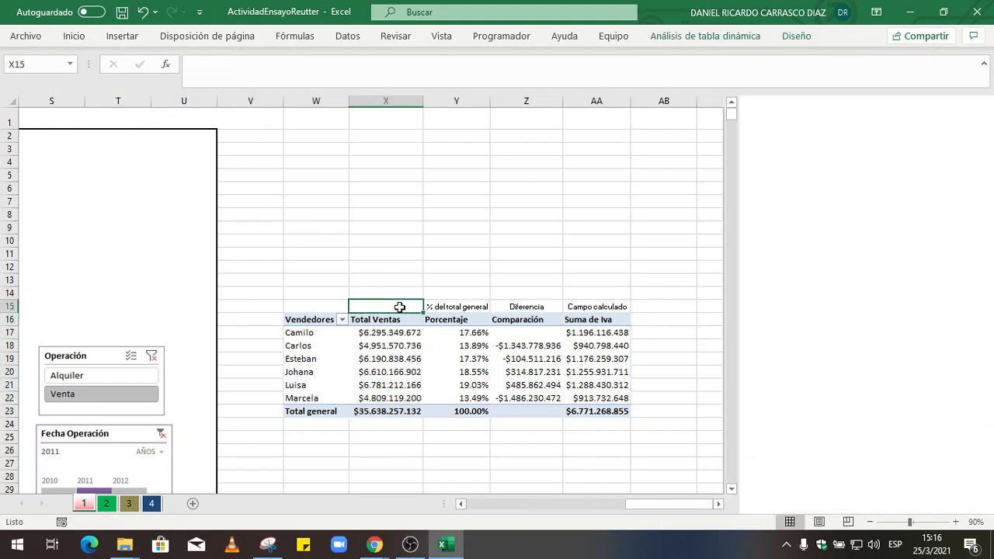
pyautogui.write('Total Ventas')
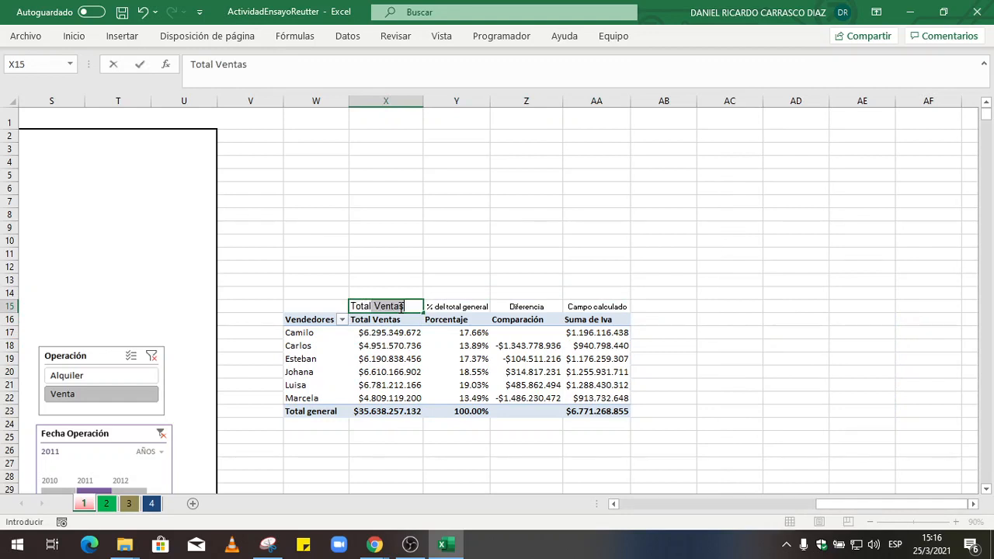
pyautogui.write('SU')
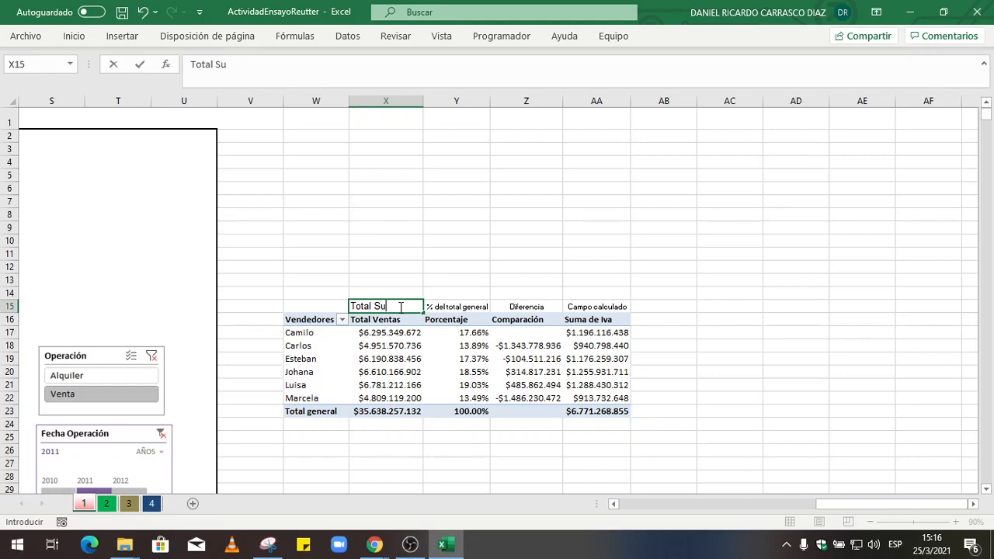
pyautogui.press('Return')
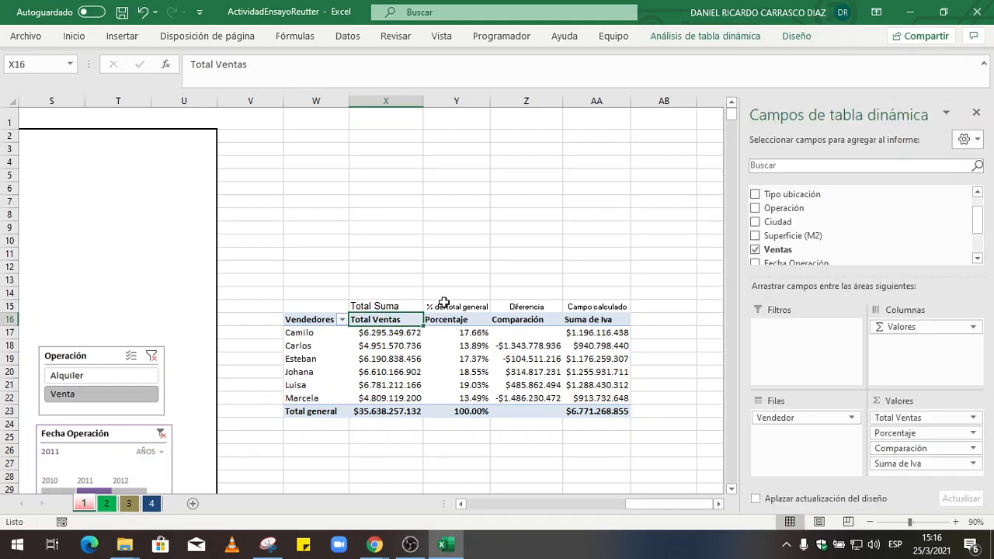
pyautogui.click(444, 304)
pyautogui.click(74, 35)
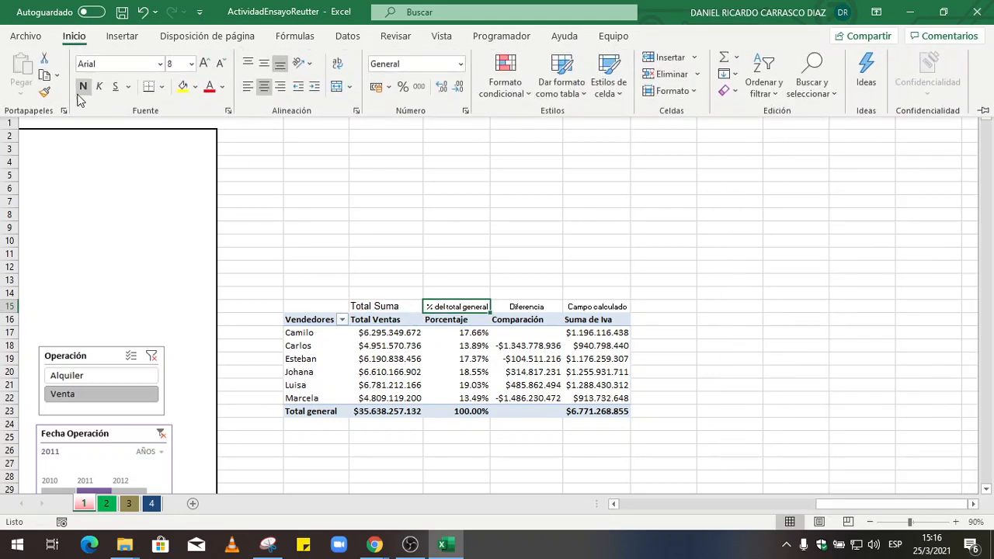
pyautogui.click(44, 92)
pyautogui.click(391, 308)
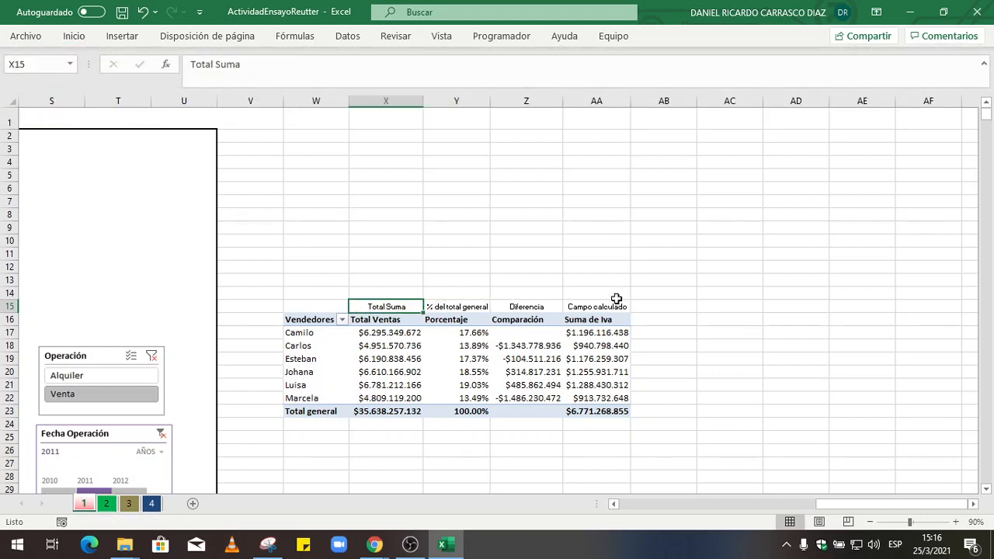
# Make the labels in X15:AA15 bold and widen columns Y and AA so the text fits
pyautogui.moveTo(616, 299); pyautogui.dragTo(417, 301)
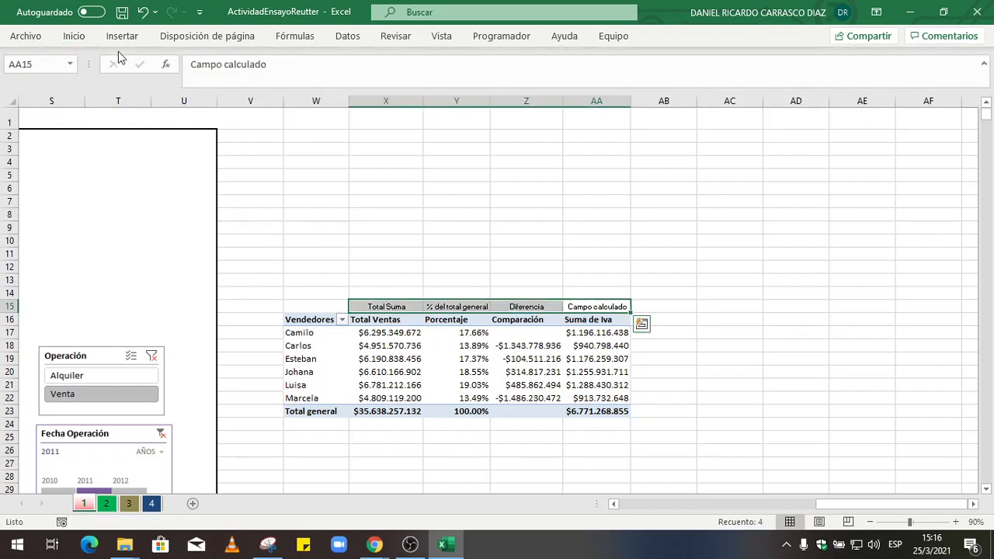
pyautogui.click(73, 36)
pyautogui.click(84, 87)
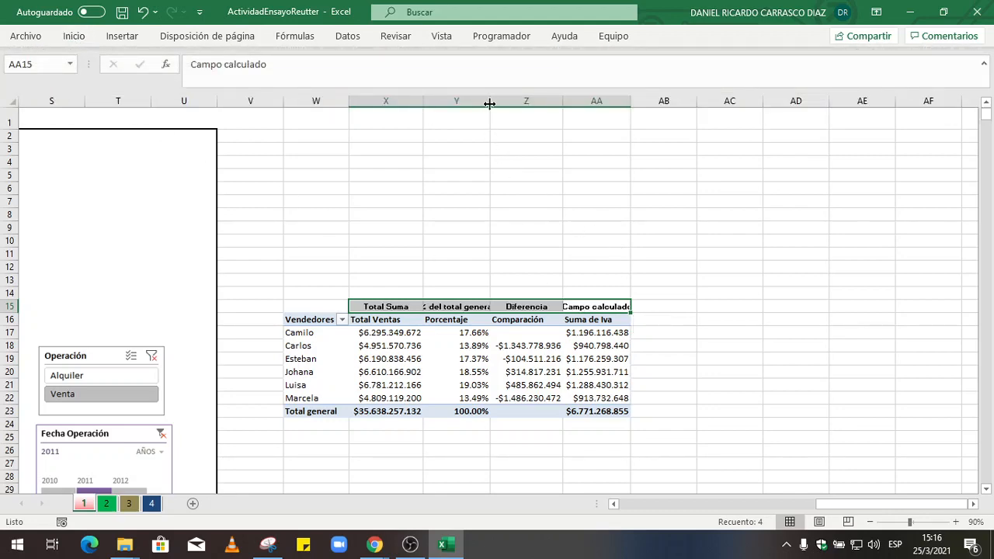
pyautogui.moveTo(490, 103); pyautogui.dragTo(501, 104)
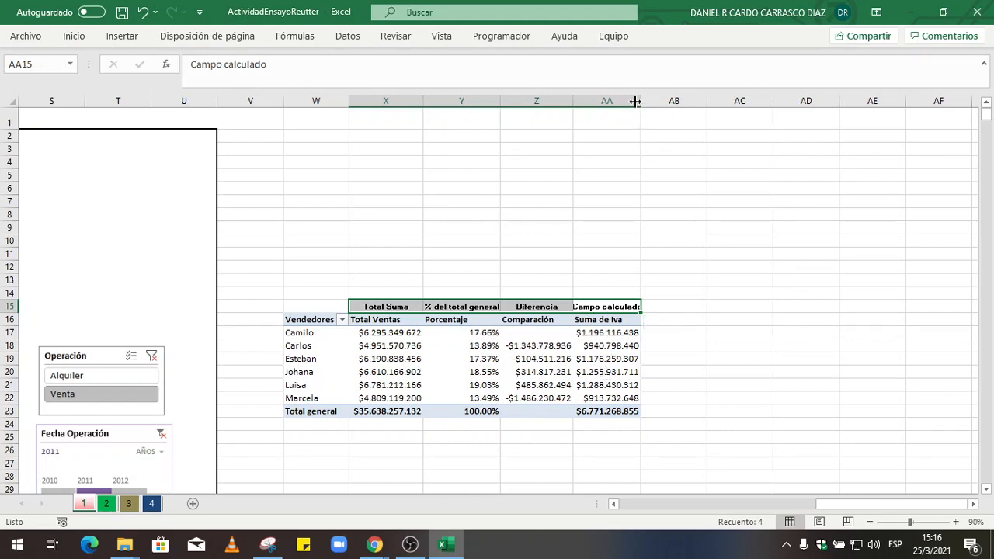
pyautogui.moveTo(641, 100); pyautogui.dragTo(646, 99)
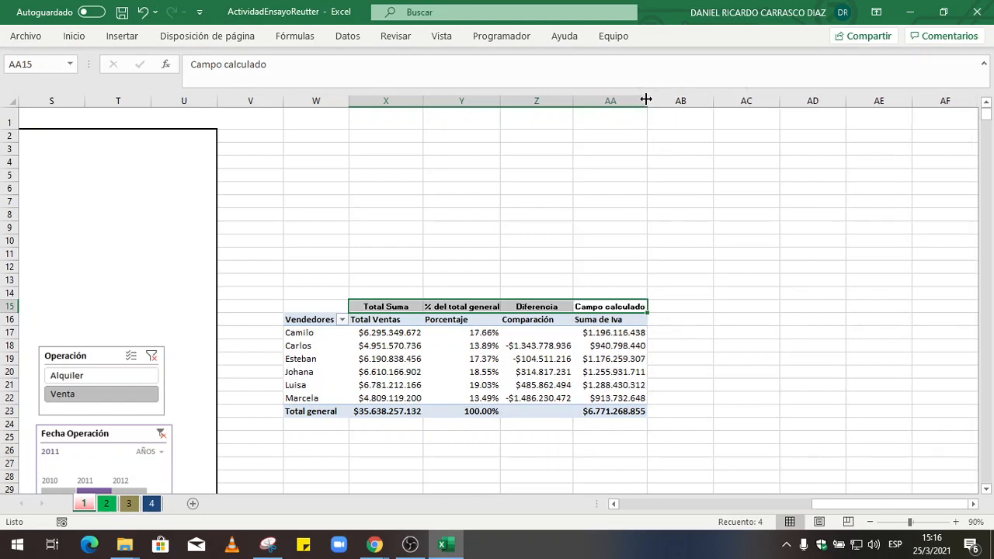
pyautogui.click(444, 449)
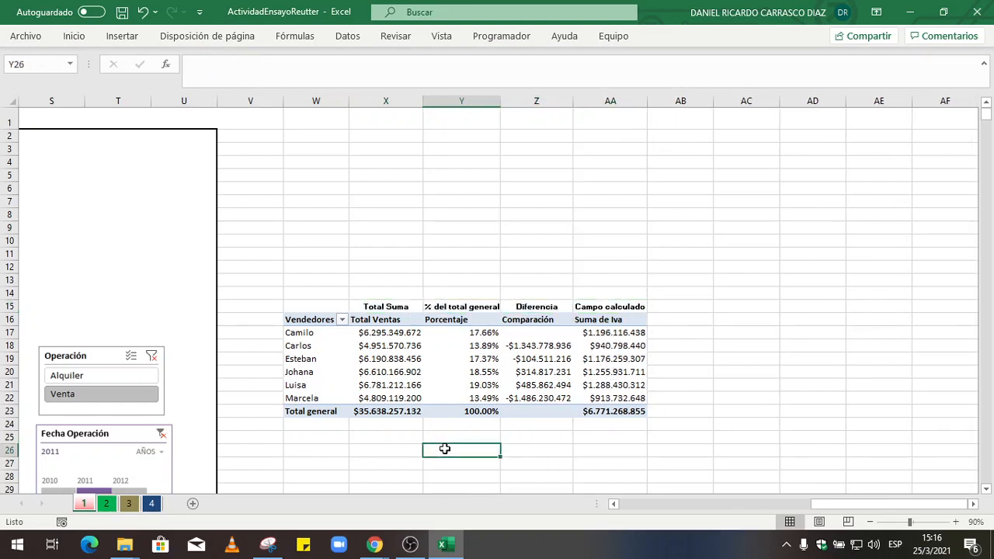
# Review the pivot table's Total Ventas, Porcentaje, Comparación and Suma de Iva columns against the calculation labels above them
pyautogui.click(407, 361)
pyautogui.click(466, 361)
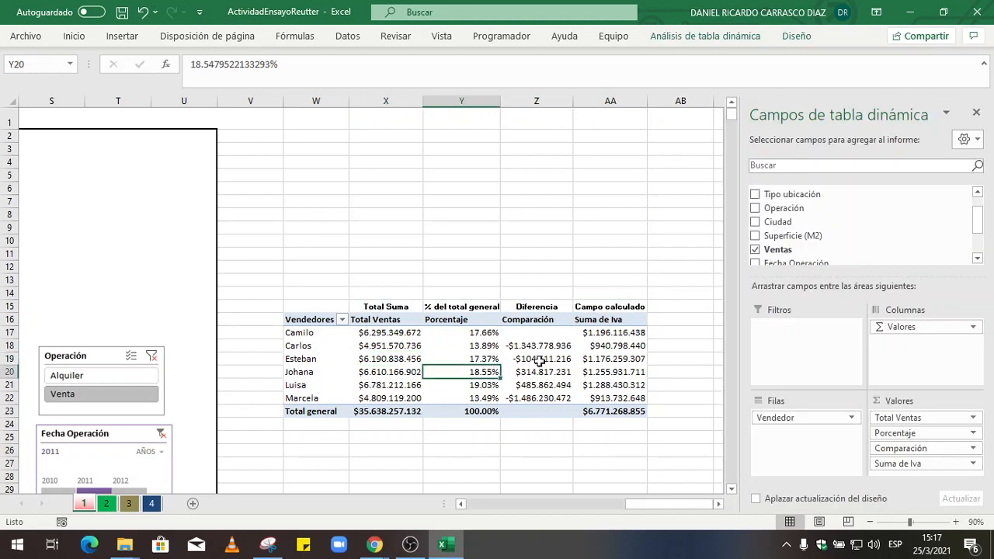
pyautogui.click(609, 359)
pyautogui.click(557, 361)
pyautogui.click(478, 360)
pyautogui.click(394, 372)
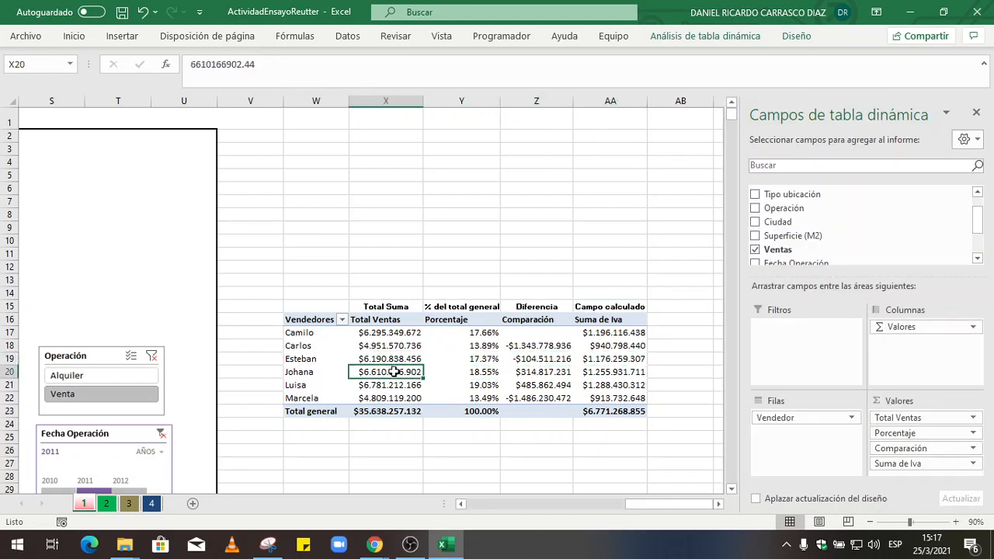
pyautogui.moveTo(627, 509); pyautogui.dragTo(678, 505)
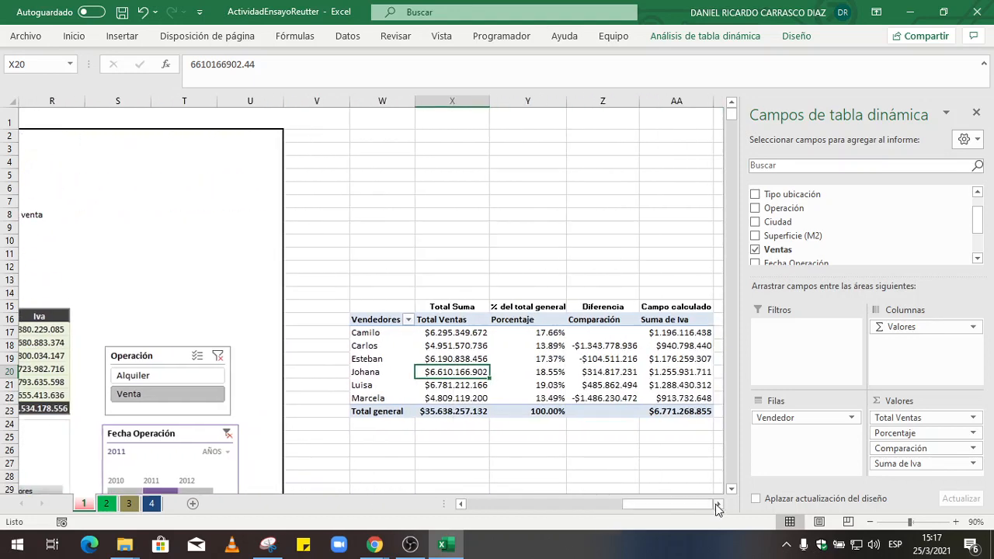
pyautogui.click(720, 504)
pyautogui.click(608, 362)
pyautogui.click(537, 359)
pyautogui.click(463, 359)
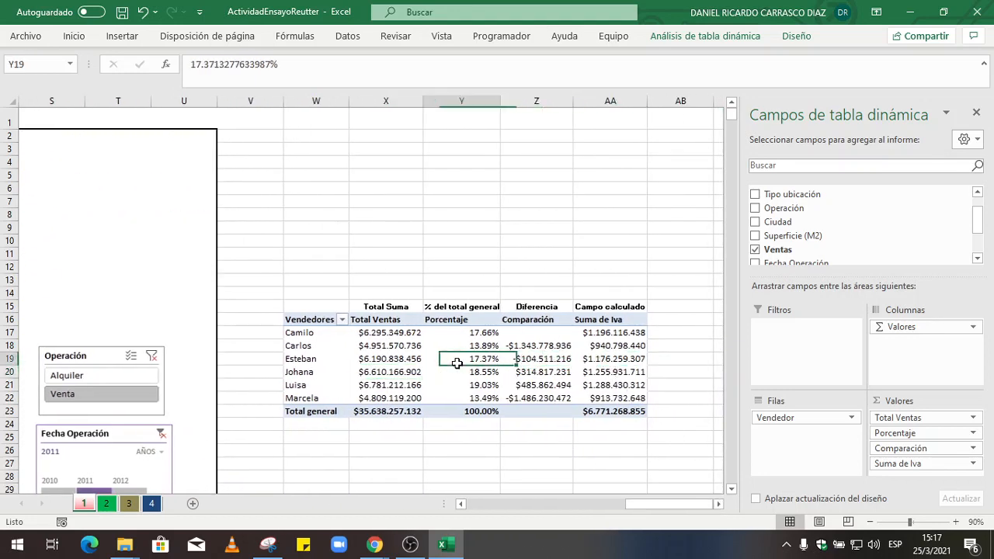
pyautogui.click(394, 360)
pyautogui.click(333, 360)
pyautogui.click(463, 372)
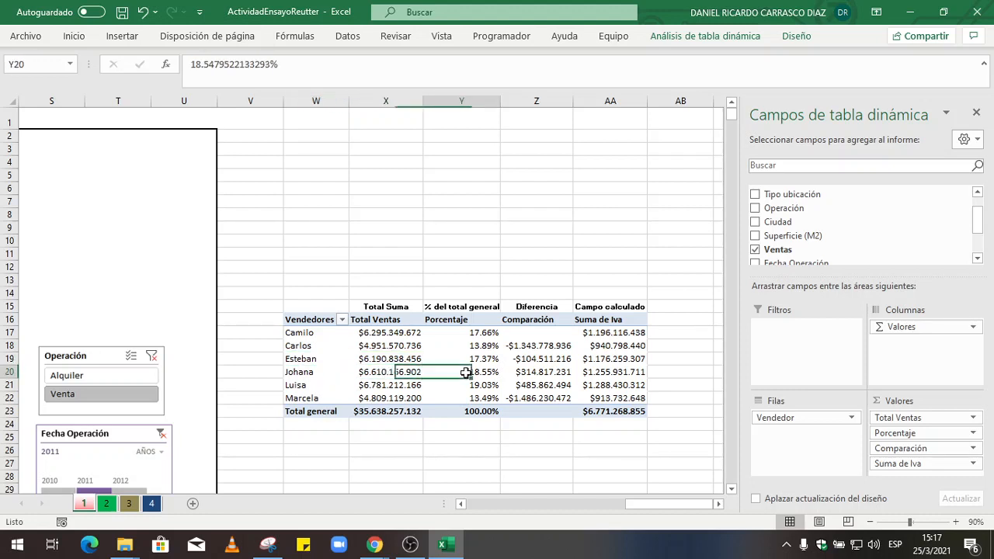
pyautogui.moveTo(536, 372); pyautogui.dragTo(535, 348)
pyautogui.click(599, 357)
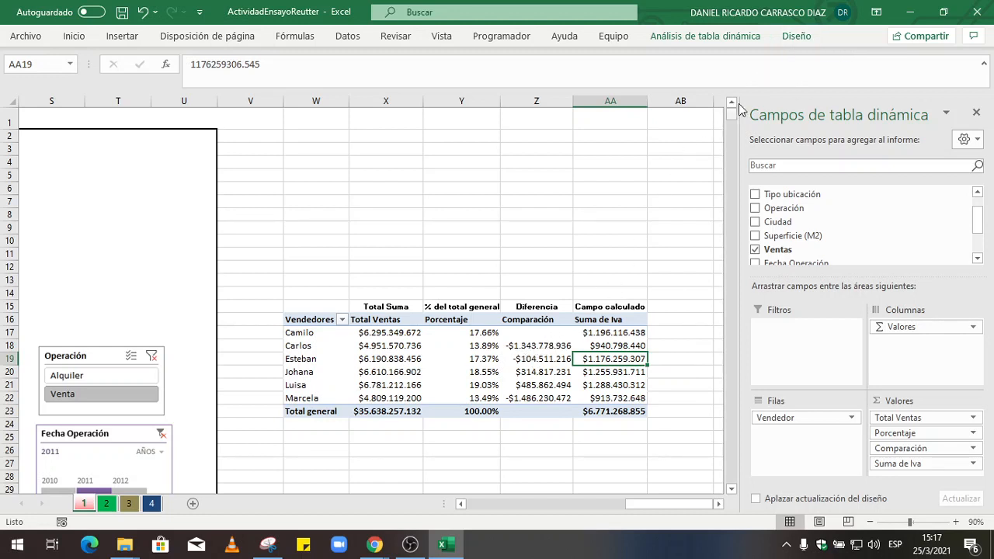
# Apply the dark grey pivot table style from the Oscuro group and enable banded rows and banded columns
pyautogui.click(800, 36)
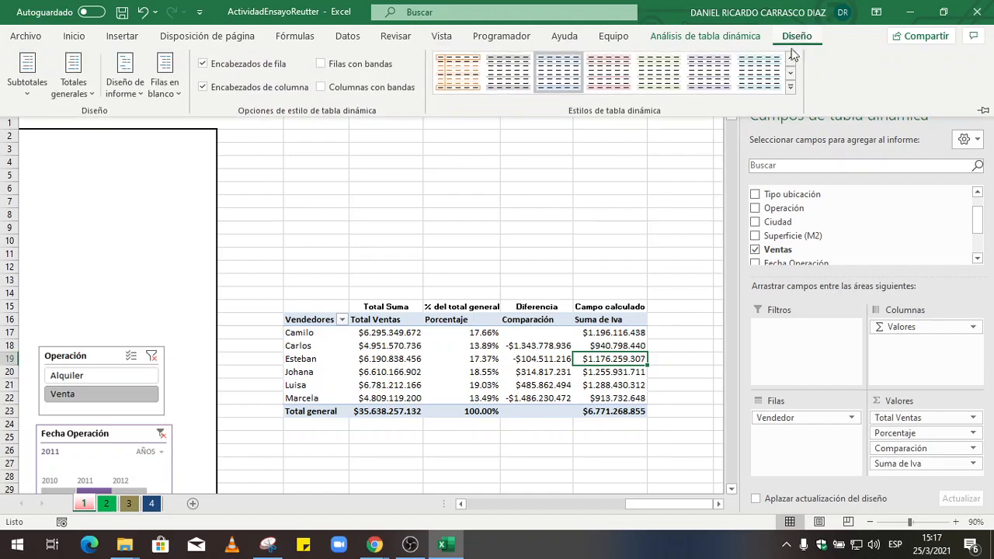
pyautogui.click(791, 92)
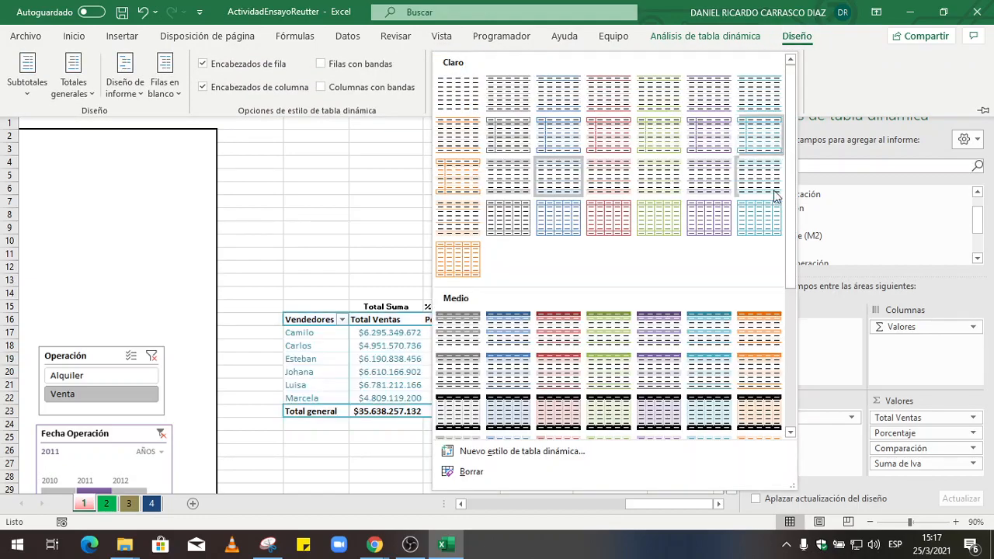
pyautogui.moveTo(788, 248); pyautogui.dragTo(800, 355)
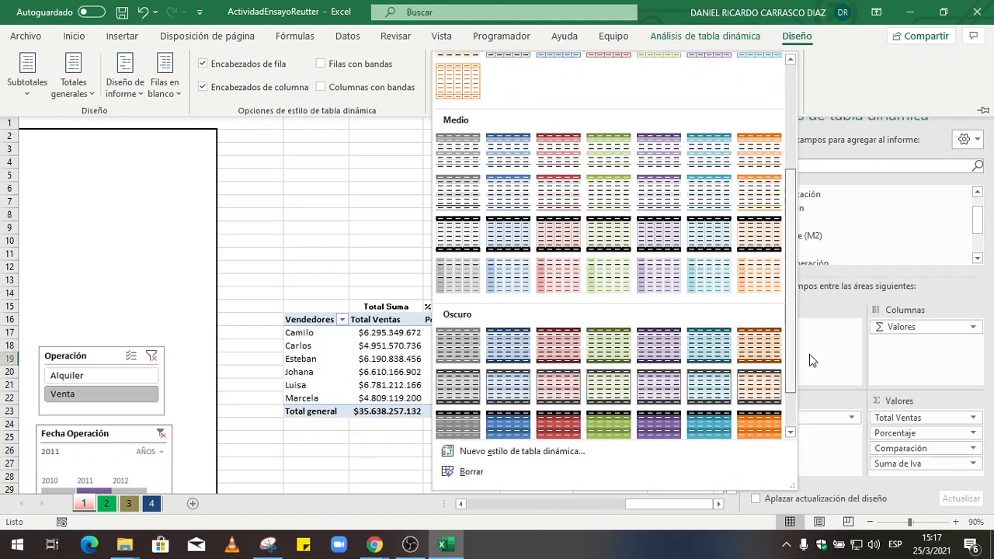
pyautogui.click(467, 397)
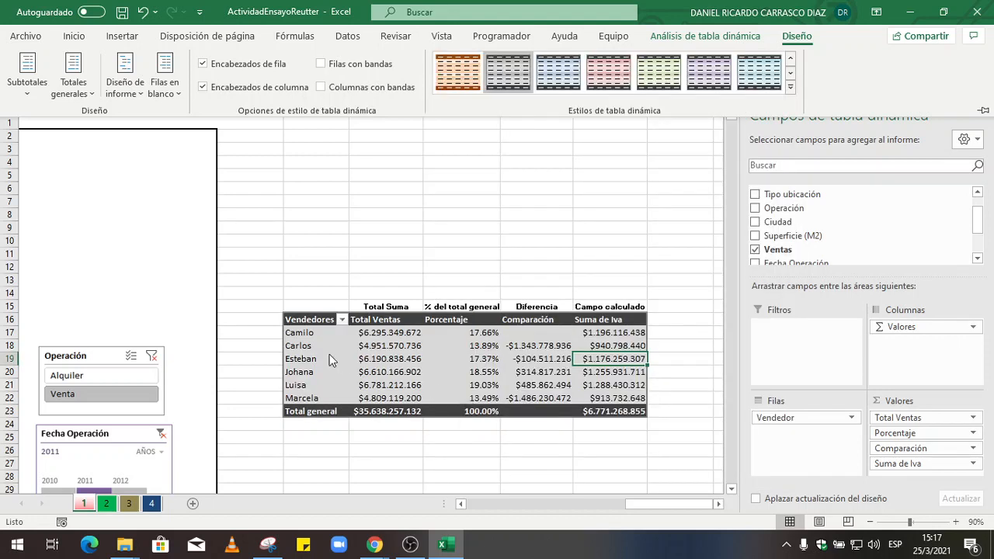
pyautogui.click(321, 64)
pyautogui.click(321, 87)
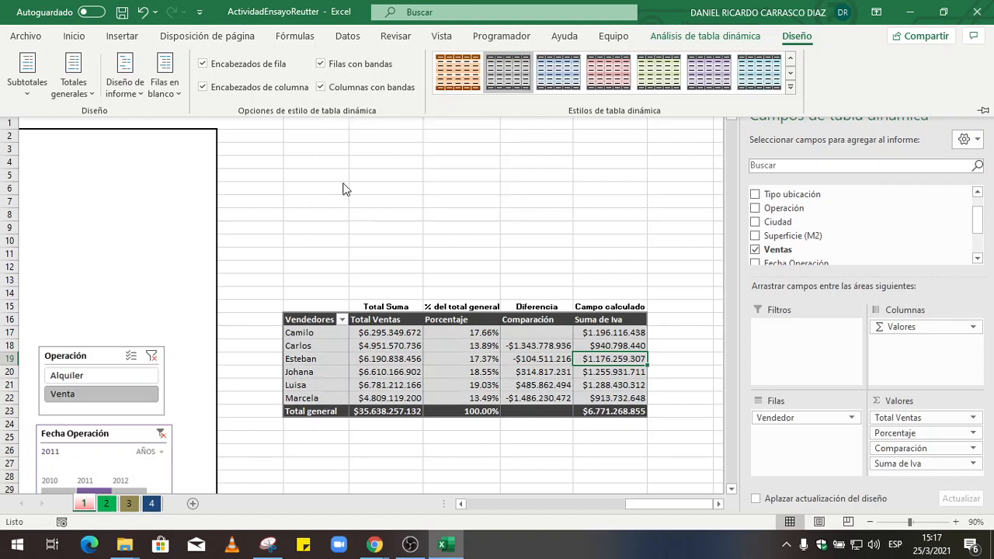
# Add a thick outside border around W15:AA23 and slightly widen columns X and Y
pyautogui.click(306, 306)
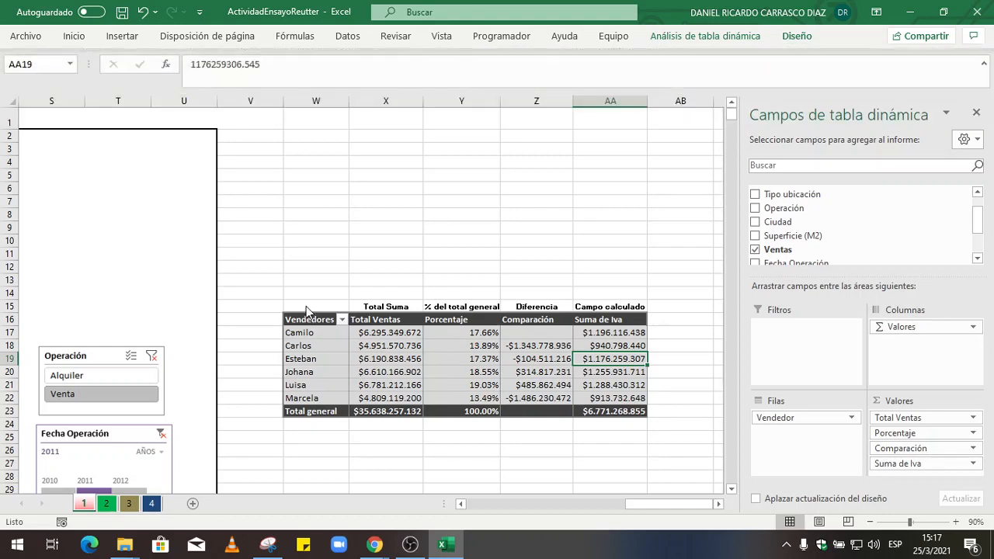
pyautogui.moveTo(306, 306); pyautogui.dragTo(641, 407)
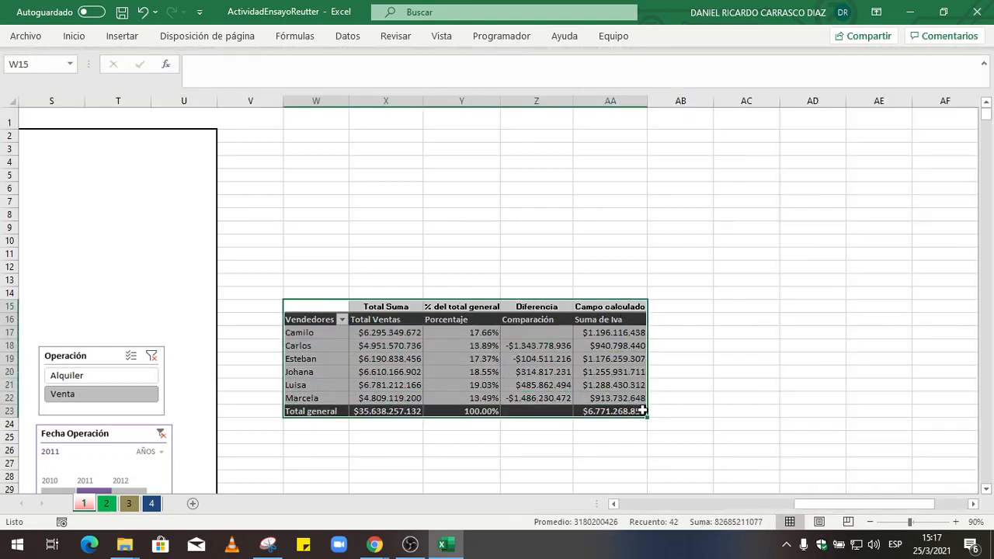
pyautogui.click(73, 36)
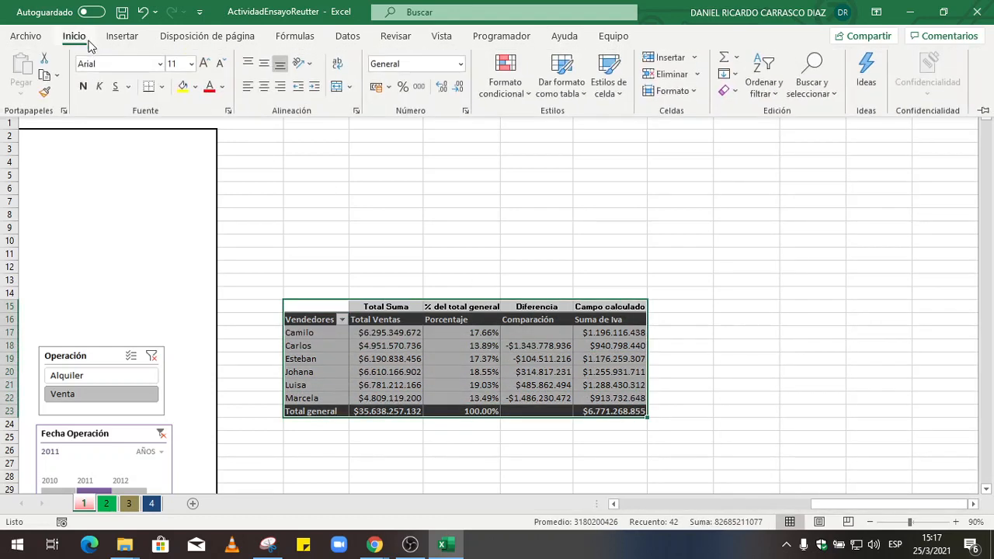
pyautogui.click(162, 87)
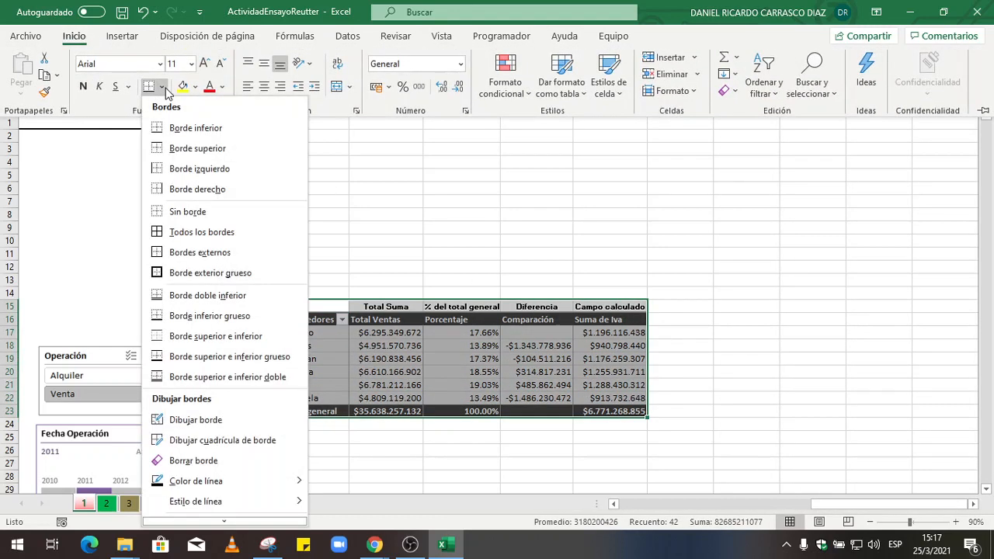
pyautogui.click(208, 273)
pyautogui.click(553, 225)
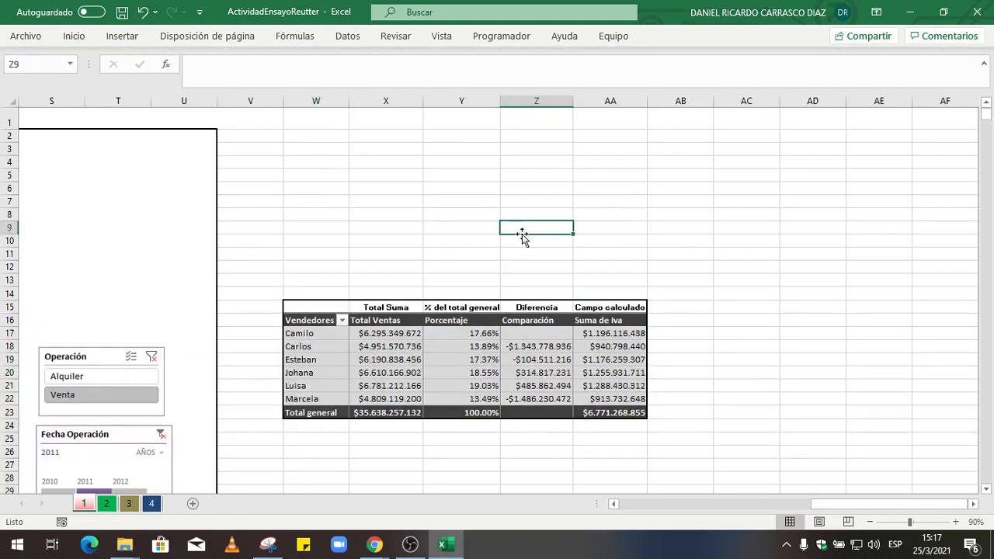
pyautogui.moveTo(423, 102); pyautogui.dragTo(428, 101)
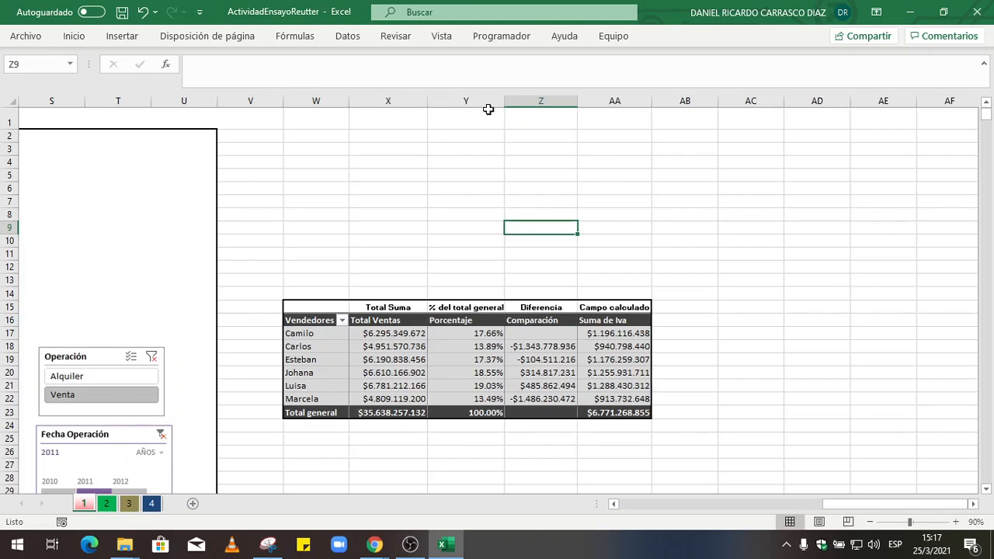
pyautogui.moveTo(504, 102); pyautogui.dragTo(512, 108)
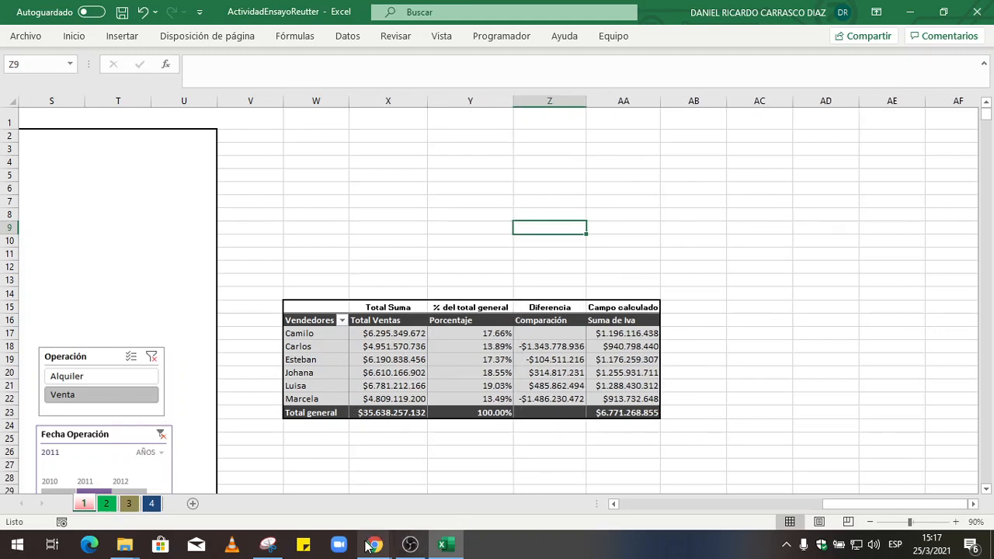
# Switch to the Google Meet call in Chrome, admit the waiting participant and return to the Excel workbook
pyautogui.moveTo(375, 545)
pyautogui.click(333, 478)
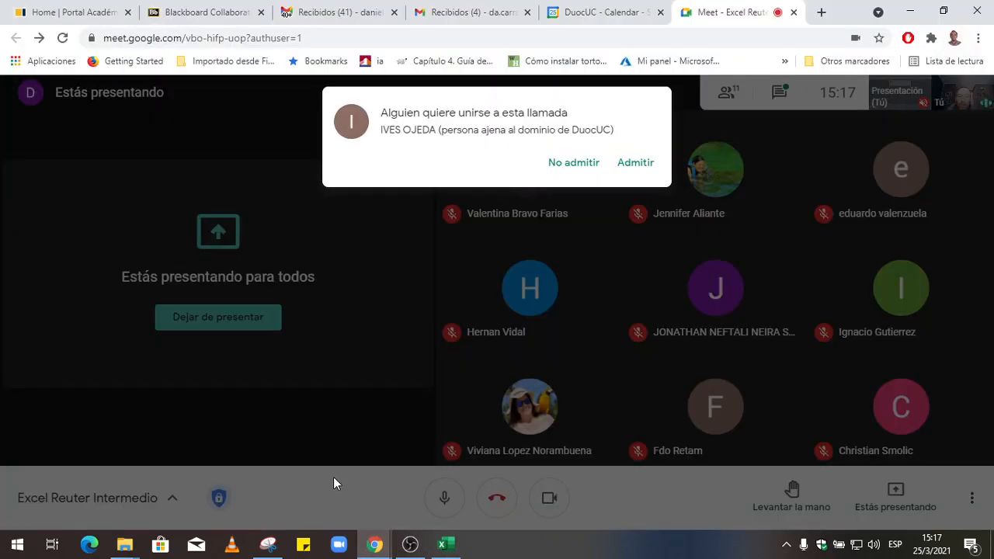
pyautogui.click(637, 169)
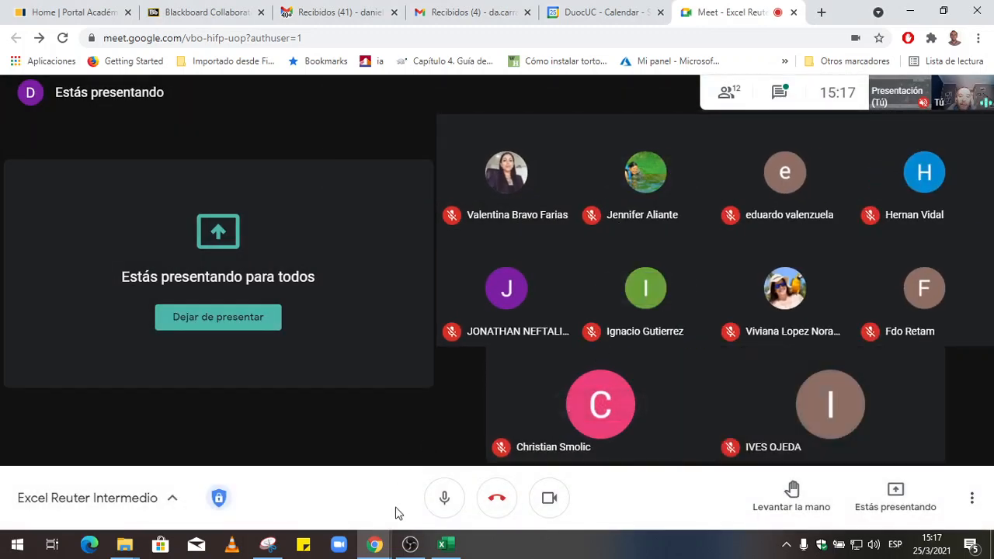
pyautogui.click(448, 547)
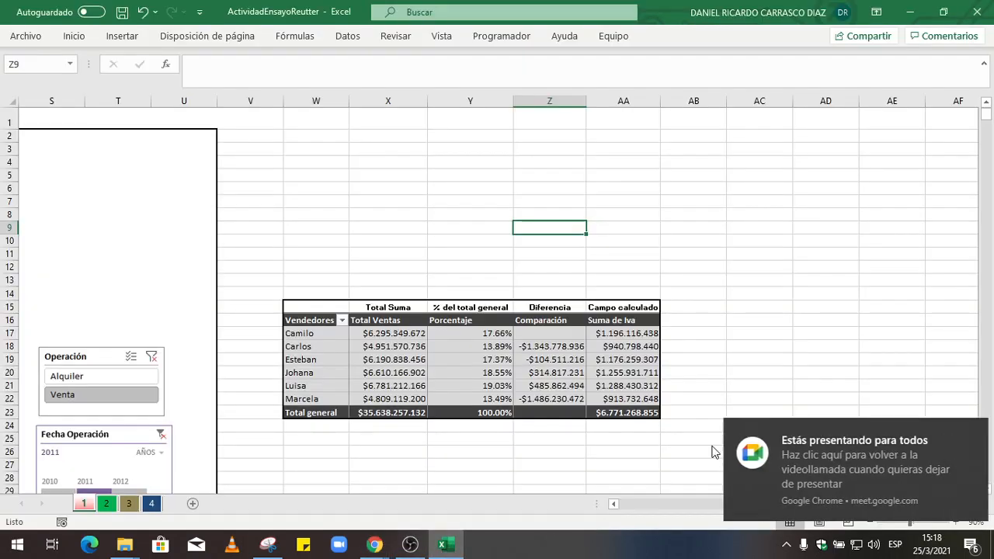
pyautogui.click(969, 432)
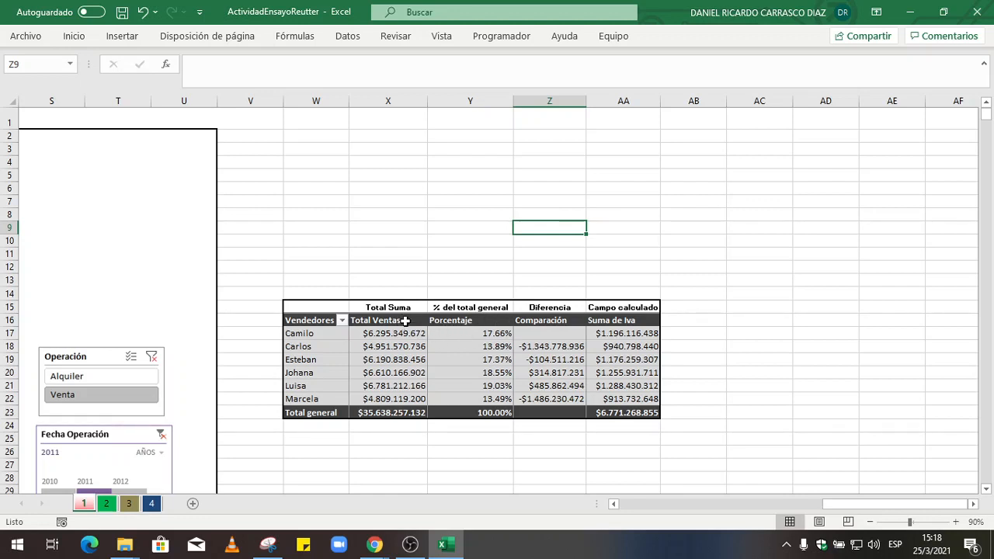
# Center the pivot table headers in W16:AA16 horizontally and return to the exercise's task list
pyautogui.moveTo(326, 320); pyautogui.dragTo(628, 320)
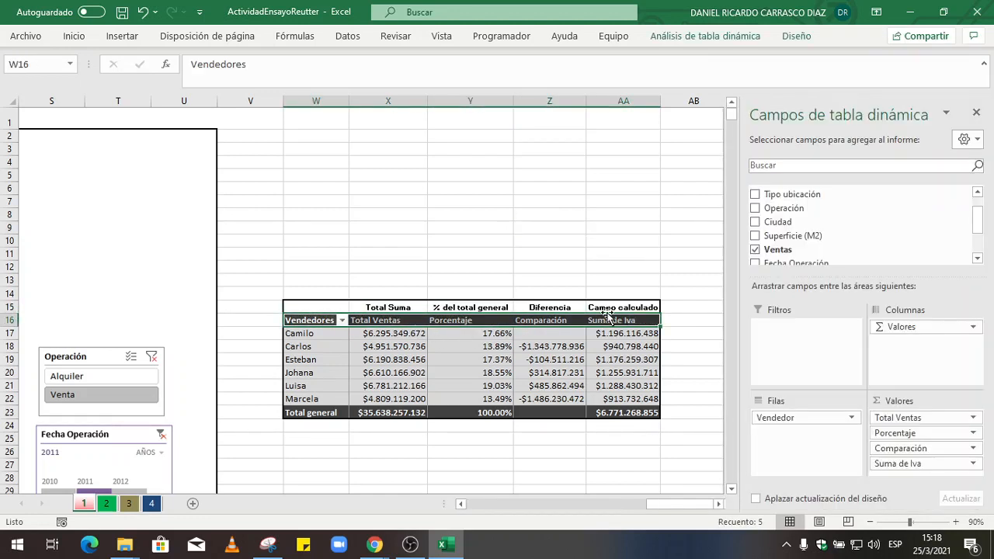
pyautogui.click(76, 36)
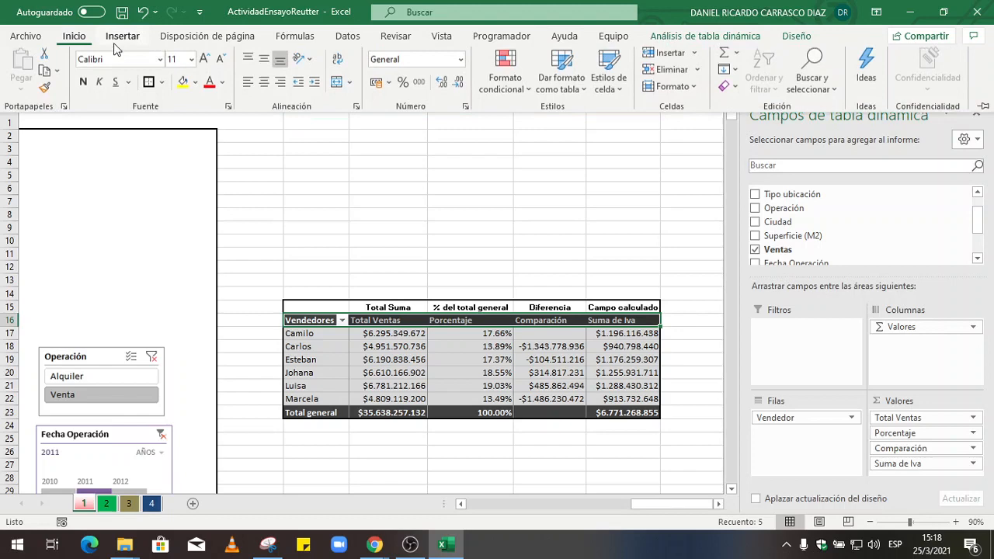
pyautogui.click(265, 87)
pyautogui.click(600, 449)
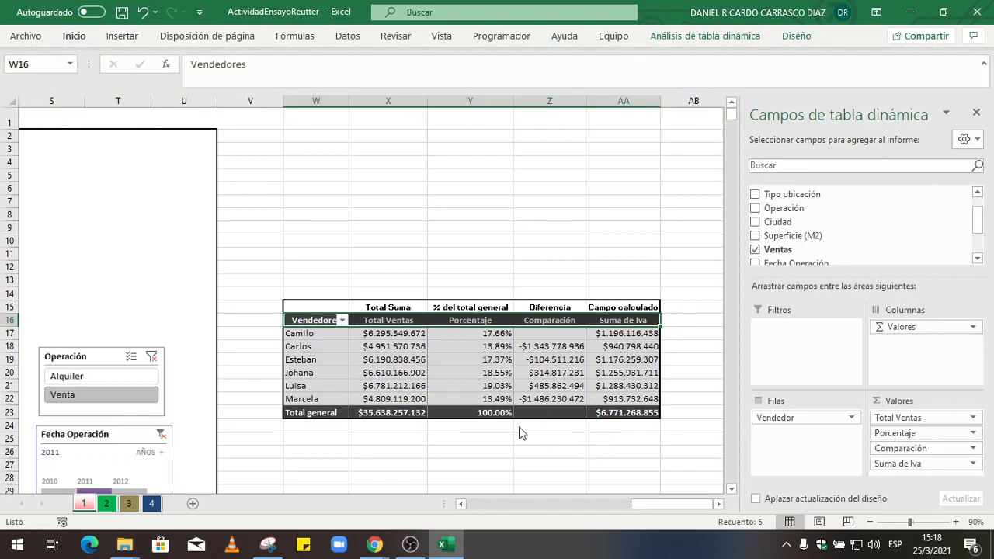
pyautogui.click(472, 460)
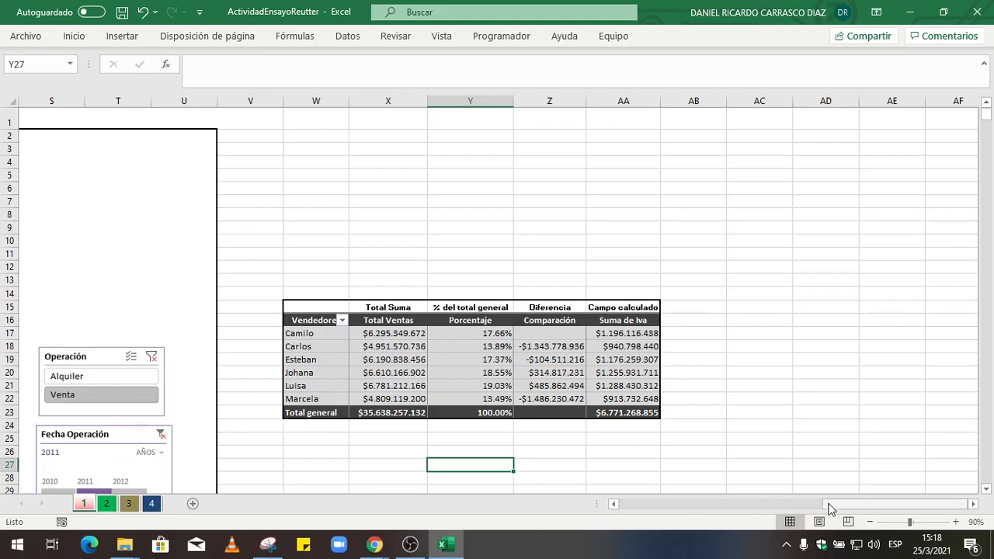
pyautogui.moveTo(834, 505); pyautogui.dragTo(757, 505)
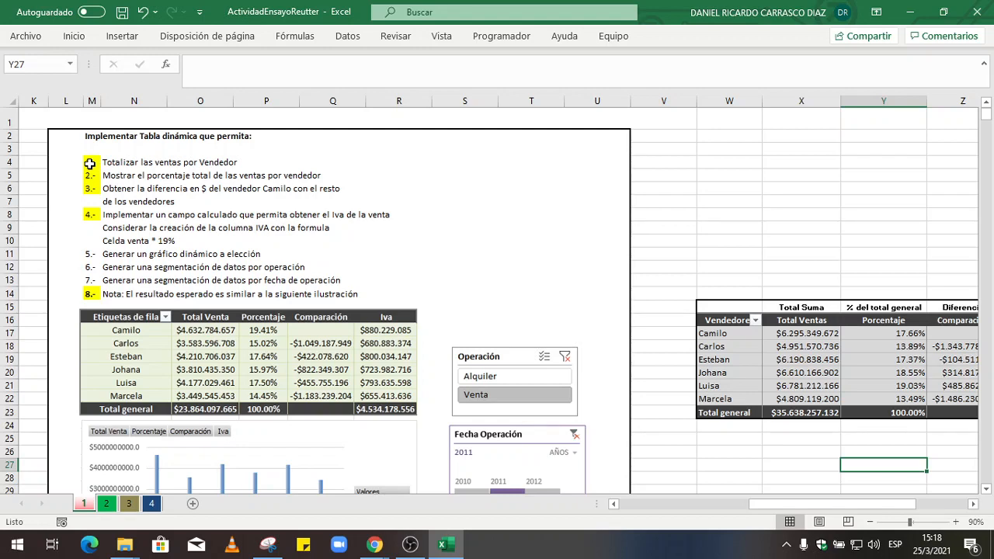
# Switch to the Google Meet call in Chrome again and admit the next person asking to join
pyautogui.moveTo(375, 544)
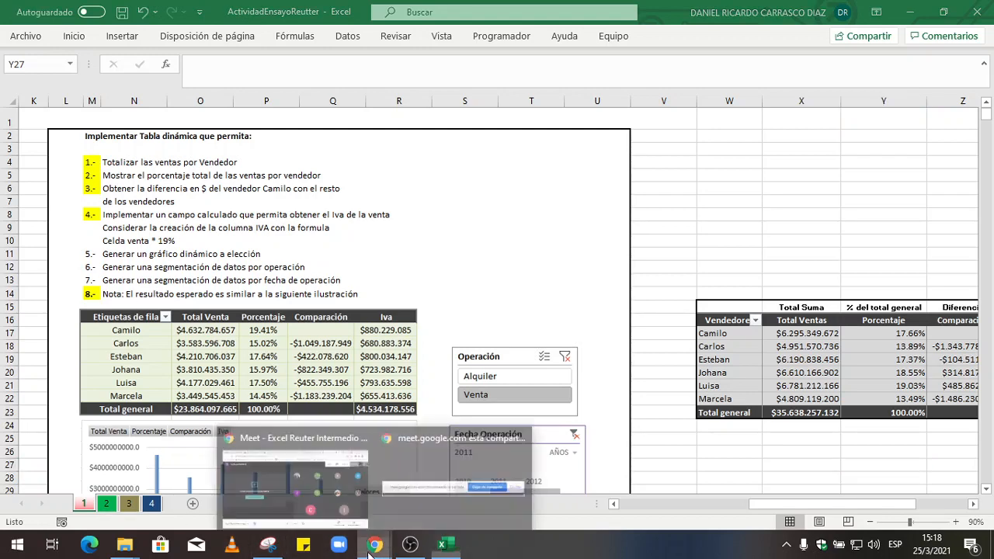
pyautogui.click(311, 486)
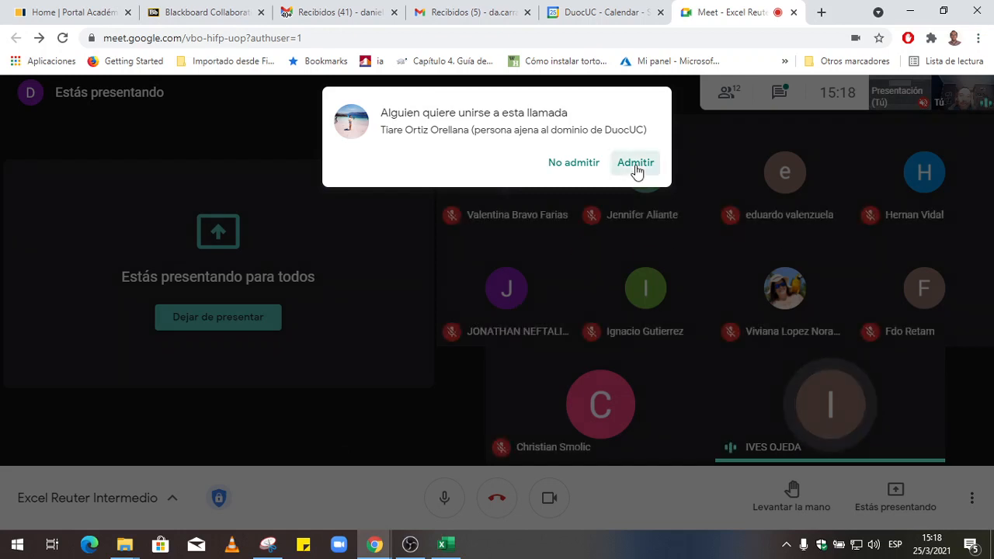
pyautogui.click(639, 166)
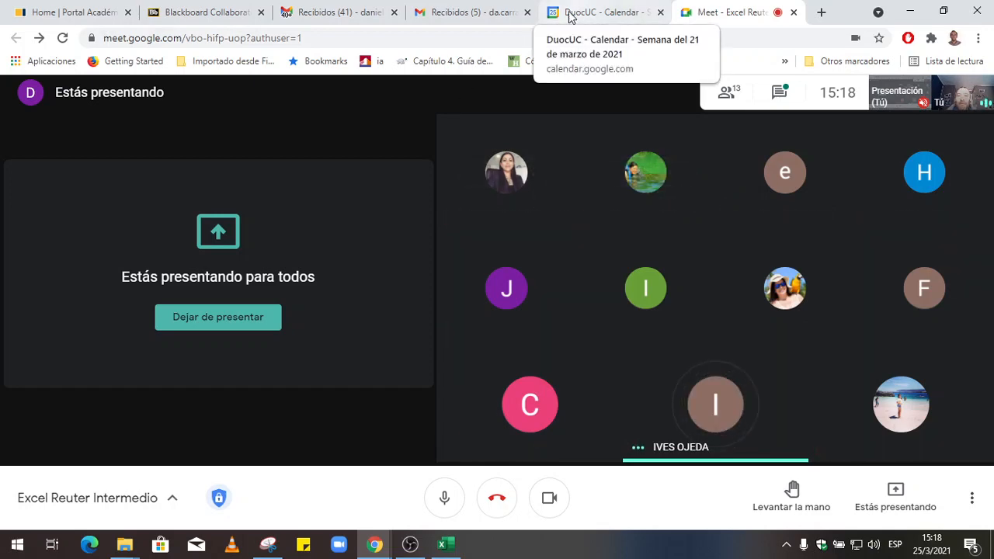
# Return to the Excel workbook and mark task 5 as done with a yellow fill in M11
pyautogui.click(443, 544)
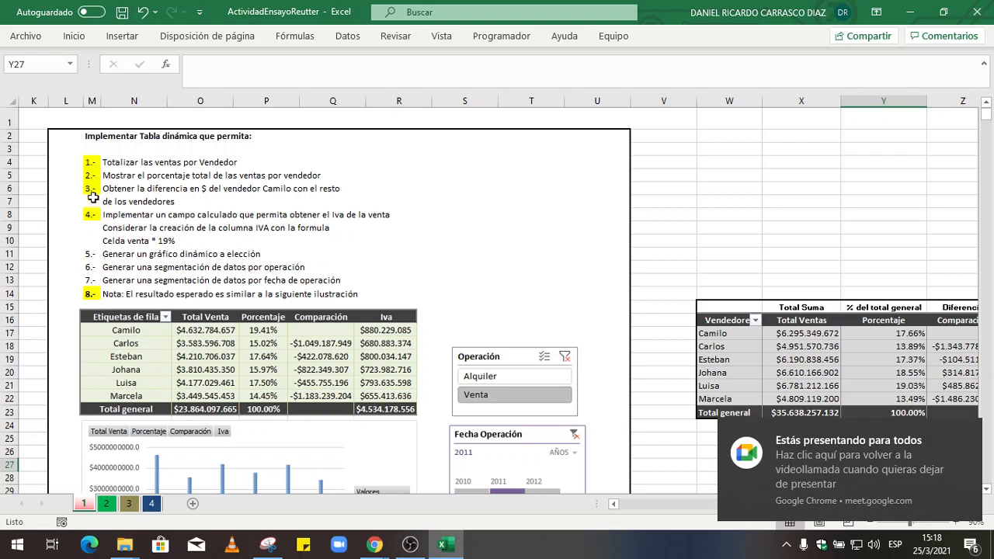
pyautogui.click(814, 254)
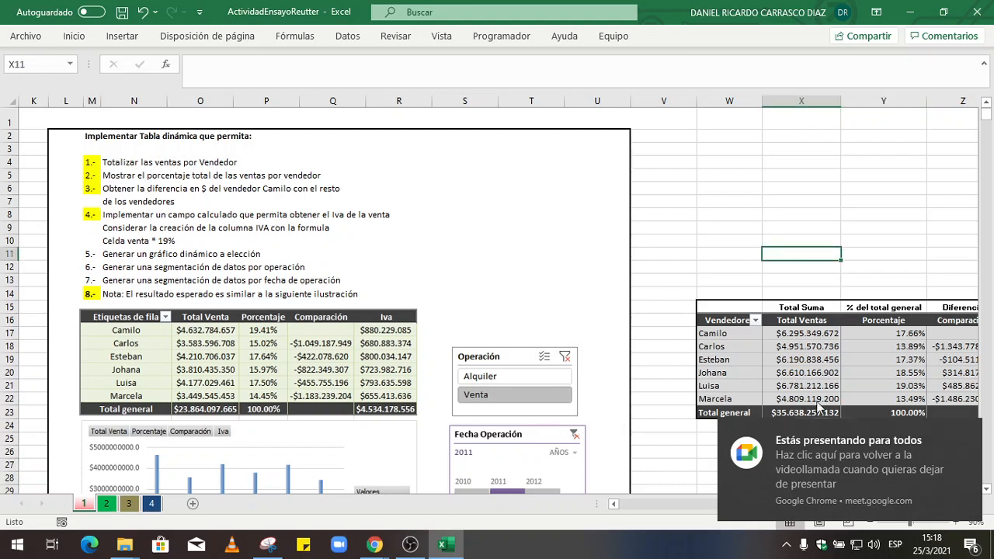
pyautogui.click(93, 251)
pyautogui.click(73, 36)
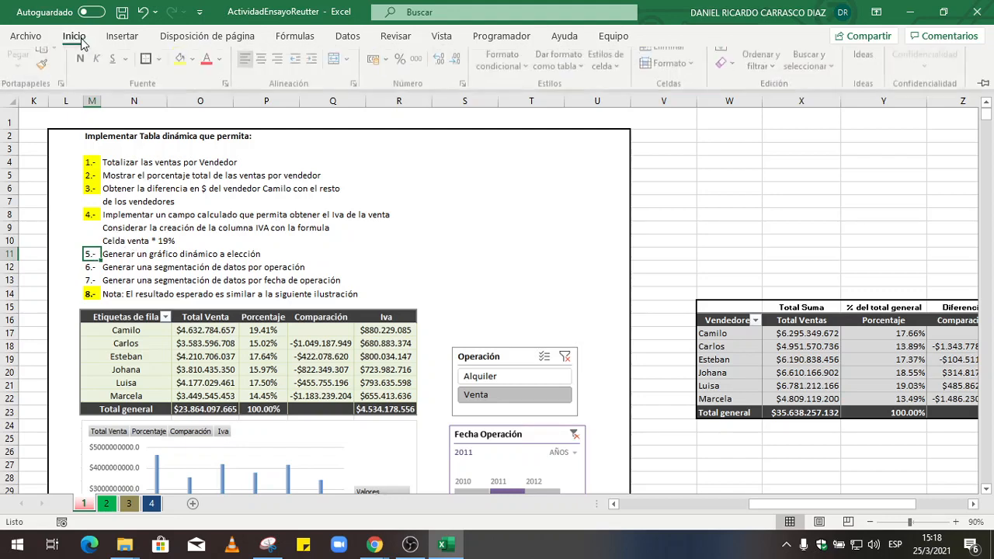
pyautogui.click(184, 87)
# Select a value in the solved pivot table and hide its field list
pyautogui.moveTo(832, 505); pyautogui.dragTo(903, 504)
pyautogui.click(768, 374)
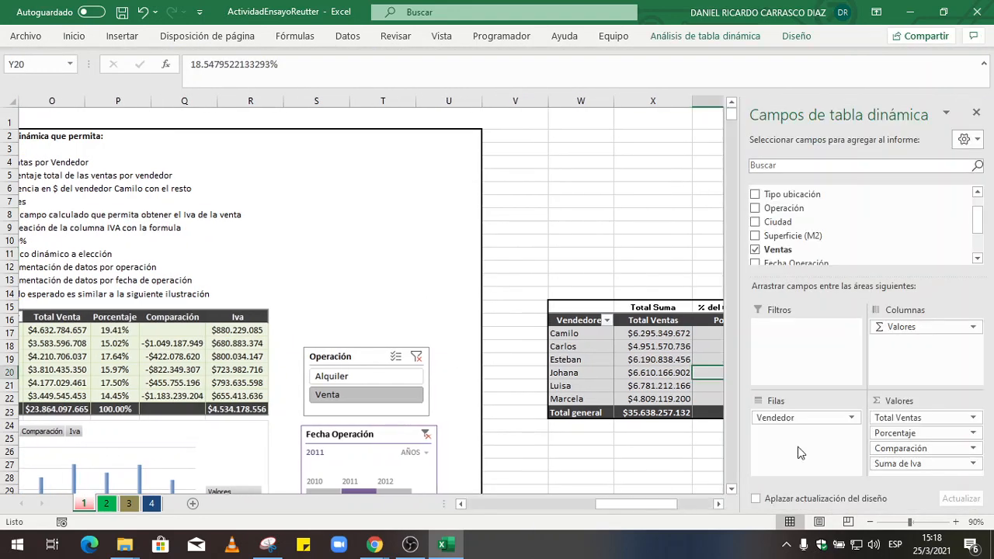
pyautogui.click(633, 399)
pyautogui.moveTo(672, 503); pyautogui.dragTo(709, 503)
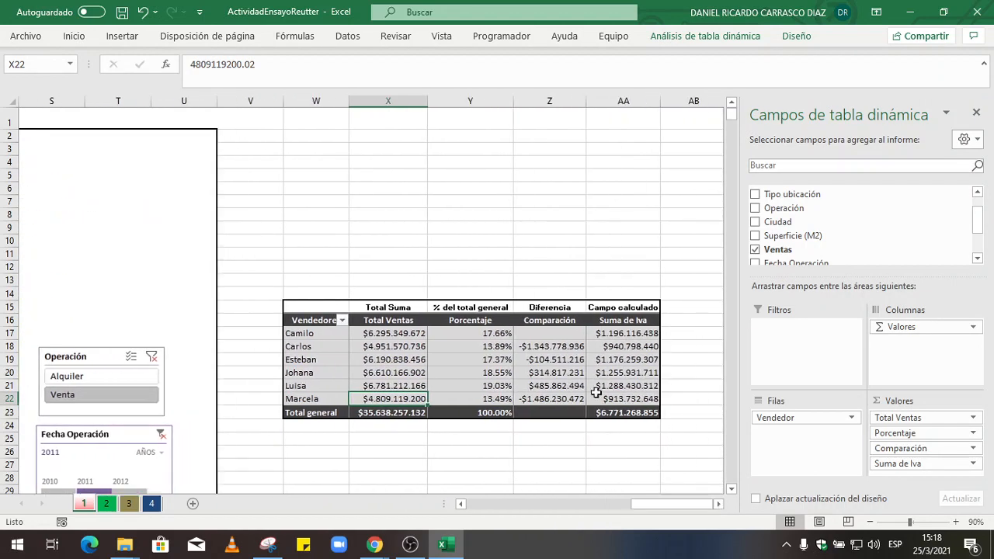
pyautogui.click(976, 113)
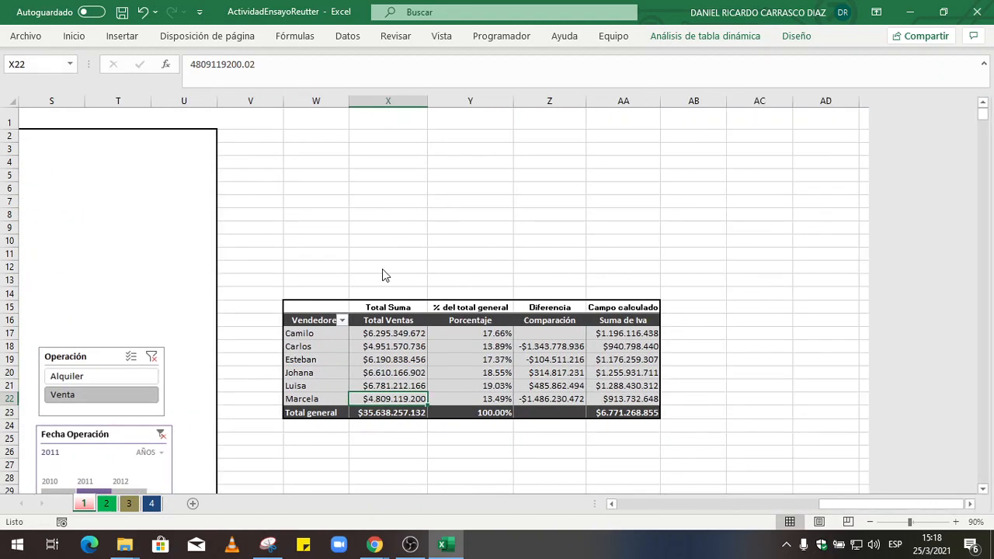
pyautogui.click(506, 372)
pyautogui.click(539, 362)
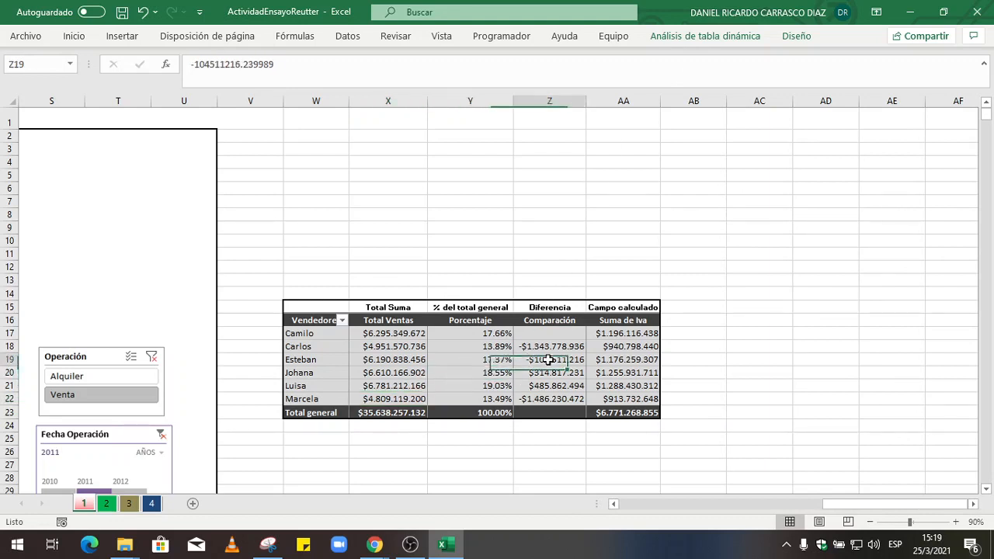
pyautogui.click(622, 358)
pyautogui.click(415, 377)
pyautogui.click(462, 370)
pyautogui.click(546, 370)
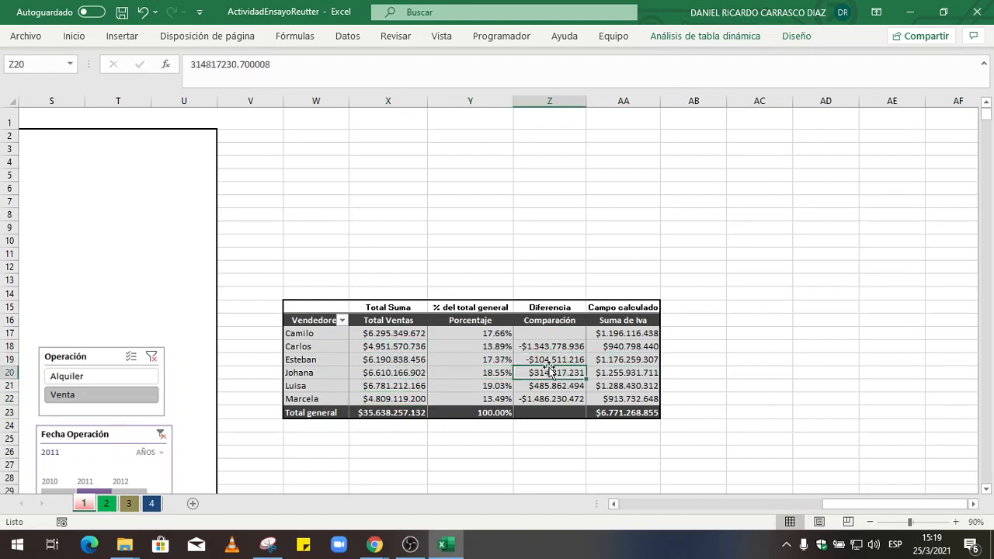
# Insert a 3D clustered column pivot chart (Columna agrupada 3D) from the vendor pivot table
pyautogui.click(604, 370)
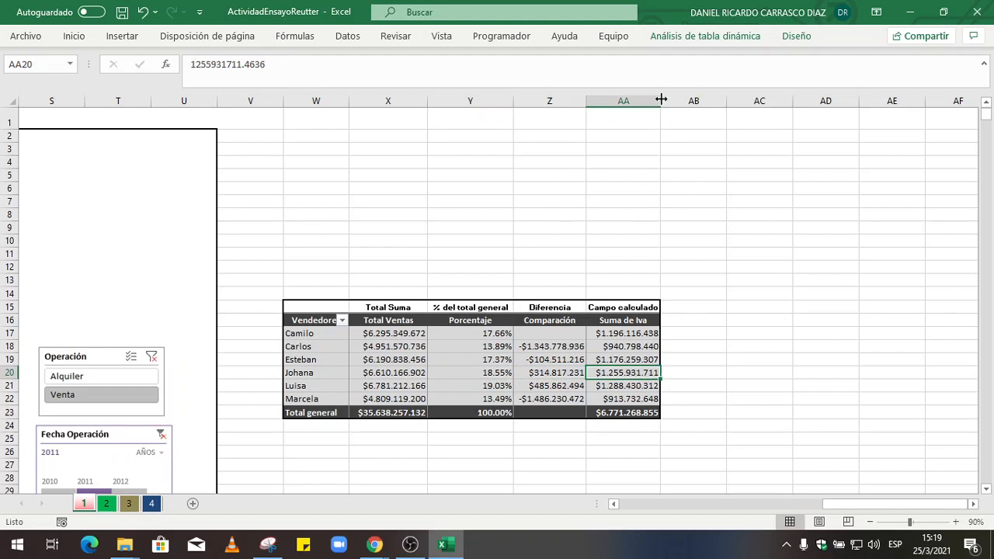
pyautogui.click(713, 37)
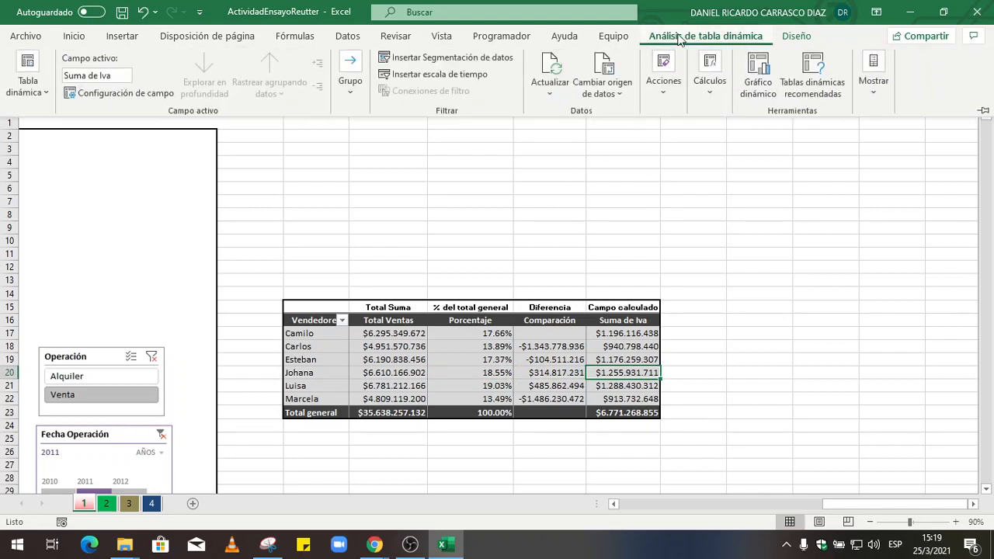
pyautogui.click(764, 81)
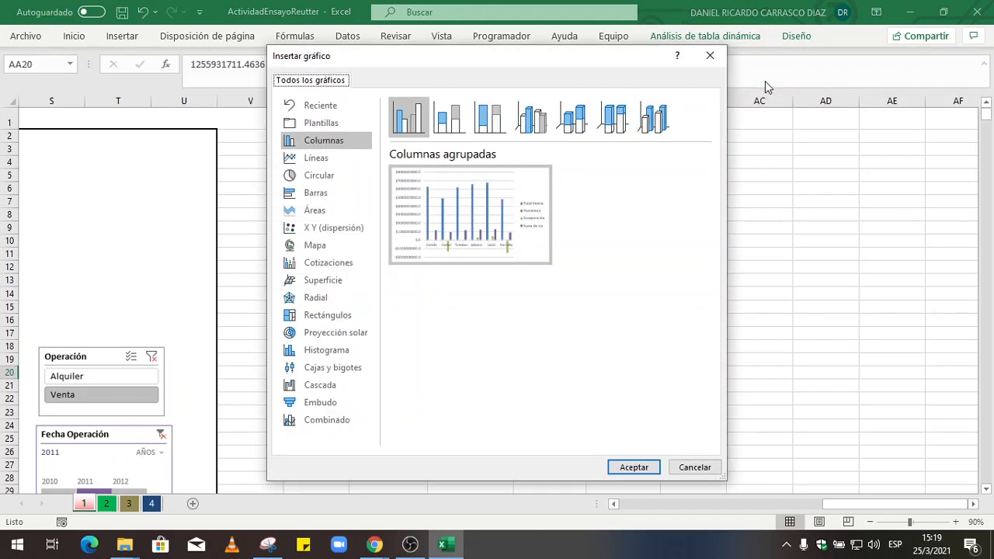
pyautogui.click(448, 126)
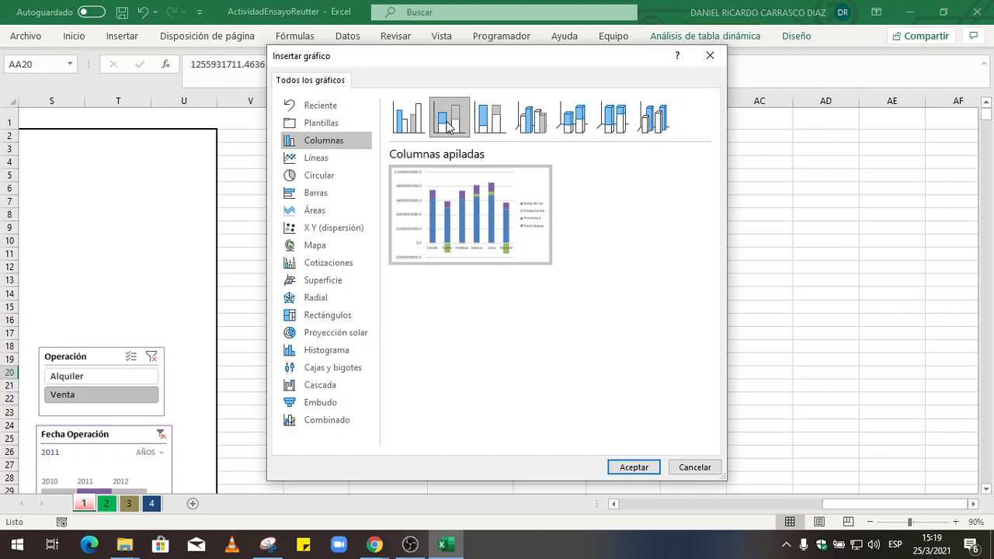
pyautogui.click(490, 126)
pyautogui.click(530, 127)
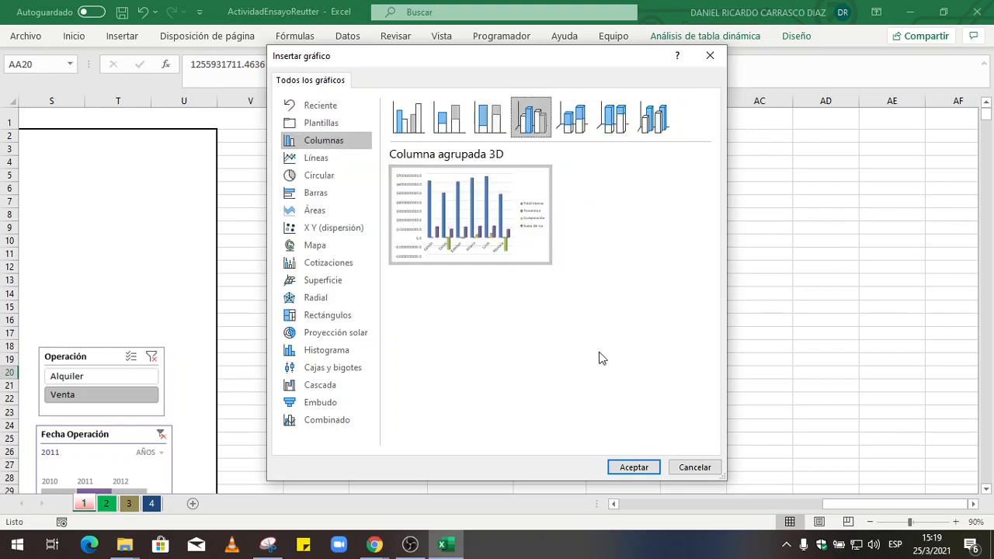
pyautogui.click(634, 468)
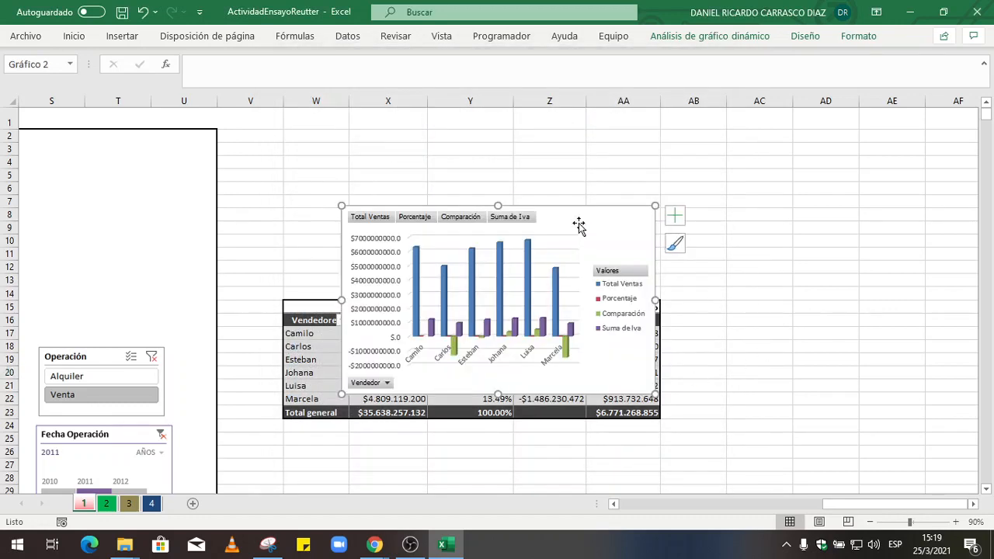
# Move the pivot chart directly above the pivot table and insert two rows above row 1
pyautogui.moveTo(577, 222); pyautogui.dragTo(544, 125)
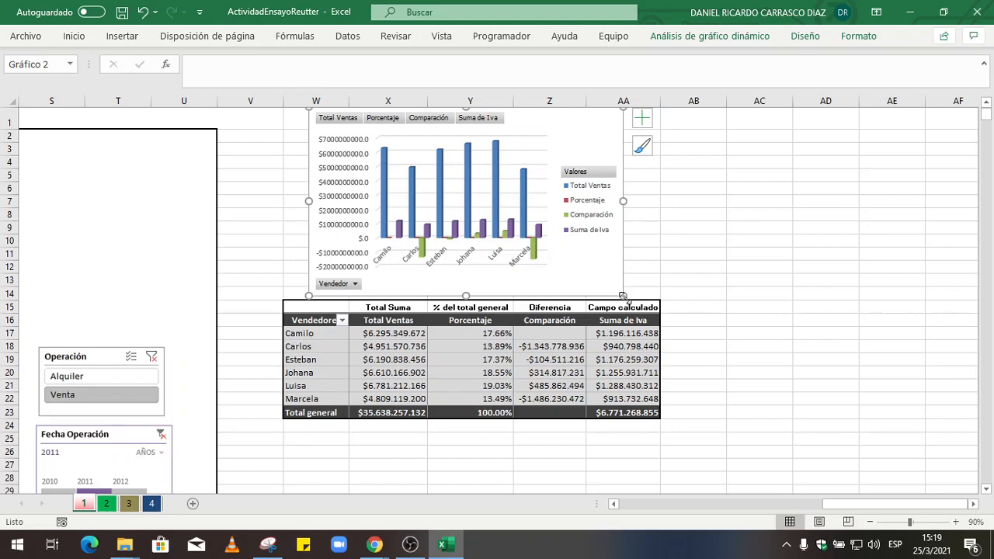
pyautogui.rightClick(16, 122)
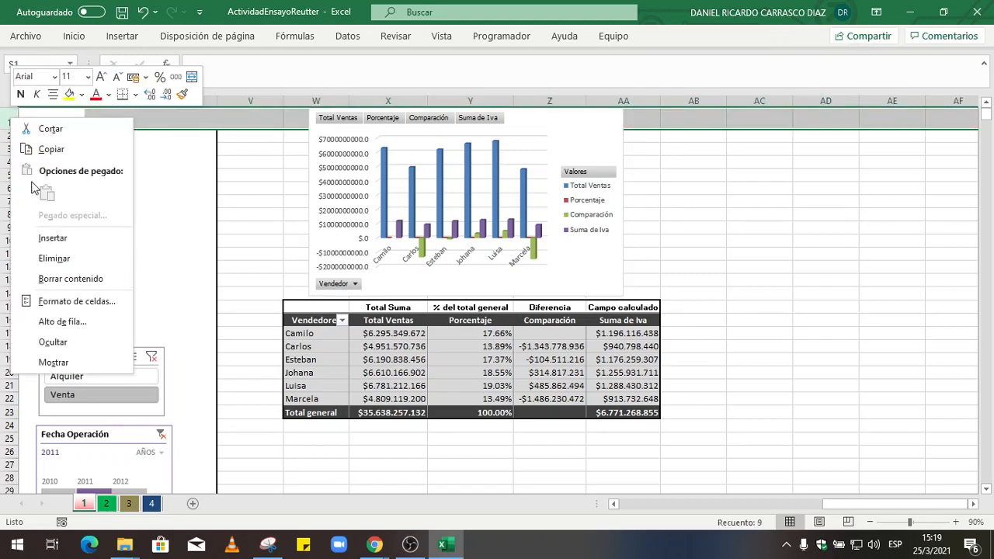
pyautogui.click(48, 237)
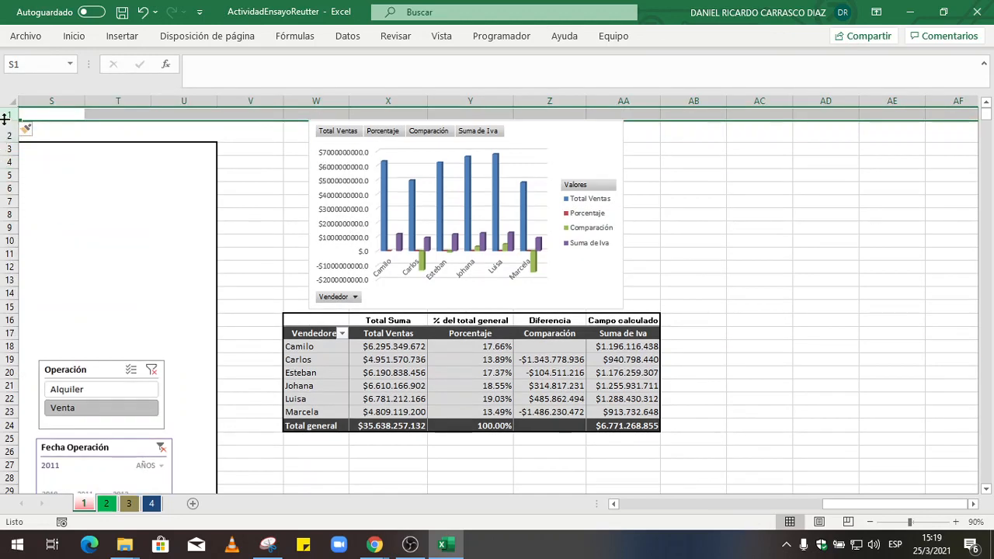
pyautogui.rightClick(5, 118)
pyautogui.click(48, 233)
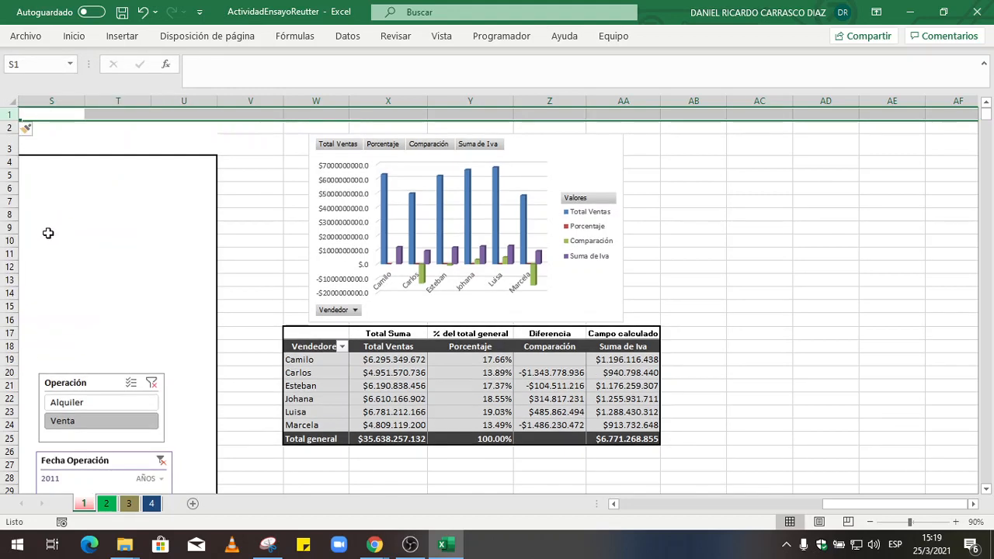
# Enlarge the pivot chart from its upper-right corner to reach row 1 and nearly the end of column AA
pyautogui.click(627, 159)
pyautogui.click(589, 161)
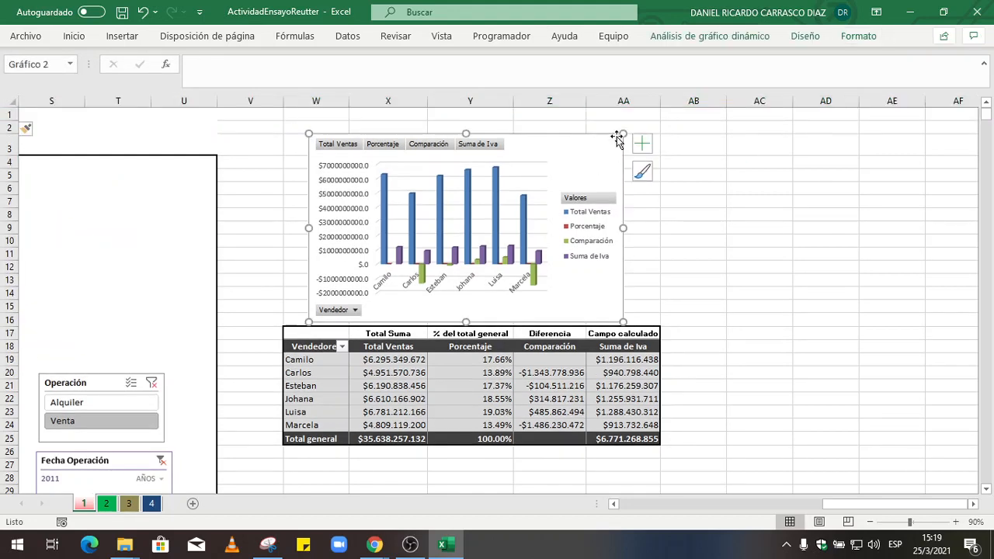
pyautogui.moveTo(623, 133); pyautogui.dragTo(651, 114)
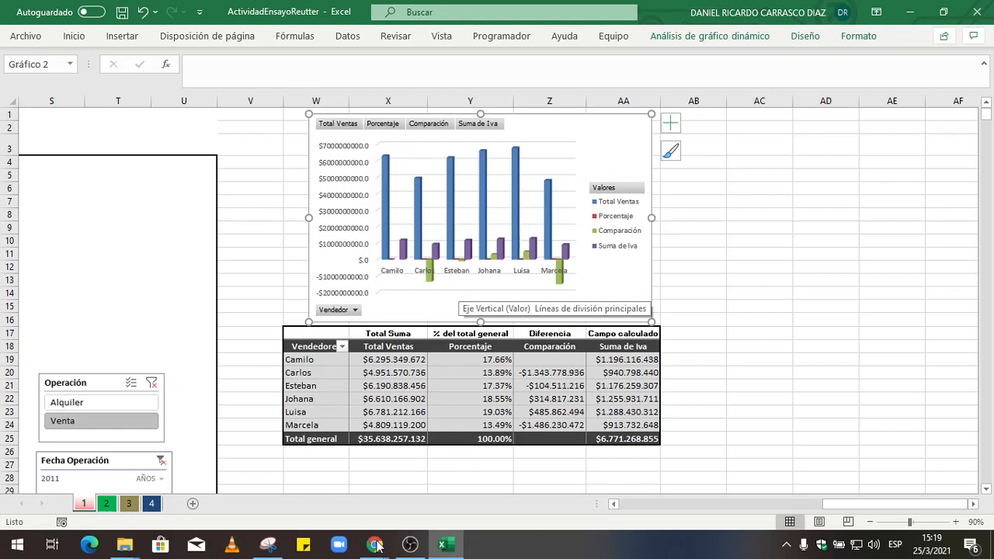
# Switch to the Google Meet call in Chrome and admit the participant asking to join
pyautogui.moveTo(374, 544)
pyautogui.click(339, 490)
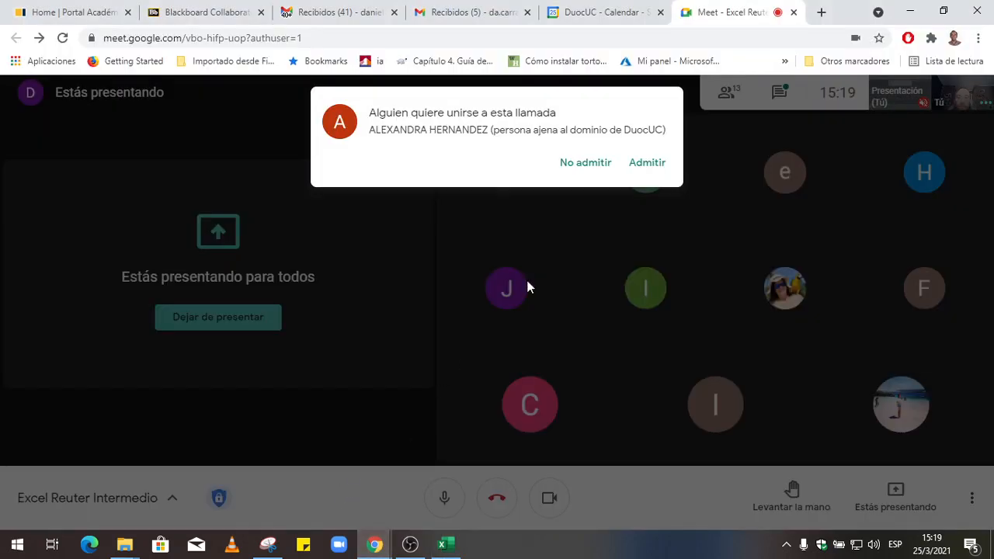
pyautogui.click(653, 165)
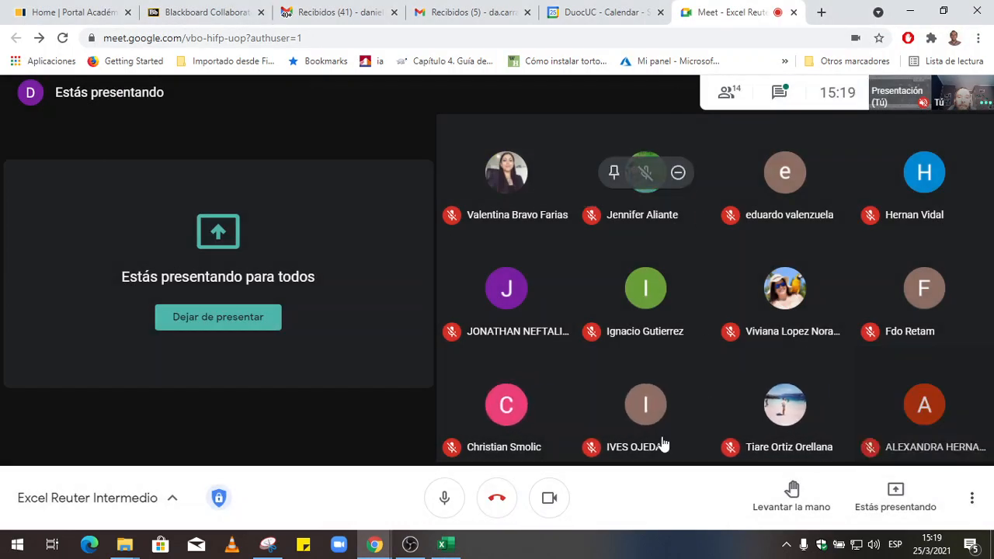
# Return to the Excel workbook and apply the second chart style, with hatched columns, to the pivot chart
pyautogui.click(442, 544)
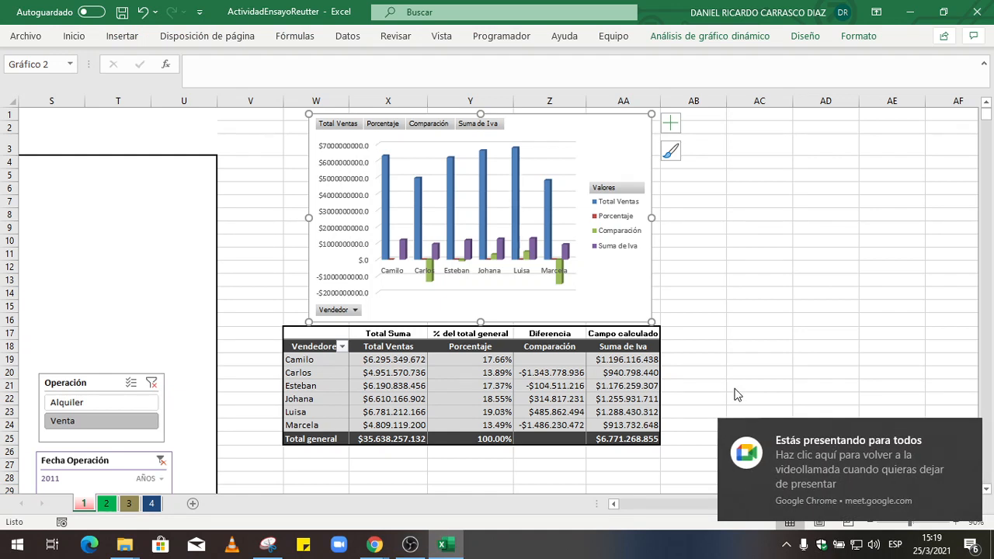
pyautogui.click(806, 38)
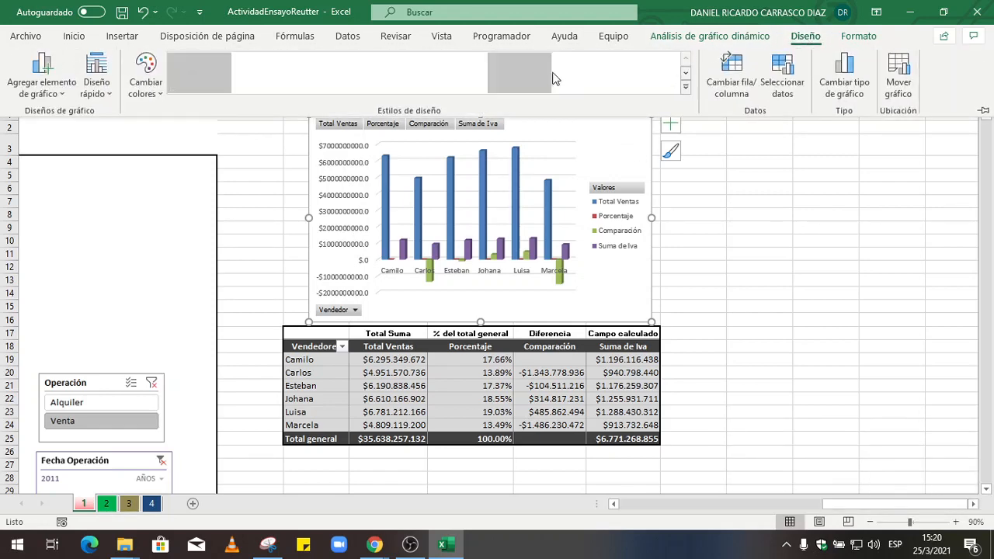
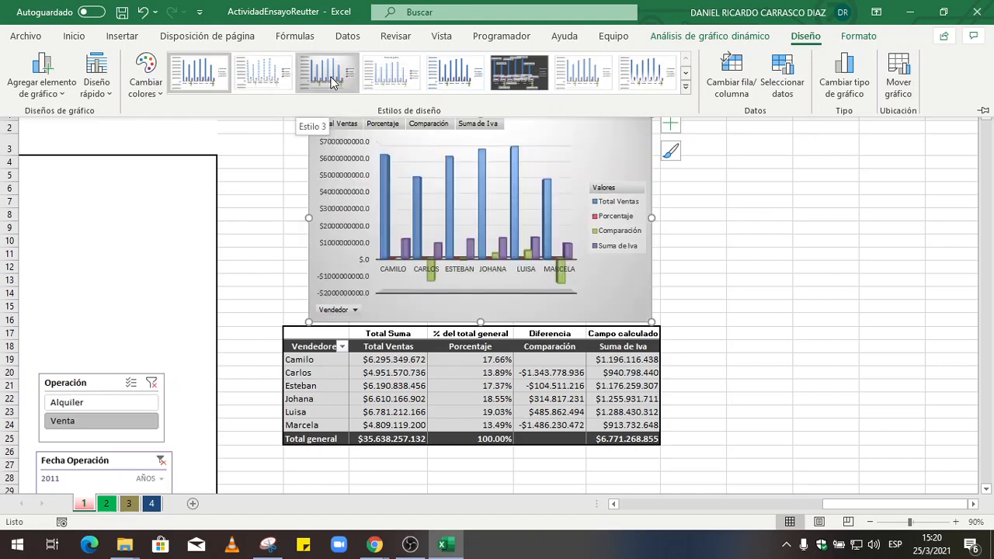
pyautogui.click(272, 86)
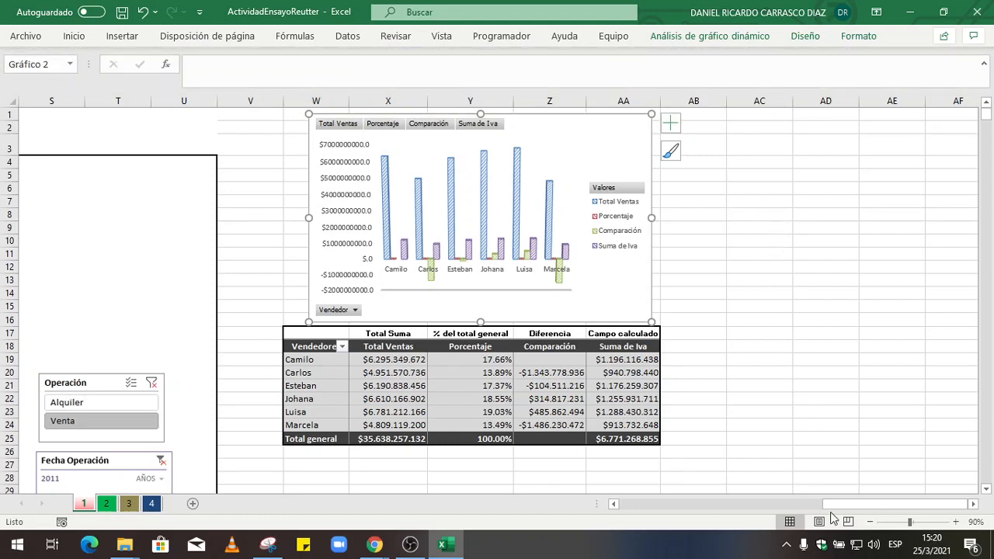
# Insert one more row above row 1 and stretch the pivot chart's upper-left corner to cell W1
pyautogui.rightClick(13, 115)
pyautogui.click(62, 230)
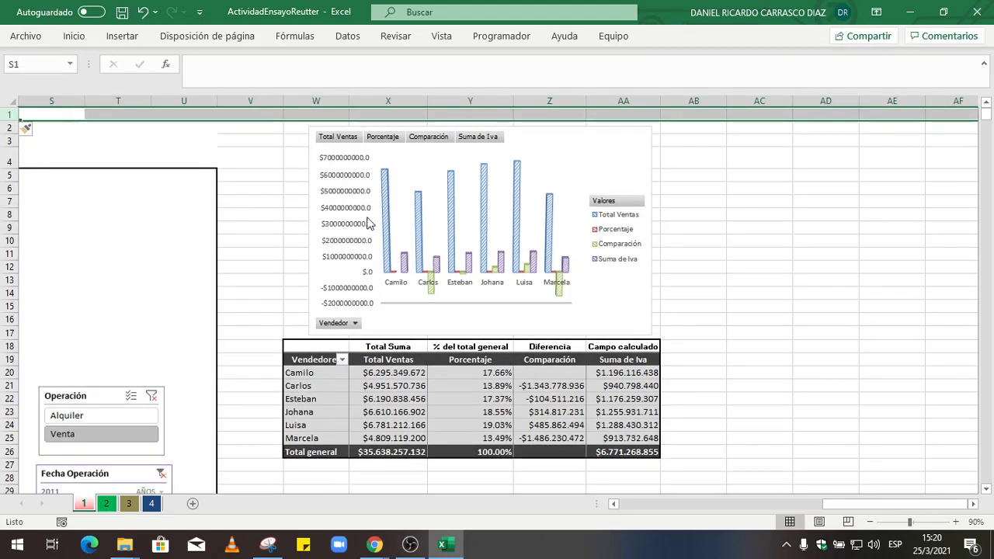
pyautogui.click(564, 157)
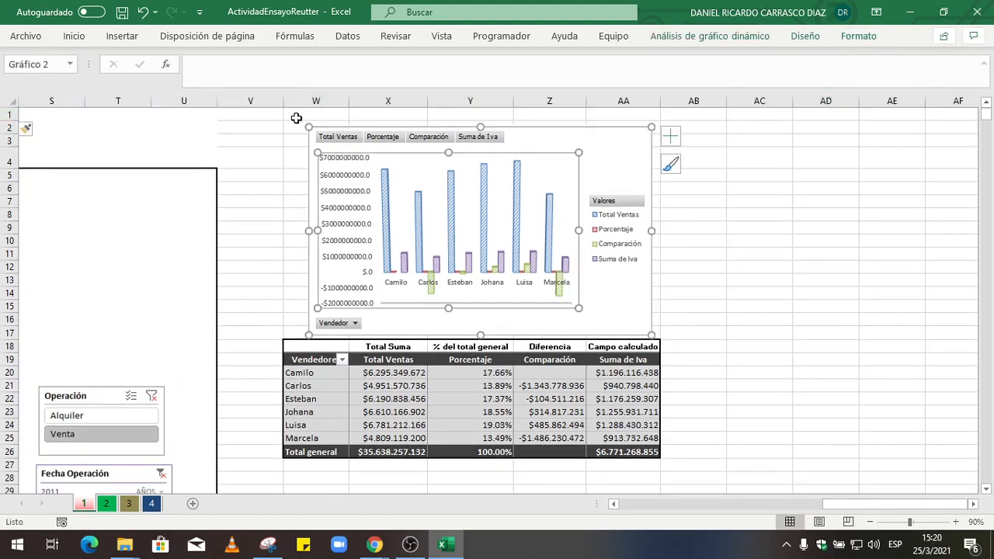
pyautogui.click(611, 135)
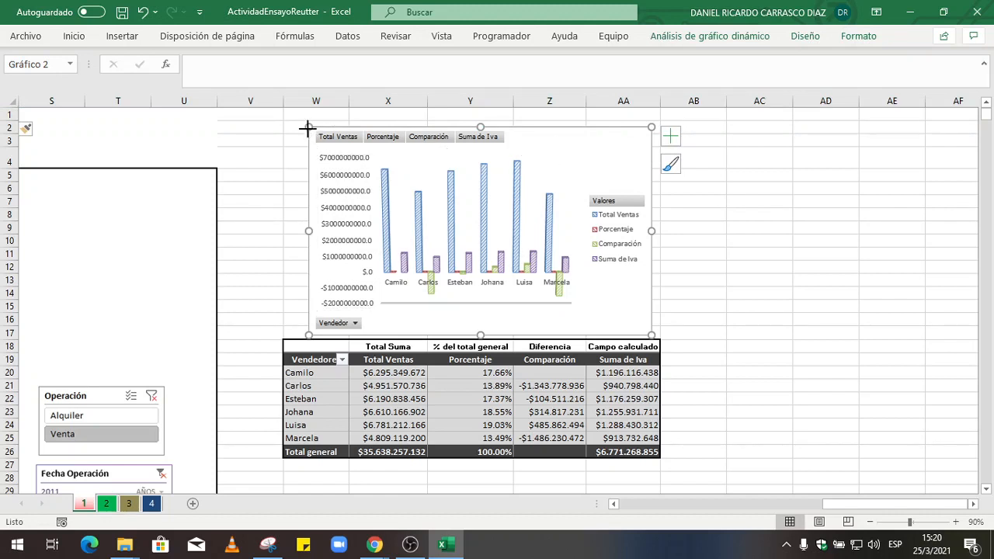
pyautogui.moveTo(308, 127); pyautogui.dragTo(288, 113)
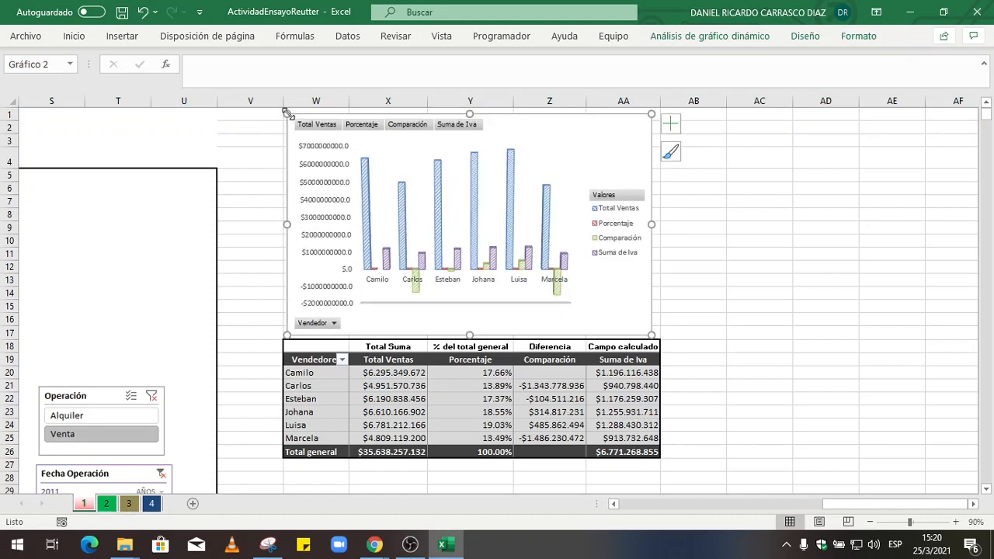
# Shift the pivot chart's plot area slightly upwards inside the chart
pyautogui.click(574, 138)
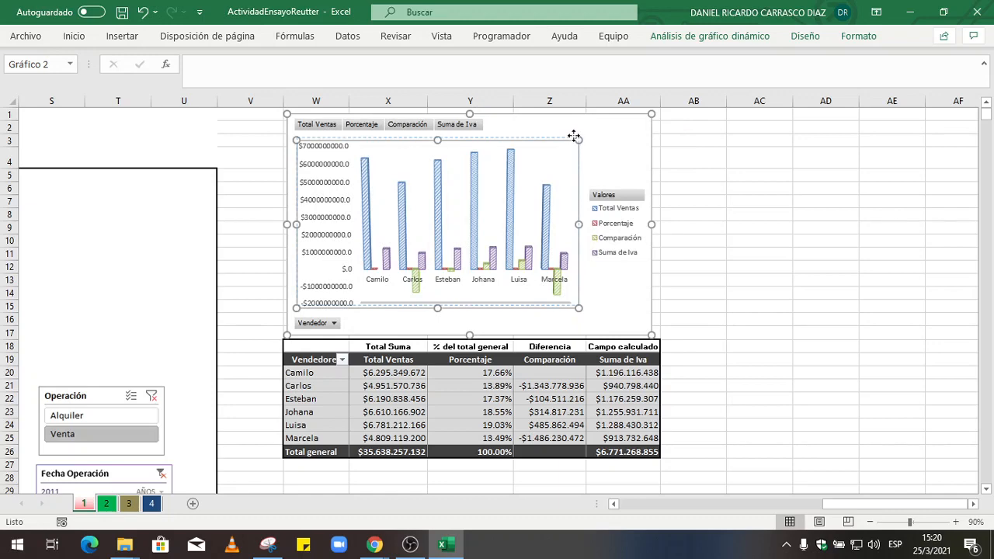
pyautogui.moveTo(574, 138); pyautogui.dragTo(578, 134)
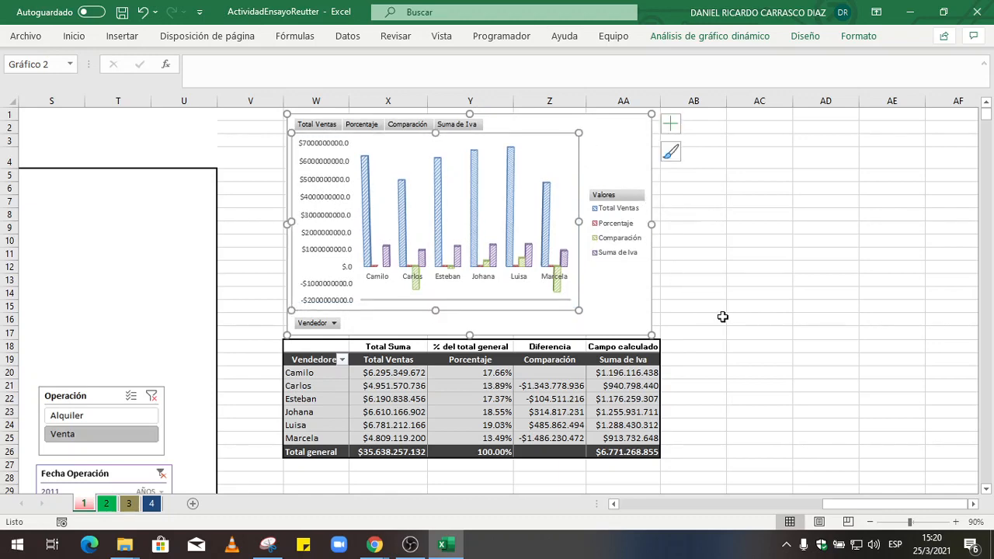
# Review the slicer tasks 6 and 7 with the sample slicers, and return to the solved pivot table
pyautogui.moveTo(829, 503); pyautogui.dragTo(727, 504)
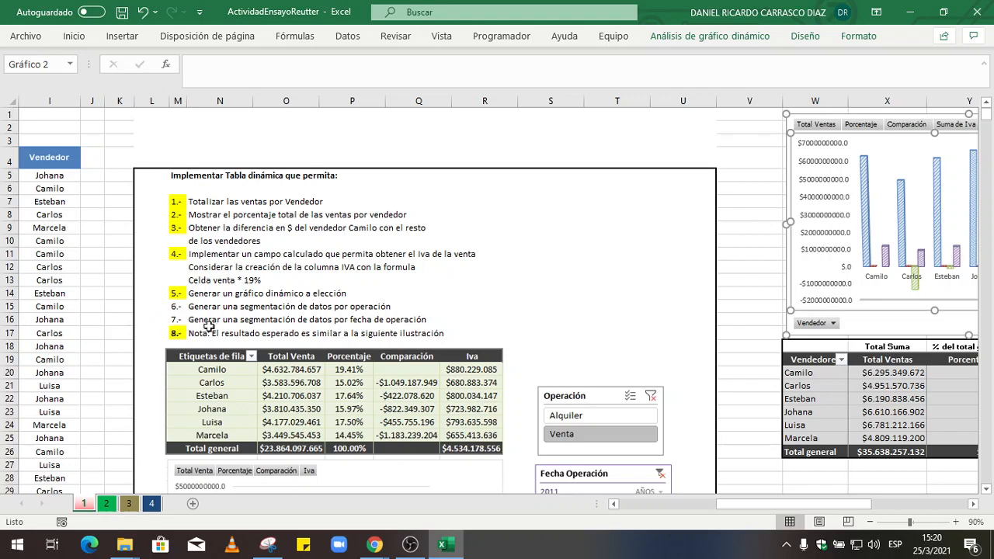
pyautogui.scroll(-3, 779, 322)
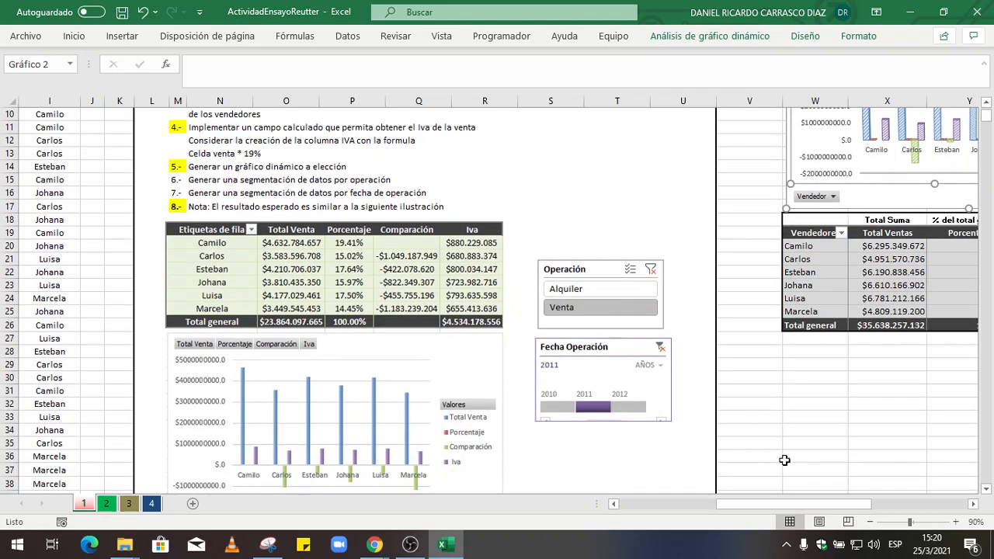
pyautogui.moveTo(815, 503); pyautogui.dragTo(916, 503)
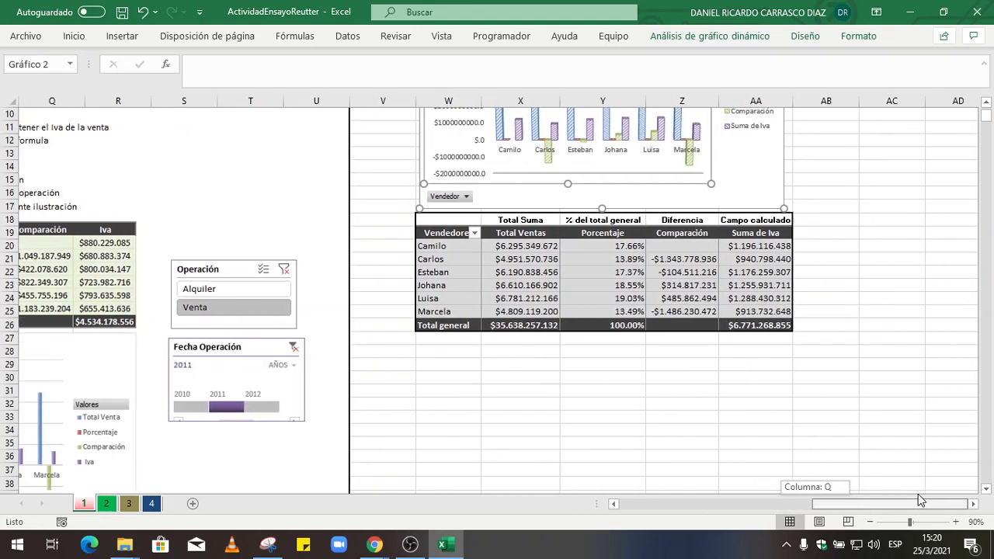
# Insert a slicer for the Operación field from the solved pivot table
pyautogui.click(683, 272)
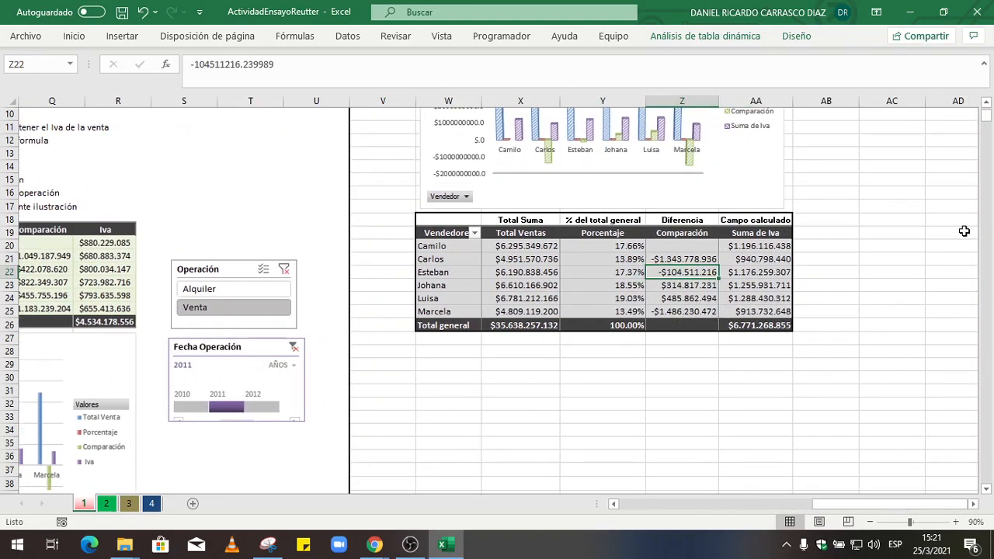
pyautogui.click(985, 109)
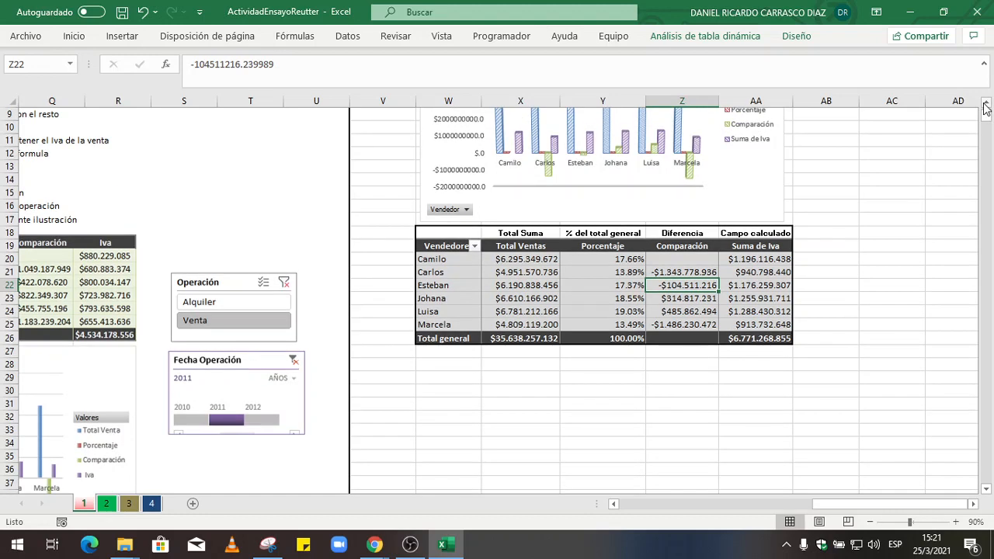
pyautogui.click(985, 109)
pyautogui.click(985, 109)
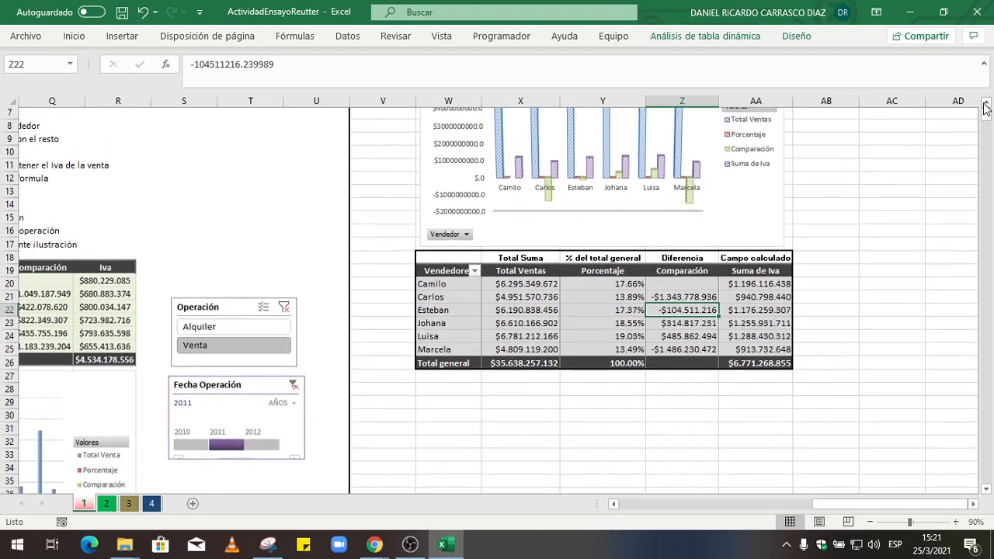
pyautogui.click(985, 109)
pyautogui.click(985, 108)
pyautogui.click(985, 109)
pyautogui.click(985, 109)
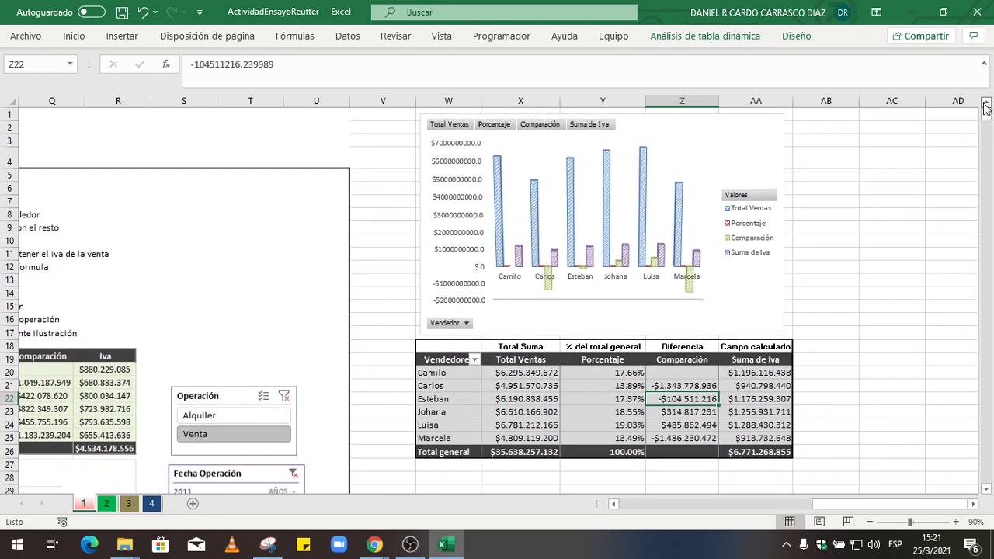
pyautogui.click(701, 39)
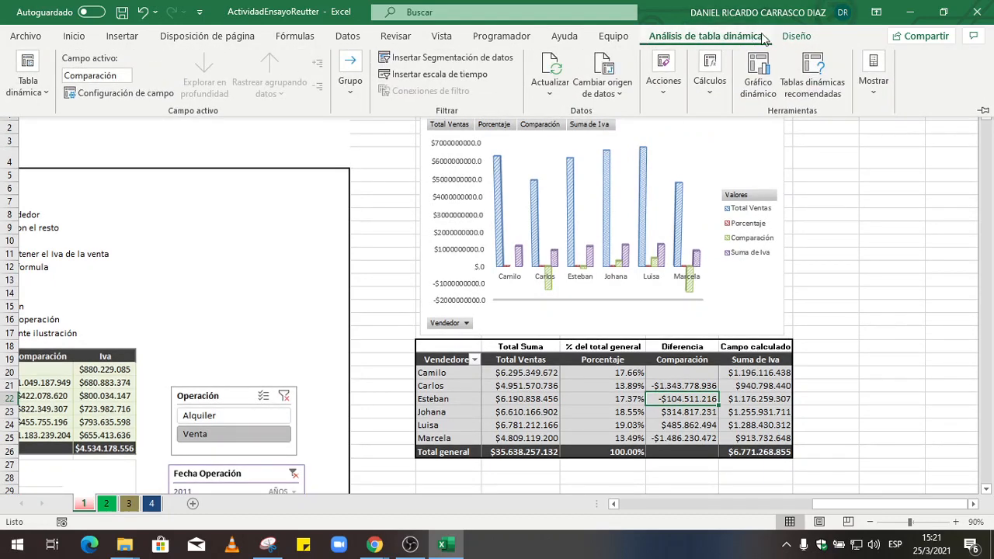
pyautogui.click(466, 58)
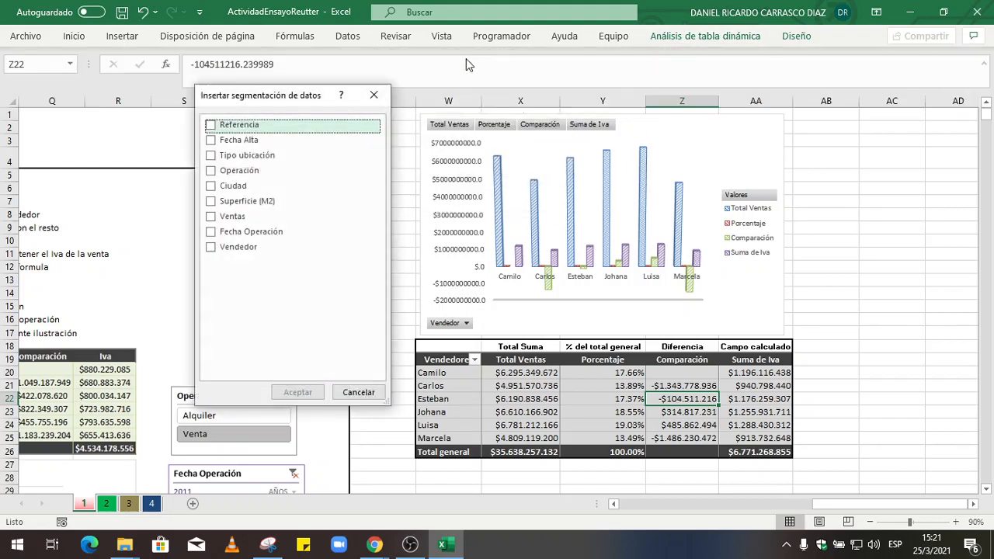
pyautogui.click(211, 171)
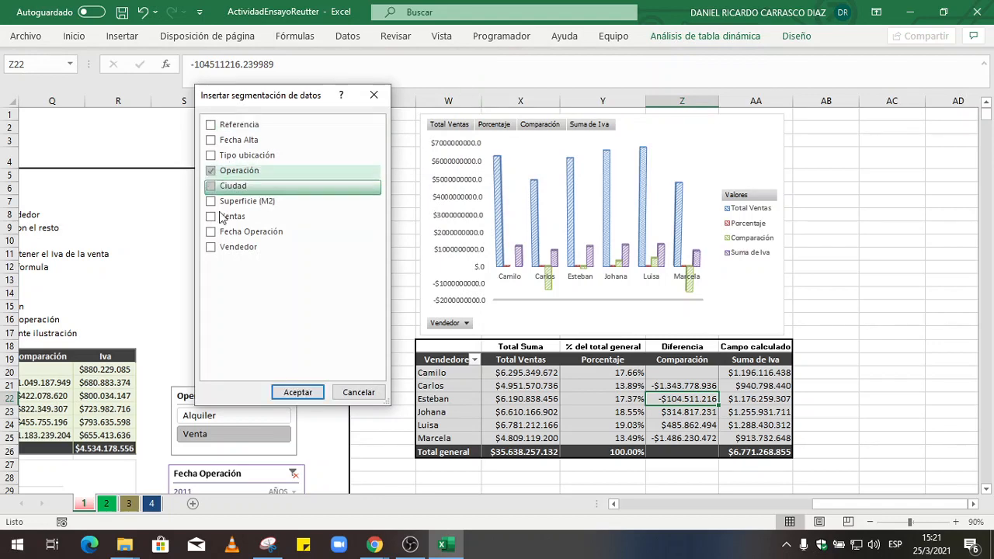
pyautogui.click(295, 392)
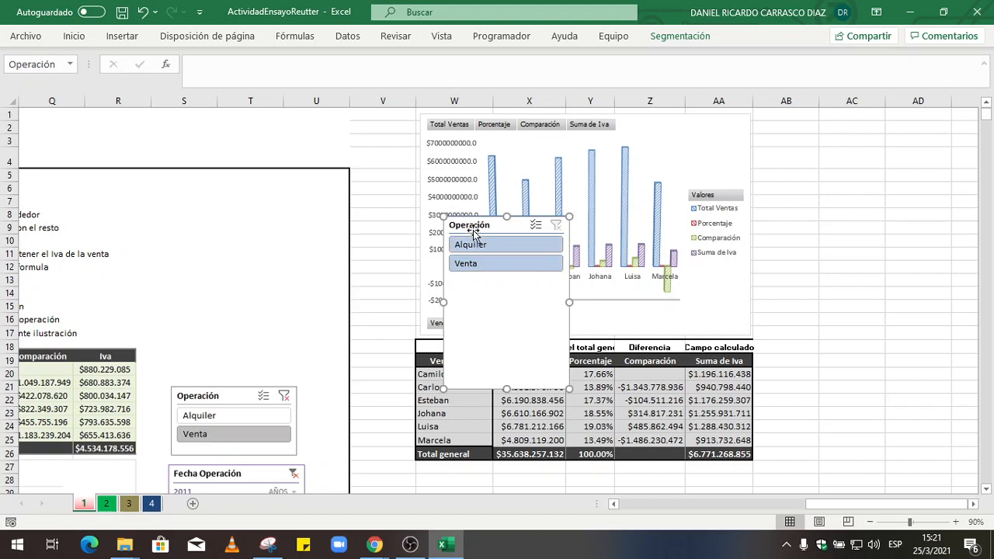
# Move the new Operación slicer beside the pivot chart over columns AB to AD and shorten it to about 3.16 cm high
pyautogui.moveTo(472, 224); pyautogui.dragTo(811, 135)
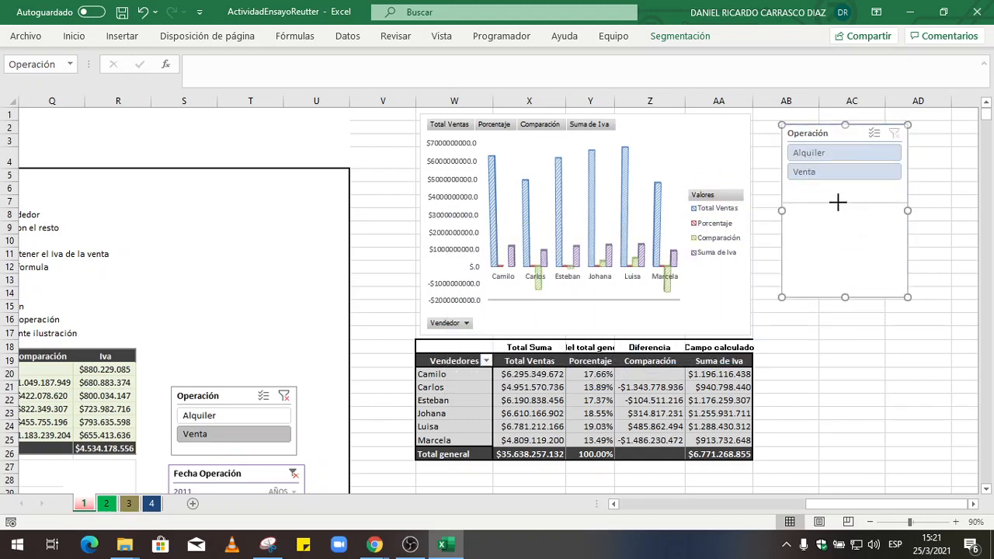
pyautogui.moveTo(839, 205); pyautogui.dragTo(858, 210)
pyautogui.moveTo(855, 134); pyautogui.dragTo(873, 191)
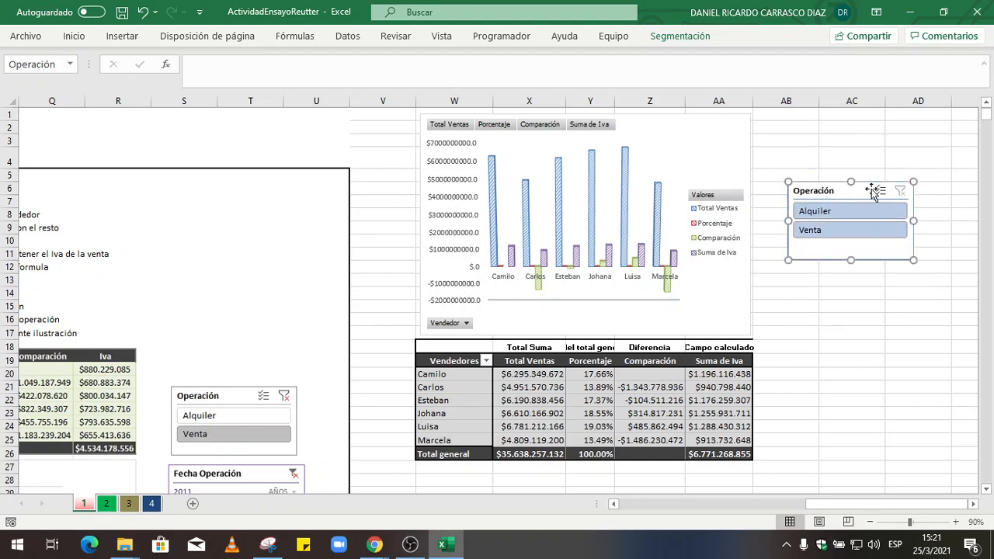
# Apply the light grey style to the new Operación slicer, widen column AA slightly and nudge the slicer down
pyautogui.click(692, 39)
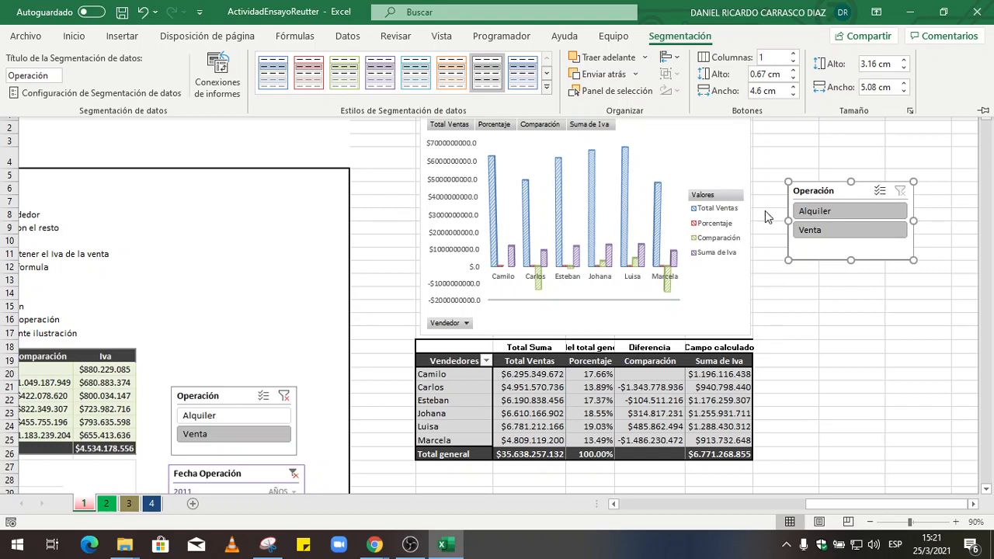
pyautogui.click(783, 162)
pyautogui.moveTo(757, 103); pyautogui.dragTo(766, 103)
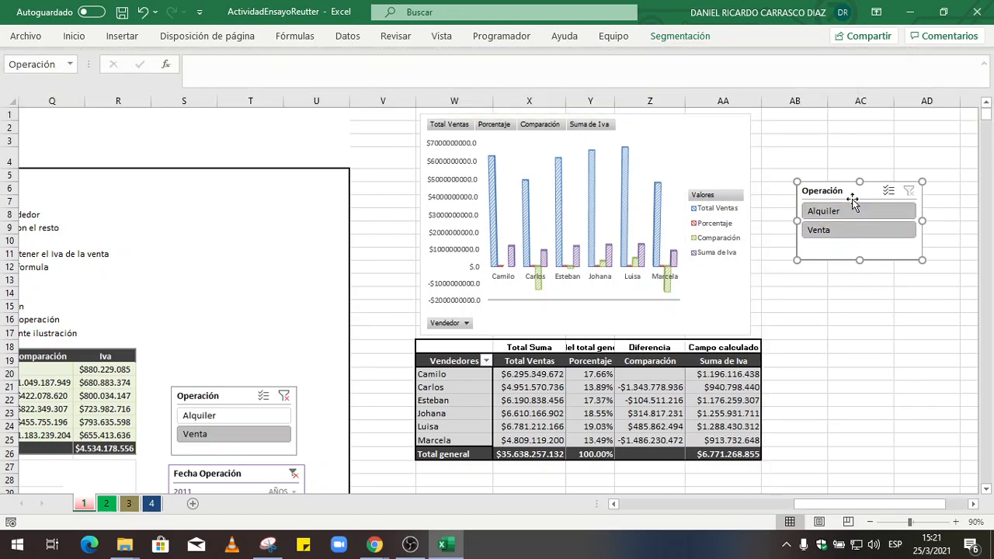
pyautogui.moveTo(849, 200); pyautogui.dragTo(843, 210)
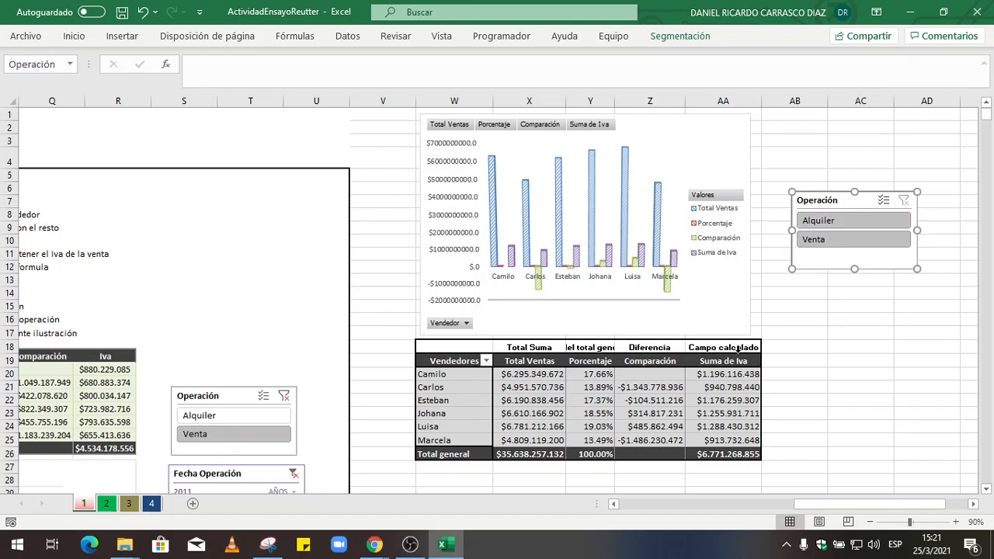
# Insert a timeline for the Fecha Operación field from the solved pivot table
pyautogui.click(681, 398)
pyautogui.click(599, 398)
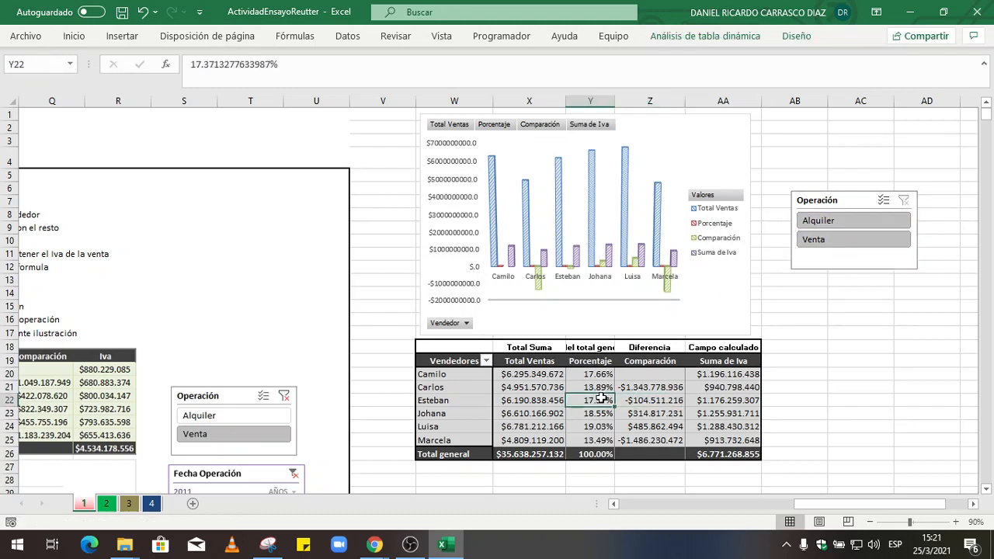
pyautogui.click(637, 402)
pyautogui.click(703, 404)
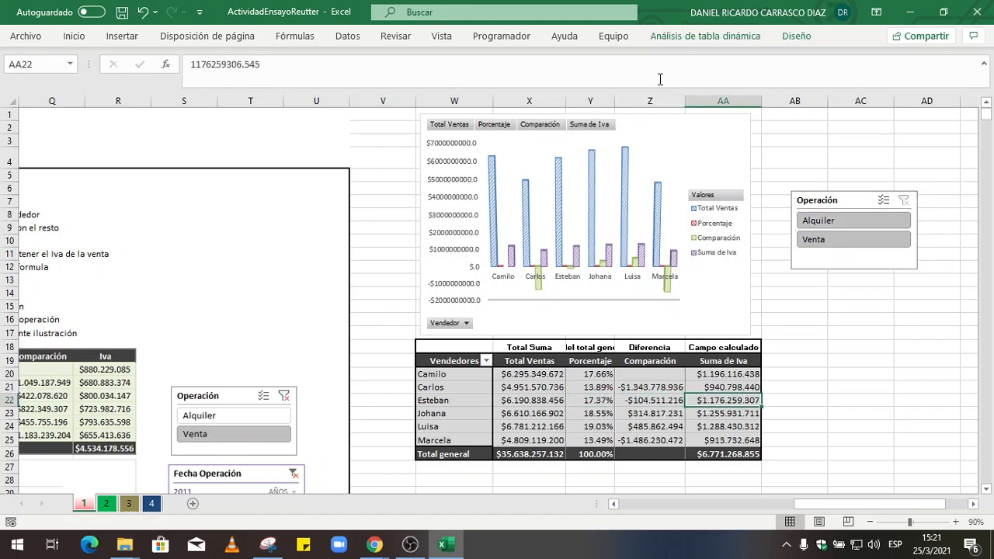
pyautogui.click(707, 36)
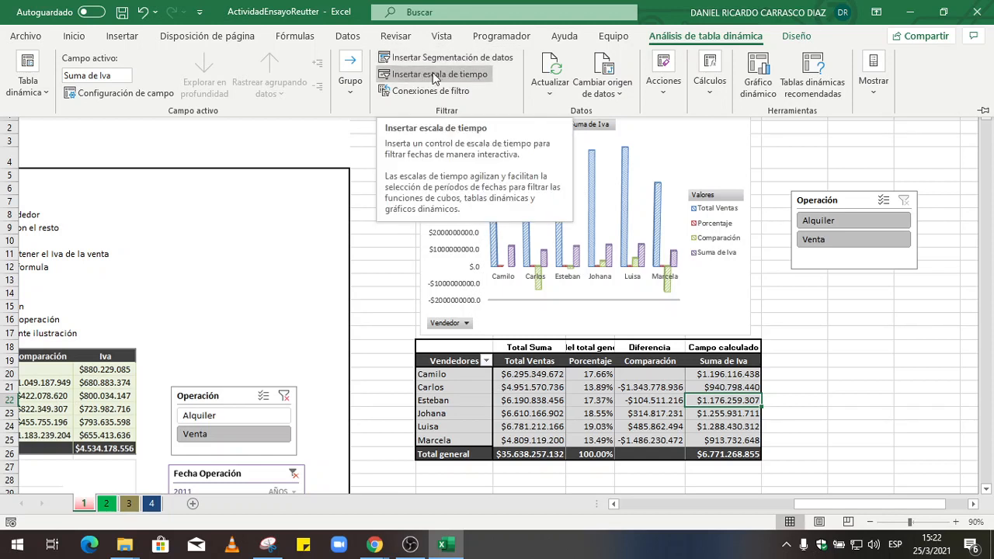
pyautogui.click(453, 74)
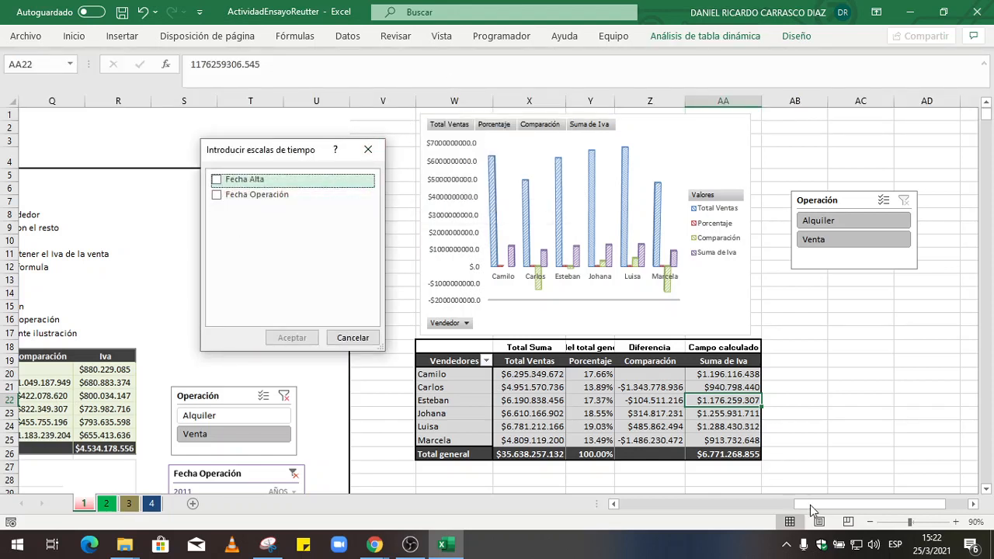
pyautogui.click(222, 198)
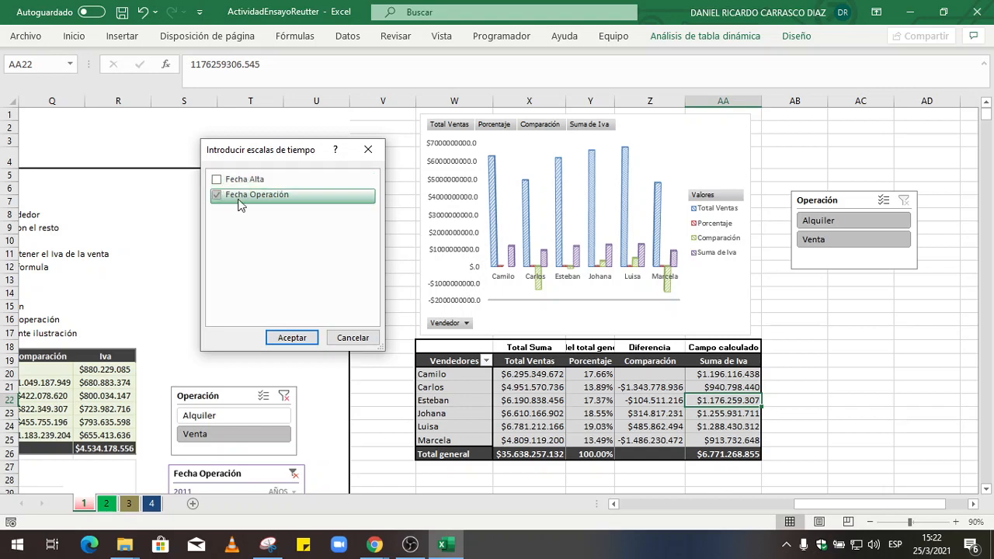
pyautogui.click(292, 338)
pyautogui.click(533, 318)
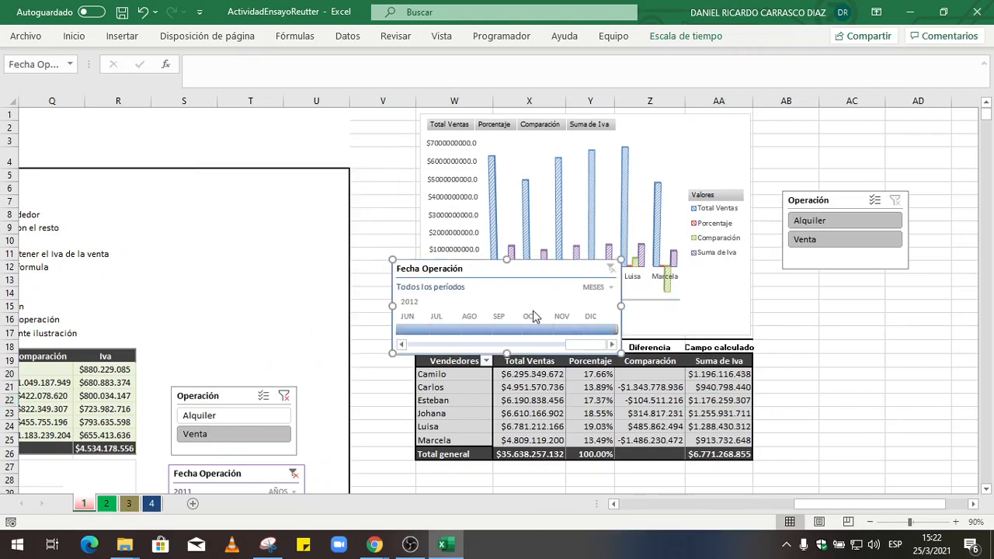
# Move the new Fecha Operación timeline below the new Operación slicer and set its time level to AÑOS
pyautogui.moveTo(489, 271); pyautogui.dragTo(852, 306)
pyautogui.moveTo(926, 504); pyautogui.dragTo(939, 503)
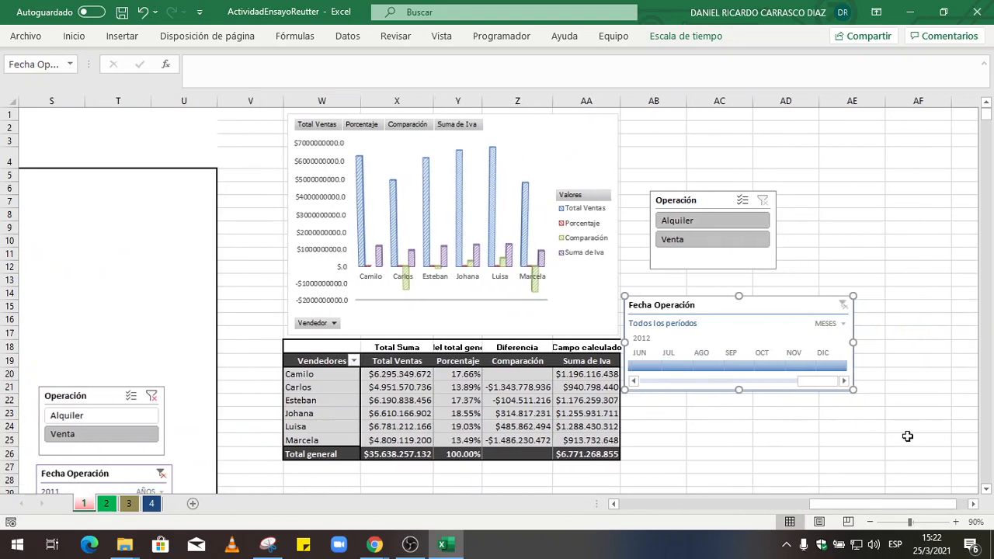
pyautogui.click(835, 325)
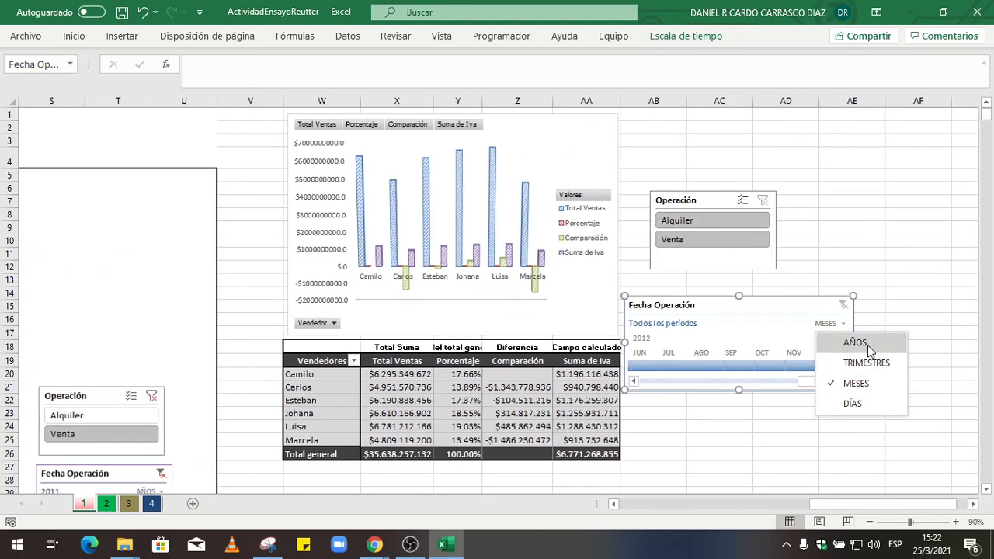
pyautogui.click(856, 343)
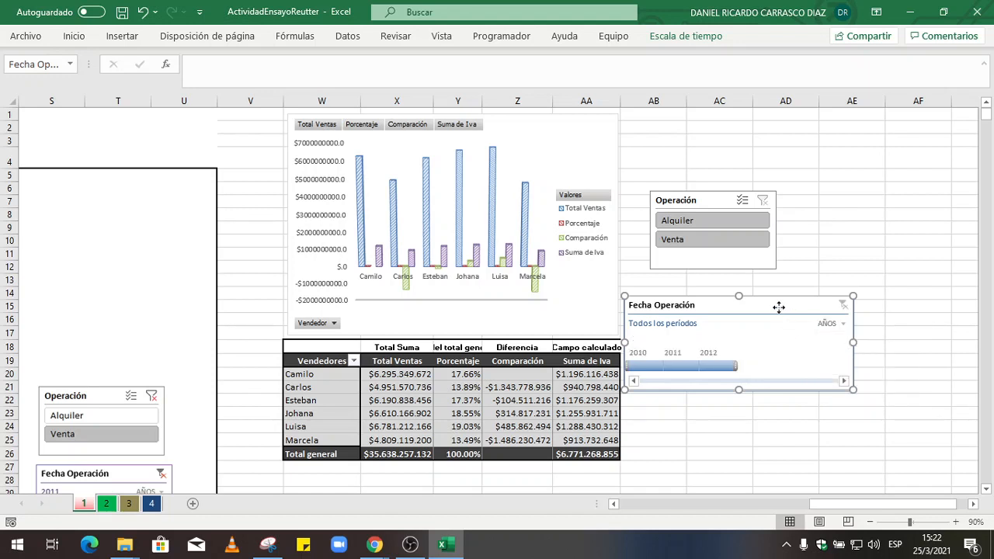
# Resize the new Fecha Operación timeline to about 3.95 cm high by 5.96 cm wide and align it under the Operación slicer
pyautogui.moveTo(779, 309); pyautogui.dragTo(793, 303)
pyautogui.moveTo(865, 334); pyautogui.dragTo(771, 342)
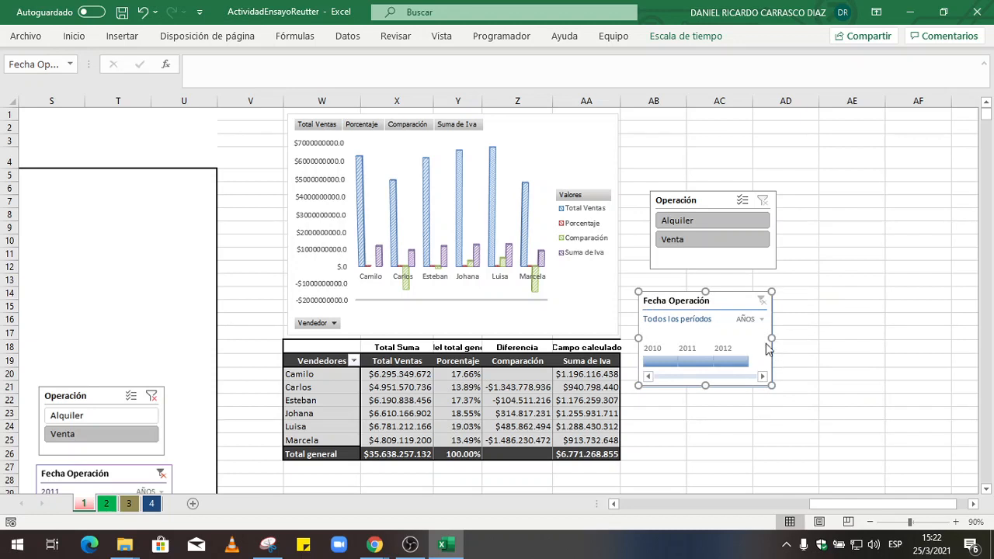
pyautogui.moveTo(723, 302); pyautogui.dragTo(732, 296)
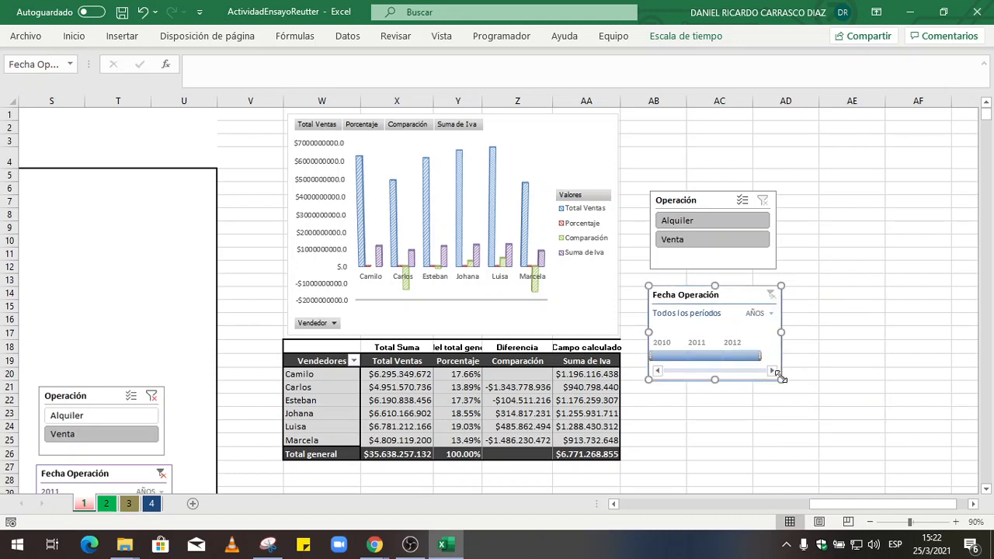
pyautogui.moveTo(781, 379); pyautogui.dragTo(795, 384)
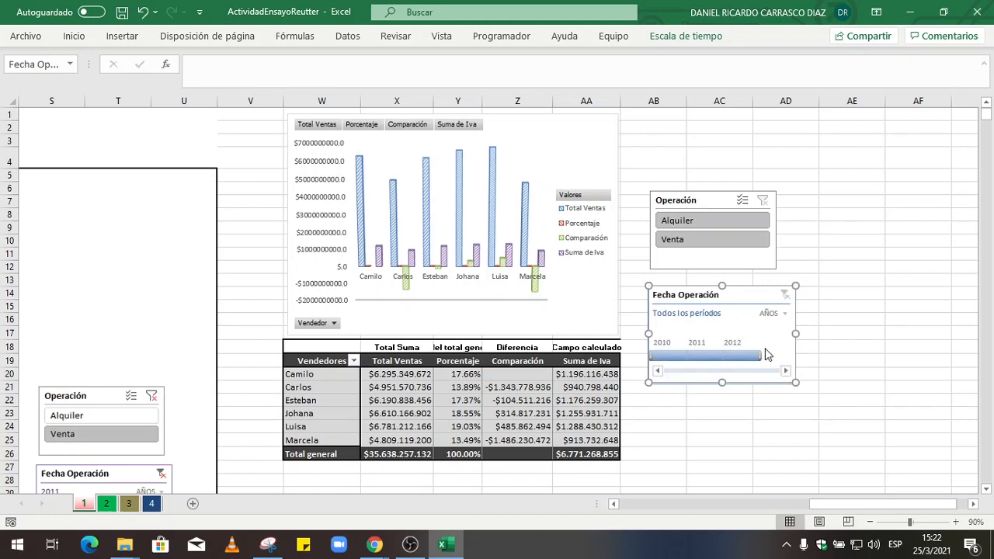
pyautogui.moveTo(740, 295); pyautogui.dragTo(737, 296)
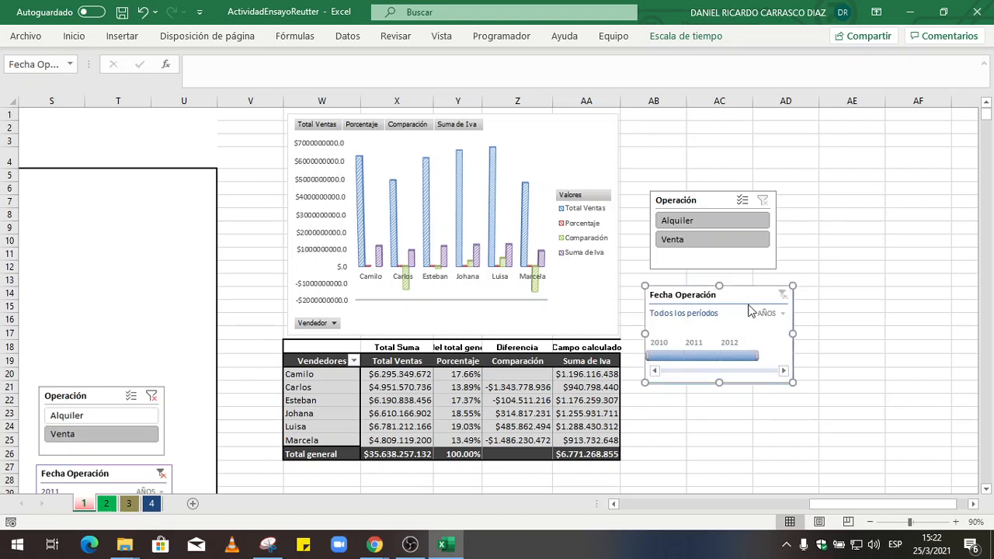
# Apply the dark orange timeline style to the new Fecha Operación timeline
pyautogui.click(697, 39)
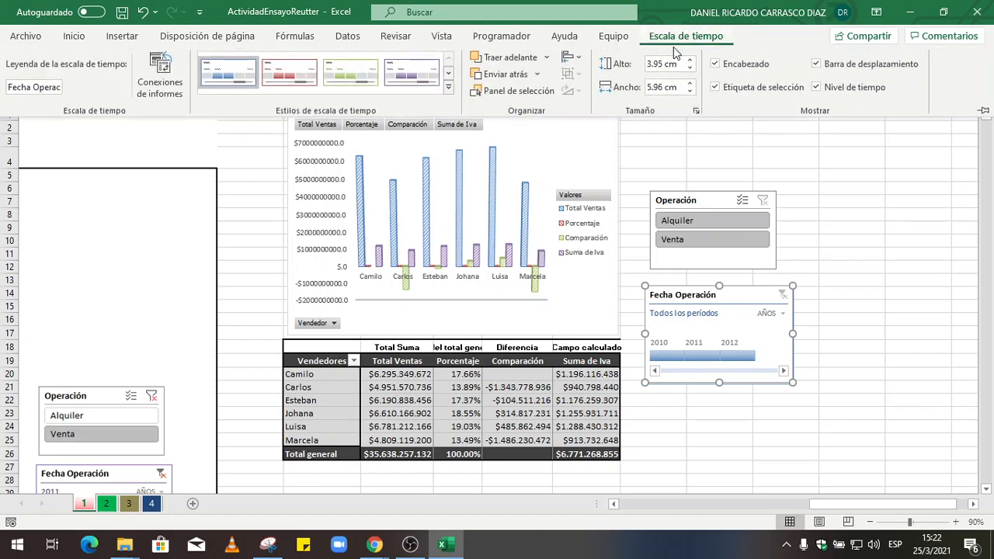
pyautogui.click(448, 87)
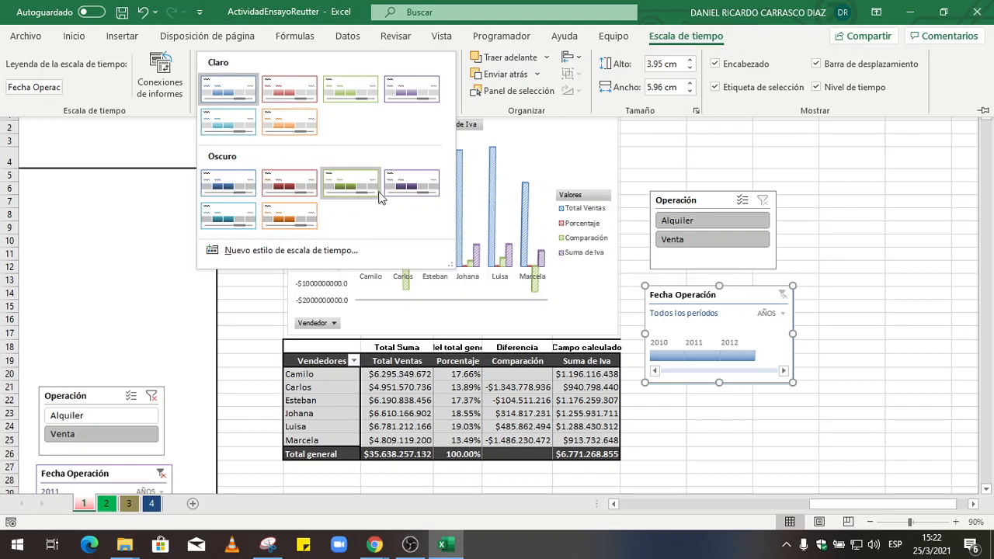
pyautogui.click(303, 219)
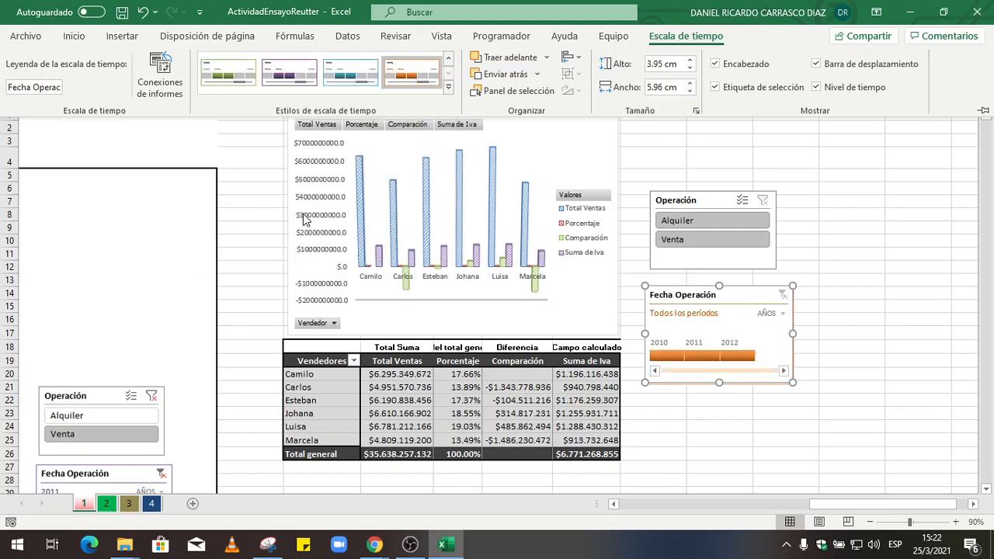
# Apply the dark orange slicer style to the new Operación slicer and deselect it
pyautogui.click(699, 200)
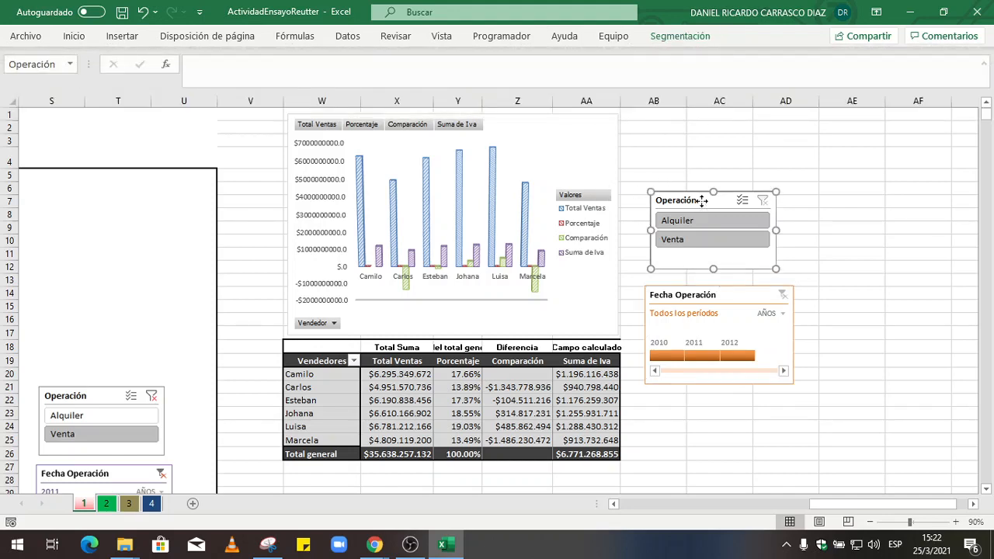
pyautogui.click(659, 42)
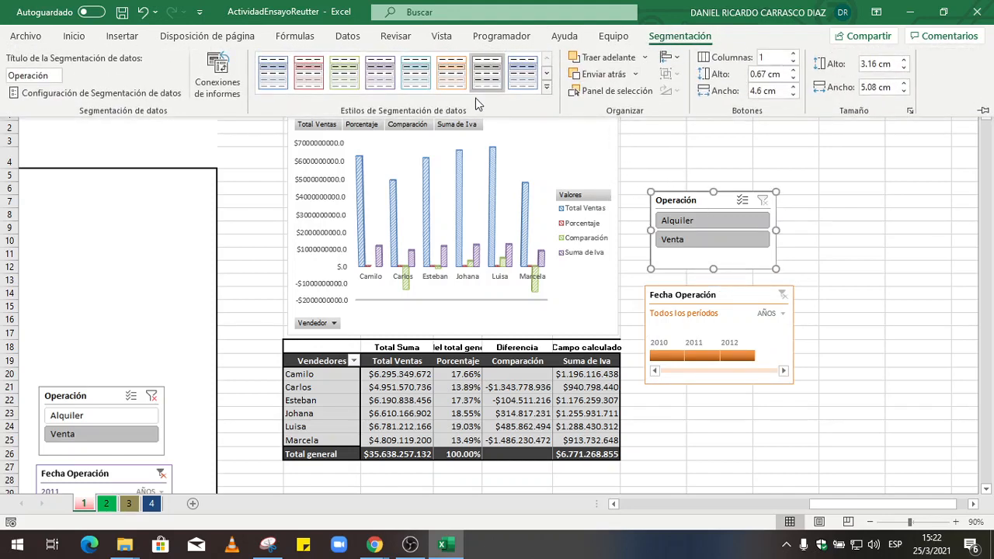
pyautogui.click(451, 74)
pyautogui.click(547, 88)
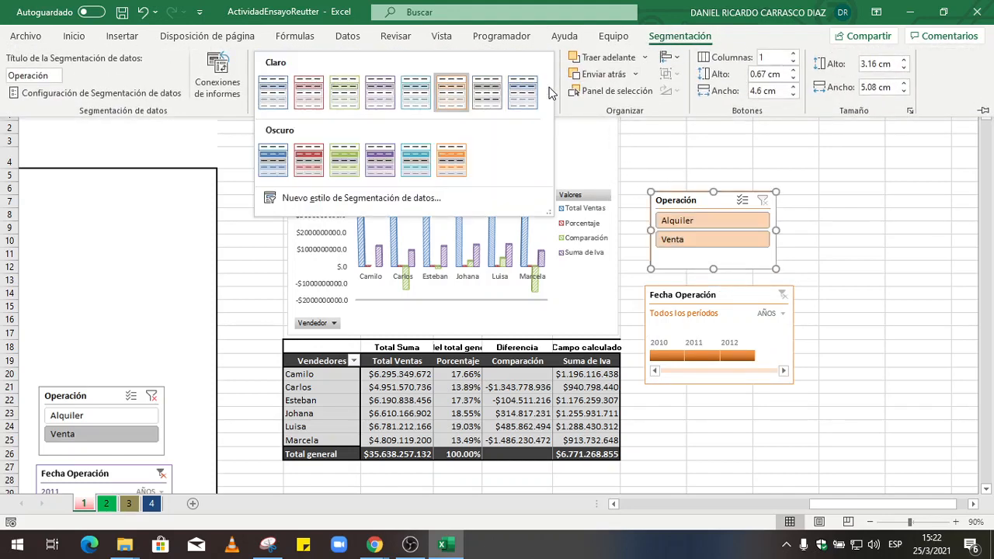
pyautogui.click(461, 170)
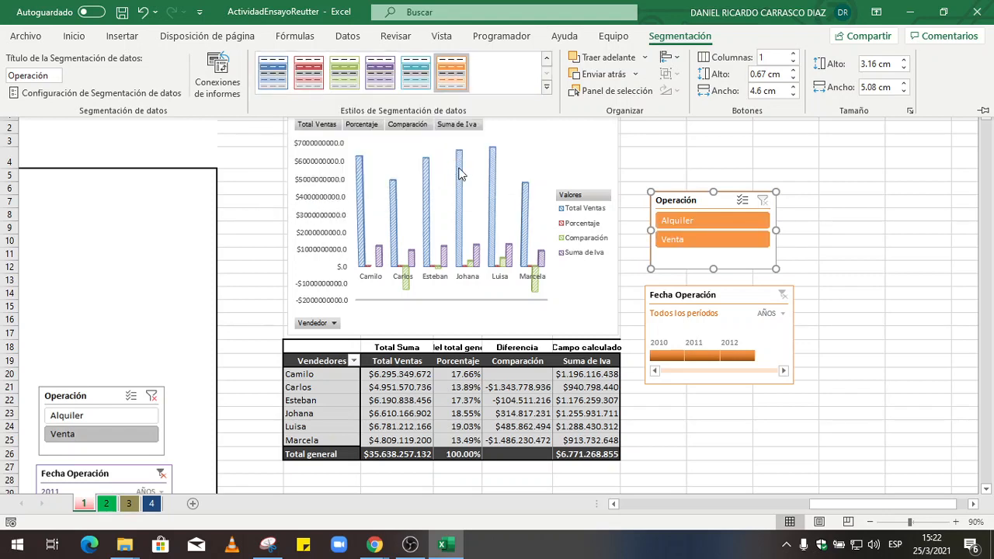
pyautogui.click(831, 254)
pyautogui.click(833, 254)
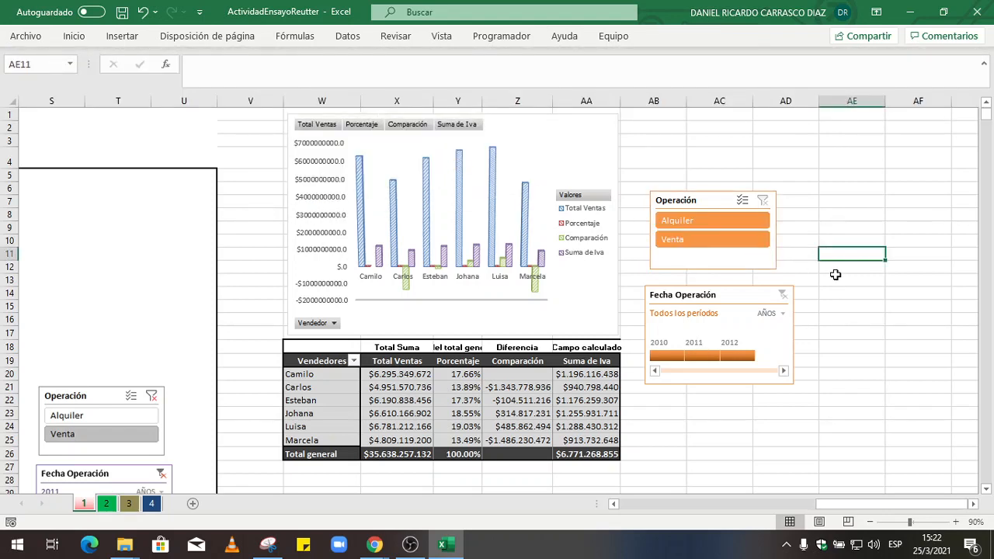
pyautogui.scroll(-1, 825, 278)
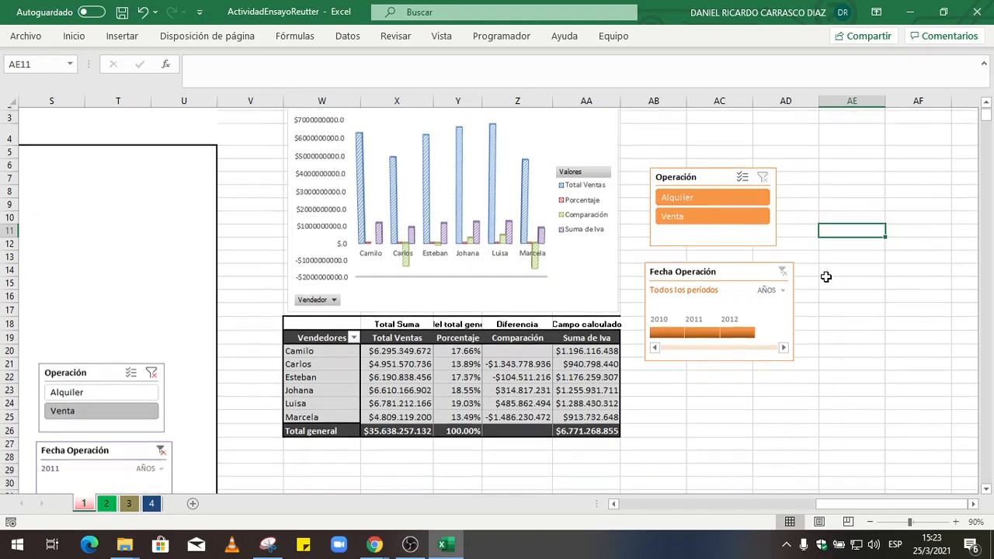
# Filter the new pivot table to the Venta operation and the year 2011 using its new slicer and timeline
pyautogui.scroll(1, 826, 277)
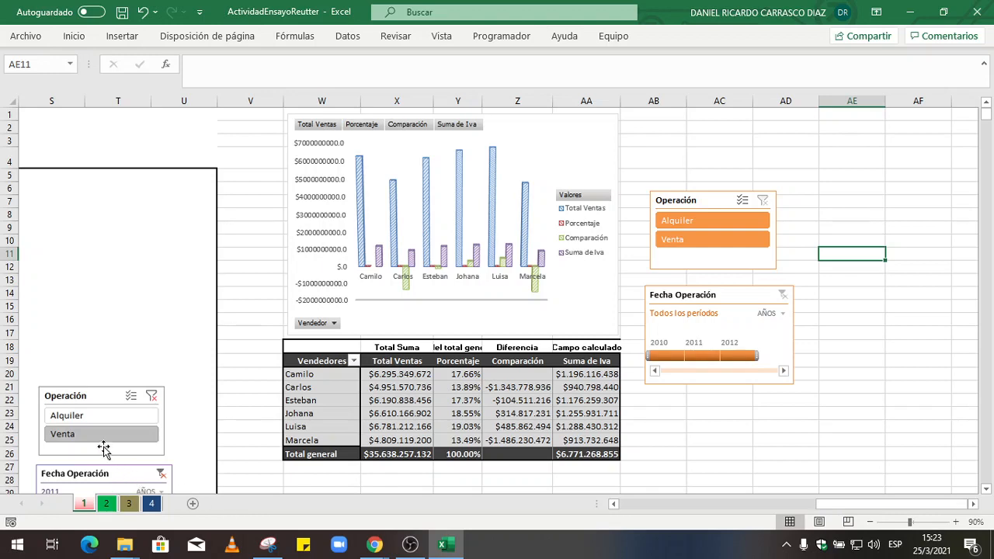
pyautogui.scroll(-1, 100, 427)
pyautogui.scroll(-1, 93, 393)
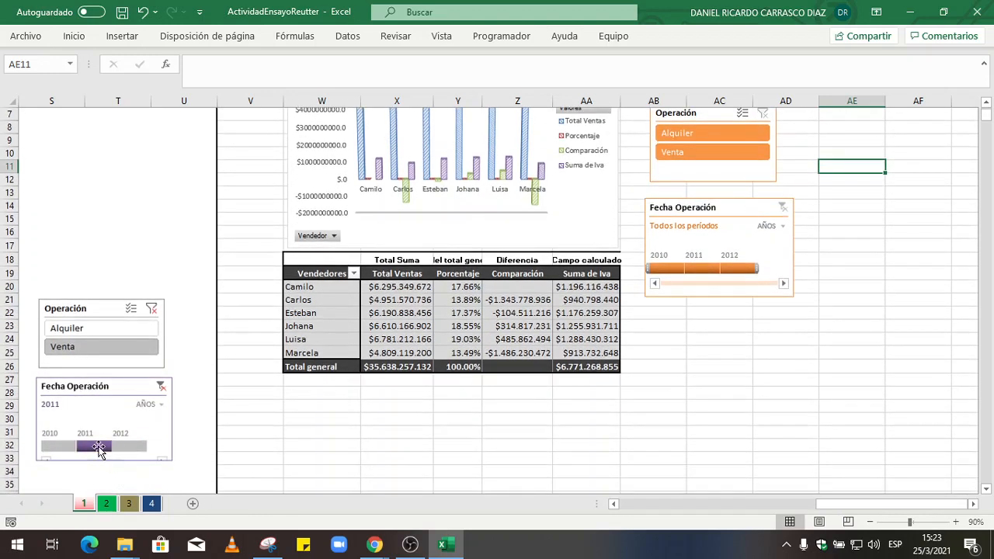
pyautogui.click(699, 153)
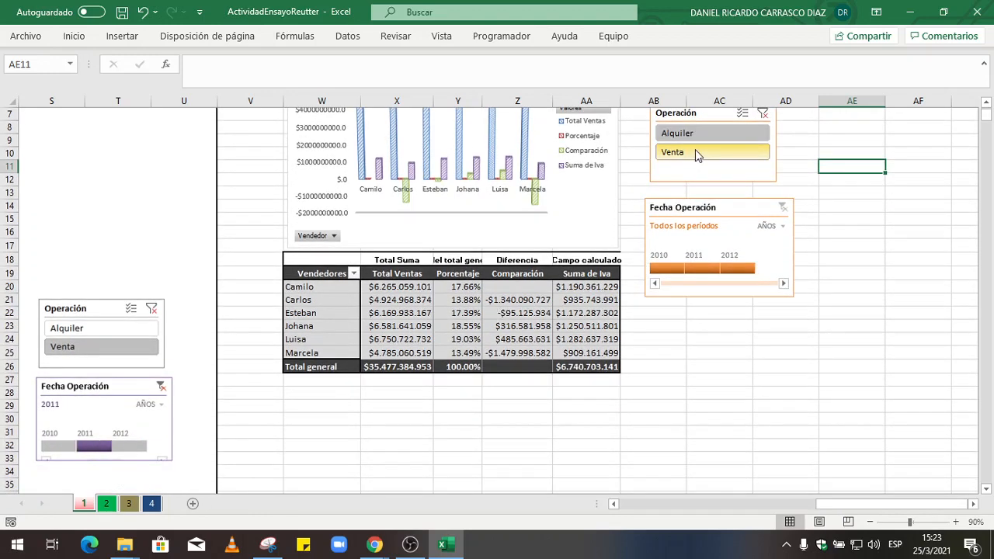
pyautogui.scroll(2, 767, 327)
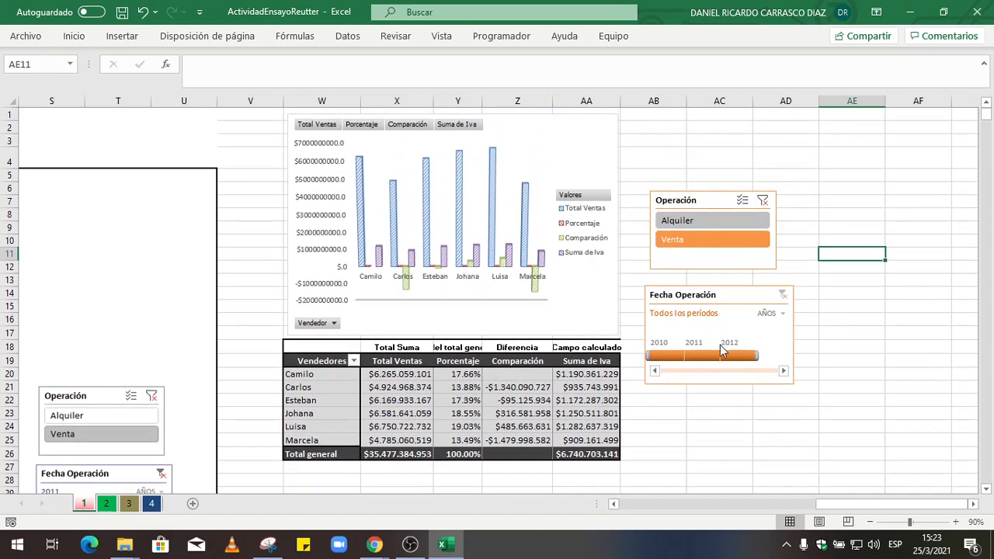
pyautogui.click(707, 360)
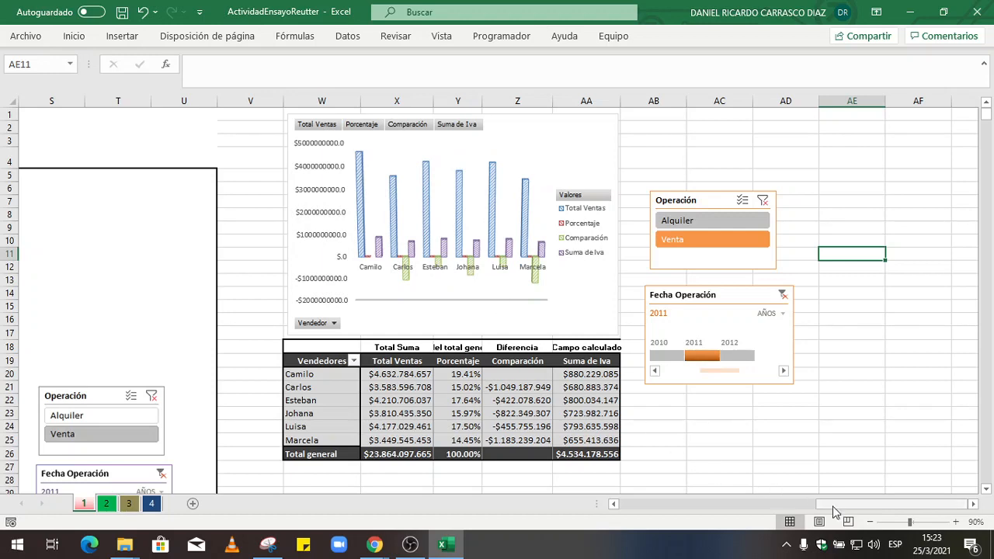
# Narrow column V so the new pivot table sits closer to the reference illustration for comparison
pyautogui.moveTo(839, 506); pyautogui.dragTo(881, 445)
pyautogui.moveTo(884, 505); pyautogui.dragTo(852, 502)
pyautogui.moveTo(481, 102); pyautogui.dragTo(436, 102)
pyautogui.moveTo(816, 505); pyautogui.dragTo(794, 508)
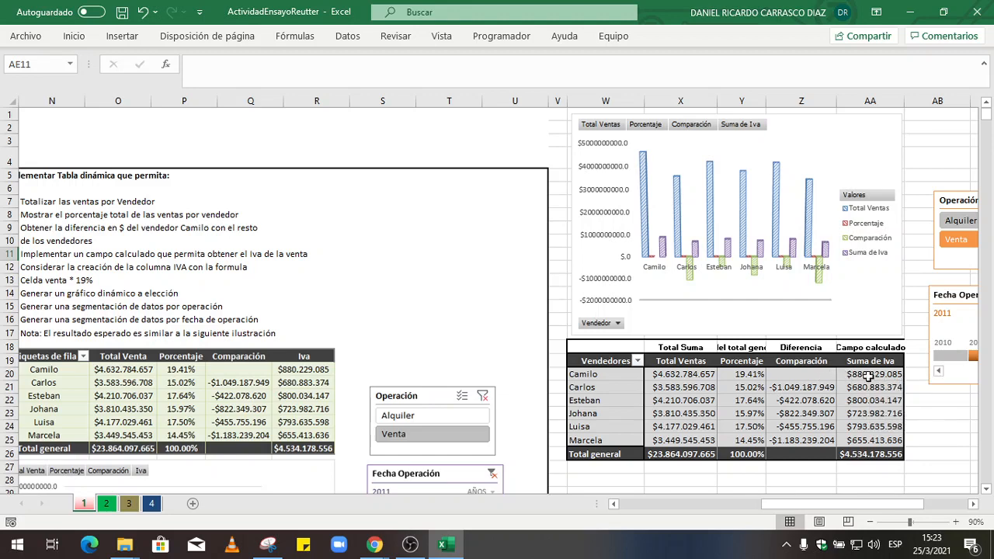
# Widen columns AA, V and Y around and within the new pivot table
pyautogui.moveTo(917, 506); pyautogui.dragTo(962, 504)
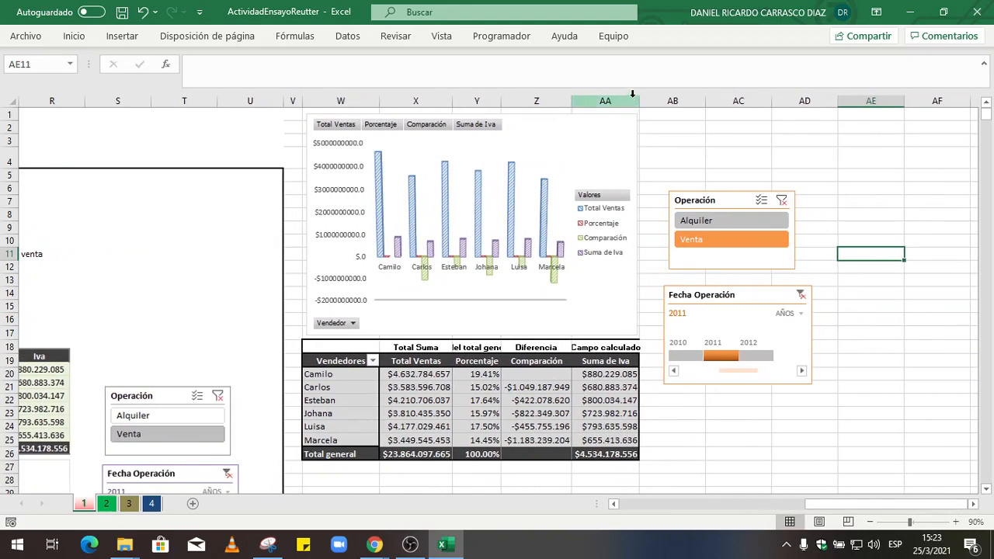
pyautogui.moveTo(637, 96); pyautogui.dragTo(646, 98)
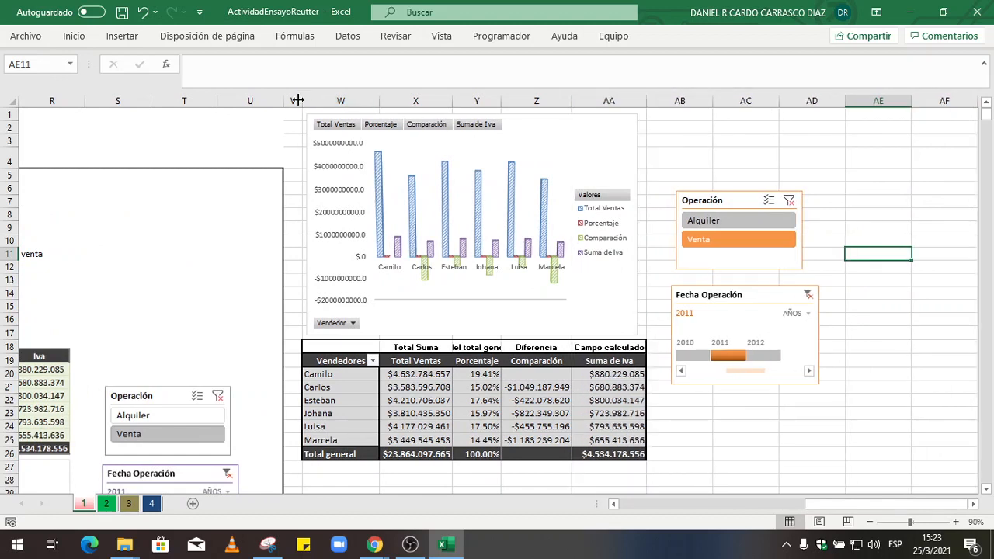
pyautogui.moveTo(297, 101); pyautogui.dragTo(327, 101)
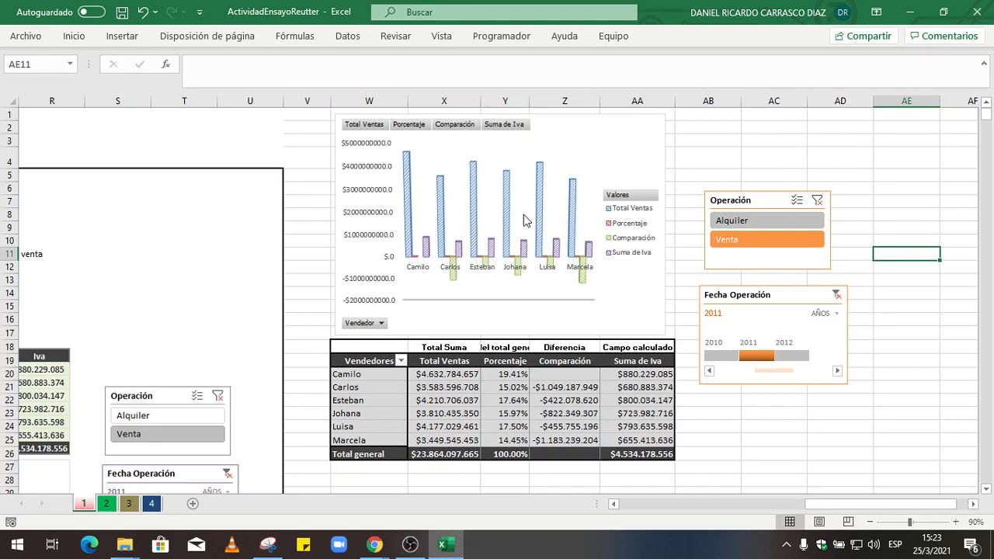
pyautogui.moveTo(533, 102); pyautogui.dragTo(561, 105)
# Test the new Operación slicer with Alquiler, set it back to Venta, and save the workbook
pyautogui.click(787, 221)
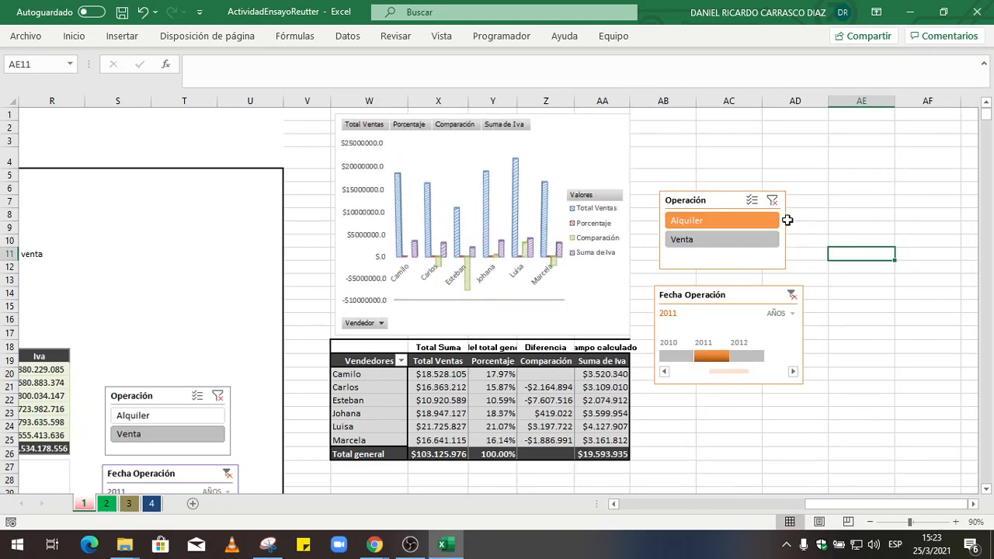
pyautogui.click(765, 243)
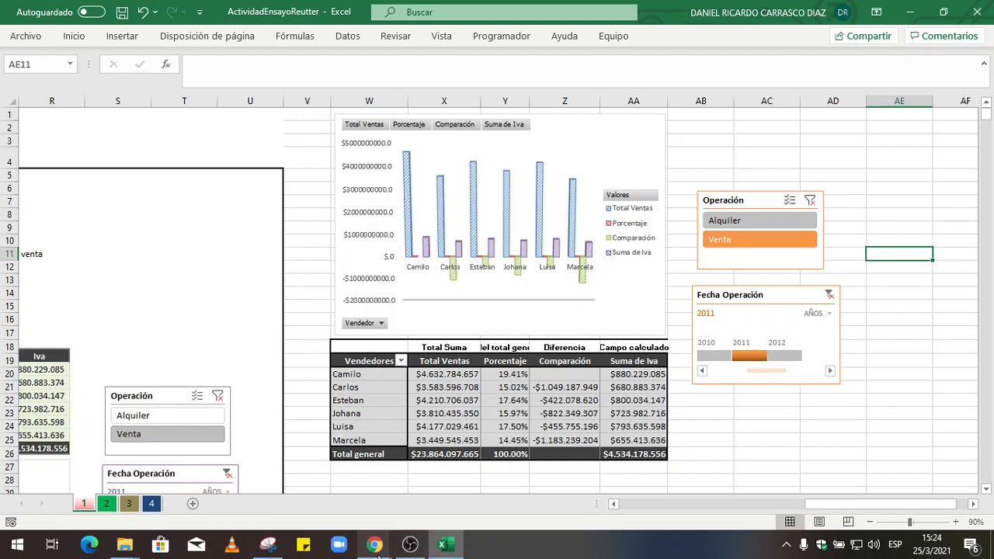
pyautogui.click(122, 13)
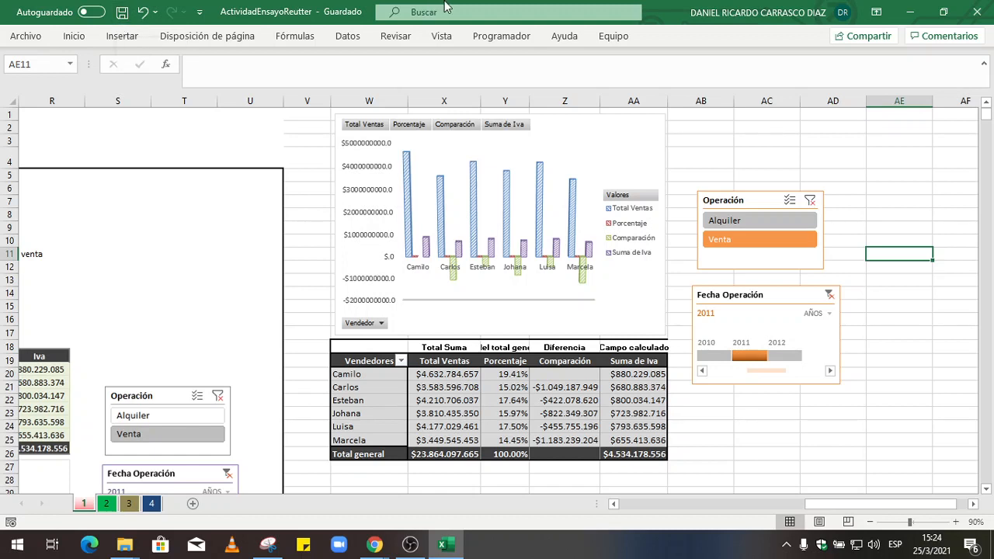
# Reduce and reposition the workbook window, check the class chat in Google Meet, and return to Excel
pyautogui.click(943, 13)
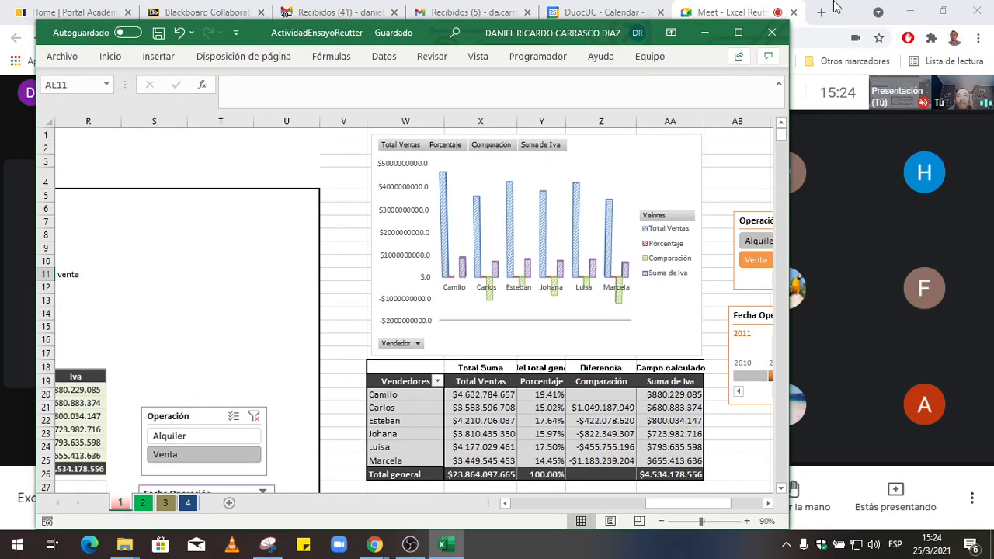
pyautogui.moveTo(254, 39); pyautogui.dragTo(223, 22)
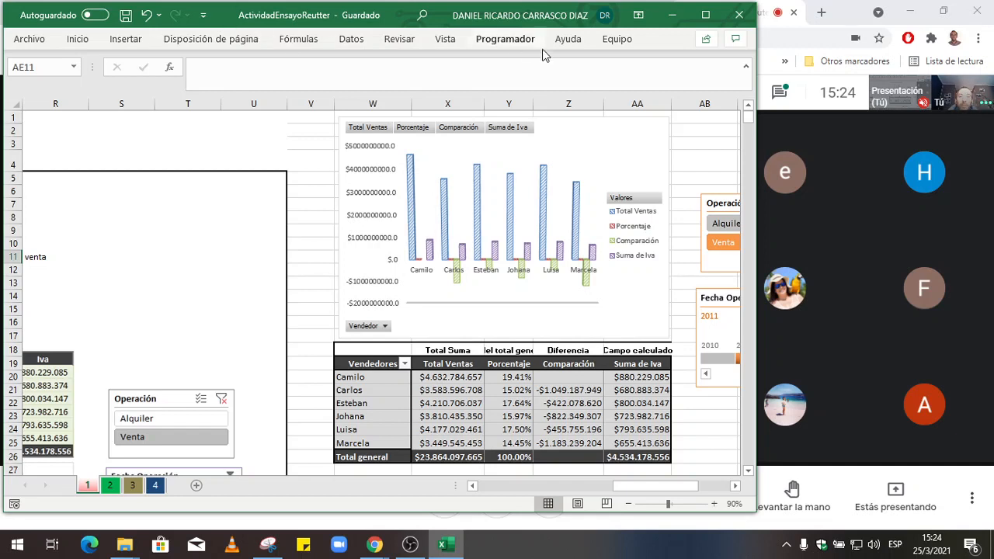
pyautogui.click(769, 98)
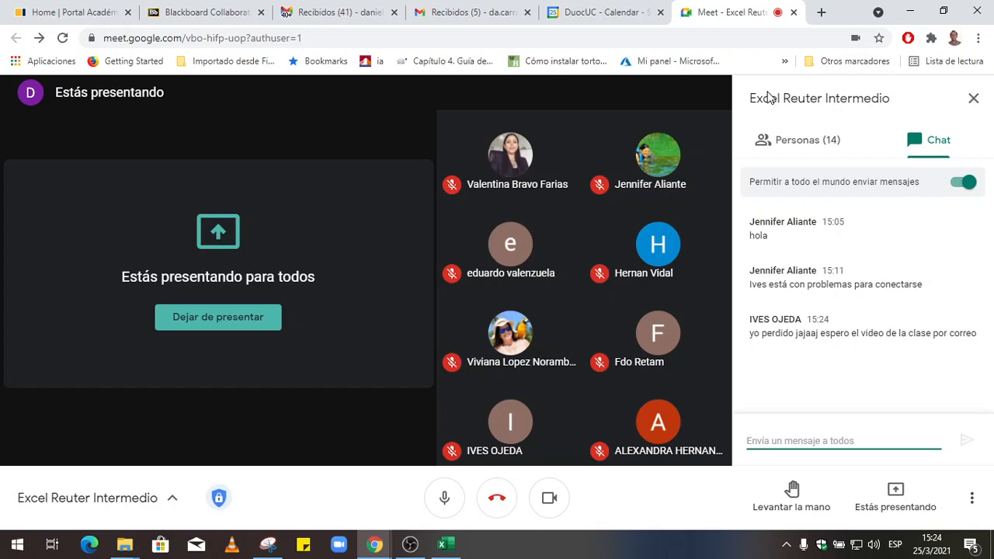
pyautogui.click(458, 552)
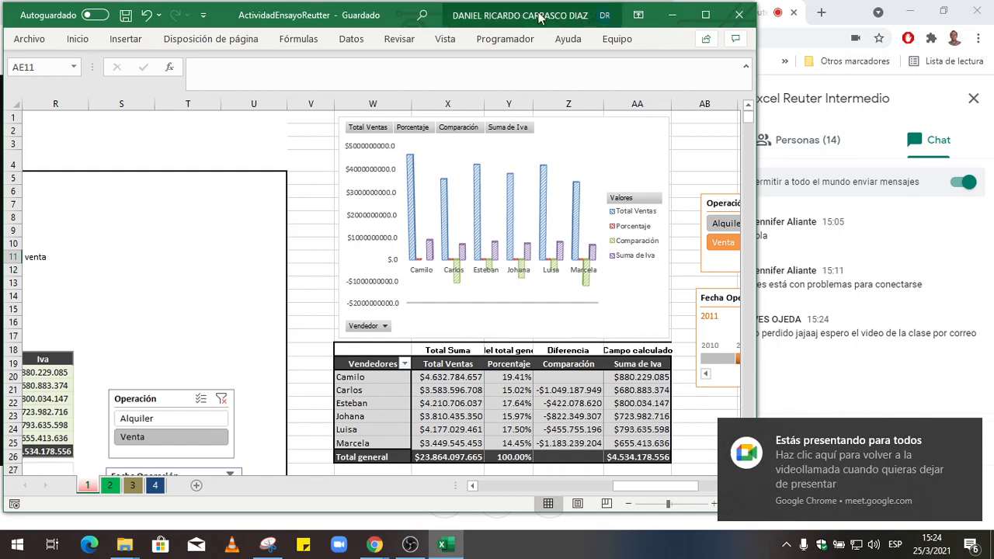
# Mark tasks 6 and 7 as completed by filling cells M15 and M16 with yellow
pyautogui.moveTo(645, 486); pyautogui.dragTo(555, 466)
pyautogui.click(310, 310)
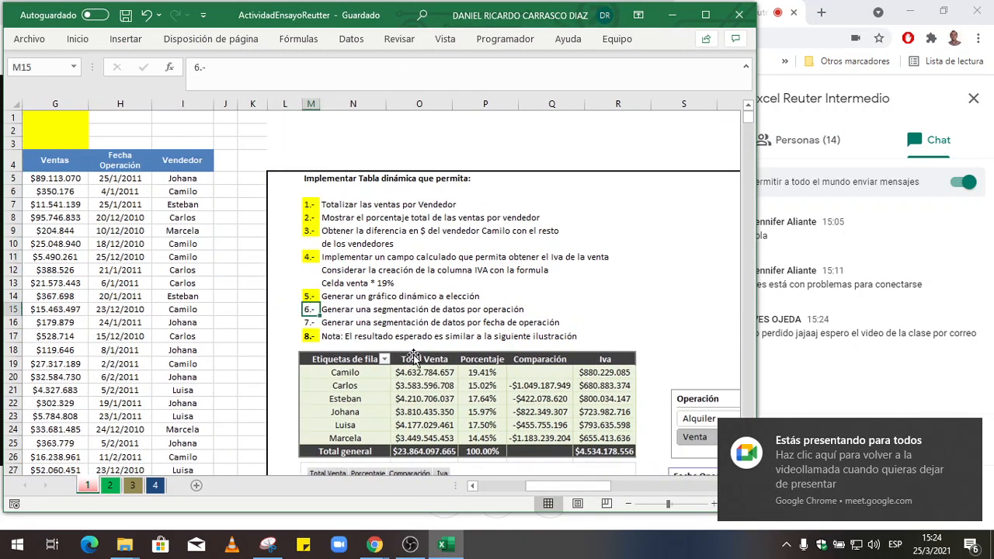
pyautogui.click(77, 39)
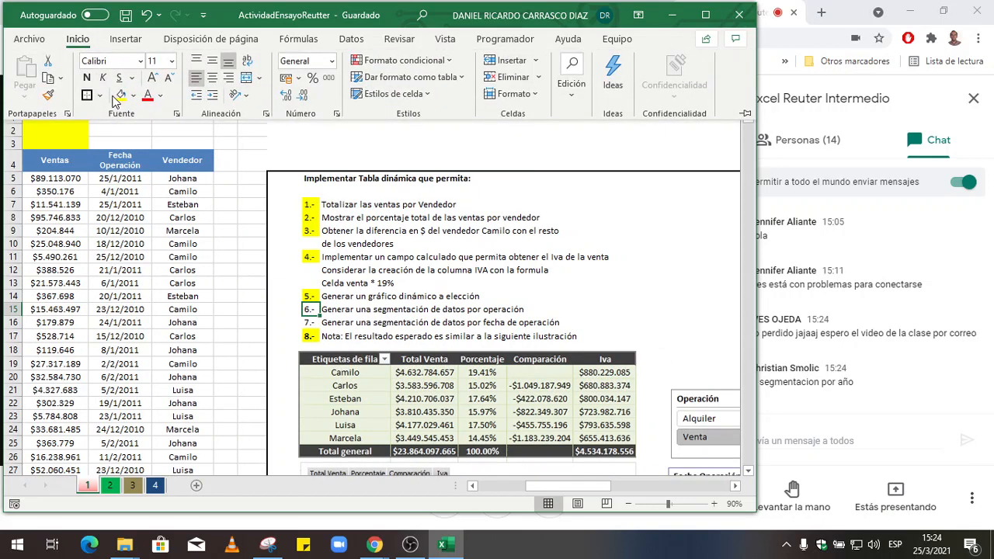
pyautogui.click(310, 323)
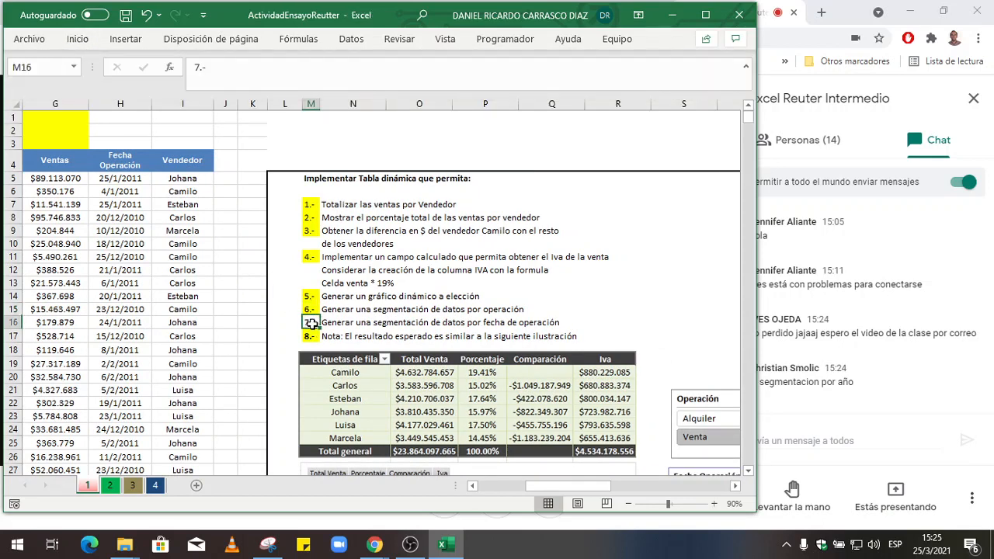
pyautogui.click(77, 39)
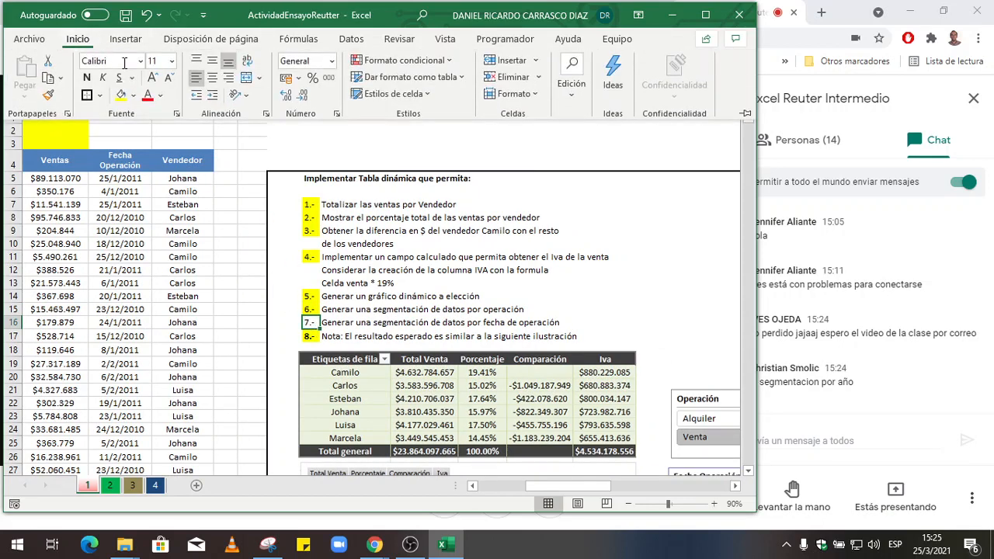
# Maximize the workbook window and demonstrate the new Operación slicer by switching between Alquiler and Venta, ending on Venta
pyautogui.click(705, 15)
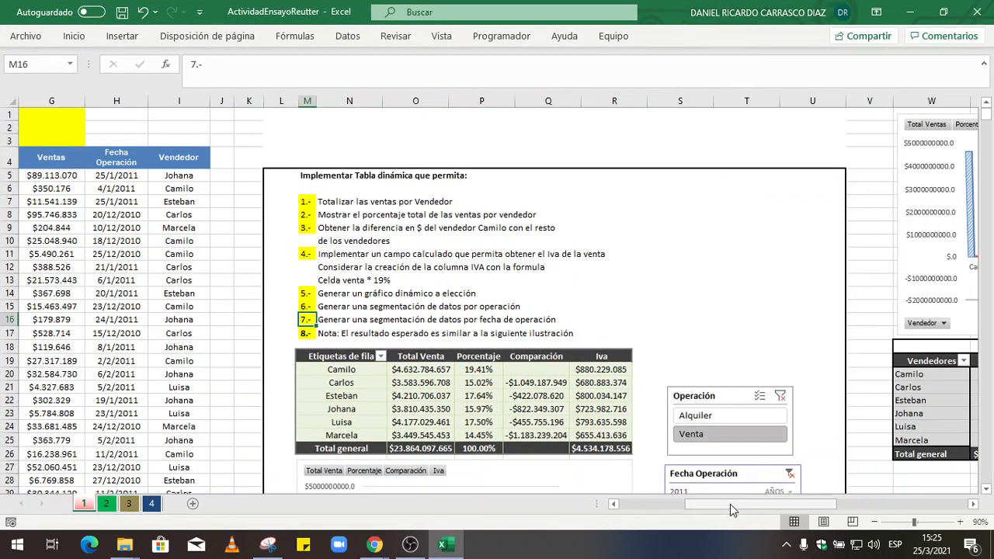
pyautogui.moveTo(730, 504); pyautogui.dragTo(850, 498)
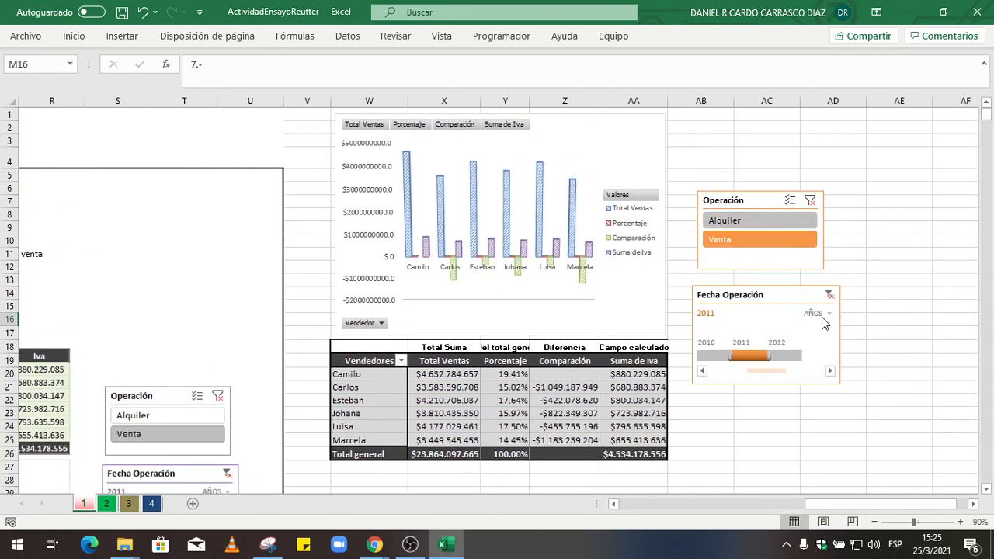
pyautogui.click(738, 240)
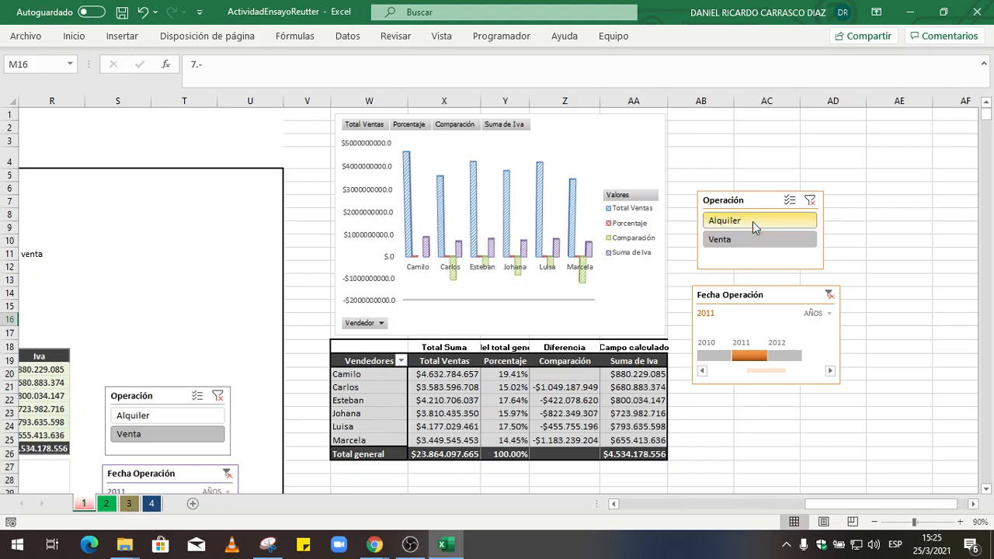
pyautogui.click(753, 222)
pyautogui.click(750, 237)
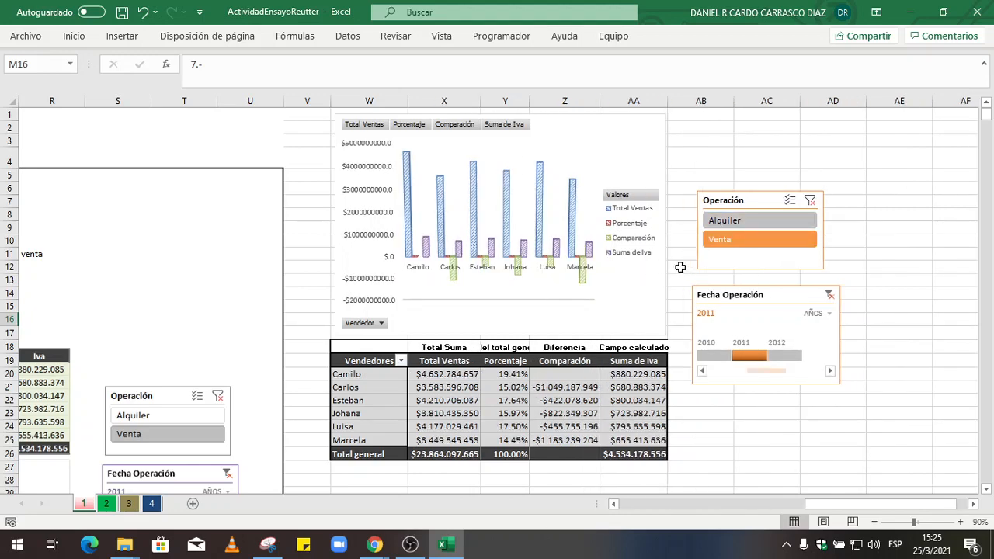
# Demonstrate the new Fecha Operación timeline by filtering to 2012, 2011 and 2010, ending on 2011
pyautogui.click(783, 357)
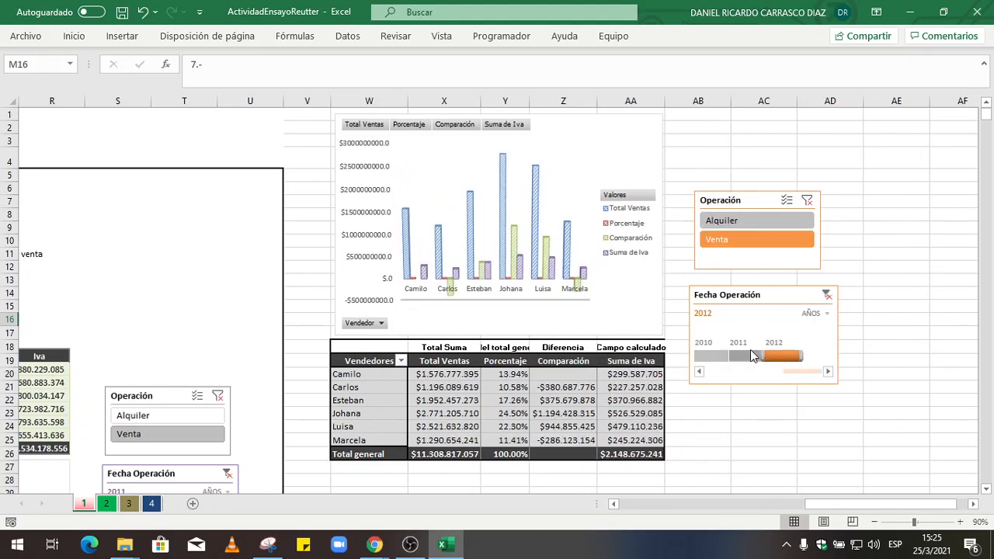
pyautogui.click(752, 352)
pyautogui.click(721, 359)
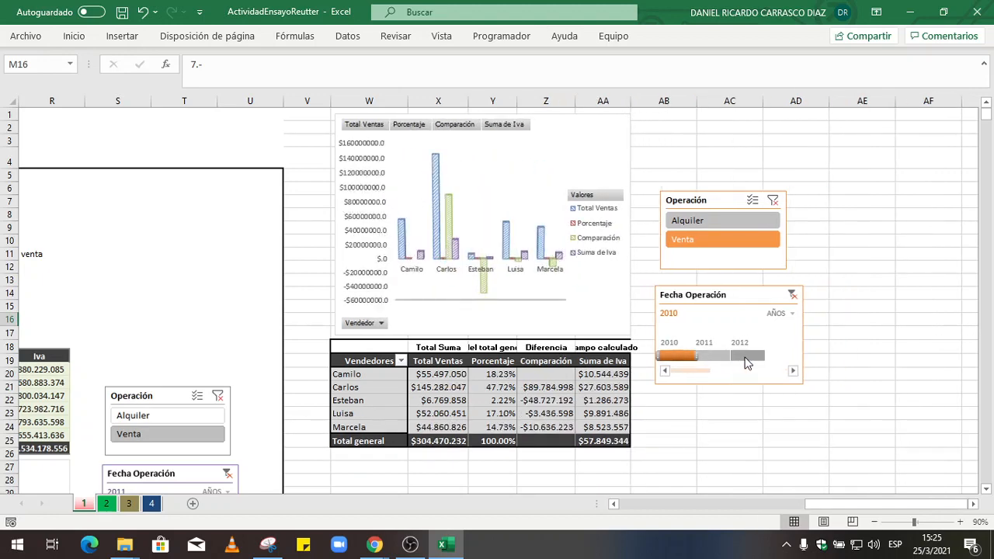
pyautogui.click(720, 355)
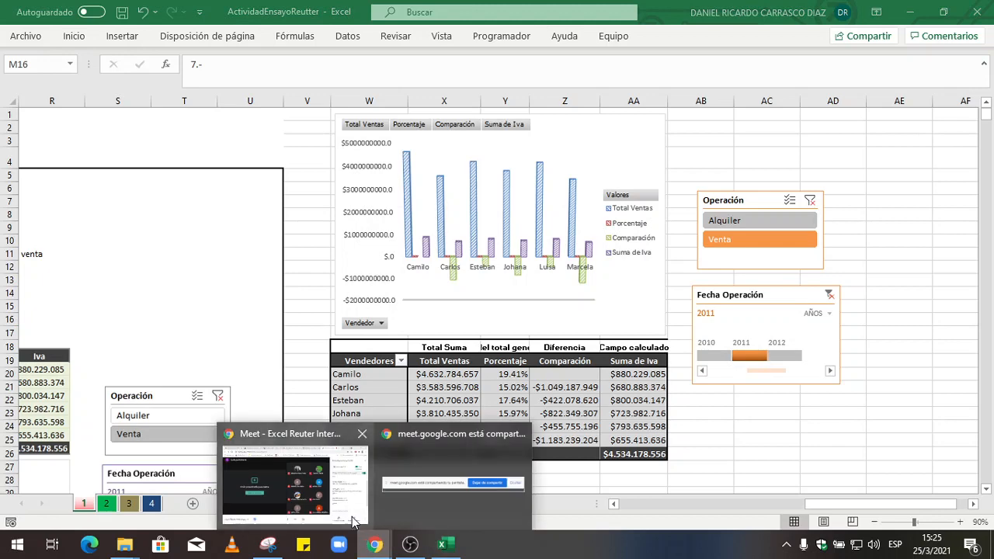
# Check the class chat in Google Meet, return to Excel, and delete the new Fecha Operación timeline
pyautogui.click(355, 518)
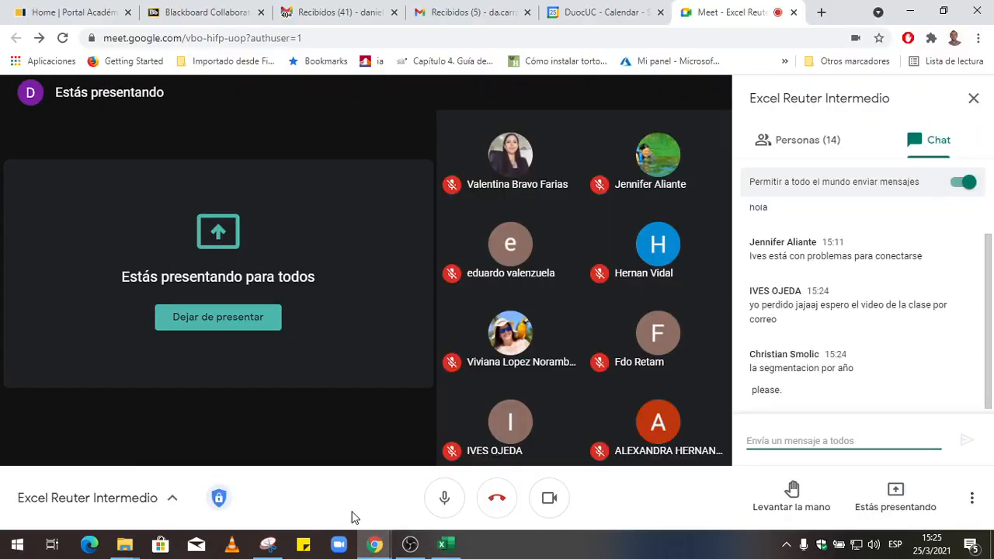
pyautogui.click(455, 552)
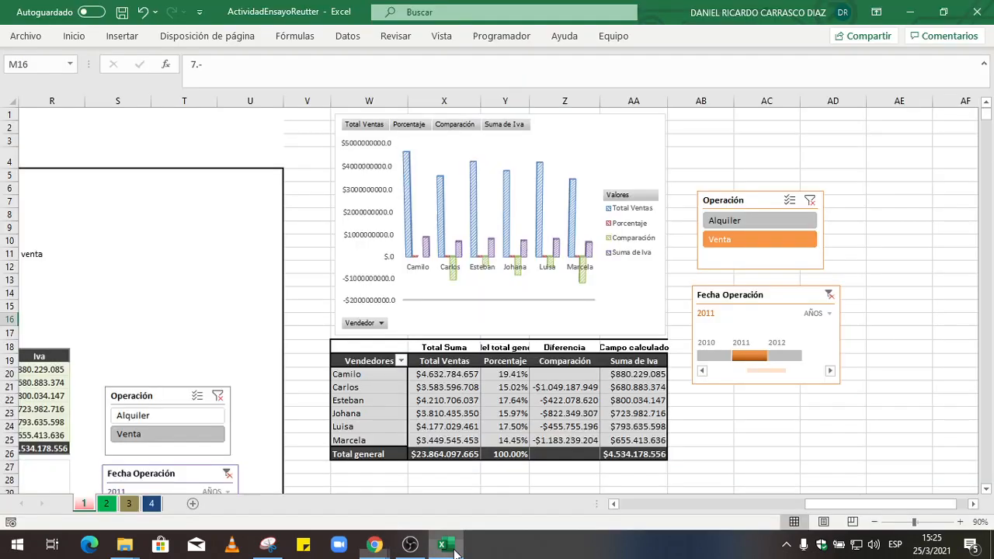
pyautogui.click(766, 295)
pyautogui.press('Delete')
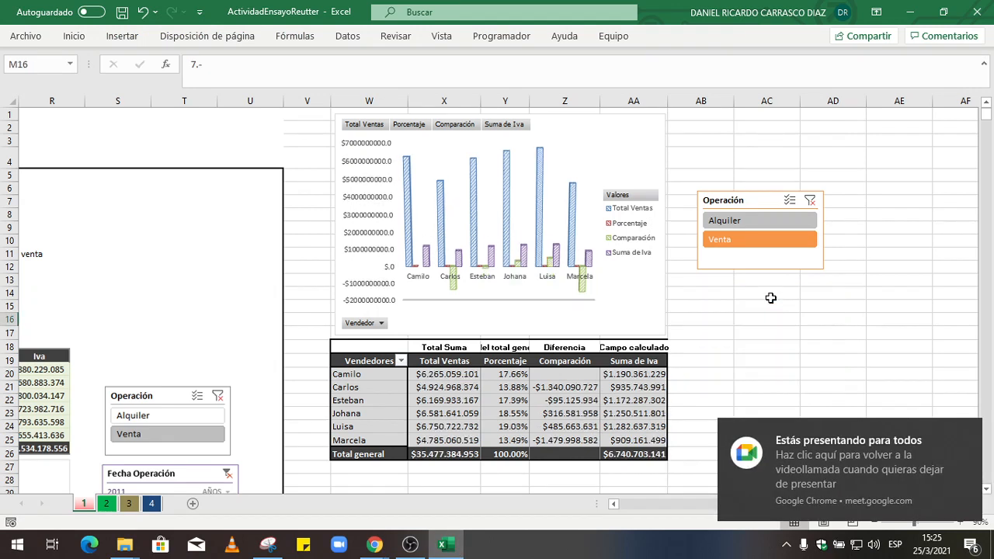
# Insert a new timeline for the Fecha Operación field of the Vendedores pivot table
pyautogui.click(550, 413)
pyautogui.click(514, 388)
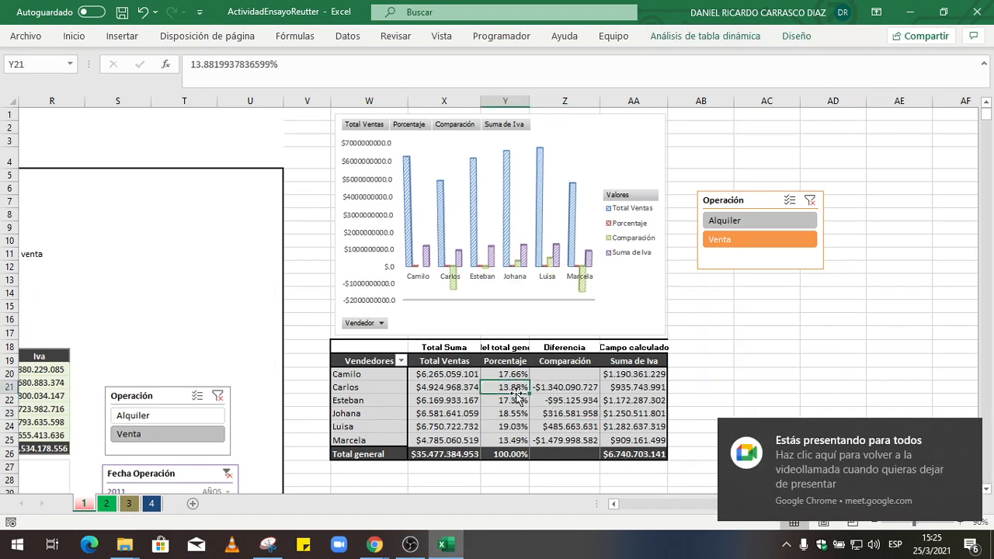
pyautogui.click(473, 402)
pyautogui.click(509, 413)
pyautogui.click(542, 412)
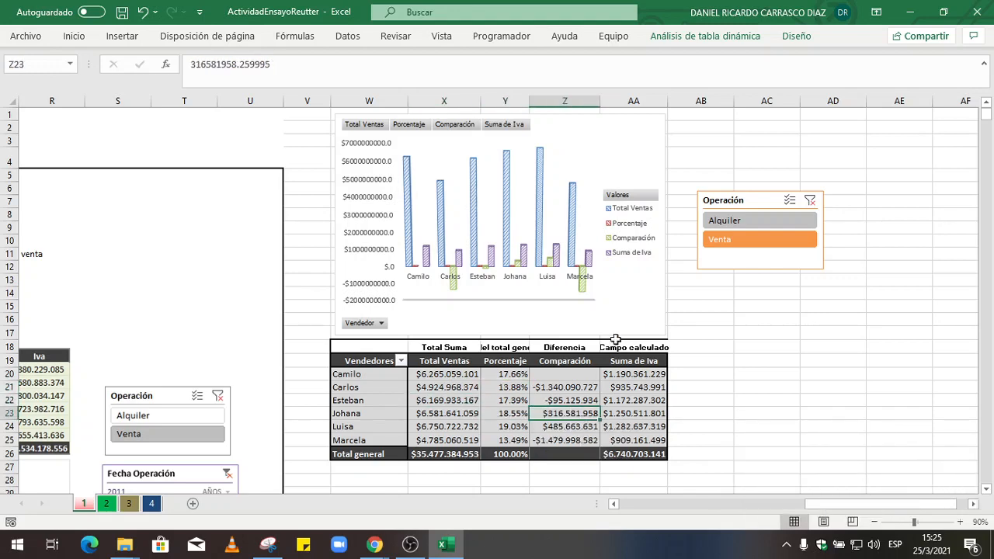
pyautogui.click(718, 38)
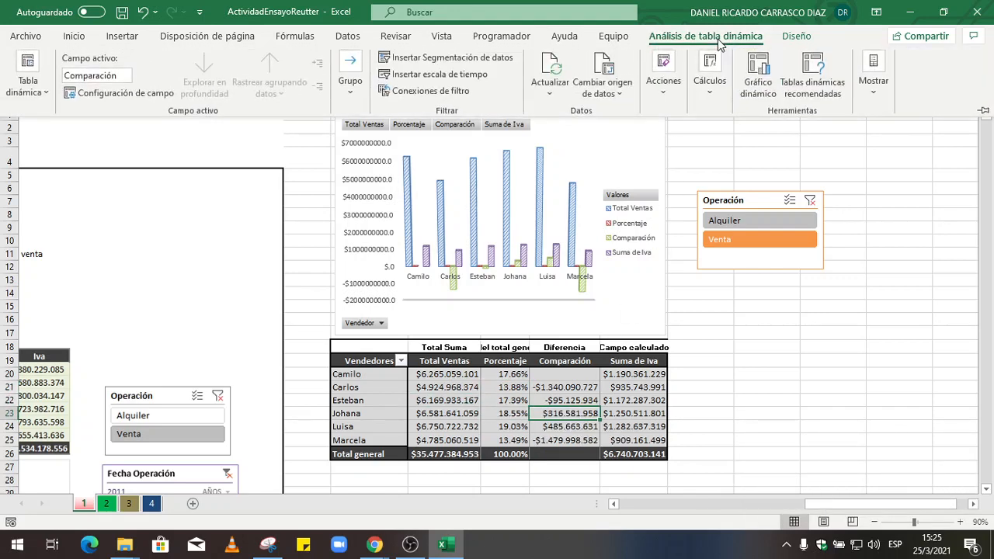
pyautogui.click(461, 75)
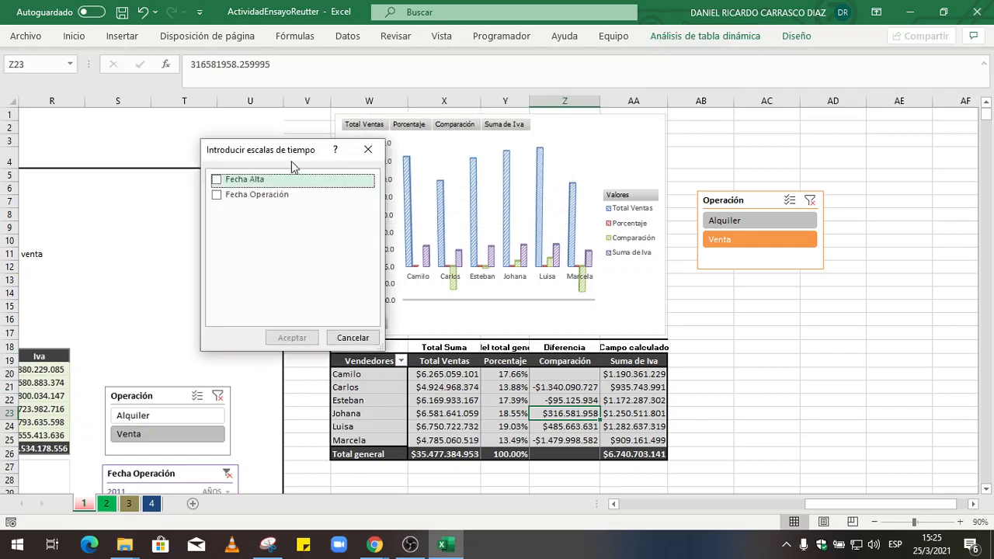
pyautogui.click(216, 195)
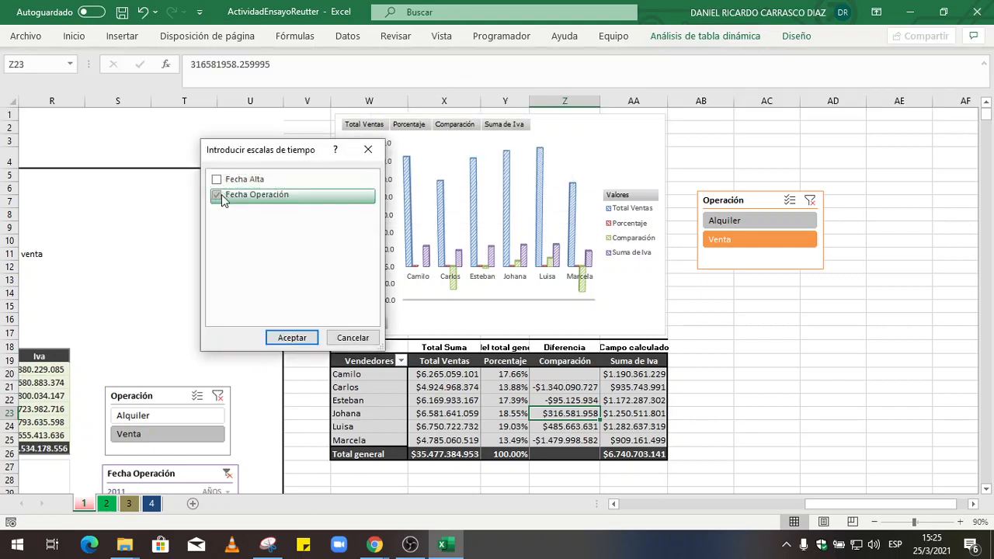
pyautogui.click(296, 338)
# Place the new Fecha Operación timeline below the orange Operación slicer and resize it to about 4.18 cm high by 5.55 cm wide
pyautogui.moveTo(506, 285); pyautogui.dragTo(796, 301)
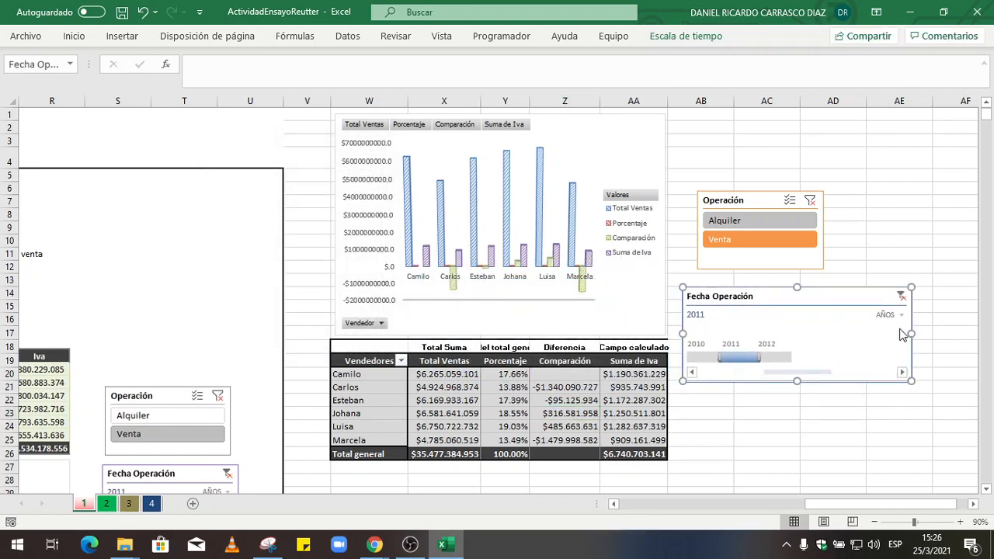
pyautogui.moveTo(909, 331); pyautogui.dragTo(811, 332)
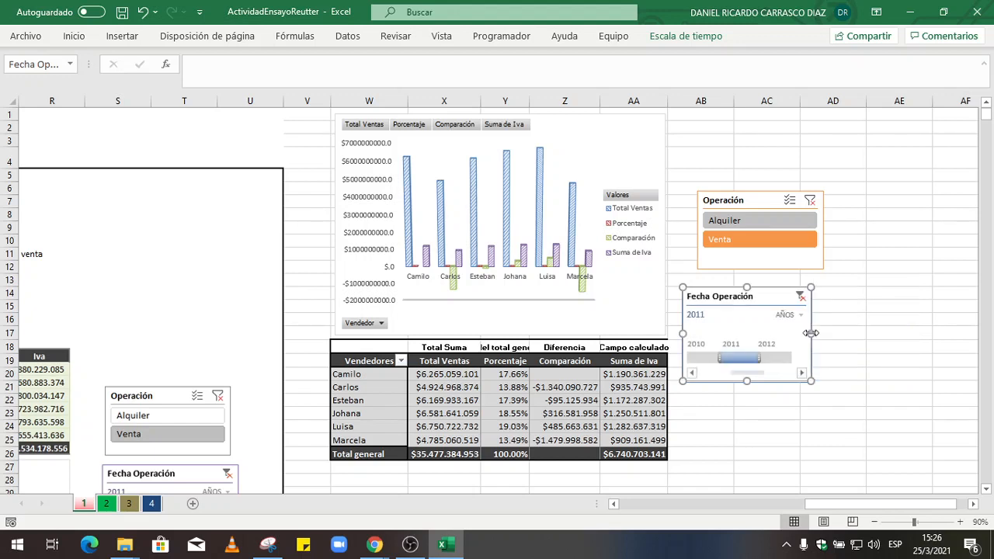
pyautogui.moveTo(770, 296); pyautogui.dragTo(787, 289)
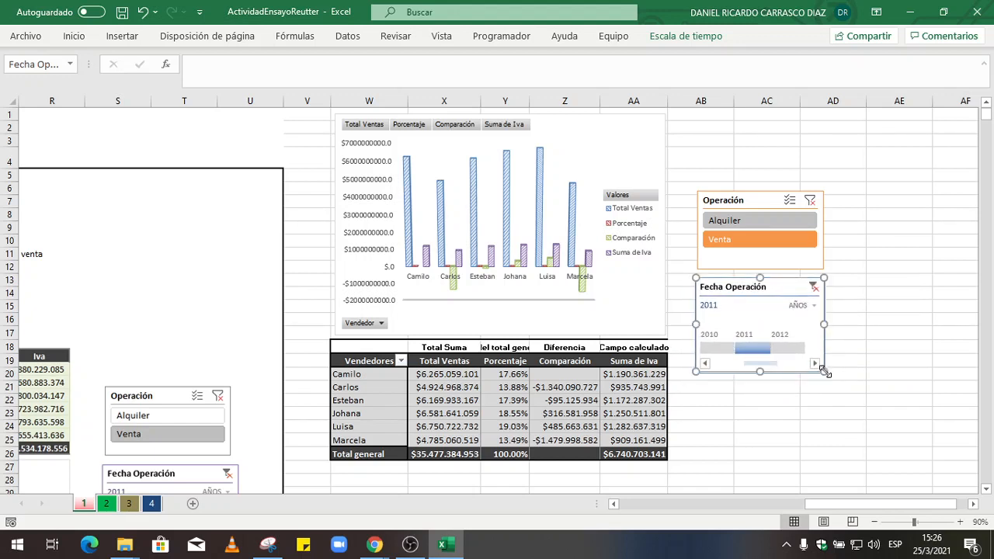
pyautogui.moveTo(825, 372); pyautogui.dragTo(832, 381)
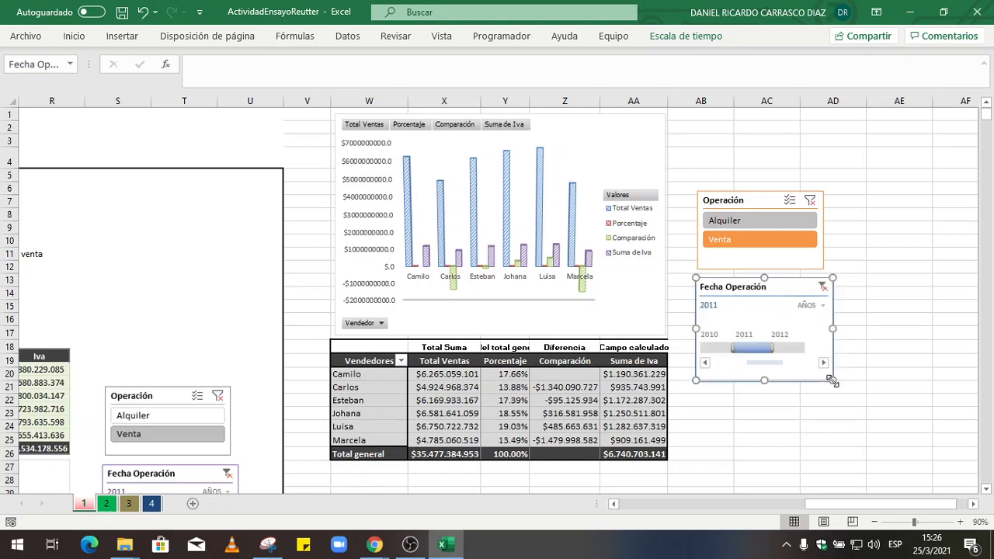
# Try several styles on the new Fecha Operación timeline, ending on the dark orange one, and nudge it into line under the Operación slicer
pyautogui.click(686, 36)
pyautogui.click(414, 77)
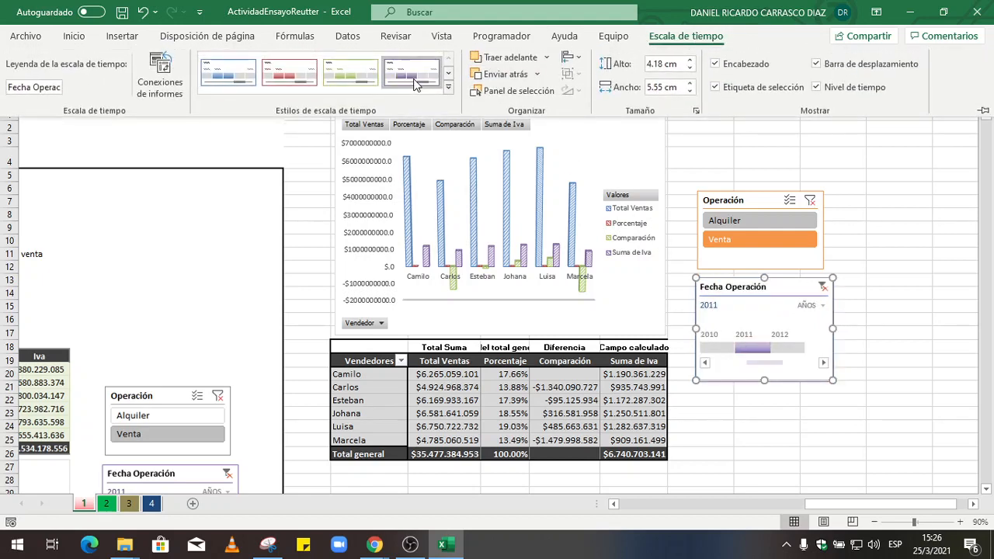
pyautogui.click(270, 78)
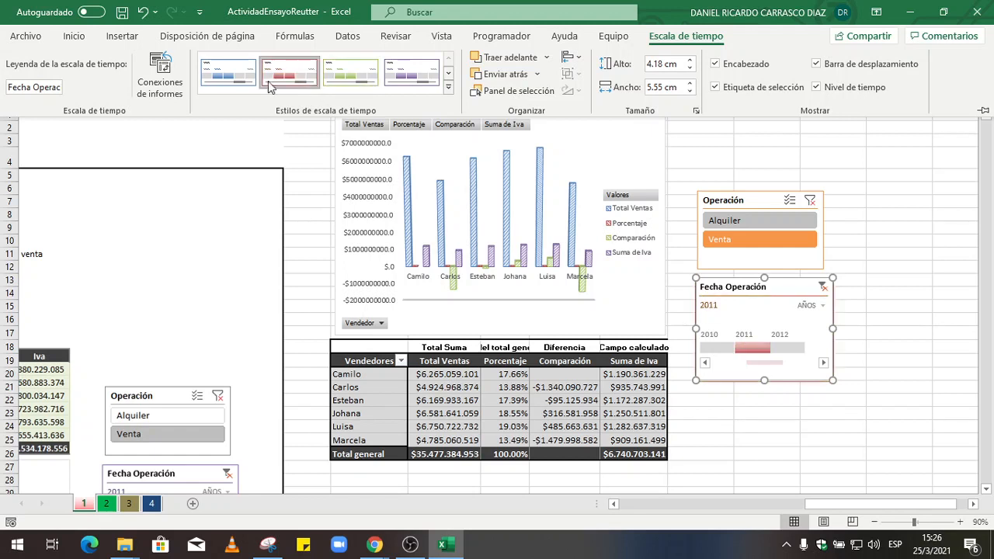
pyautogui.click(228, 77)
pyautogui.click(449, 88)
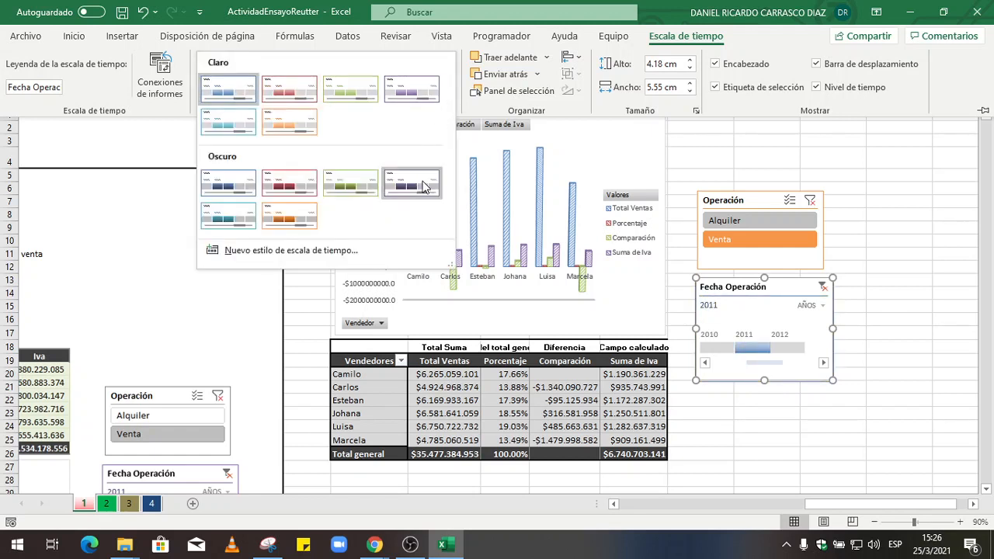
pyautogui.click(412, 183)
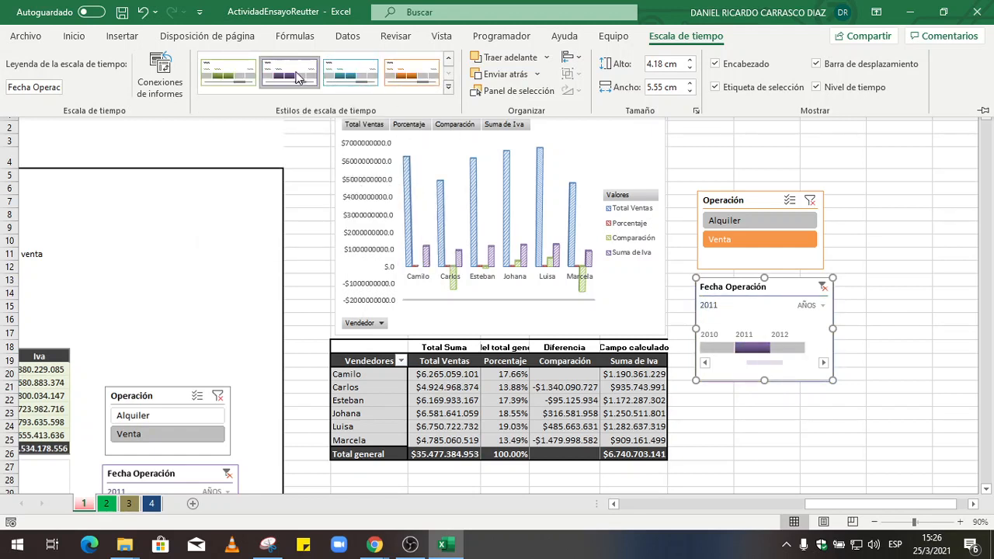
pyautogui.click(361, 86)
pyautogui.click(412, 75)
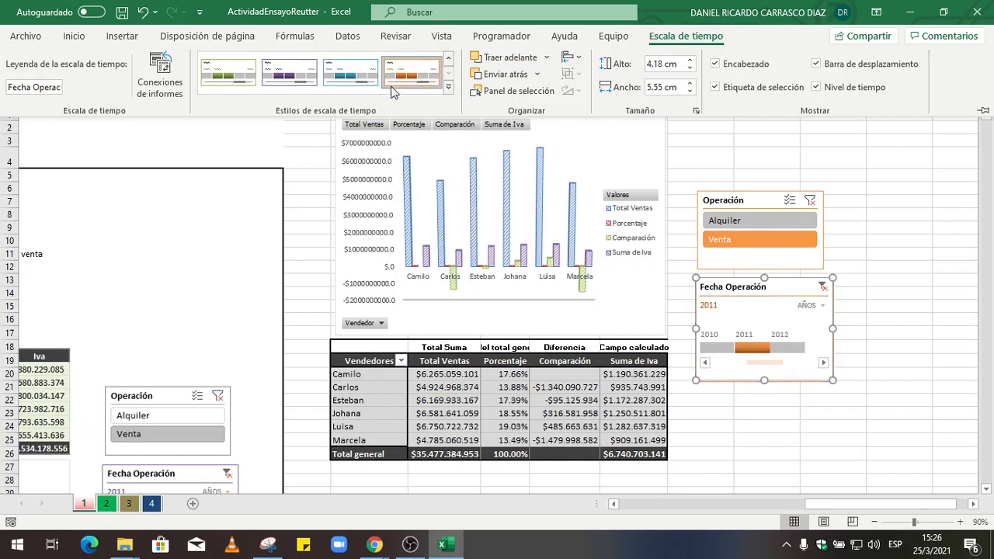
pyautogui.click(788, 293)
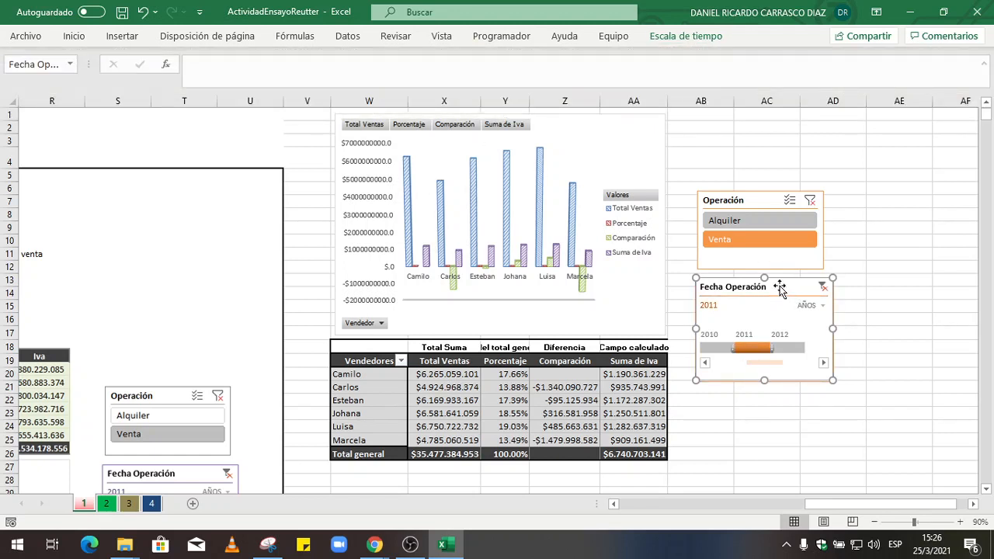
pyautogui.moveTo(779, 287); pyautogui.dragTo(774, 287)
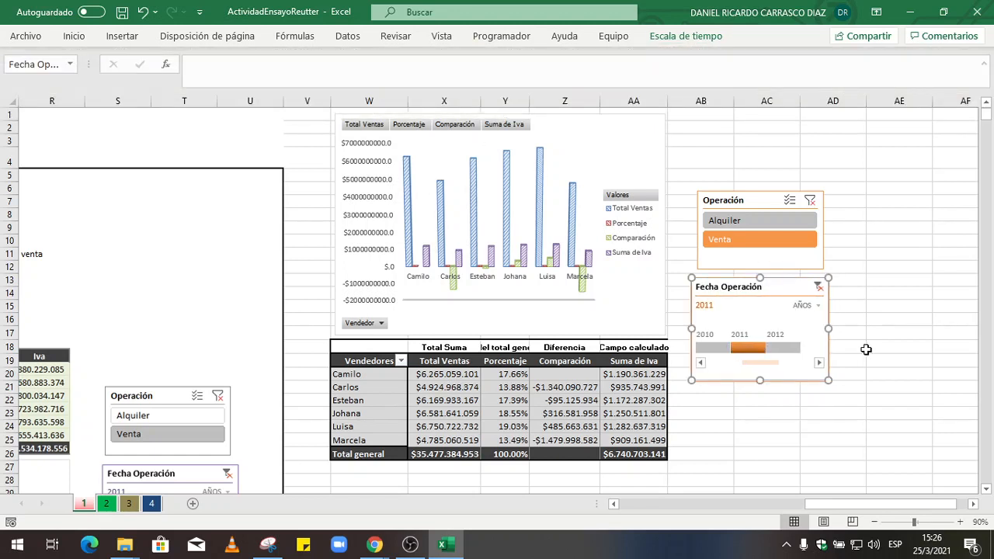
# Shrink the workbook window to check the class chat in Google Meet, widen it, and maximize it again
pyautogui.click(944, 12)
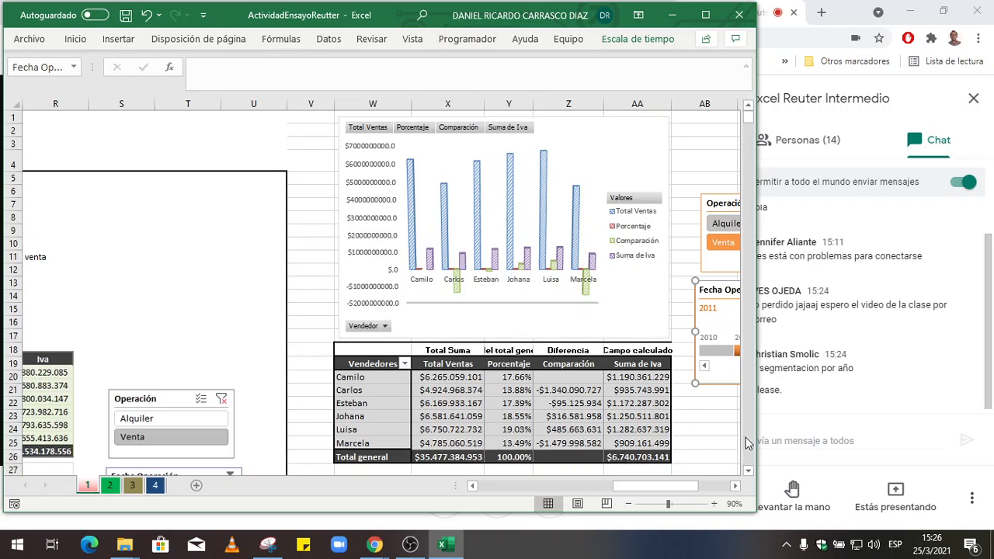
pyautogui.moveTo(760, 426); pyautogui.dragTo(913, 440)
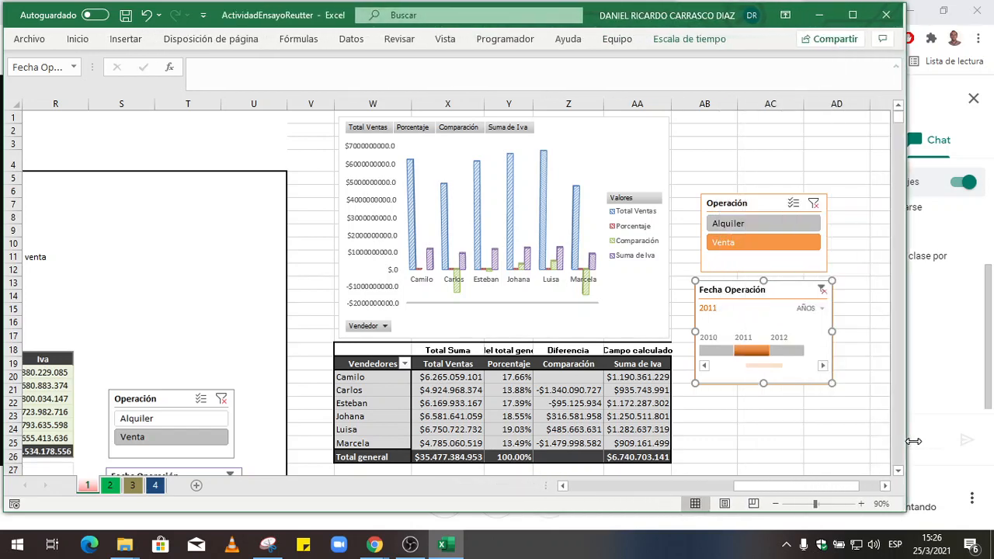
pyautogui.click(852, 15)
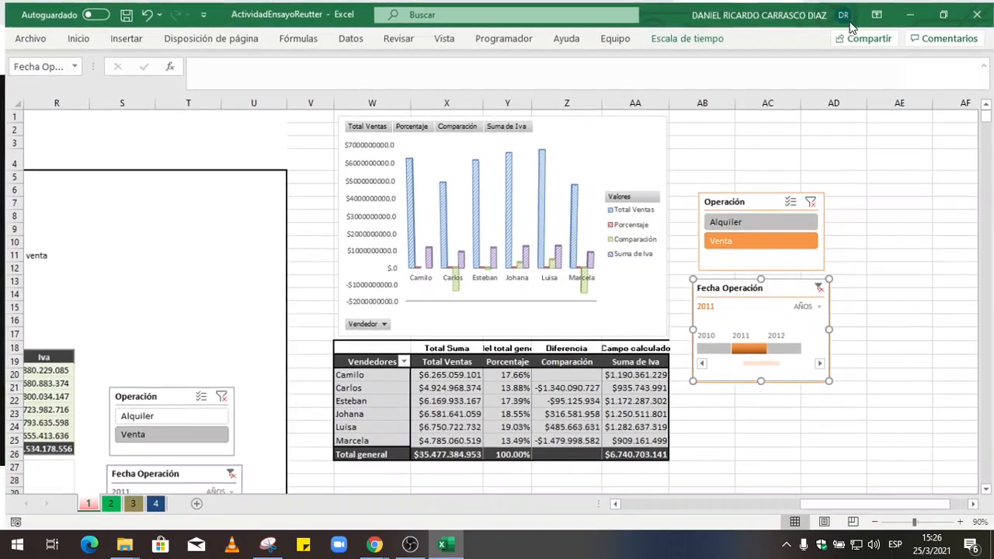
# Review the source data and task list on sheet 1, and slightly widen column AA to fit the Campo calculado heading
pyautogui.moveTo(840, 503); pyautogui.dragTo(677, 478)
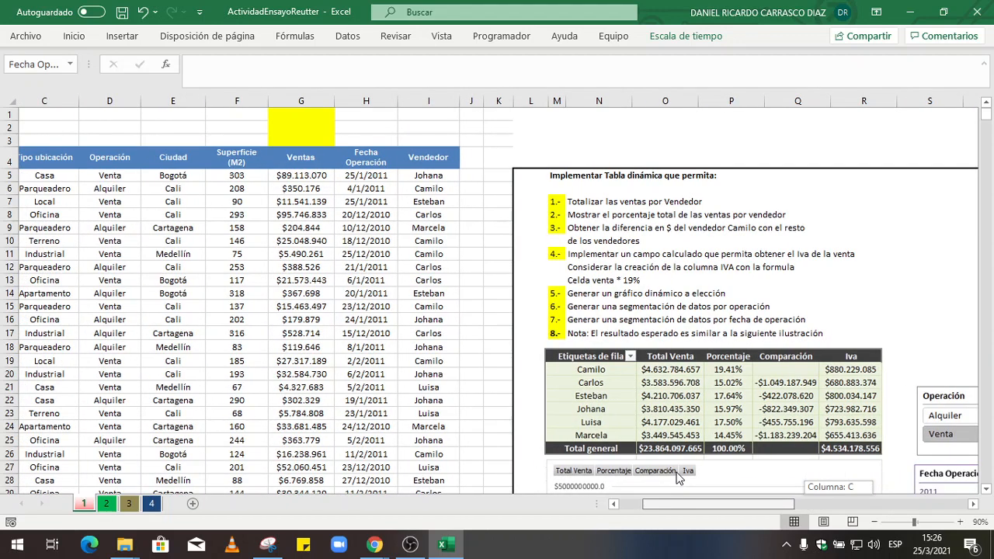
pyautogui.moveTo(678, 478); pyautogui.dragTo(649, 478)
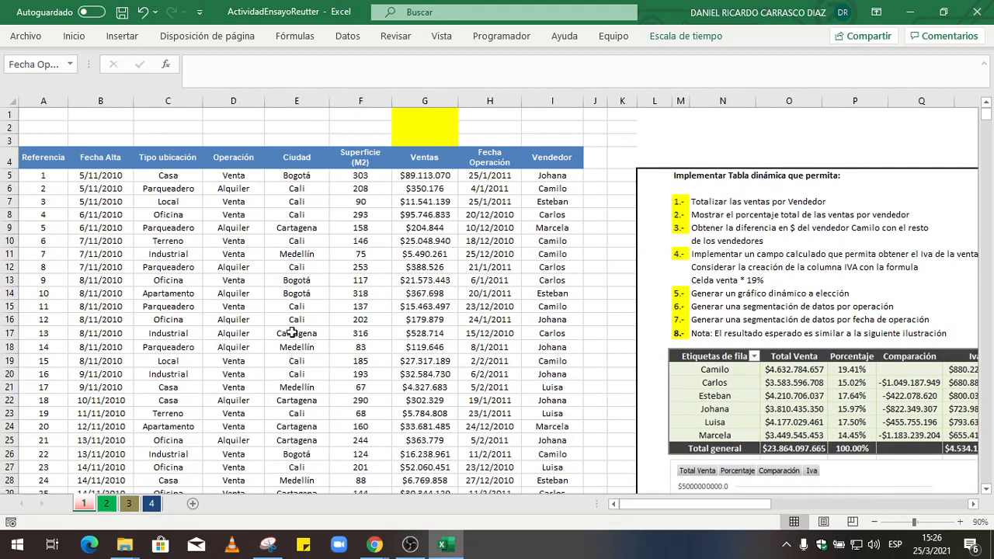
pyautogui.scroll(-5, 376, 293)
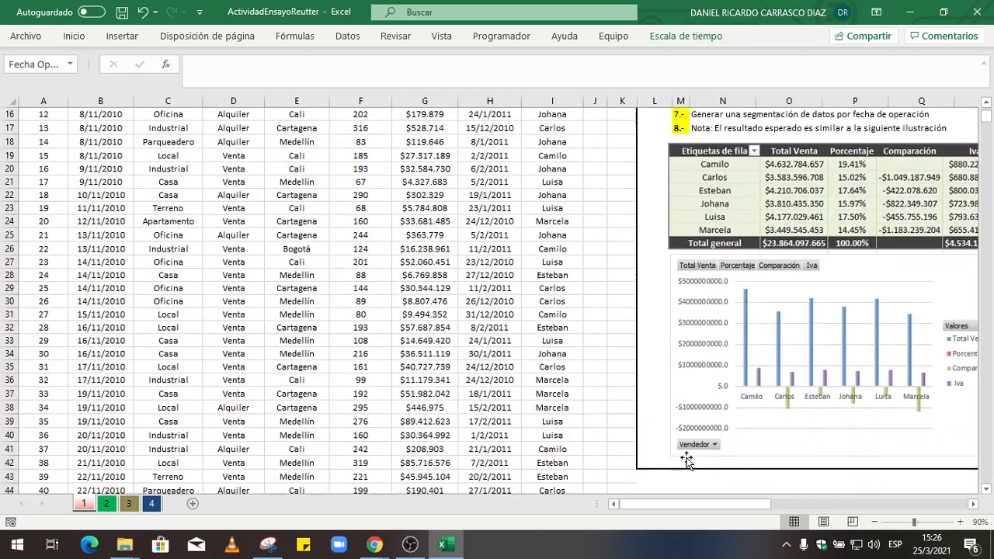
pyautogui.moveTo(695, 502); pyautogui.dragTo(895, 508)
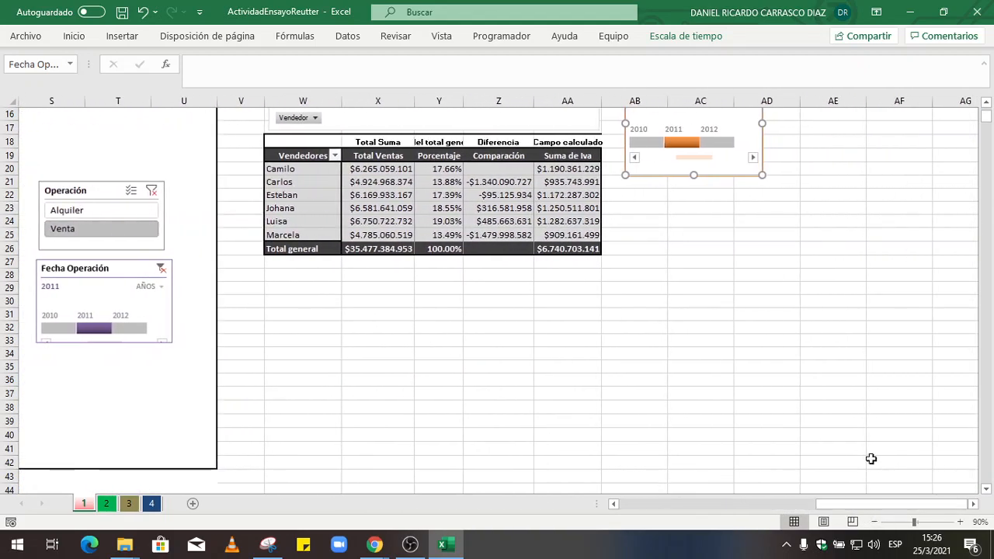
pyautogui.scroll(3, 817, 363)
pyautogui.moveTo(602, 101); pyautogui.dragTo(611, 104)
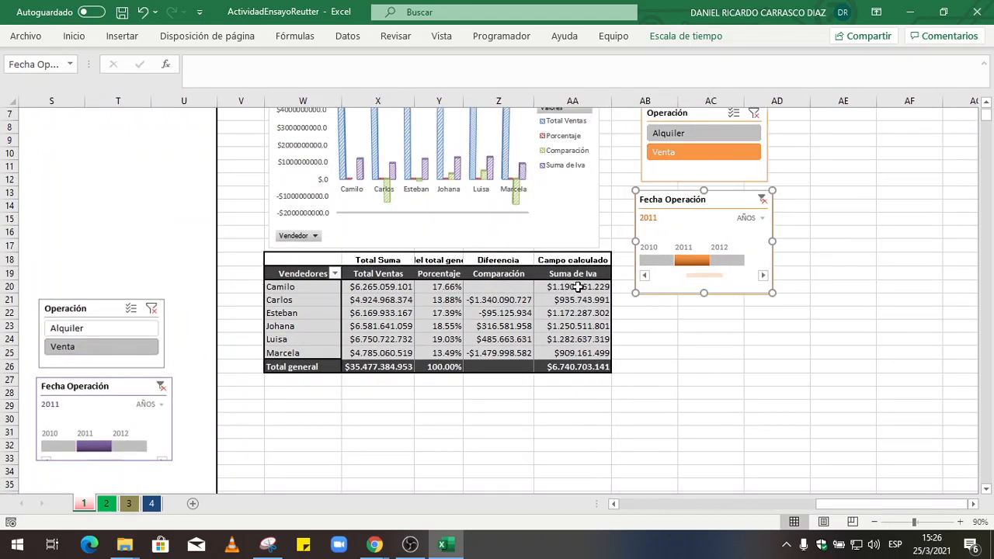
# Highlight the Suma de Iva values in AA20:AA26 for the class, and select Esteban's value in AA22
pyautogui.moveTo(579, 288); pyautogui.dragTo(596, 362)
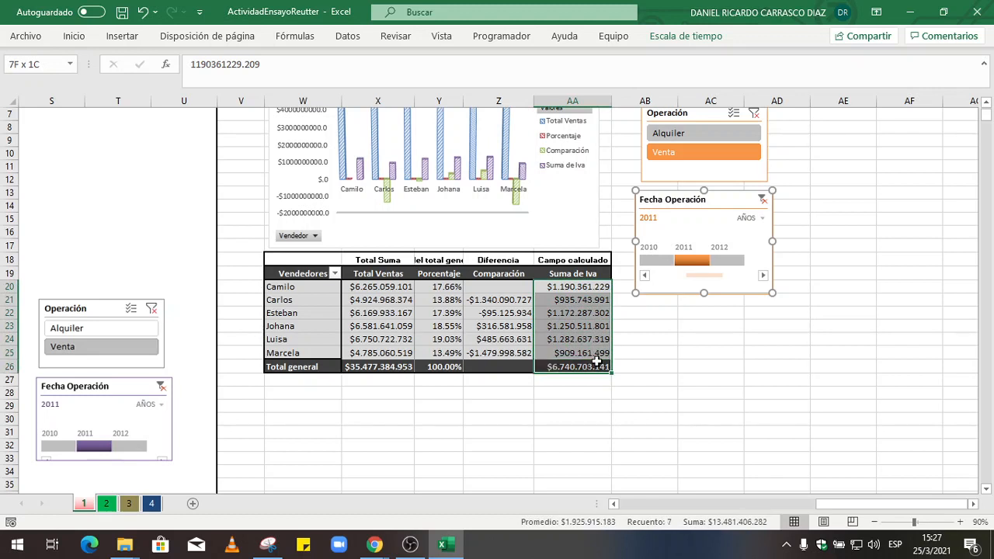
pyautogui.moveTo(596, 362); pyautogui.dragTo(597, 363)
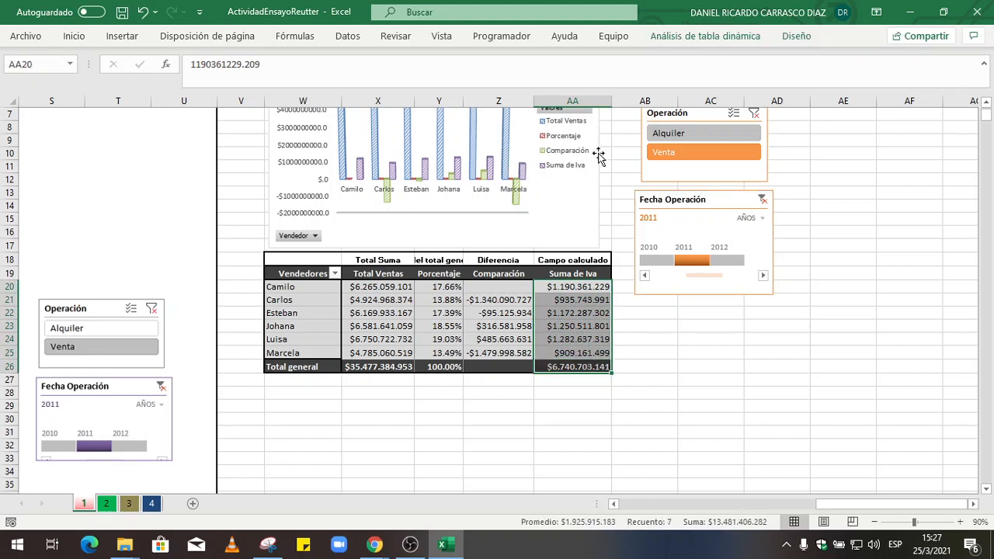
pyautogui.click(645, 334)
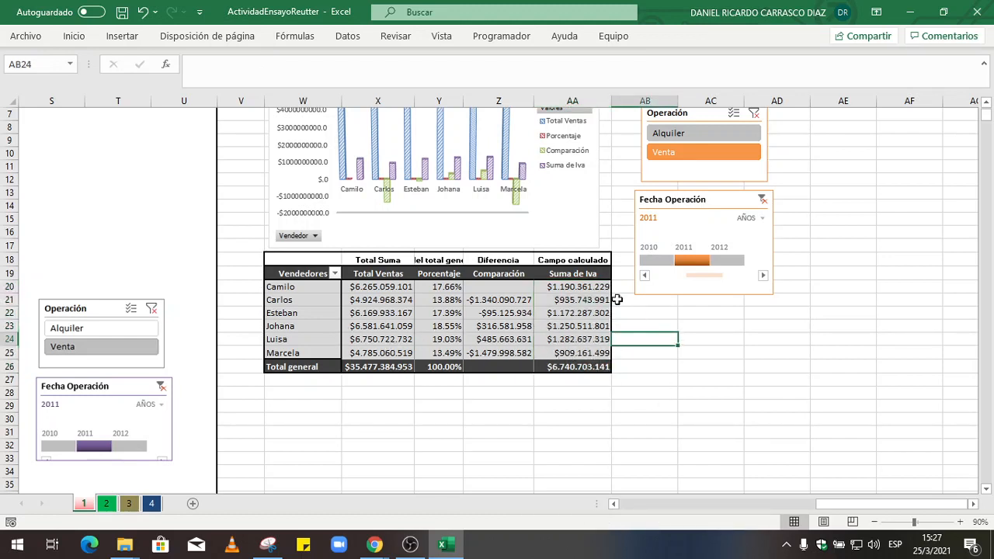
pyautogui.click(586, 311)
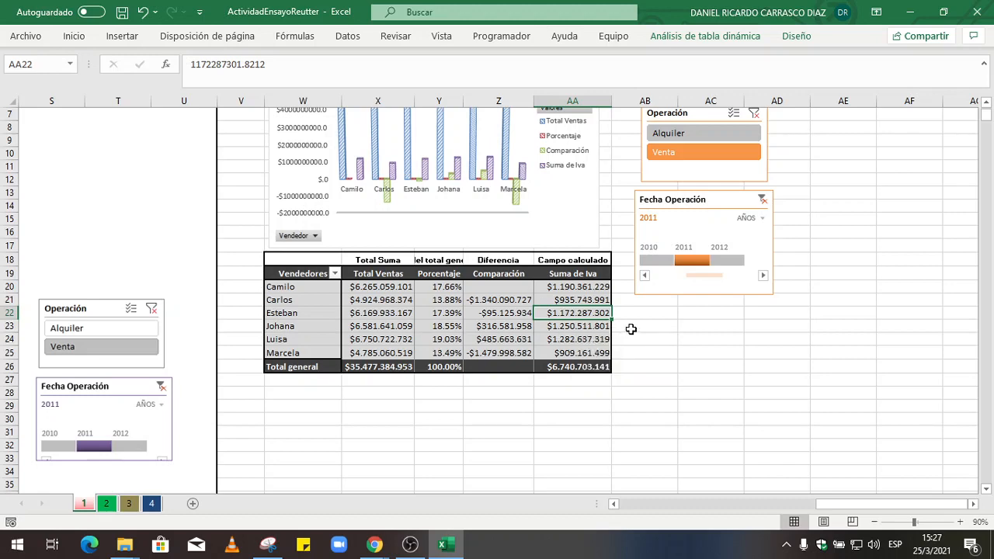
pyautogui.scroll(2, 892, 372)
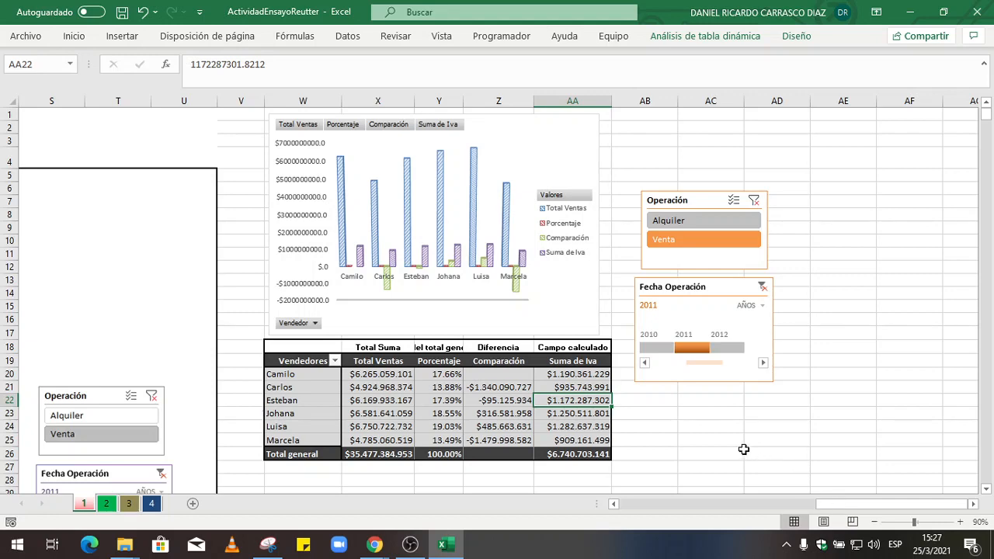
# Clear and reapply the pivot table filters, selecting Venta in the Operación slicer and 2011 in the Fecha Operación timeline
pyautogui.scroll(-1, 792, 481)
pyautogui.moveTo(847, 504); pyautogui.dragTo(738, 509)
pyautogui.scroll(-1, 491, 345)
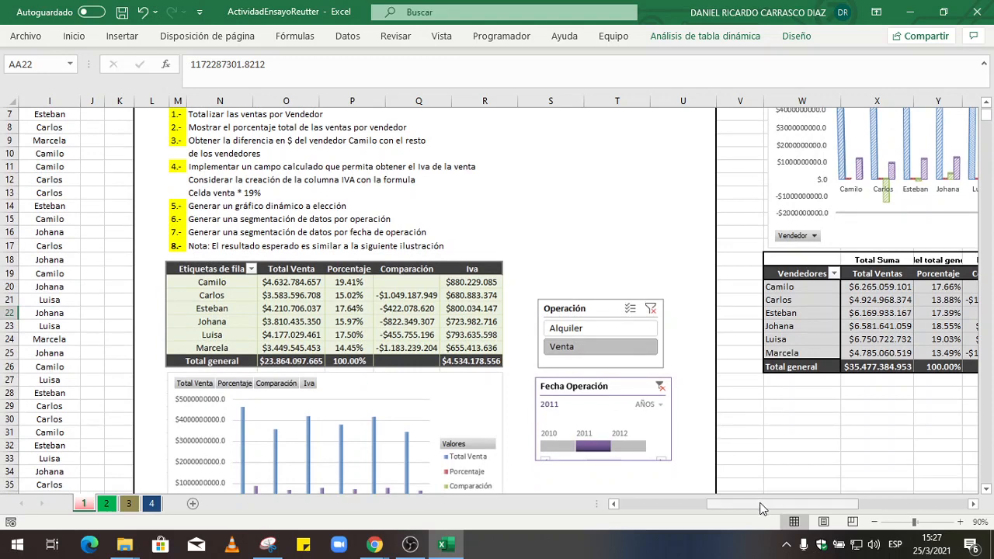
pyautogui.moveTo(761, 509); pyautogui.dragTo(830, 508)
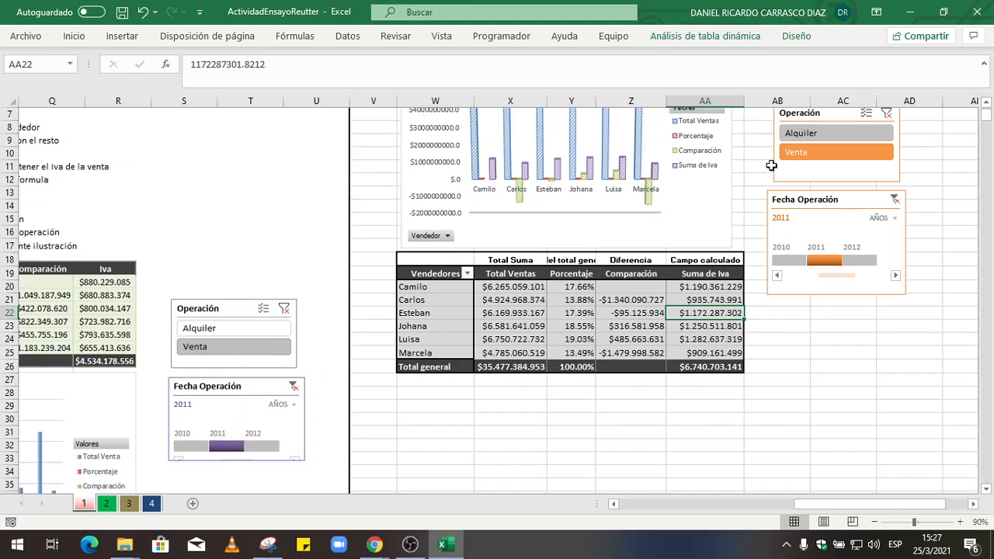
pyautogui.click(887, 113)
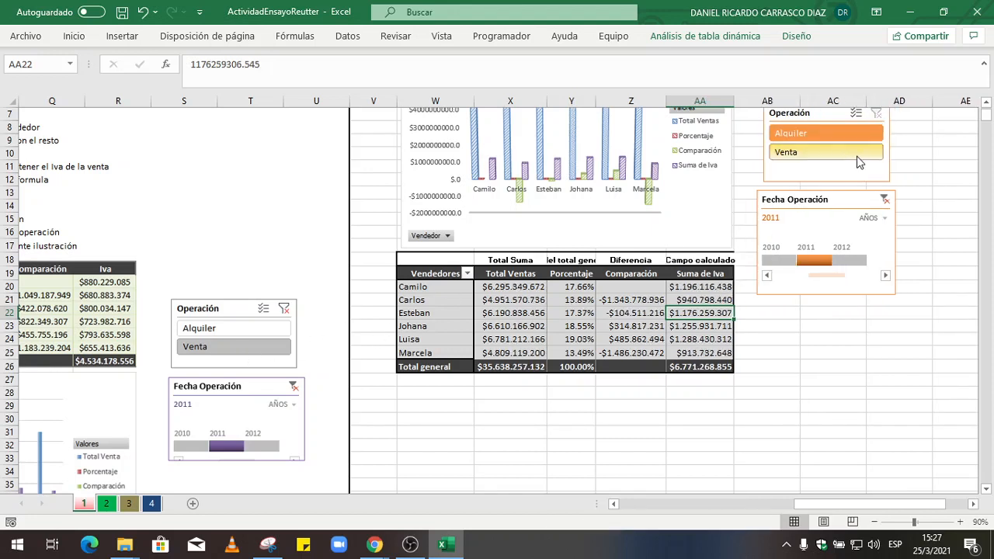
pyautogui.click(835, 151)
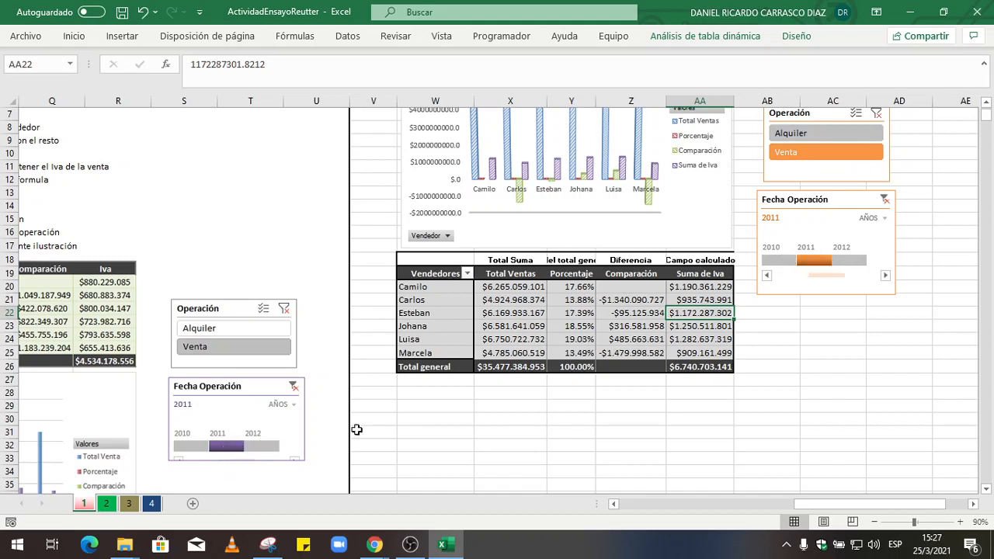
pyautogui.click(884, 203)
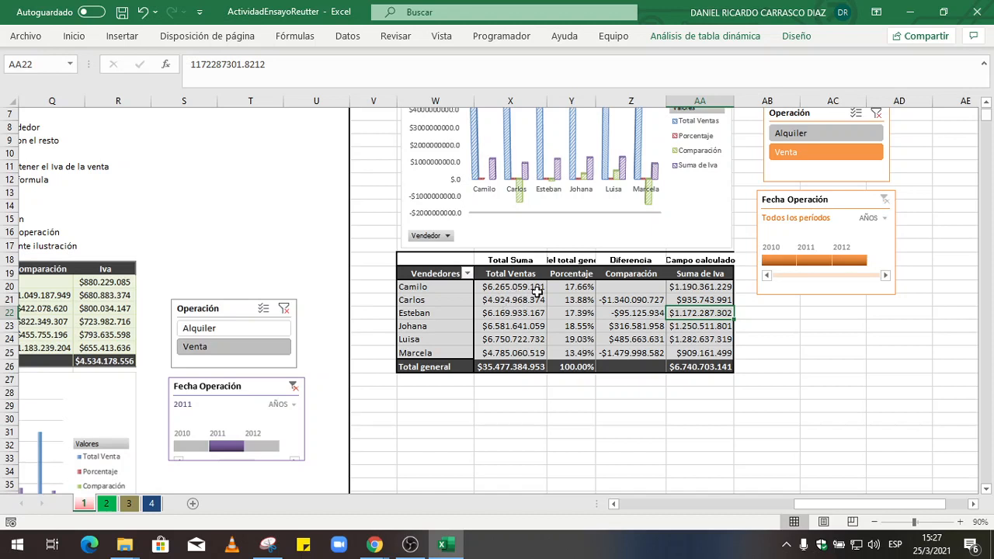
pyautogui.click(815, 265)
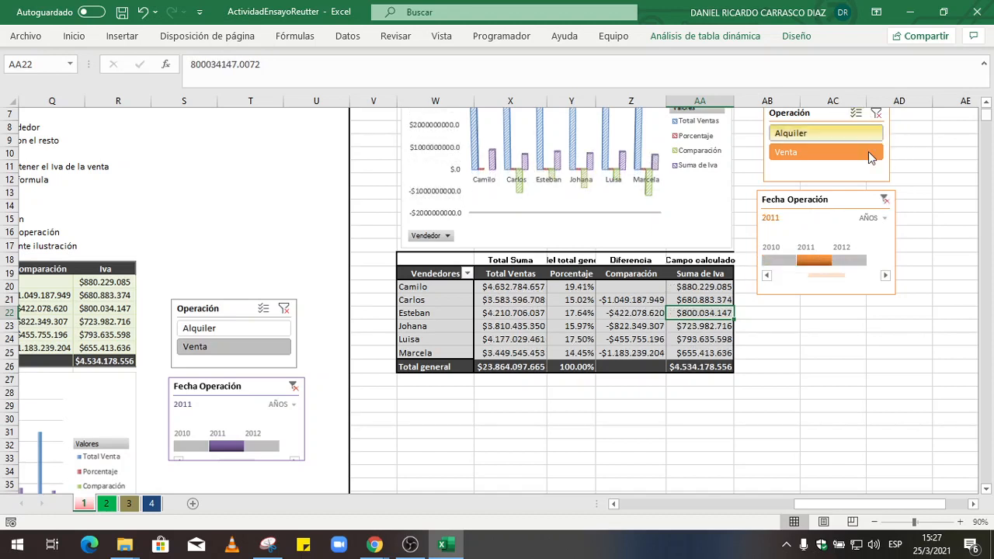
# Switch to the Google Meet call, admit the waiting participant, and return to the Excel workbook
pyautogui.click(360, 493)
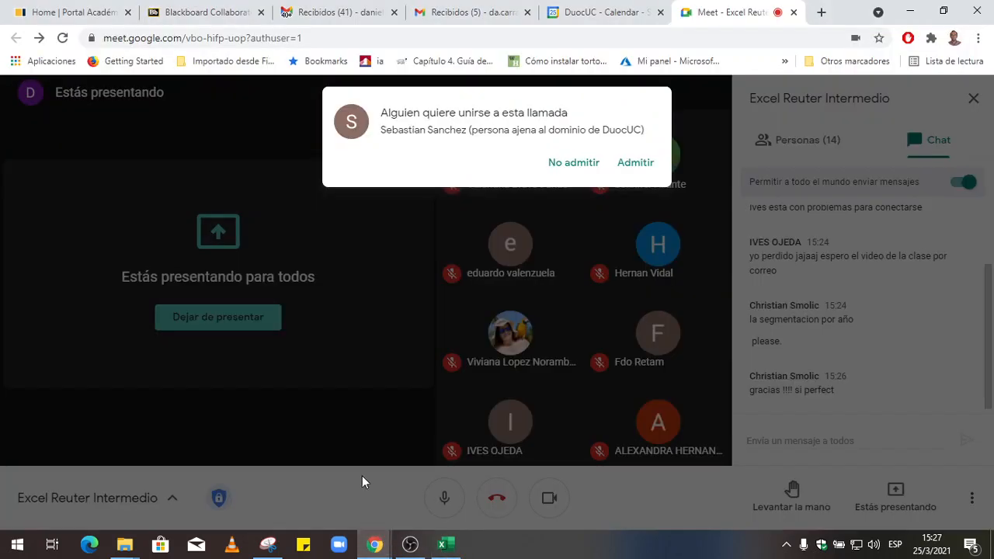
pyautogui.click(640, 166)
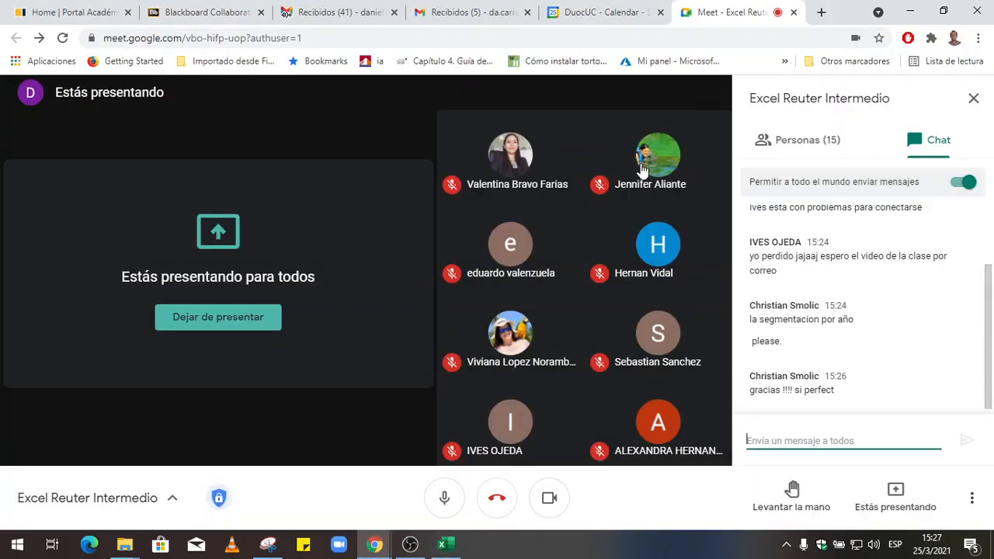
pyautogui.click(446, 546)
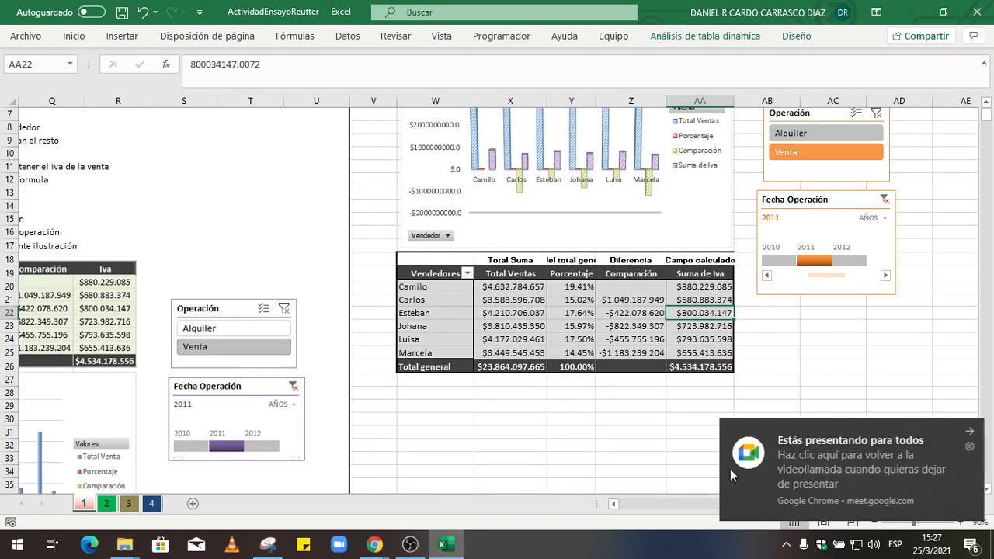
pyautogui.click(967, 432)
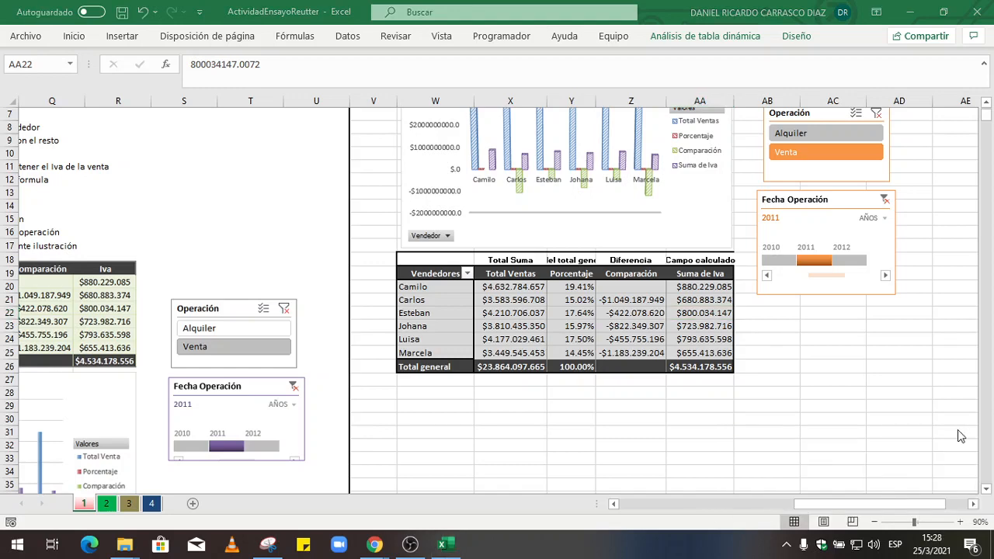
# Compare the finished pivot table, chart and slicers with the exercise instructions and the sample result on sheet 1
pyautogui.scroll(2, 791, 417)
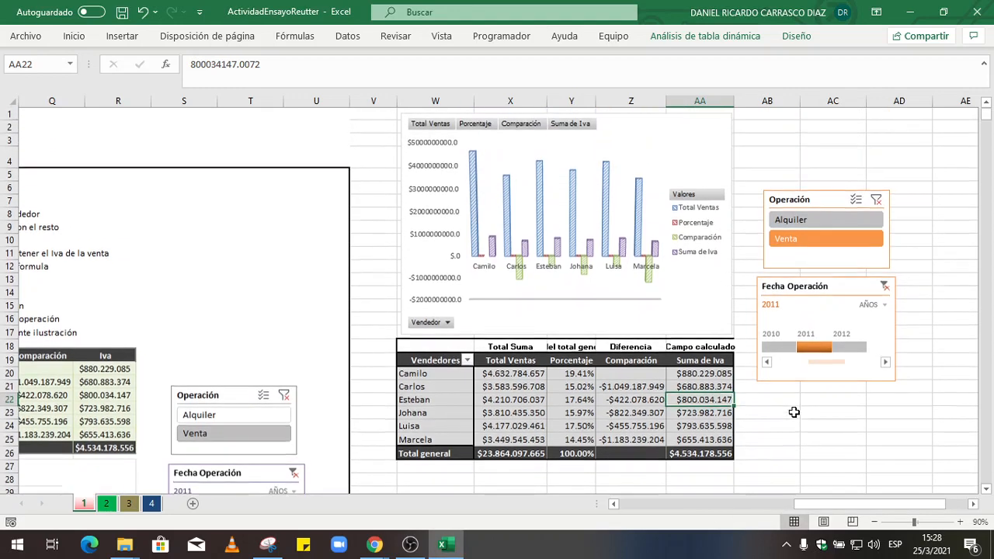
pyautogui.moveTo(817, 504); pyautogui.dragTo(721, 504)
pyautogui.scroll(-3, 536, 390)
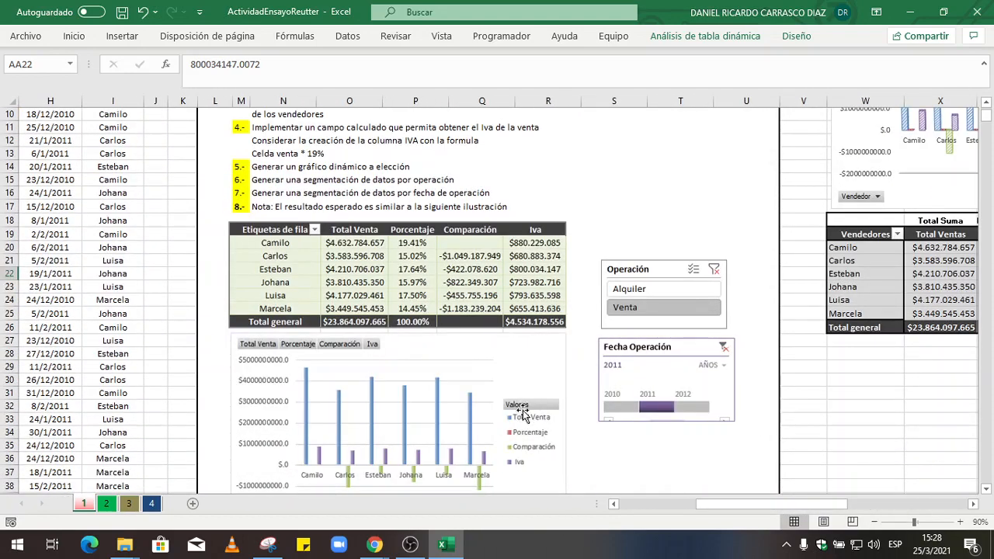
pyautogui.scroll(-1, 527, 403)
pyautogui.scroll(1, 514, 409)
pyautogui.scroll(-1, 513, 412)
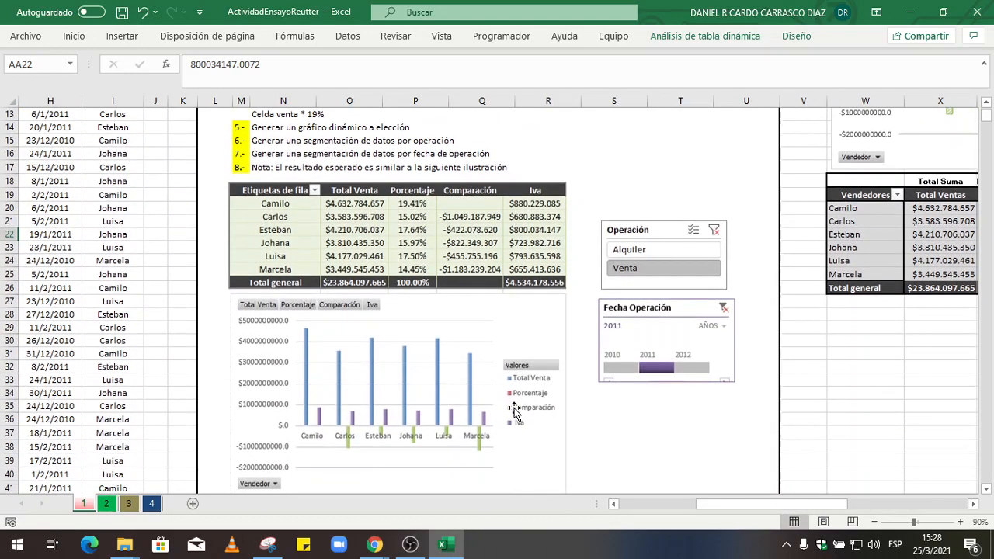
pyautogui.scroll(2, 518, 412)
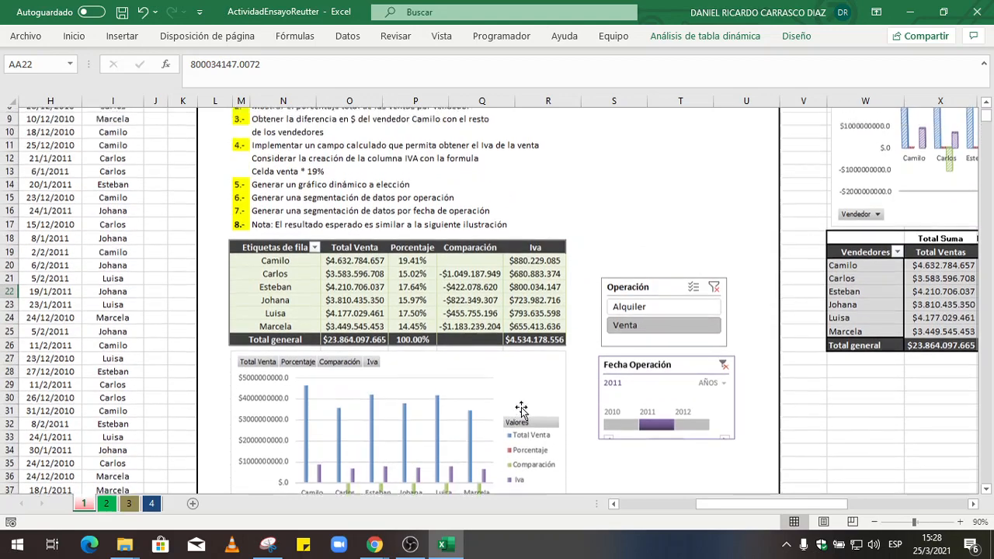
pyautogui.scroll(-2, 526, 416)
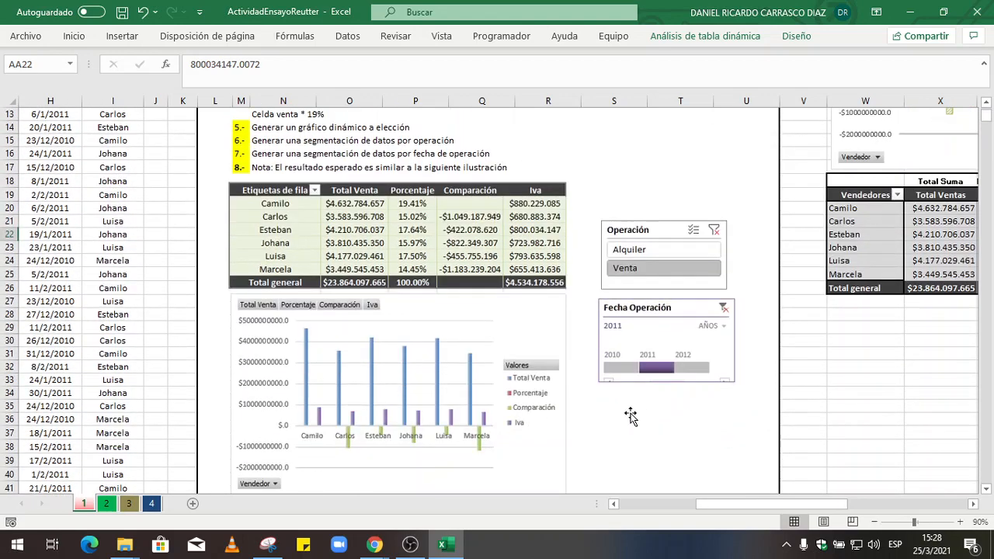
pyautogui.scroll(2, 631, 417)
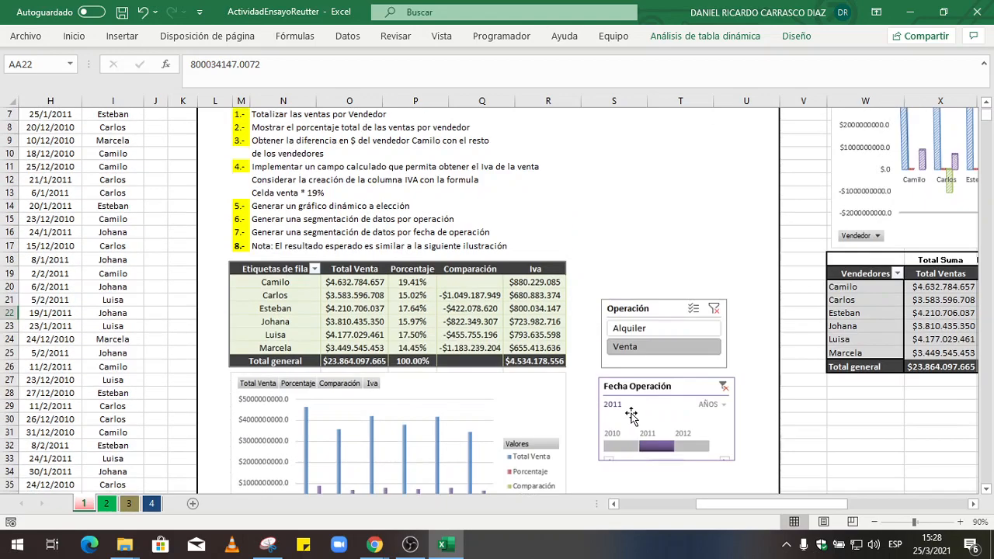
pyautogui.scroll(-2, 636, 408)
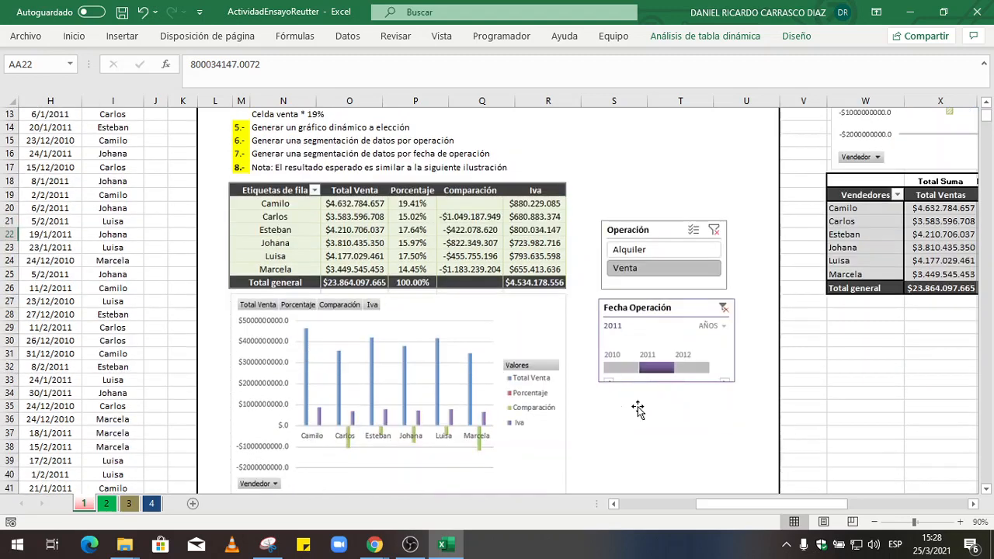
# On sheet 2, narrow column D slightly and review the product codes against the Texto en columna instructions
pyautogui.click(107, 505)
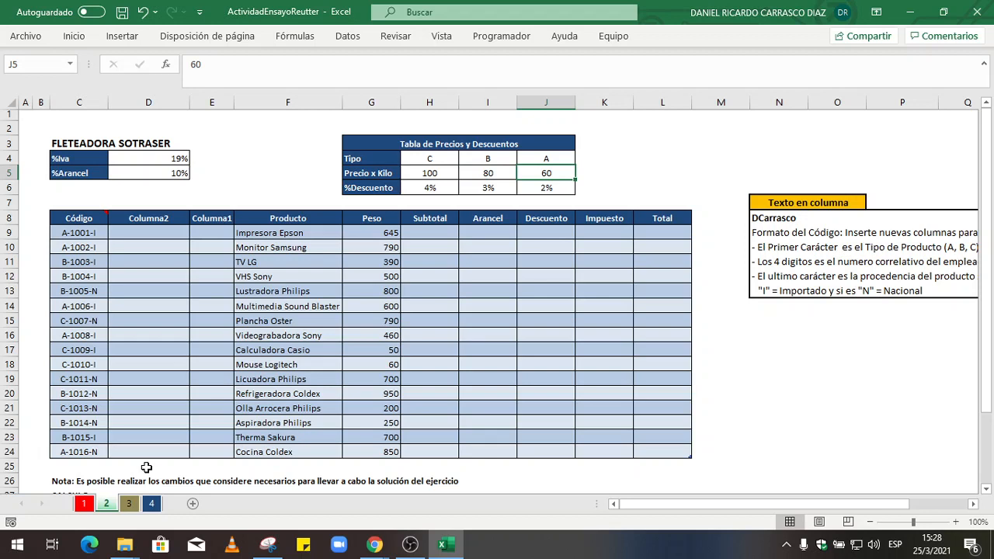
pyautogui.moveTo(188, 102); pyautogui.dragTo(177, 106)
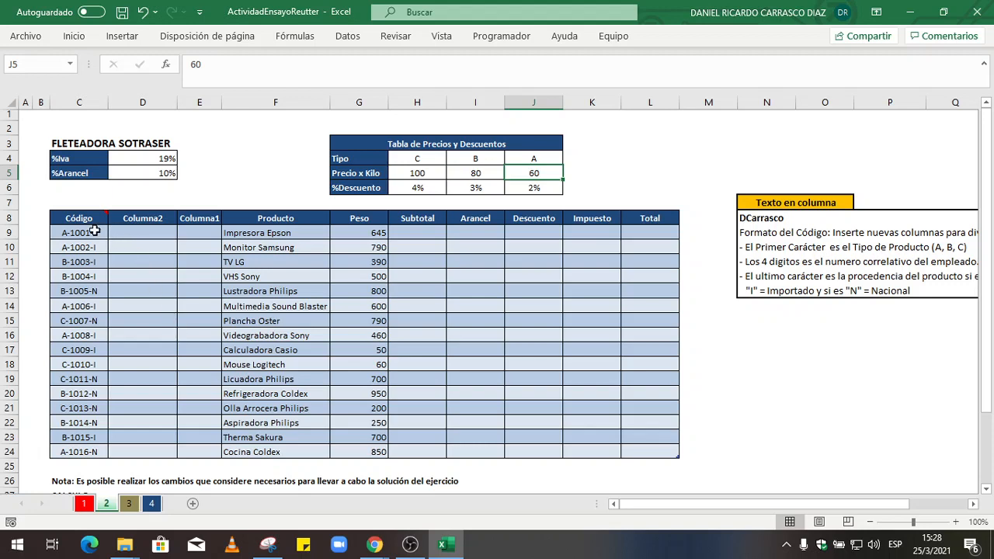
pyautogui.moveTo(94, 231); pyautogui.dragTo(92, 452)
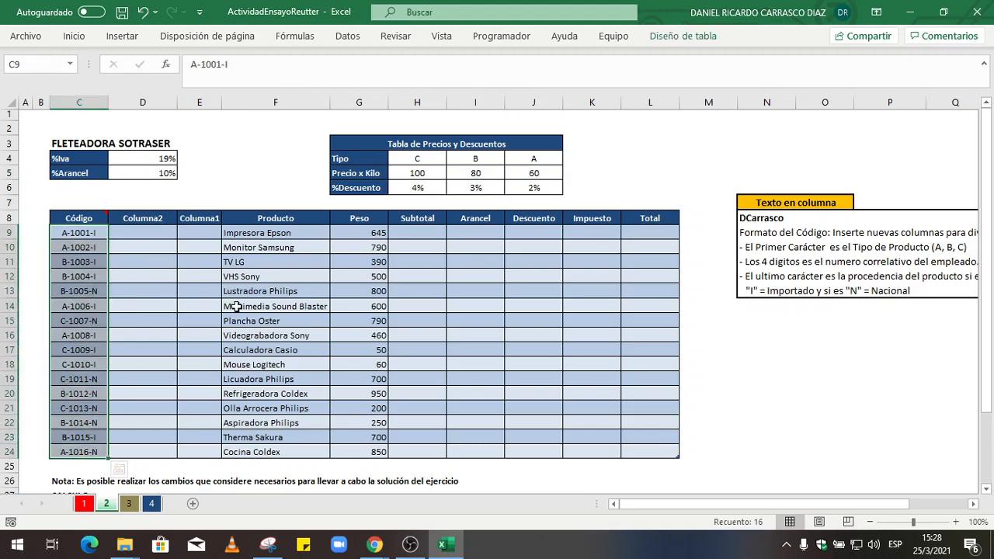
pyautogui.moveTo(774, 505); pyautogui.dragTo(832, 505)
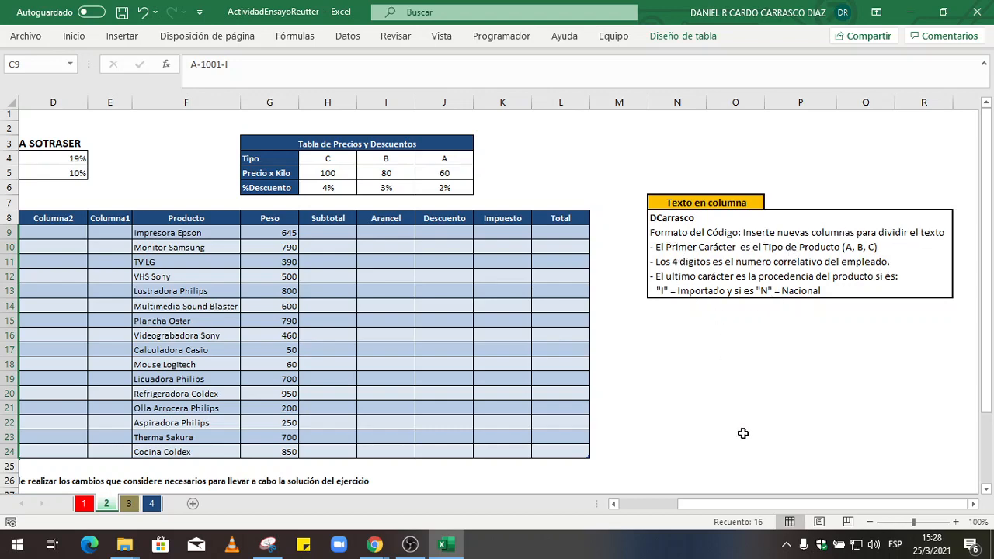
pyautogui.moveTo(784, 505); pyautogui.dragTo(726, 504)
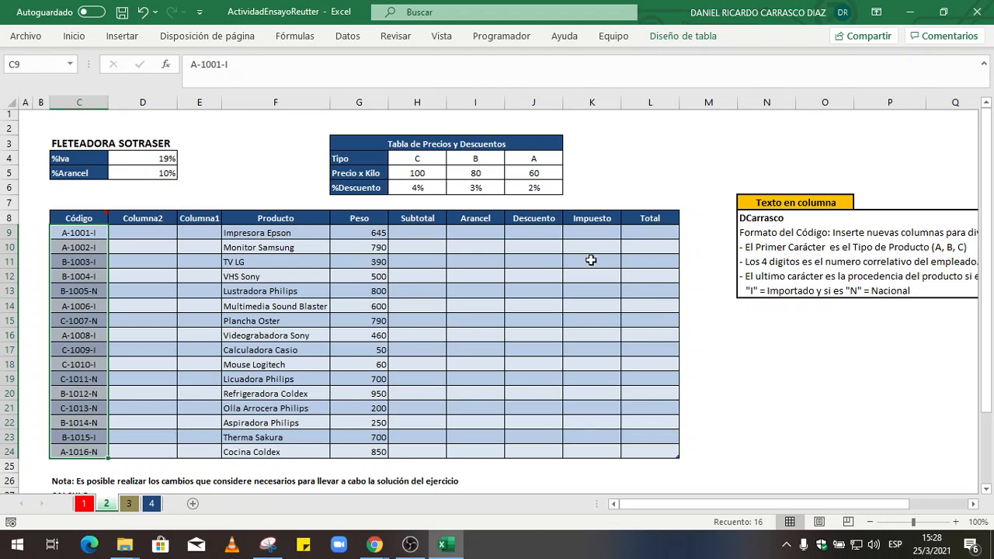
# Rename the Código header in C8 as "Tipo Producto" and widen column C to fit it
pyautogui.click(83, 220)
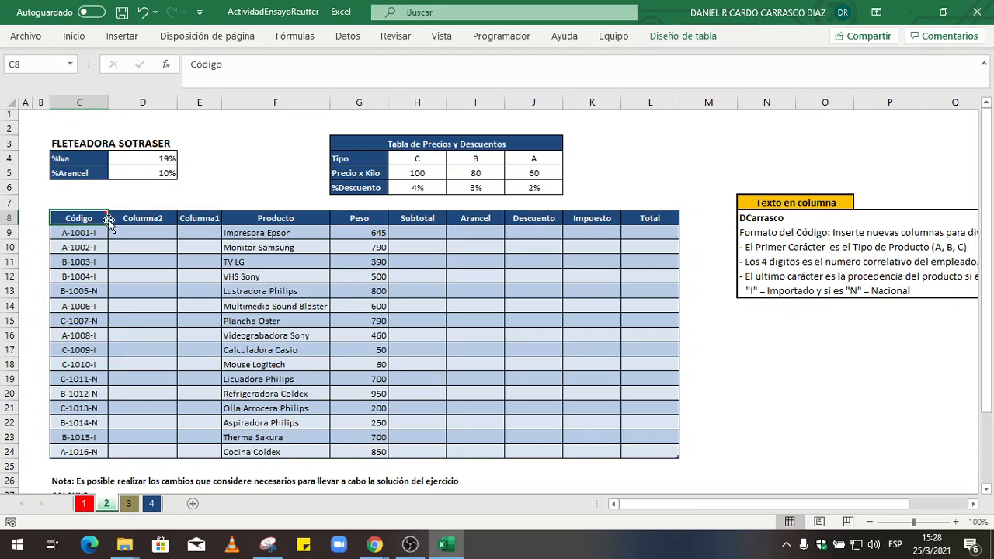
pyautogui.moveTo(107, 219)
pyautogui.write('T')
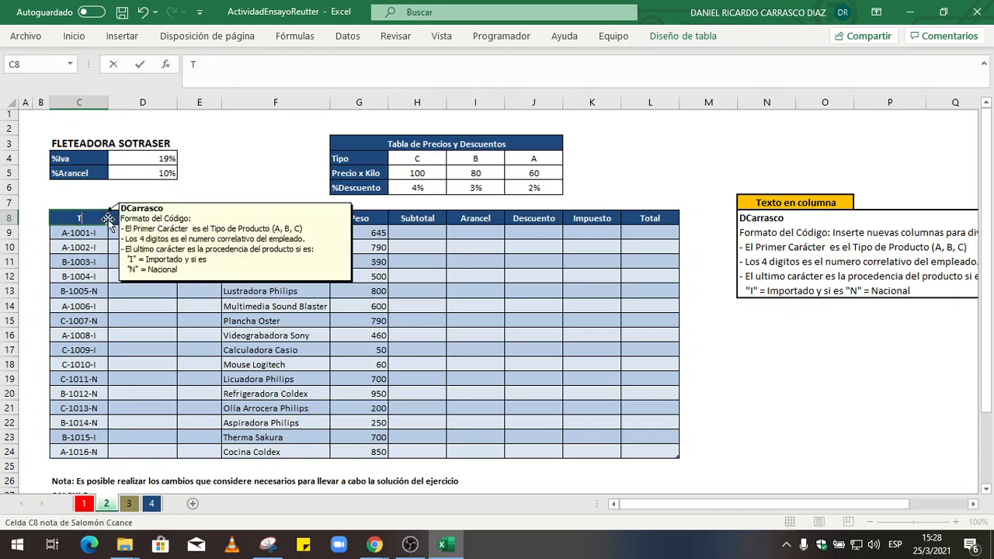
pyautogui.write('ipo Producto')
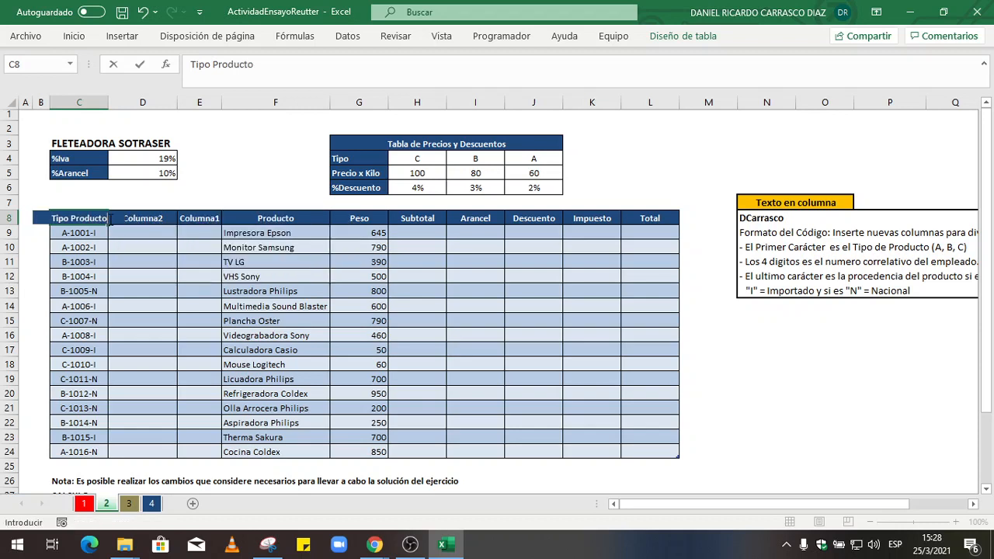
pyautogui.press('Return')
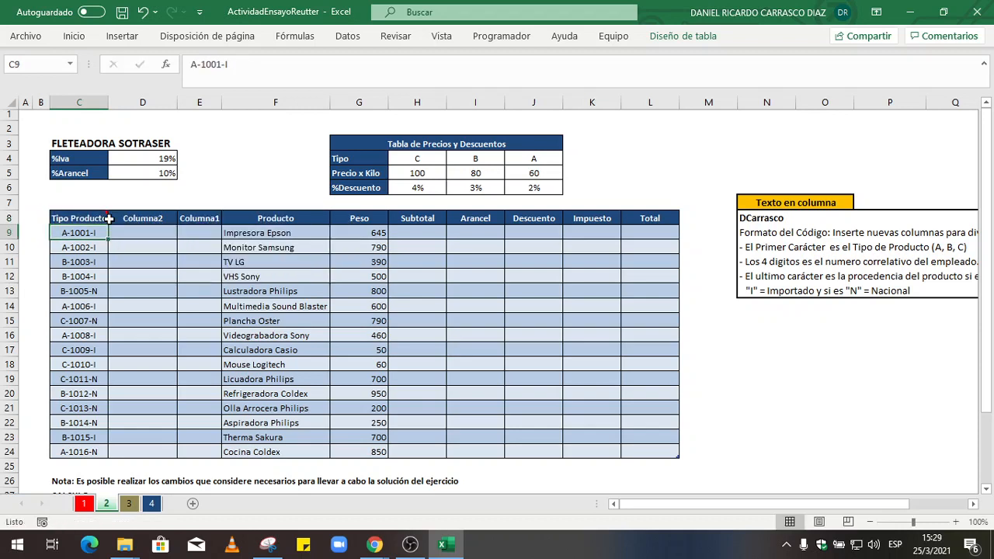
pyautogui.moveTo(109, 103); pyautogui.dragTo(122, 103)
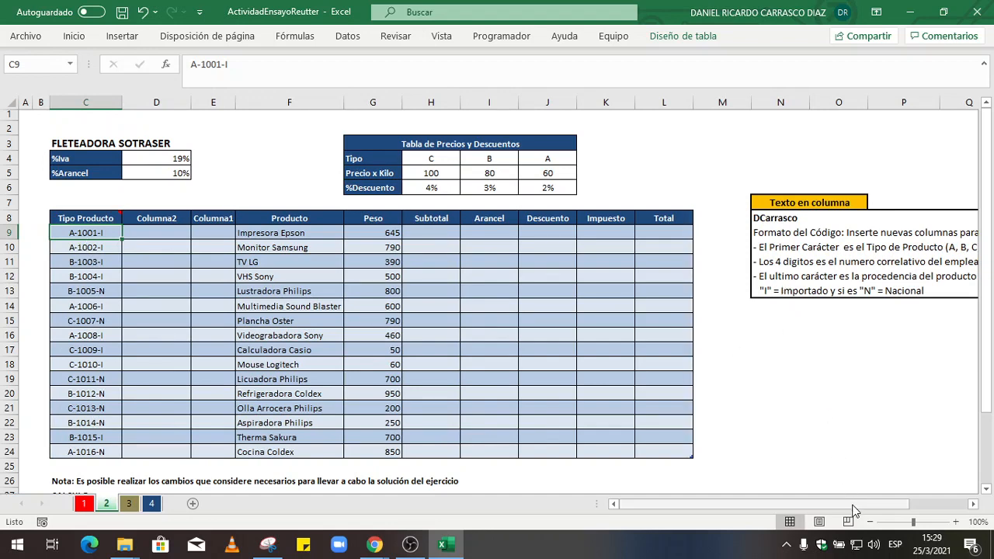
# Rename the Columna2 header in D8 as "N°Empleado"
pyautogui.moveTo(847, 505)
pyautogui.mouseDown()
pyautogui.moveTo(932, 506)
pyautogui.moveTo(861, 506)
pyautogui.mouseUp()
pyautogui.click(179, 222)
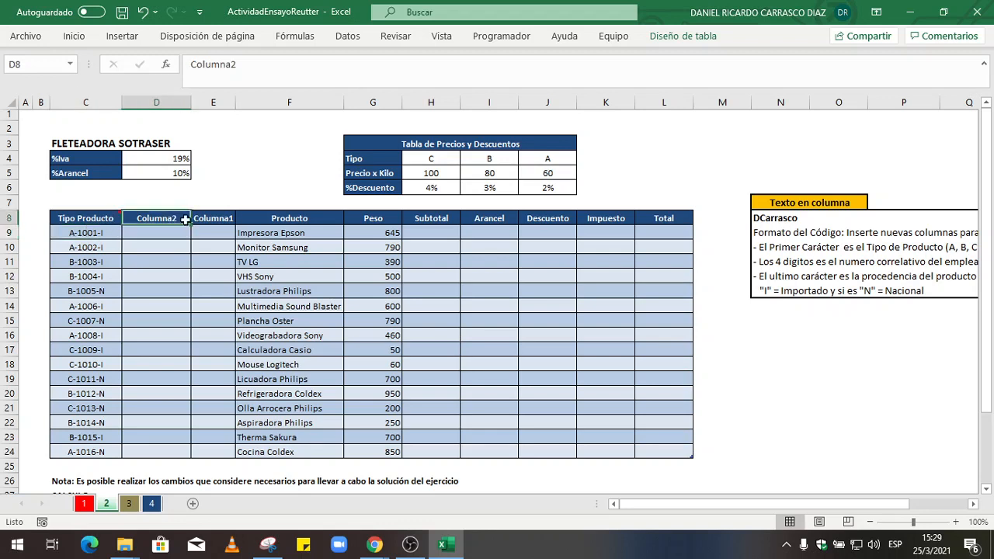
pyautogui.press('F2')
pyautogui.press('BackSpace')
pyautogui.write('N°')
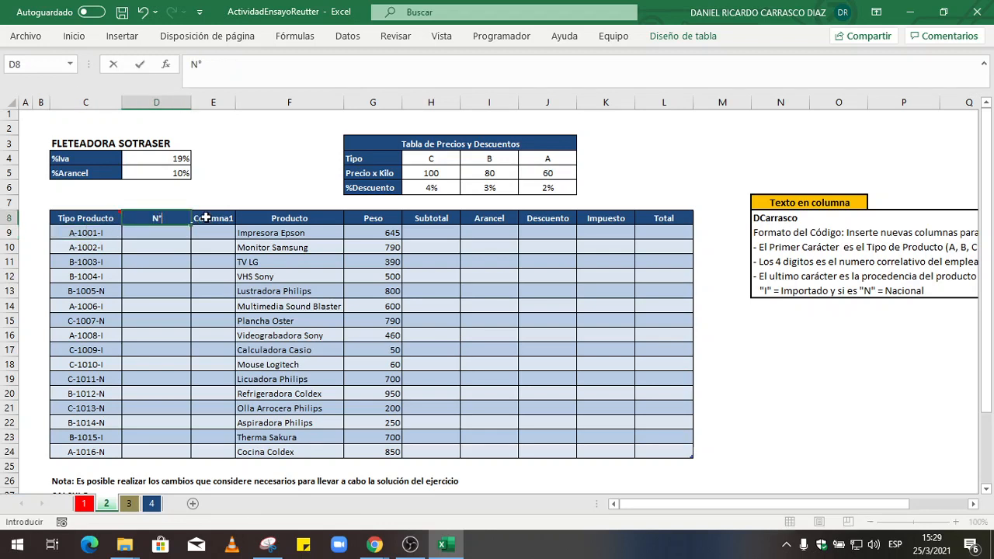
pyautogui.write('Empleado')
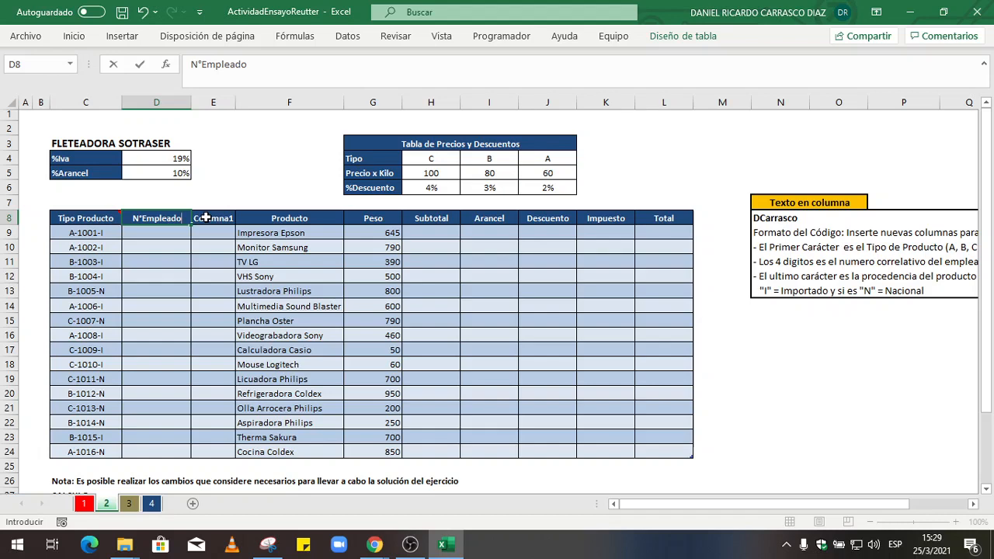
pyautogui.press('Return')
# Rename the Columna1 header in E8 as "Procedencia" and widen column E to fit it
pyautogui.click(206, 219)
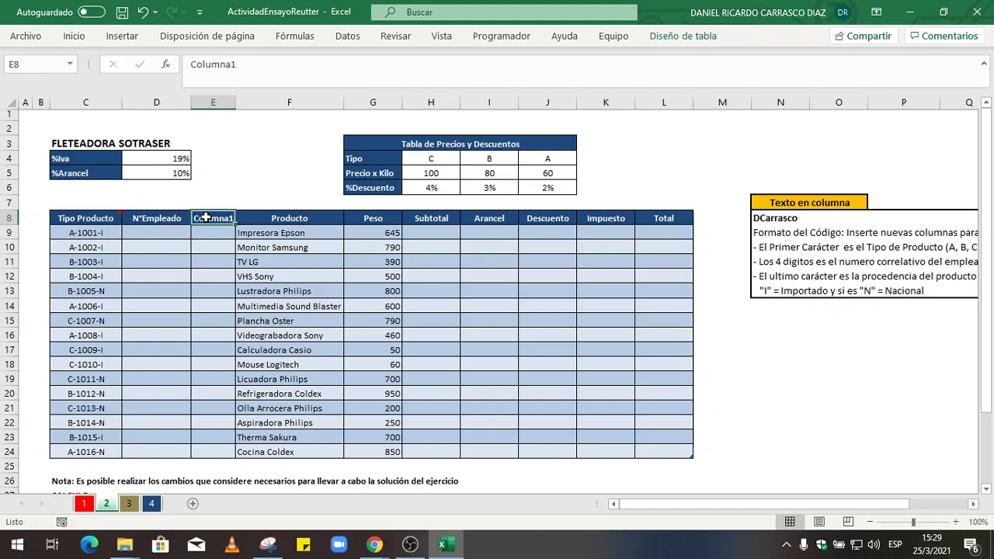
pyautogui.moveTo(780, 504); pyautogui.dragTo(883, 506)
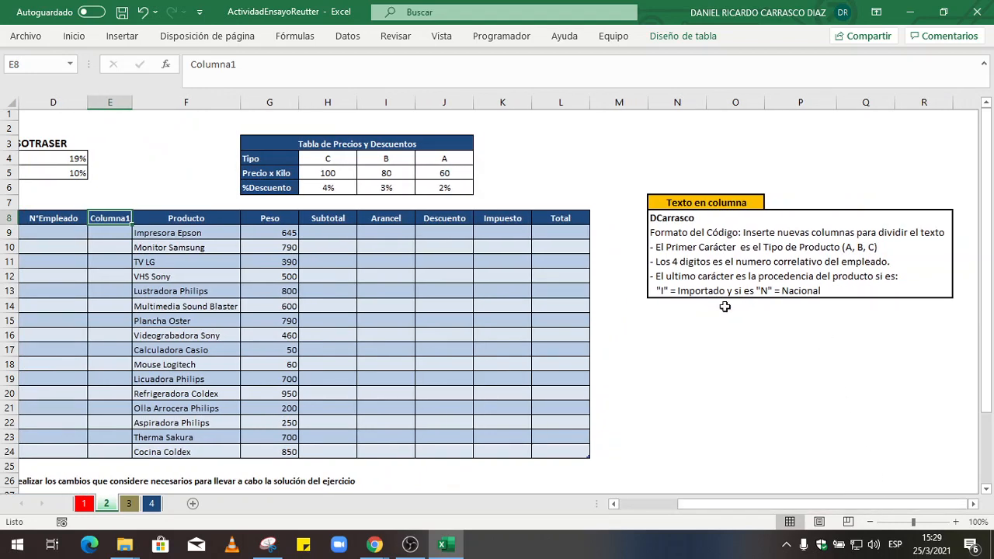
pyautogui.moveTo(820, 505); pyautogui.dragTo(739, 503)
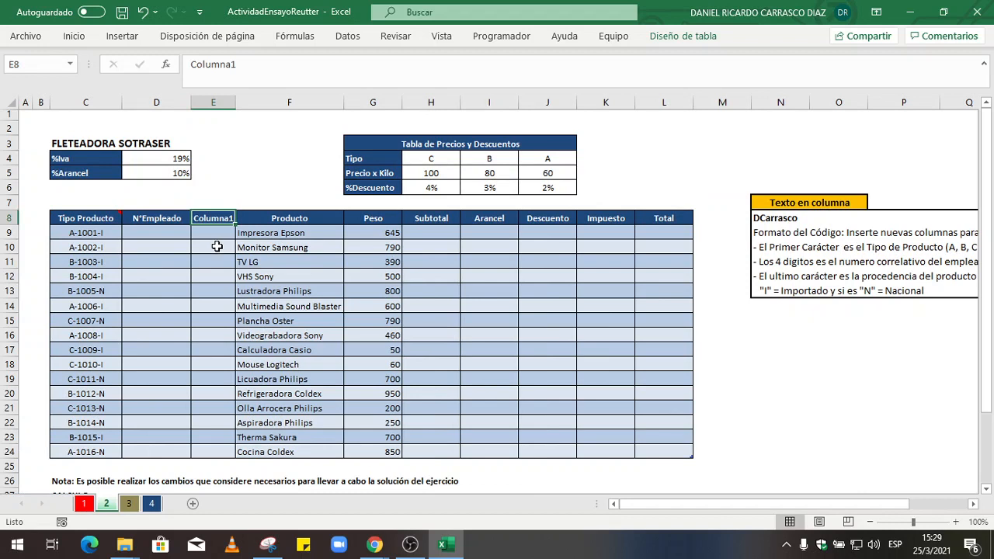
pyautogui.write('Proced')
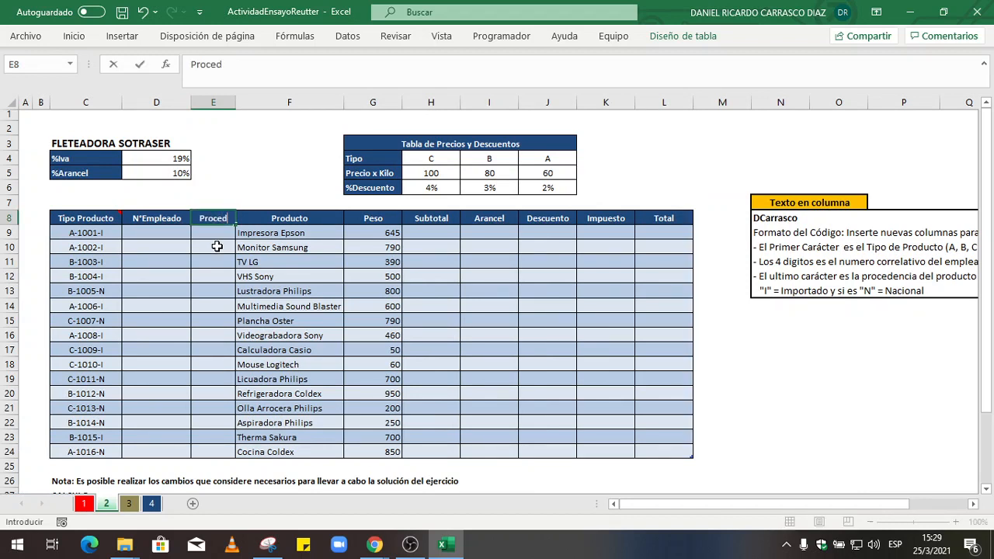
pyautogui.write('encia')
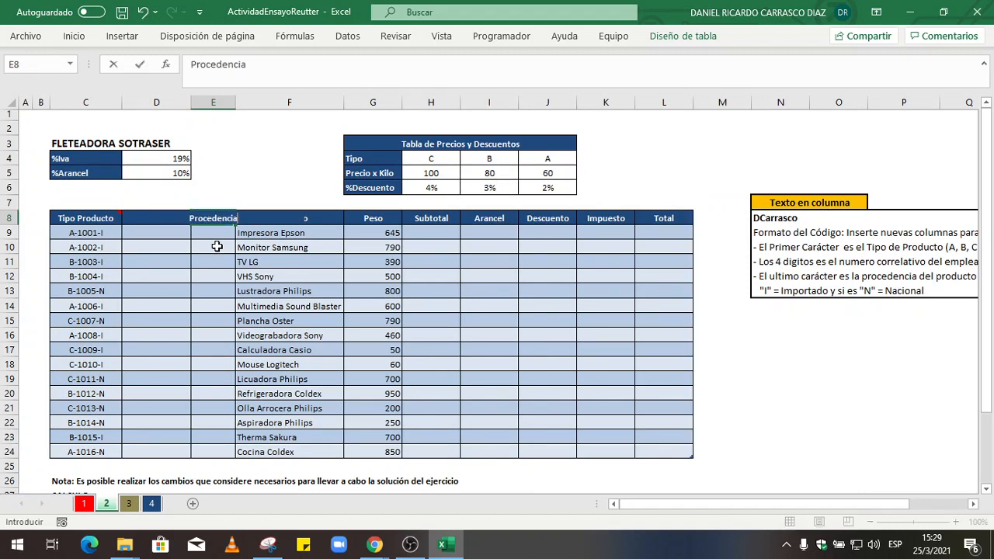
pyautogui.press('Return')
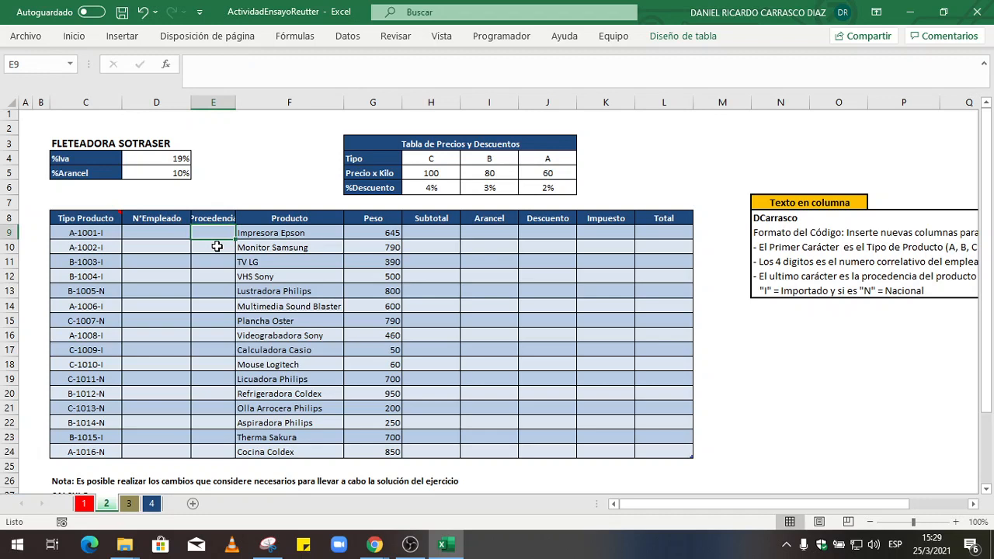
pyautogui.click(214, 102)
pyautogui.moveTo(237, 108); pyautogui.dragTo(252, 103)
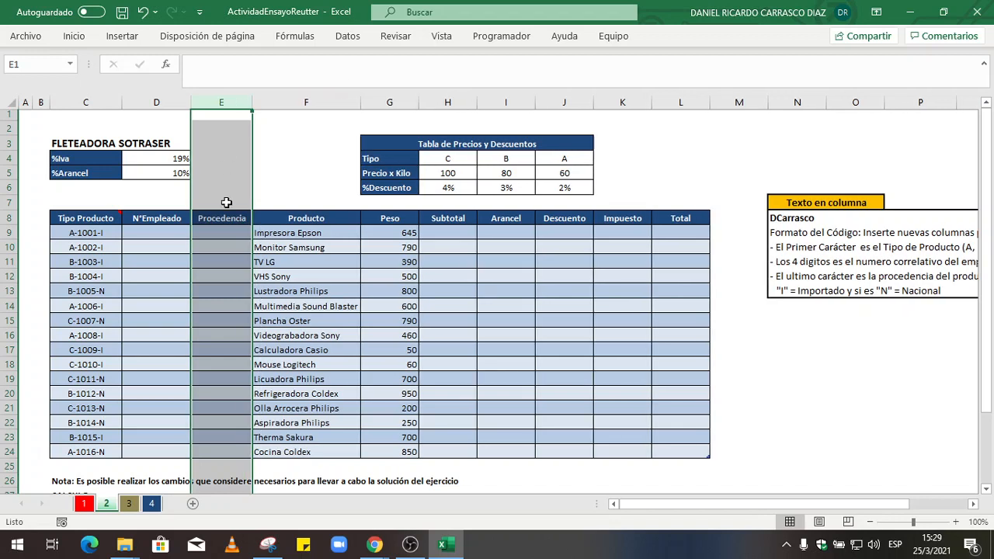
# Start the text-to-columns conversion on the product codes in C9:C24, moving the wizard clear of the codes
pyautogui.click(87, 274)
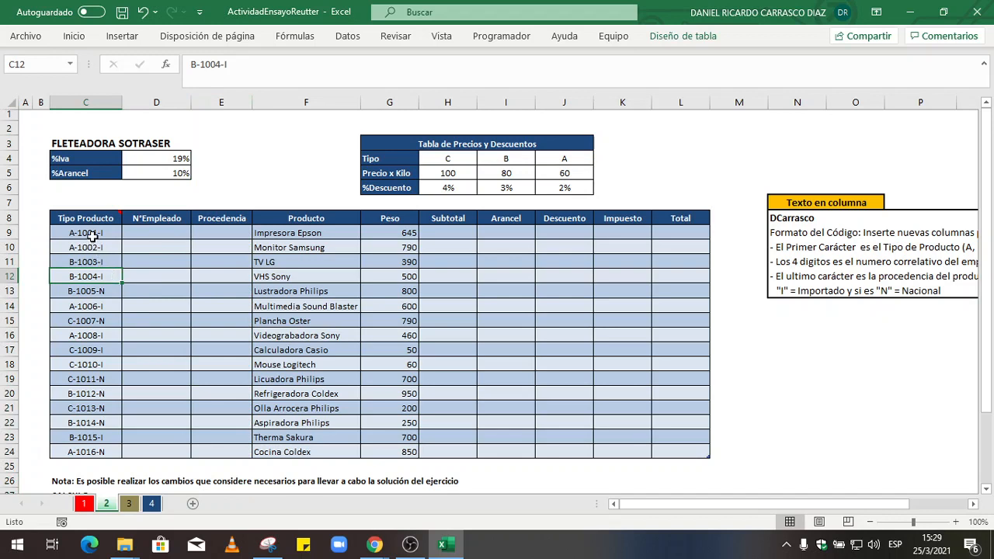
pyautogui.moveTo(86, 233); pyautogui.dragTo(87, 452)
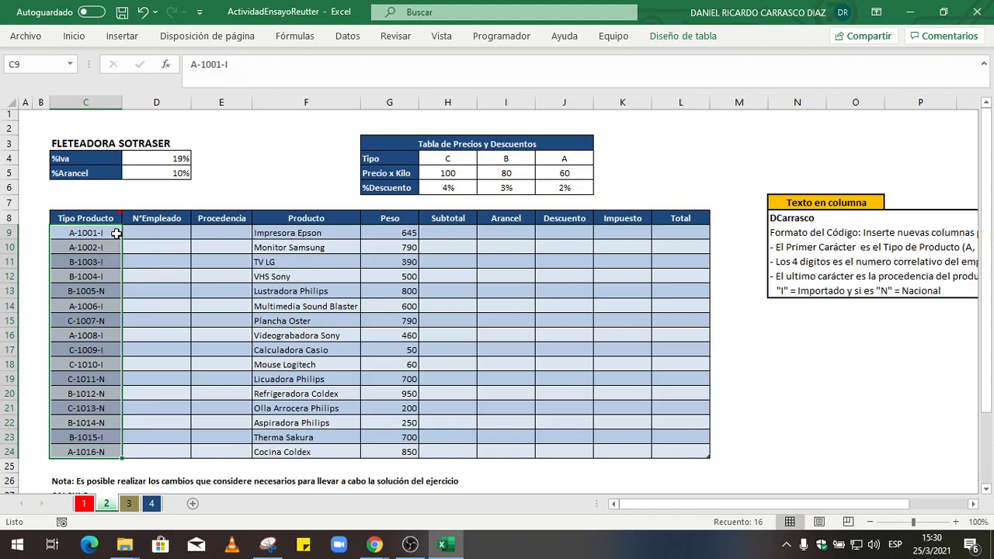
pyautogui.scroll(-1, 117, 235)
pyautogui.scroll(1, 115, 250)
pyautogui.moveTo(98, 233); pyautogui.dragTo(89, 450)
pyautogui.click(347, 36)
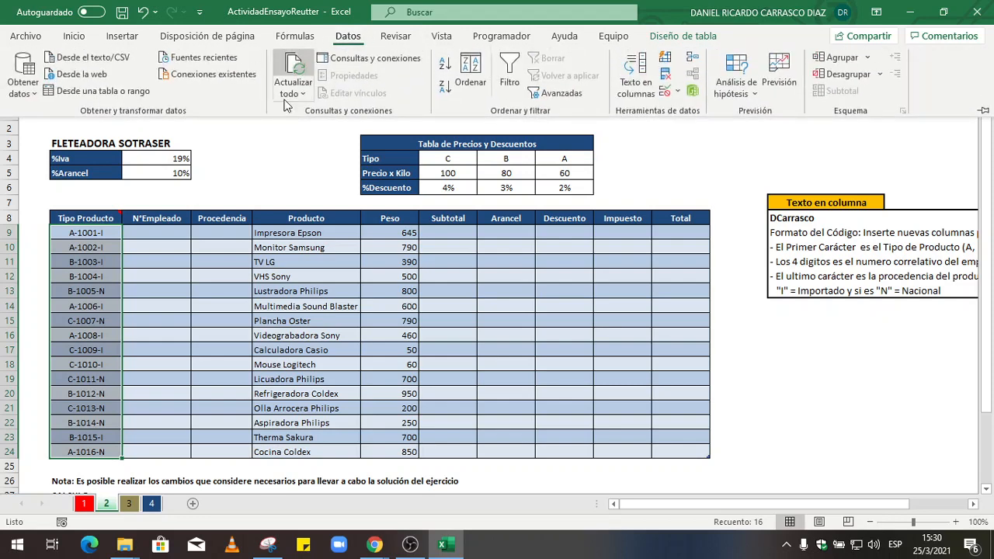
pyautogui.click(634, 83)
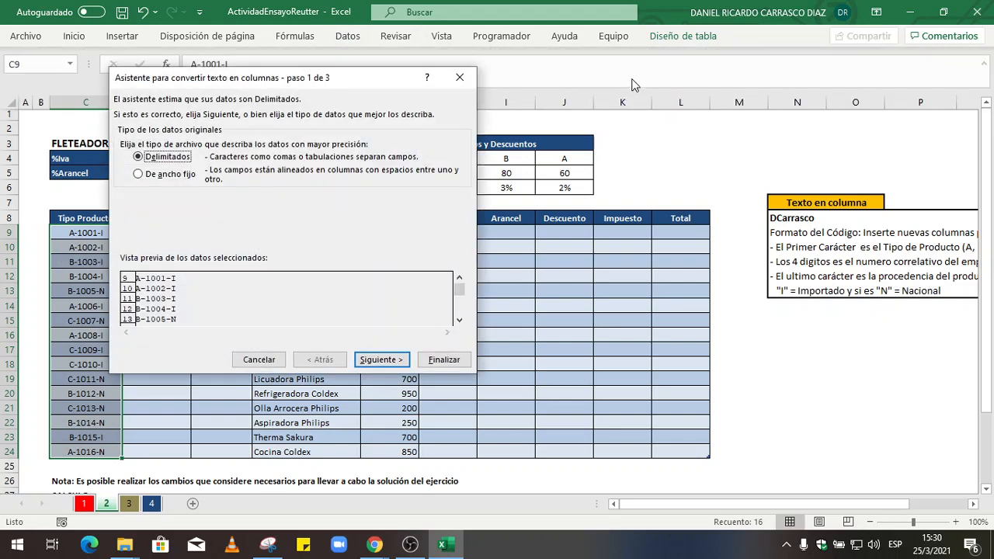
pyautogui.moveTo(382, 85); pyautogui.dragTo(589, 76)
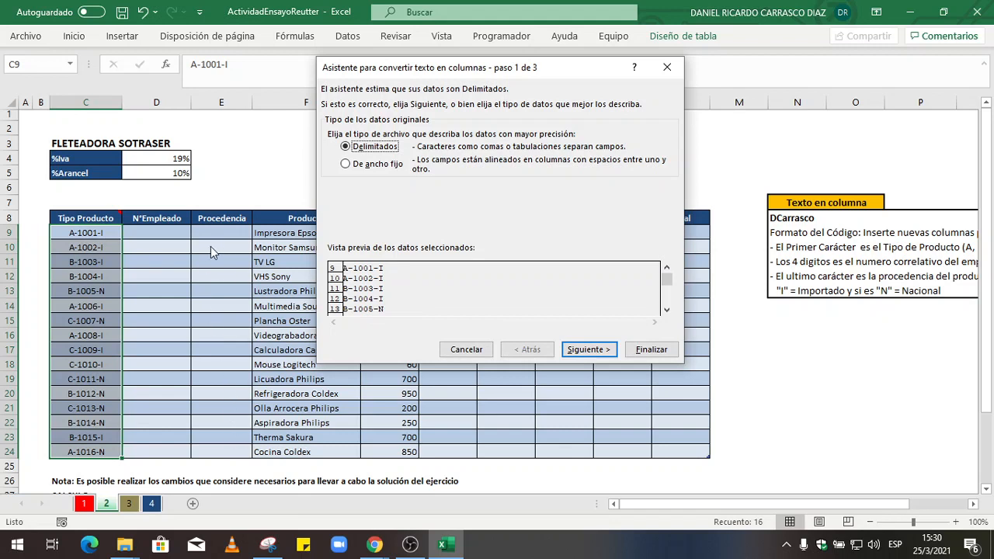
pyautogui.click(351, 169)
pyautogui.click(579, 348)
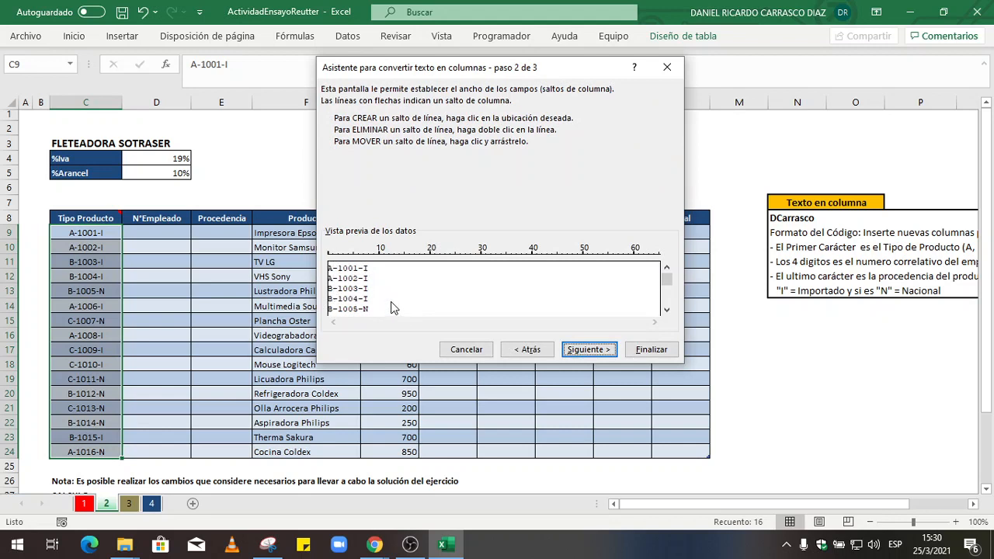
pyautogui.click(532, 350)
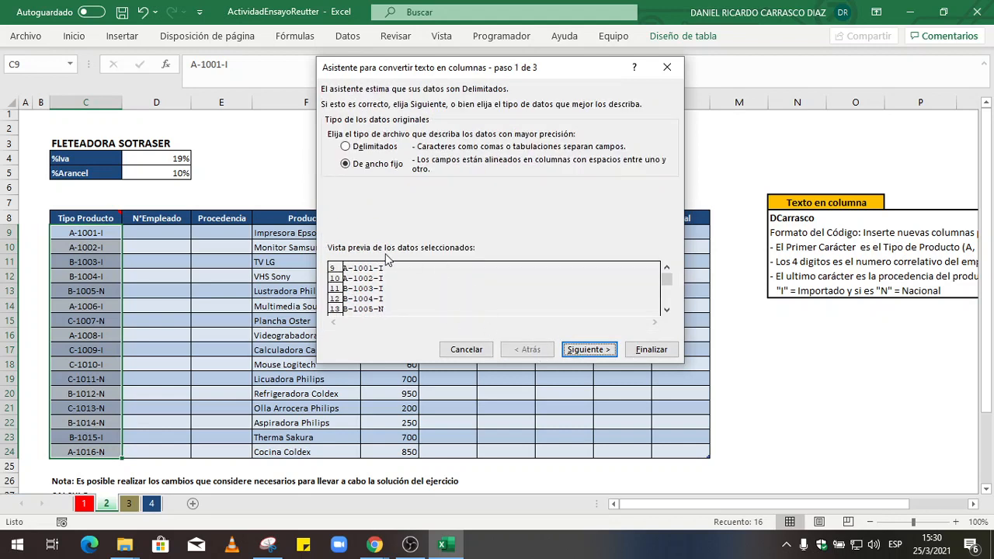
pyautogui.click(349, 147)
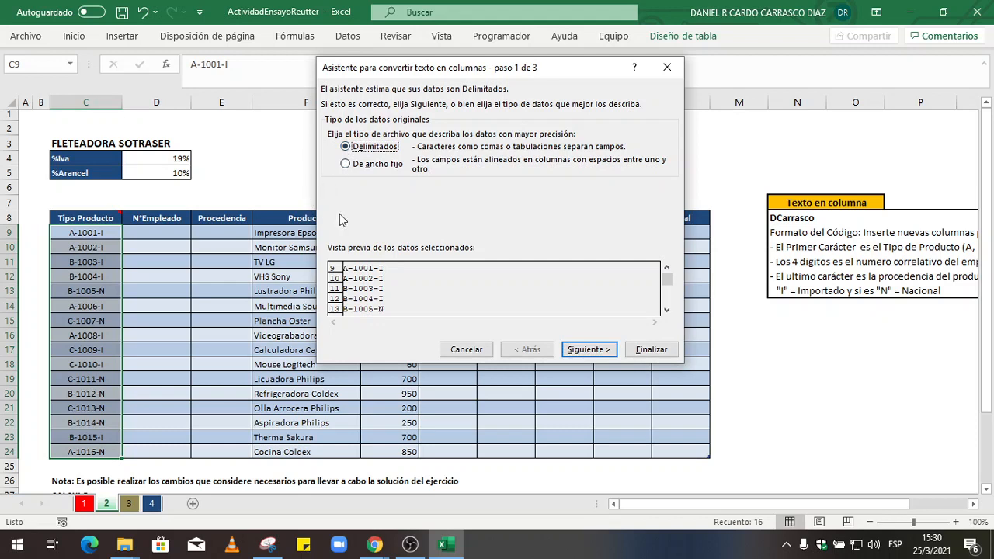
# Split the delimited product codes at the other separator "-" into columns C to E, accepting replacement of existing data
pyautogui.click(577, 350)
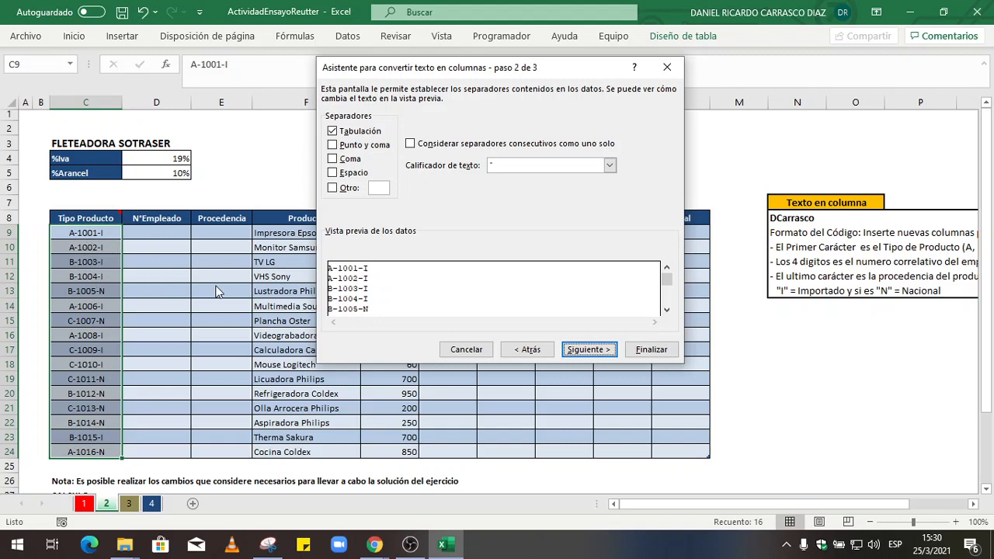
pyautogui.click(332, 188)
pyautogui.write('-')
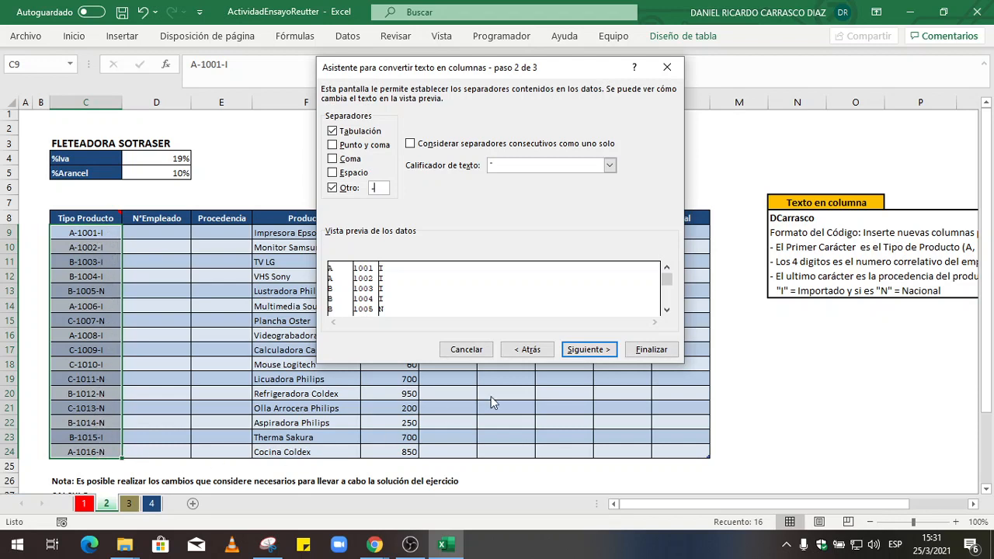
pyautogui.click(605, 351)
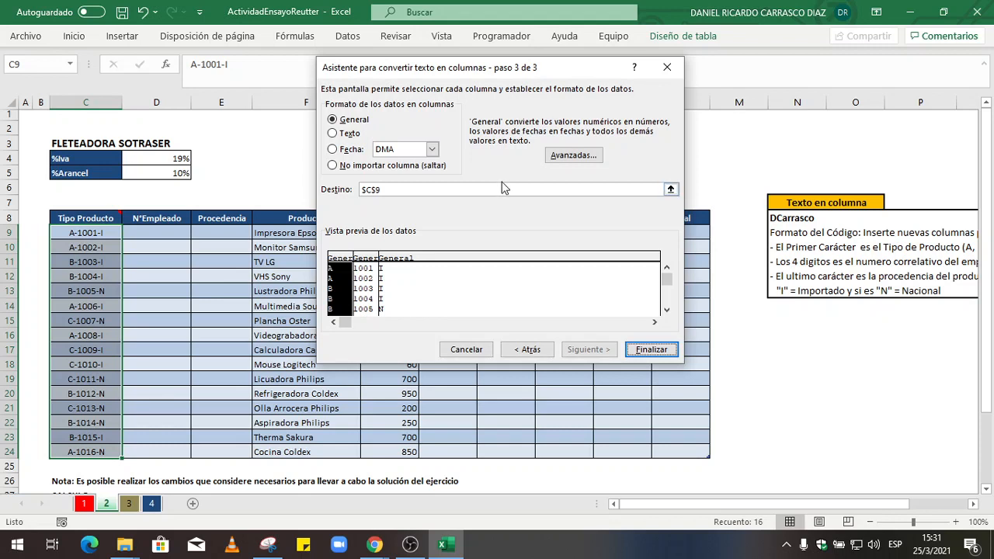
pyautogui.click(653, 349)
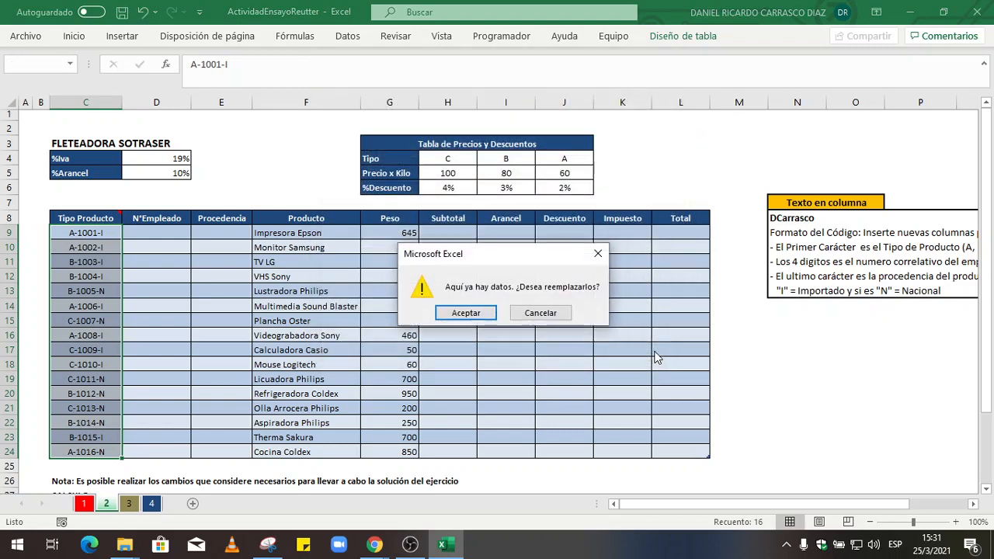
pyautogui.click(487, 314)
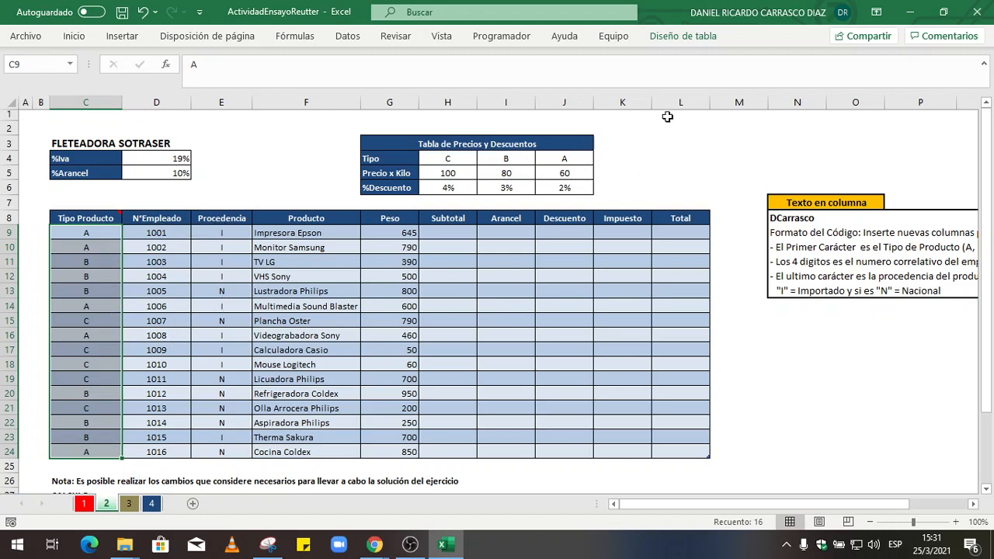
# Narrow the Tipo Producto, N°Empleado and Procedencia columns to fit their headers
pyautogui.moveTo(122, 102); pyautogui.dragTo(115, 102)
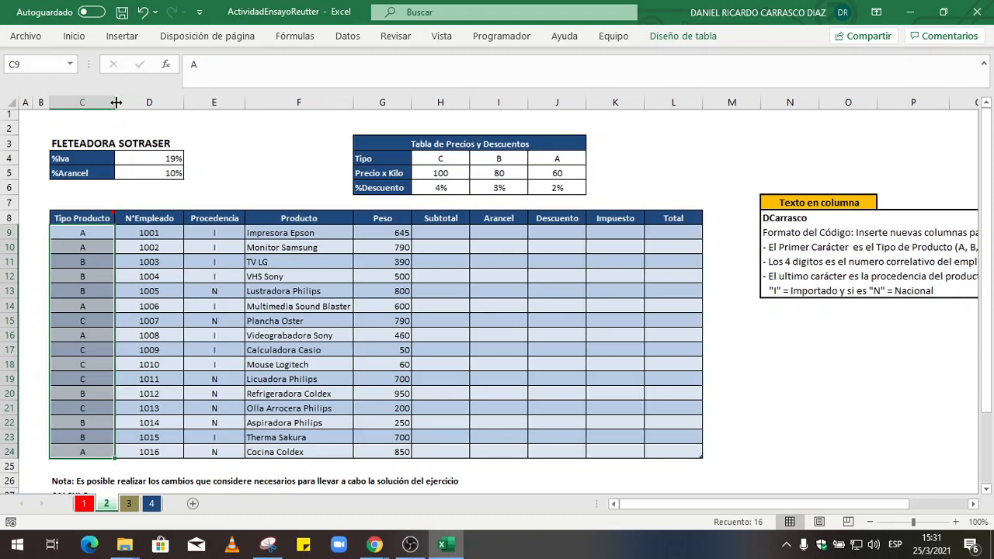
pyautogui.moveTo(183, 104); pyautogui.dragTo(170, 105)
pyautogui.moveTo(235, 102); pyautogui.dragTo(228, 103)
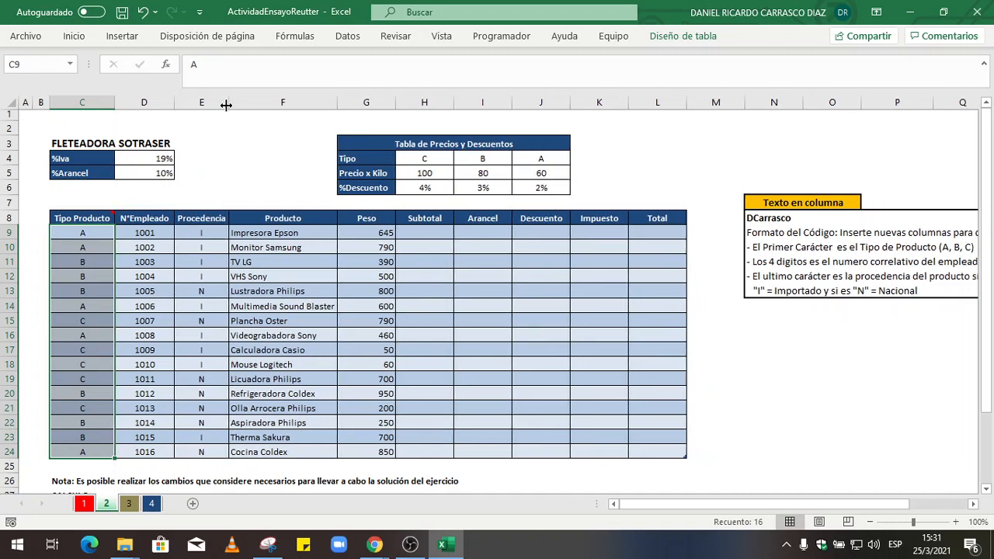
# Shrink the workbook window so the meeting chat shows beside it
pyautogui.click(943, 12)
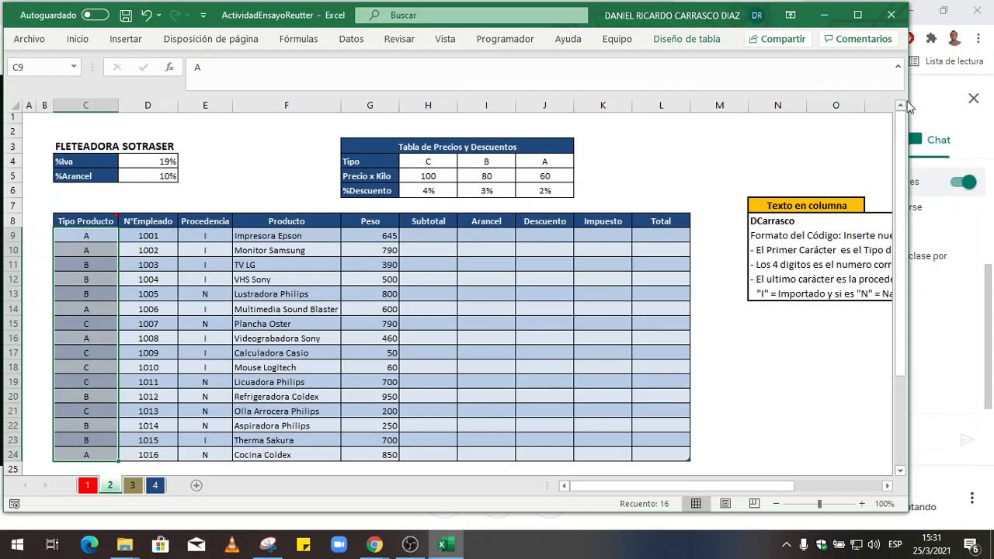
pyautogui.moveTo(899, 94); pyautogui.dragTo(740, 82)
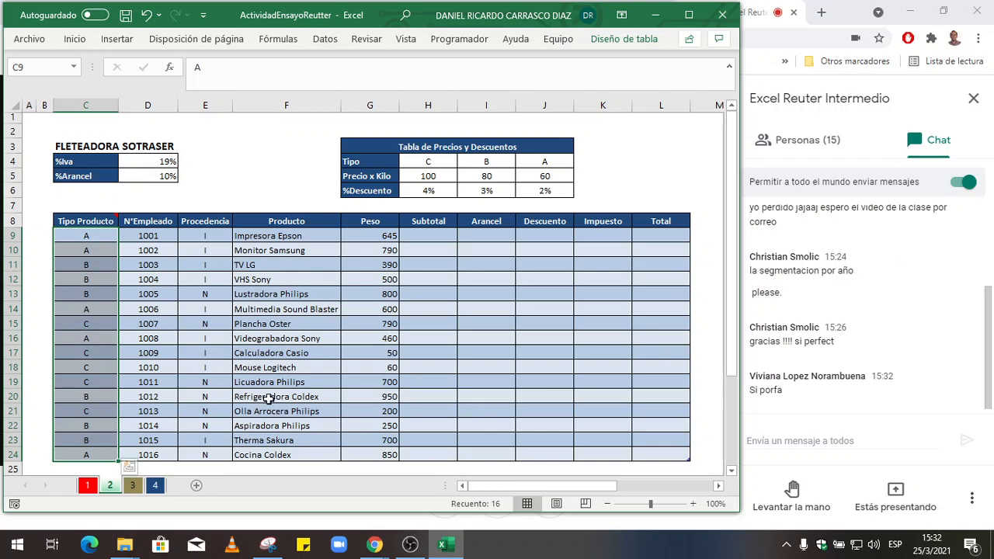
# Undo the narrowing of columns C, D and E and the split of the product codes
pyautogui.hotkey('ctrl', 'z')
pyautogui.hotkey('ctrl', 'z')
pyautogui.hotkey('ctrl', 'z')
pyautogui.hotkey('ctrl', 'z')
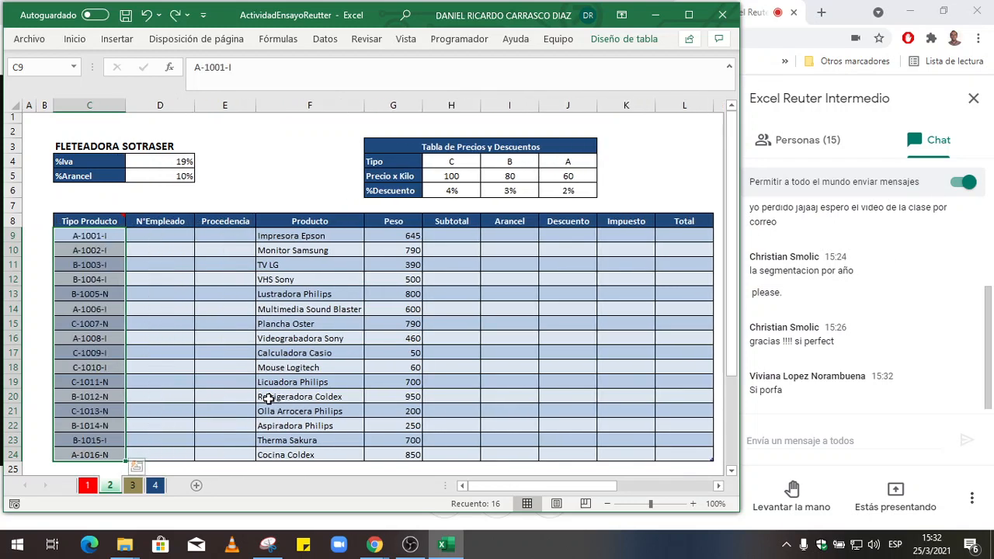
# Start the text-to-columns conversion on the product codes in C9:C24 with the Delimitados data type
pyautogui.click(101, 234)
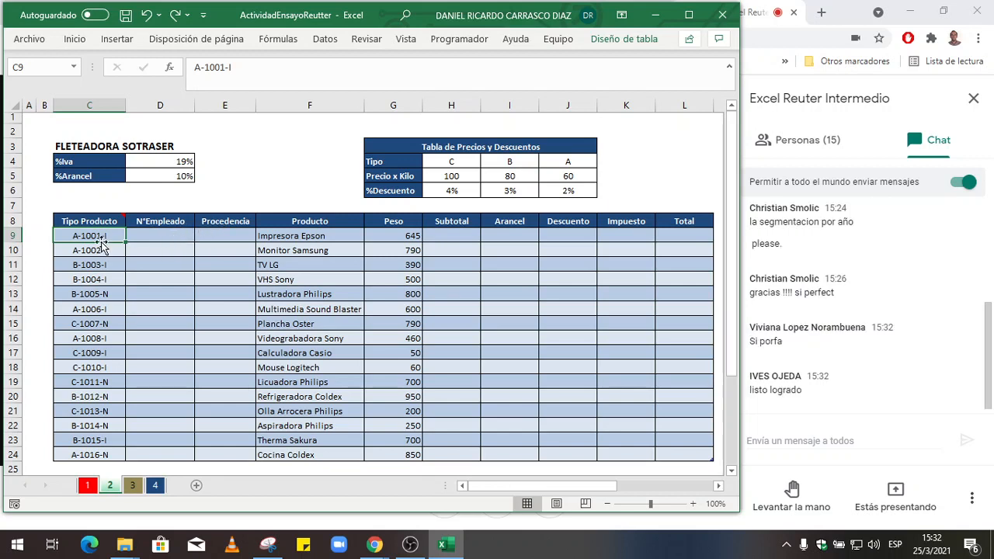
pyautogui.moveTo(101, 239); pyautogui.dragTo(98, 458)
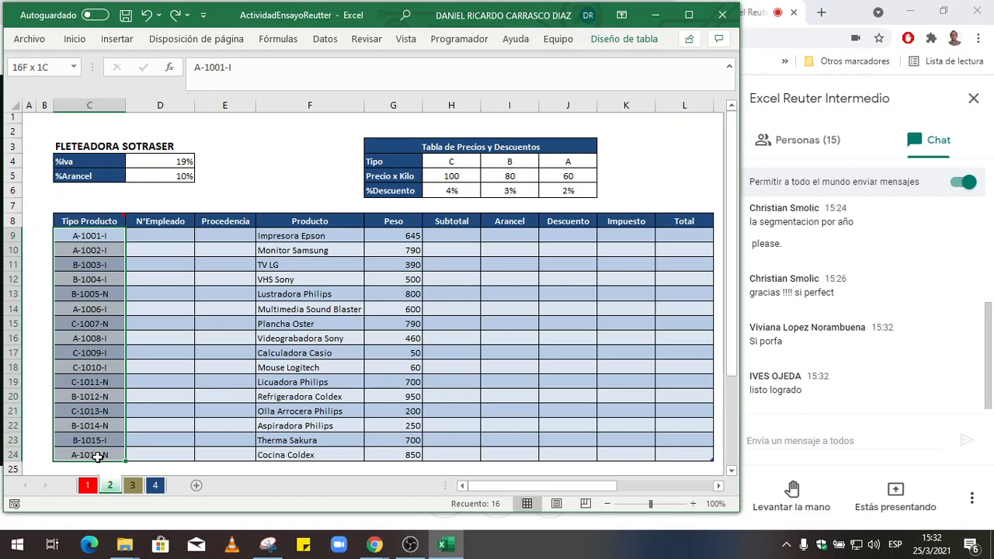
pyautogui.moveTo(98, 458); pyautogui.dragTo(98, 459)
pyautogui.click(323, 40)
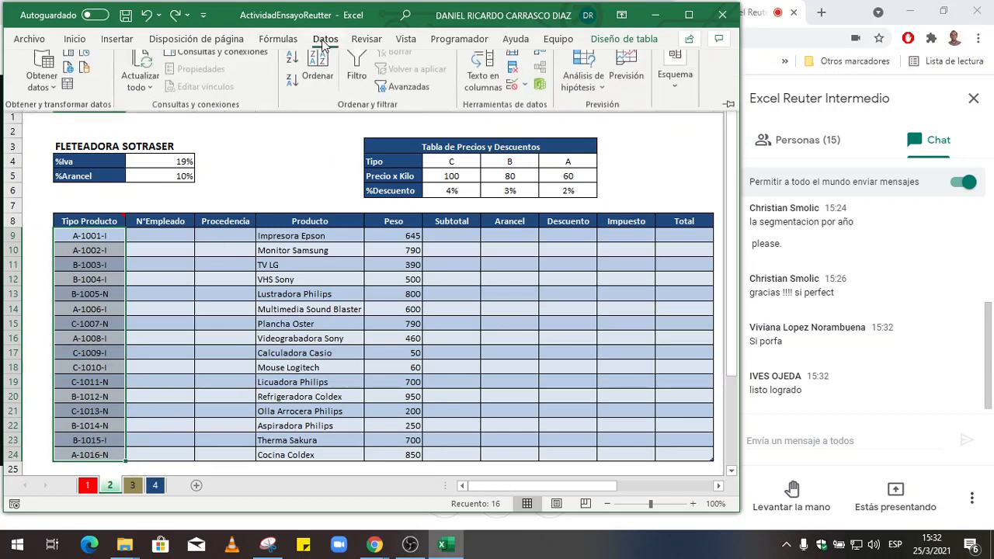
pyautogui.click(481, 94)
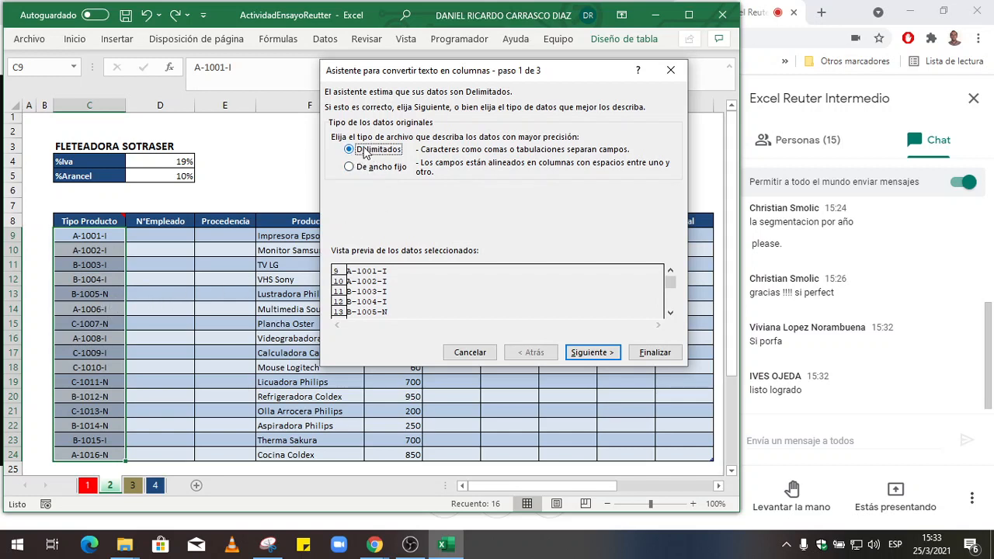
pyautogui.click(592, 353)
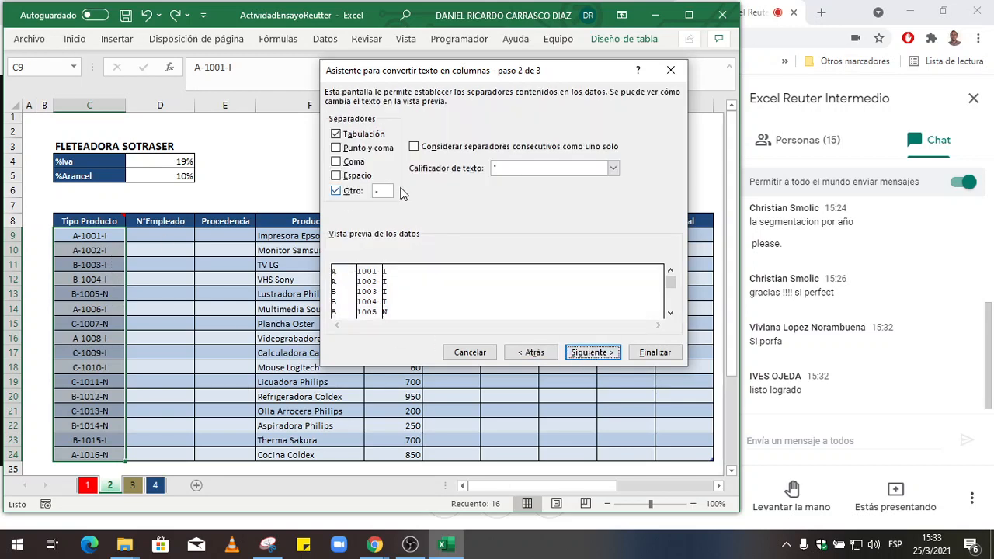
# Set a hyphen (-) as the Otro delimiter for splitting the product codes, keeping Tabulación enabled
pyautogui.click(336, 191)
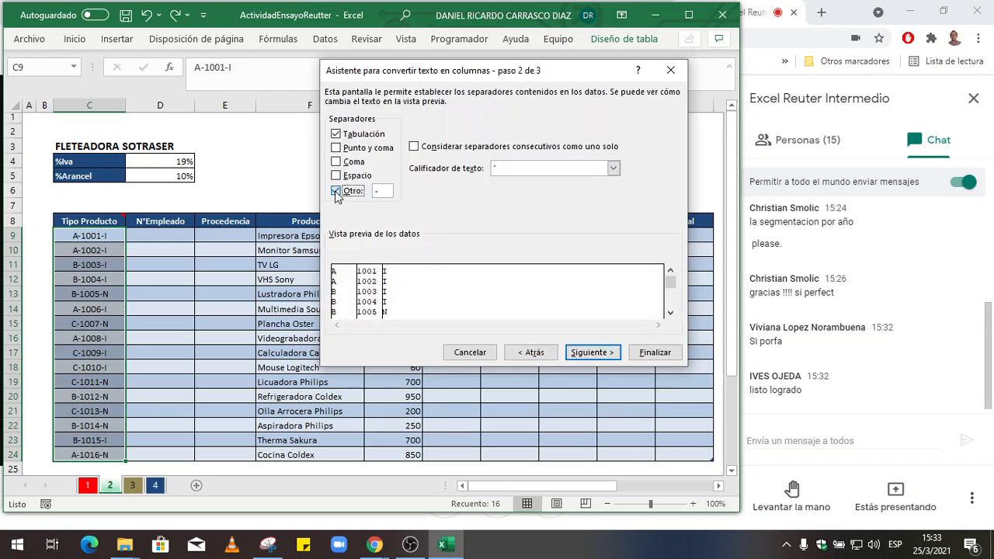
pyautogui.click(382, 193)
pyautogui.press('BackSpace')
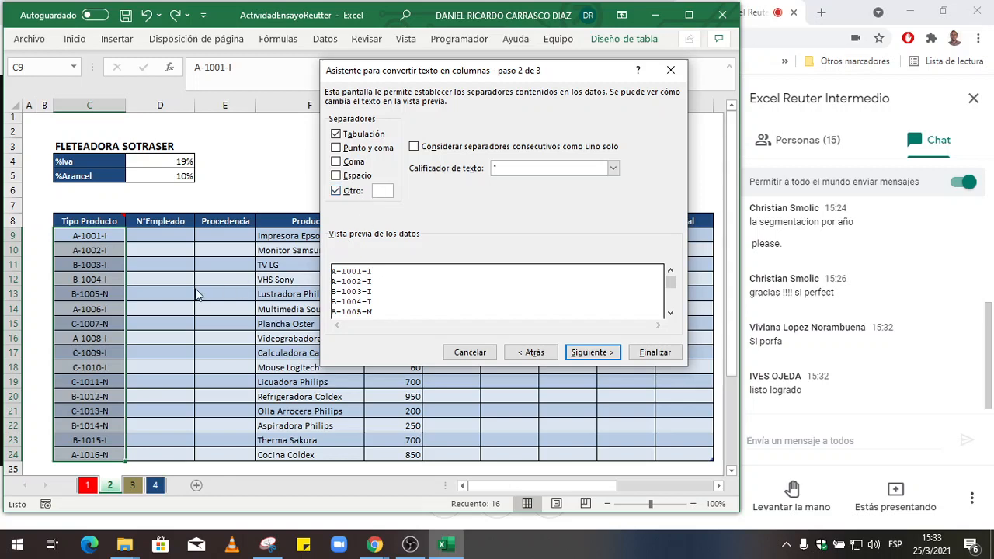
pyautogui.click(337, 191)
pyautogui.click(341, 194)
pyautogui.write('-')
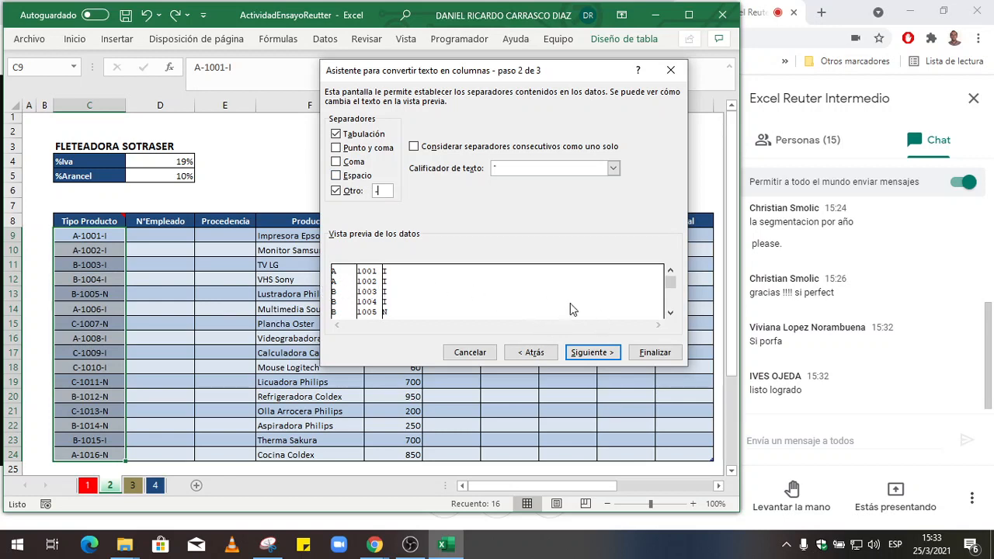
# Finish the conversion with the General format and destination $C$9, replacing the existing data
pyautogui.click(599, 353)
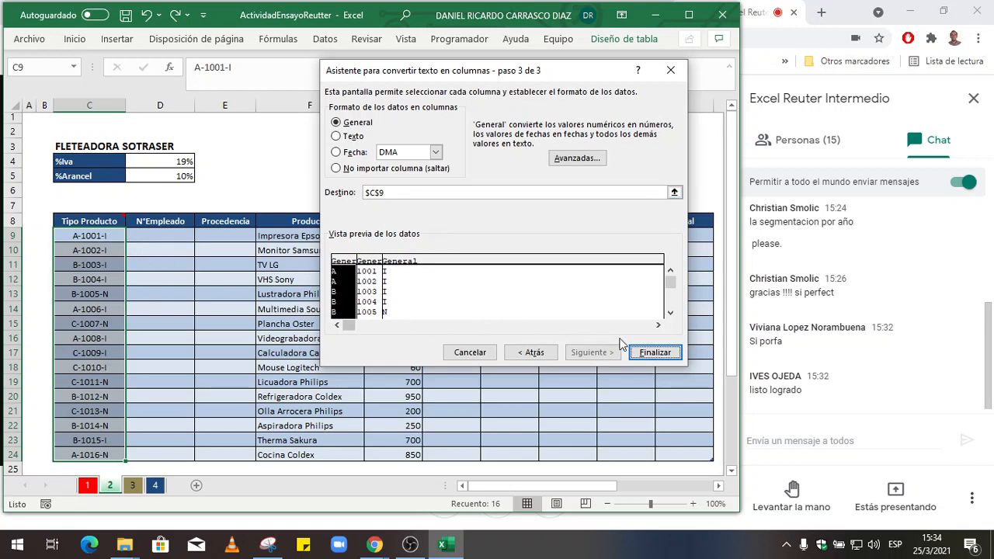
pyautogui.click(644, 355)
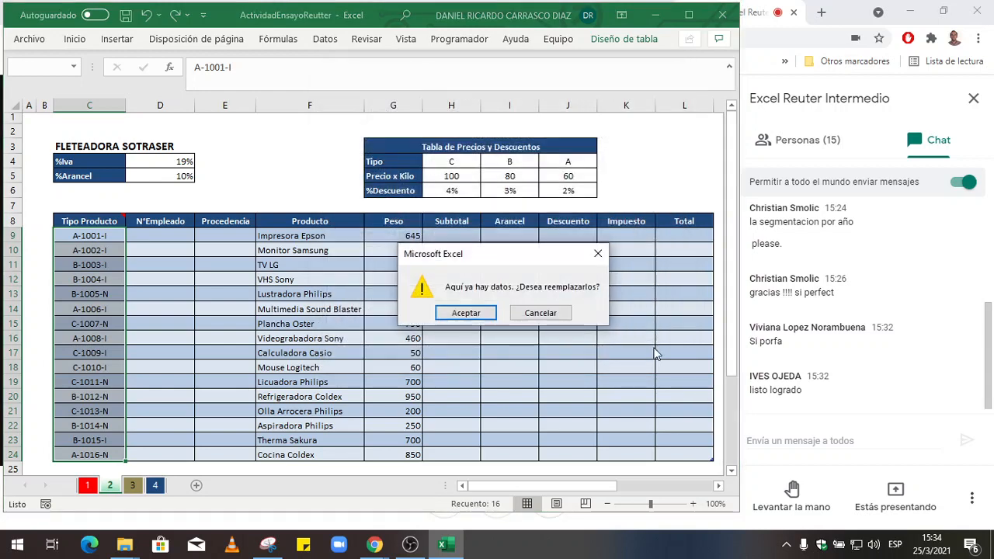
pyautogui.click(467, 314)
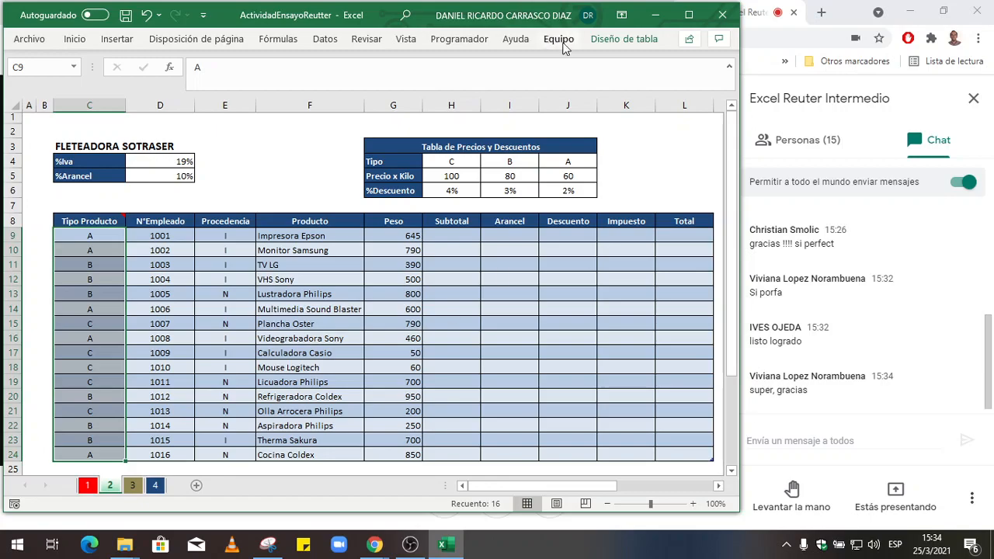
# Maximize the workbook window and view the CALCULO notes below the product table
pyautogui.moveTo(389, 14)
pyautogui.mouseDown()
pyautogui.moveTo(400, 460)
pyautogui.moveTo(410, 362)
pyautogui.moveTo(385, 14)
pyautogui.mouseUp()
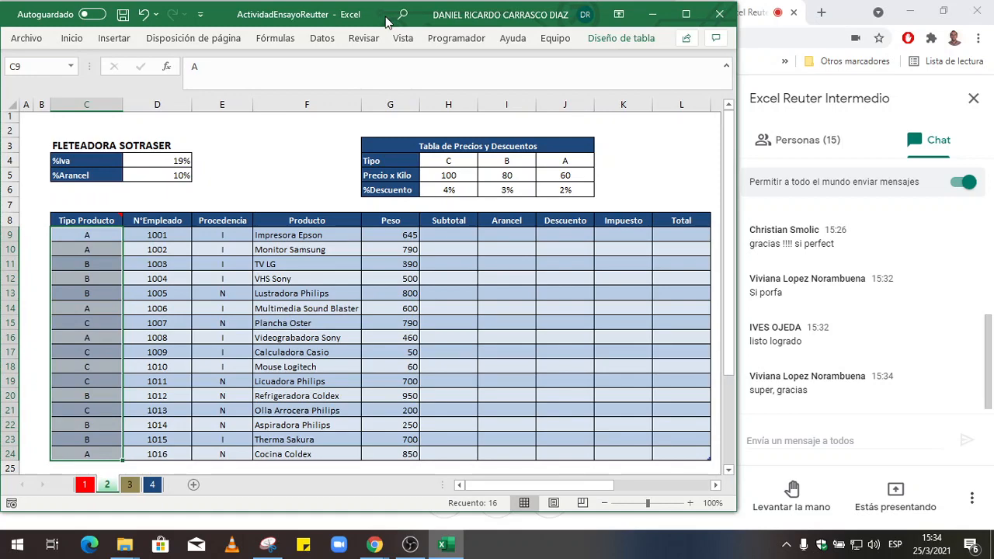
pyautogui.click(687, 15)
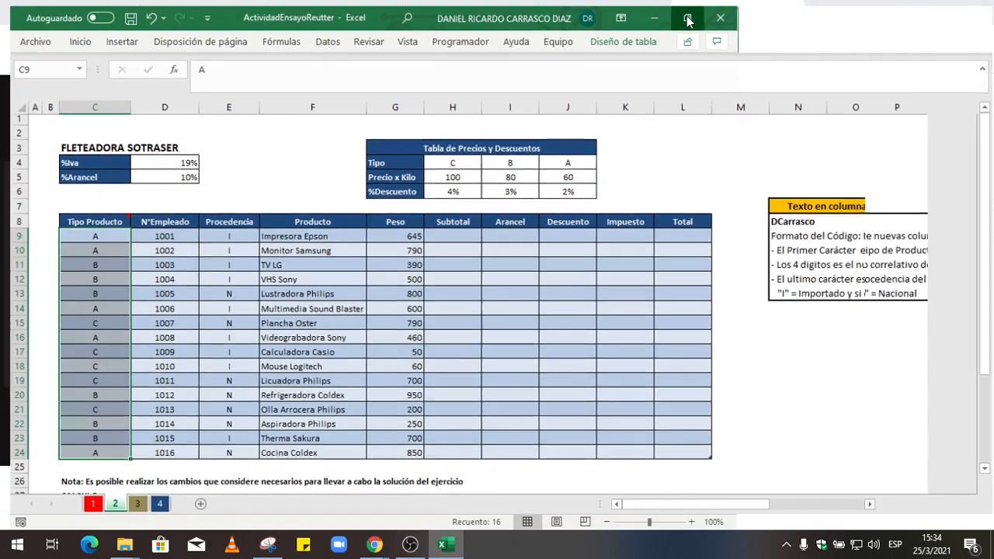
pyautogui.scroll(-2, 699, 280)
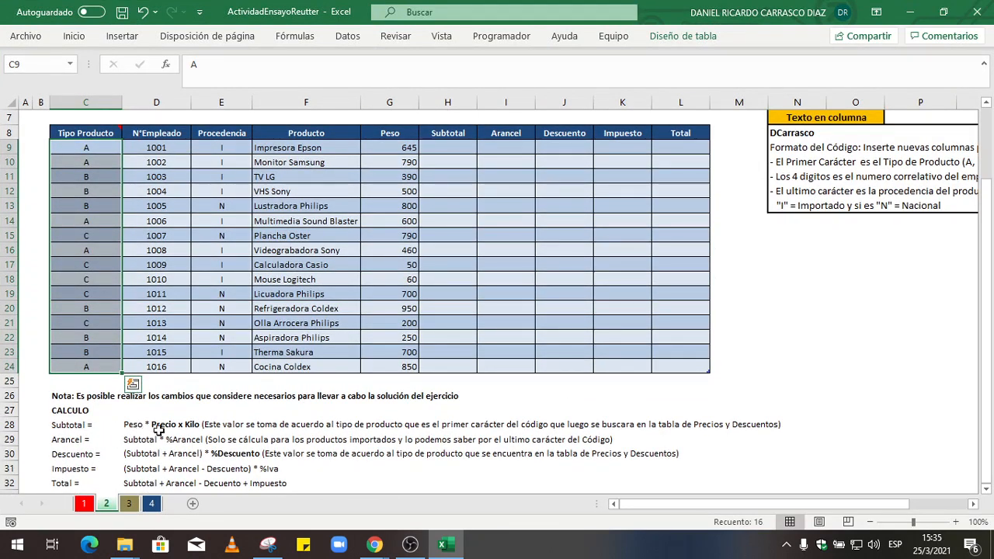
pyautogui.scroll(2, 320, 361)
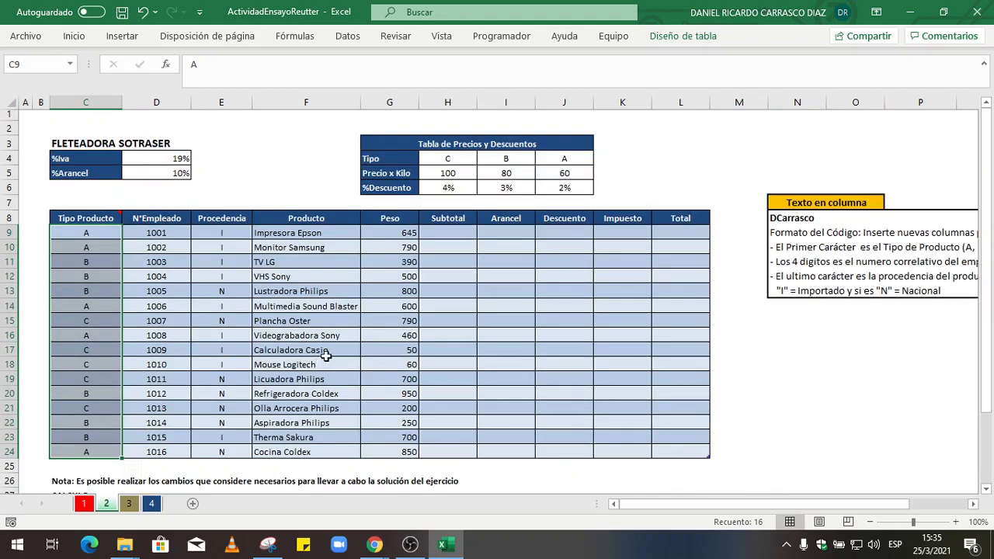
# Centre the Peso values in G9:G24 horizontally
pyautogui.click(391, 232)
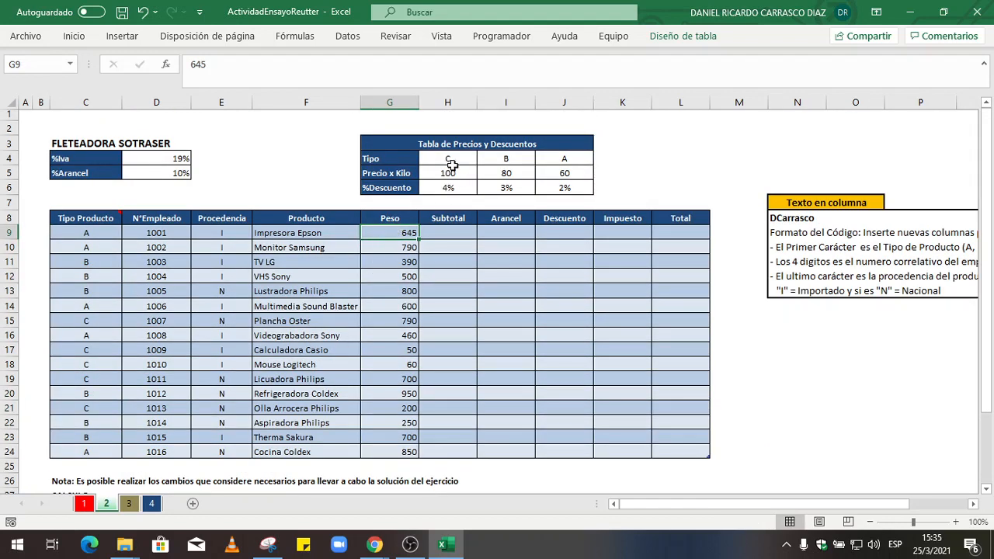
pyautogui.click(955, 523)
pyautogui.click(955, 523)
pyautogui.click(955, 523)
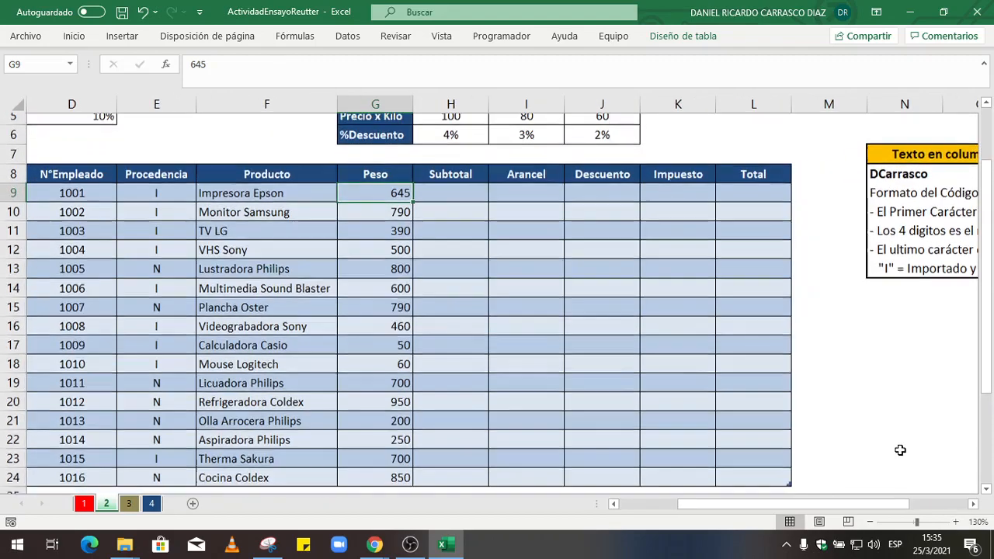
pyautogui.scroll(-1, 901, 450)
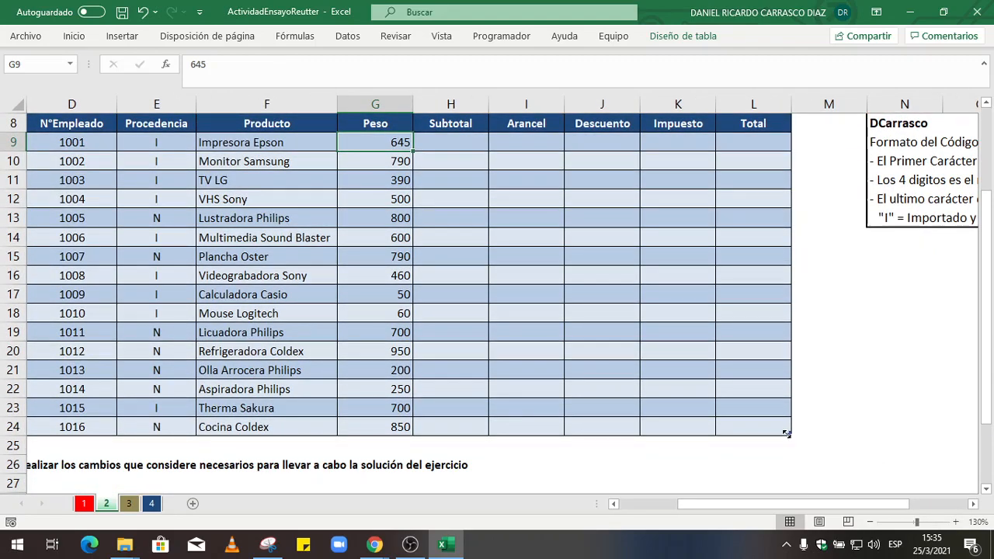
pyautogui.moveTo(786, 433); pyautogui.dragTo(741, 409)
pyautogui.moveTo(702, 377); pyautogui.dragTo(764, 430)
pyautogui.moveTo(380, 143); pyautogui.dragTo(381, 426)
pyautogui.click(83, 43)
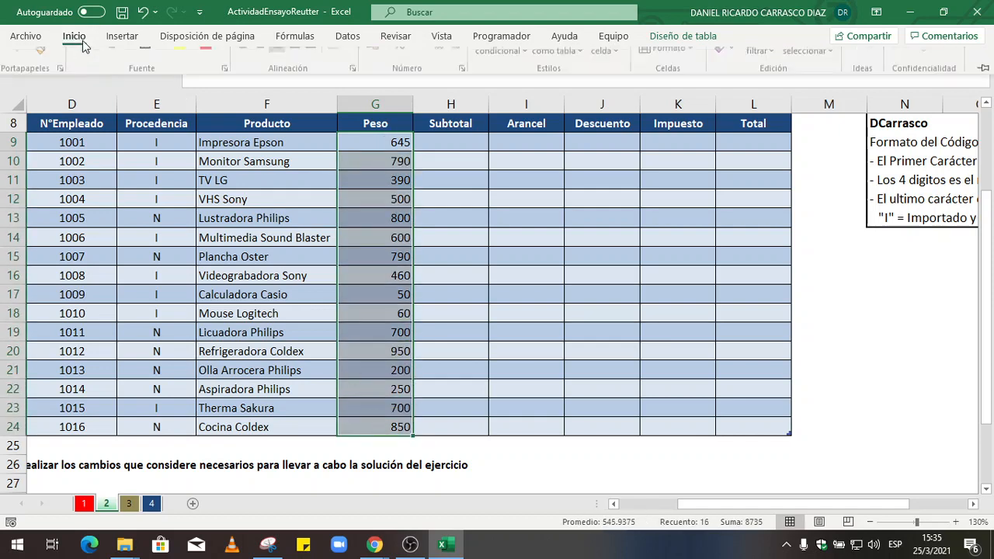
pyautogui.click(264, 86)
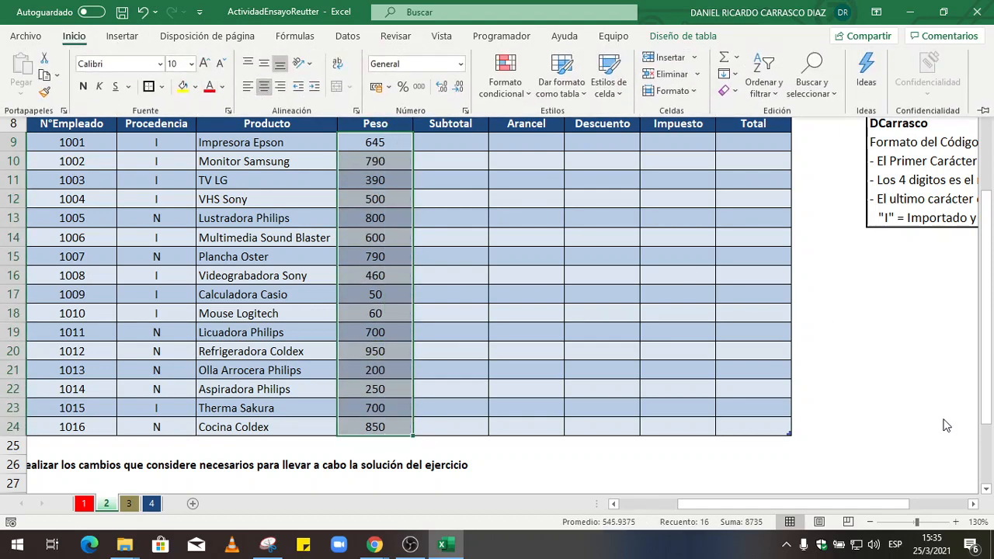
pyautogui.click(872, 523)
pyautogui.click(872, 523)
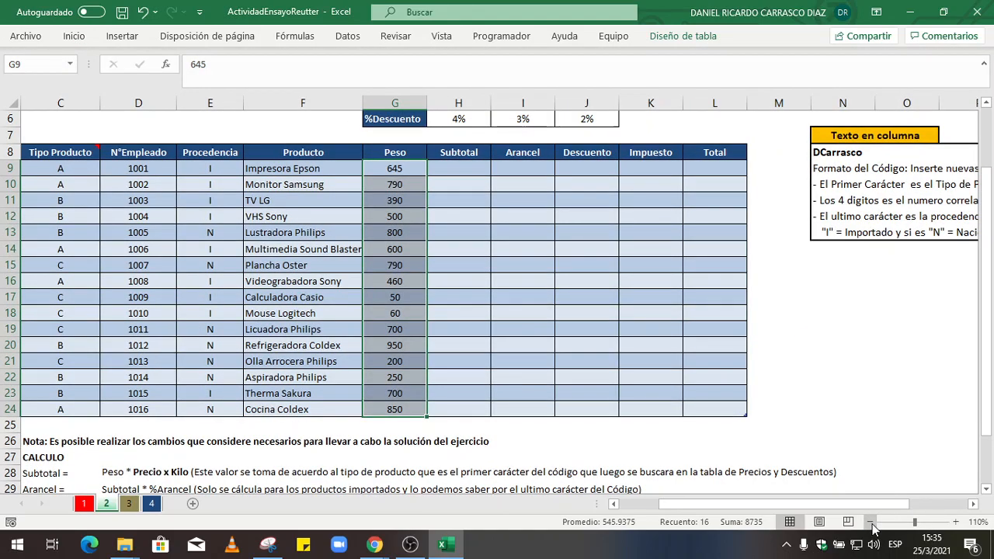
pyautogui.click(872, 523)
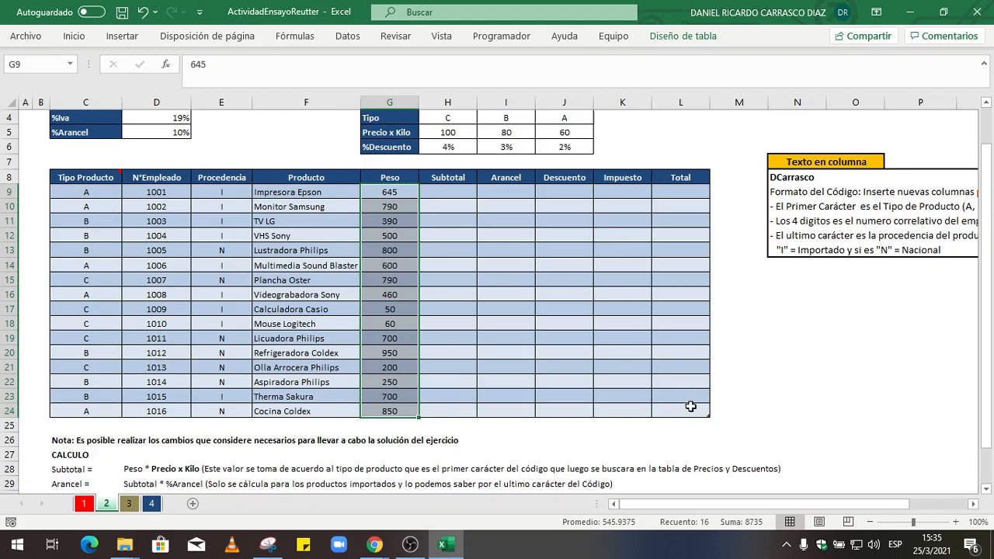
pyautogui.click(722, 411)
pyautogui.click(75, 39)
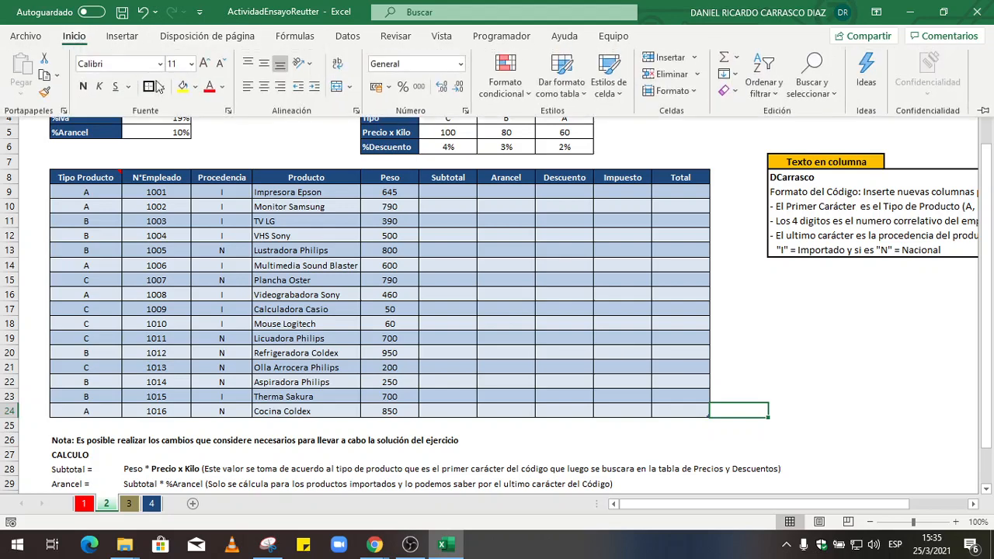
pyautogui.click(183, 79)
pyautogui.press('Return')
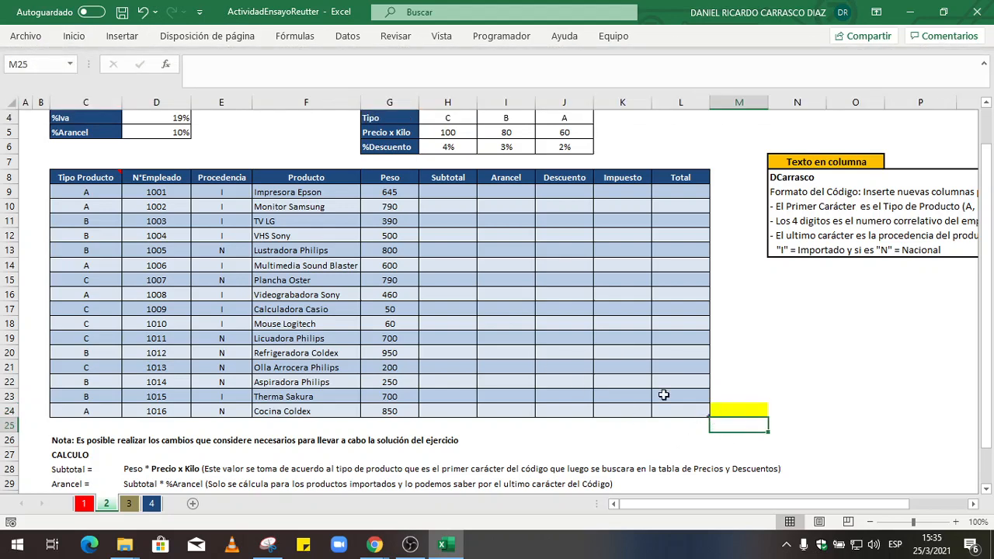
pyautogui.click(148, 11)
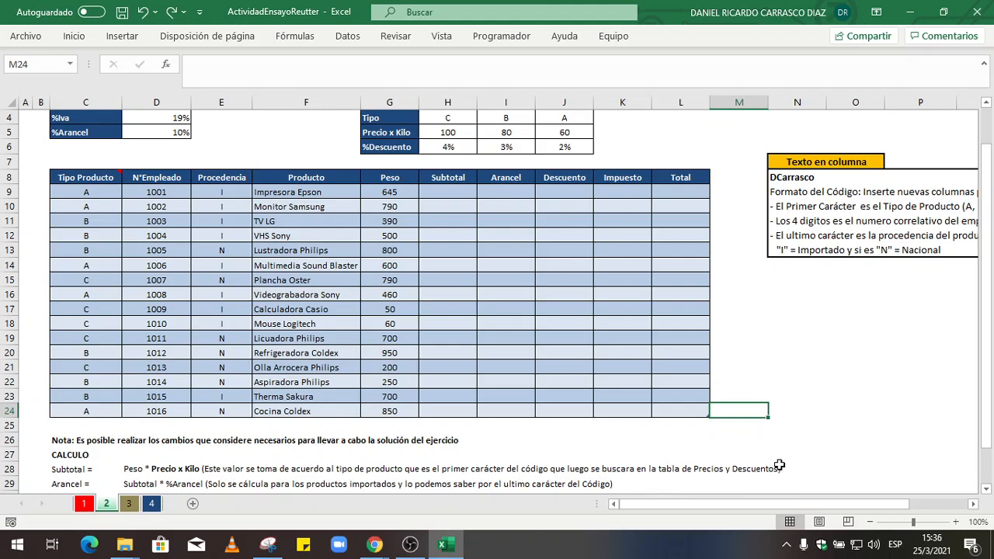
# Highlight the first Tipo Producto value, cell C9, with a yellow fill
pyautogui.scroll(1, 780, 463)
pyautogui.click(86, 237)
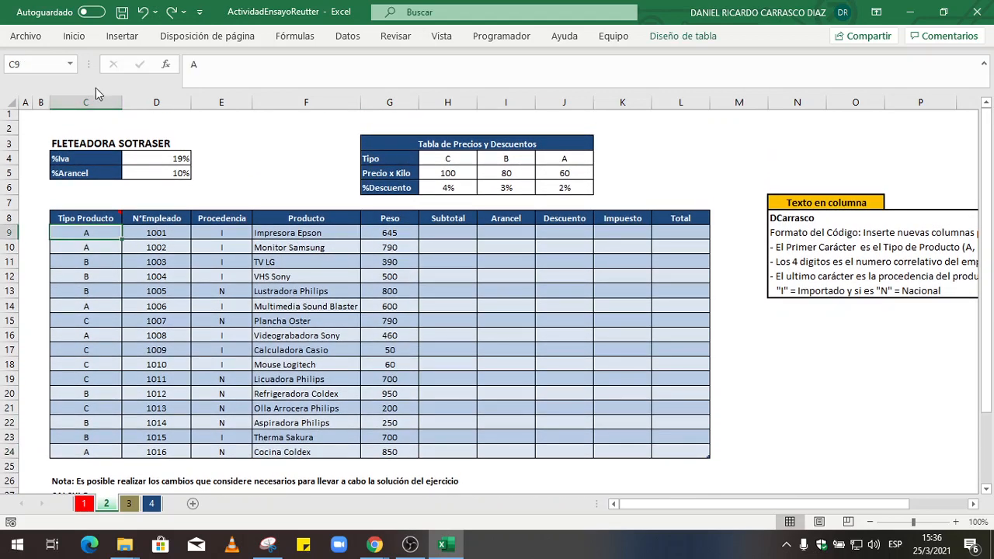
pyautogui.click(74, 36)
pyautogui.click(181, 86)
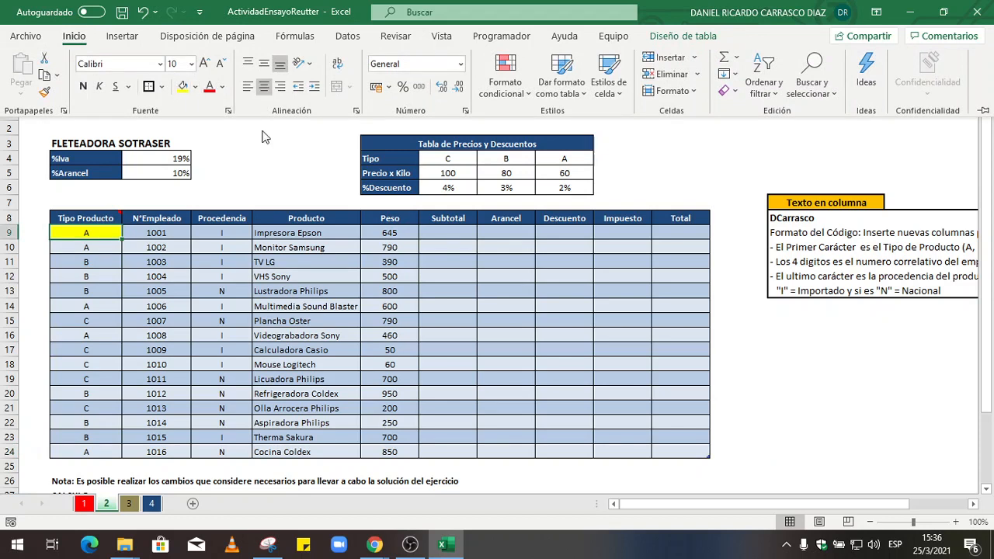
# Highlight type A in cell J4 of Tabla de Precios y Descuentos with a yellow fill
pyautogui.click(385, 158)
pyautogui.moveTo(384, 159); pyautogui.dragTo(564, 191)
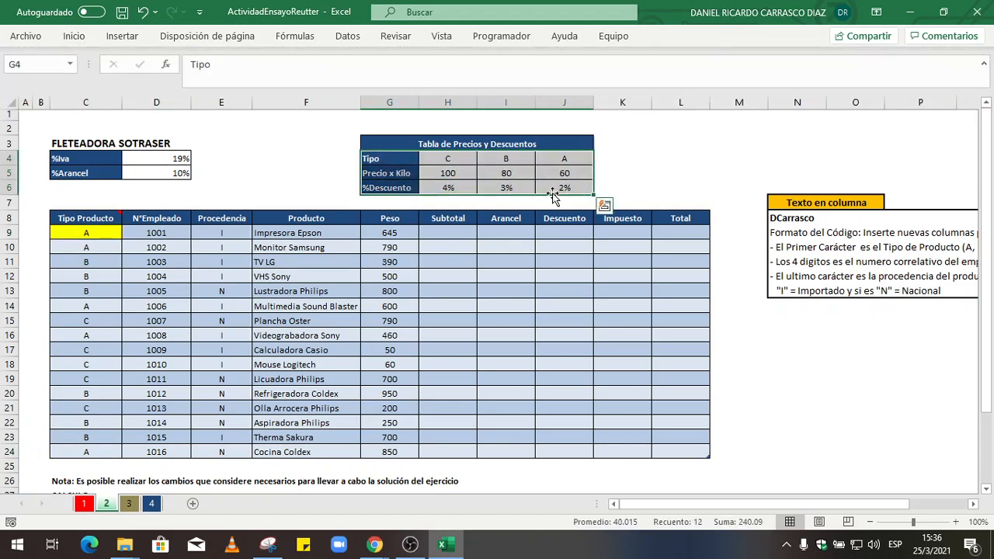
pyautogui.click(444, 159)
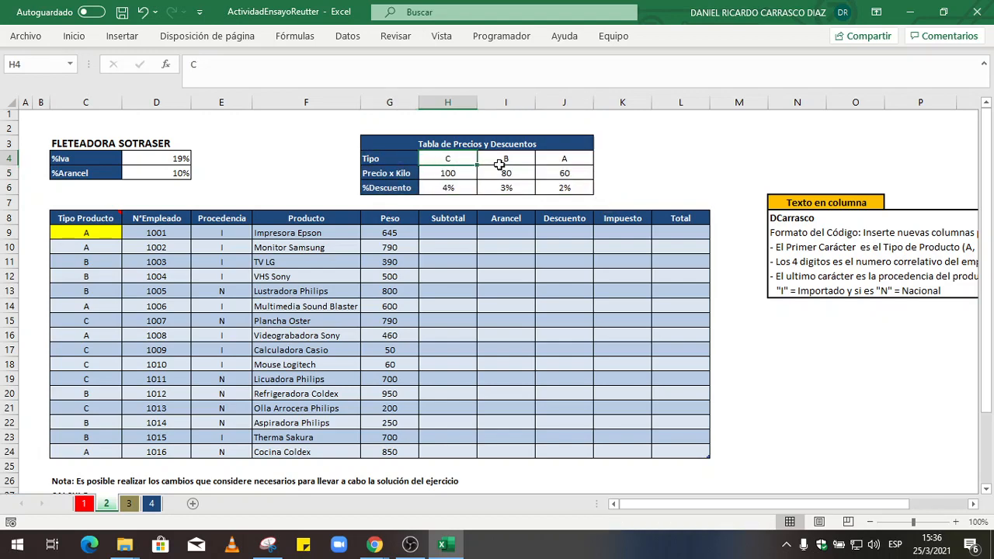
pyautogui.click(503, 159)
pyautogui.click(566, 159)
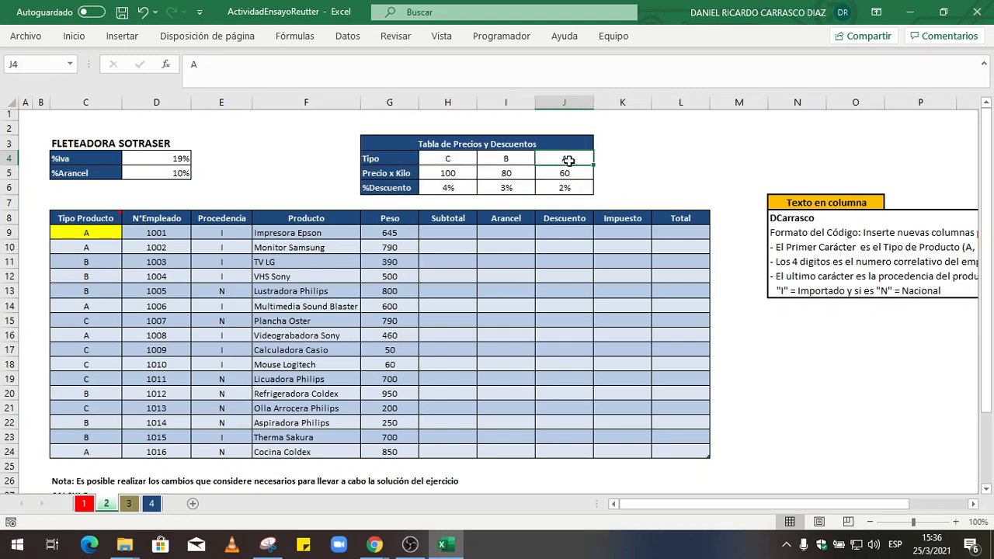
pyautogui.click(74, 36)
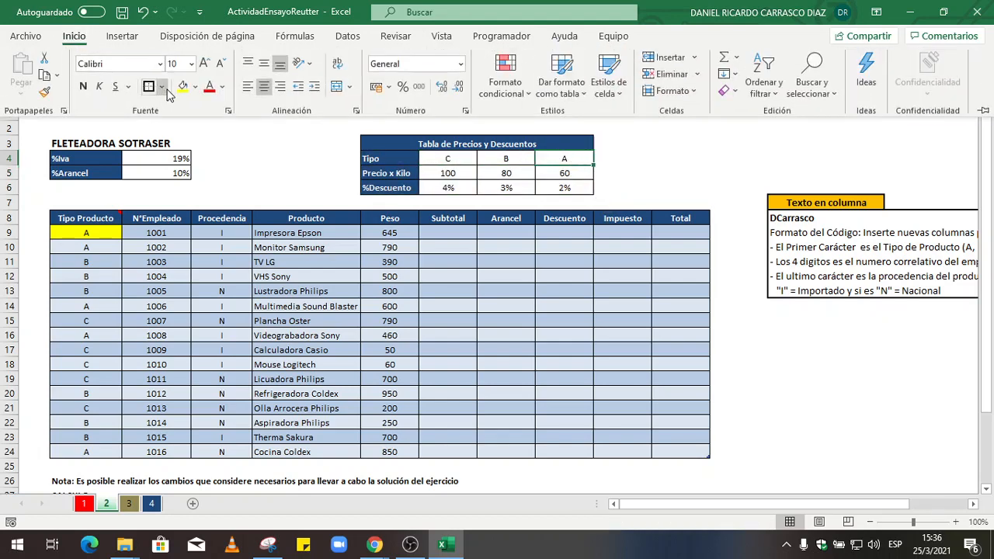
pyautogui.click(182, 86)
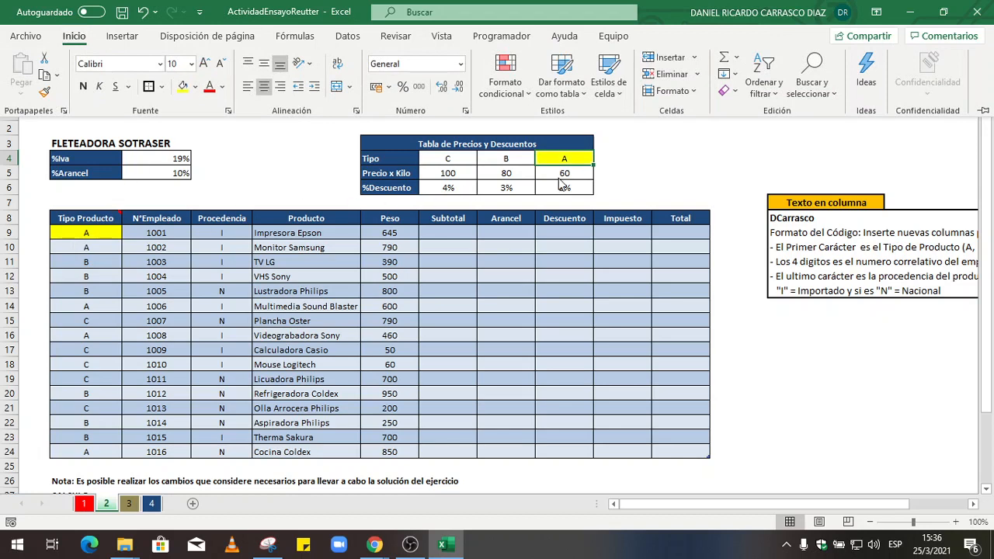
# Examine how Tabla de Precios y Descuentos is laid out, by type columns and by its Tipo, Precio x Kilo and %Descuento rows
pyautogui.click(338, 165)
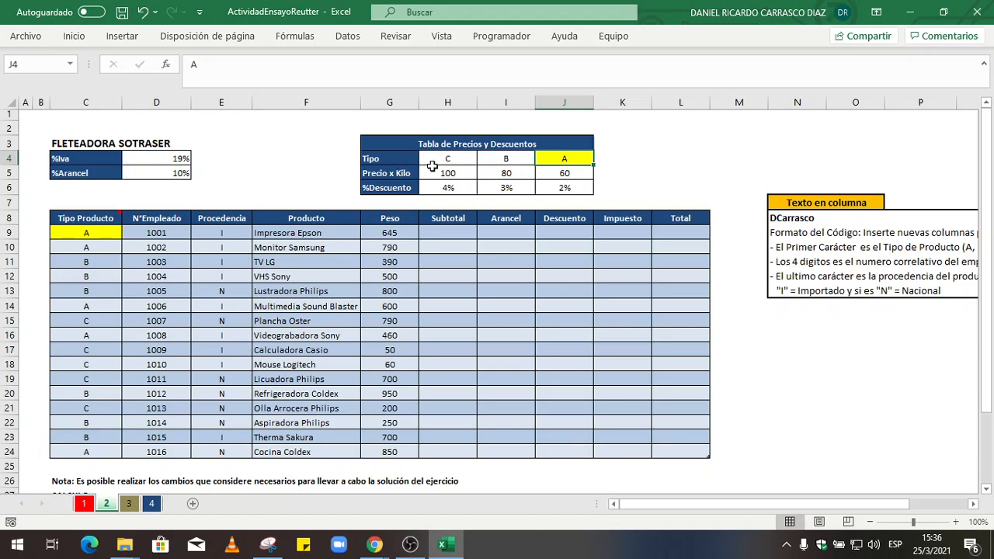
pyautogui.moveTo(432, 165); pyautogui.dragTo(447, 183)
pyautogui.moveTo(500, 158); pyautogui.dragTo(504, 181)
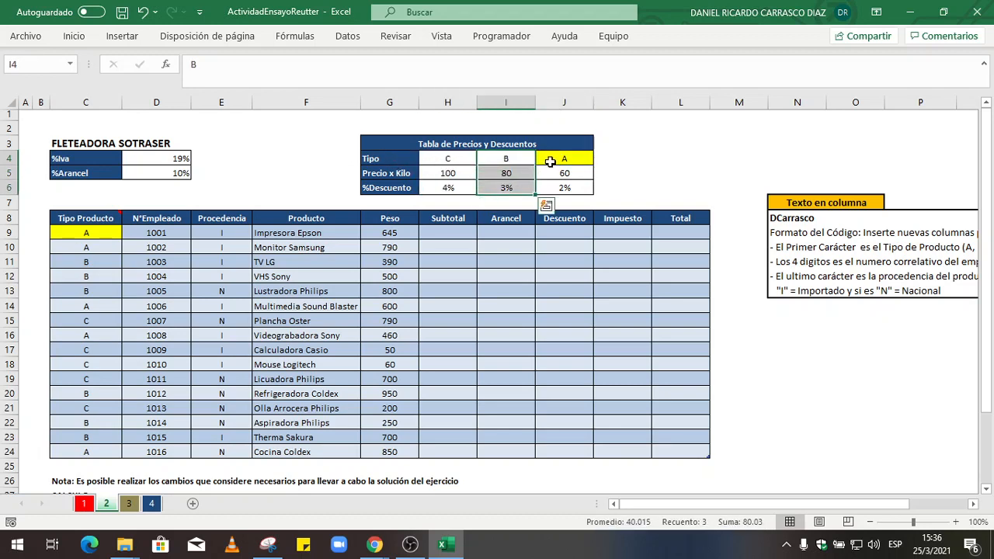
pyautogui.moveTo(381, 160); pyautogui.dragTo(501, 160)
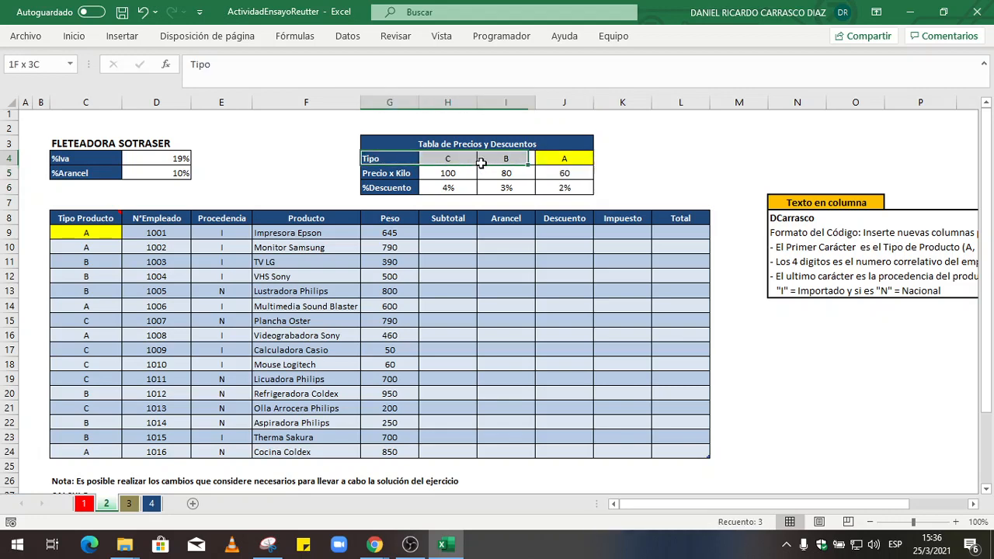
pyautogui.moveTo(381, 172); pyautogui.dragTo(552, 186)
pyautogui.click(393, 188)
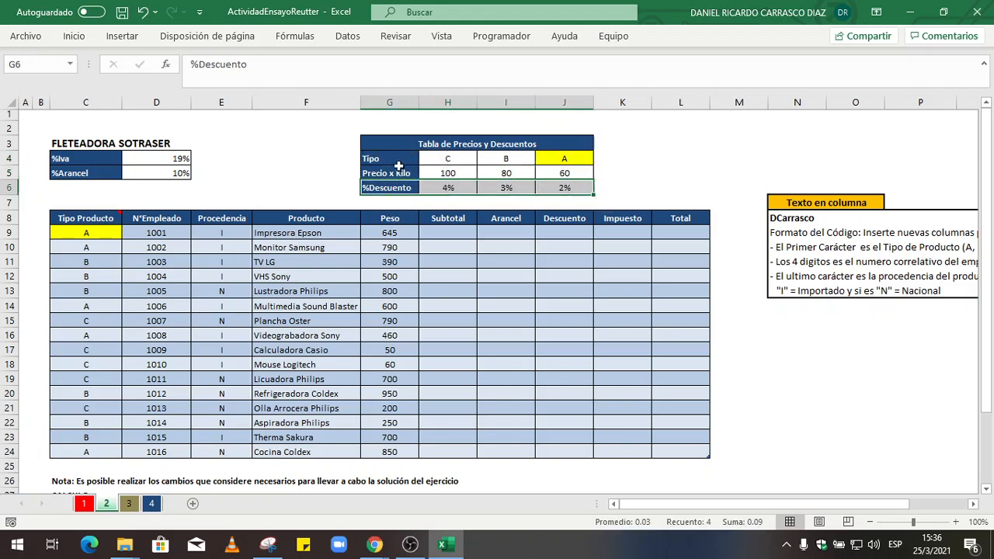
pyautogui.click(380, 159)
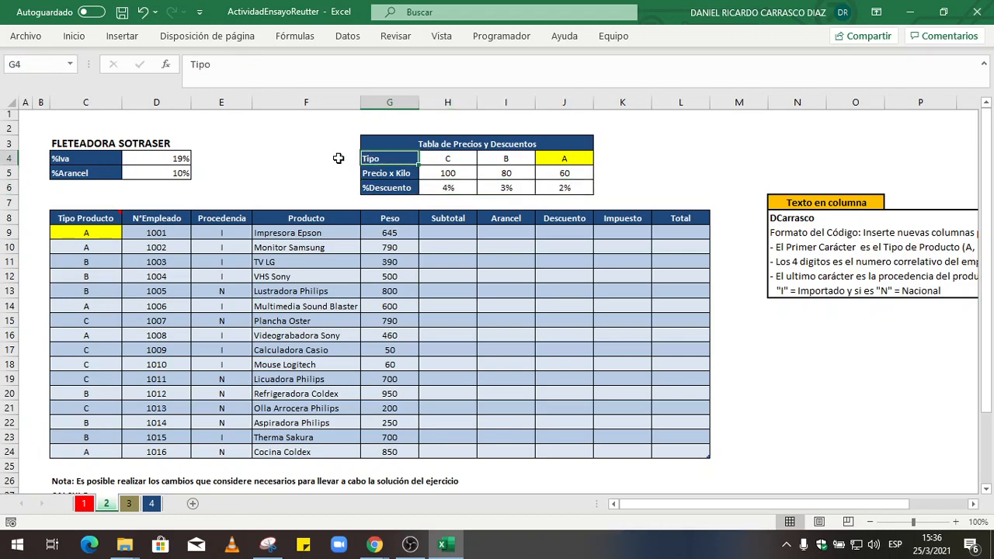
pyautogui.click(6, 158)
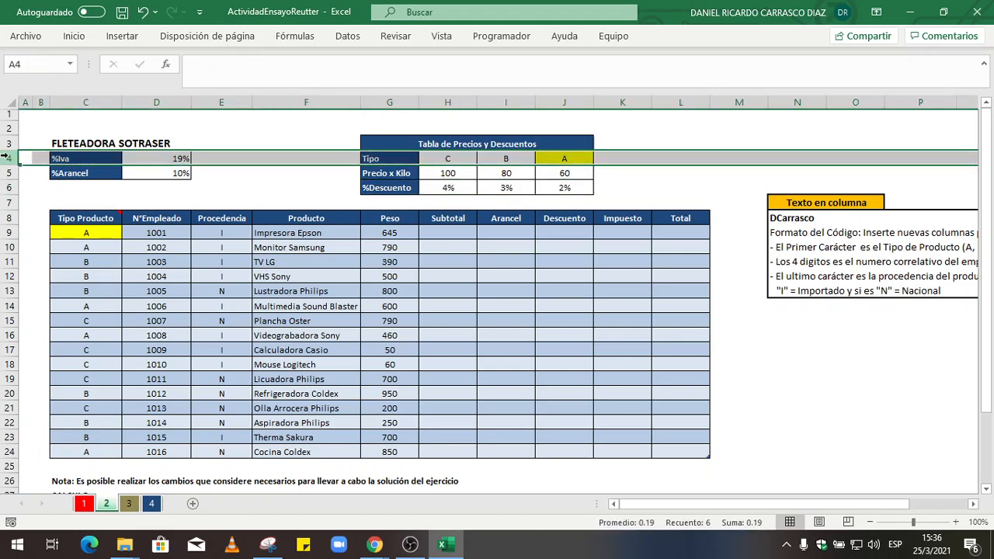
pyautogui.click(6, 173)
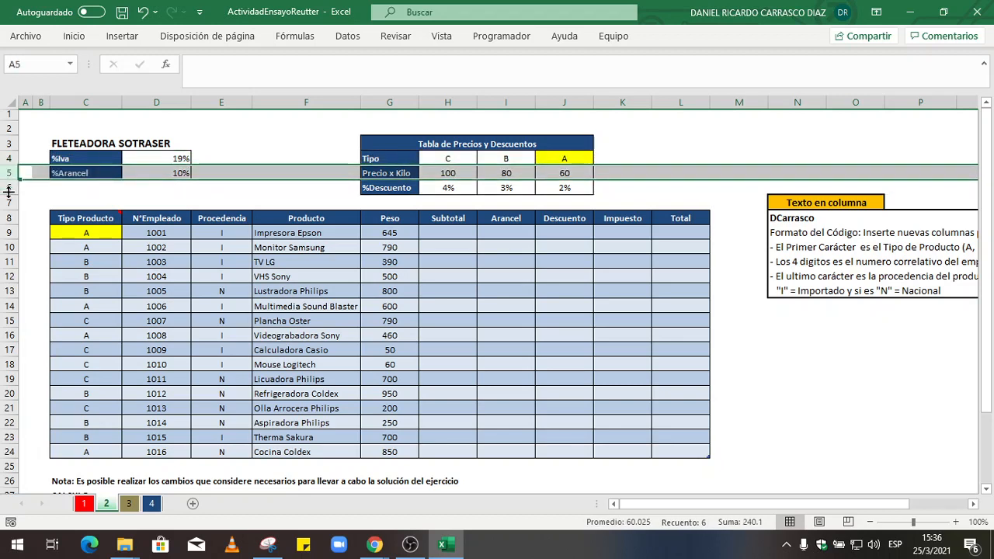
pyautogui.click(4, 187)
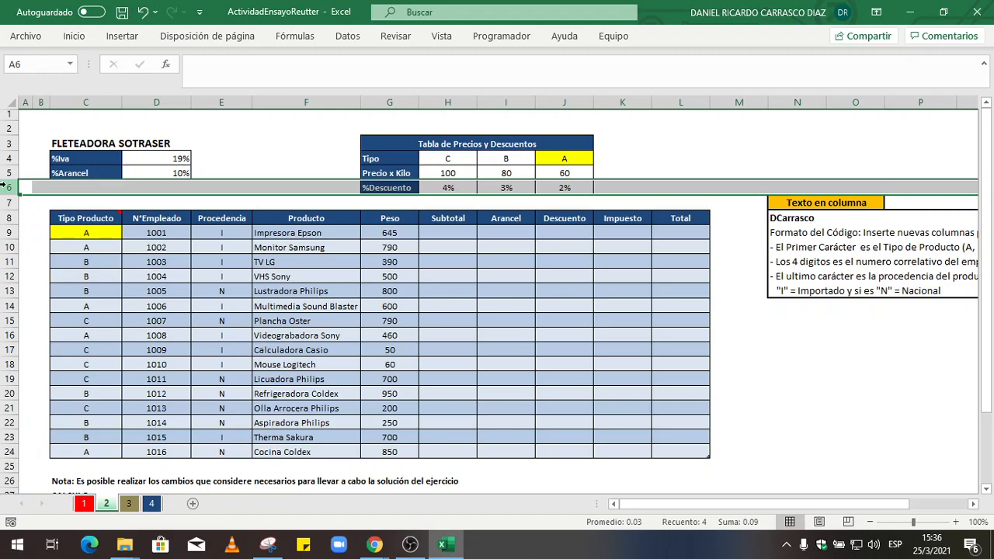
pyautogui.click(400, 160)
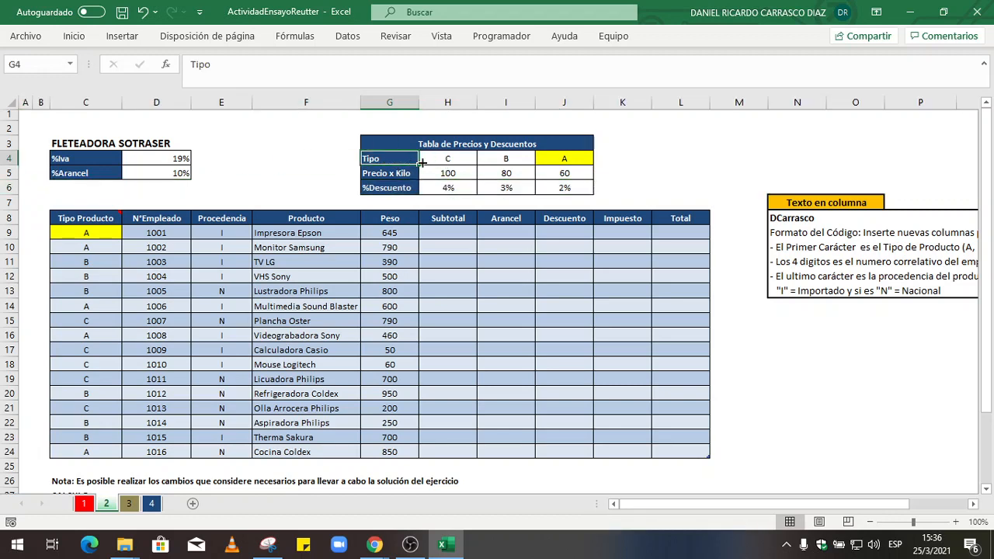
pyautogui.click(423, 161)
pyautogui.click(402, 171)
pyautogui.click(497, 158)
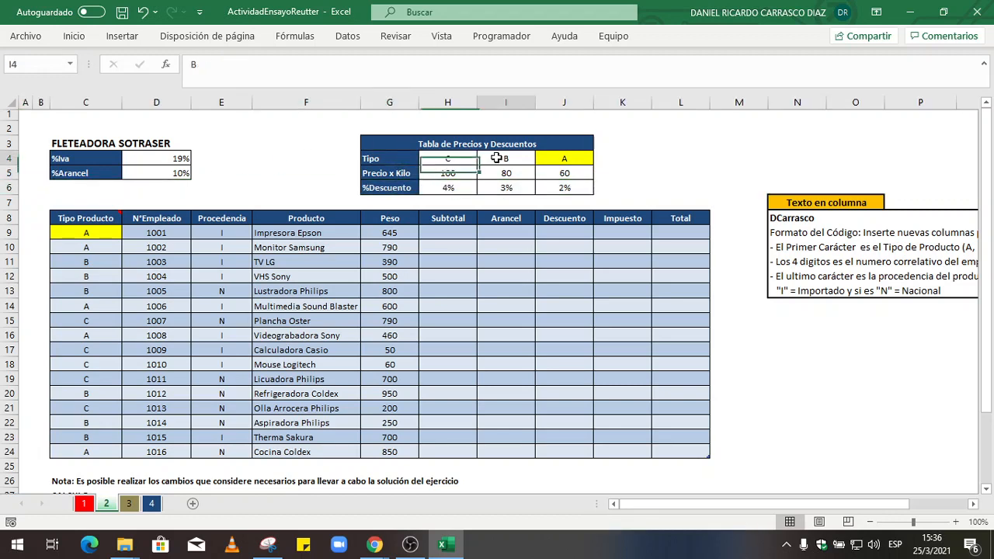
pyautogui.click(392, 188)
pyautogui.click(567, 158)
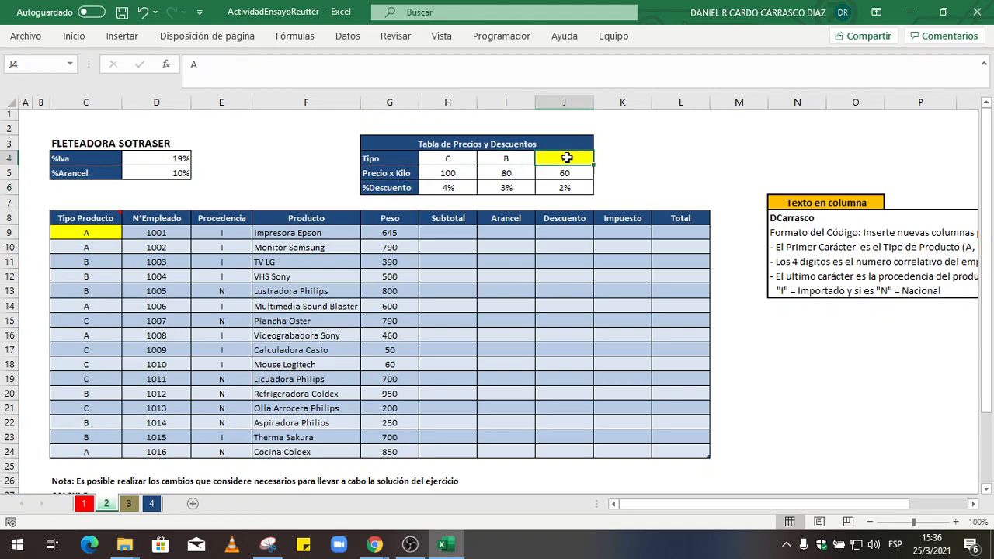
# Start a BUSCARH function in the first Subtotal cell, H9, using the row's Tipo Producto value in C9 as Valor_buscado
pyautogui.click(441, 234)
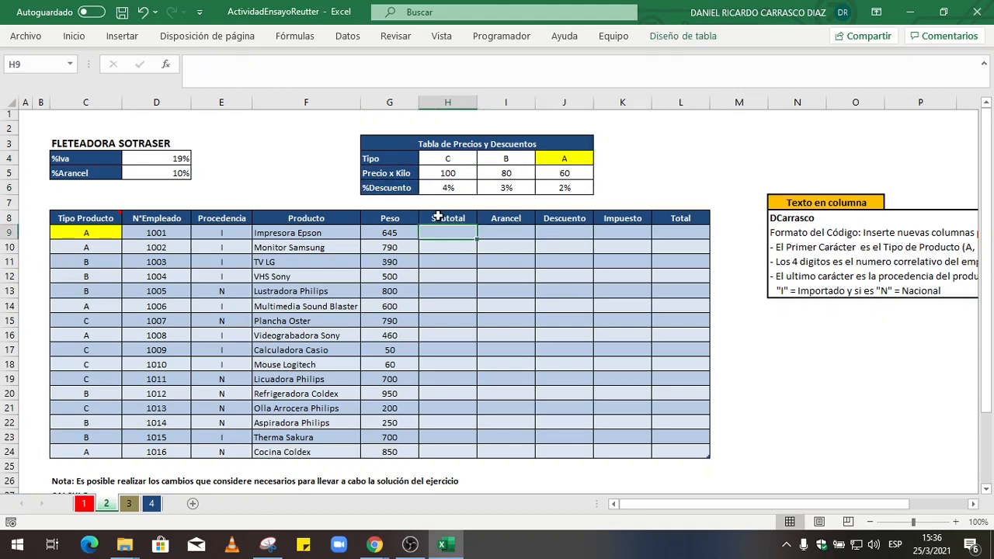
pyautogui.write('=')
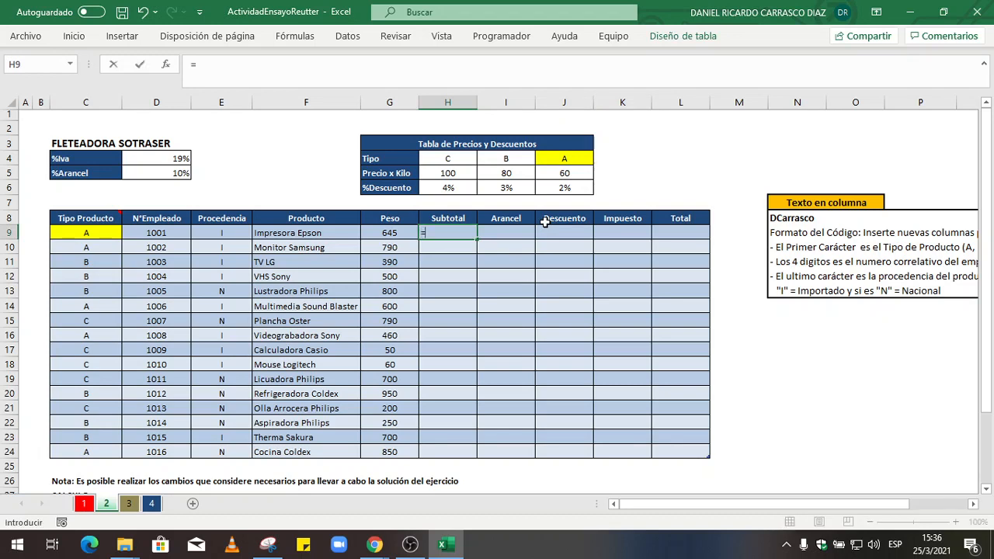
pyautogui.write('bus')
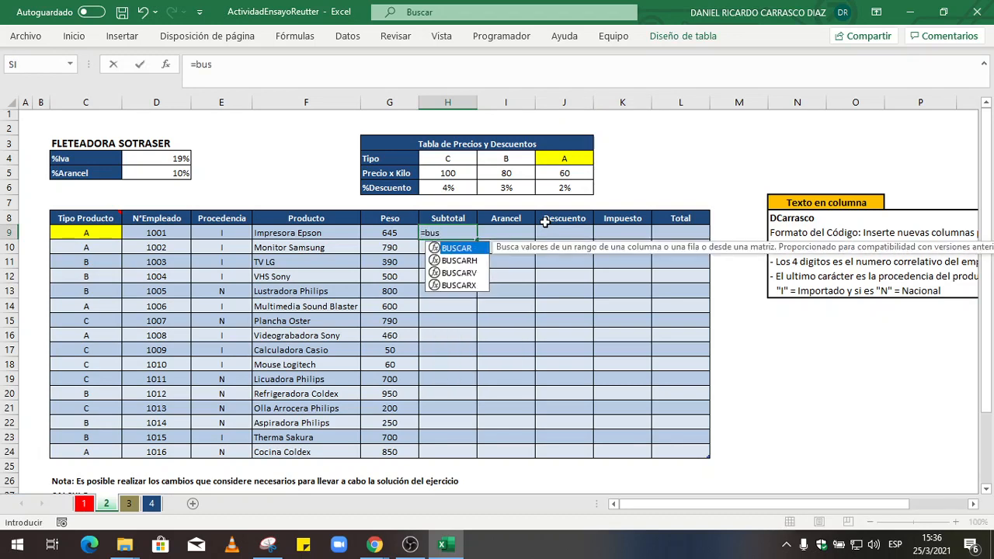
pyautogui.doubleClick(466, 261)
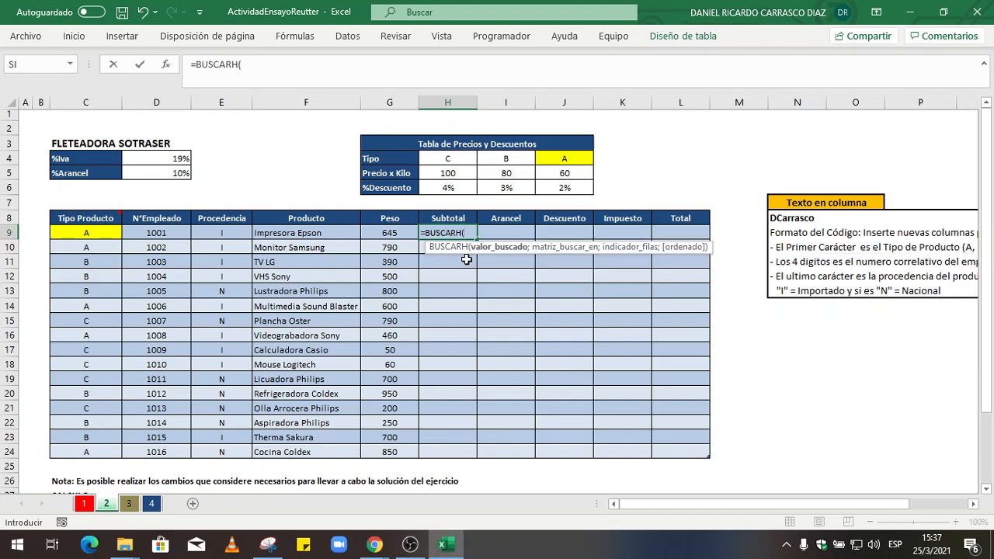
pyautogui.click(165, 66)
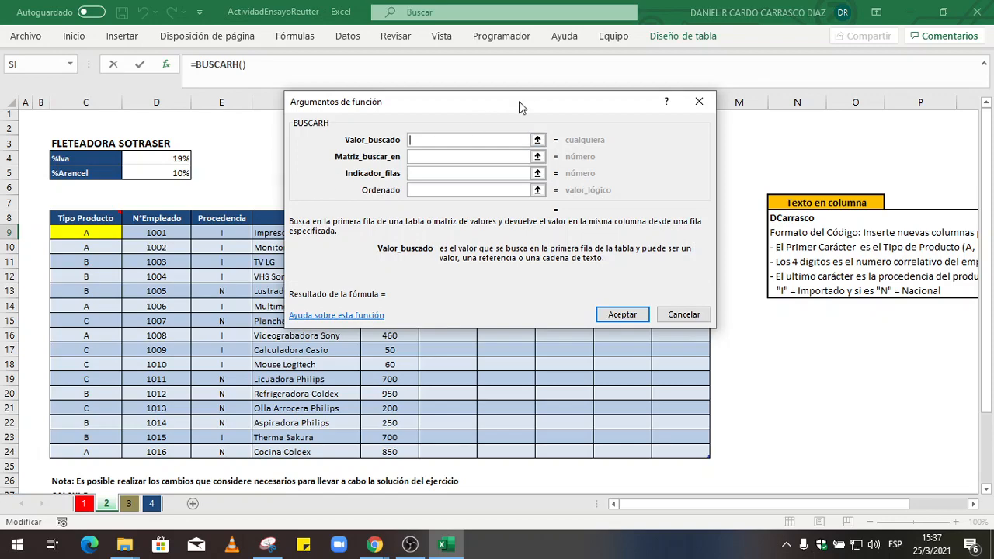
pyautogui.moveTo(520, 102); pyautogui.dragTo(765, 231)
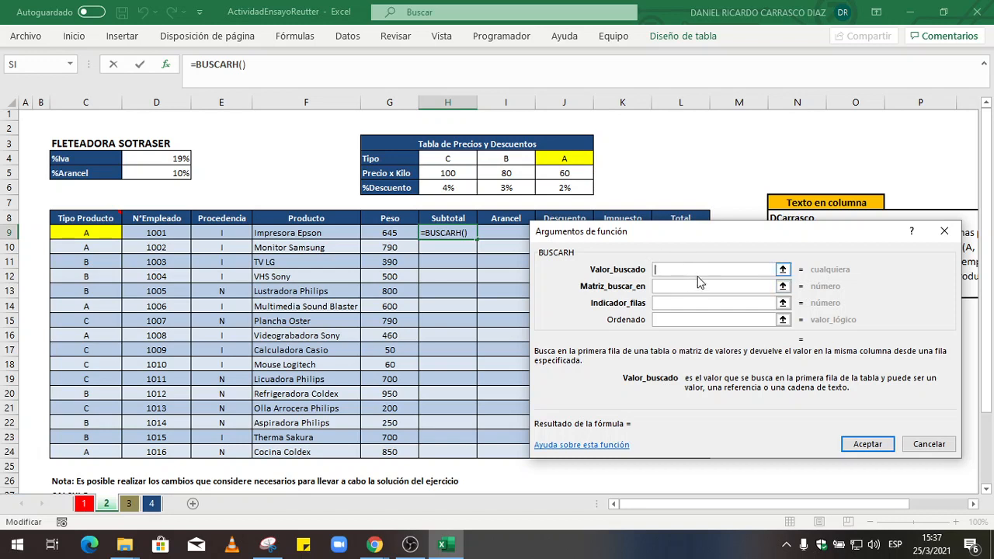
pyautogui.click(89, 237)
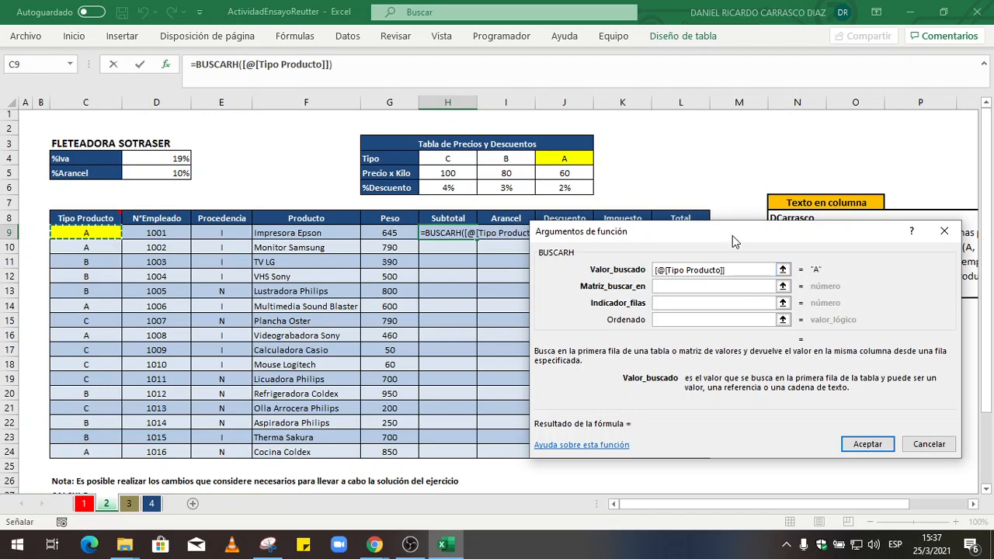
# Set Matriz_buscar_en to the price table range G4:J6 and make it the absolute reference $G$4:$J$6
pyautogui.moveTo(733, 235); pyautogui.dragTo(783, 150)
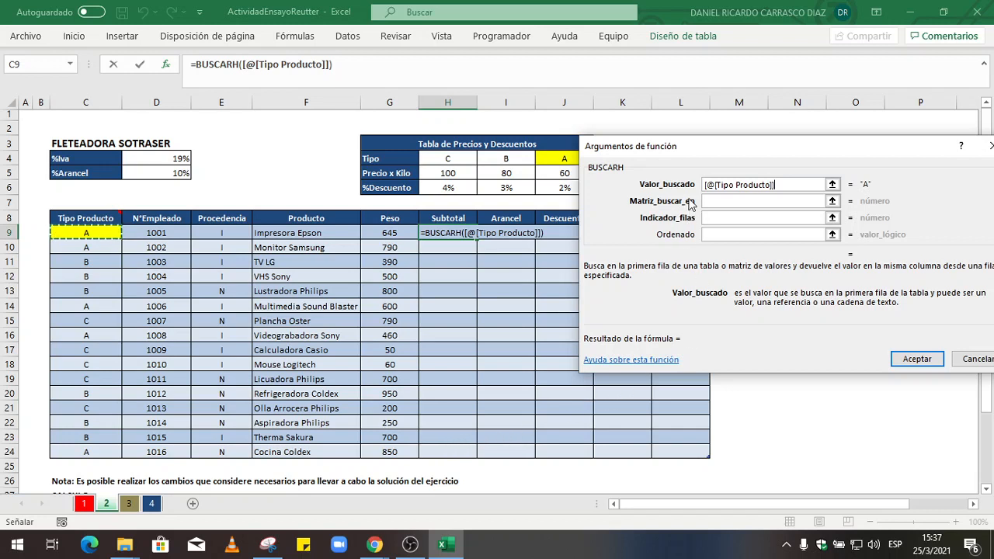
pyautogui.click(712, 202)
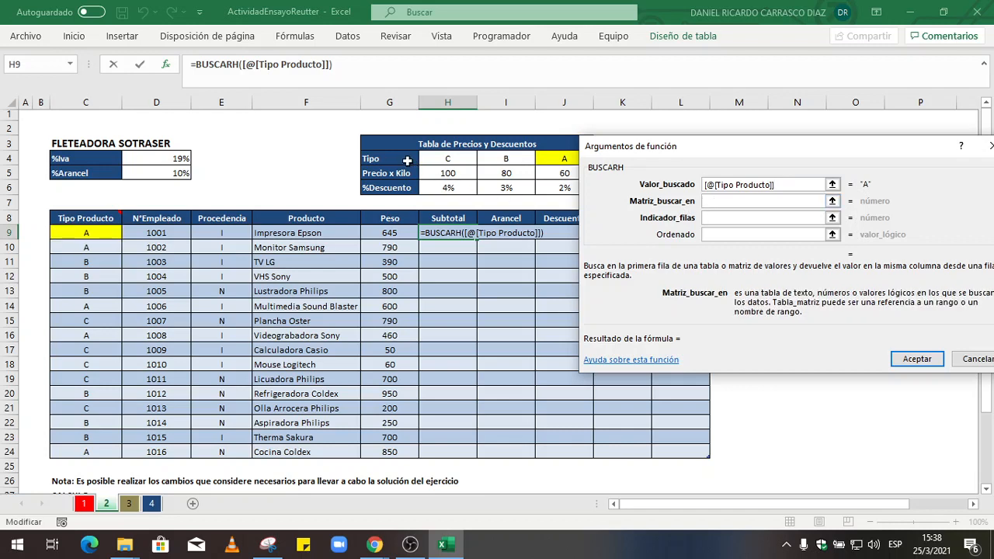
pyautogui.moveTo(407, 161); pyautogui.dragTo(542, 183)
pyautogui.moveTo(686, 146); pyautogui.dragTo(704, 156)
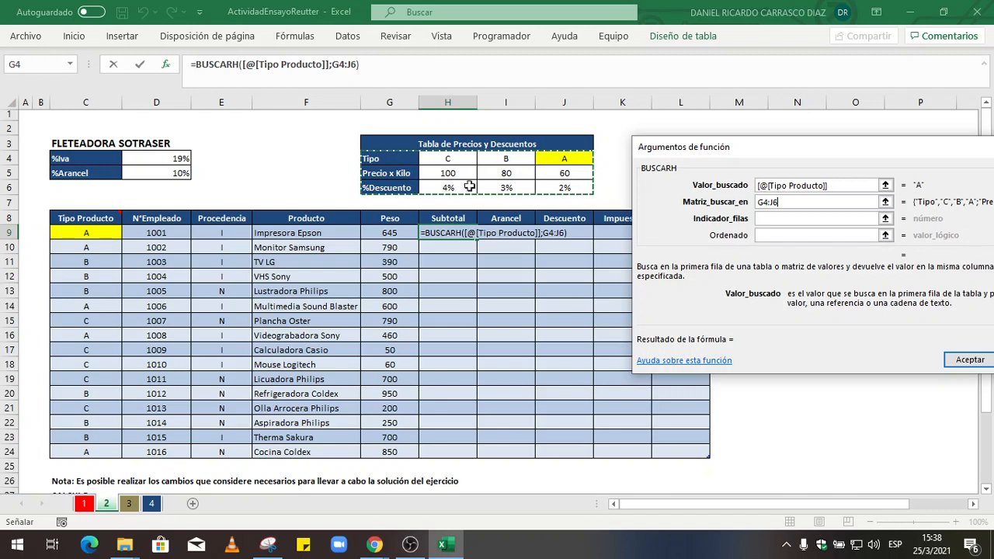
pyautogui.moveTo(789, 202); pyautogui.dragTo(748, 205)
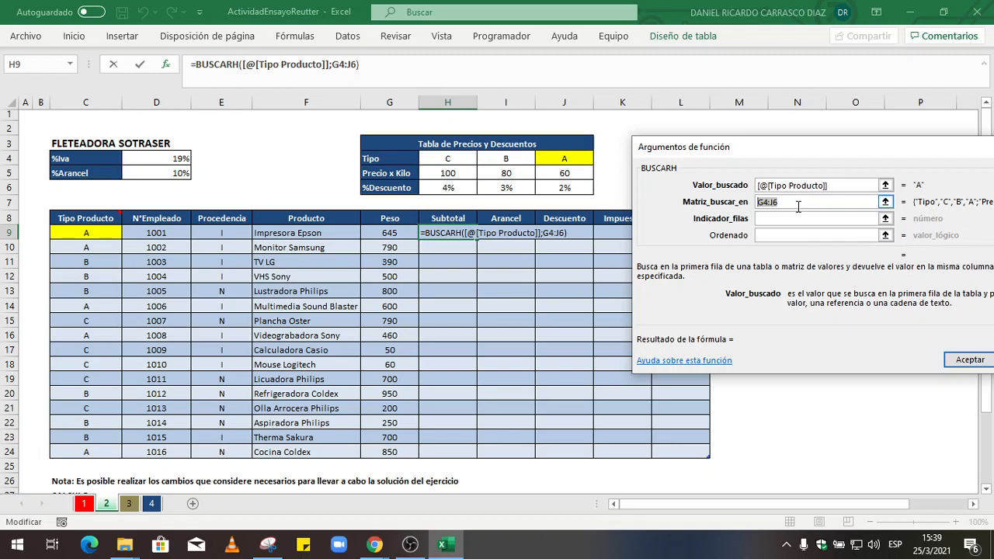
pyautogui.press('F4')
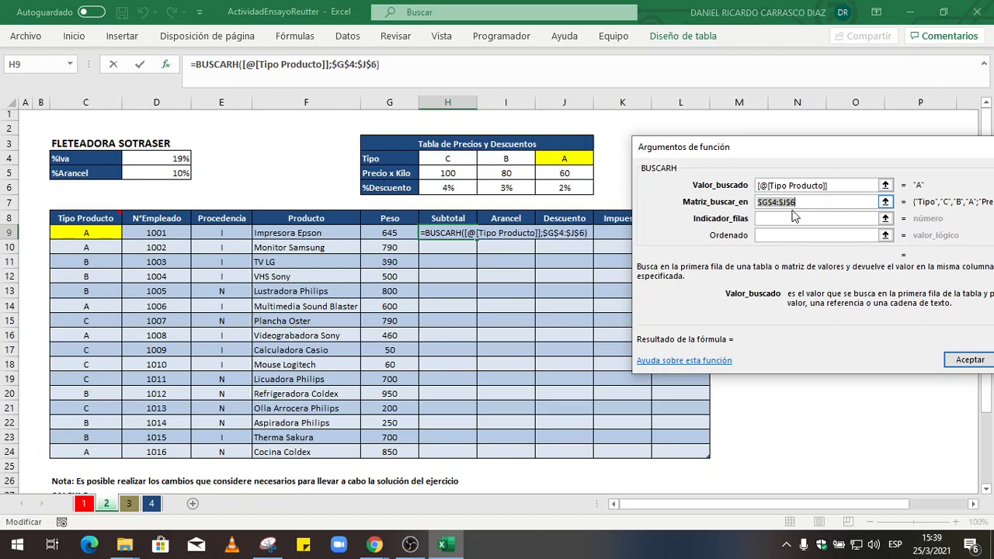
pyautogui.click(813, 205)
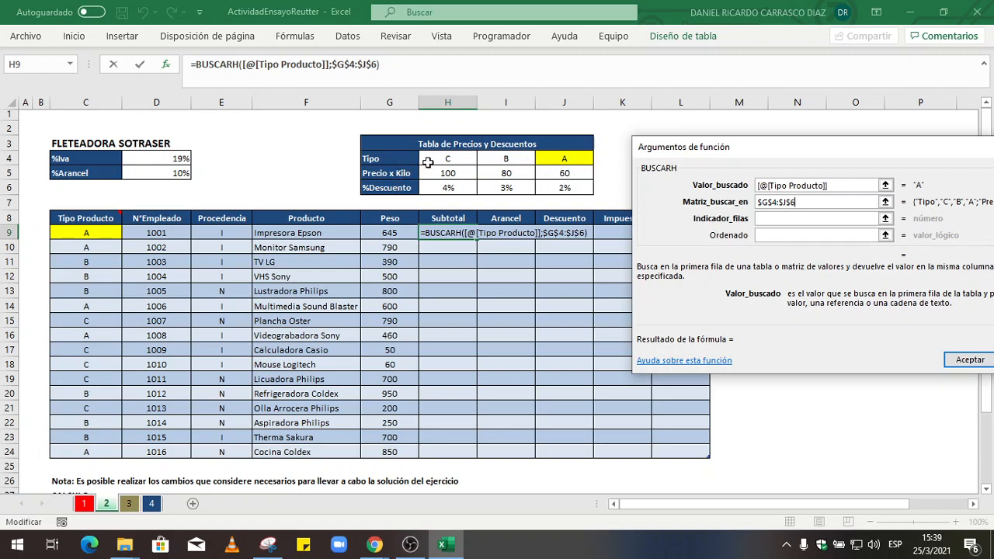
# Set Indicador_filas to 2 and Ordenado to 0, and accept the BUSCARH function
pyautogui.click(775, 221)
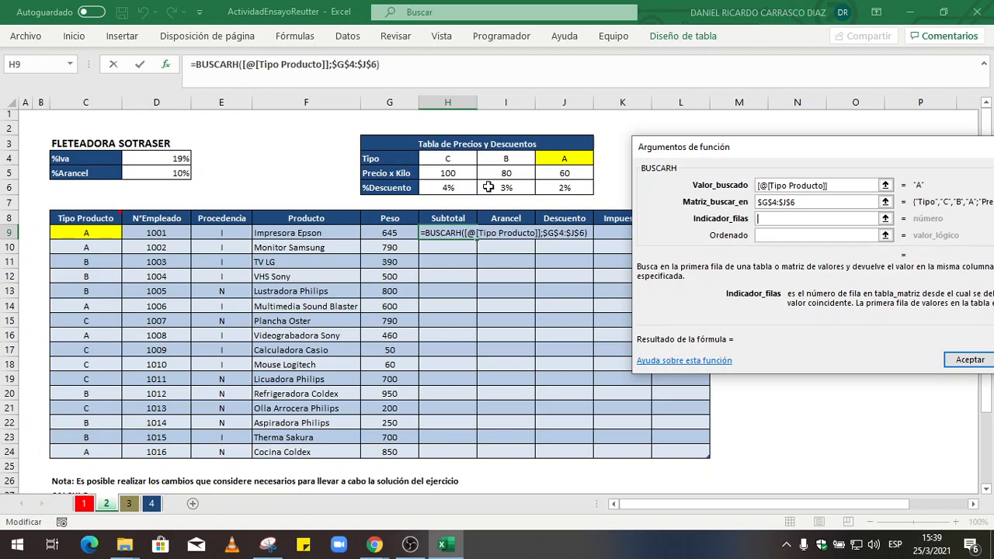
pyautogui.write('2')
pyautogui.click(765, 238)
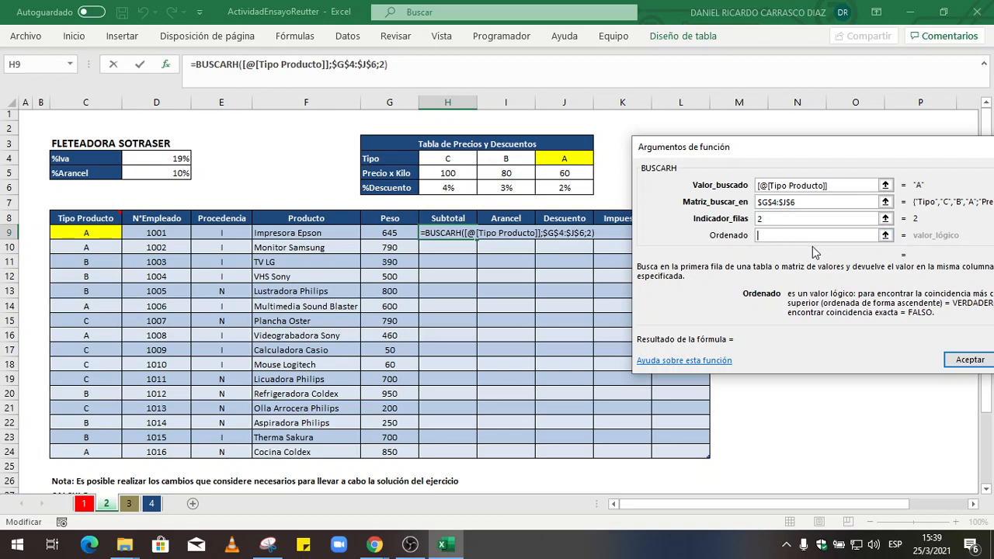
pyautogui.write('0')
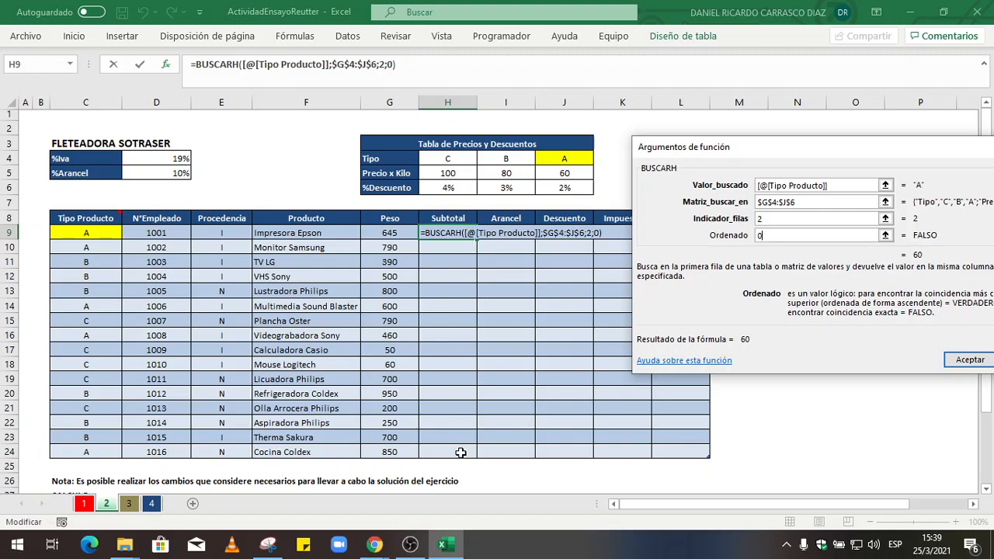
pyautogui.moveTo(823, 155); pyautogui.dragTo(792, 98)
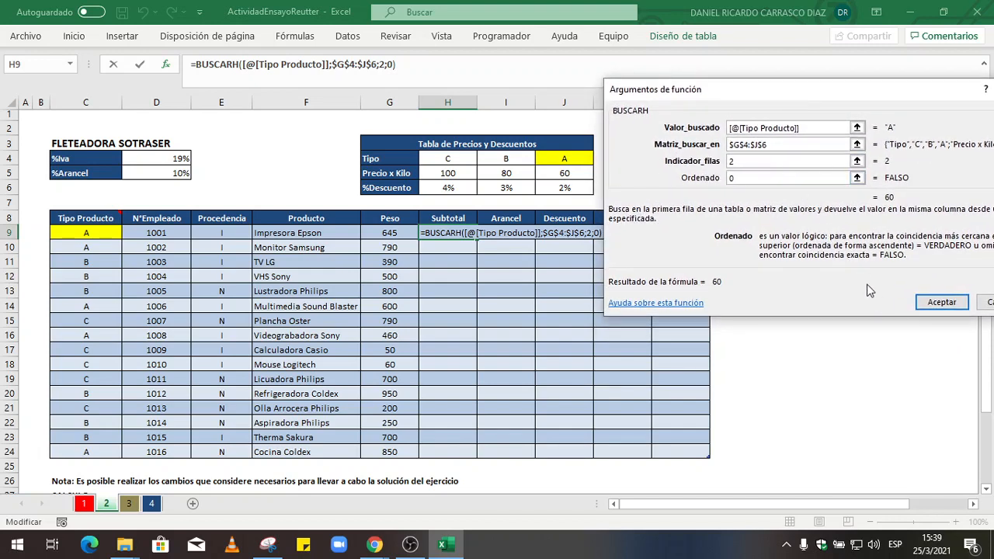
pyautogui.click(939, 304)
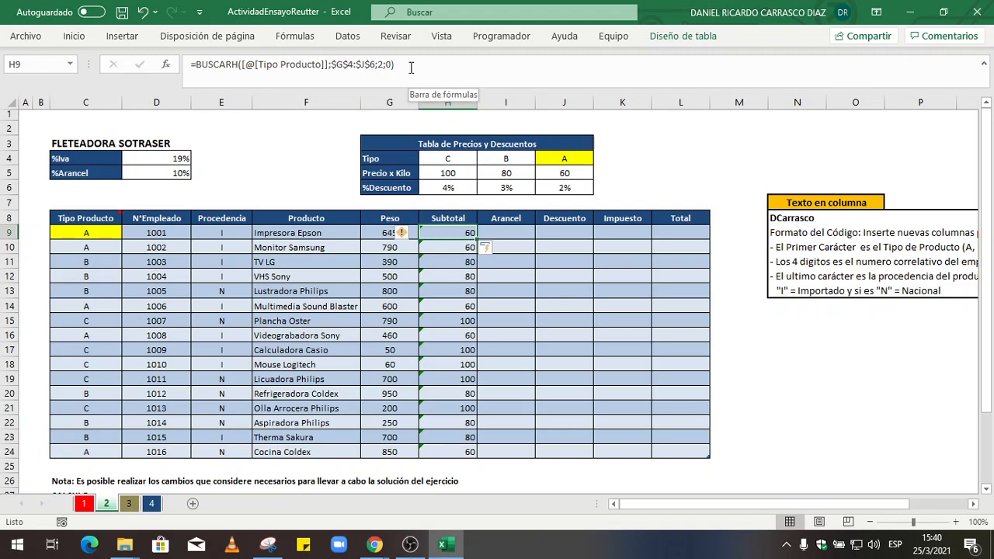
pyautogui.click(418, 72)
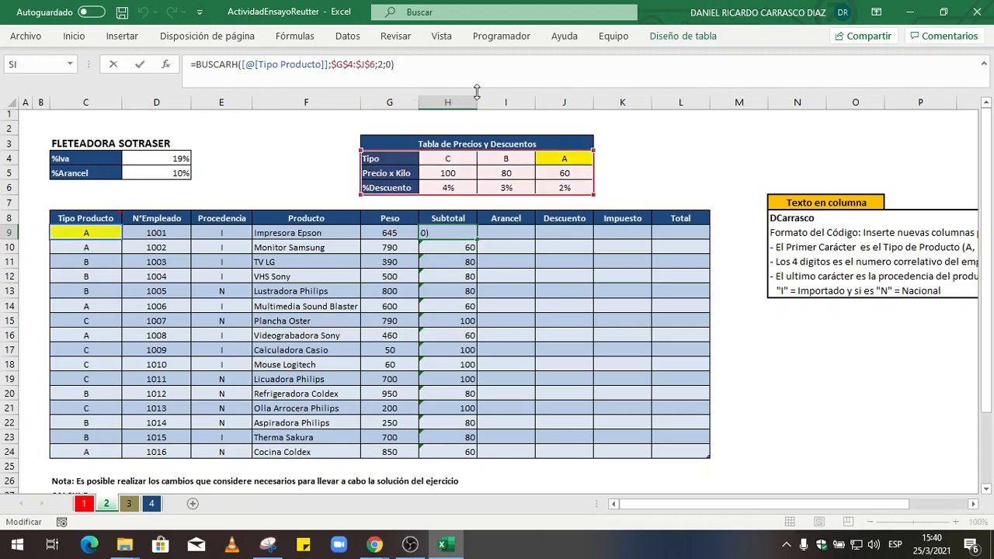
pyautogui.write('*')
pyautogui.click(394, 233)
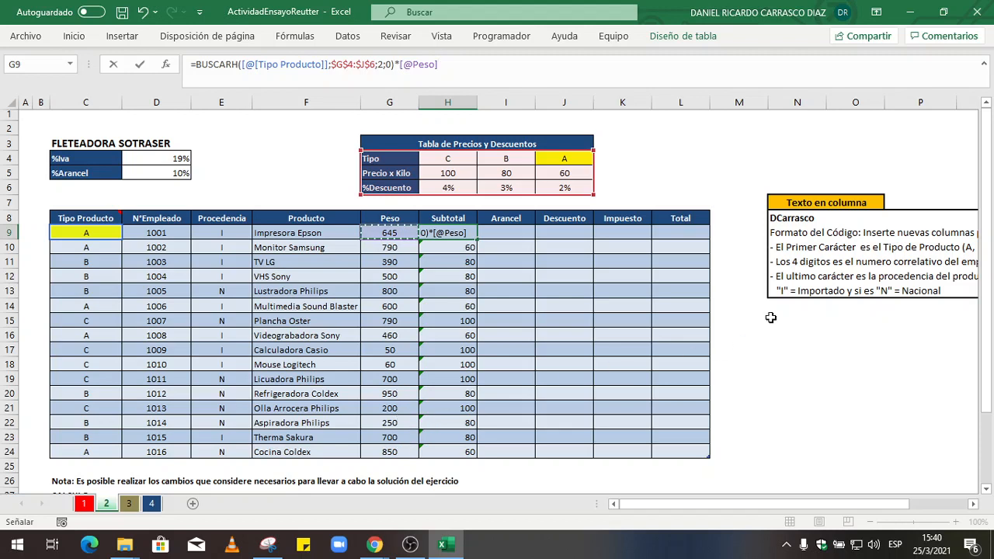
pyautogui.press('Return')
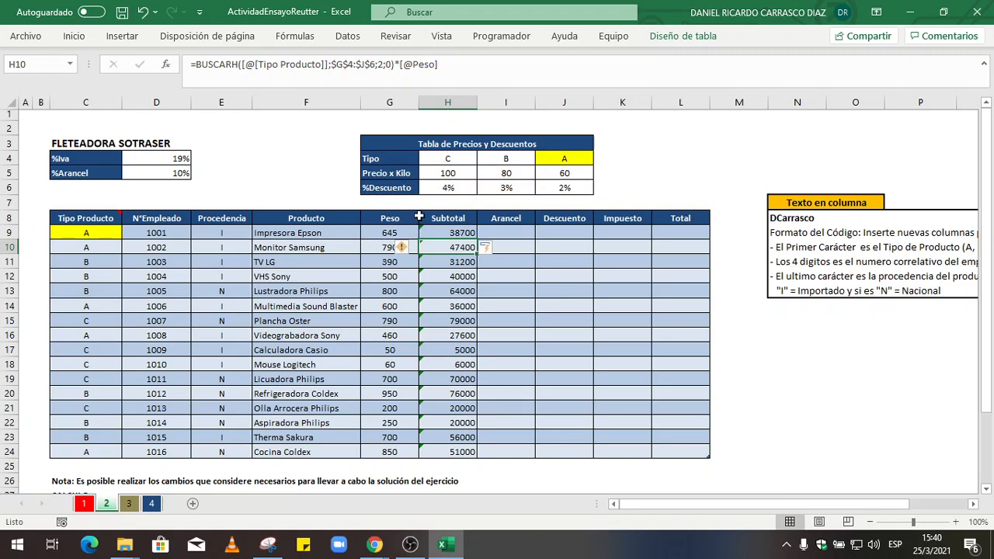
# Ignore the unprotected formula error for all the Subtotal cells, H9:H24
pyautogui.click(439, 233)
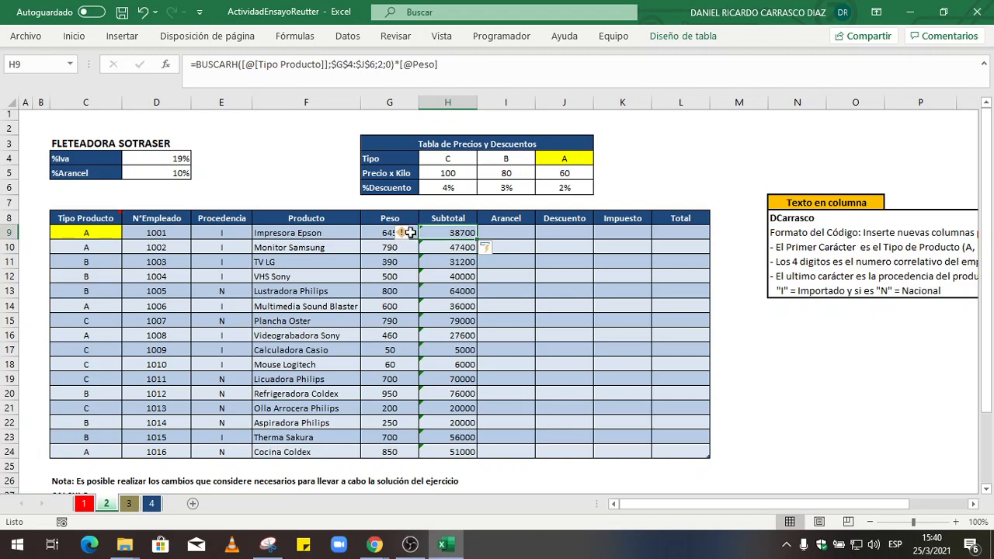
pyautogui.click(409, 234)
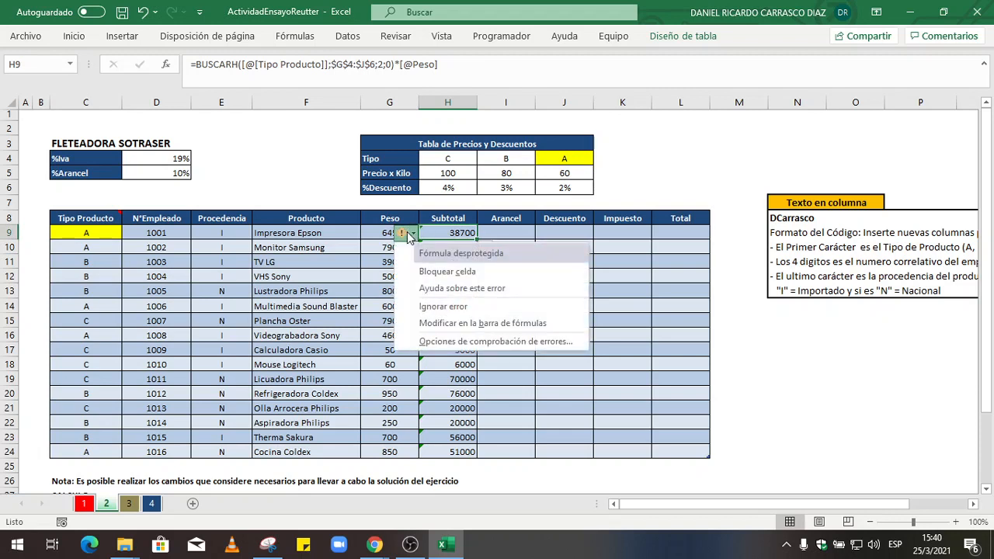
pyautogui.click(444, 236)
pyautogui.moveTo(444, 235); pyautogui.dragTo(443, 452)
pyautogui.click(411, 234)
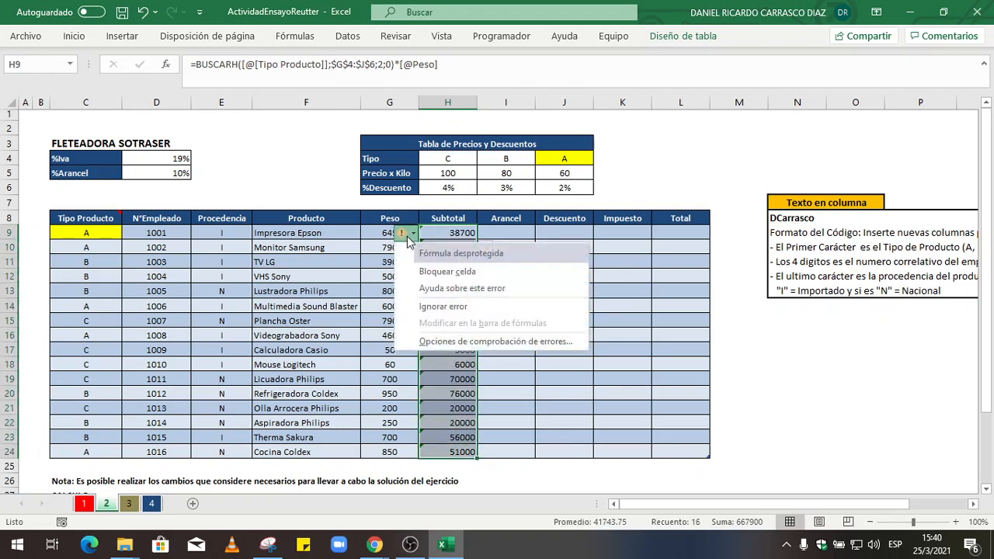
pyautogui.click(425, 306)
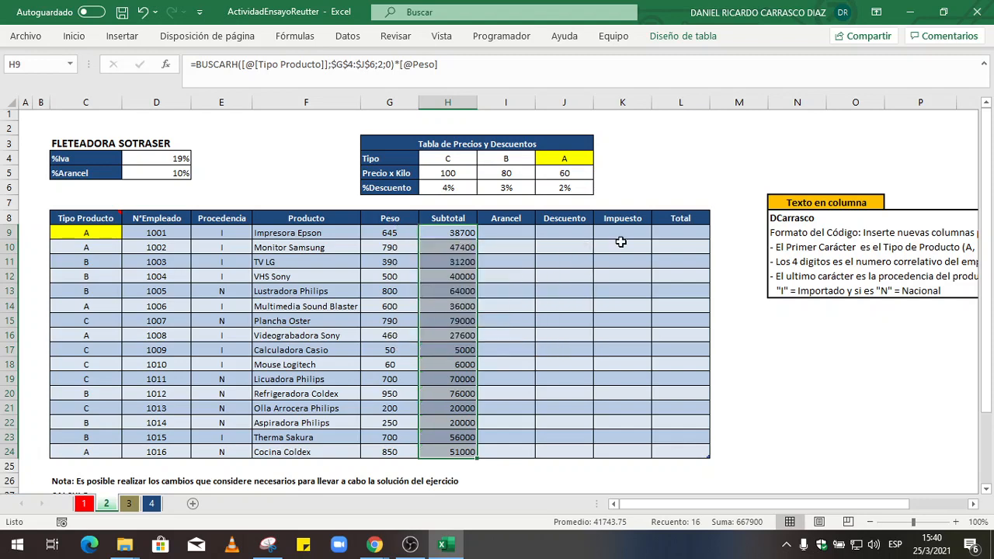
pyautogui.click(943, 12)
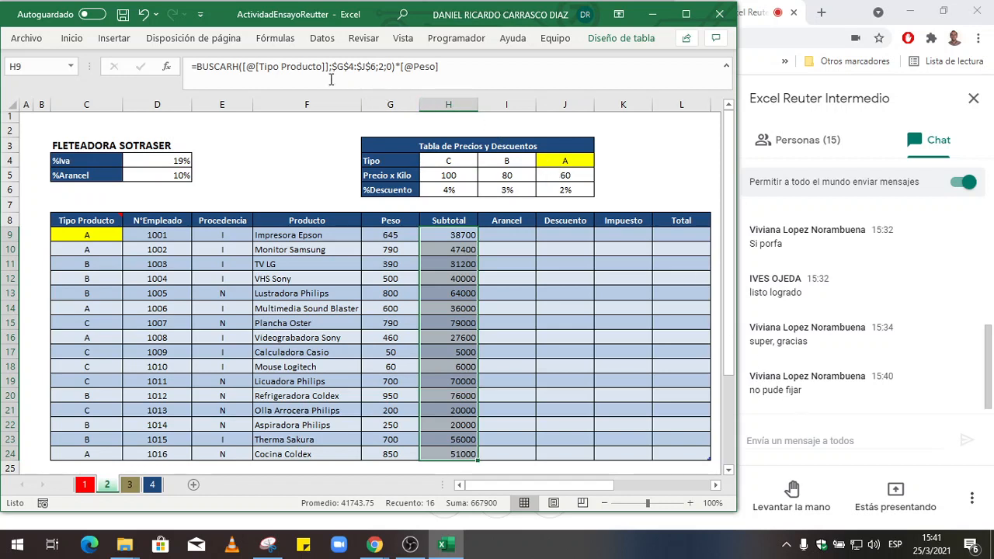
pyautogui.click(472, 60)
pyautogui.press('BackSpace')
pyautogui.press('BackSpace')
pyautogui.press('BackSpace')
pyautogui.press('BackSpace')
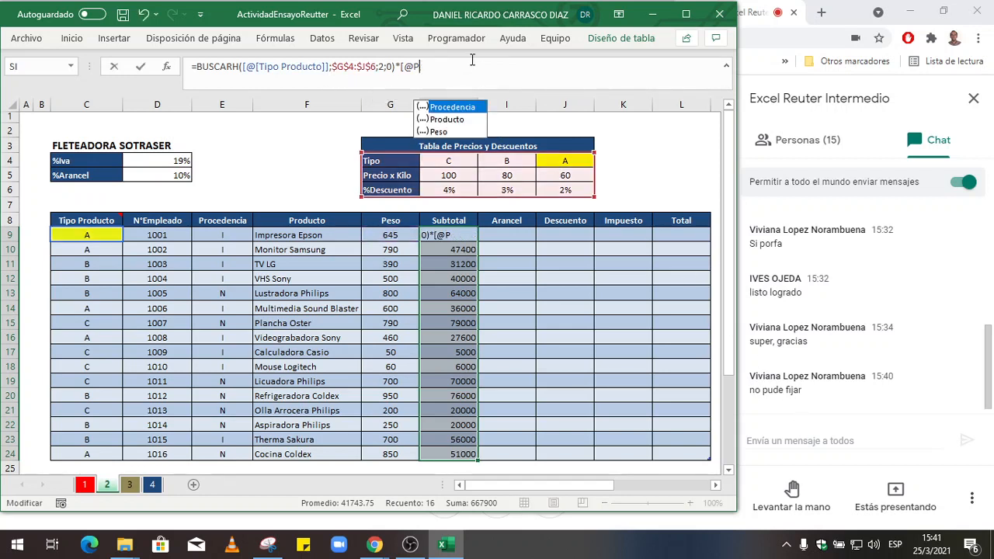
pyautogui.press('BackSpace')
pyautogui.press('BackSpace')
pyautogui.press('BackSpace')
pyautogui.press('Return')
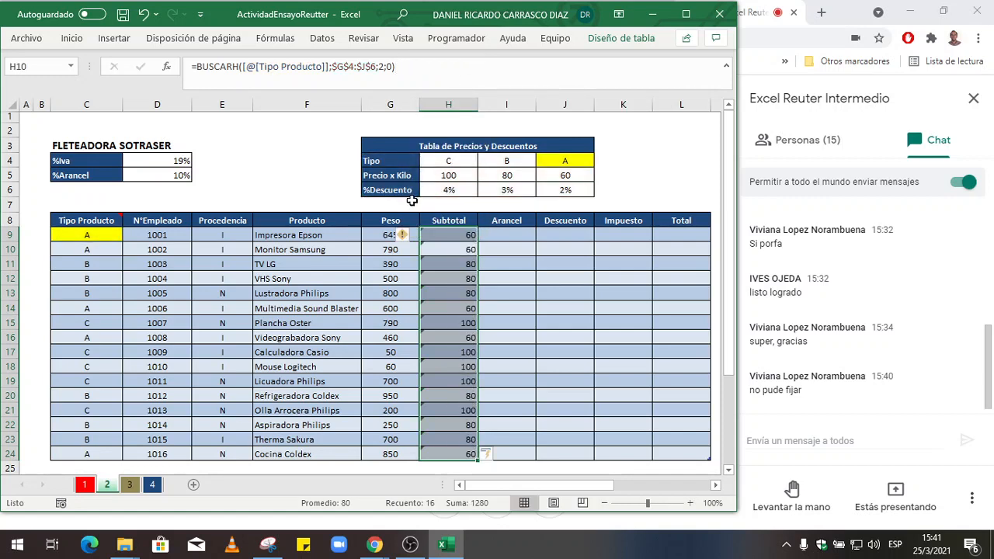
# Edit the Subtotal BUSCARH arguments and make the Matriz_buscar_en range relative, G4:J6
pyautogui.click(166, 66)
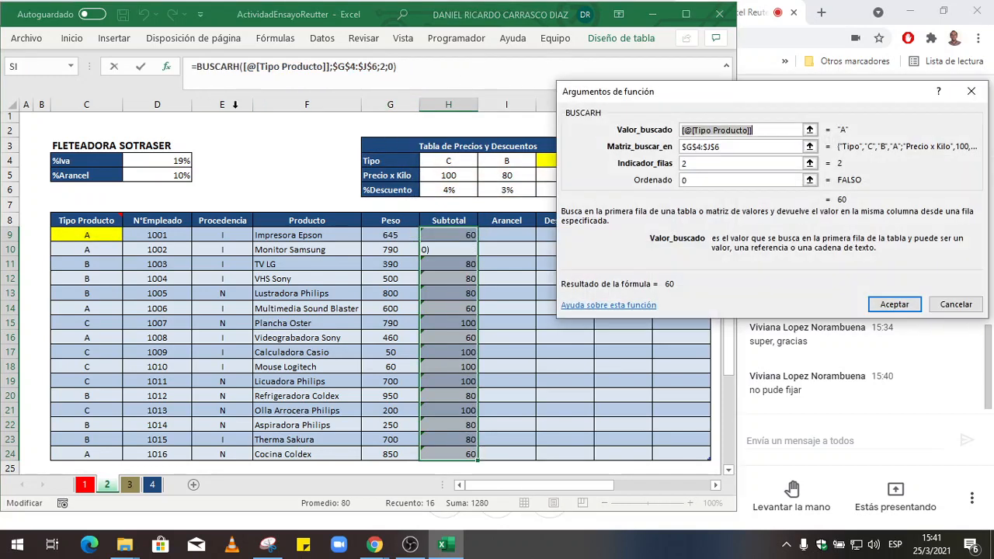
pyautogui.click(729, 150)
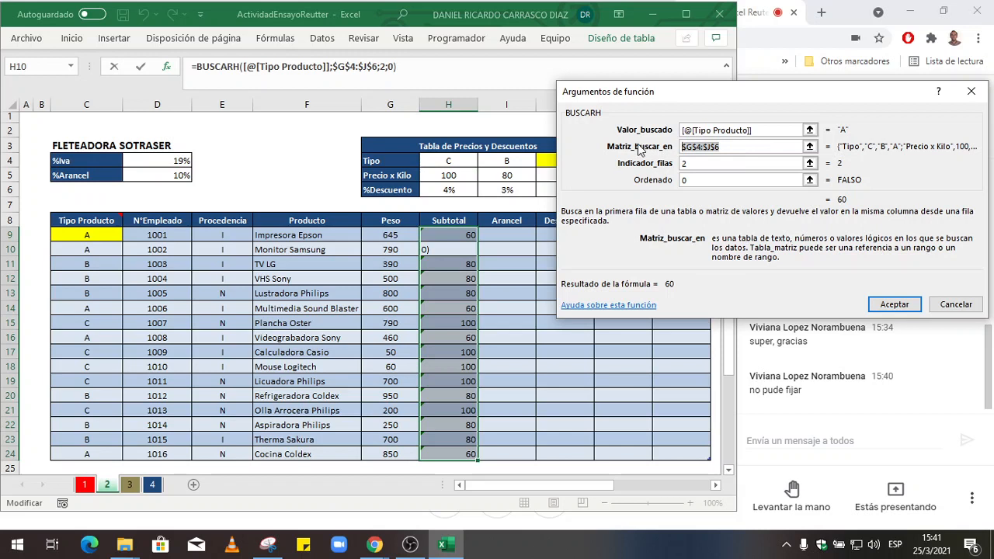
pyautogui.press('F4')
pyautogui.press('F4')
pyautogui.press('F4')
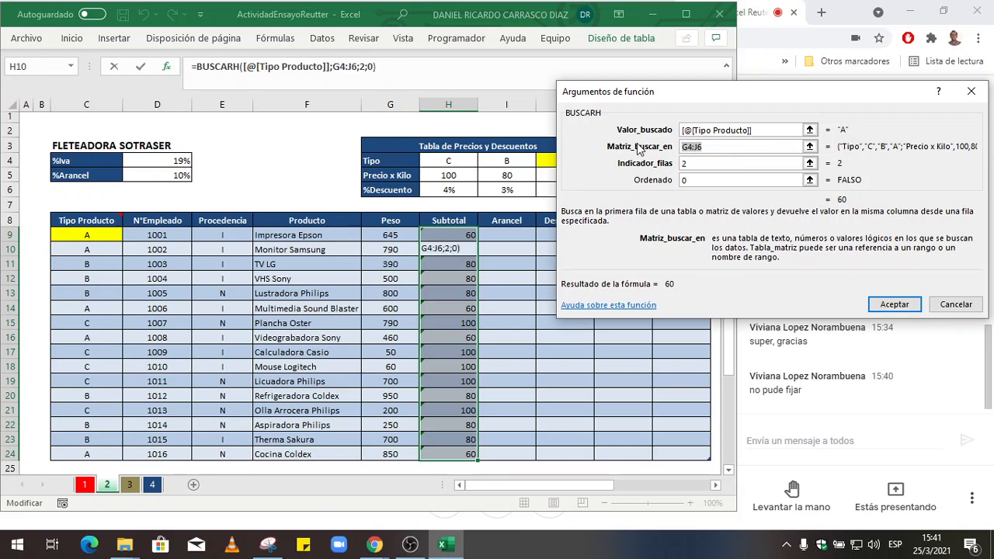
pyautogui.click(727, 145)
pyautogui.moveTo(718, 147); pyautogui.dragTo(674, 147)
pyautogui.moveTo(838, 95); pyautogui.dragTo(811, 63)
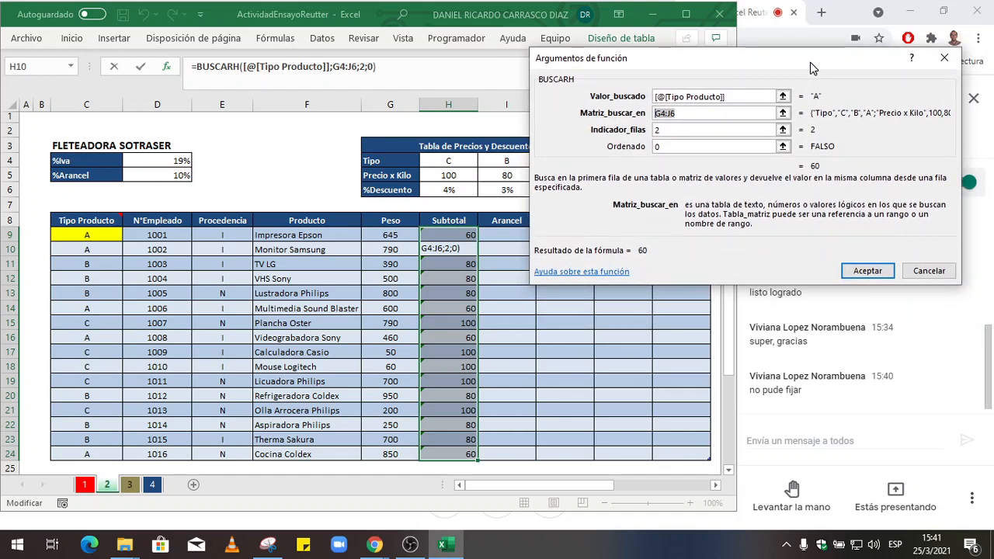
pyautogui.moveTo(810, 62); pyautogui.dragTo(829, 48)
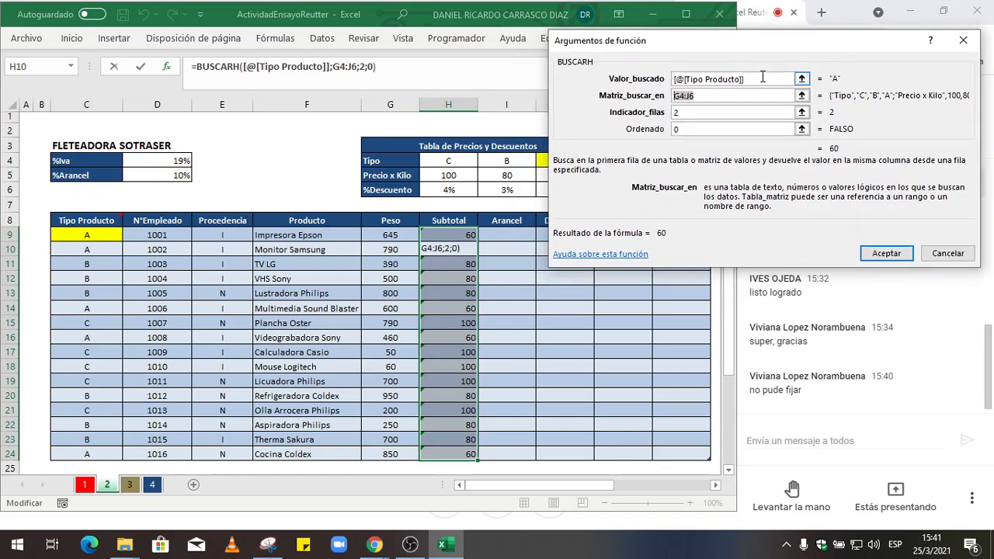
# Fix the Matriz_buscar_en range as absolute, $G$4:$J$6, by adding each dollar sign manually, and accept the function
pyautogui.click(676, 96)
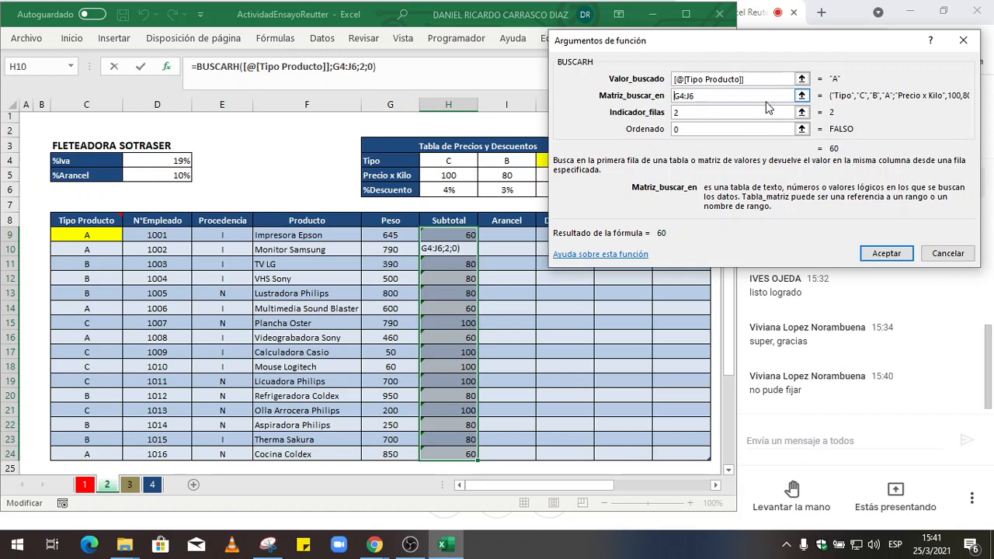
pyautogui.write('$G')
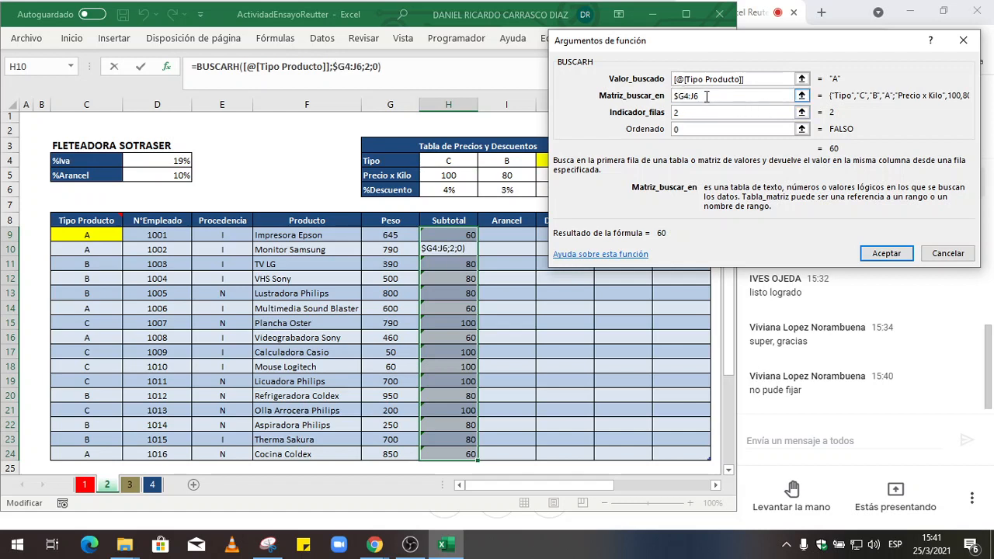
pyautogui.write('$4:')
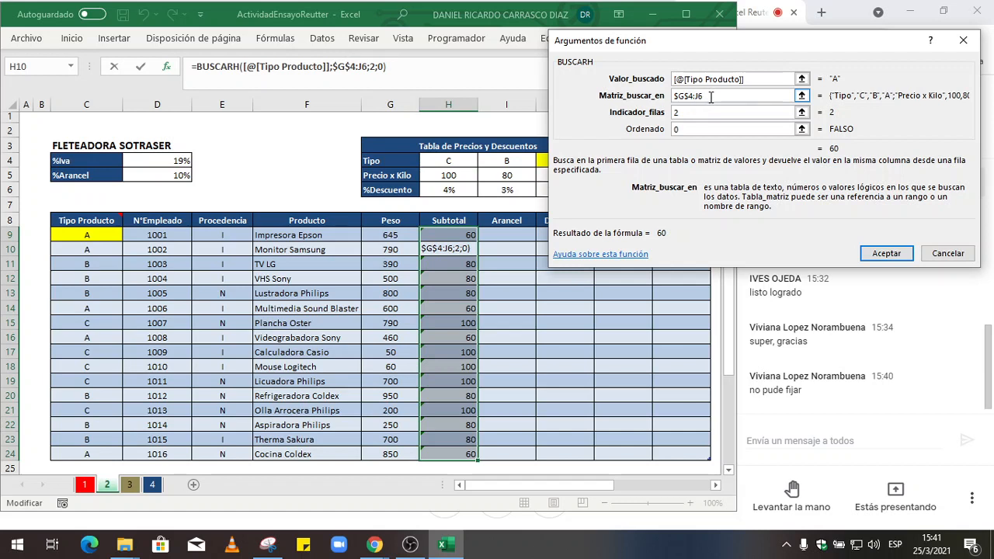
pyautogui.write('$J')
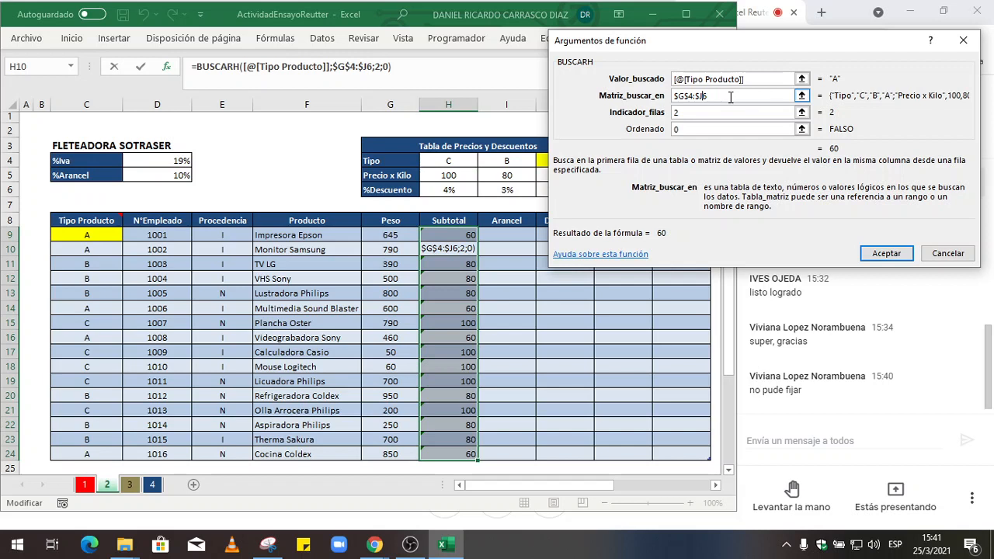
pyautogui.write('$')
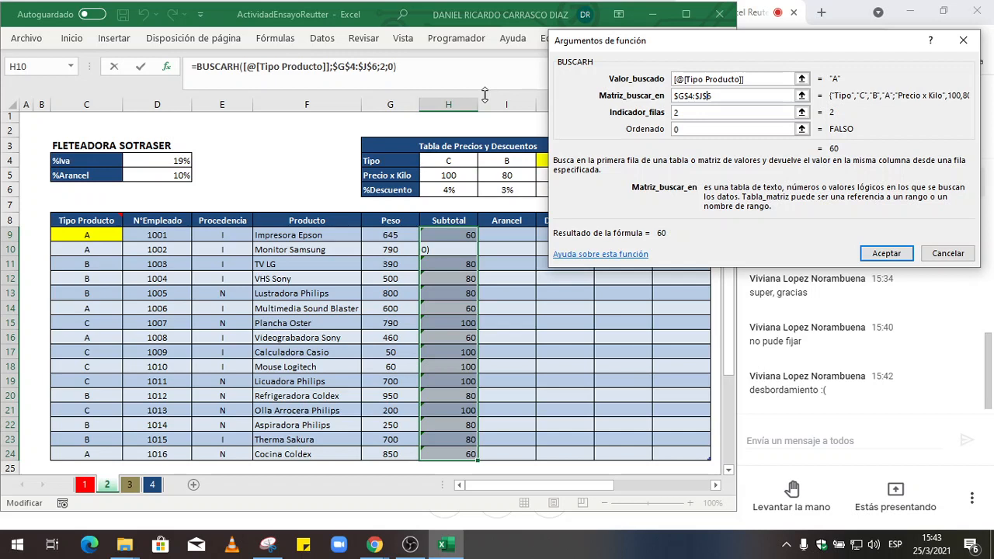
pyautogui.click(883, 254)
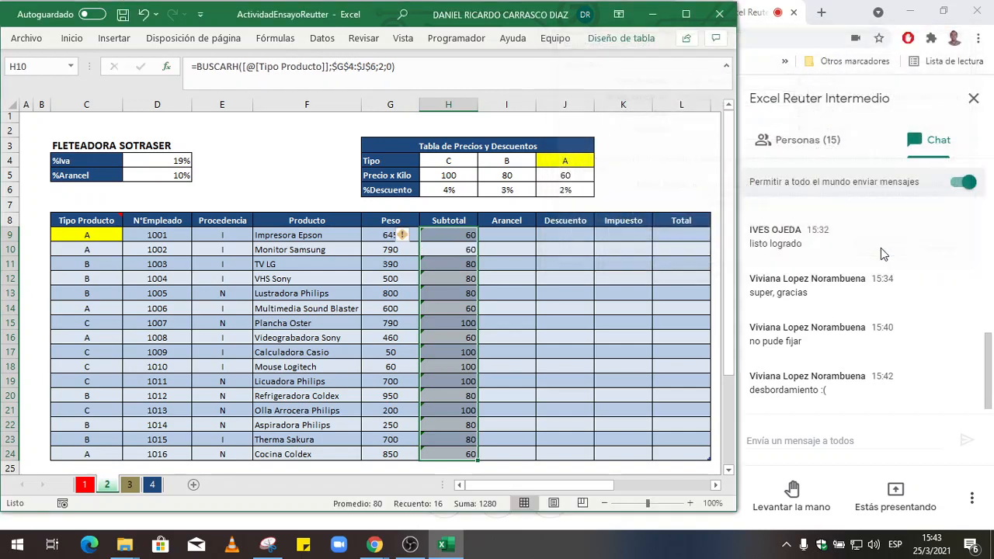
pyautogui.click(413, 66)
pyautogui.press('Escape')
pyautogui.click(456, 235)
pyautogui.click(424, 66)
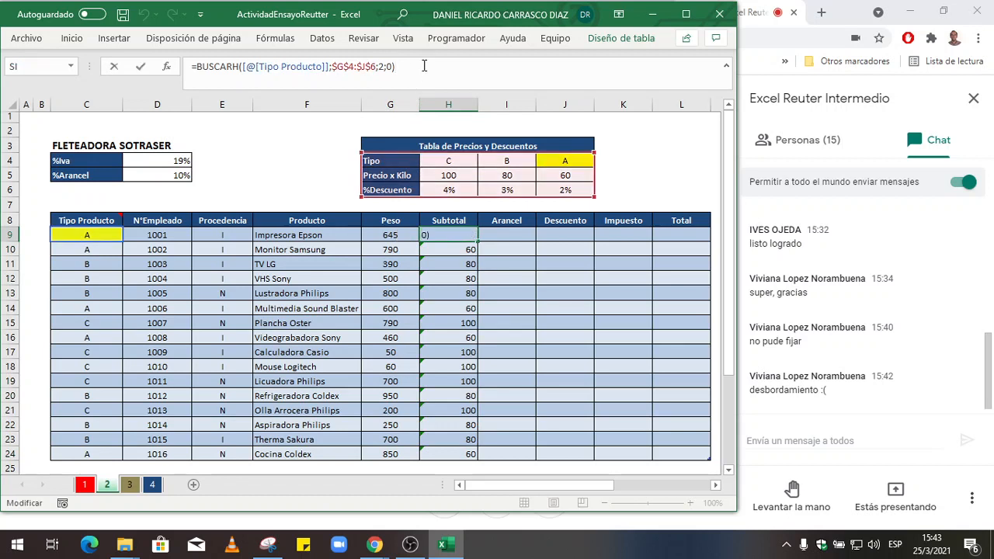
pyautogui.write('*')
pyautogui.click(404, 234)
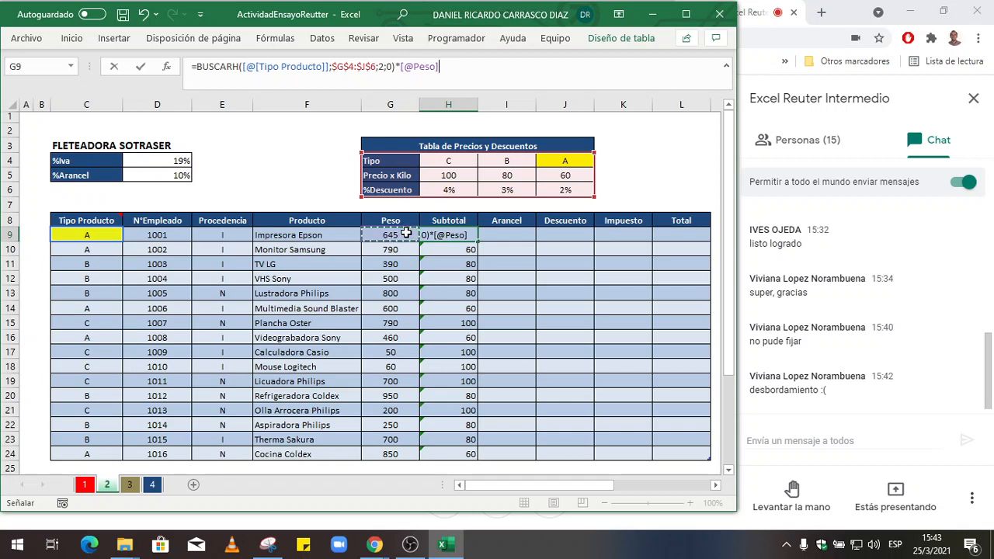
pyautogui.press('Return')
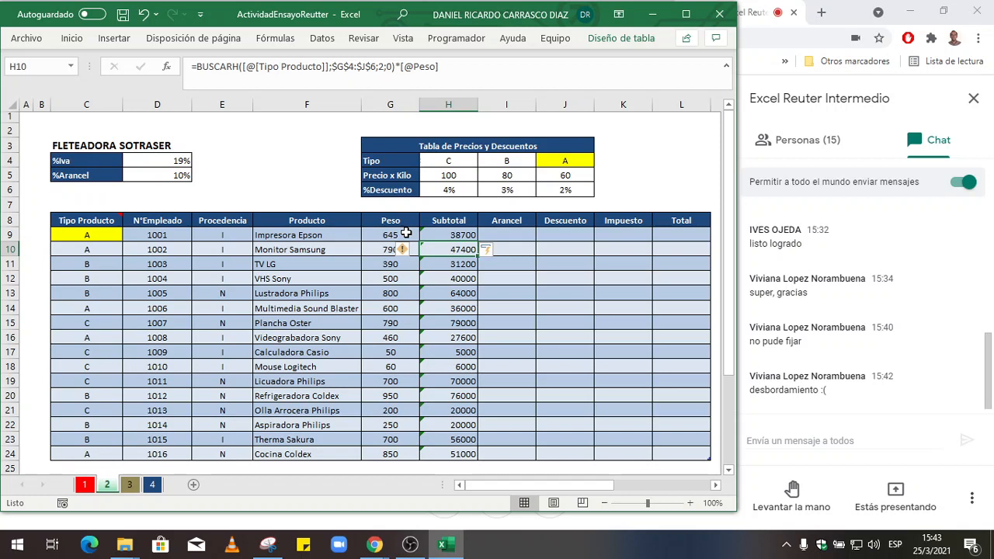
pyautogui.click(458, 233)
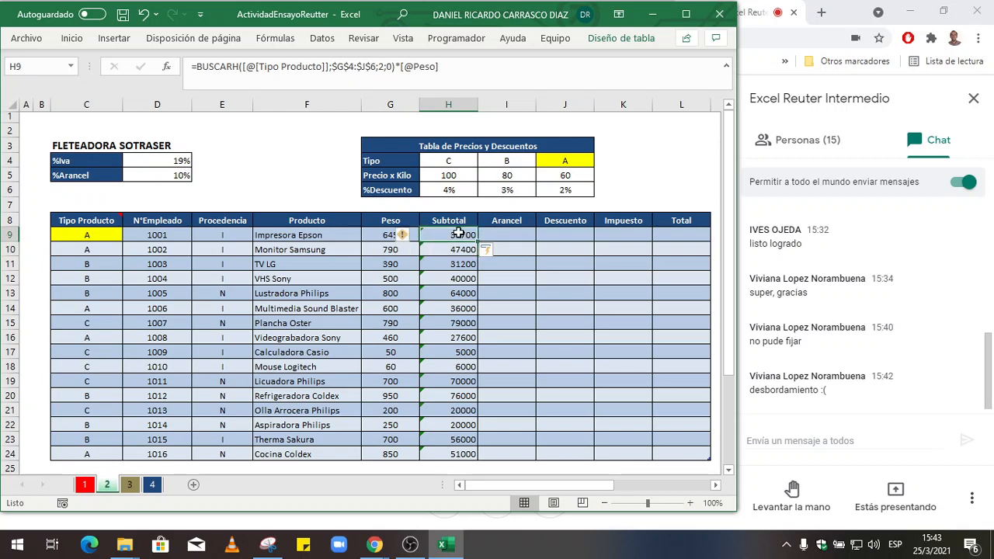
# Minimize the workbook and stop presenting the screen in the Google Meet call
pyautogui.click(655, 16)
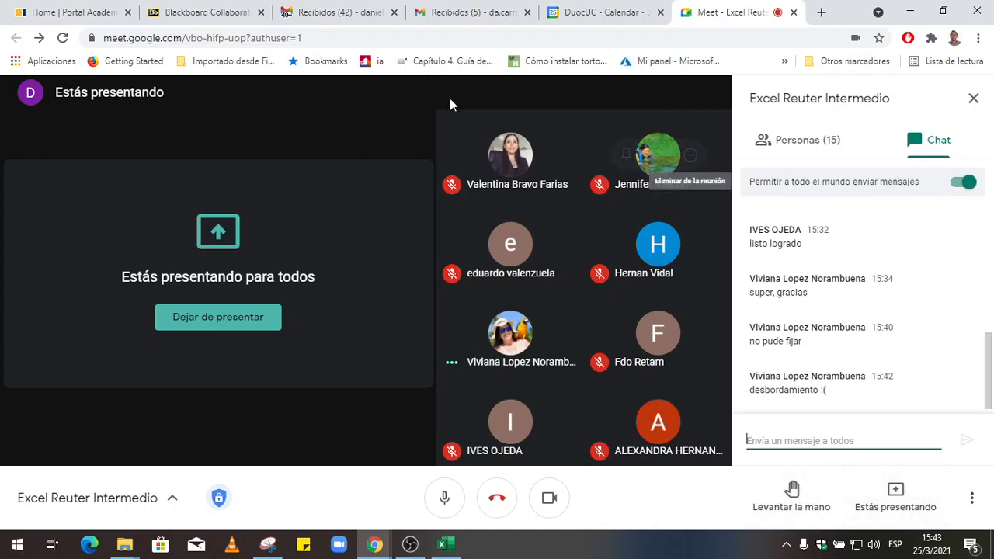
pyautogui.click(225, 319)
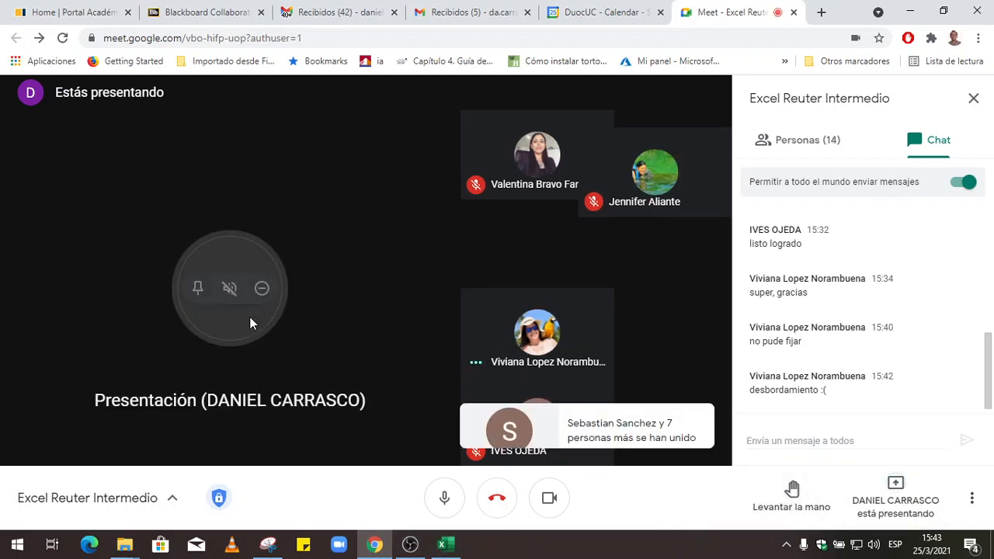
pyautogui.click(894, 497)
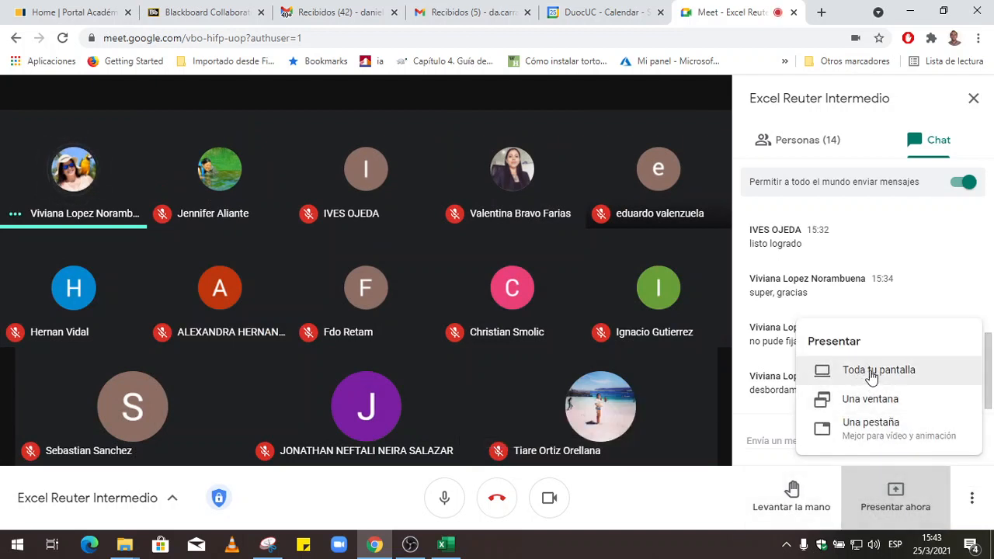
pyautogui.click(871, 373)
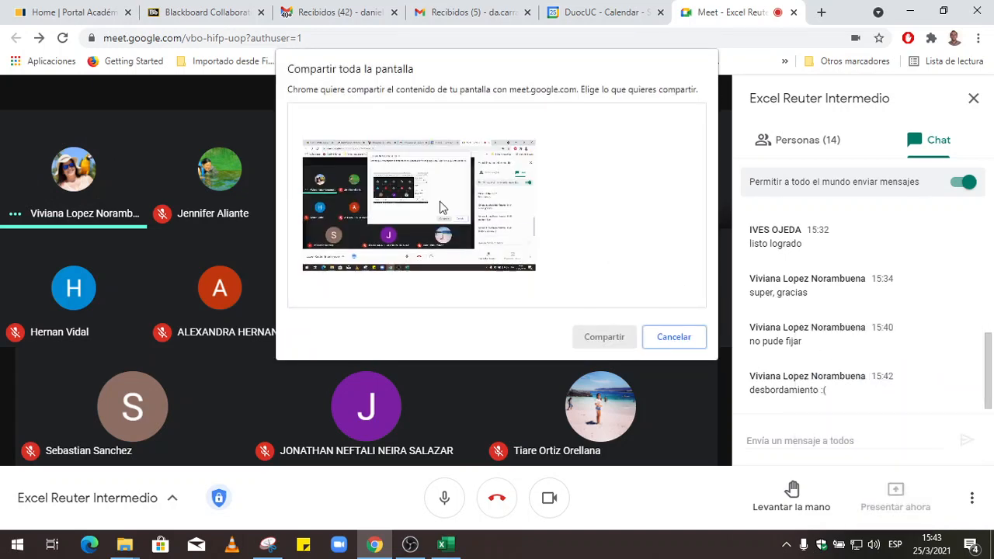
pyautogui.click(355, 202)
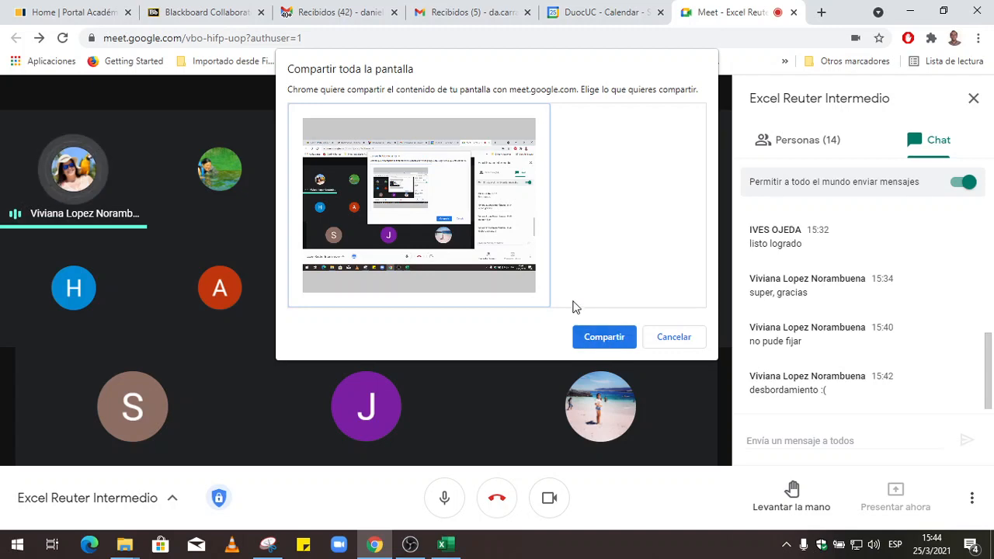
pyautogui.click(668, 338)
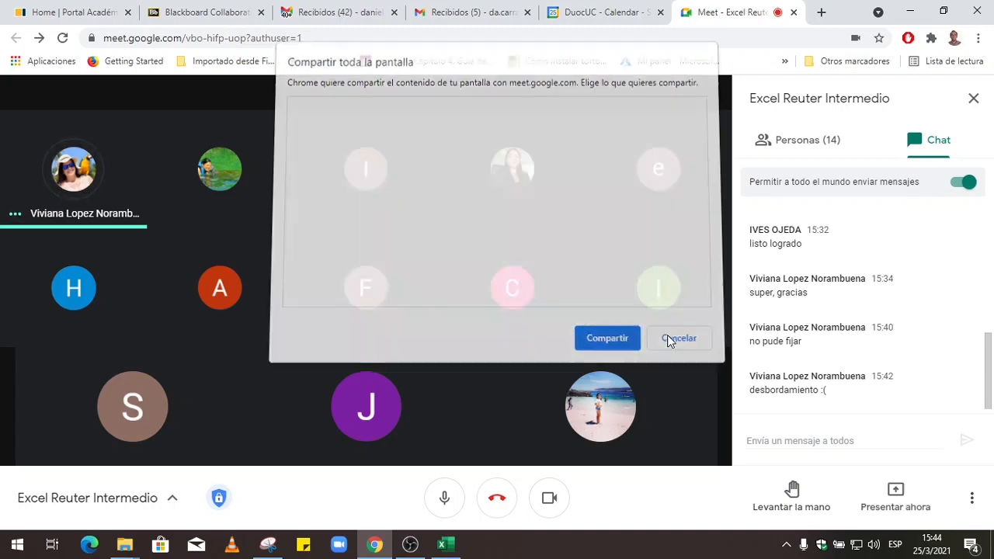
pyautogui.click(896, 489)
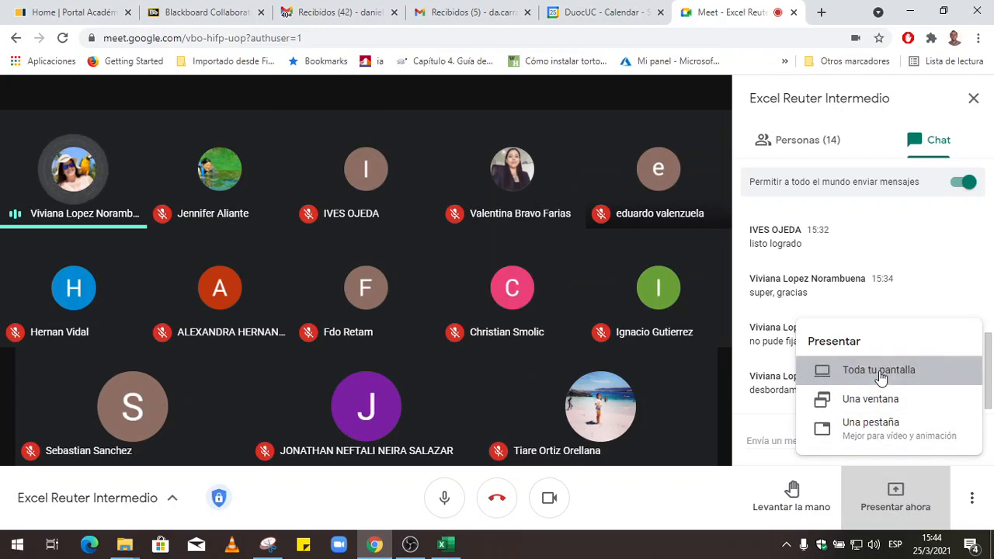
pyautogui.click(880, 371)
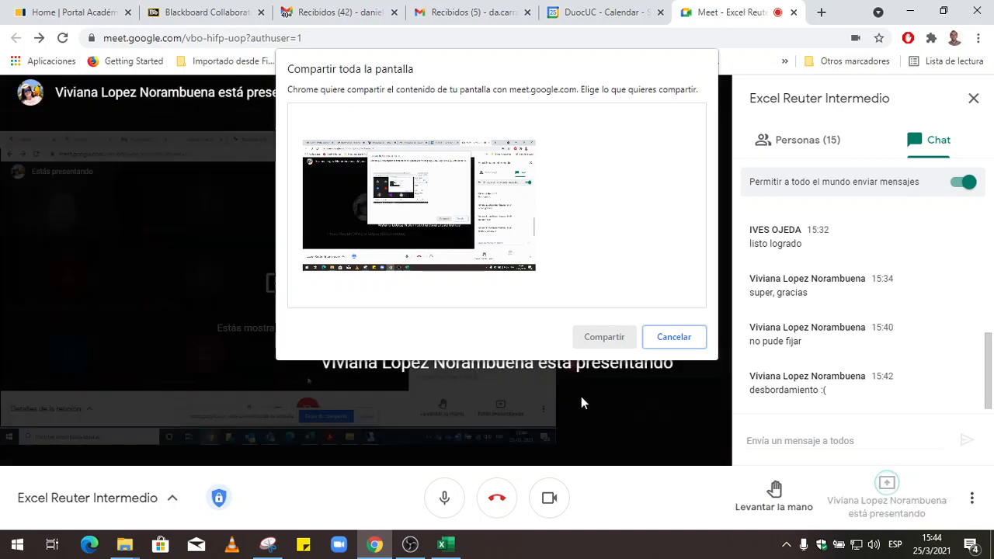
pyautogui.click(695, 340)
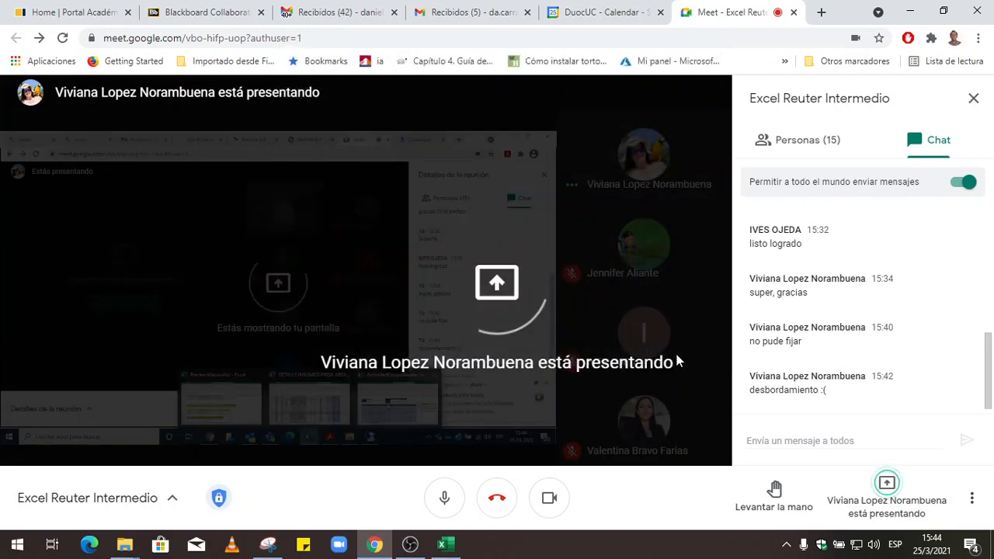
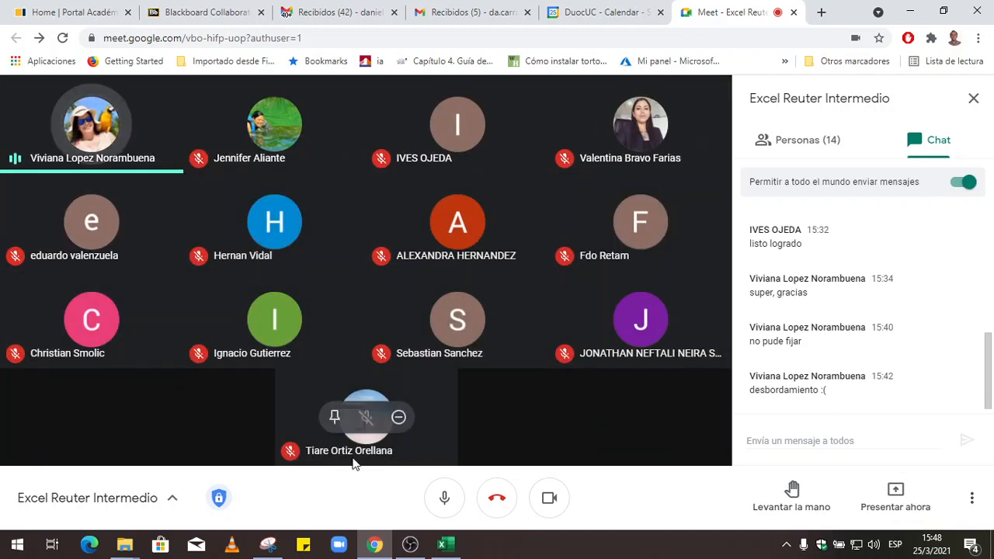
# Present the entire screen in the Google Meet call and return to the Excel workbook
pyautogui.click(444, 544)
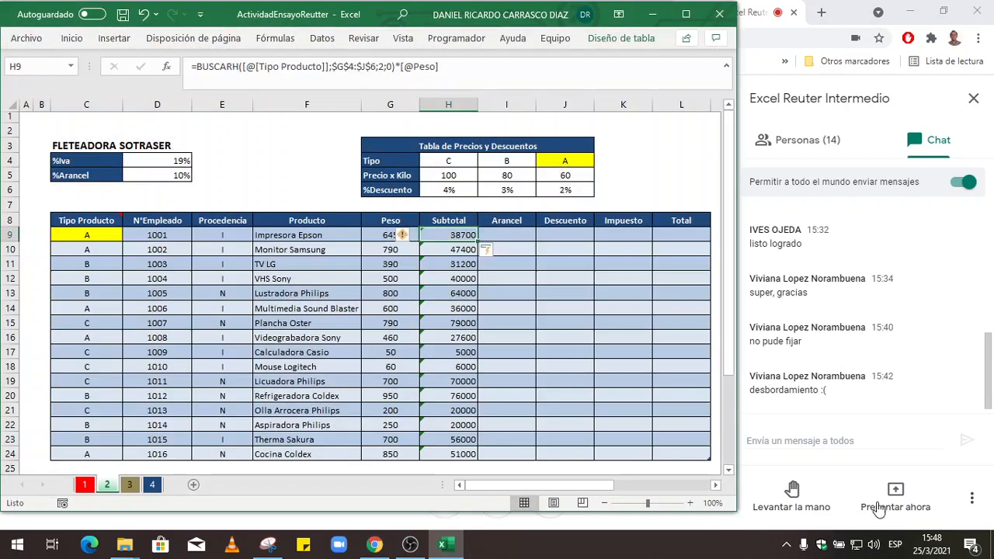
pyautogui.click(895, 497)
pyautogui.click(865, 371)
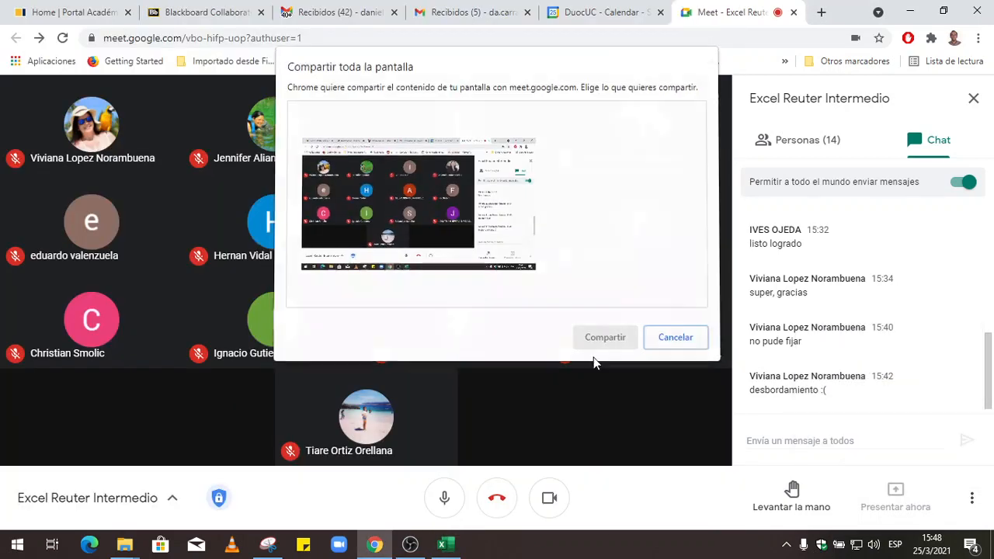
pyautogui.click(469, 242)
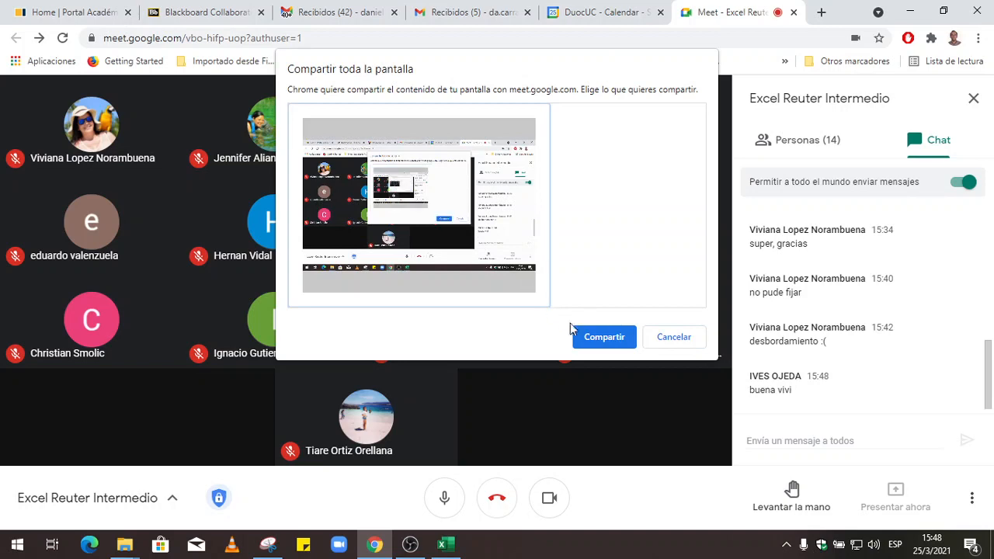
pyautogui.click(605, 337)
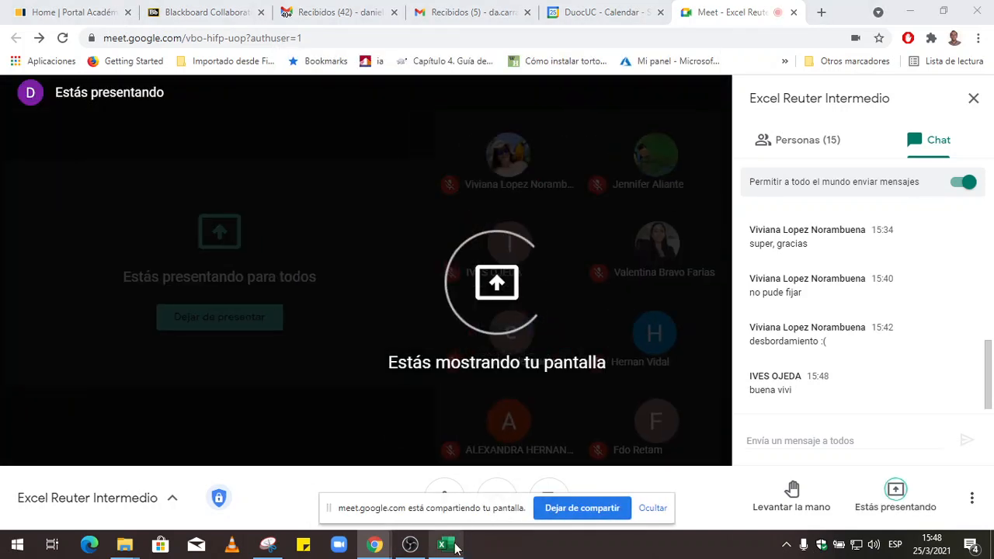
pyautogui.click(457, 549)
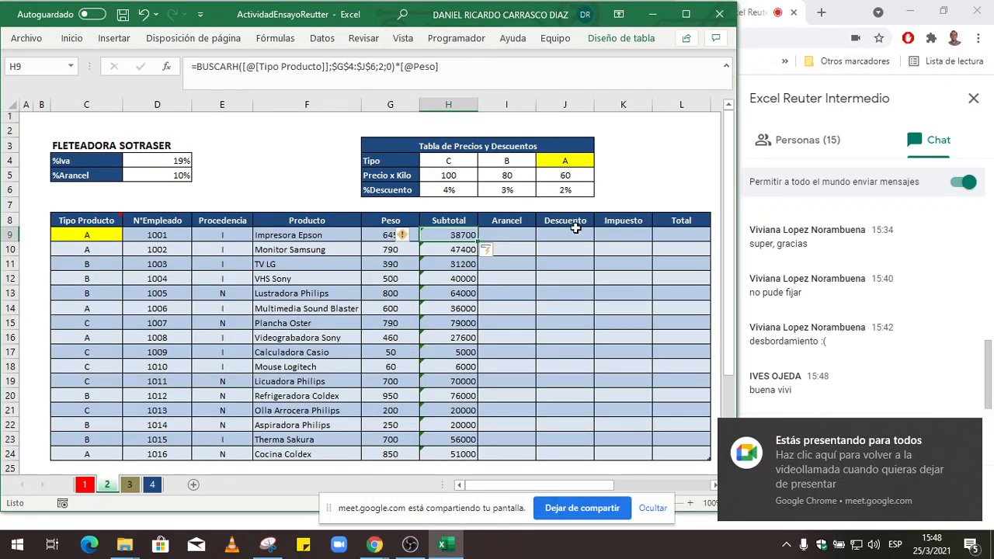
# Ignore the unprotected formula error for the Subtotal cells H9:H24
pyautogui.moveTo(448, 236); pyautogui.dragTo(457, 454)
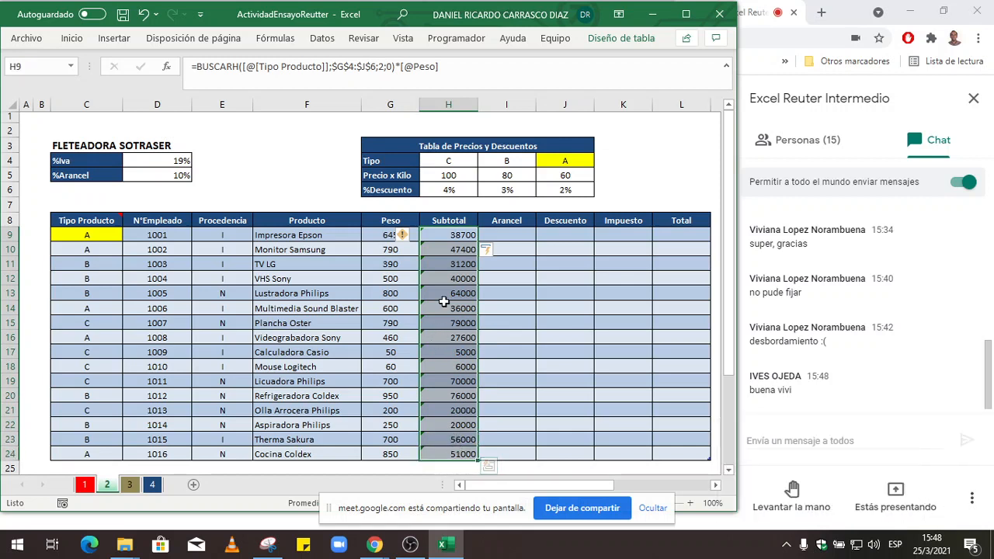
pyautogui.click(405, 235)
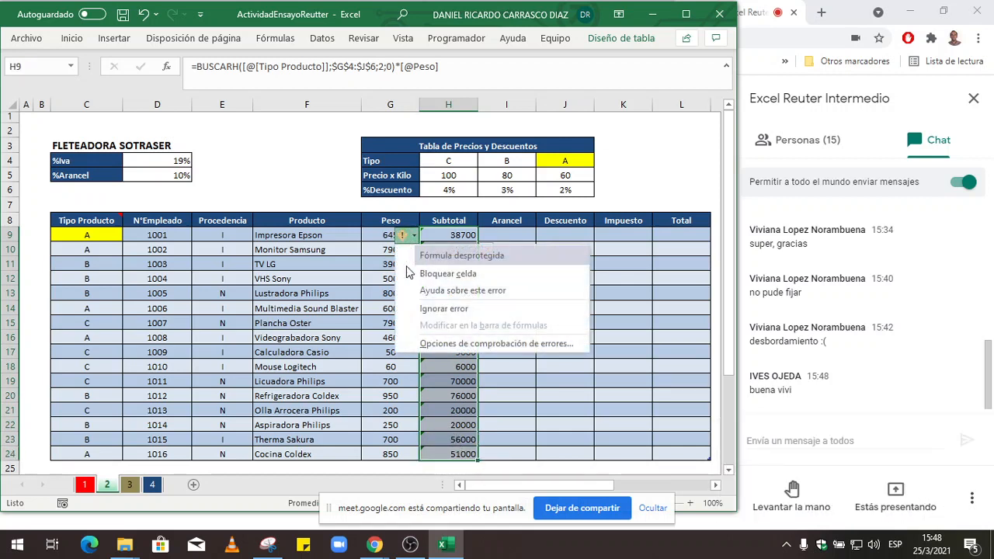
pyautogui.click(457, 309)
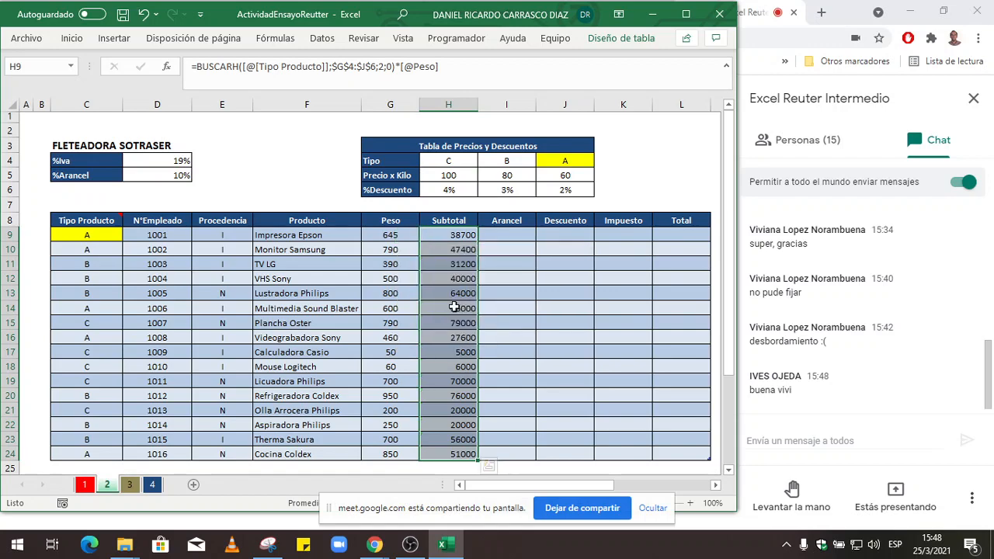
# Maximize the workbook window and bring the CALCULO notes below the product table into view
pyautogui.click(686, 14)
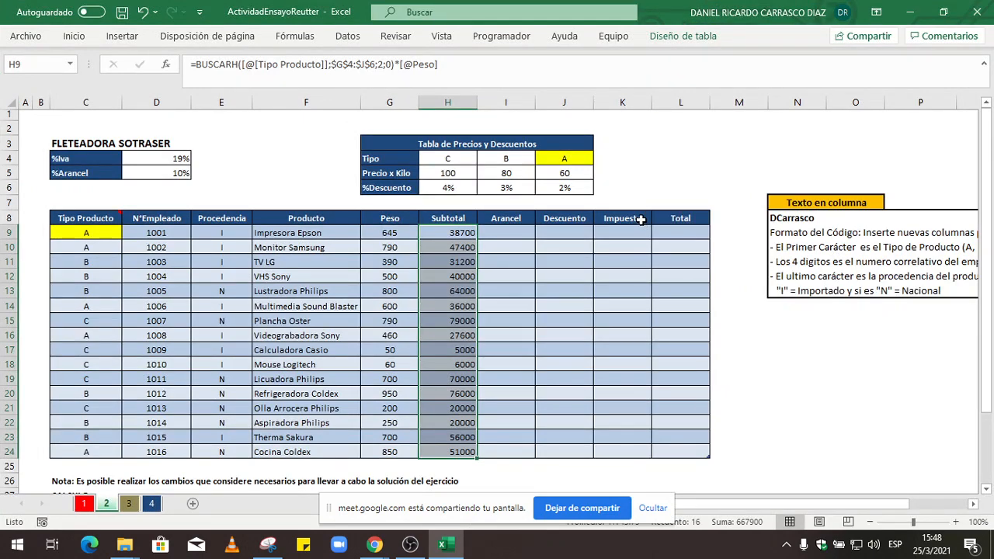
pyautogui.scroll(-2, 638, 220)
pyautogui.scroll(1, 632, 215)
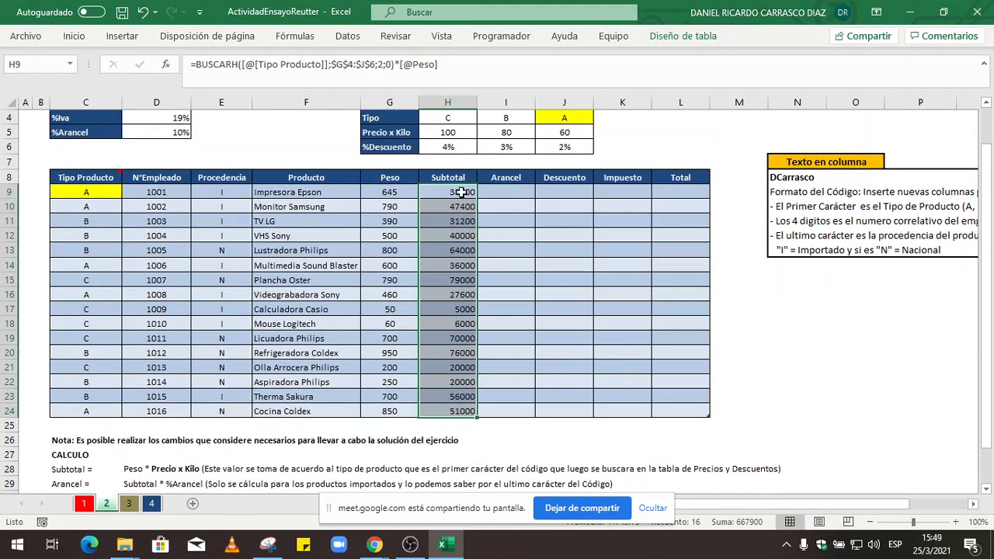
# Highlight the "Subtotal =" label in the CALCULO notes, cell C28, with yellow fill
pyautogui.scroll(-2, 207, 425)
pyautogui.click(78, 381)
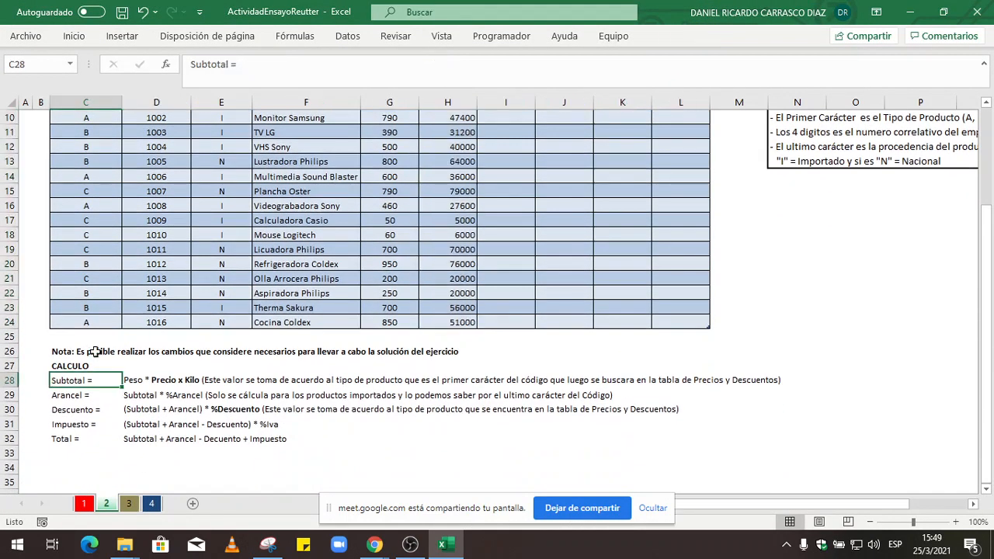
pyautogui.click(73, 35)
pyautogui.click(183, 87)
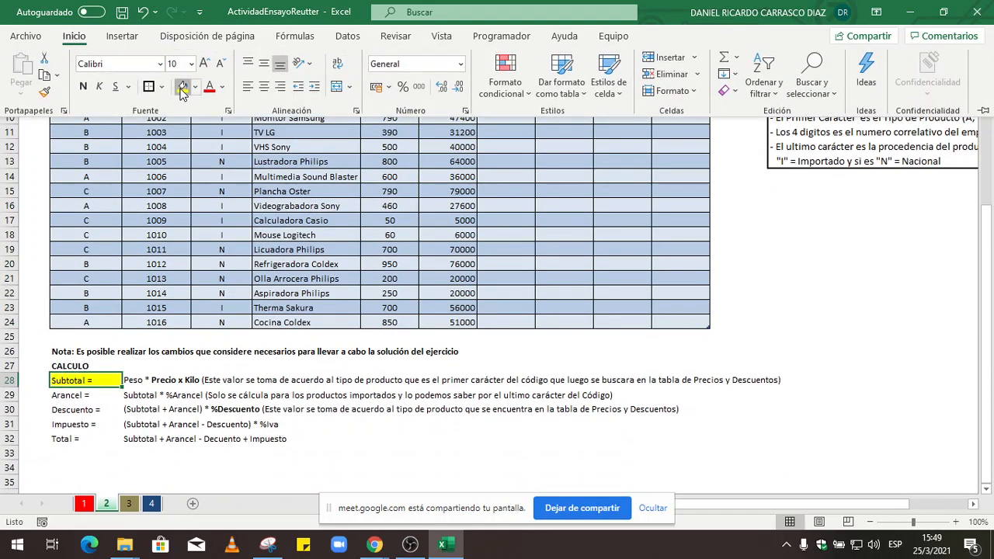
# Examine the Arancel rule in the CALCULO notes and locate the Subtotal, %Arancel and Procedencia cells it depends on
pyautogui.scroll(-1, 318, 333)
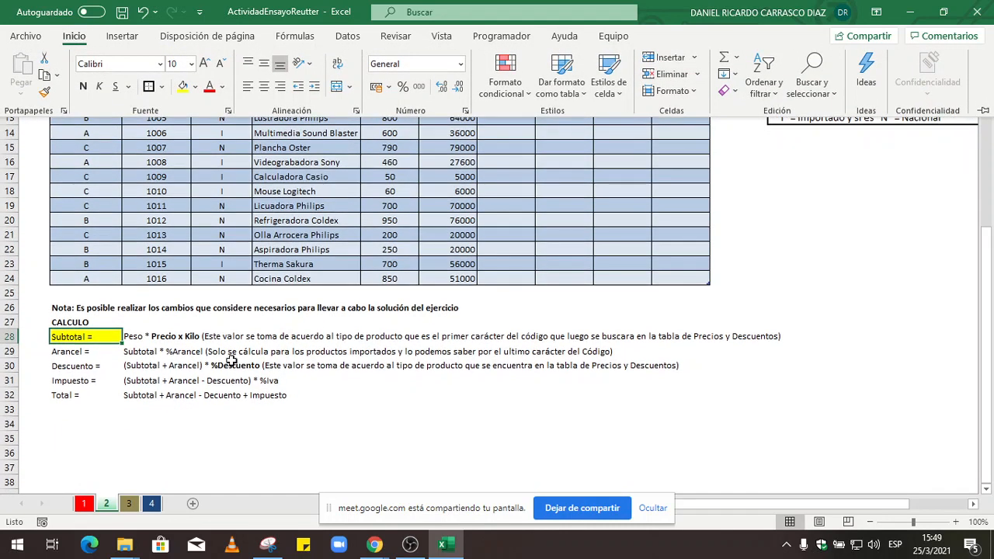
pyautogui.click(75, 353)
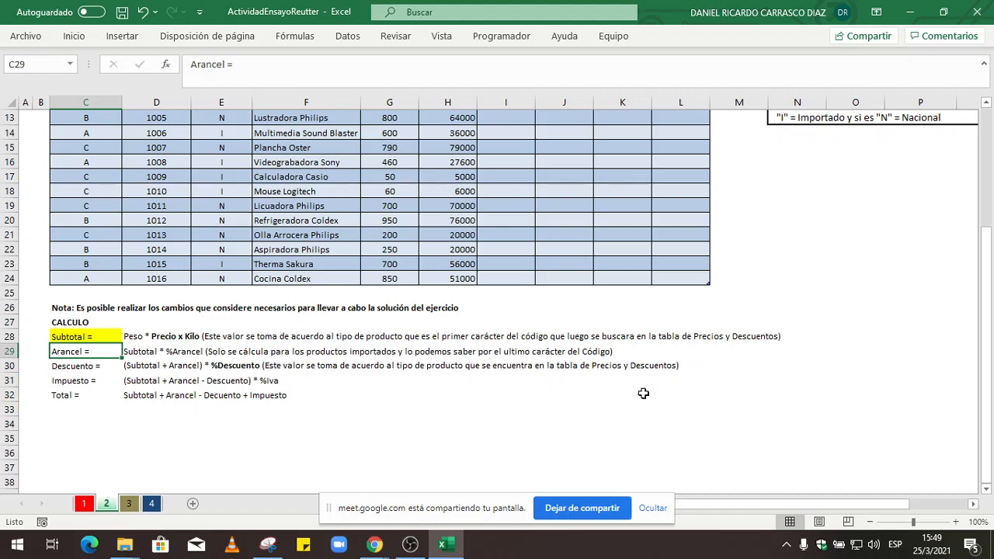
pyautogui.scroll(3, 642, 389)
pyautogui.scroll(1, 642, 390)
pyautogui.click(505, 232)
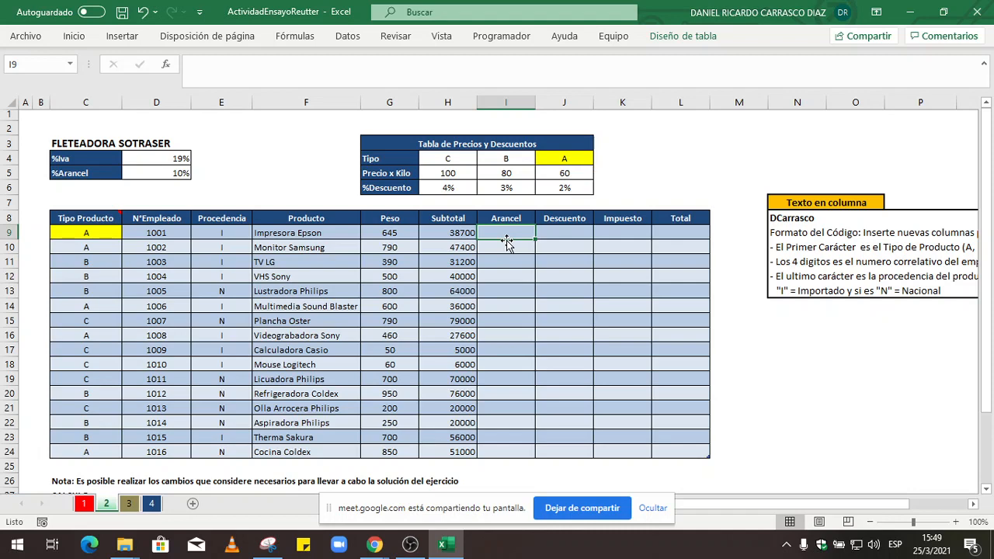
pyautogui.scroll(-4, 506, 241)
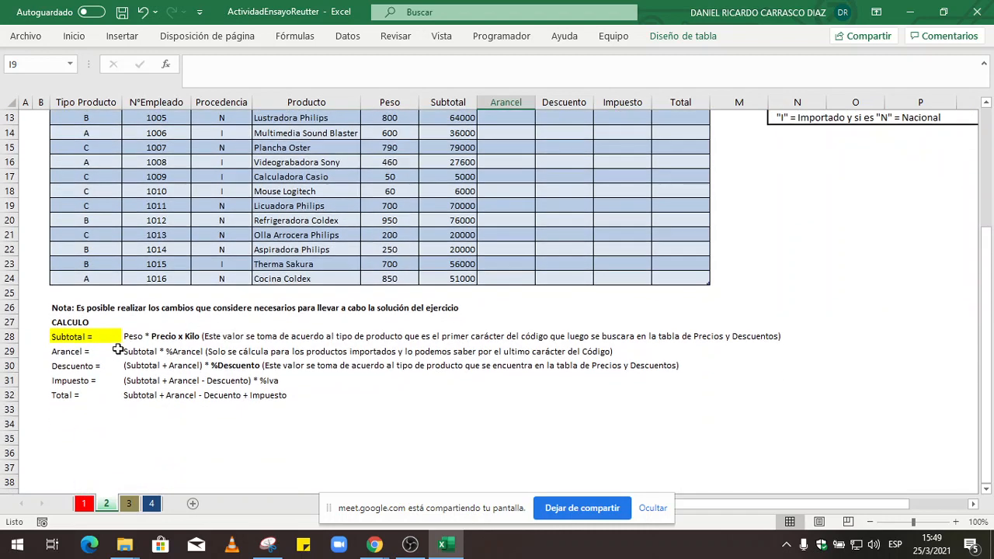
pyautogui.click(141, 356)
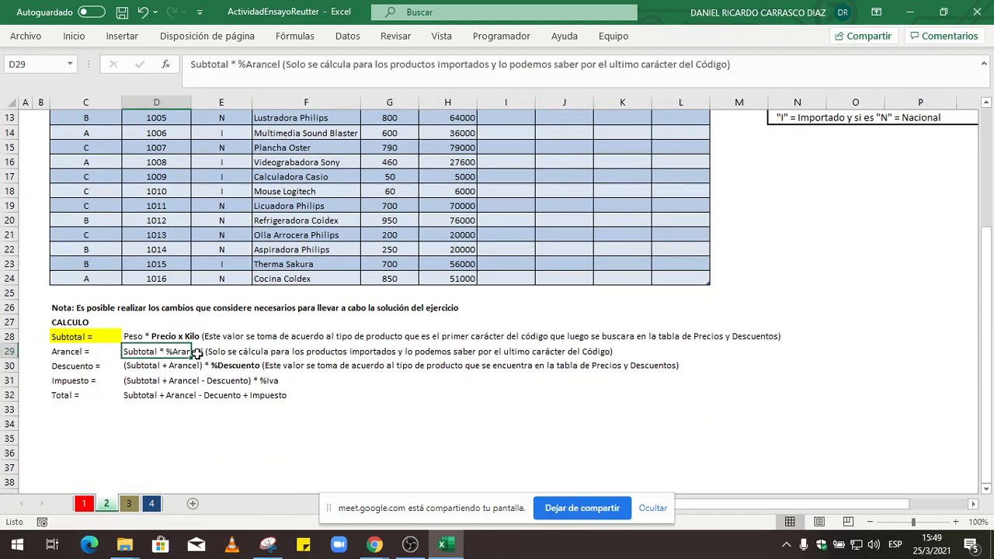
pyautogui.scroll(4, 265, 337)
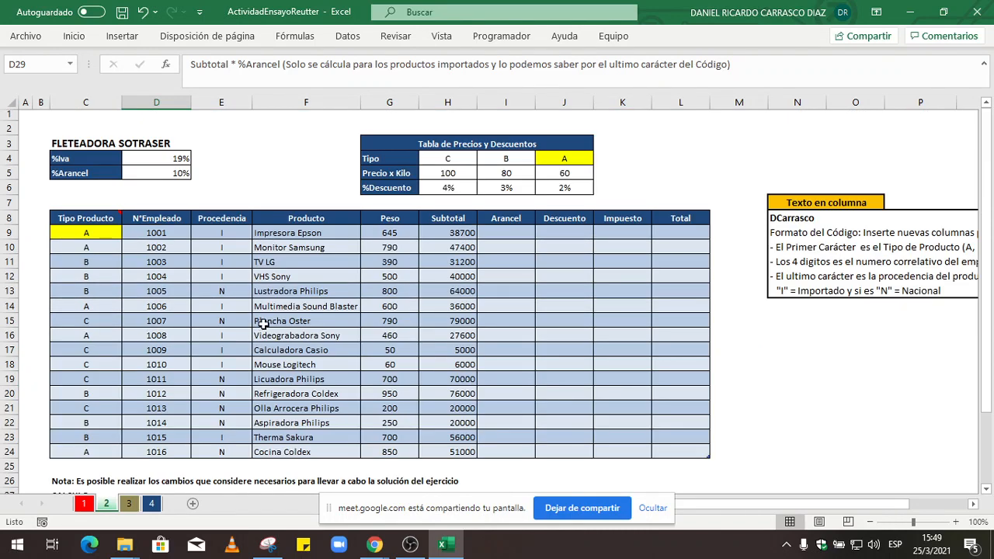
pyautogui.click(445, 237)
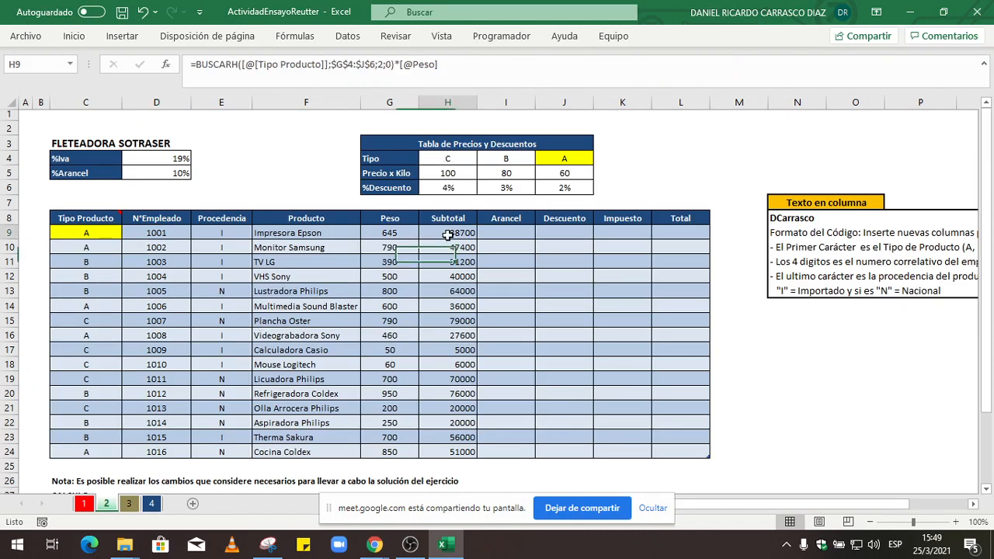
pyautogui.click(170, 174)
pyautogui.click(447, 233)
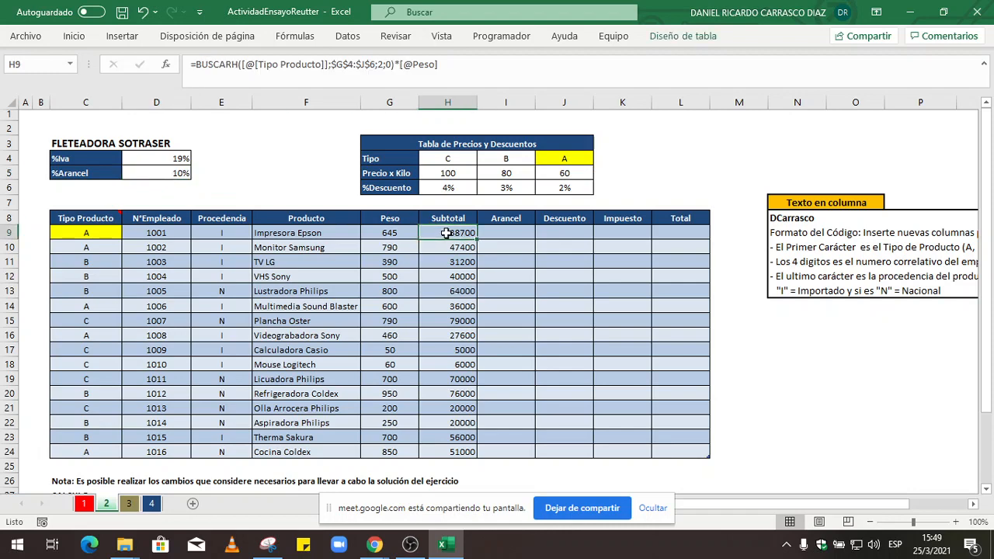
pyautogui.scroll(-12, 446, 233)
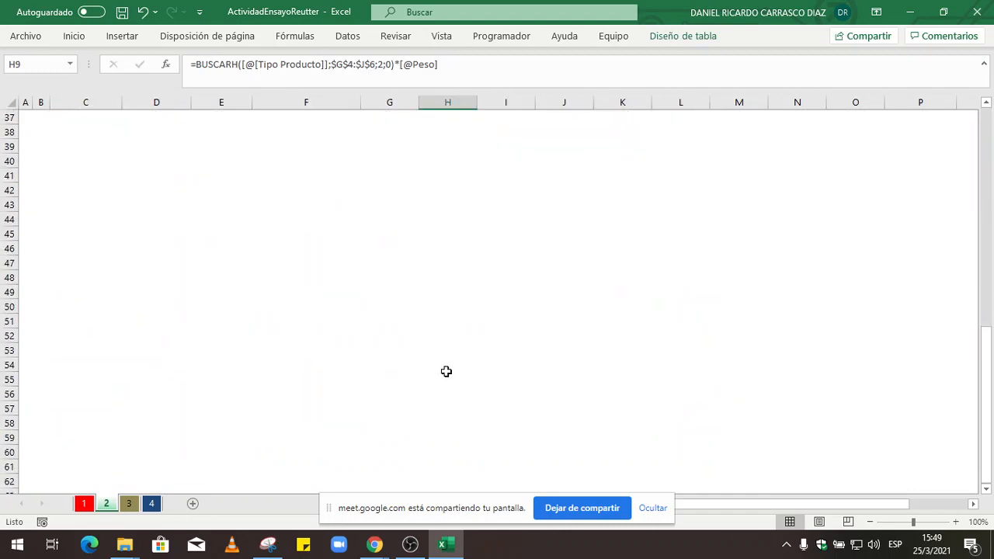
pyautogui.scroll(6, 456, 349)
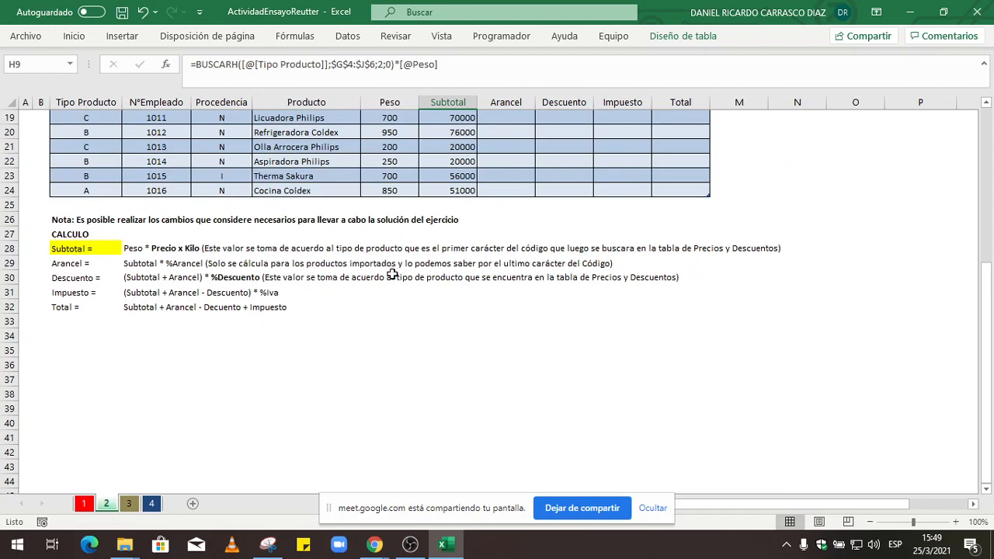
pyautogui.scroll(6, 420, 275)
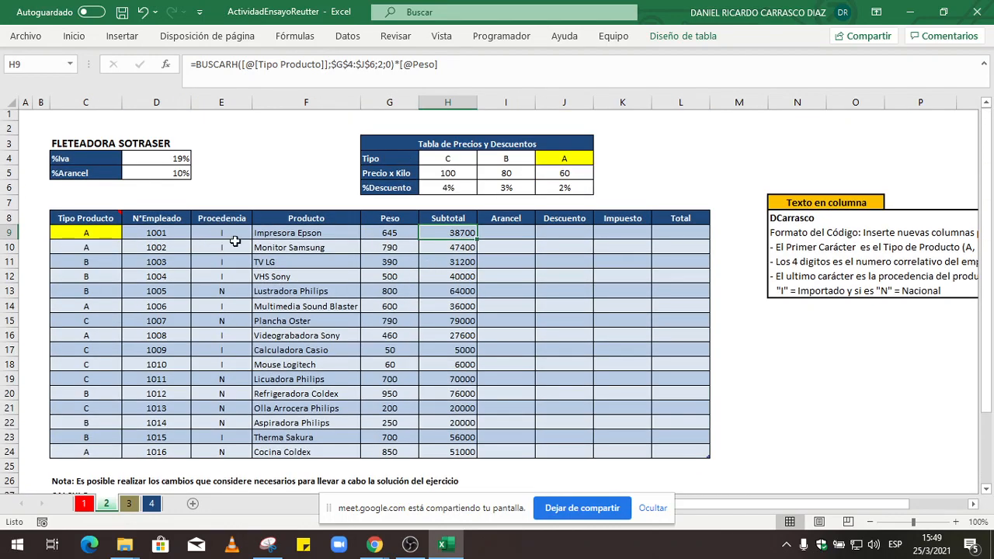
pyautogui.click(232, 234)
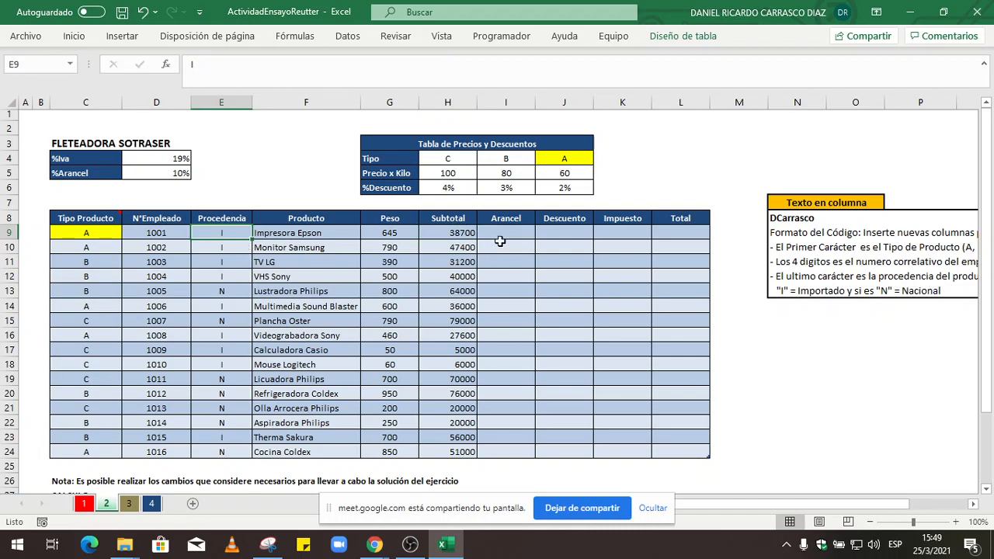
pyautogui.click(502, 236)
pyautogui.write('=')
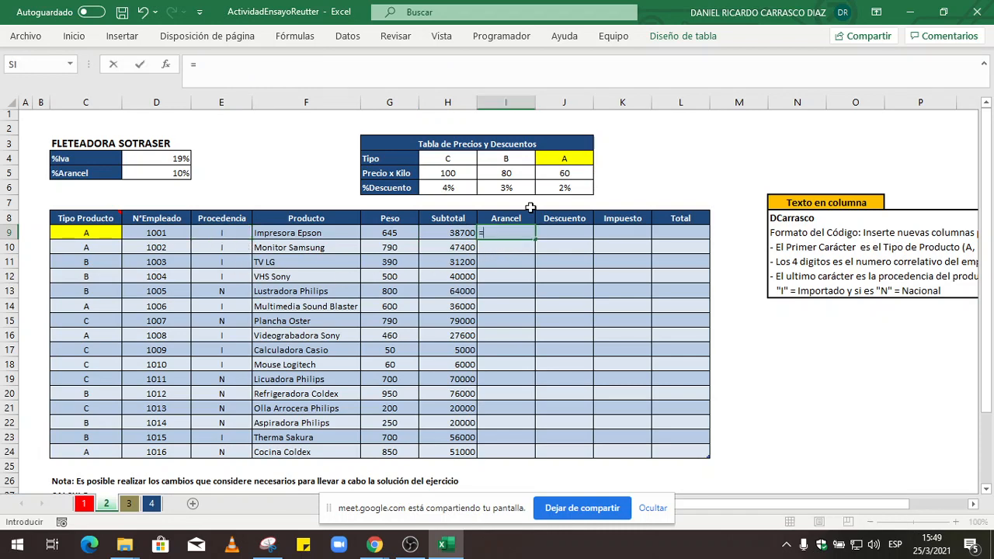
pyautogui.write('si')
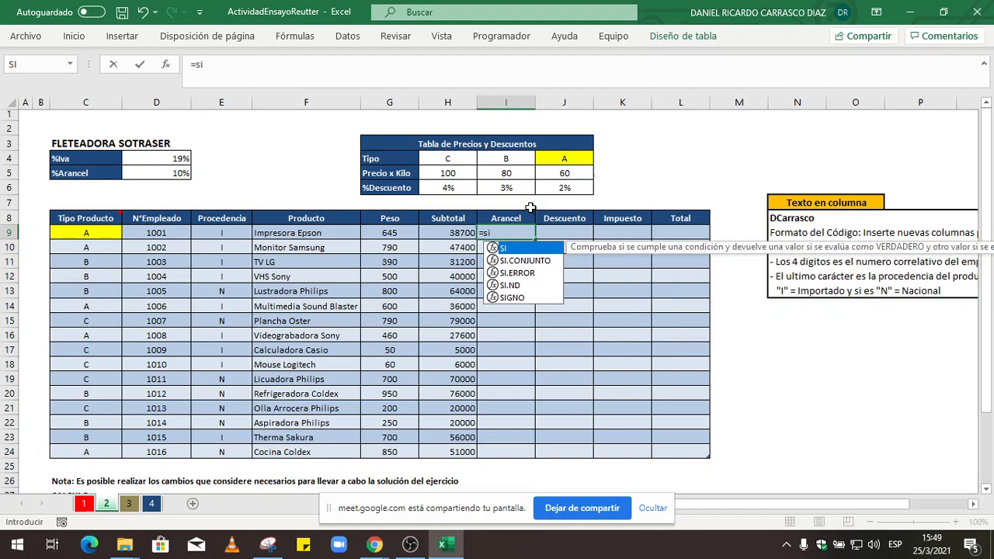
pyautogui.doubleClick(518, 249)
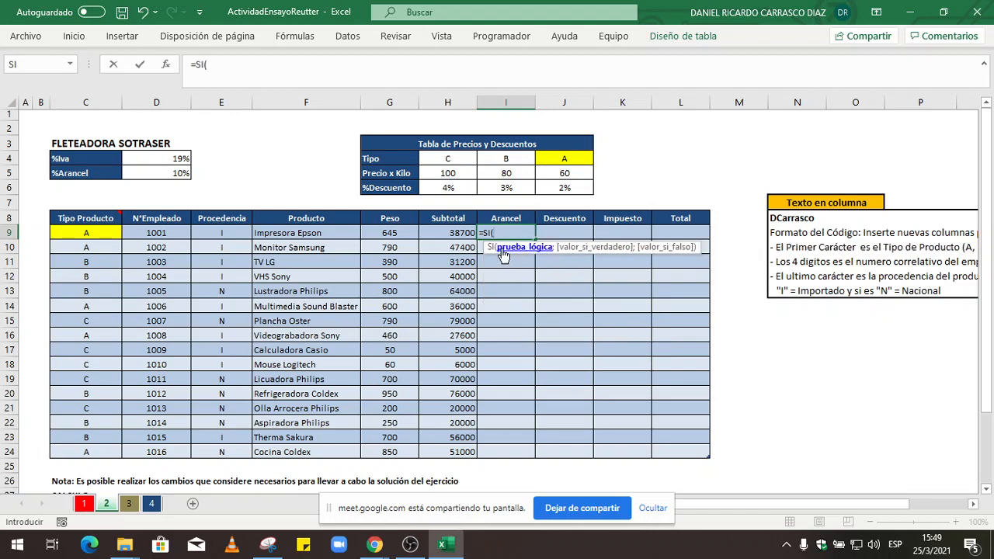
pyautogui.click(166, 66)
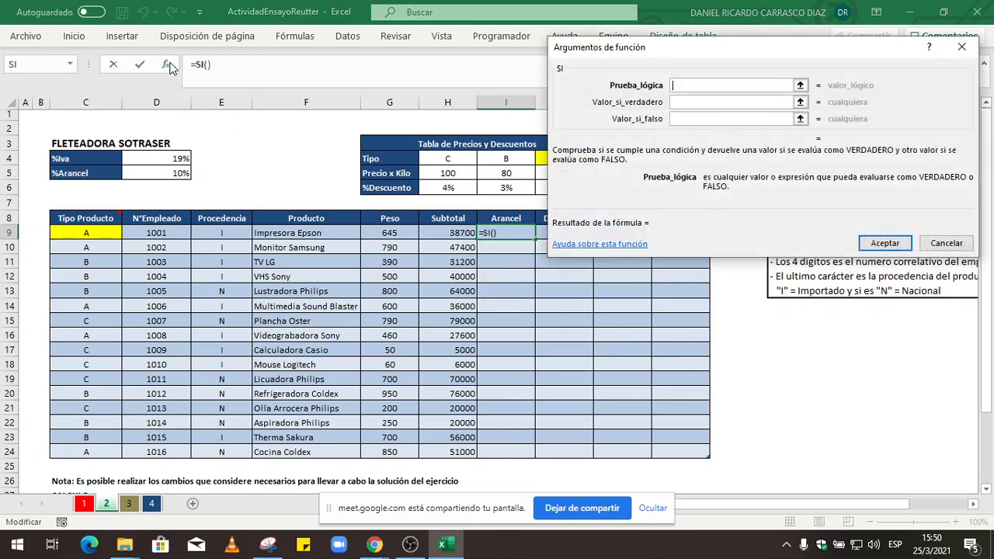
pyautogui.moveTo(734, 49); pyautogui.dragTo(677, 305)
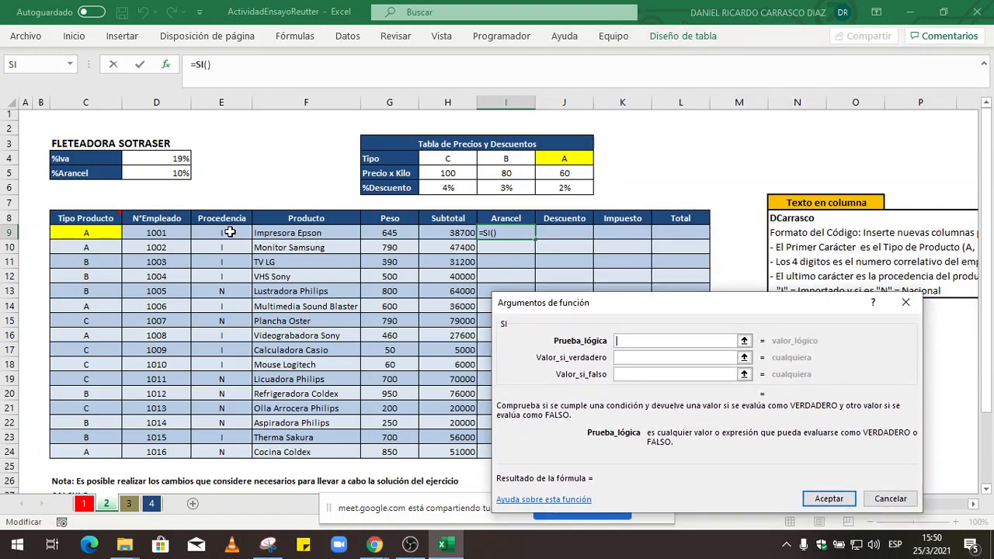
pyautogui.click(228, 233)
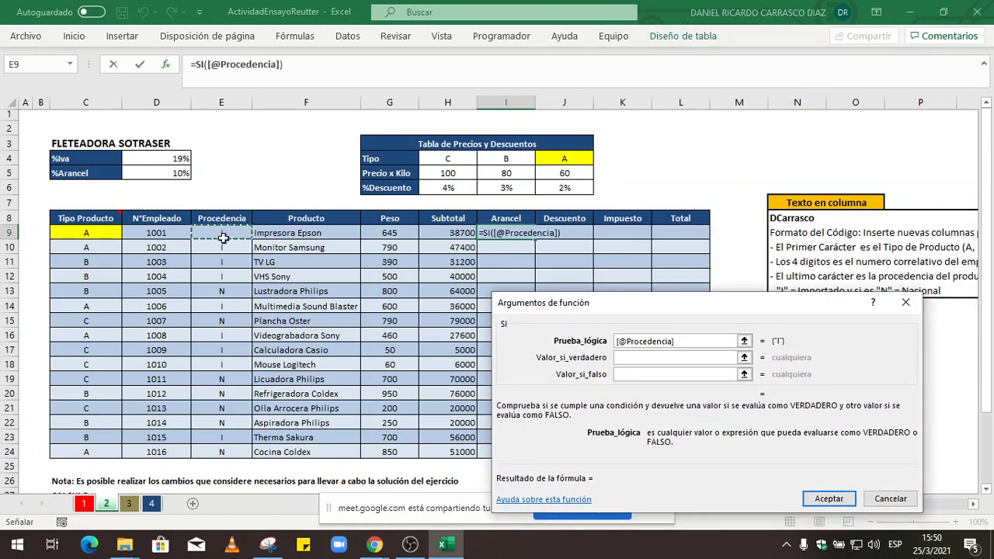
pyautogui.write('=')
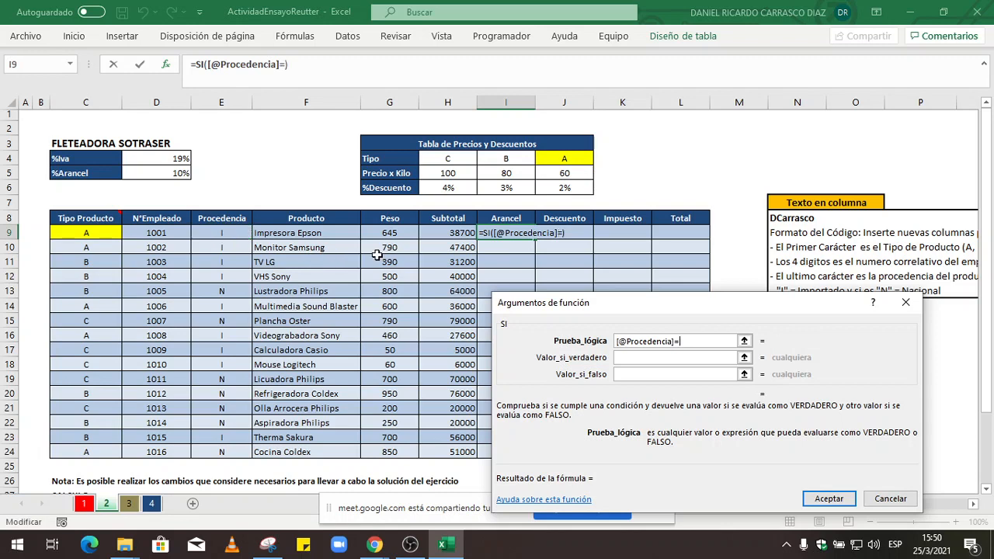
pyautogui.write('"I"')
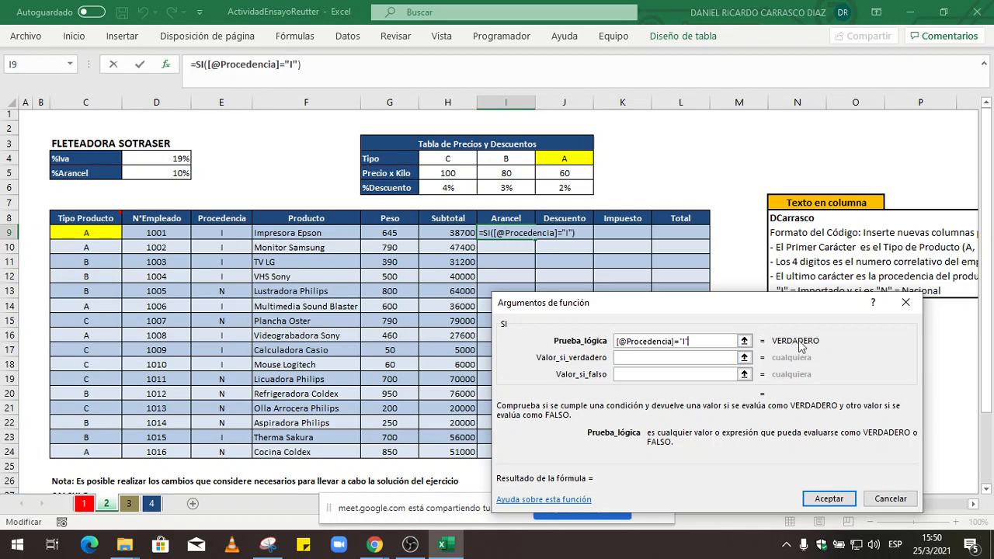
pyautogui.click(662, 355)
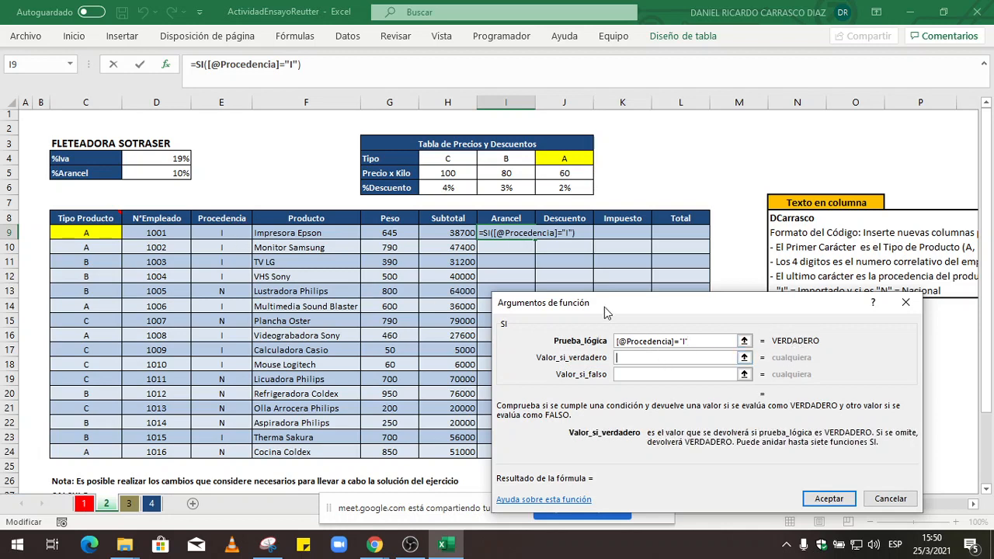
pyautogui.click(447, 235)
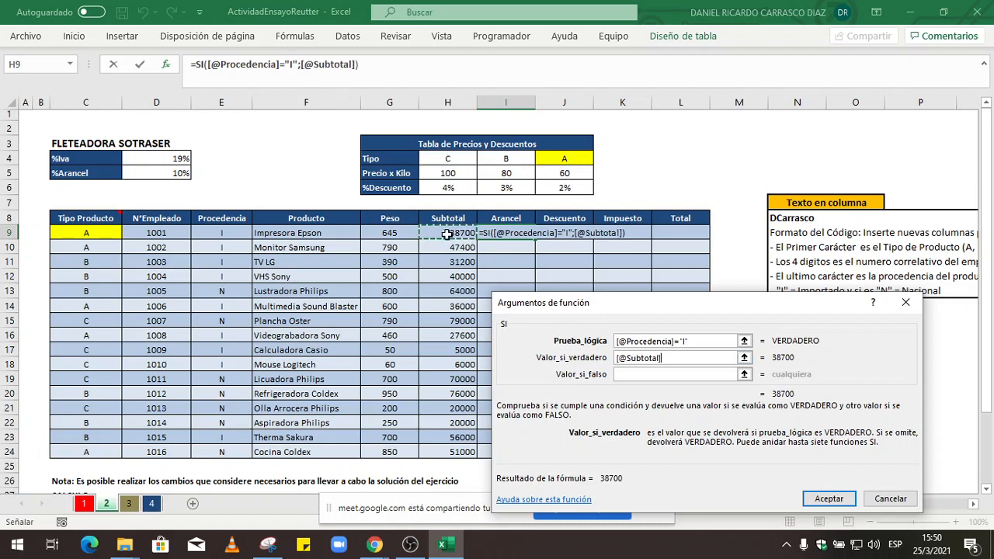
pyautogui.write('*')
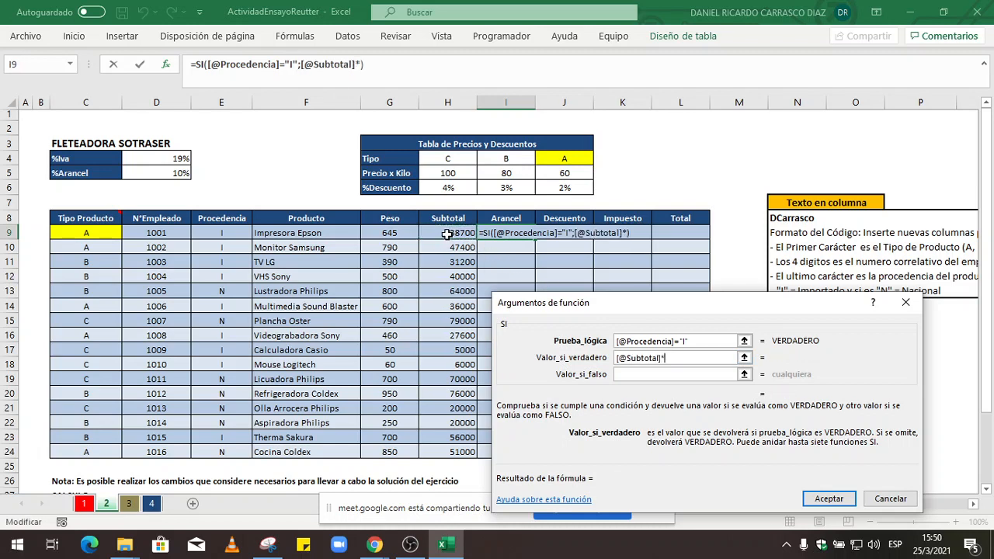
# Try replacing the %Arancel cell reference with a literal 10% as the Subtotal's multiplier, and remove it
pyautogui.click(168, 172)
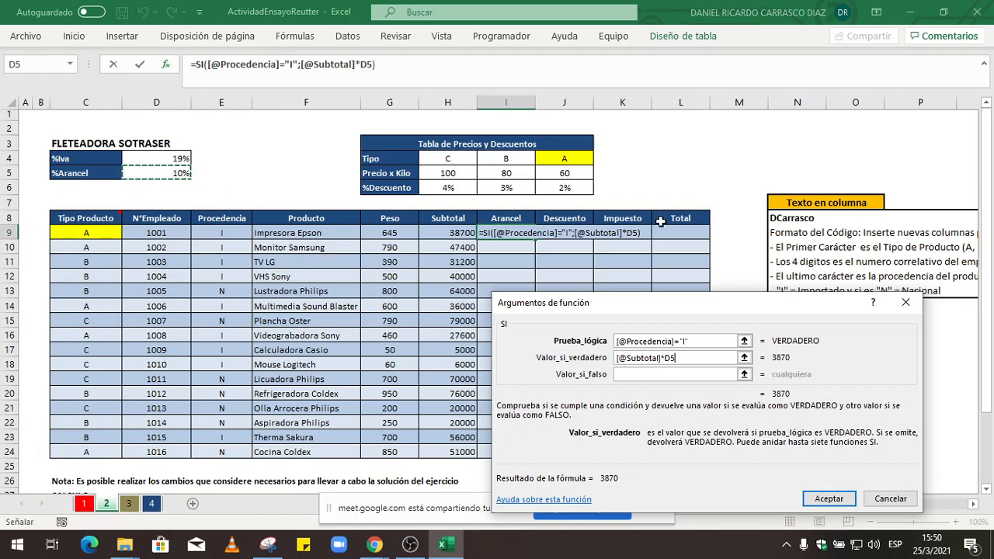
pyautogui.press('BackSpace')
pyautogui.press('BackSpace')
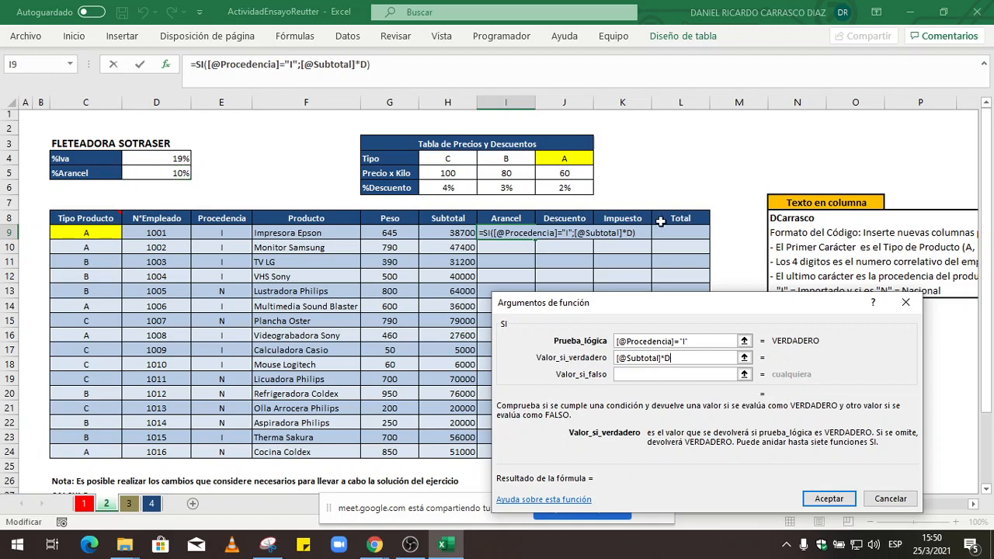
pyautogui.write('10%')
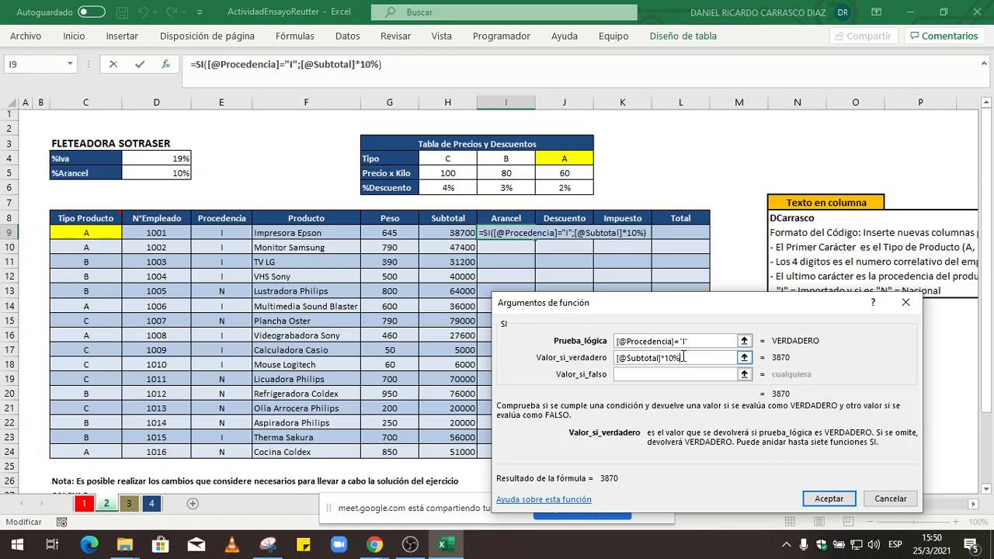
pyautogui.press('BackSpace')
pyautogui.press('BackSpace')
pyautogui.press('BackSpace')
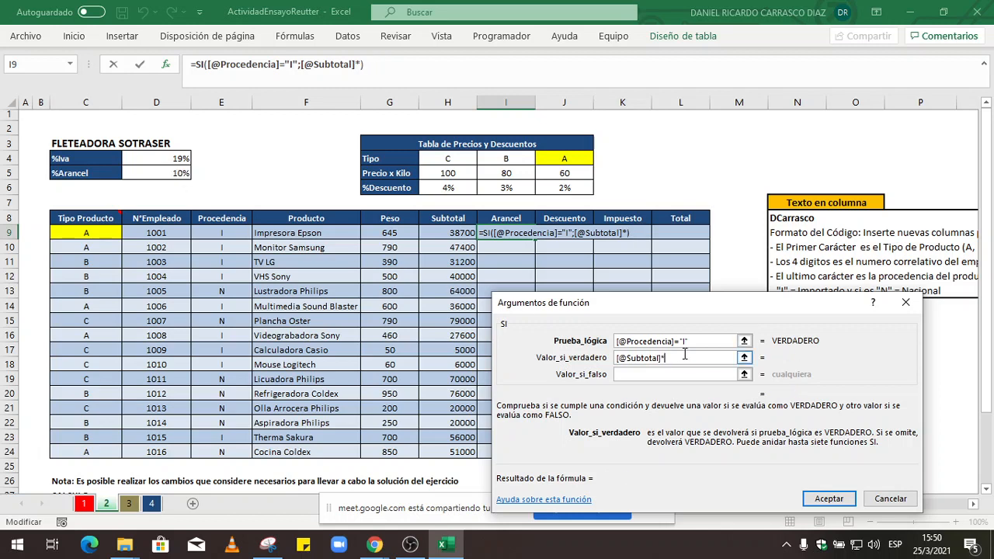
# Complete the value if true with the absolute %Arancel reference $D$5 and set the value if false to 0
pyautogui.click(175, 178)
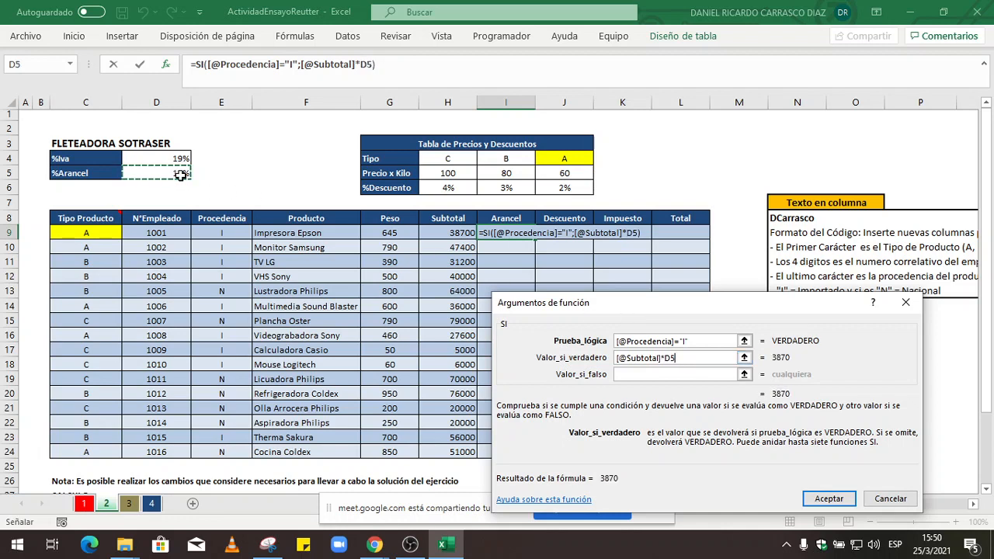
pyautogui.press('F4')
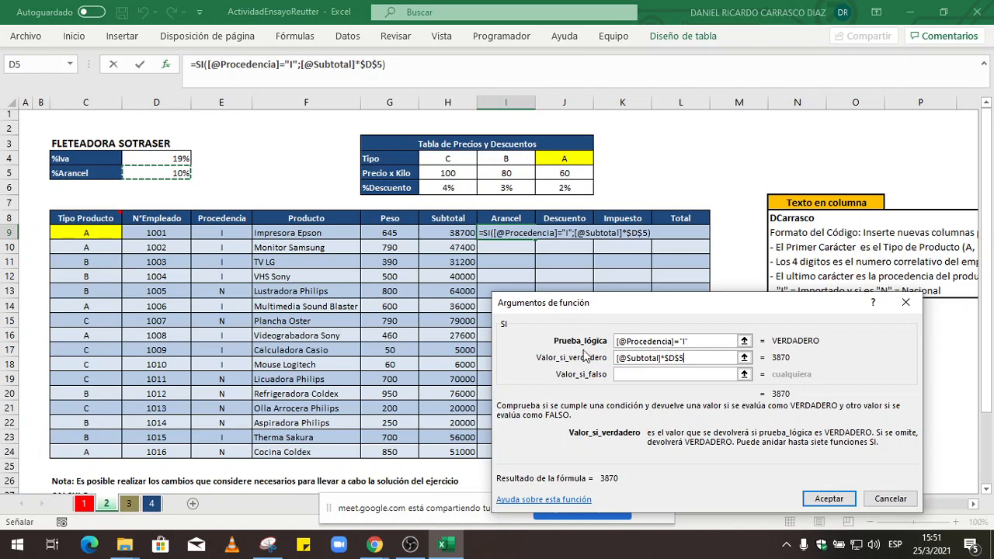
pyautogui.click(633, 374)
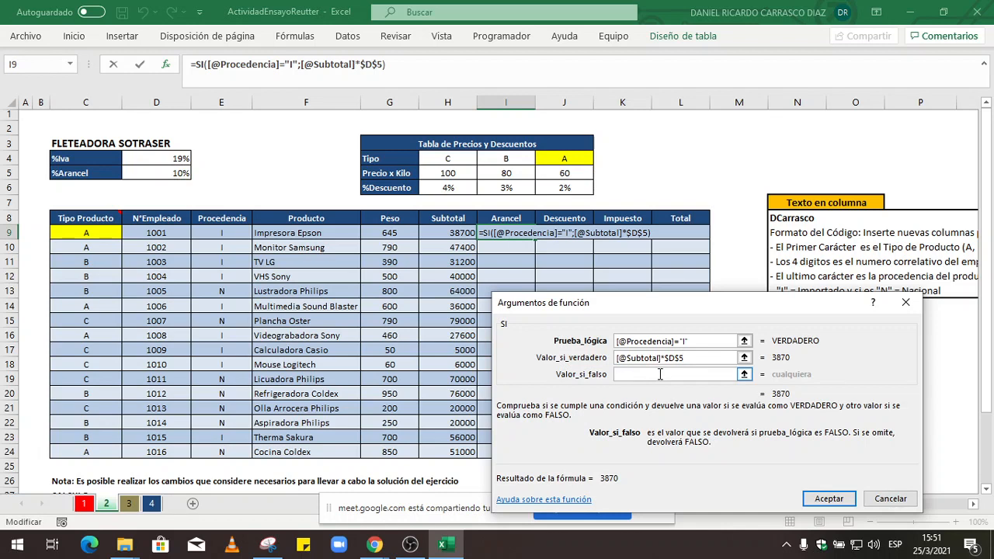
pyautogui.write('0')
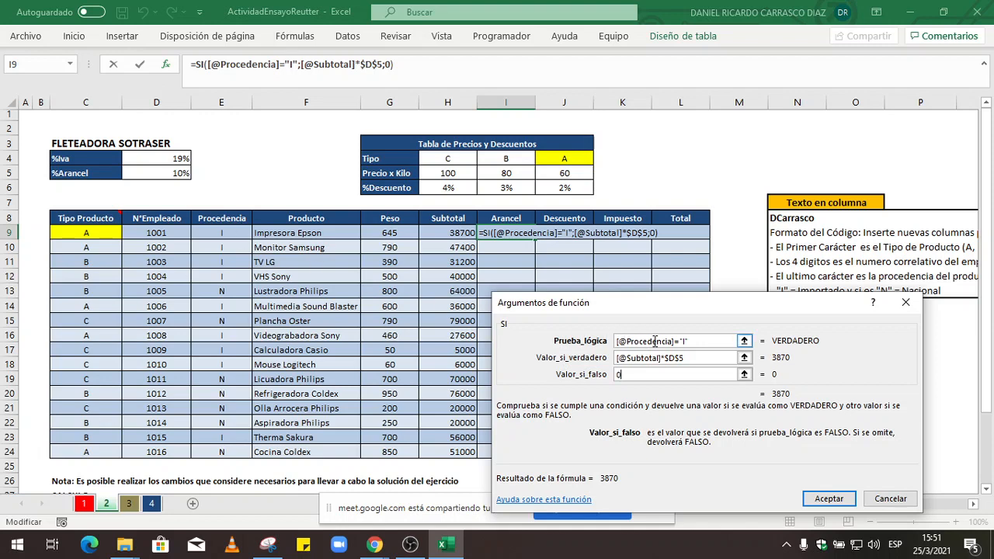
pyautogui.moveTo(708, 307); pyautogui.dragTo(773, 134)
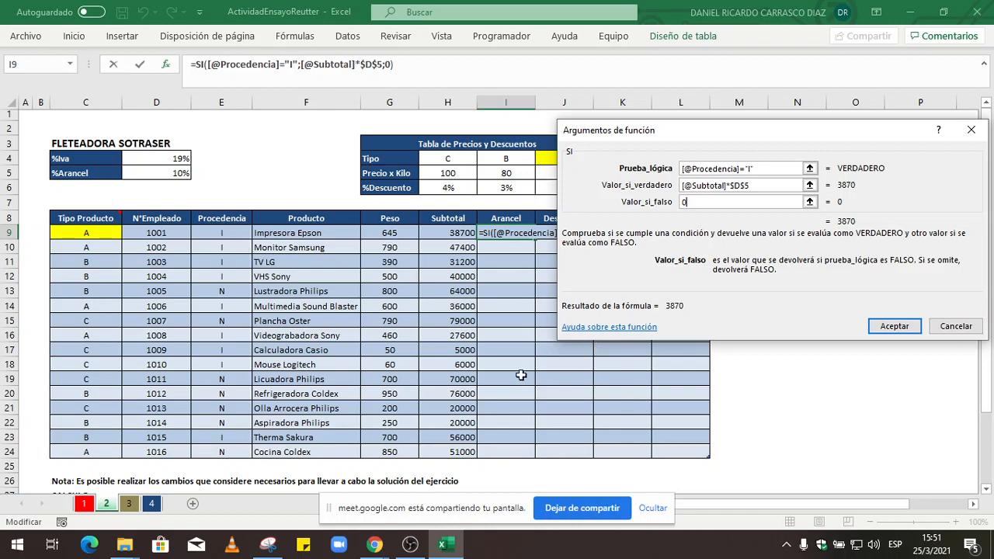
pyautogui.moveTo(813, 138); pyautogui.dragTo(853, 45)
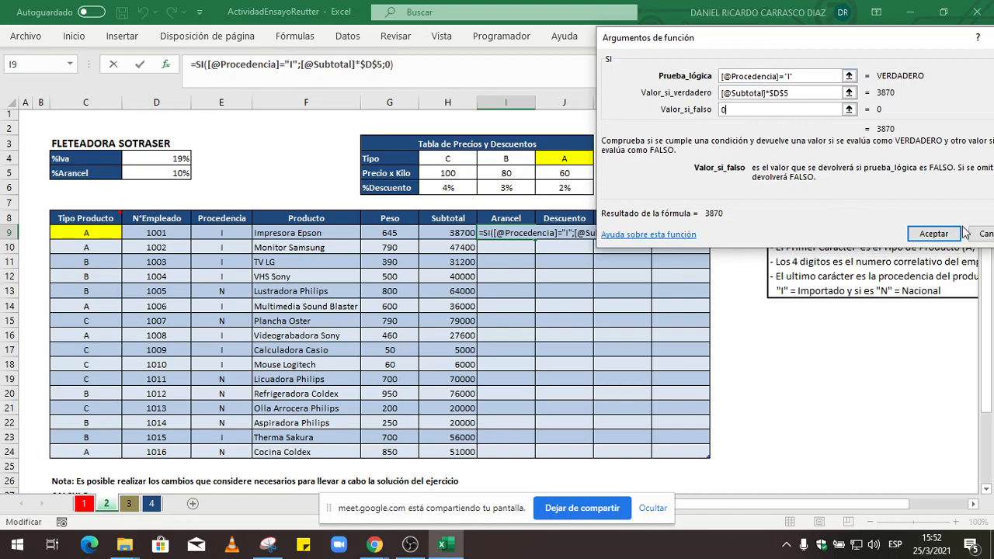
# Confirm the Arancel SI formula and ignore the unprotected-formula error for cells I9:I24
pyautogui.click(952, 240)
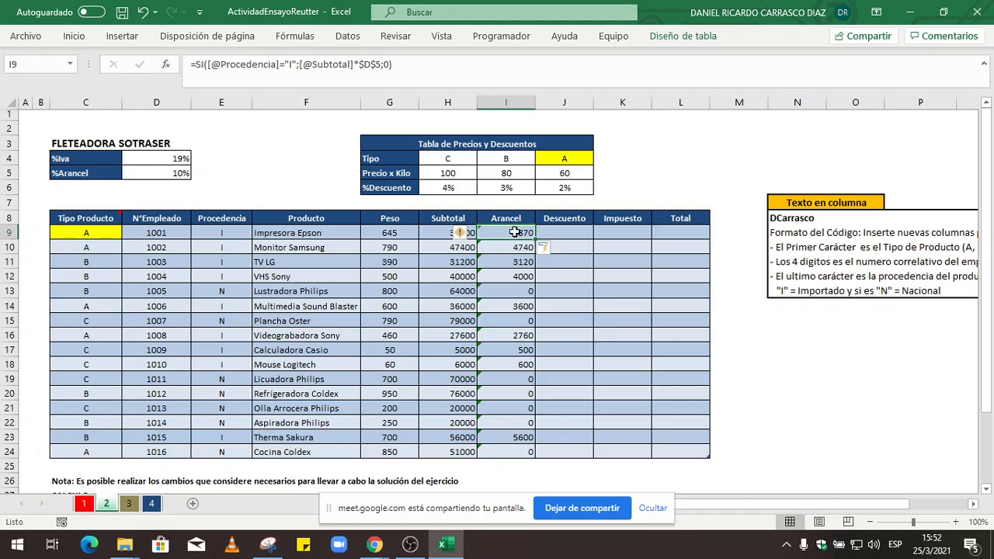
pyautogui.moveTo(515, 233); pyautogui.dragTo(520, 452)
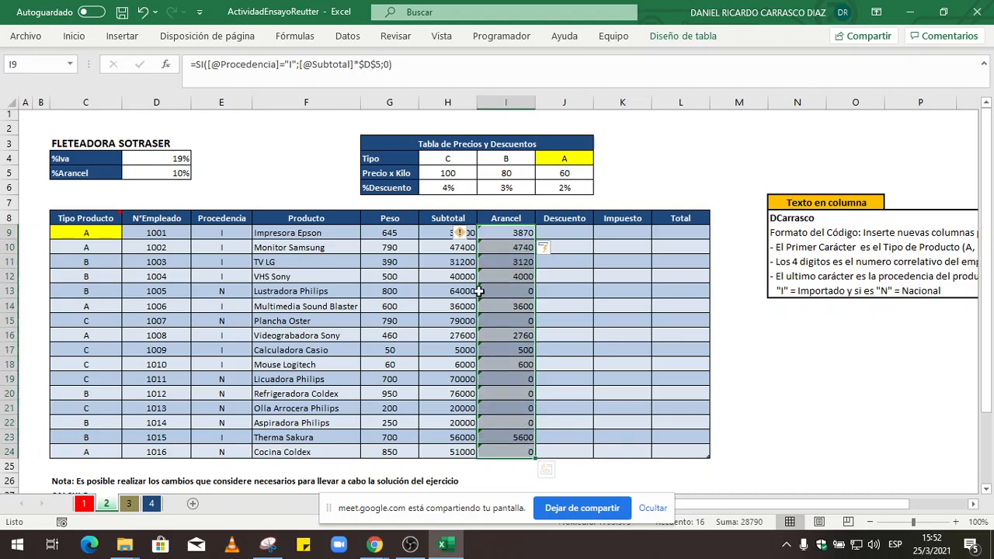
pyautogui.click(466, 235)
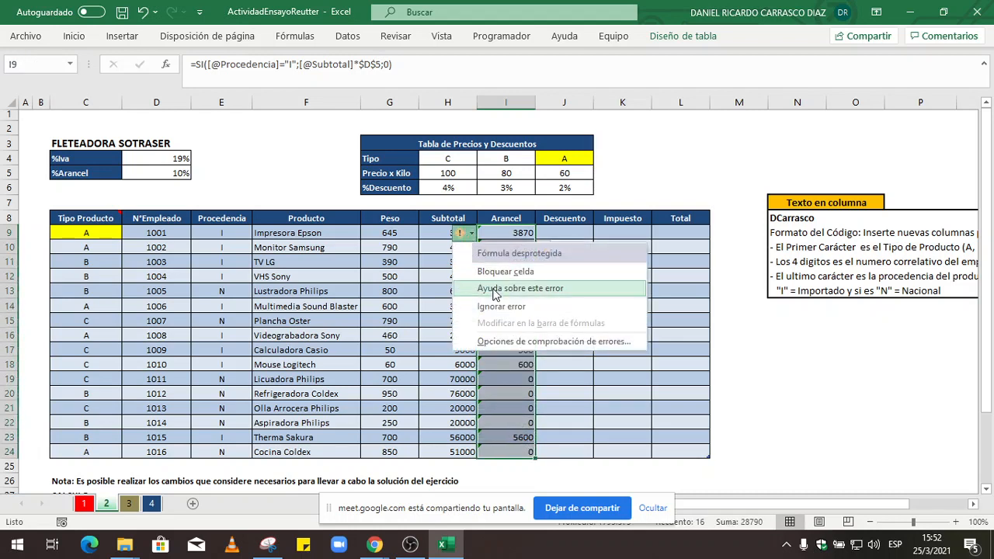
pyautogui.click(500, 308)
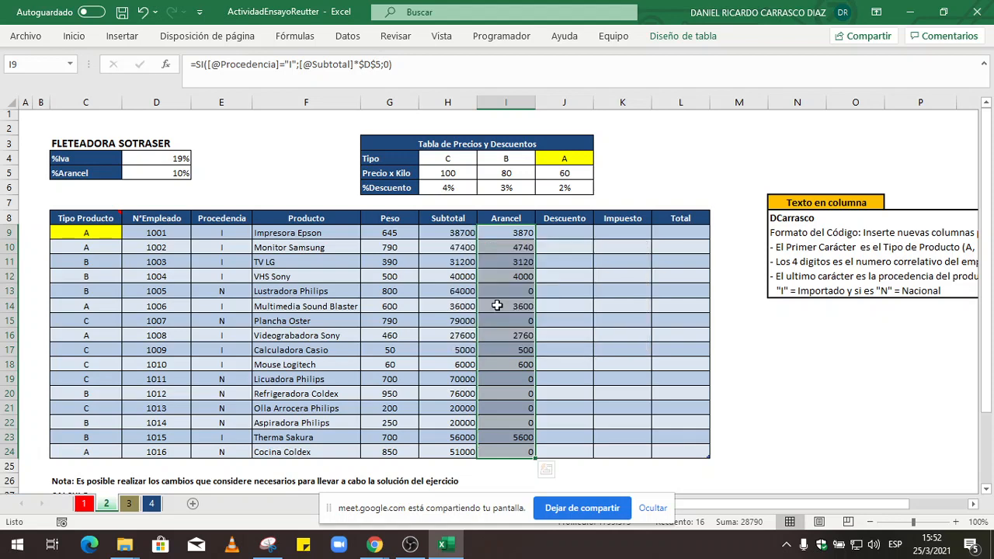
# Centre the values of the Arancel and Subtotal columns in rows 9 to 24
pyautogui.click(76, 37)
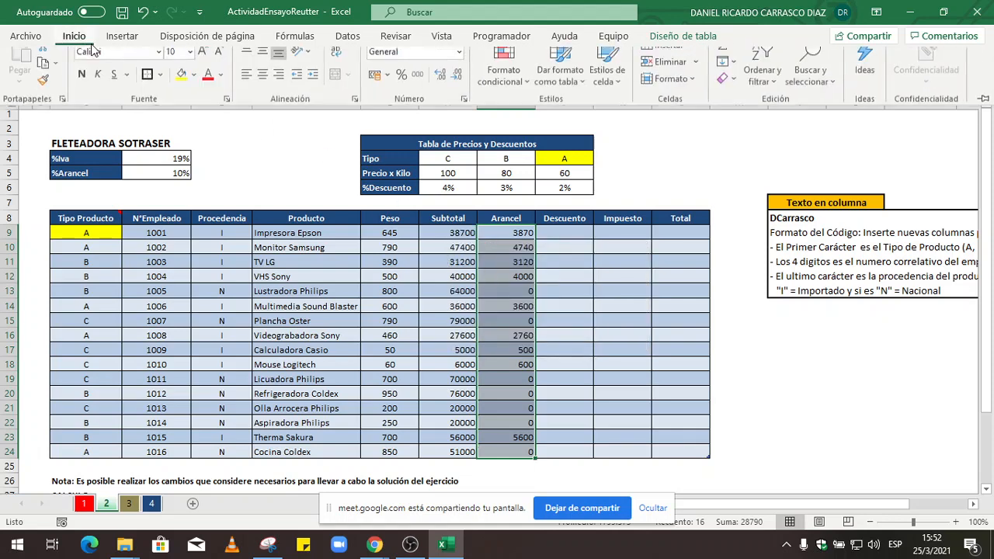
pyautogui.click(264, 86)
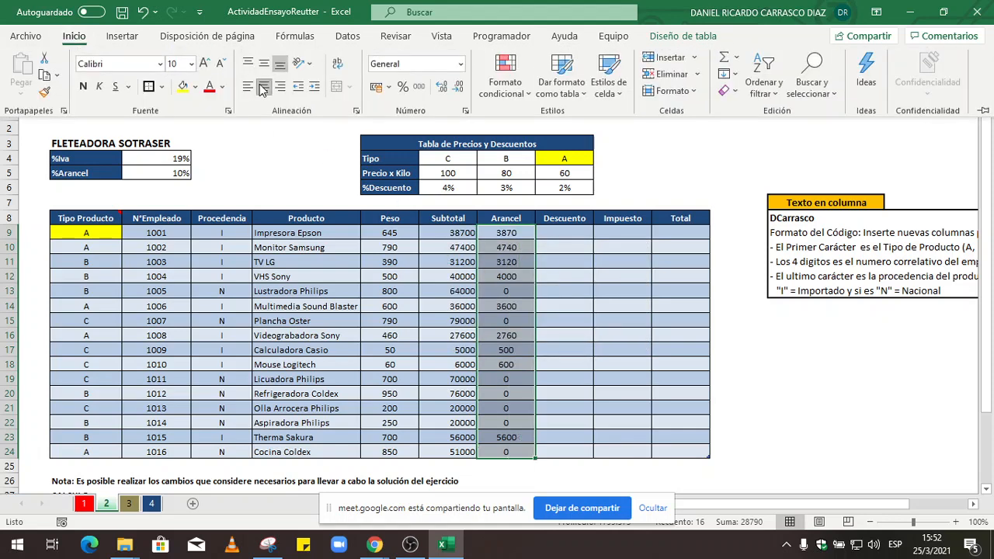
pyautogui.click(464, 245)
pyautogui.moveTo(457, 234); pyautogui.dragTo(519, 456)
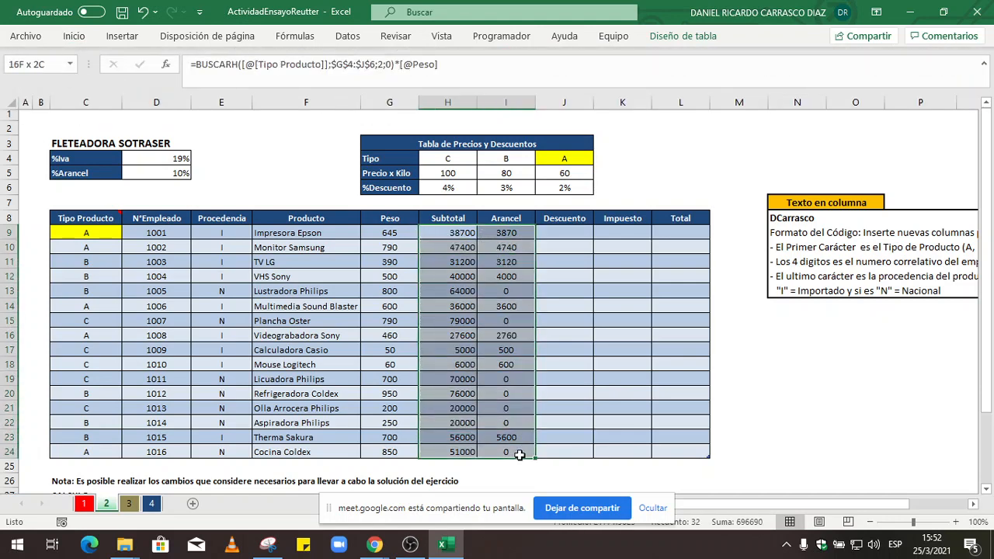
pyautogui.click(74, 36)
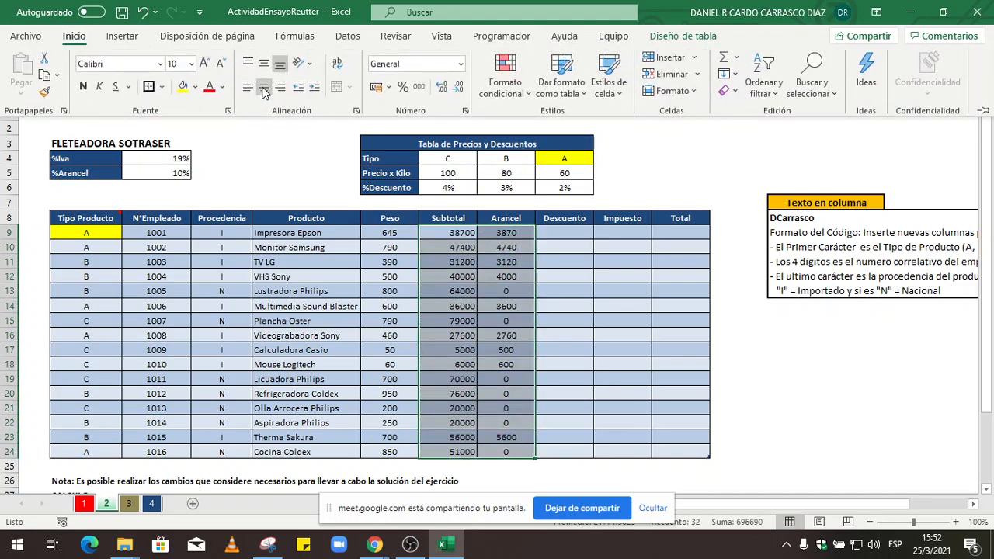
pyautogui.click(750, 370)
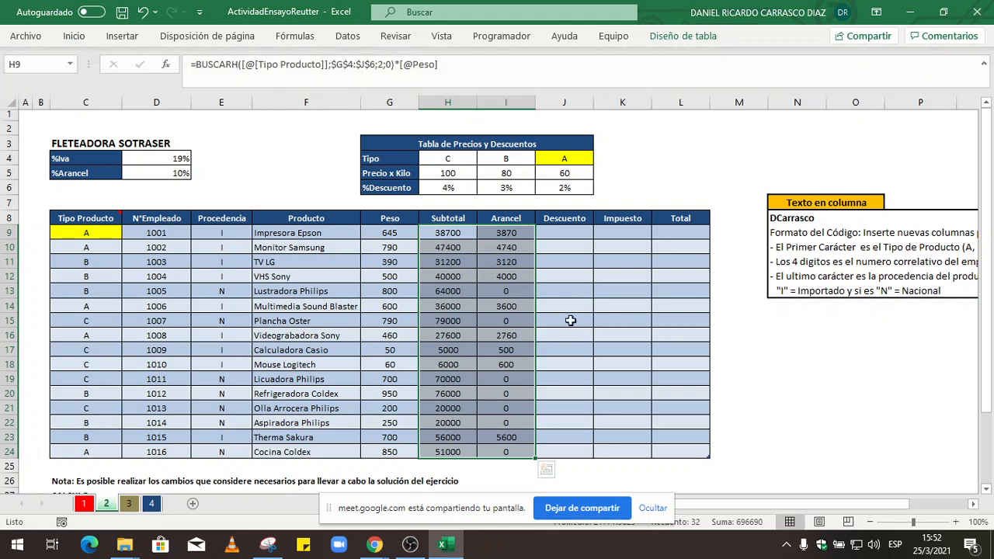
# Review the Descuento calculation note and each product type's %Descuento in the Tabla de Precios y Descuentos
pyautogui.click(526, 245)
pyautogui.scroll(-2, 527, 245)
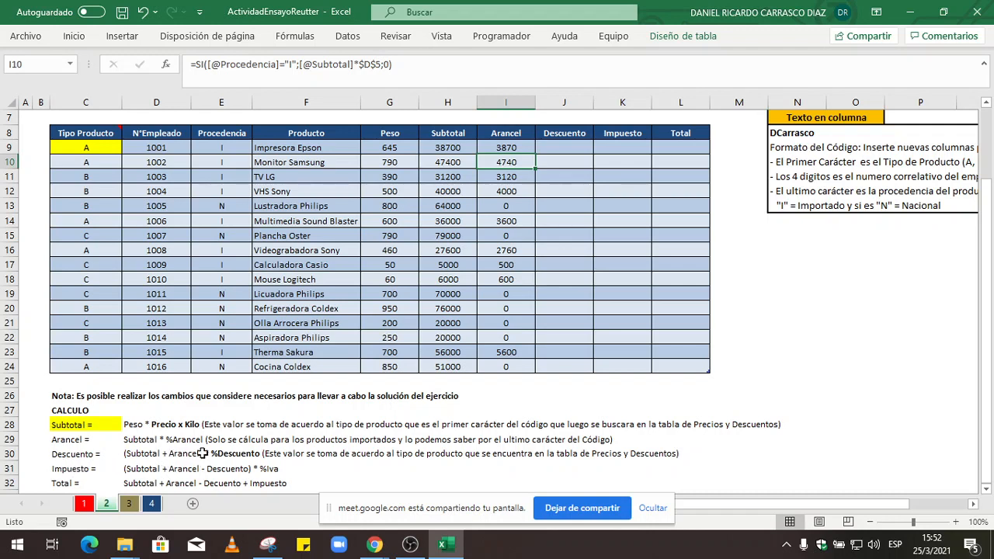
pyautogui.click(167, 454)
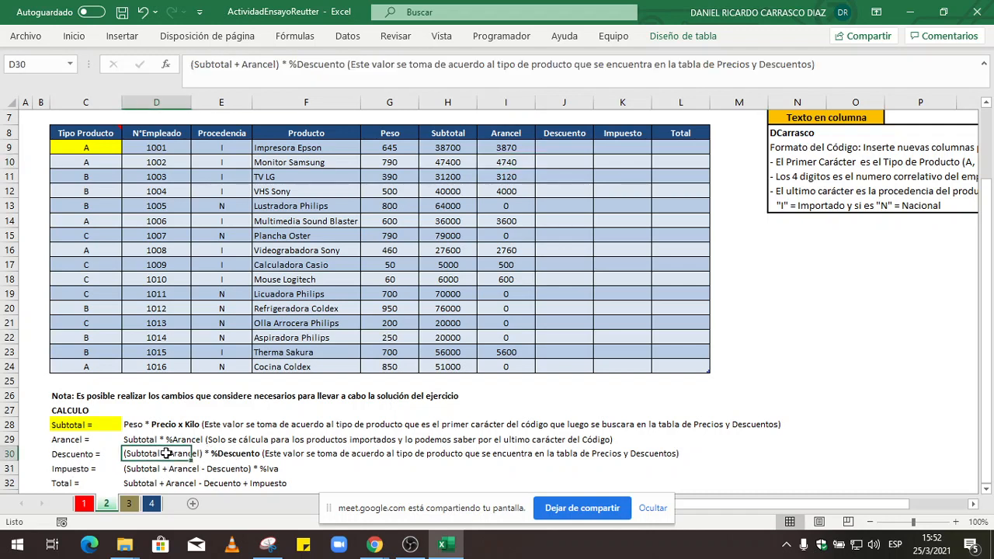
pyautogui.moveTo(166, 454); pyautogui.dragTo(220, 449)
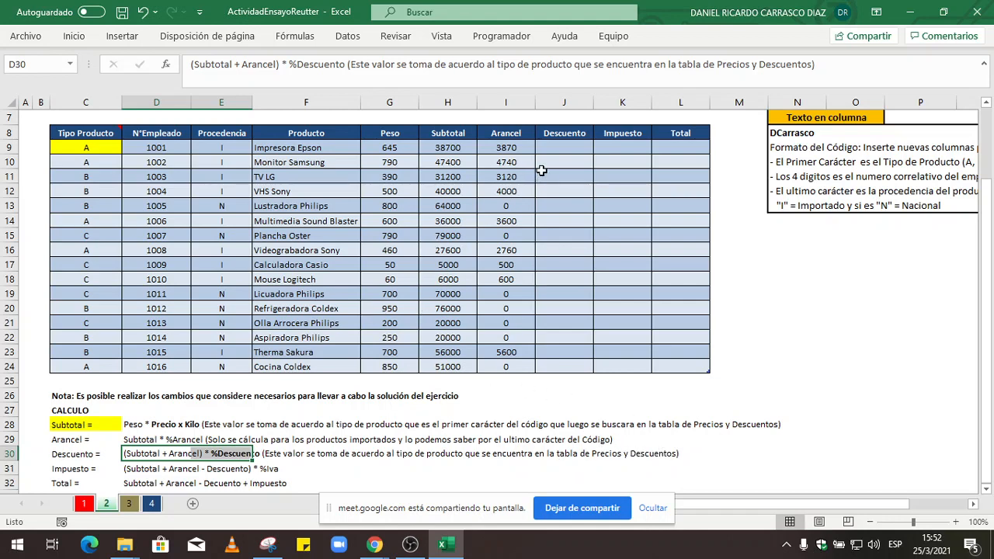
pyautogui.scroll(2, 488, 201)
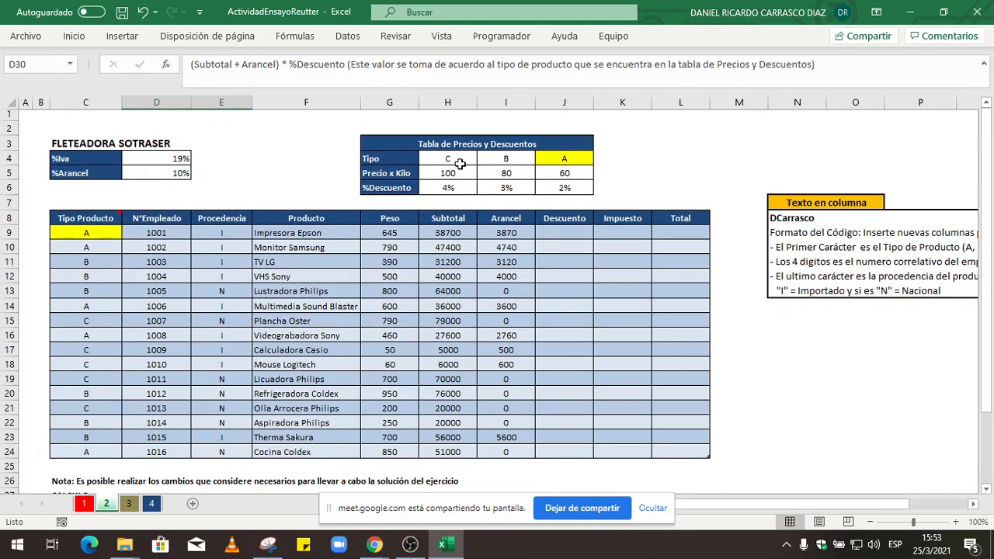
pyautogui.click(457, 158)
pyautogui.click(452, 188)
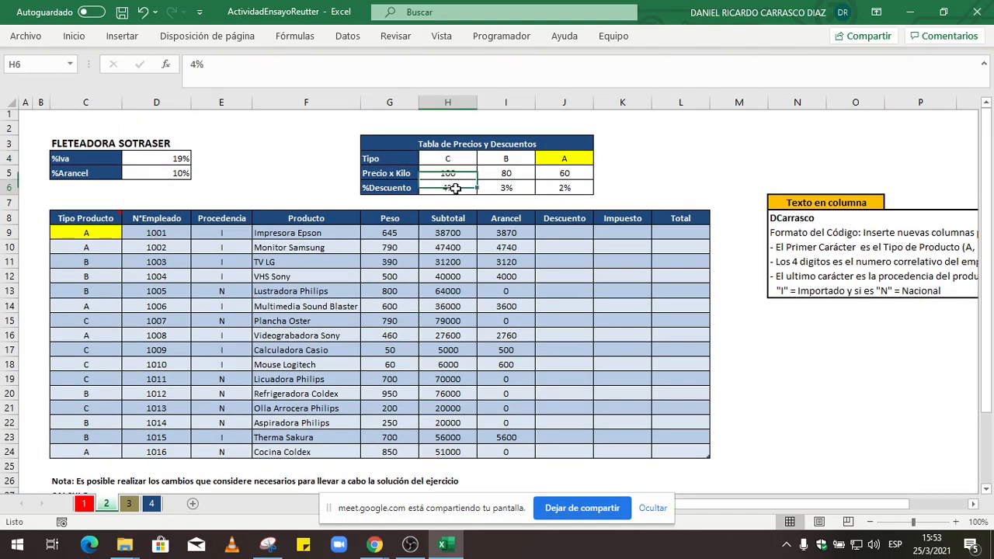
pyautogui.click(513, 158)
pyautogui.click(521, 190)
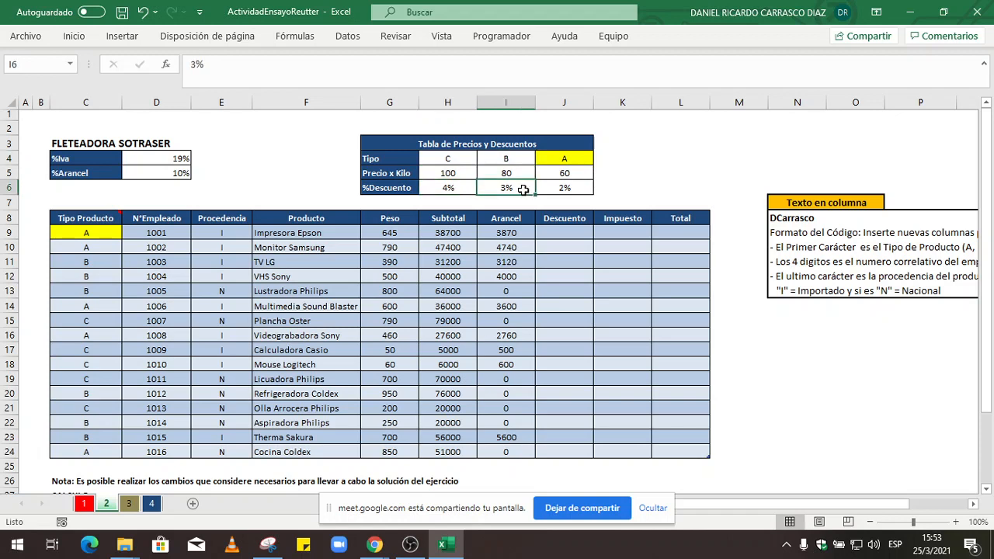
pyautogui.click(568, 158)
pyautogui.click(569, 186)
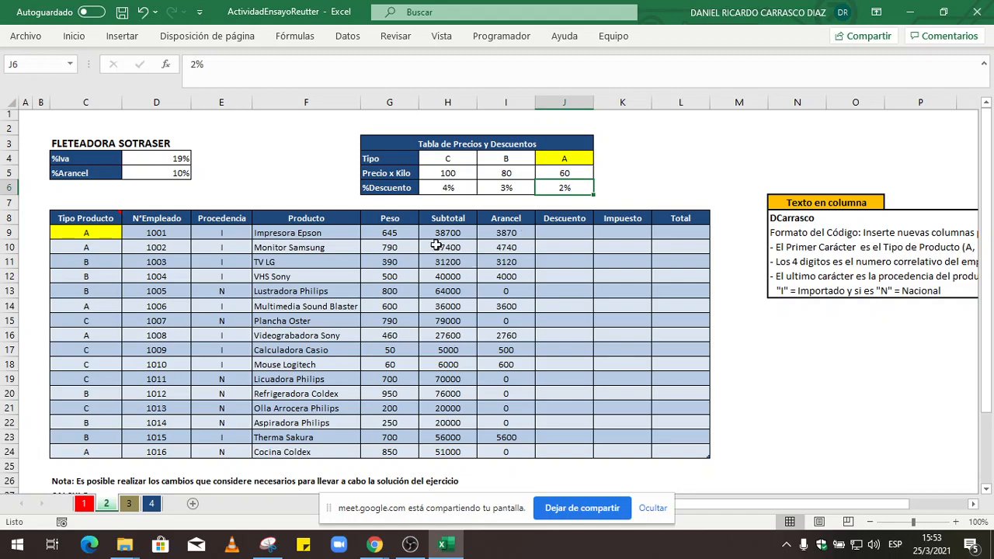
# Highlight the Descuento formula note in cells D30 and E30 with yellow fill
pyautogui.scroll(-5, 496, 241)
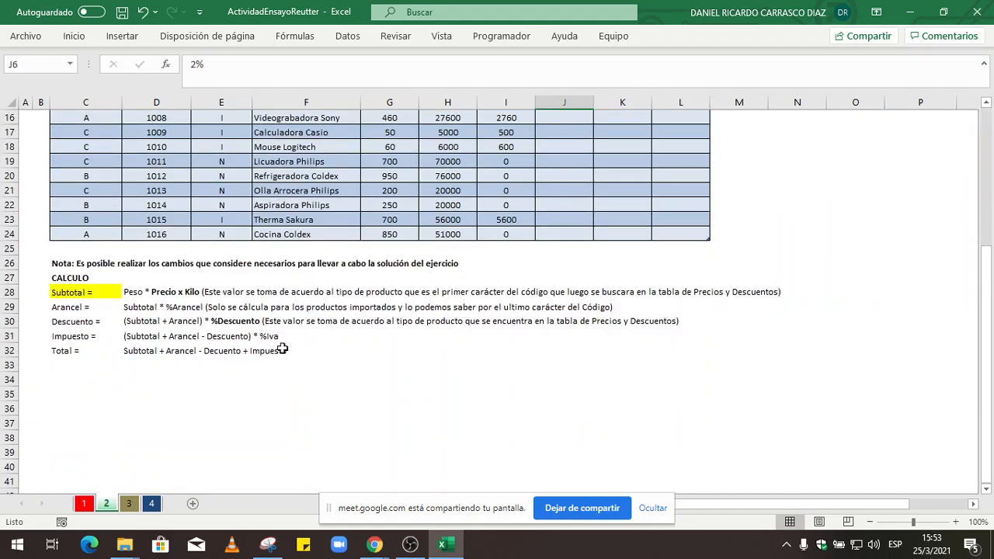
pyautogui.click(150, 323)
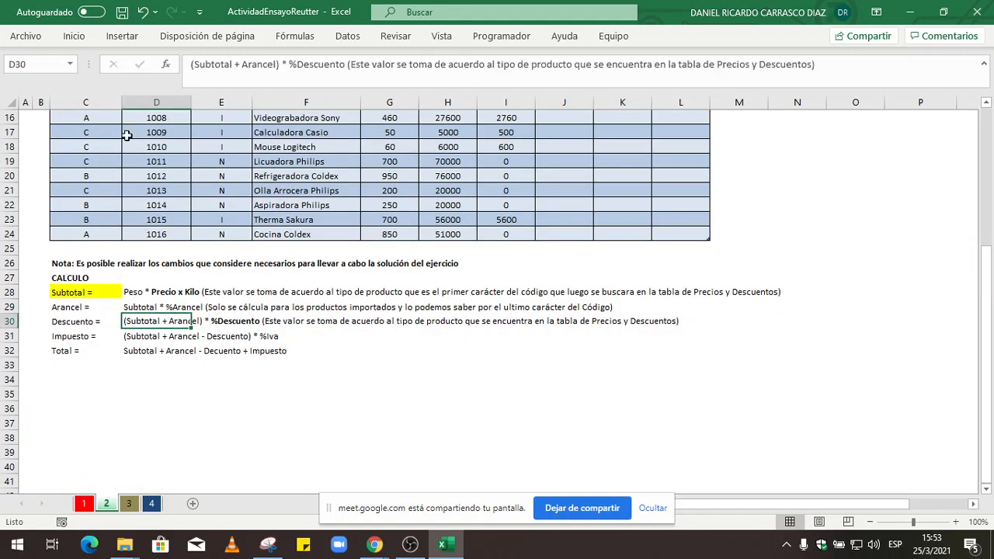
pyautogui.click(75, 36)
pyautogui.click(183, 86)
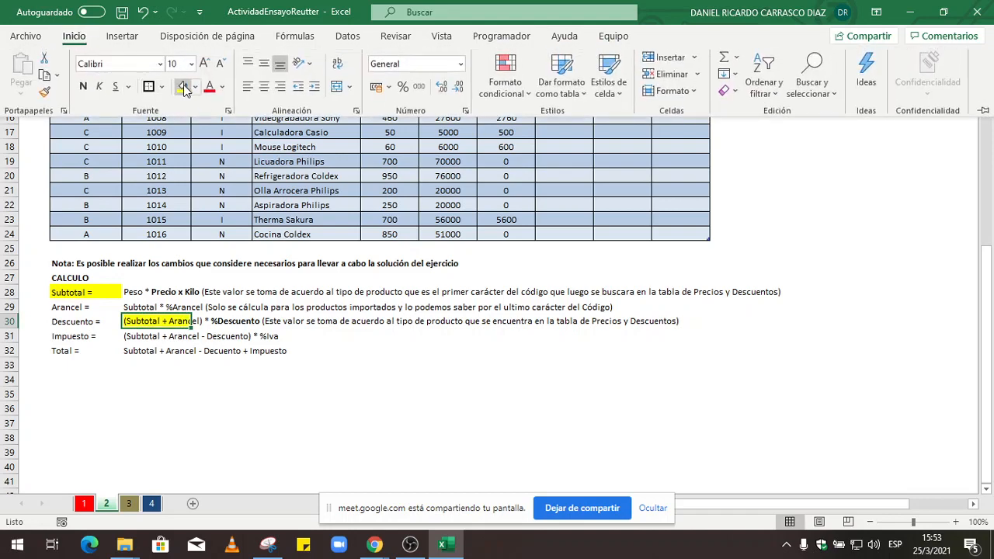
pyautogui.click(200, 325)
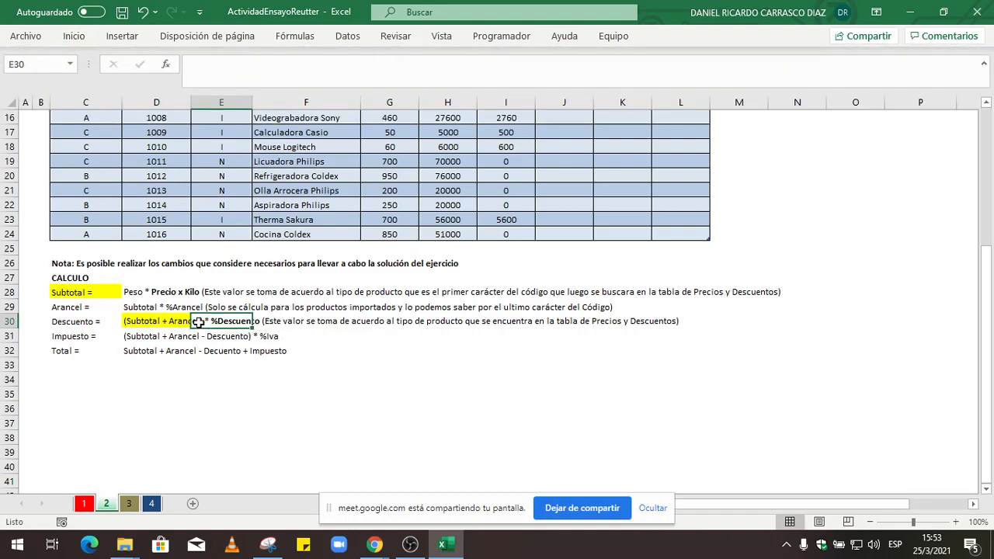
pyautogui.click(81, 39)
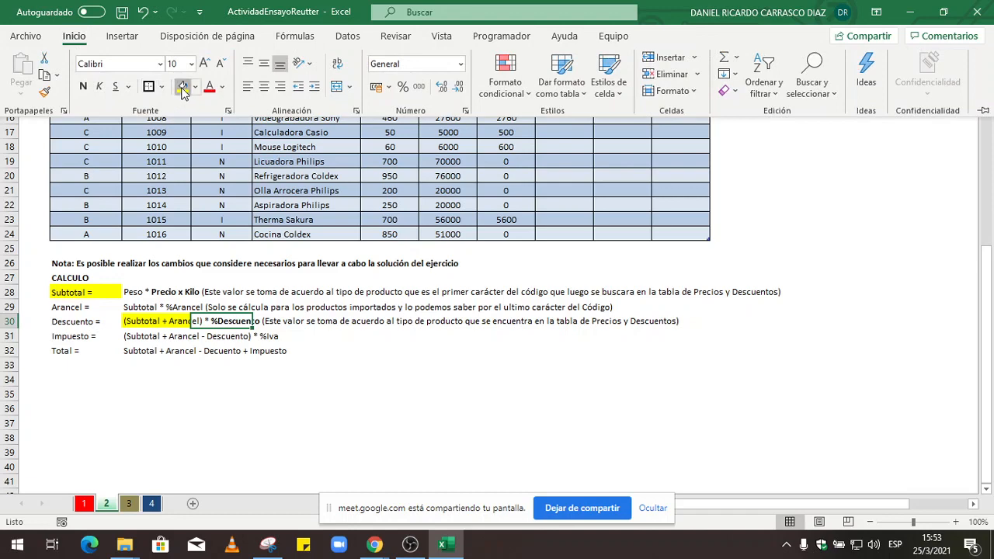
pyautogui.click(183, 86)
pyautogui.click(289, 354)
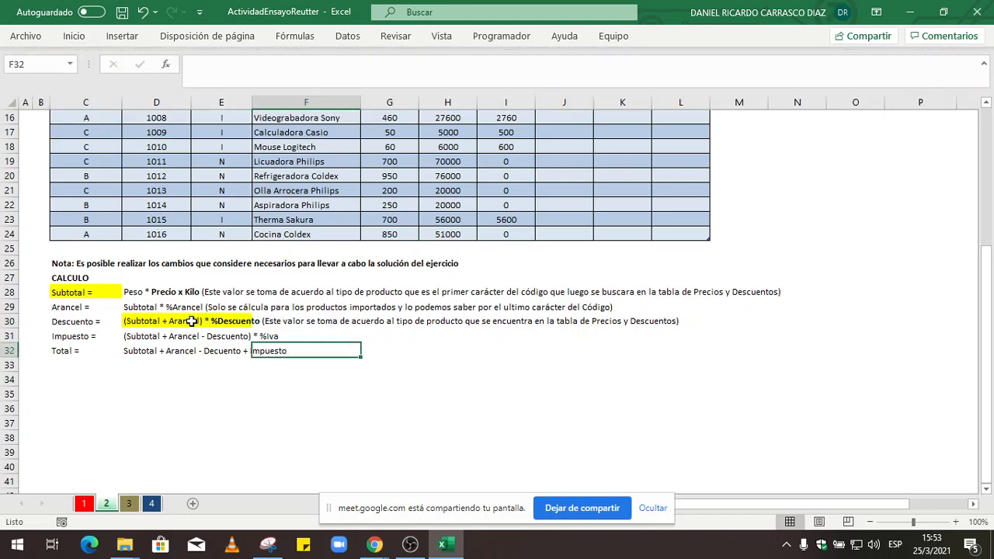
# Start a BUSCARH function in Descuento cell J9 with [@[Tipo Producto]] as the lookup value
pyautogui.scroll(4, 499, 321)
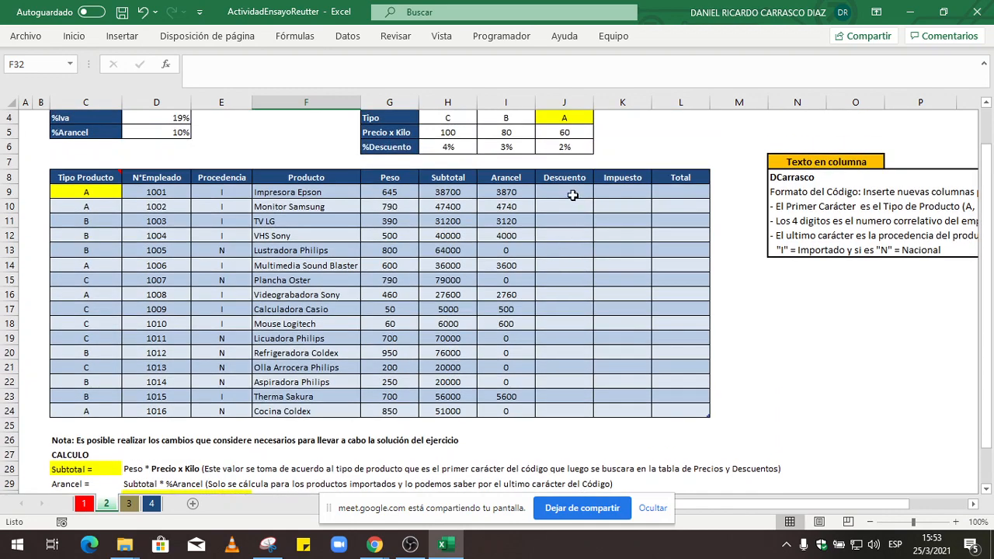
pyautogui.click(572, 195)
pyautogui.scroll(1, 572, 195)
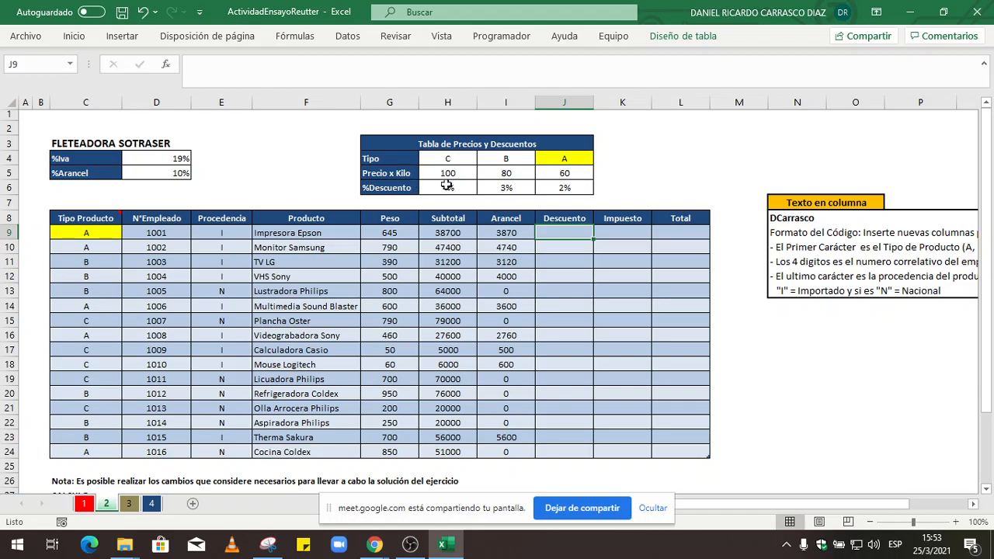
pyautogui.write('=')
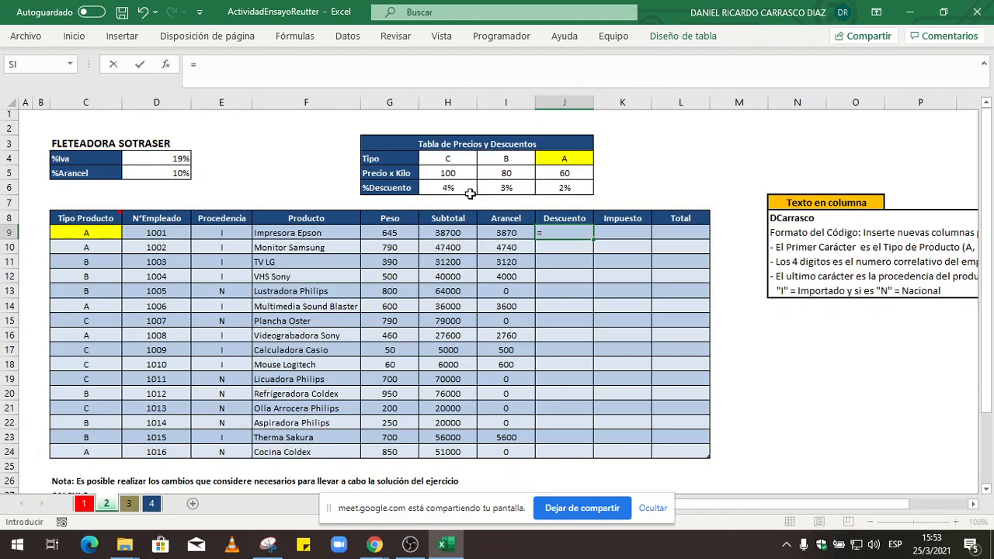
pyautogui.write('bu')
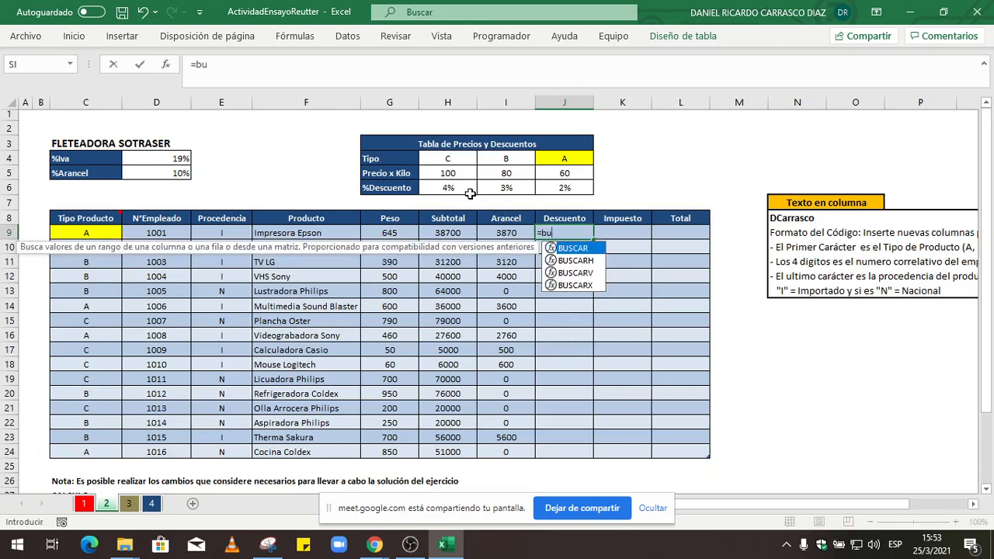
pyautogui.doubleClick(587, 261)
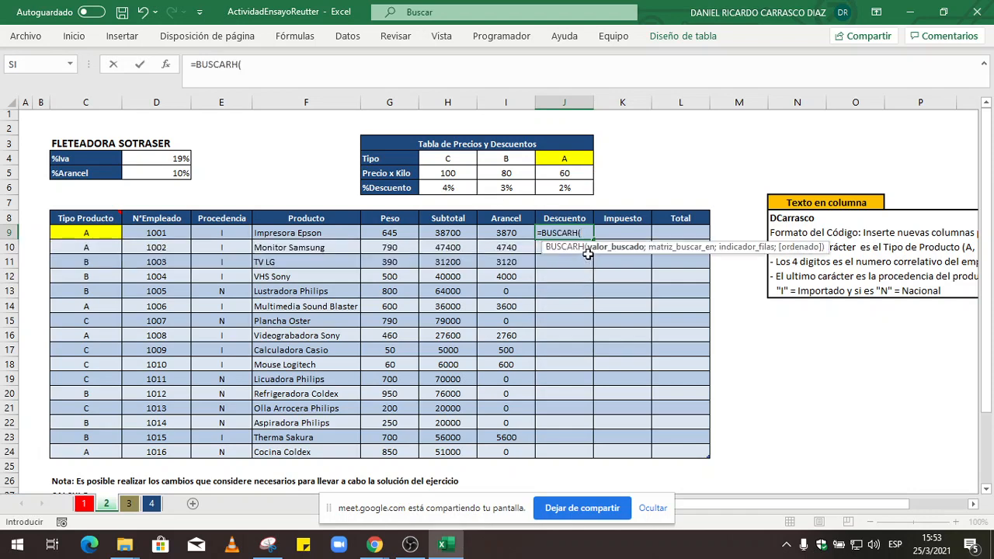
pyautogui.click(166, 66)
pyautogui.moveTo(807, 38); pyautogui.dragTo(798, 285)
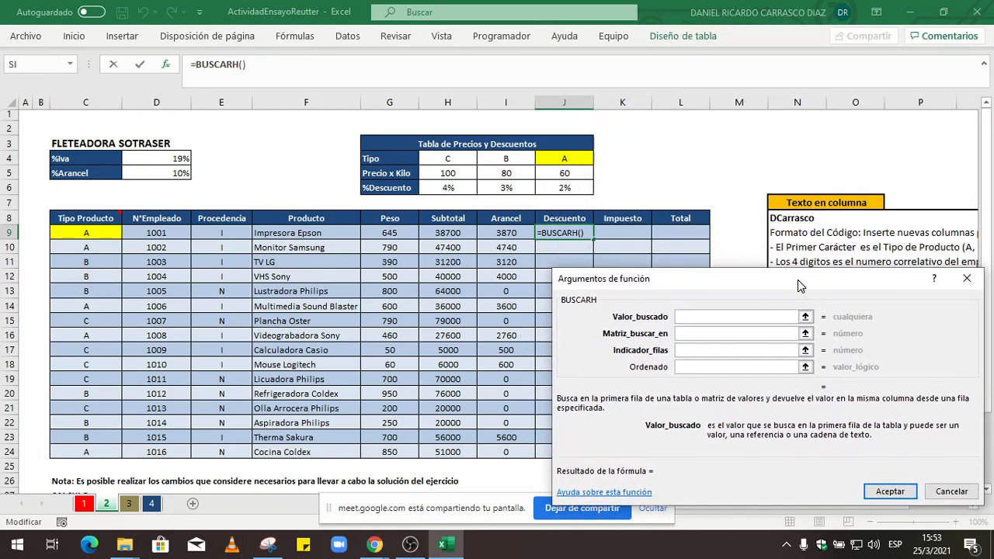
pyautogui.click(77, 232)
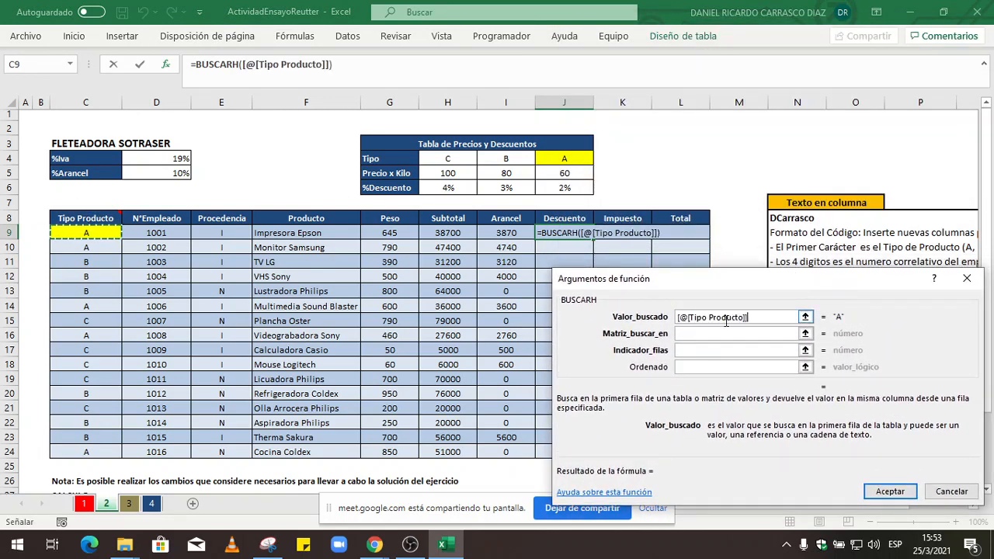
# Set the BUSCARH table range to absolute $G$4:$J$6, the row index to 3 and Ordenado to 0
pyautogui.click(691, 334)
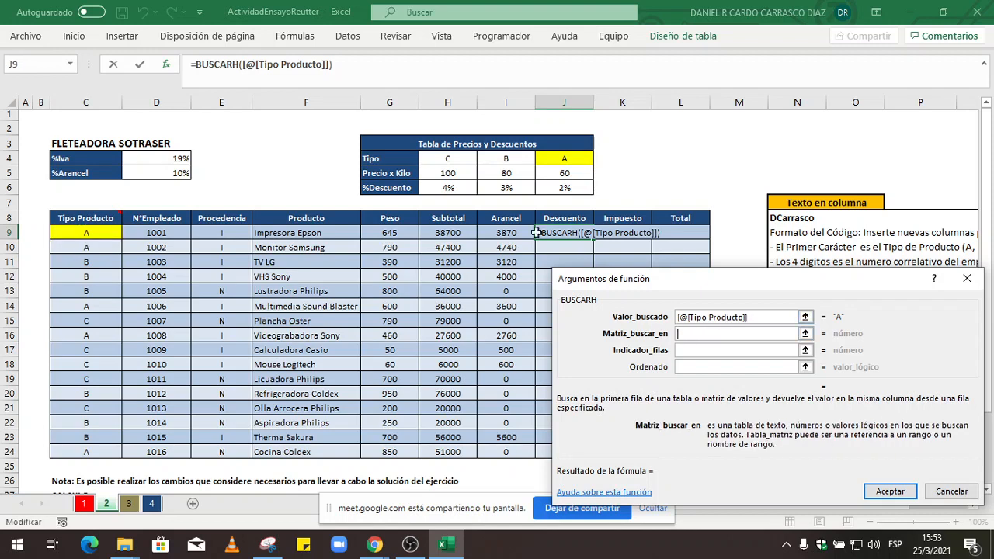
pyautogui.moveTo(413, 160); pyautogui.dragTo(564, 189)
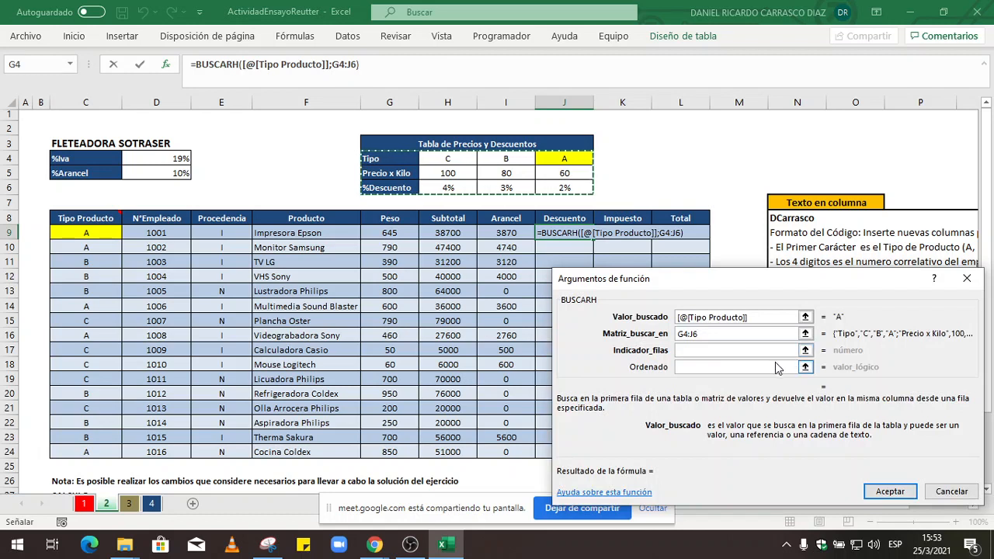
pyautogui.press('F4')
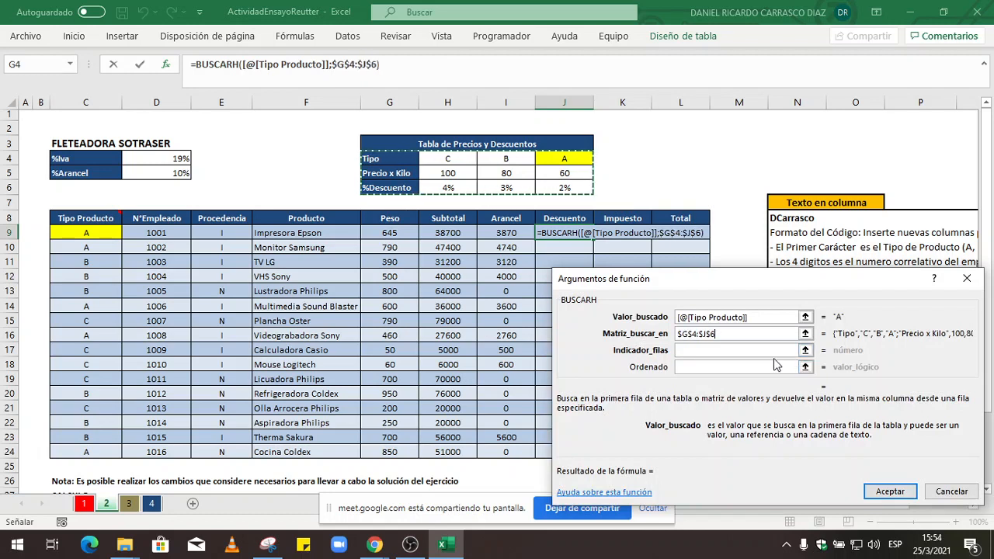
pyautogui.click(681, 351)
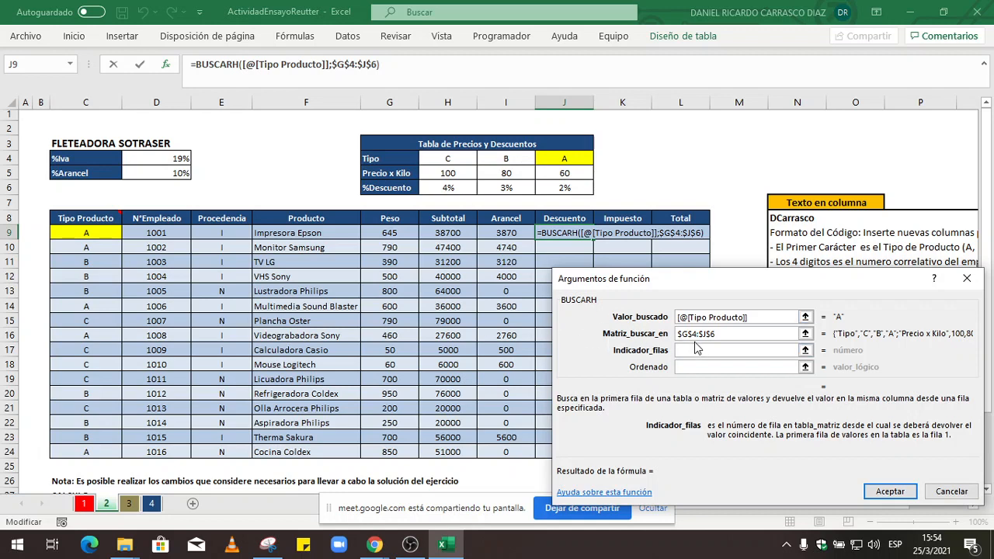
pyautogui.write('3')
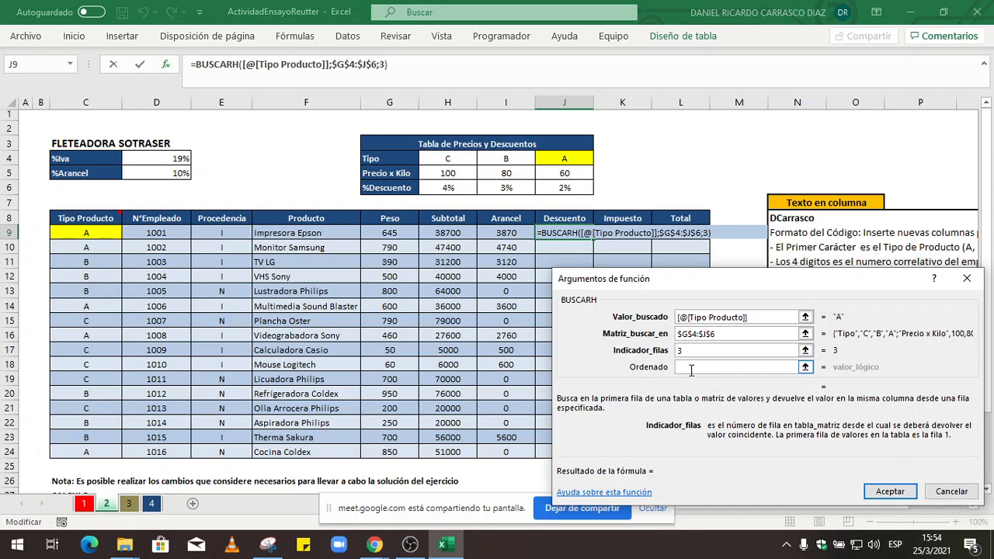
pyautogui.click(692, 368)
pyautogui.write('0')
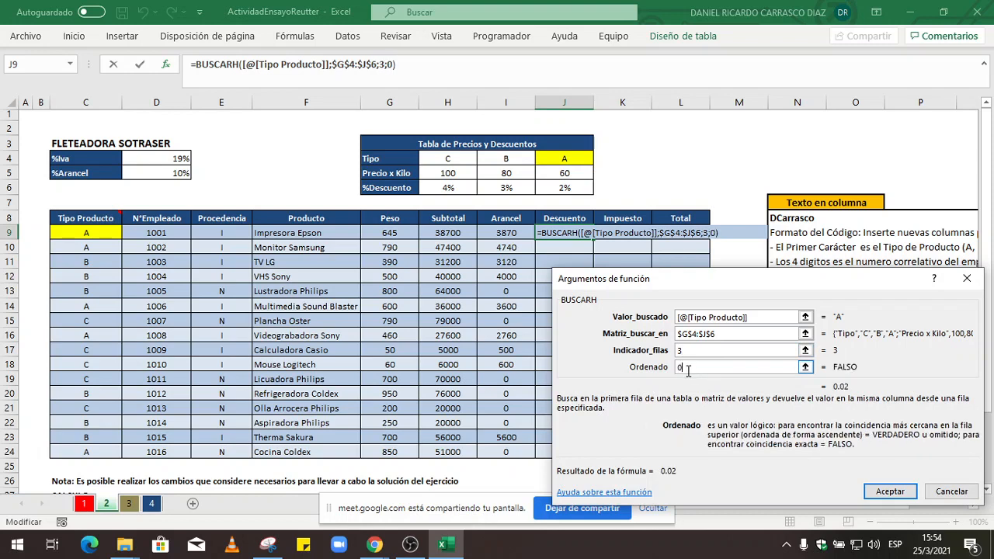
pyautogui.click(890, 491)
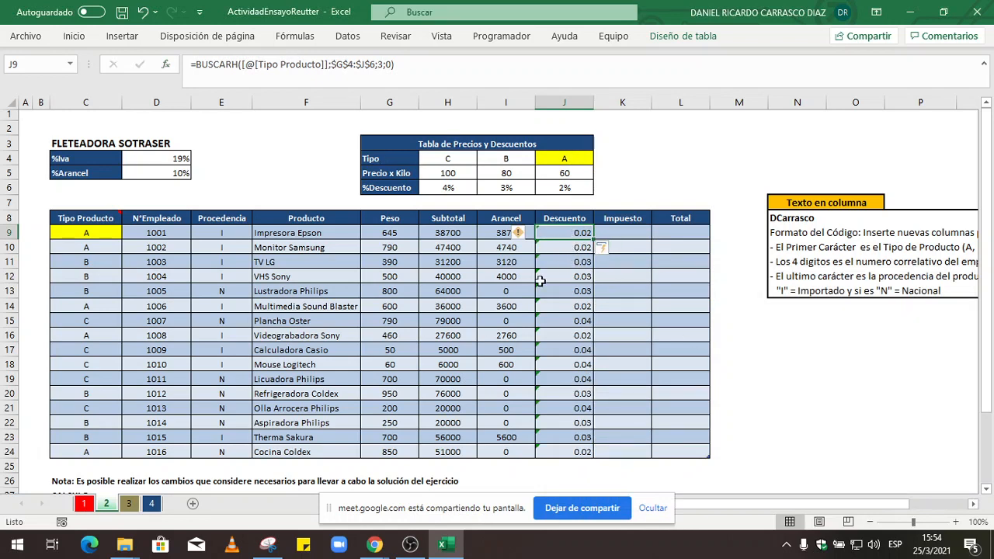
pyautogui.click(423, 70)
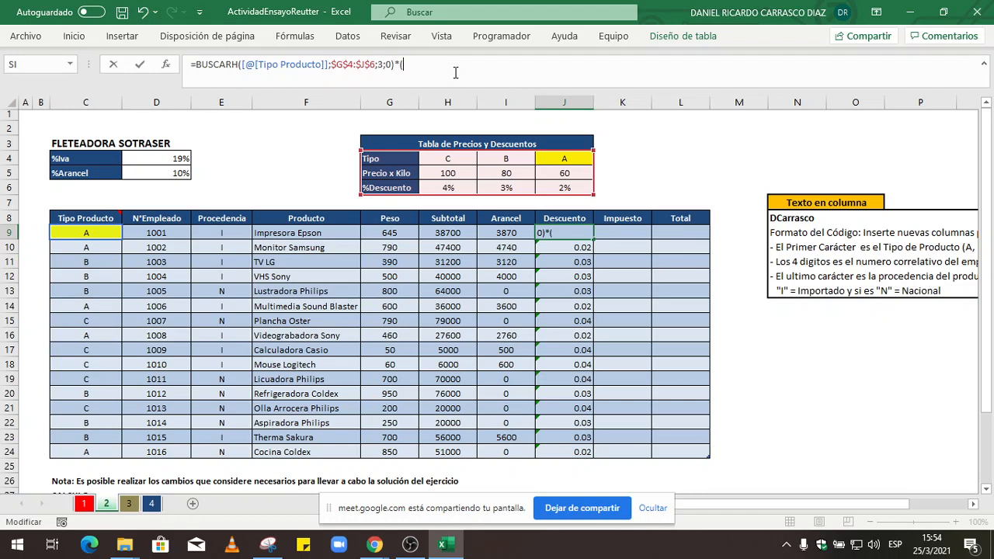
pyautogui.write('*(')
pyautogui.click(459, 233)
pyautogui.write('+')
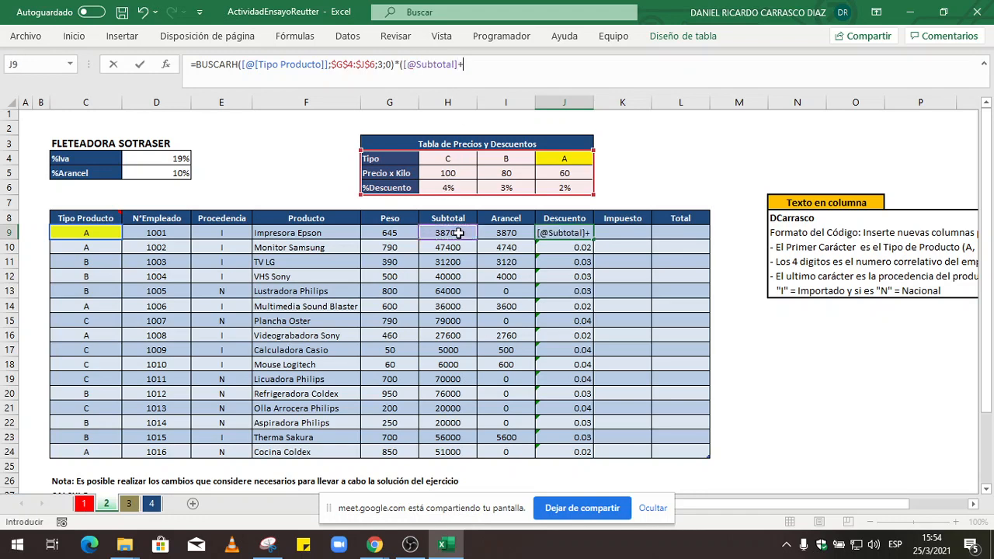
pyautogui.click(495, 236)
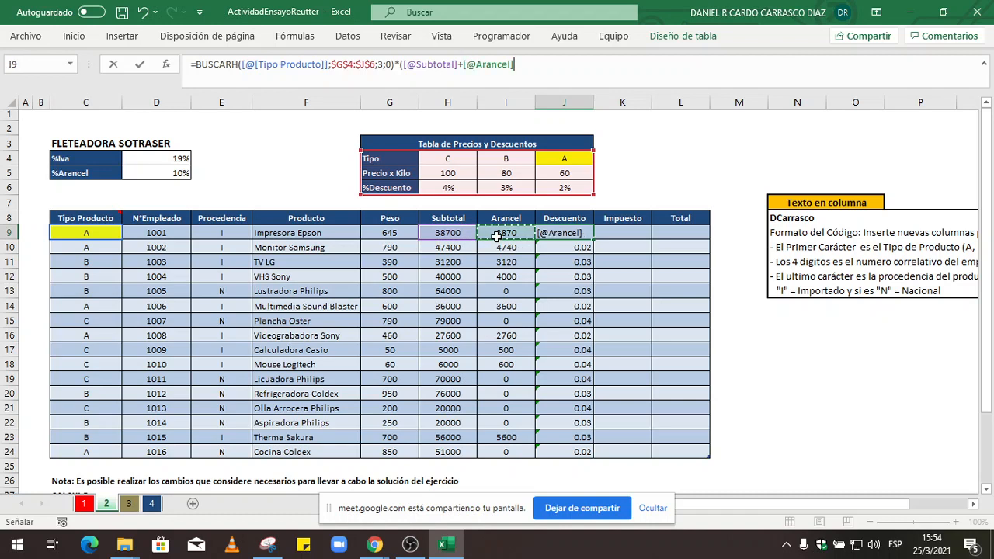
pyautogui.write(')')
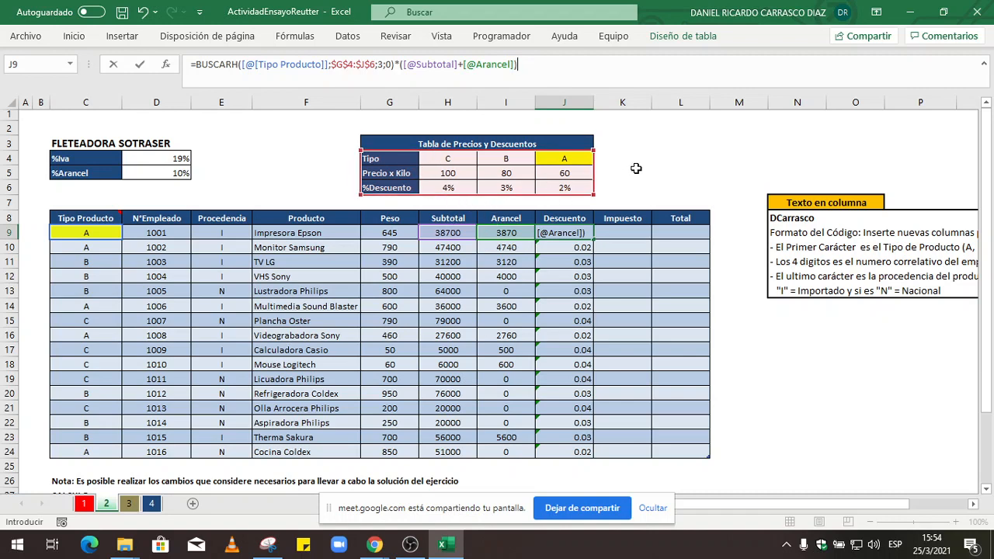
pyautogui.press('Return')
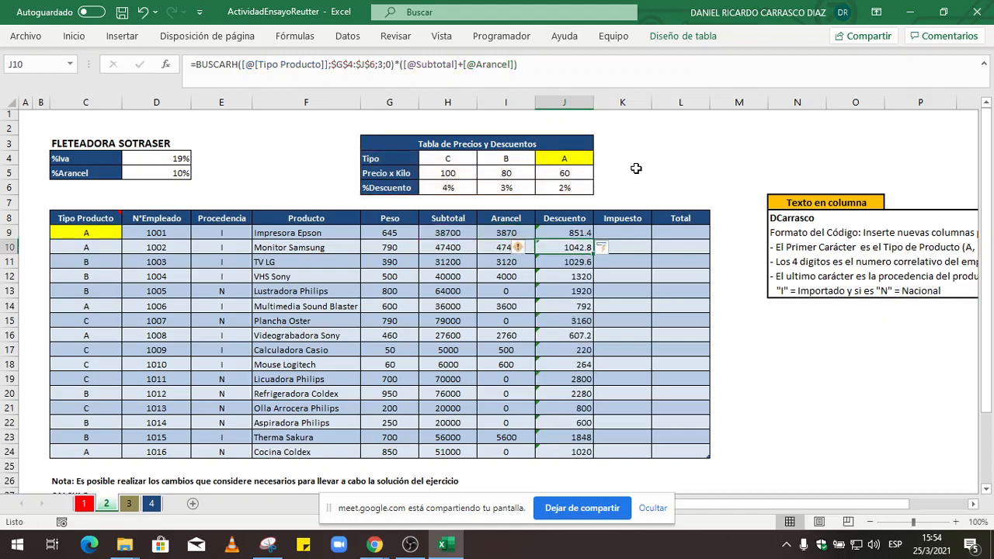
# Ignore the unprotected-formula error on the Descuento cells J9:J24 and centre their values
pyautogui.moveTo(575, 231); pyautogui.dragTo(570, 451)
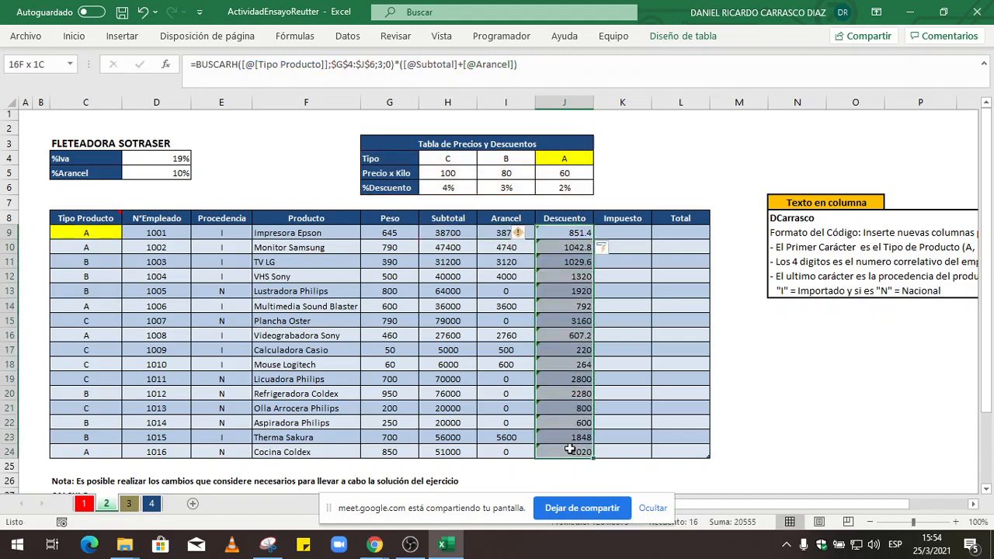
pyautogui.click(519, 233)
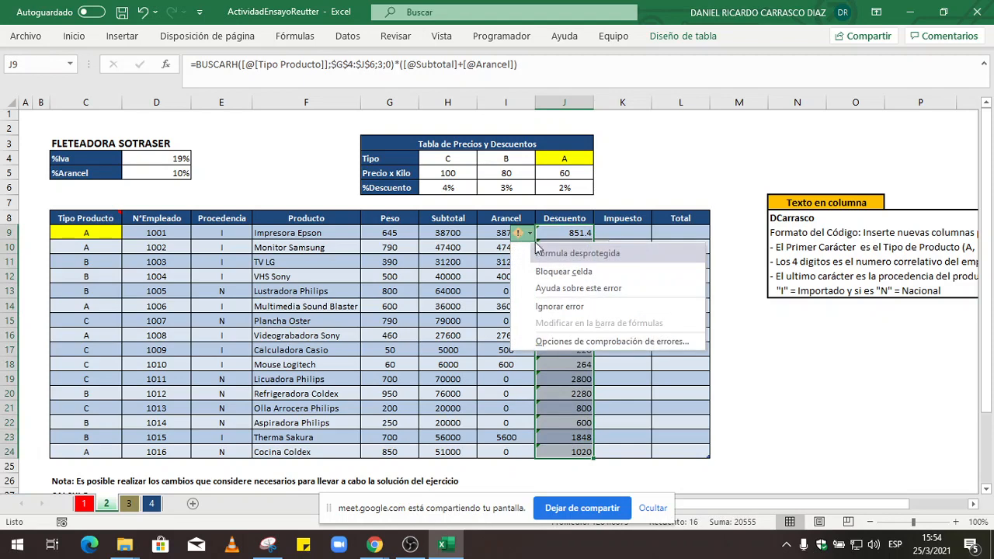
pyautogui.click(556, 306)
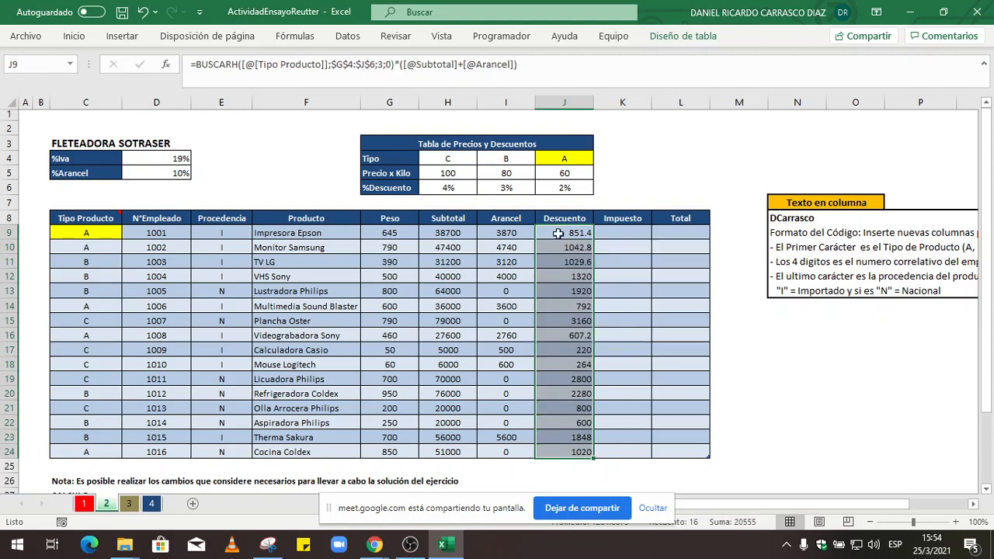
pyautogui.click(83, 37)
pyautogui.click(267, 91)
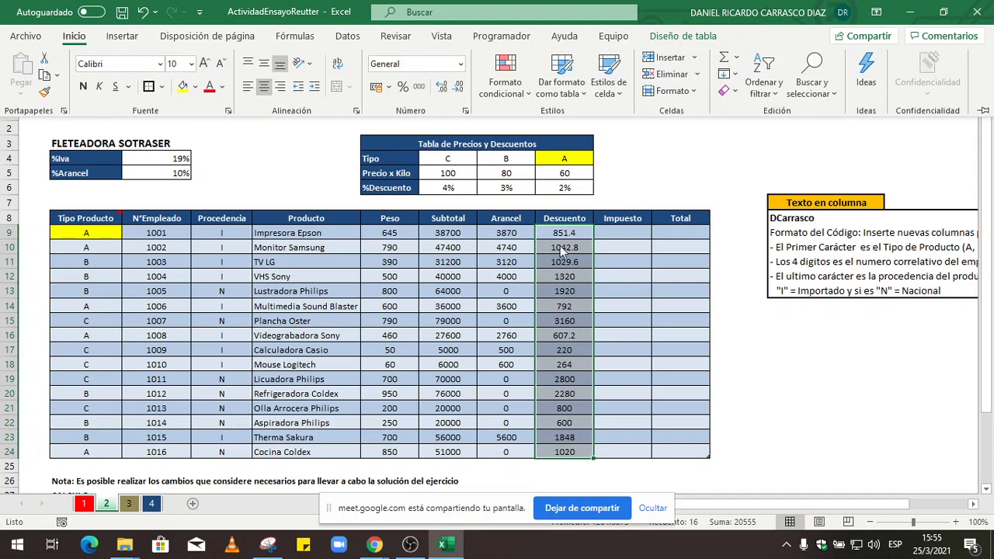
# Compare the BUSCARH part of the J9 formula with the Descuento note in the CALCULO section
pyautogui.moveTo(395, 65); pyautogui.dragTo(168, 73)
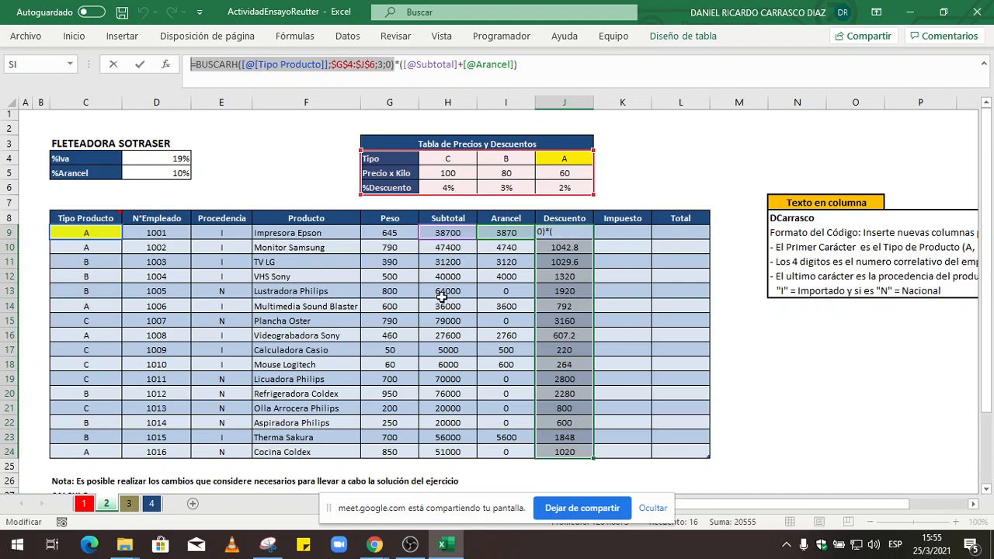
pyautogui.scroll(-3, 441, 299)
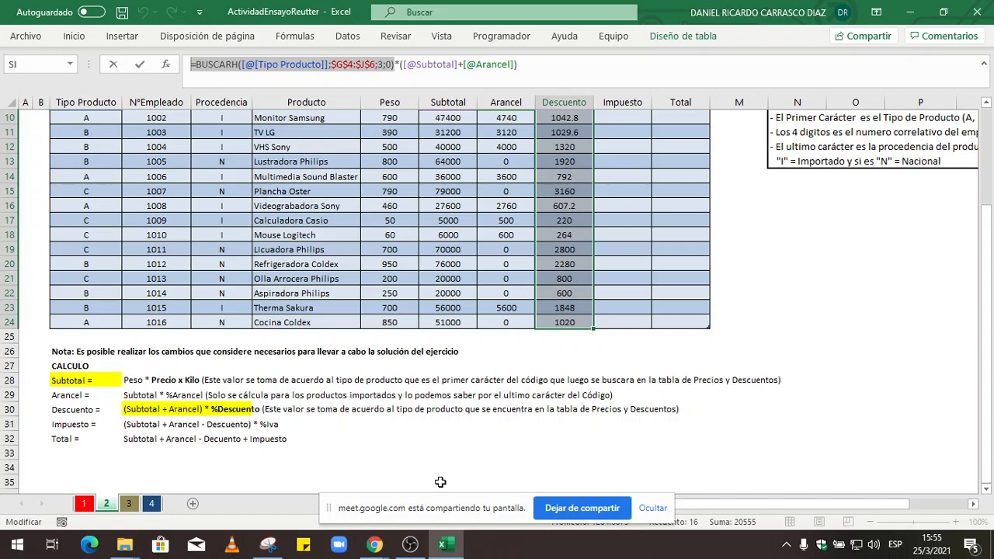
pyautogui.scroll(3, 440, 481)
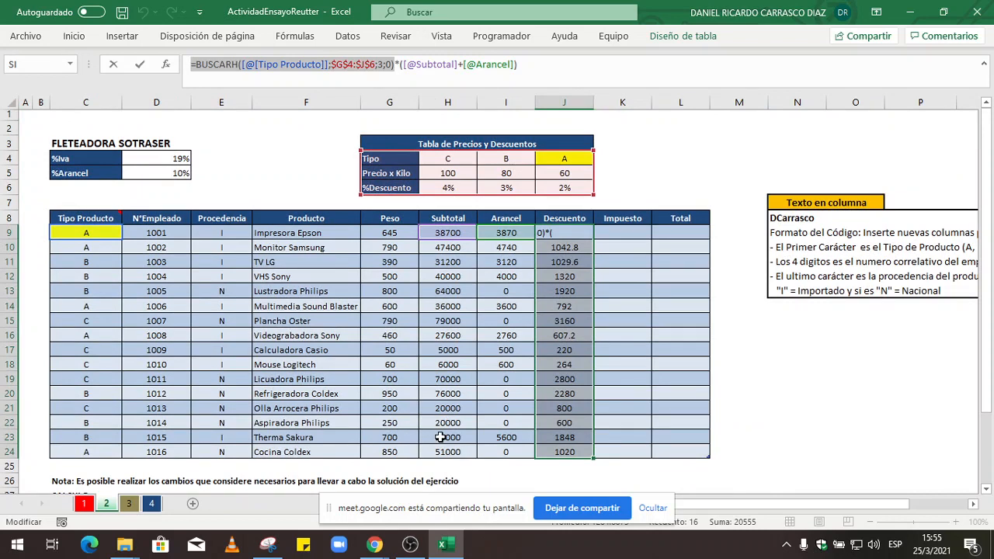
pyautogui.hotkey('ctrl', 'Return')
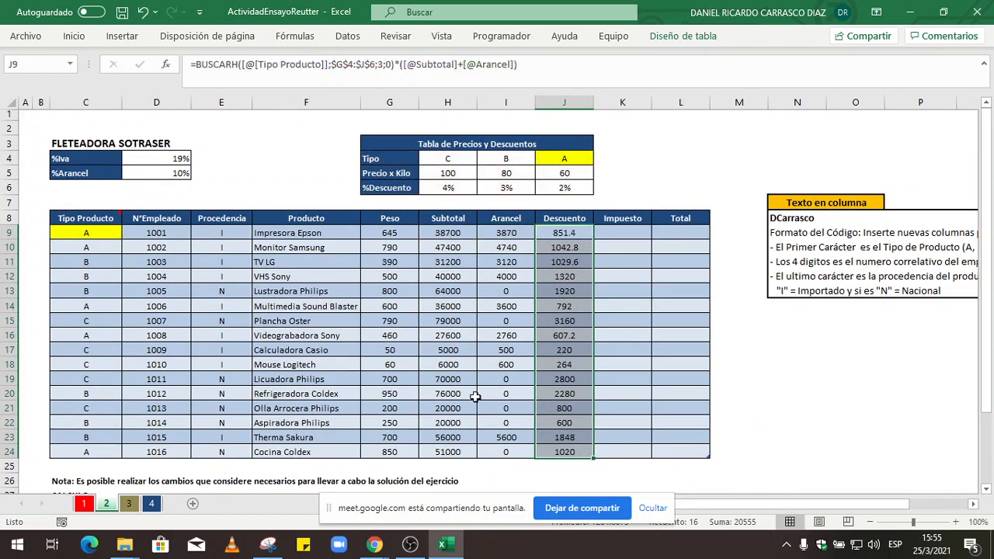
# Reduce the workbook window so the meeting chat shows beside it and inspect the Descuento formula in J9
pyautogui.click(945, 13)
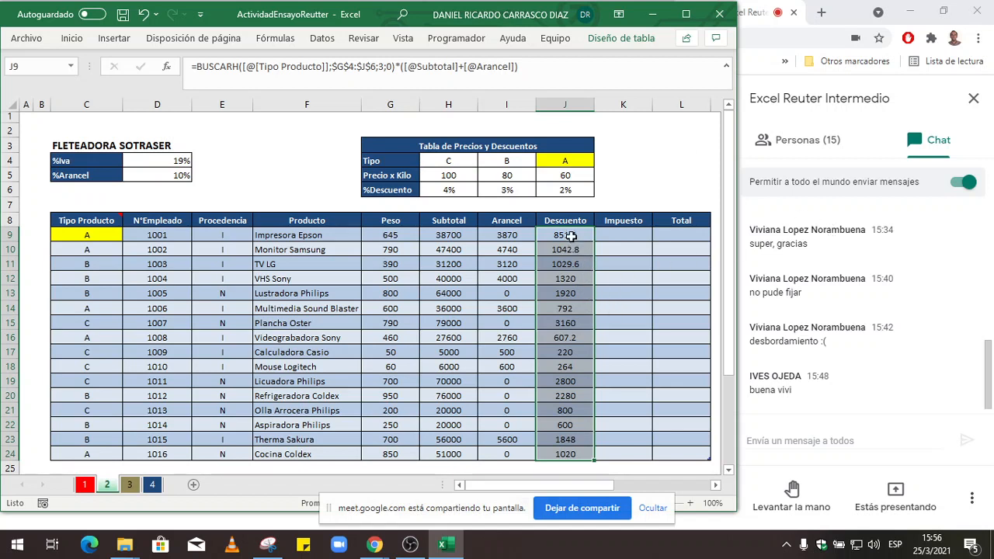
pyautogui.click(571, 325)
pyautogui.press('Down')
pyautogui.press('Down')
pyautogui.press('Down')
pyautogui.press('Down')
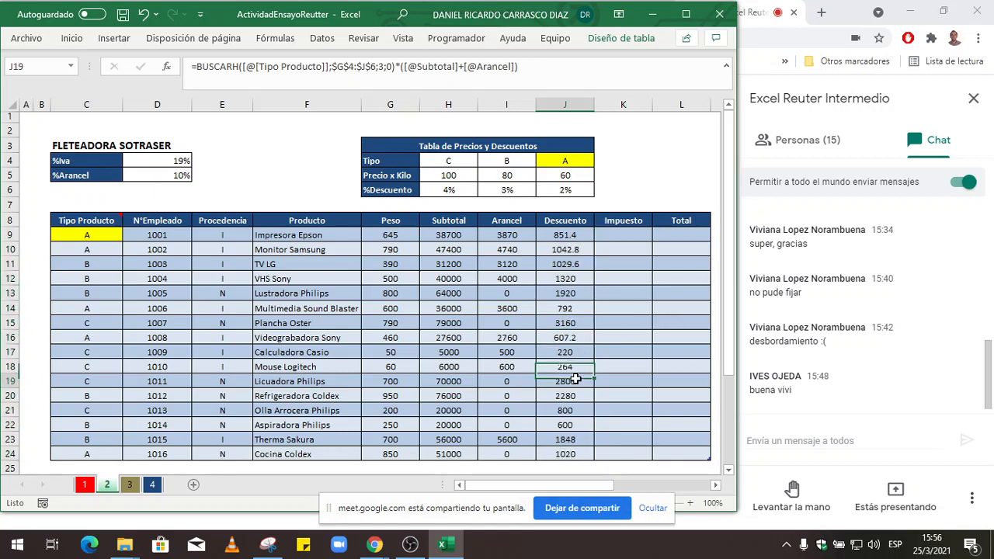
pyautogui.scroll(-1, 571, 346)
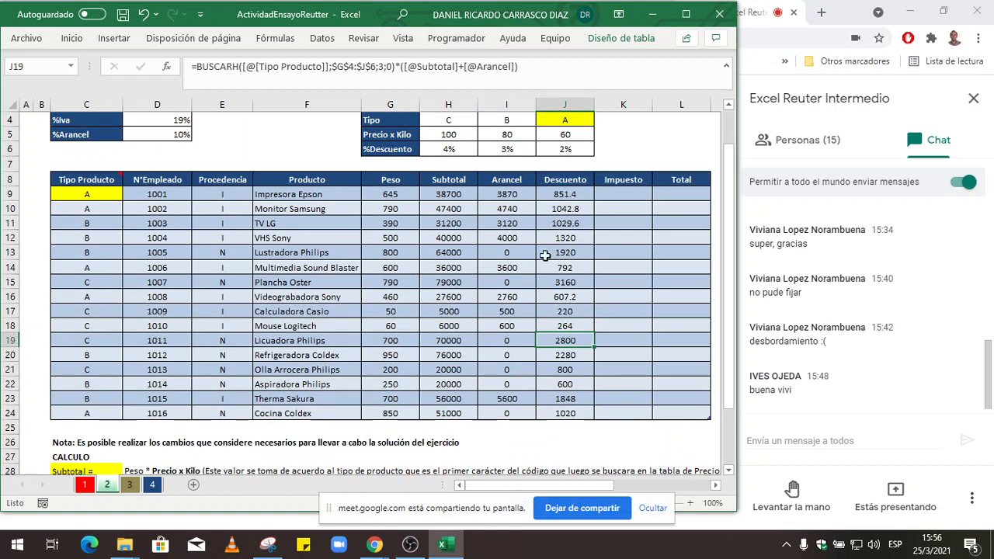
pyautogui.doubleClick(558, 196)
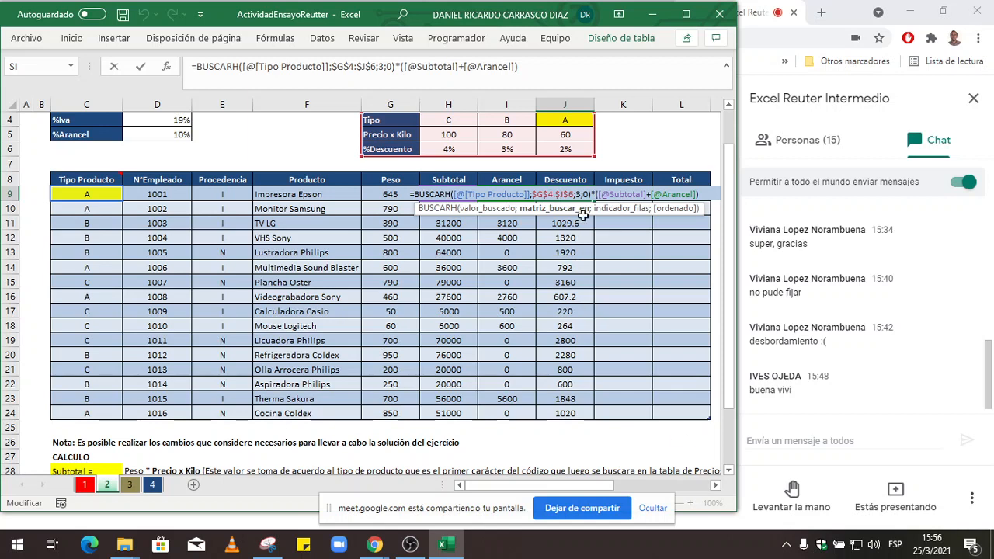
pyautogui.click(407, 196)
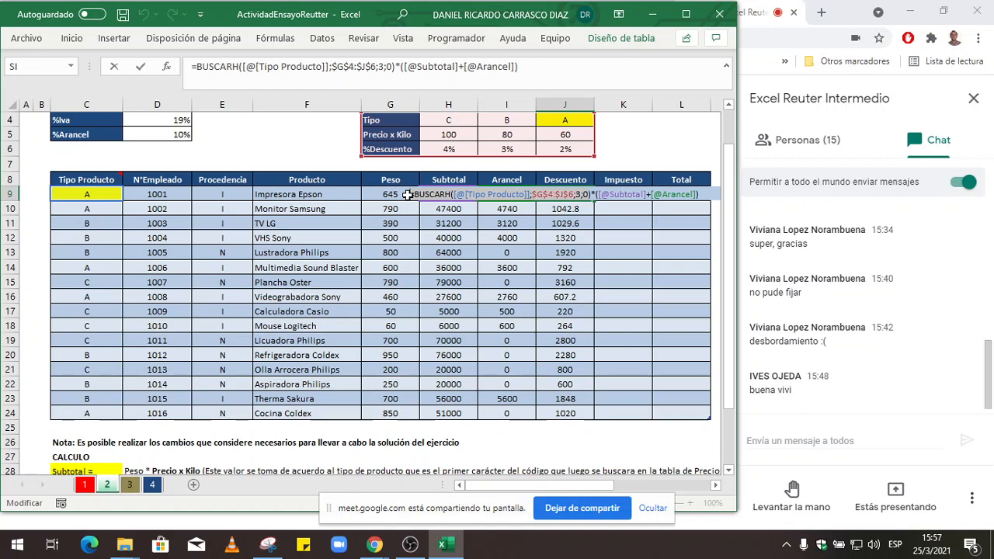
pyautogui.hotkey('ctrl', 'Return')
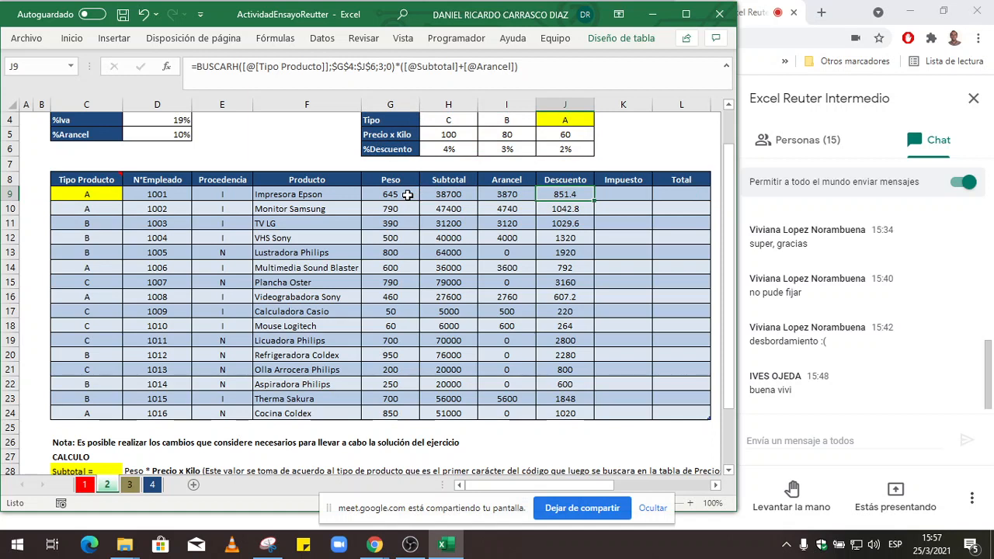
# Clear all the Descuento formulas in cells J9:J24
pyautogui.hotkey('shift', 'Down')
pyautogui.hotkey('shift', 'Down')
pyautogui.hotkey('shift', 'Down')
pyautogui.hotkey('shift', 'Down')
pyautogui.hotkey('shift', 'Down')
pyautogui.hotkey('shift', 'Down')
pyautogui.hotkey('shift', 'Down')
pyautogui.hotkey('shift', 'Down')
pyautogui.hotkey('shift', 'Down')
pyautogui.hotkey('shift', 'Down')
pyautogui.hotkey('shift', 'Down')
pyautogui.hotkey('shift', 'Down')
pyautogui.hotkey('shift', 'Down')
pyautogui.hotkey('shift', 'Down')
pyautogui.hotkey('shift', 'Down')
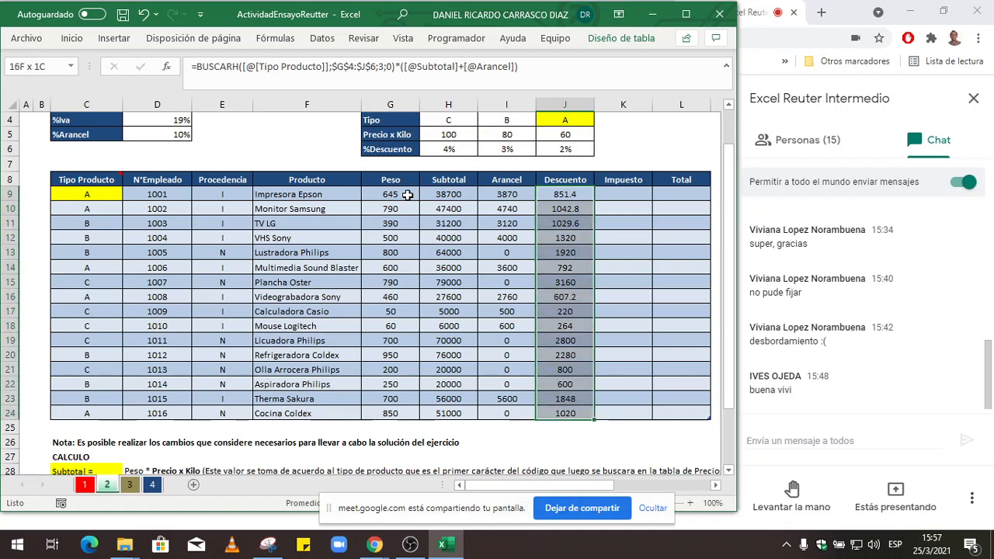
pyautogui.press('Delete')
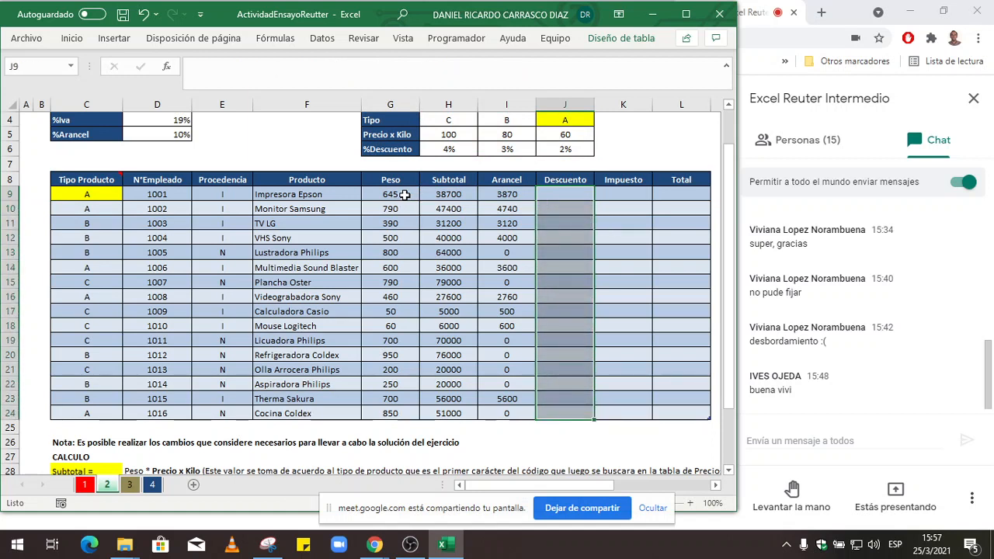
# Enter a BUSCARH function in the empty Descuento cell J9 with [@[Tipo Producto]] as the lookup value
pyautogui.click(573, 193)
pyautogui.scroll(1, 578, 191)
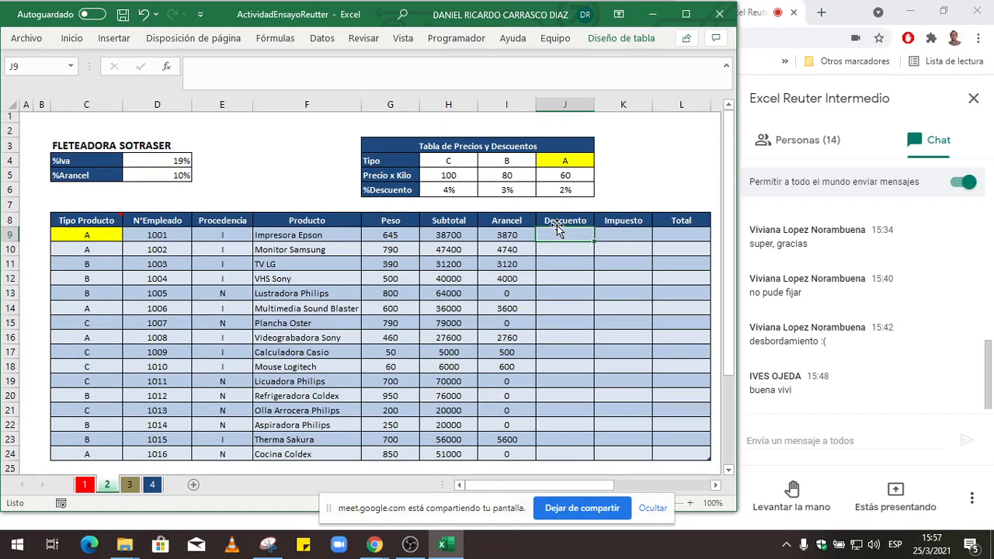
pyautogui.write('=bus')
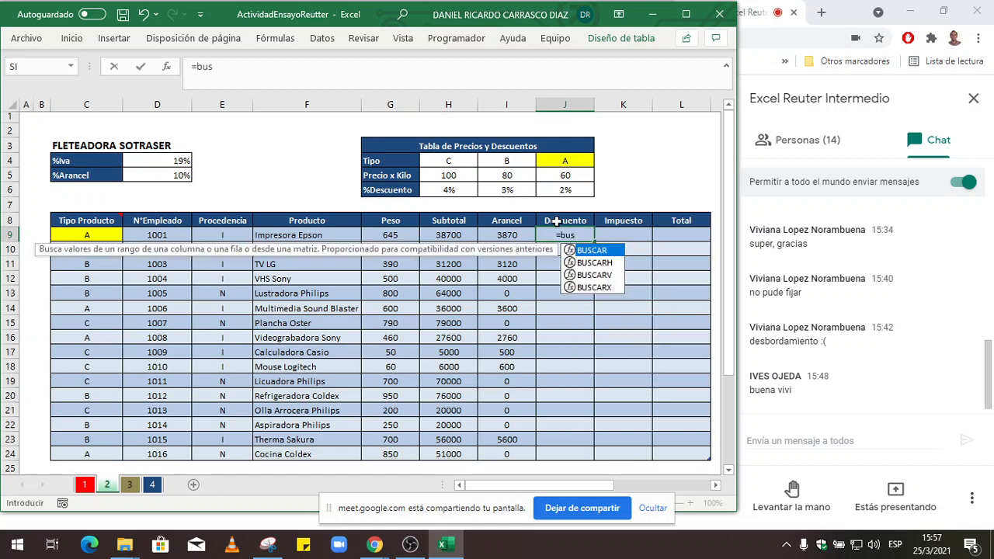
pyautogui.doubleClick(605, 263)
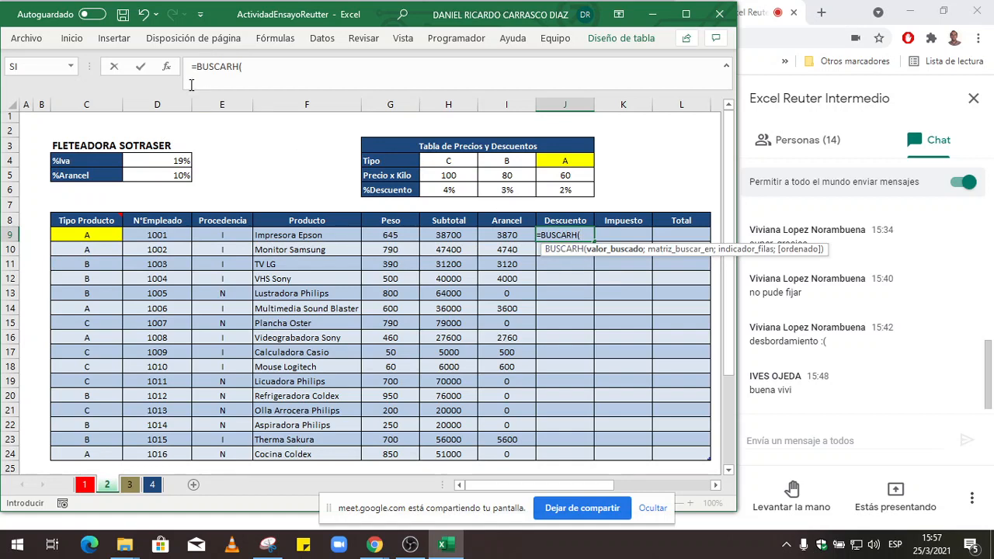
pyautogui.click(168, 67)
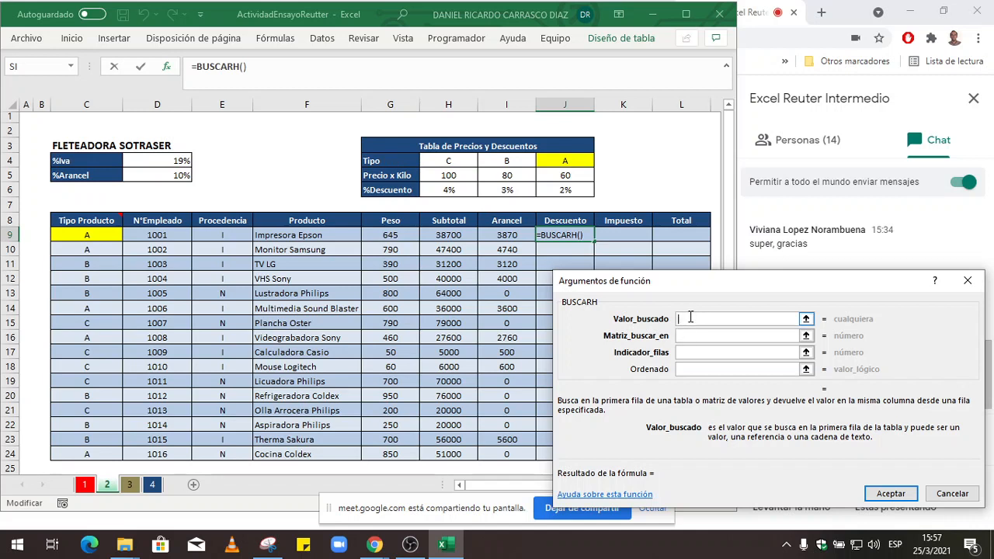
pyautogui.click(108, 233)
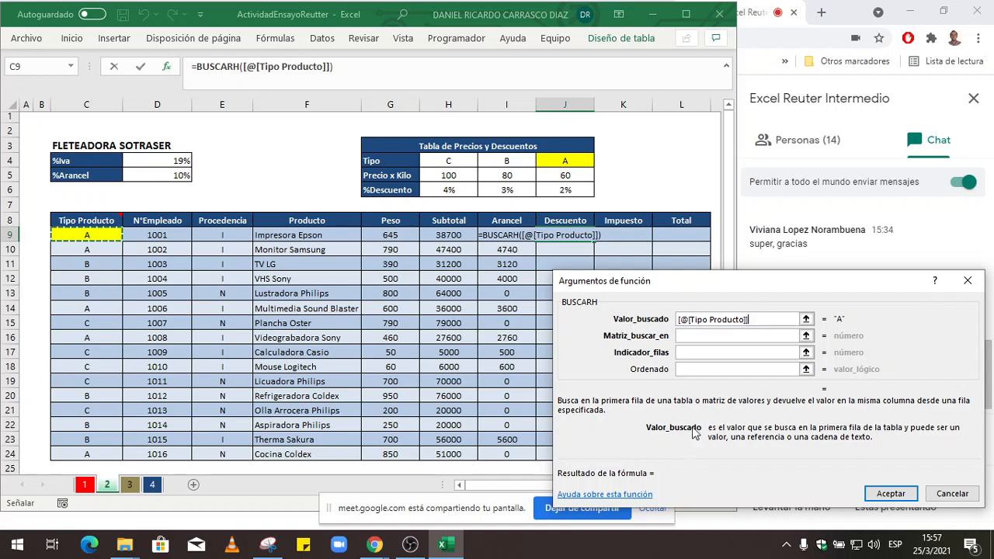
# Complete the BUSCARH in J9 with absolute table range $G$4:$J$6, row index 3 and Ordenado 0
pyautogui.click(690, 336)
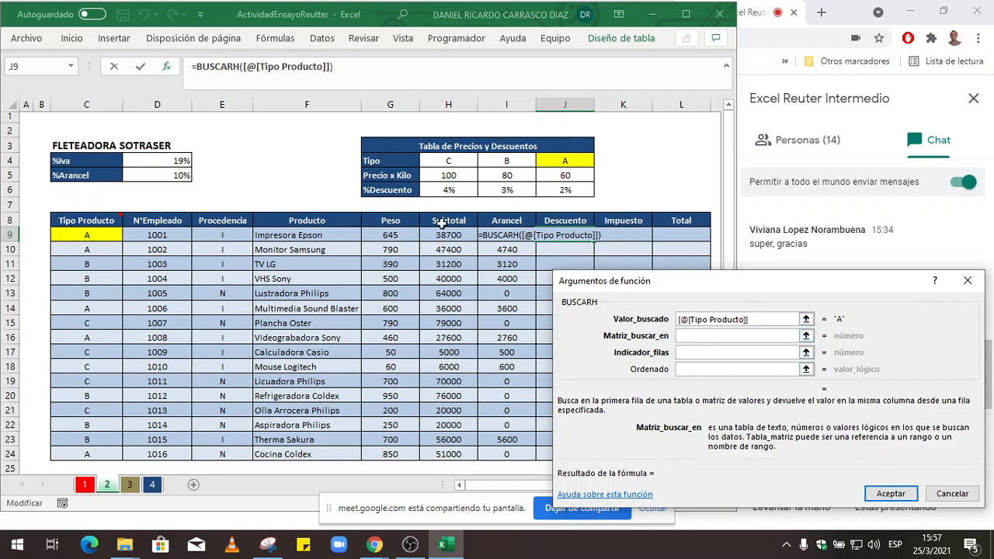
pyautogui.moveTo(393, 162); pyautogui.dragTo(558, 187)
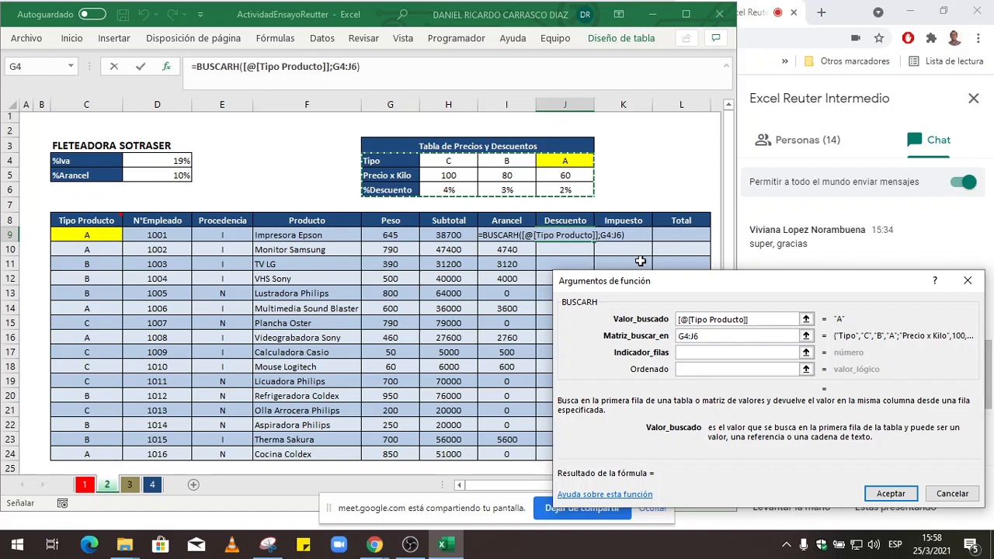
pyautogui.press('F4')
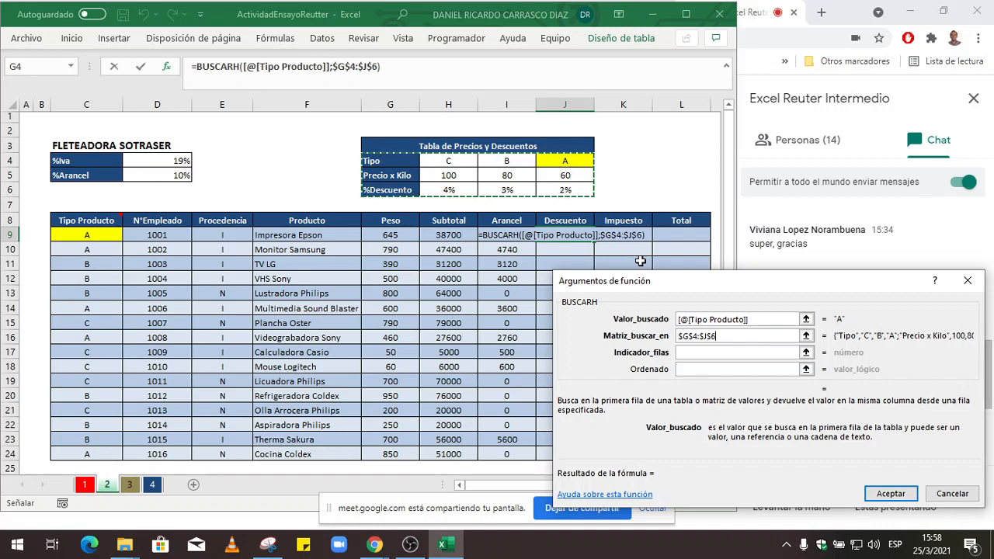
pyautogui.click(696, 356)
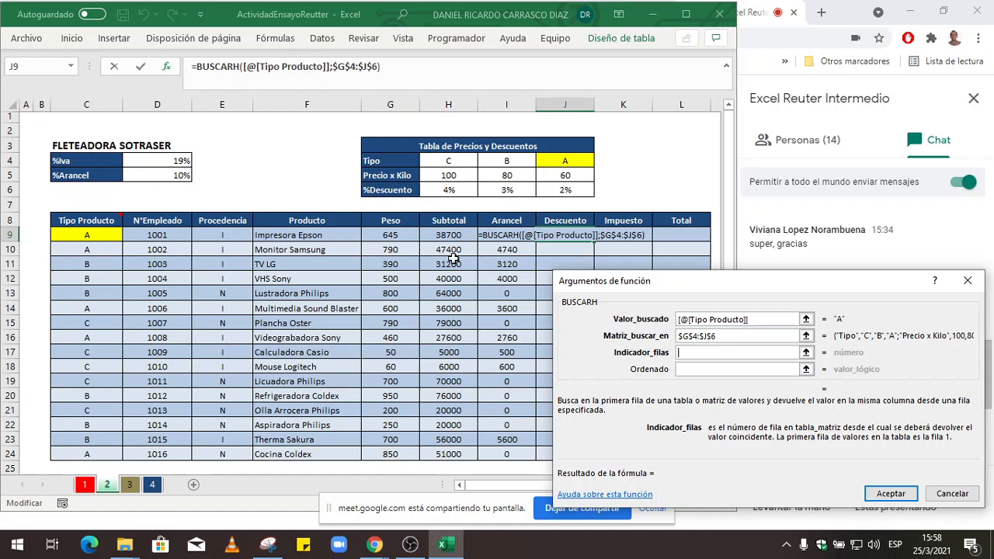
pyautogui.write('3')
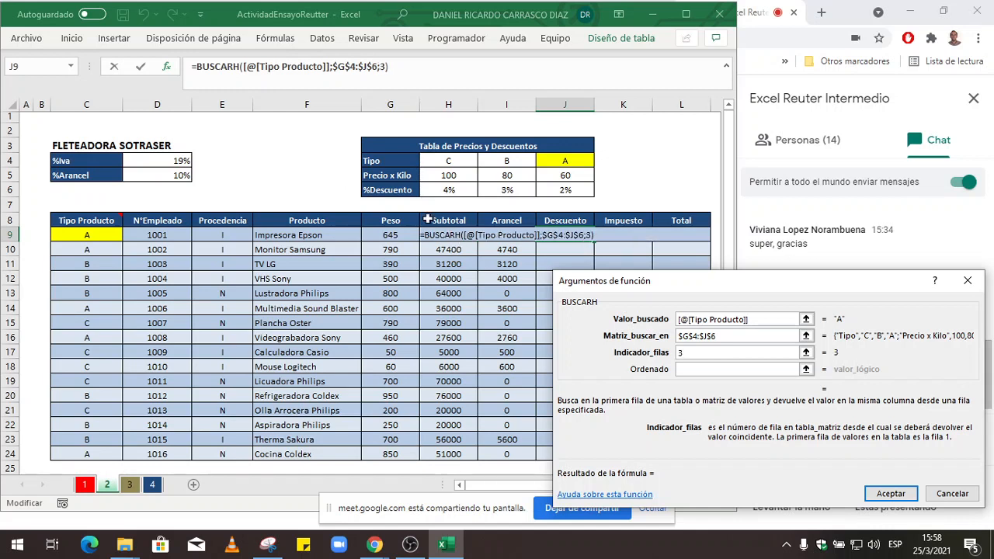
pyautogui.click(680, 369)
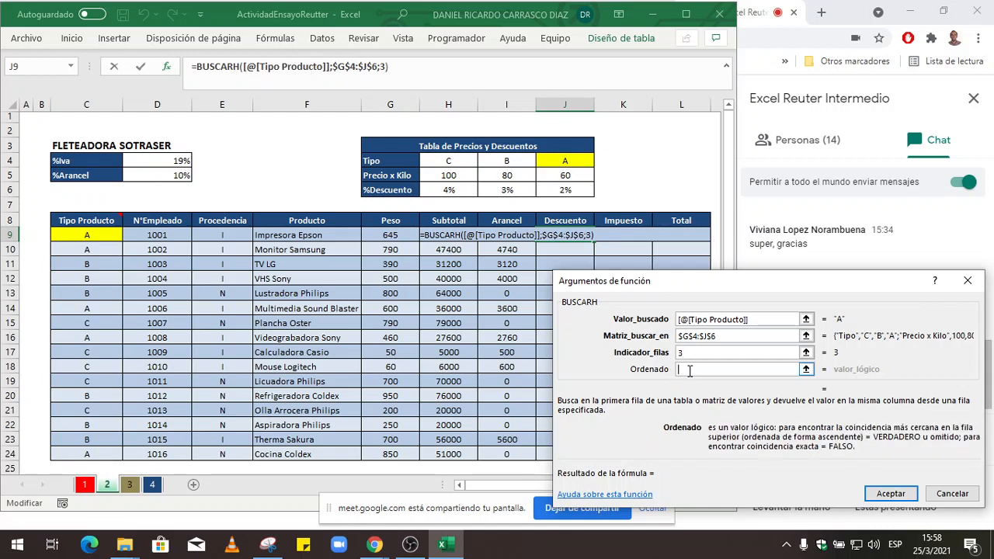
pyautogui.write('0')
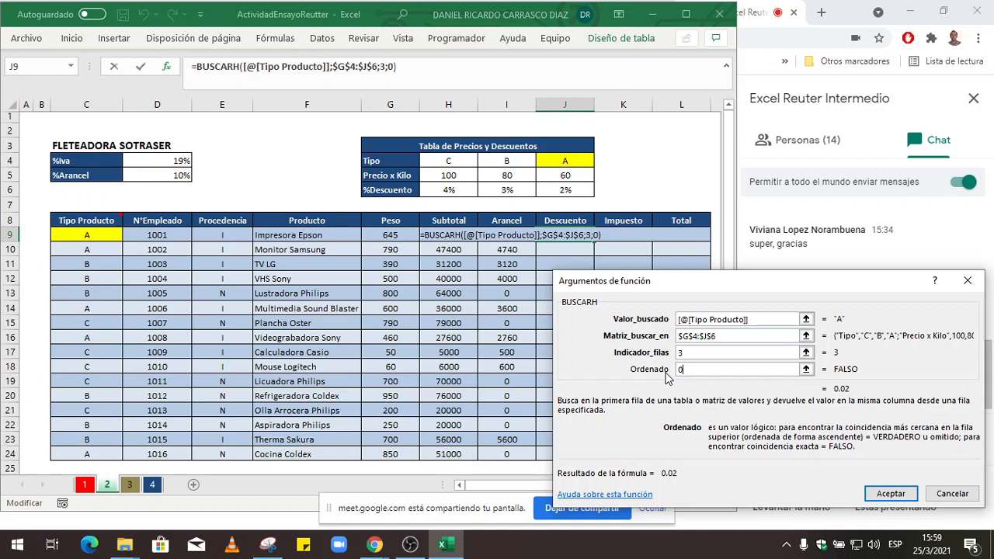
pyautogui.click(898, 496)
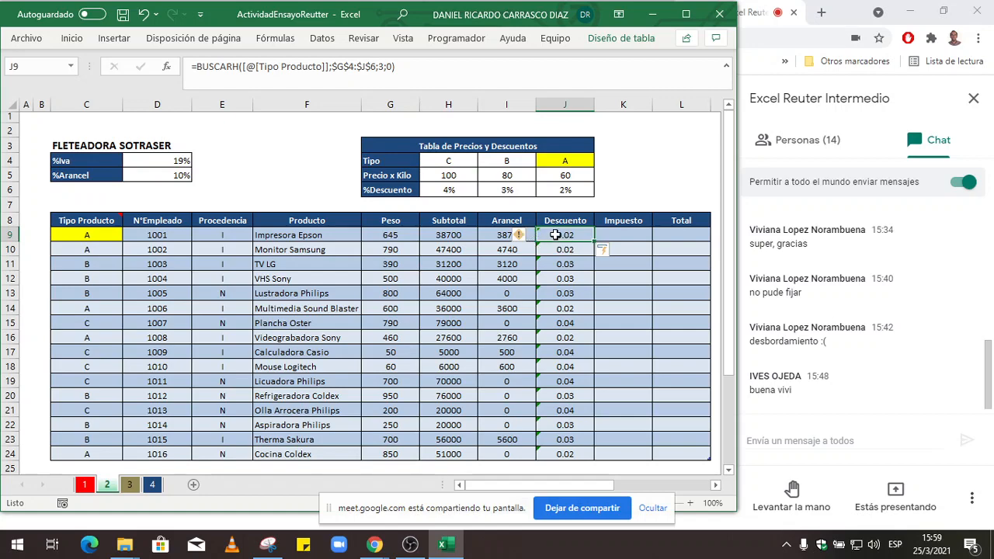
# Review the BUSCARH function arguments of the Descuento formula in J9
pyautogui.click(168, 67)
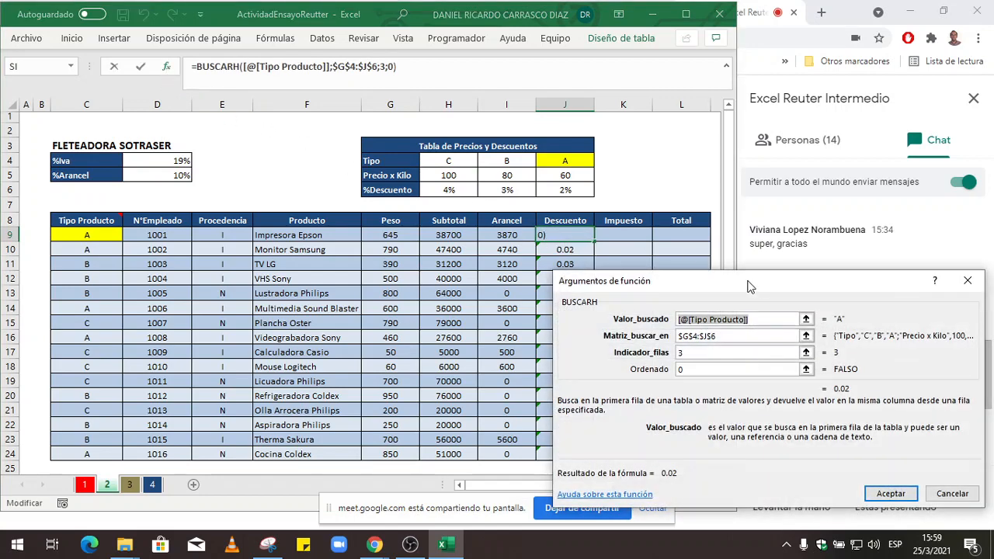
pyautogui.moveTo(752, 278); pyautogui.dragTo(454, 255)
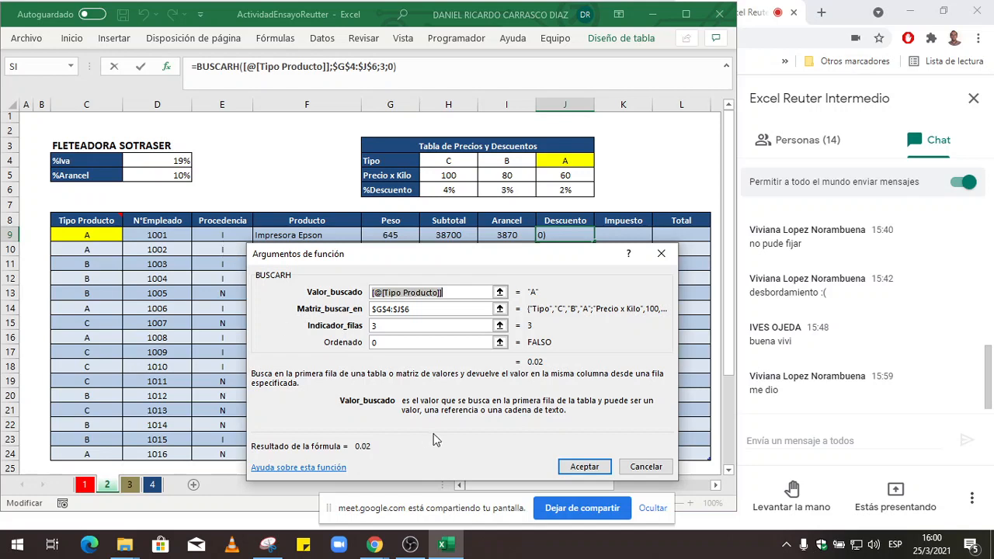
pyautogui.click(595, 468)
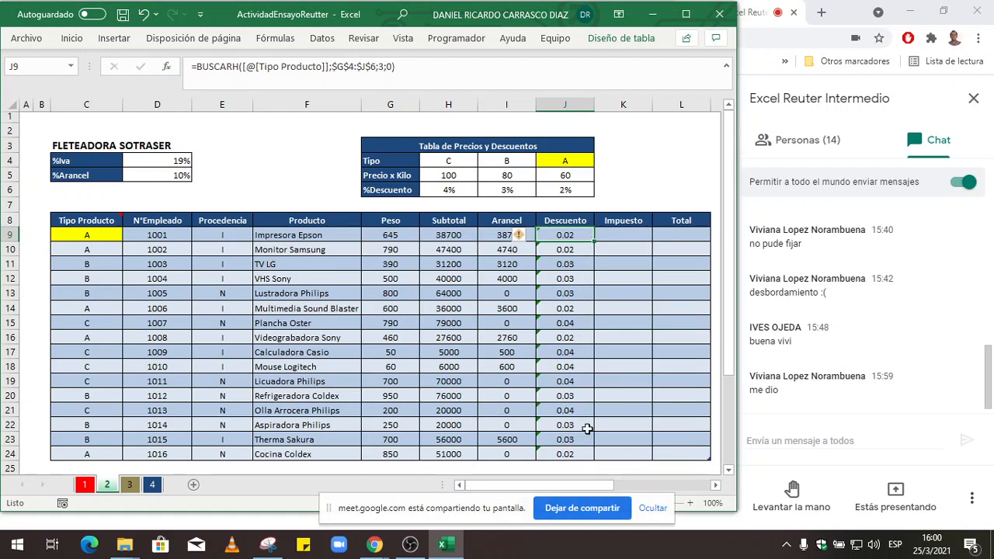
pyautogui.click(441, 71)
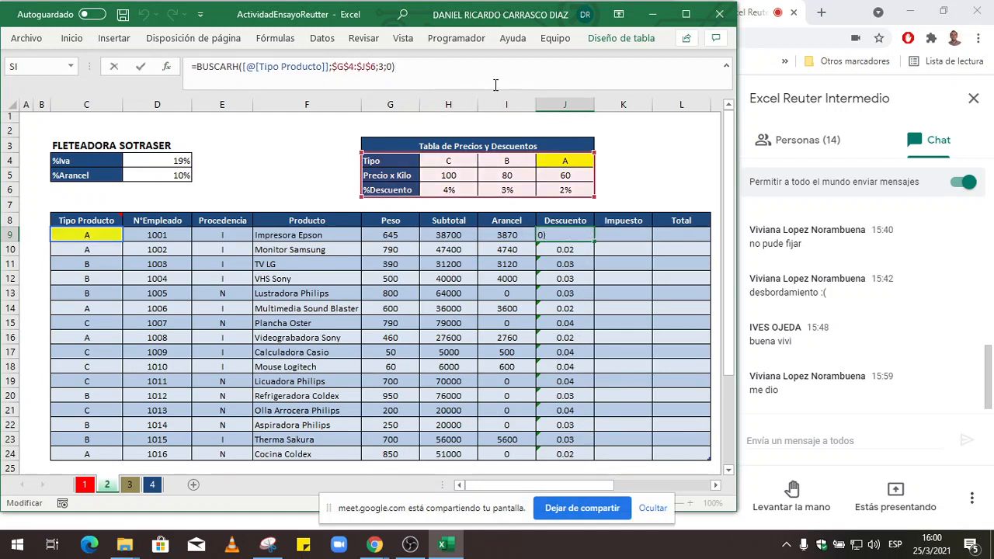
pyautogui.write('*')
pyautogui.write('(')
pyautogui.click(452, 237)
pyautogui.write('+')
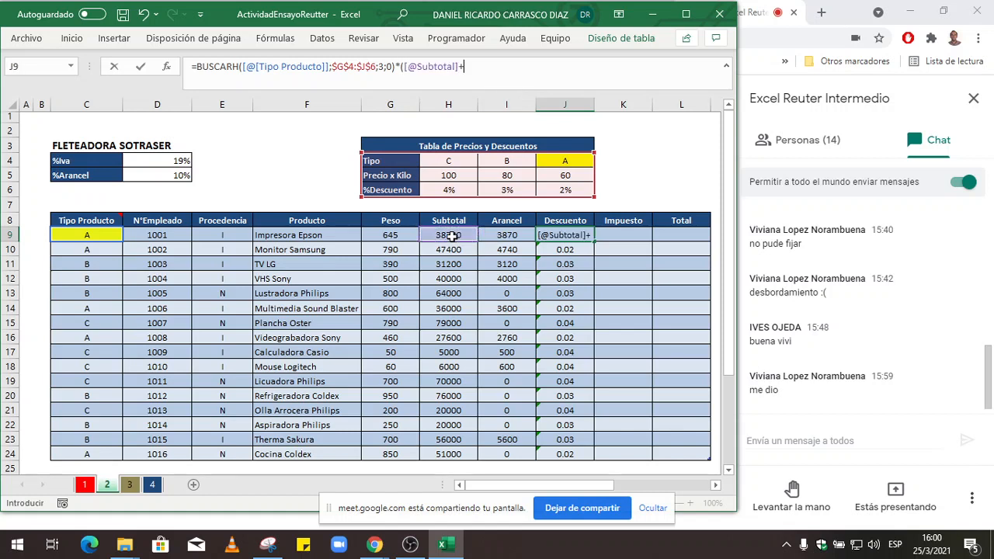
pyautogui.click(505, 238)
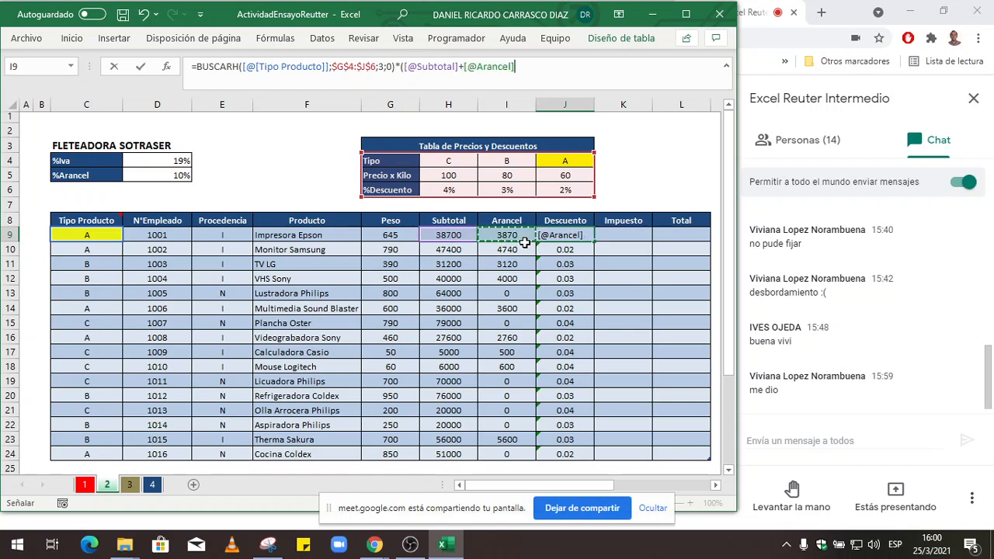
pyautogui.write(')')
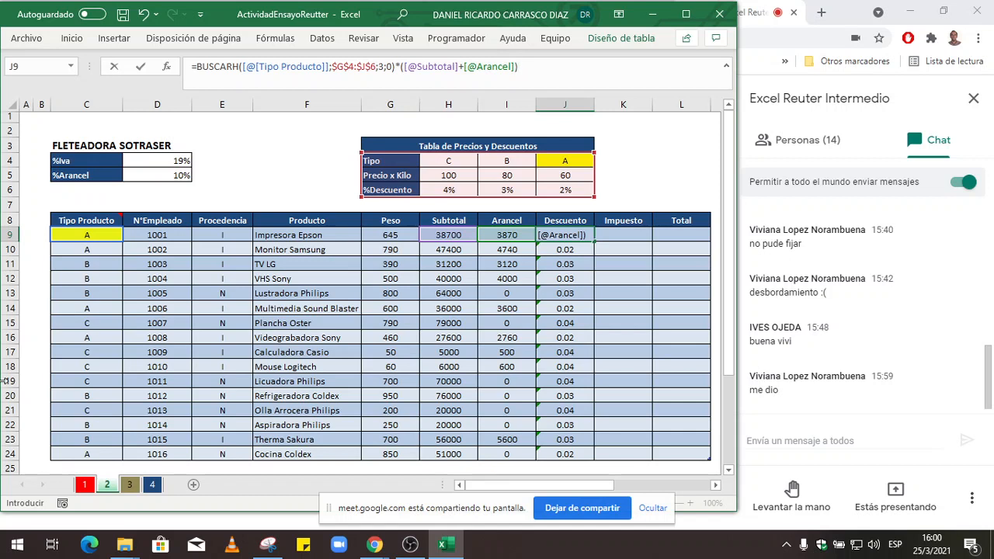
pyautogui.press('Return')
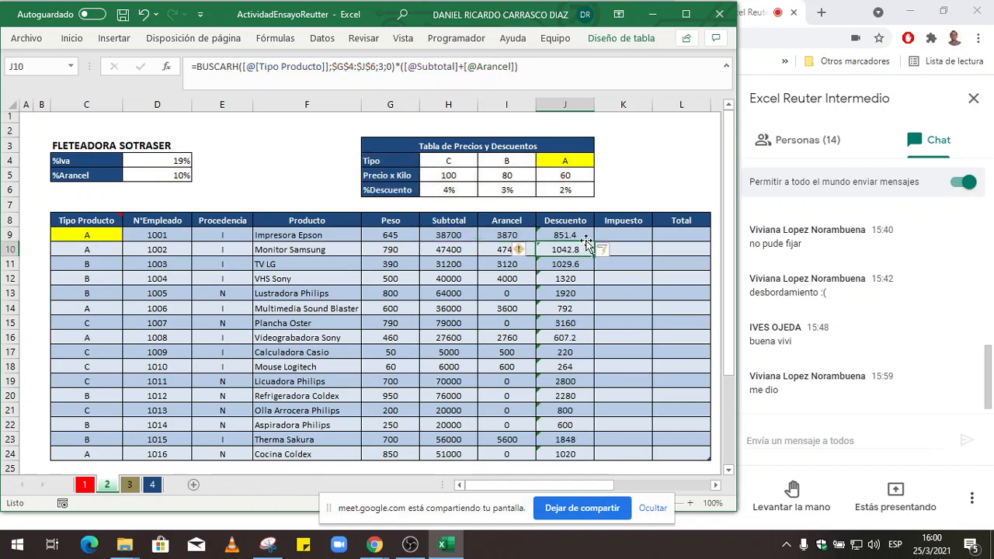
# Dismiss the formula error markers on the Descuento cells J9:J24
pyautogui.moveTo(577, 233); pyautogui.dragTo(574, 459)
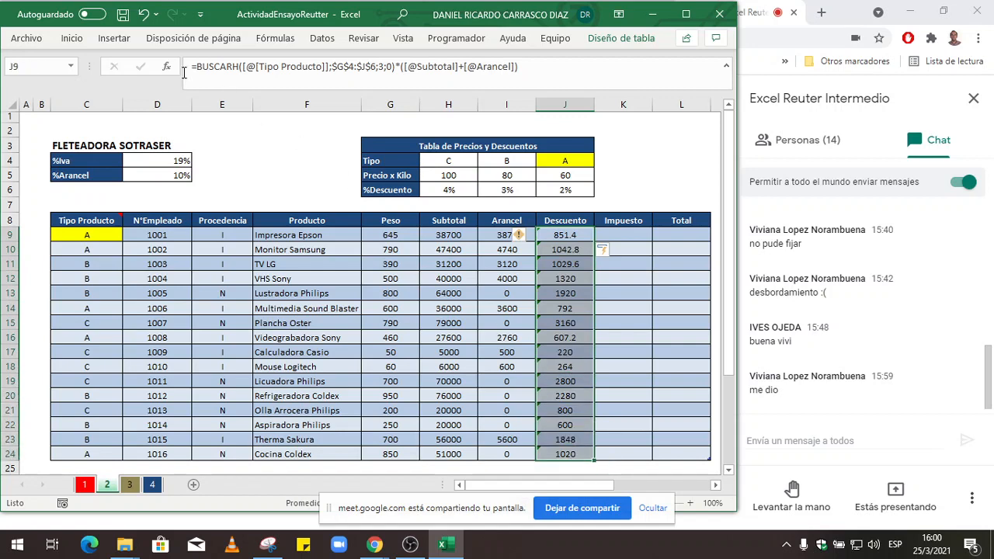
pyautogui.click(72, 38)
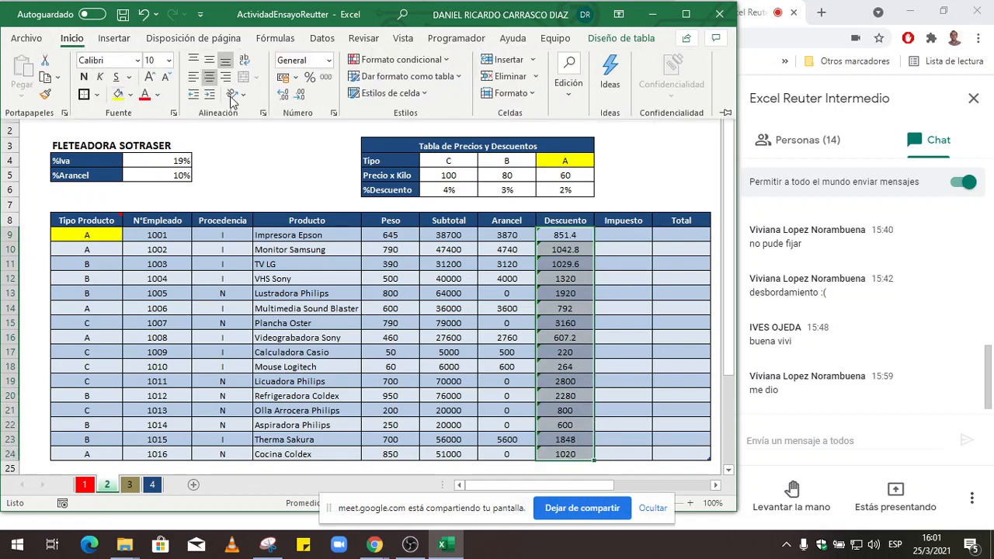
pyautogui.click(538, 234)
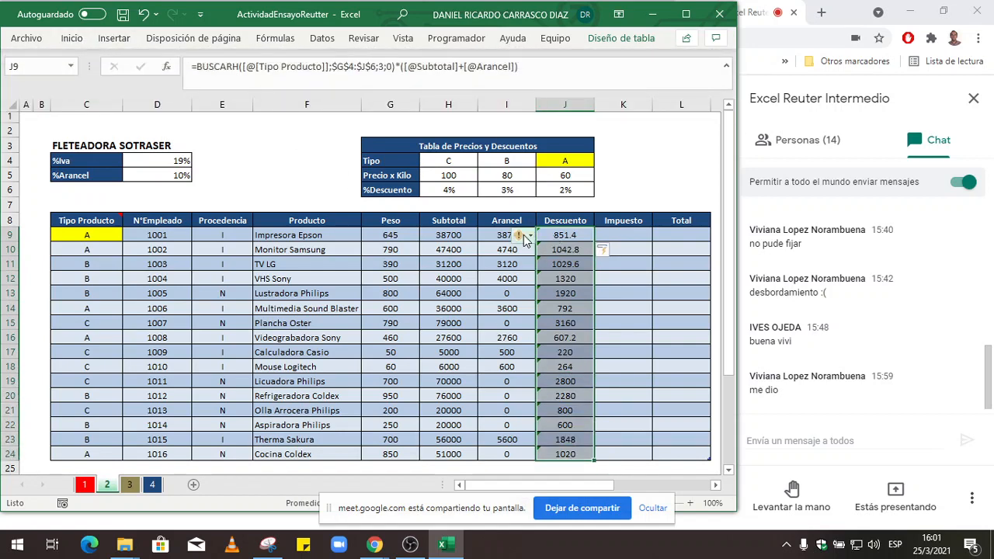
pyautogui.click(524, 234)
pyautogui.click(575, 288)
pyautogui.scroll(-4, 638, 290)
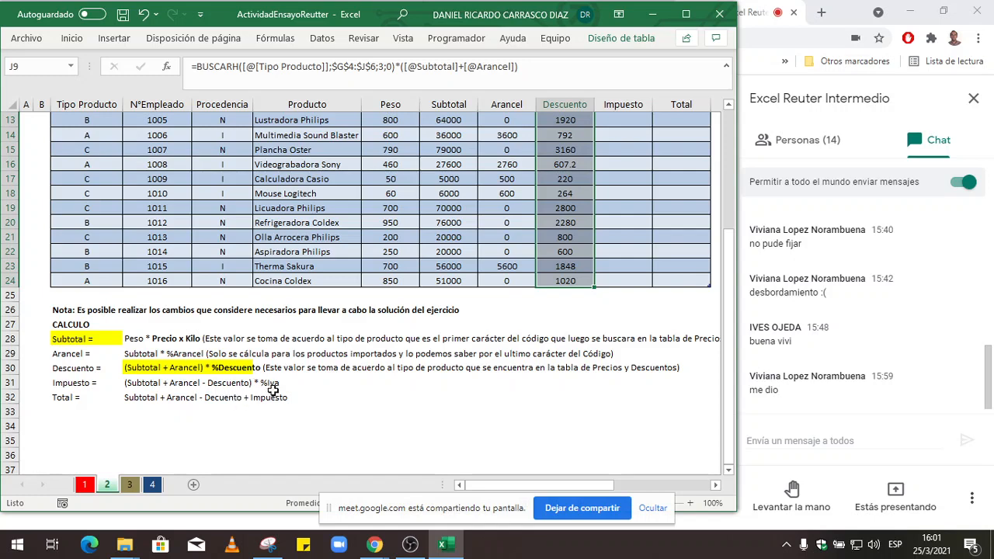
pyautogui.moveTo(544, 485); pyautogui.dragTo(608, 485)
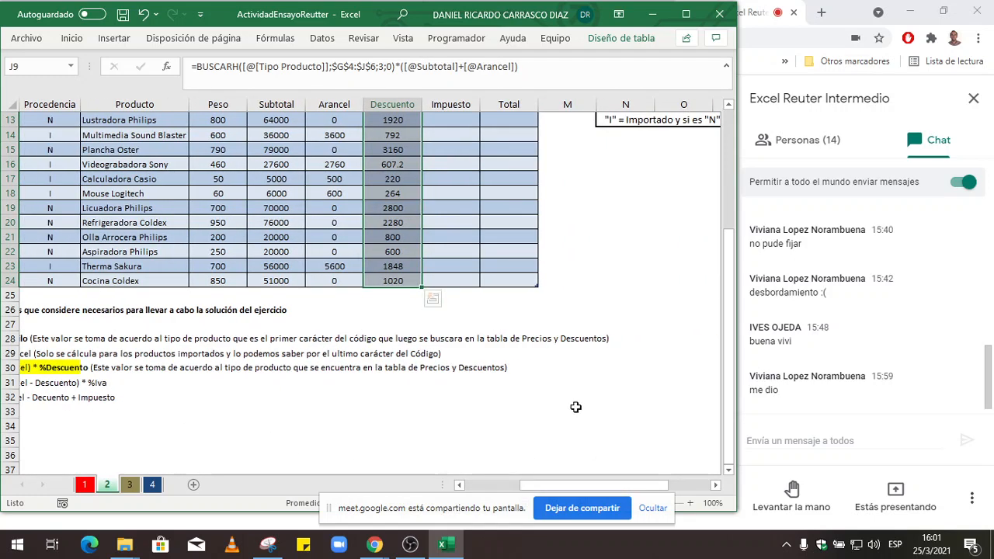
pyautogui.scroll(4, 433, 298)
pyautogui.click(464, 237)
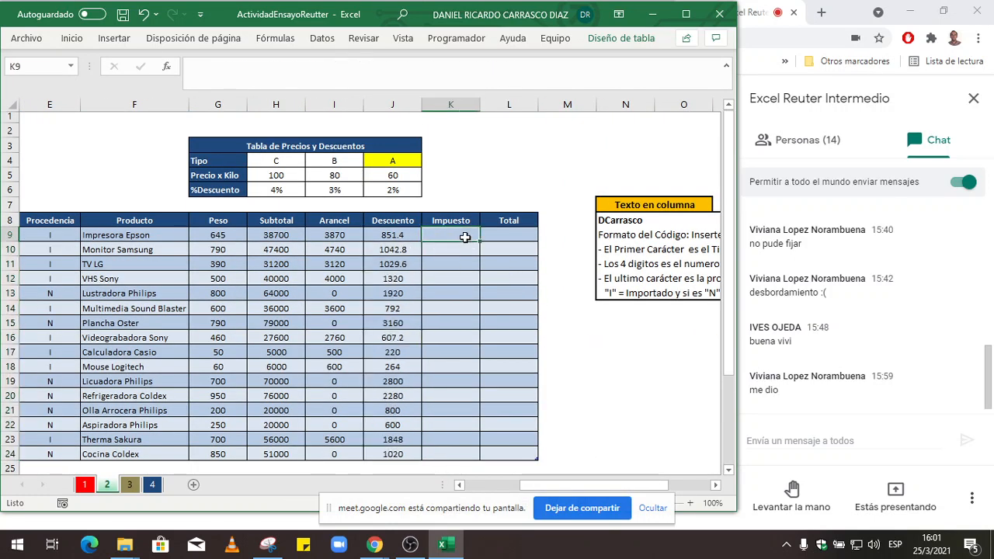
pyautogui.write('=')
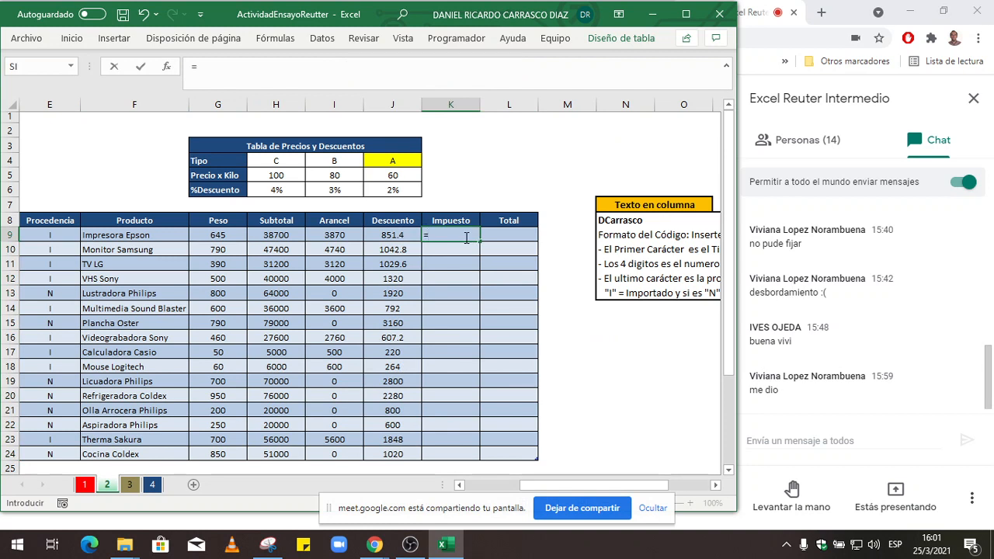
pyautogui.write('(')
pyautogui.click(280, 234)
pyautogui.write('+')
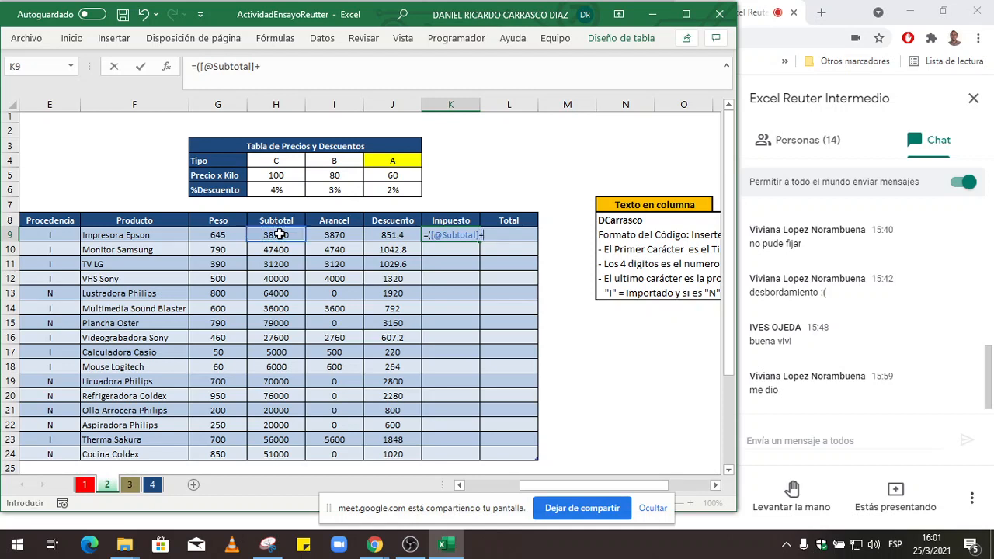
pyautogui.click(334, 237)
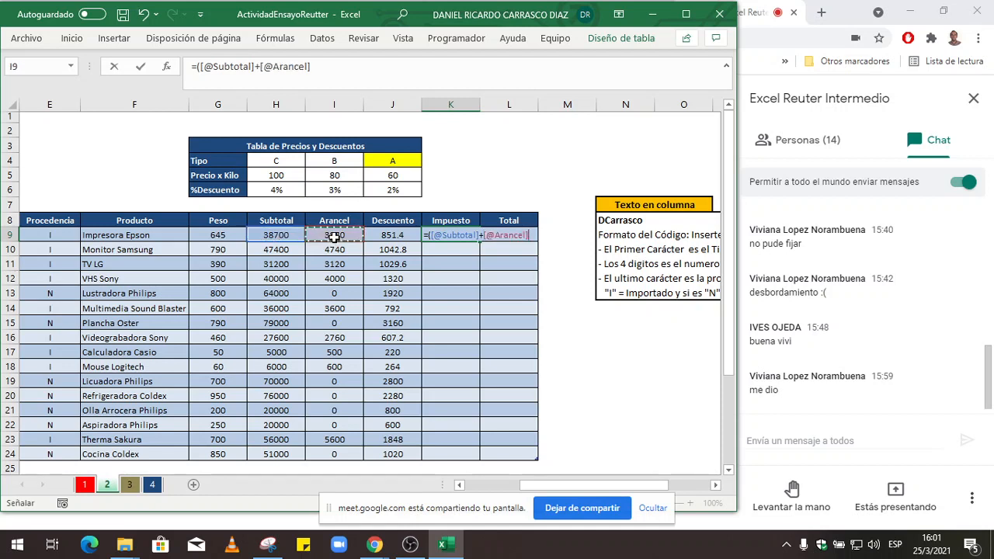
pyautogui.write('-')
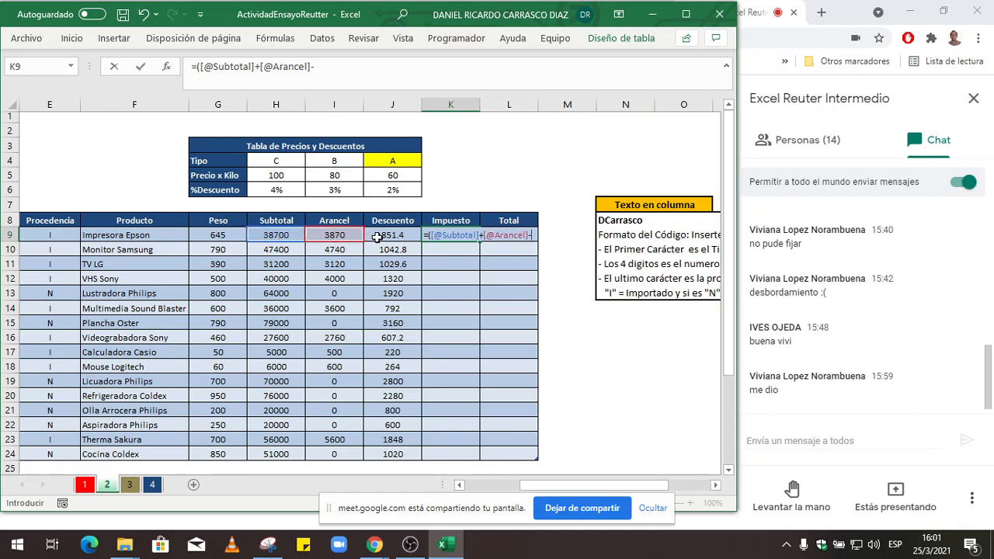
pyautogui.click(381, 237)
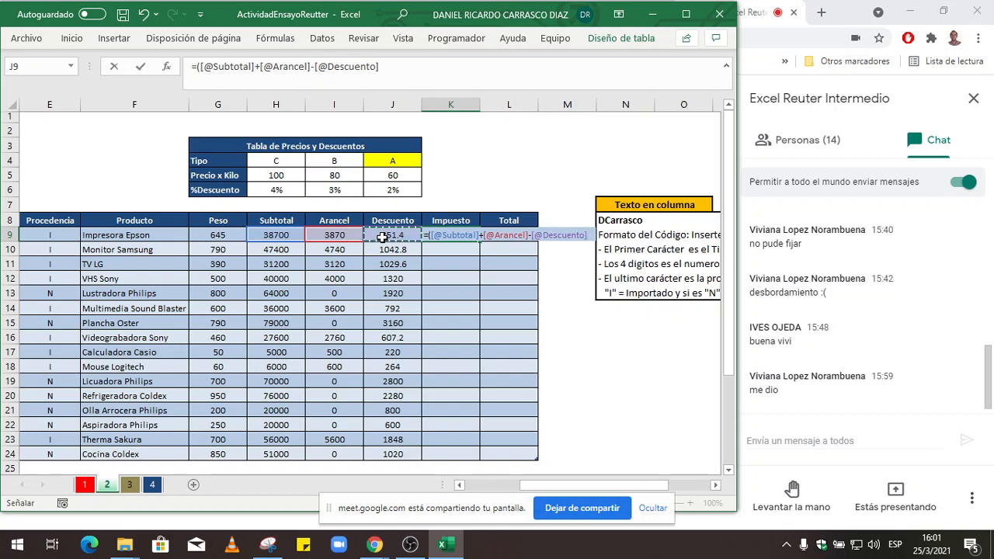
pyautogui.write(')*')
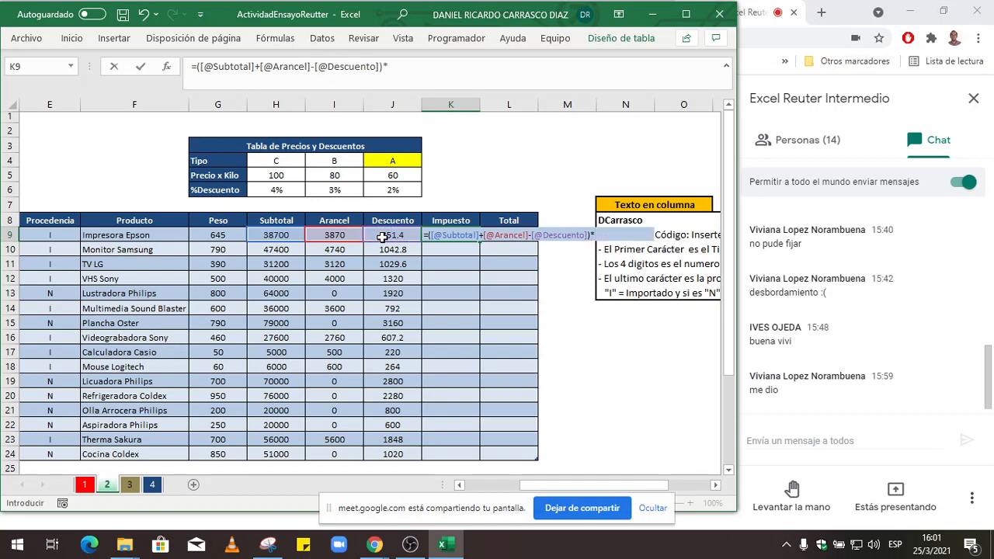
# Complete the Impuesto formula in K9 with the %Iva cell as absolute reference $D$4
pyautogui.moveTo(543, 485); pyautogui.dragTo(488, 485)
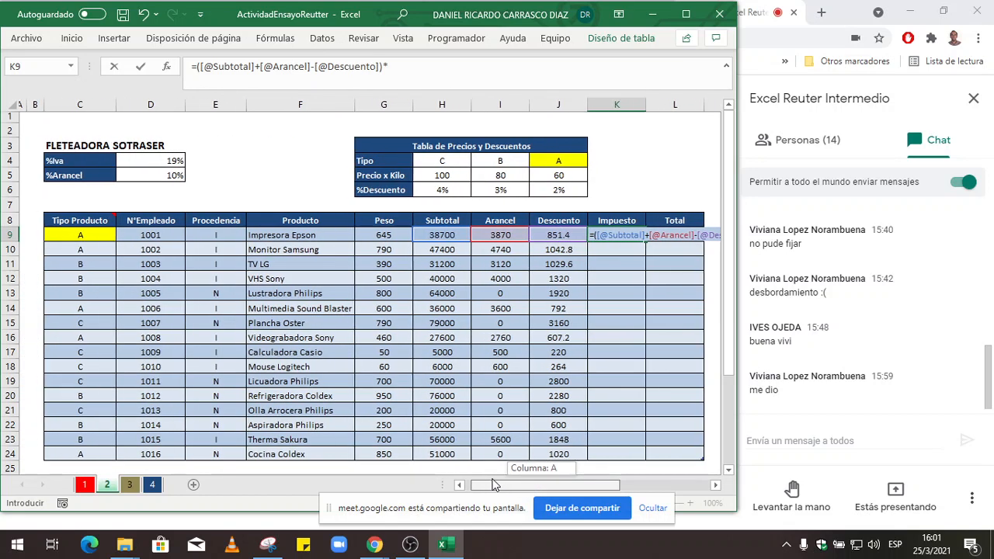
pyautogui.click(186, 160)
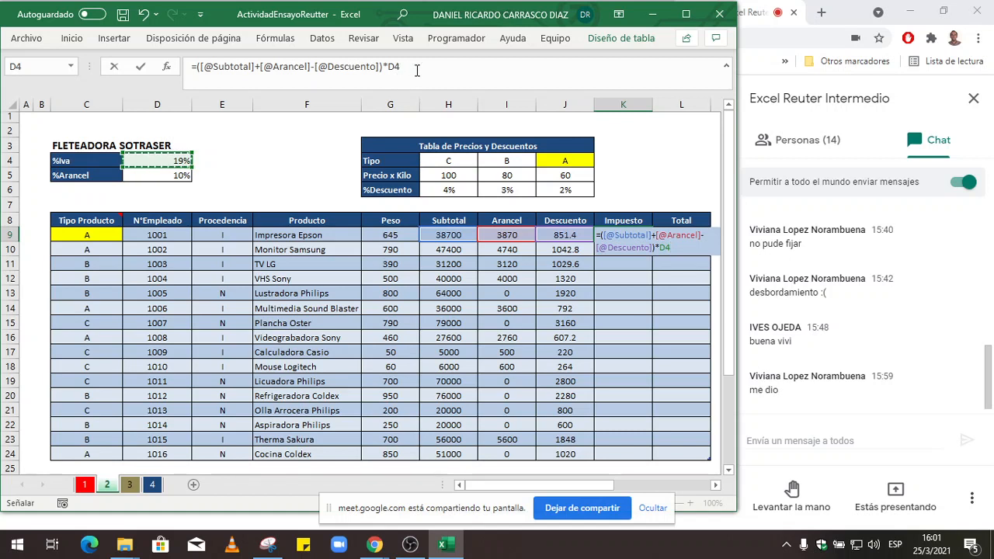
pyautogui.press('F4')
pyautogui.scroll(-4, 557, 353)
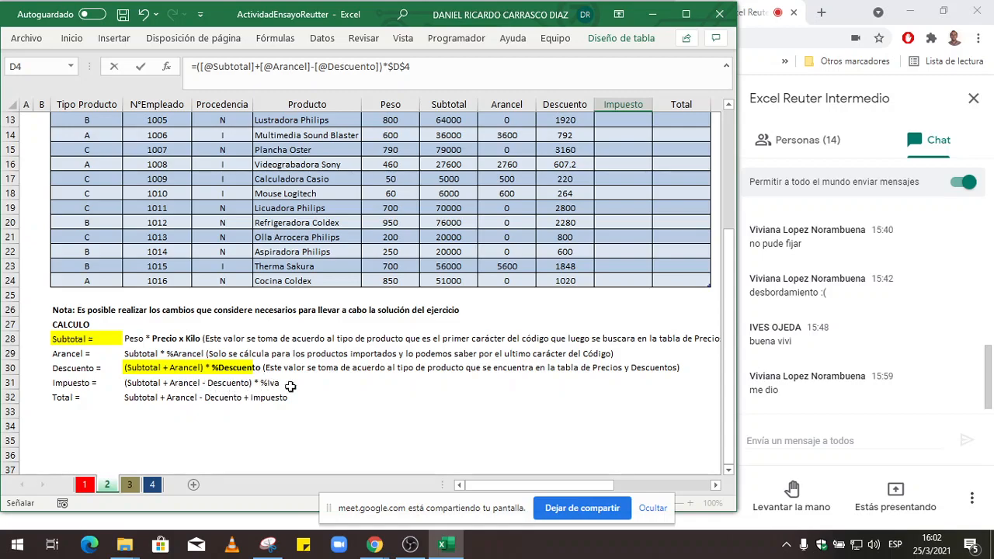
pyautogui.moveTo(730, 271); pyautogui.dragTo(729, 198)
pyautogui.moveTo(498, 484); pyautogui.dragTo(581, 475)
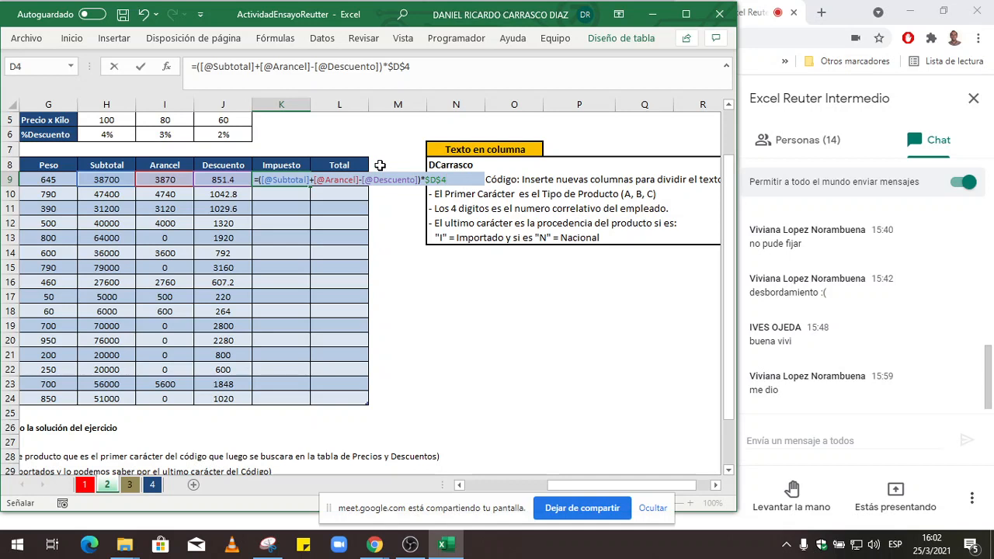
pyautogui.press('Return')
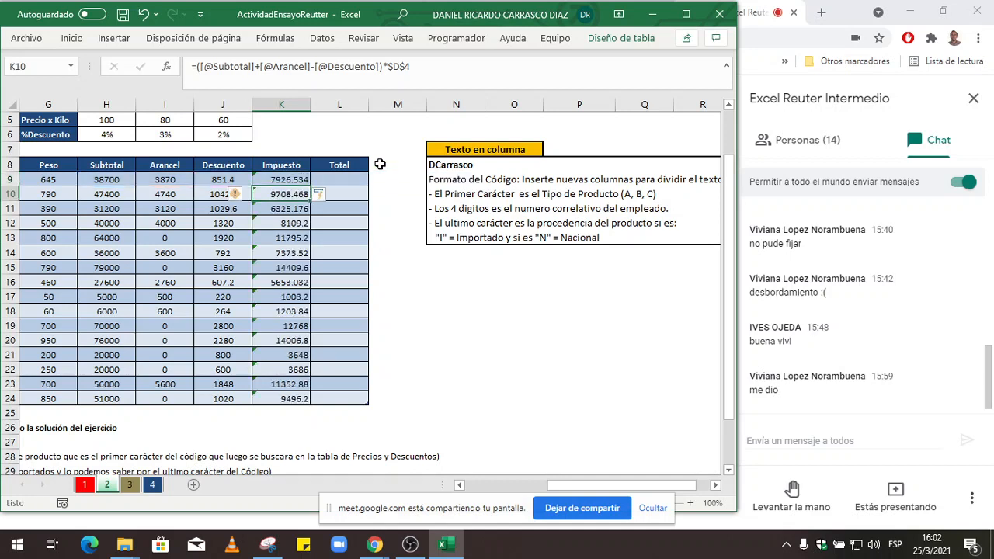
# Dismiss the formula error markers on the Impuesto cells K9:K24
pyautogui.moveTo(299, 177); pyautogui.dragTo(304, 398)
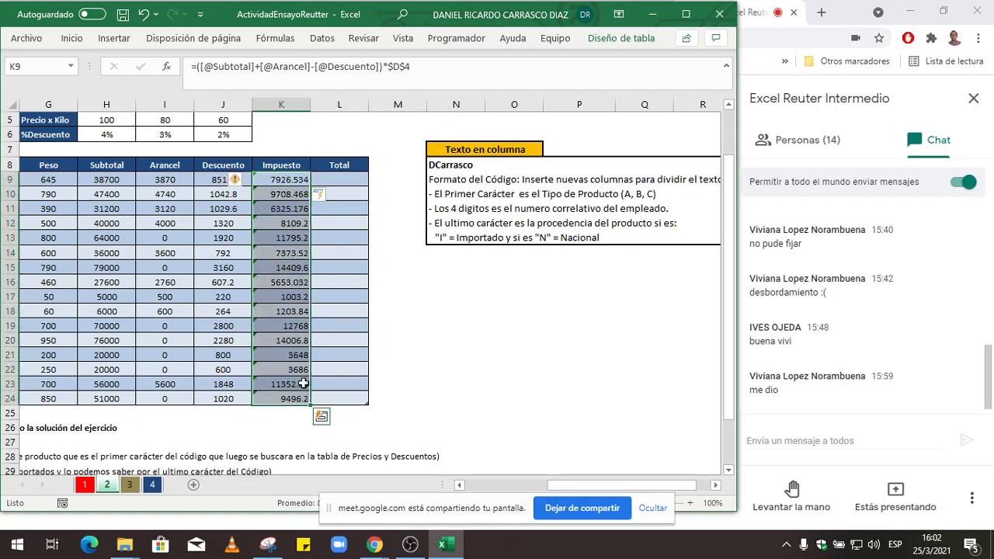
pyautogui.click(237, 179)
pyautogui.click(268, 257)
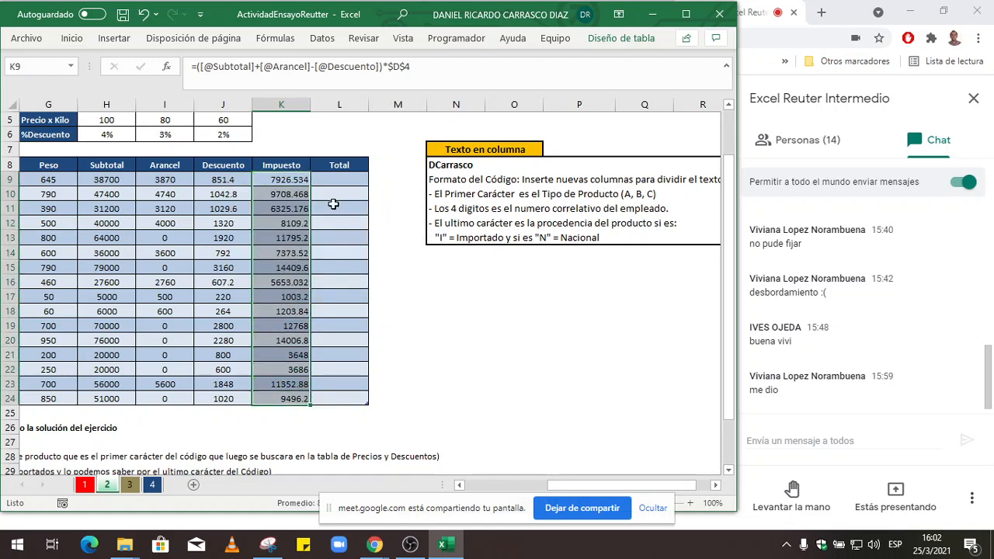
# Correct the misspelled "Decuento" to "Descuento" in the Total note in D32
pyautogui.moveTo(561, 486); pyautogui.dragTo(495, 487)
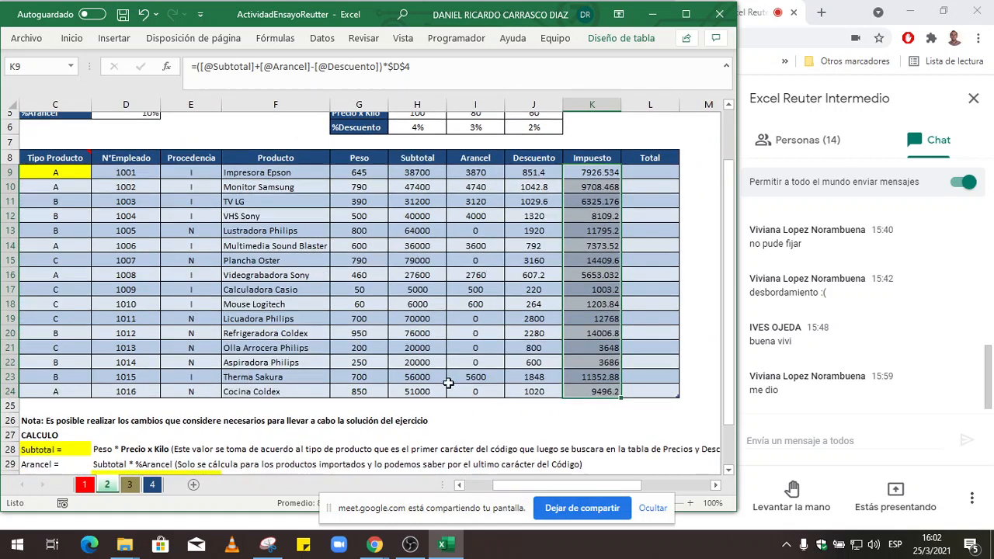
pyautogui.scroll(-3, 310, 377)
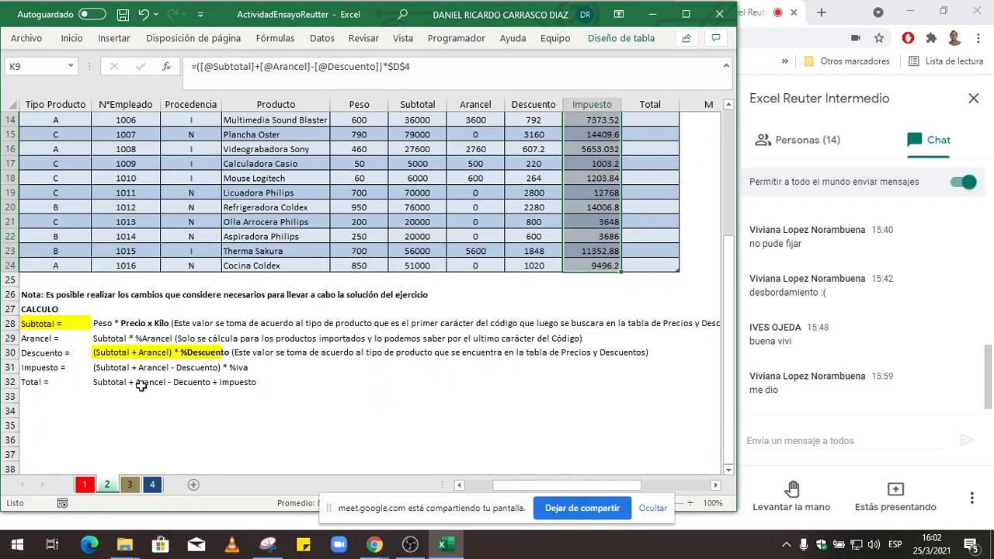
pyautogui.click(184, 382)
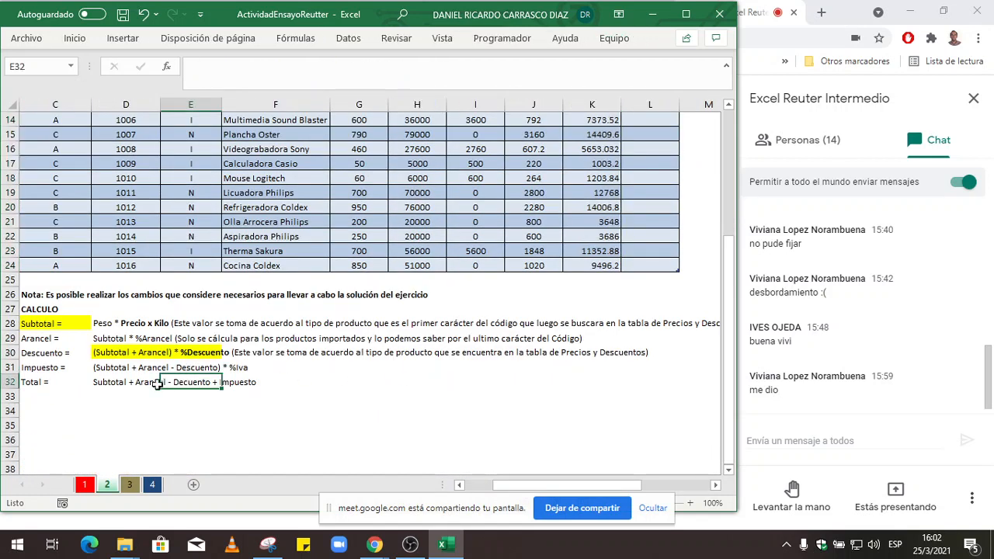
pyautogui.click(122, 382)
pyautogui.click(289, 67)
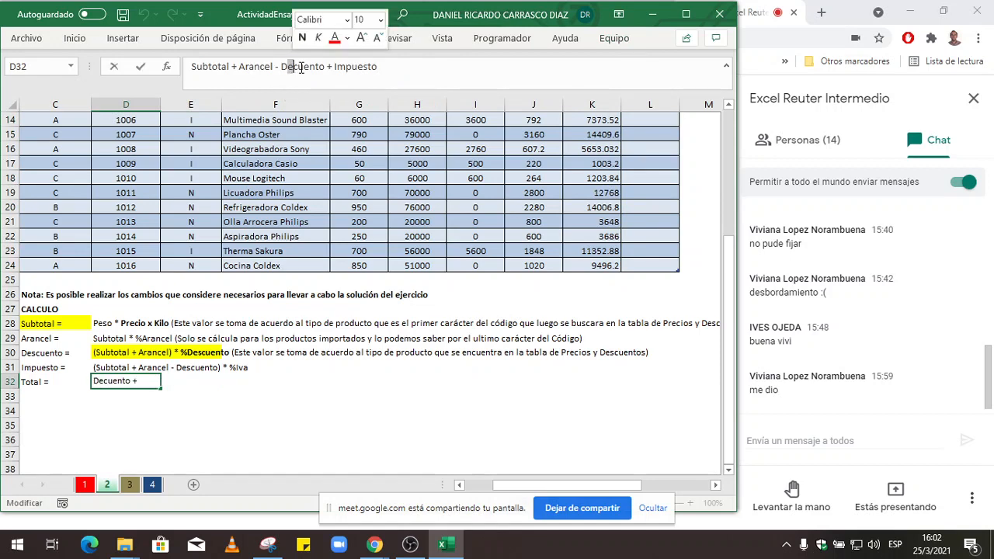
pyautogui.write('s')
pyautogui.press('Return')
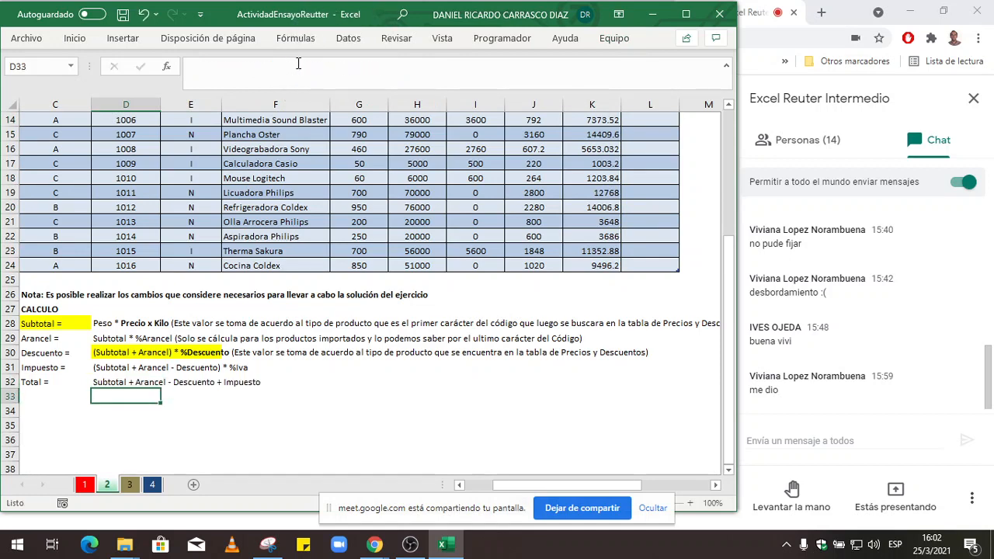
pyautogui.scroll(2, 606, 390)
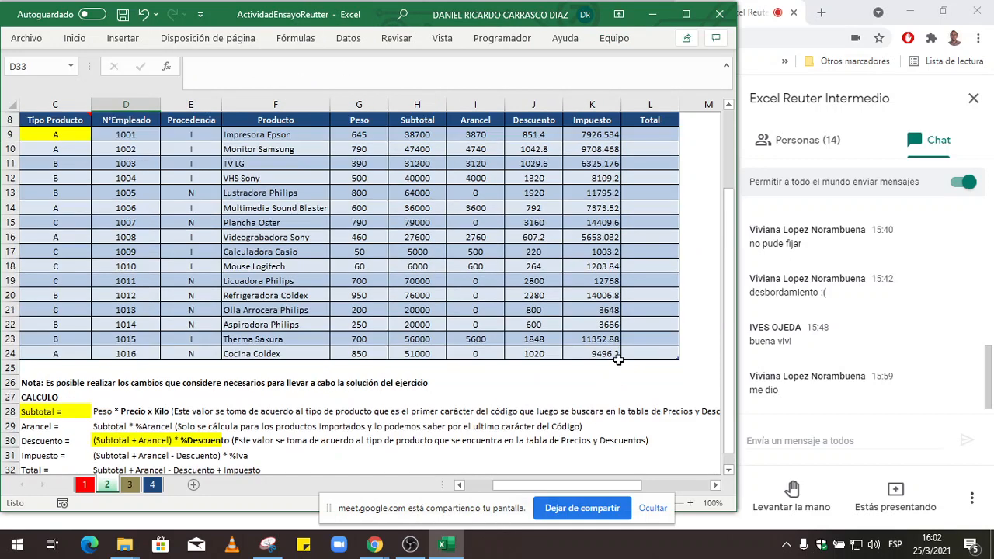
pyautogui.click(655, 137)
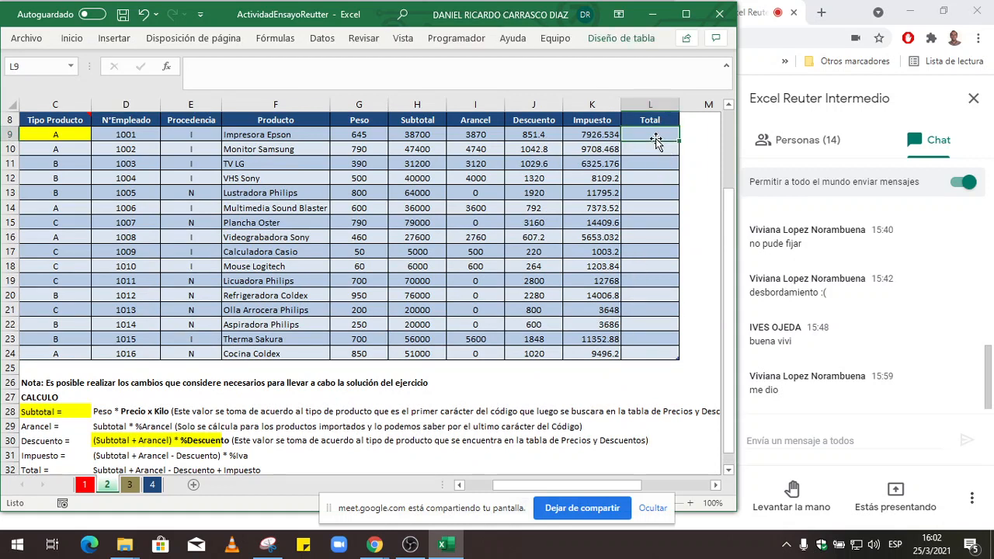
pyautogui.write('=')
pyautogui.press('Left')
pyautogui.press('Left')
pyautogui.press('Left')
pyautogui.press('Left')
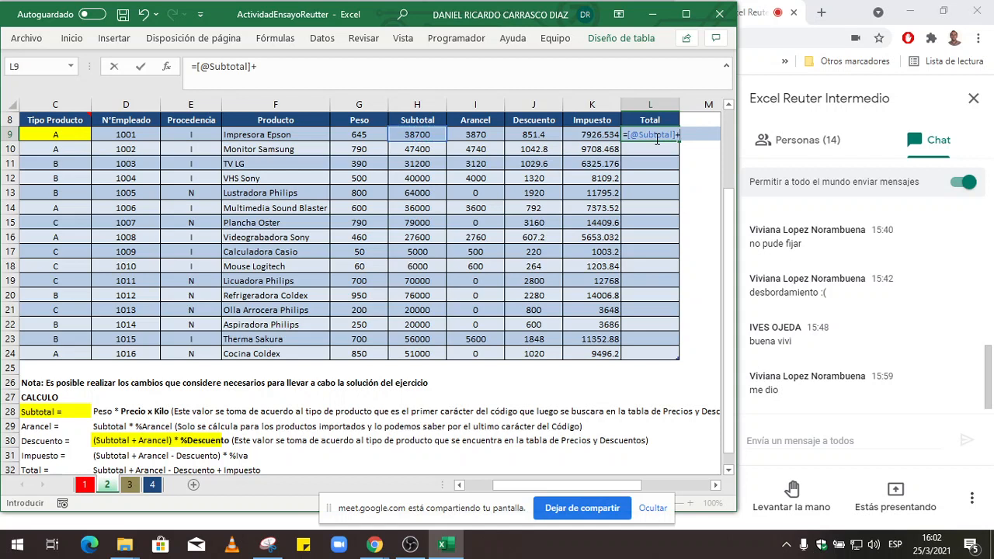
pyautogui.write('+')
pyautogui.press('Left')
pyautogui.press('Left')
pyautogui.press('Left')
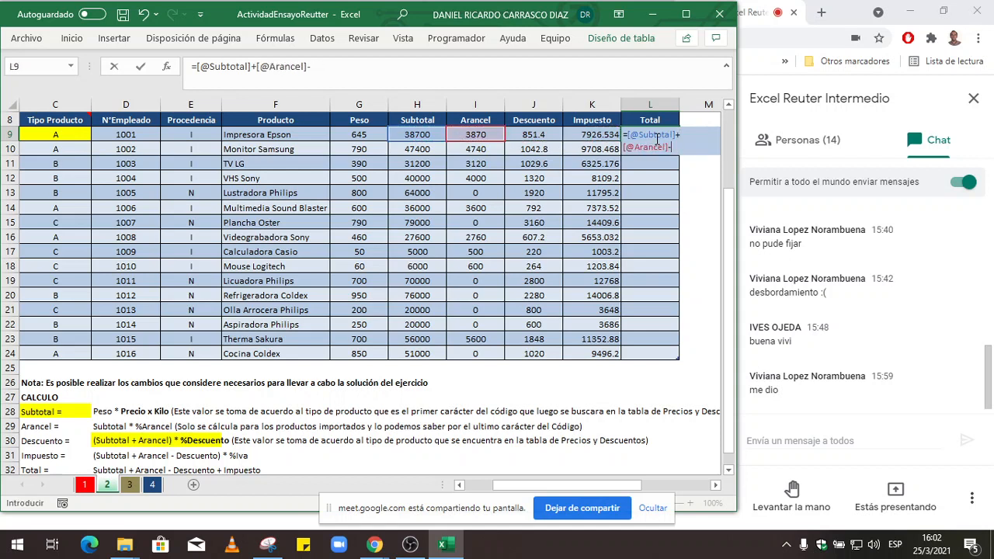
pyautogui.write('-')
pyautogui.press('Left')
pyautogui.press('Left')
pyautogui.write('+')
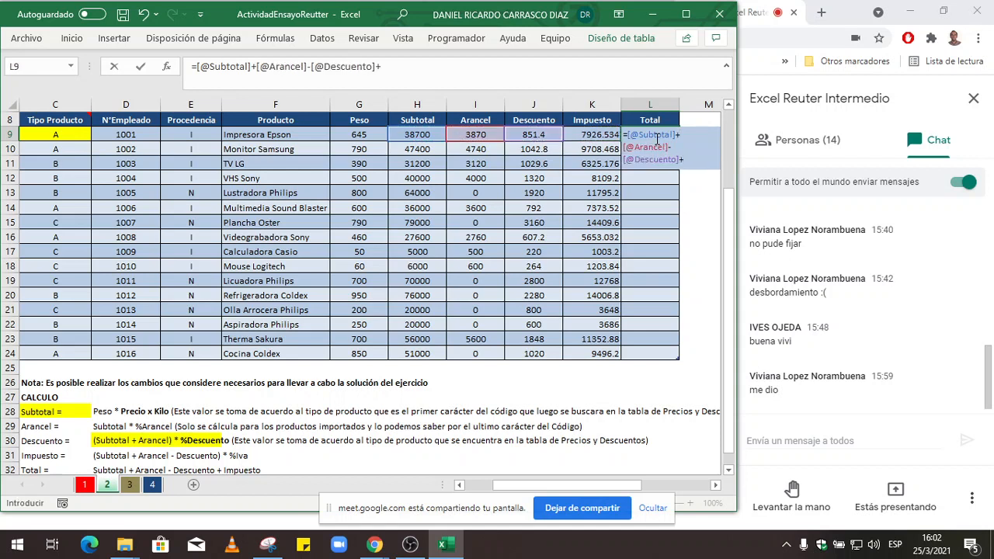
pyautogui.press('Left')
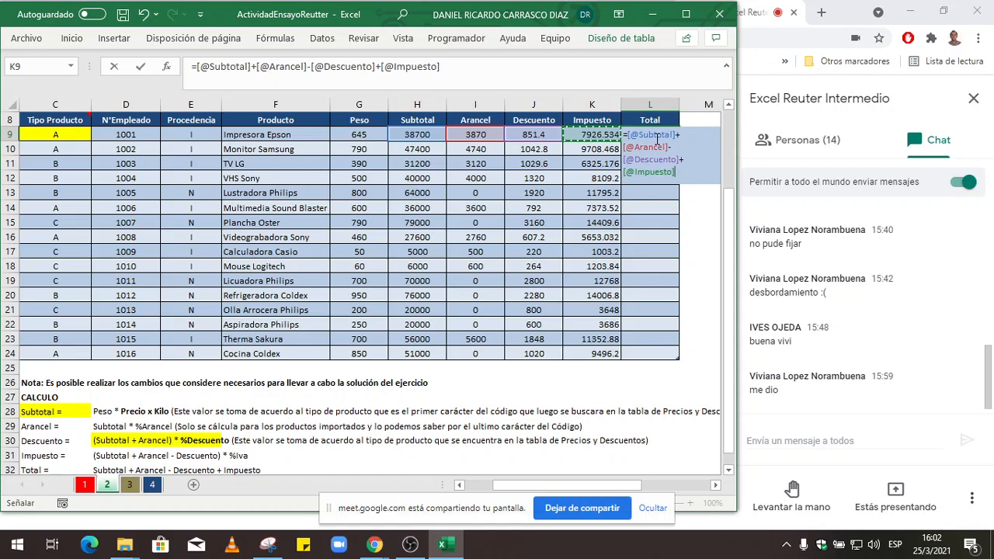
pyautogui.press('Return')
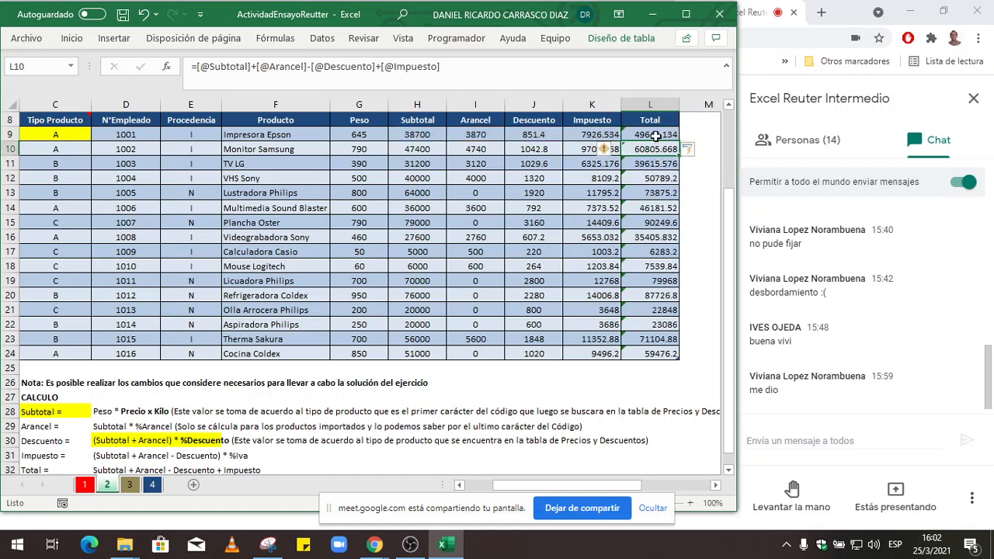
# Dismiss the formula error markers on the Total cells L9:L24
pyautogui.moveTo(657, 136); pyautogui.dragTo(669, 353)
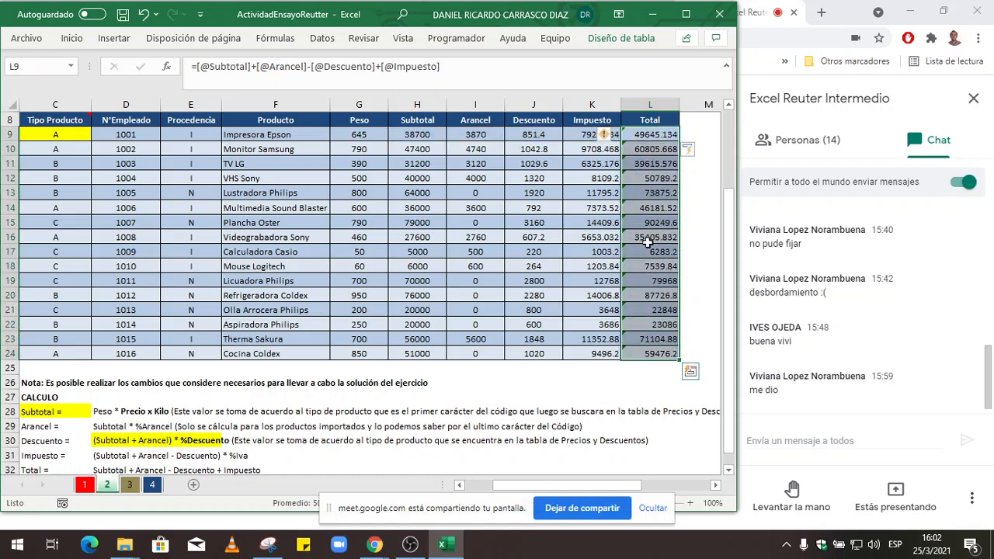
pyautogui.click(605, 135)
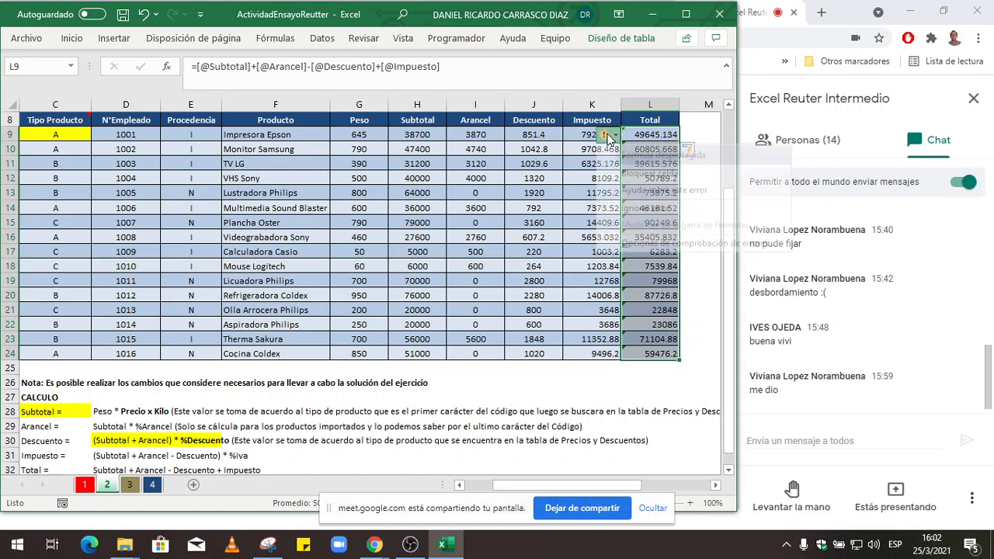
pyautogui.click(639, 207)
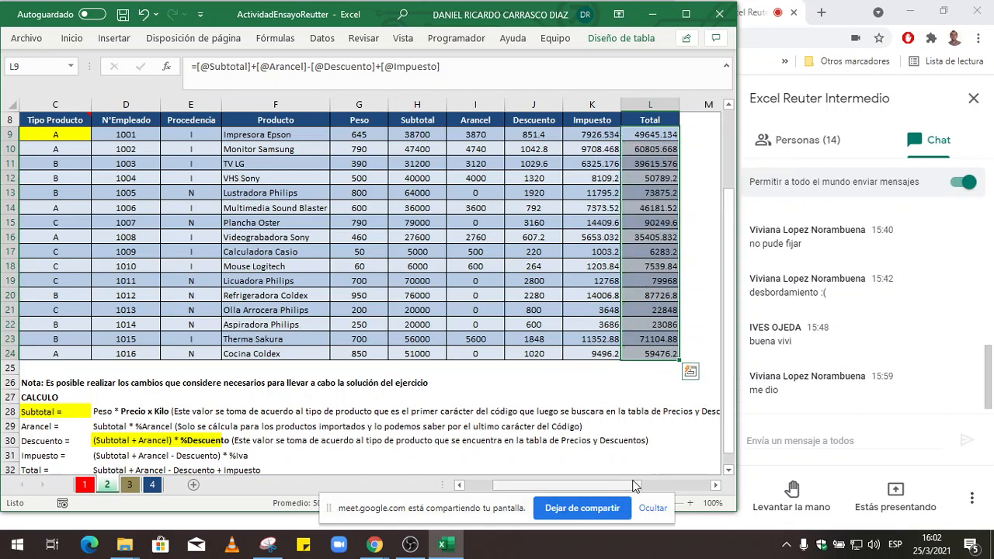
# Narrow the N°Empleado and Procedencia columns of the product table
pyautogui.moveTo(629, 488); pyautogui.dragTo(590, 488)
pyautogui.scroll(2, 571, 370)
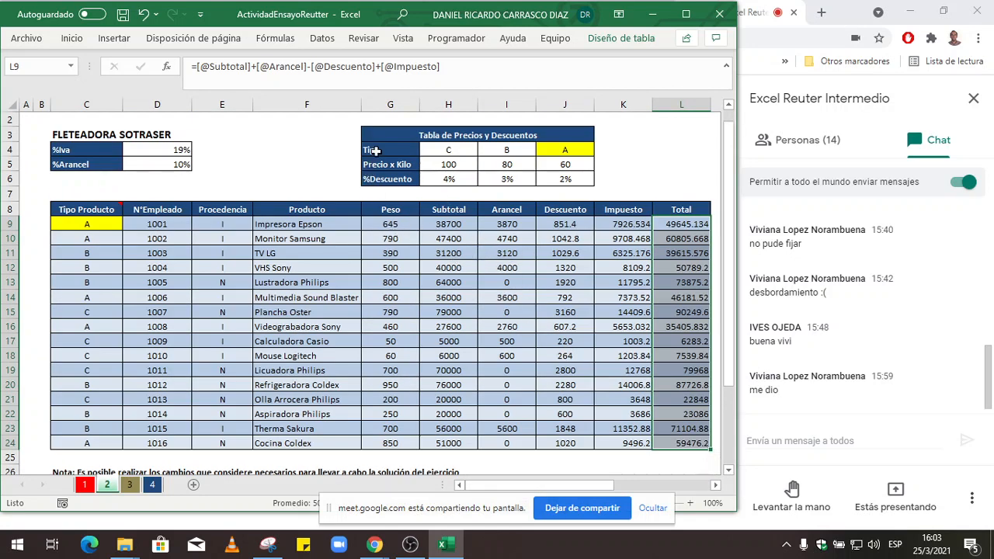
pyautogui.moveTo(252, 105); pyautogui.dragTo(181, 111)
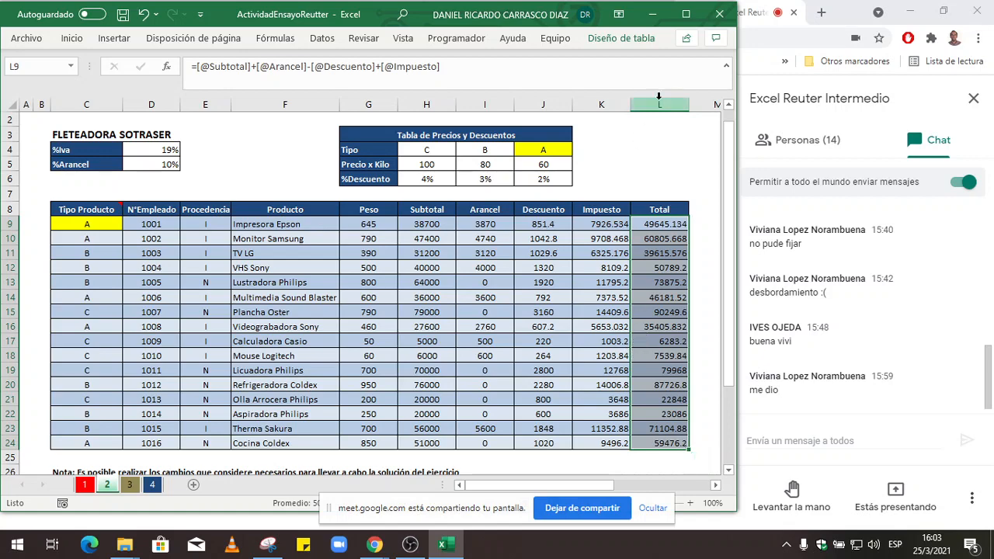
# Save the workbook with the completed sheet 2 calculations
pyautogui.click(687, 25)
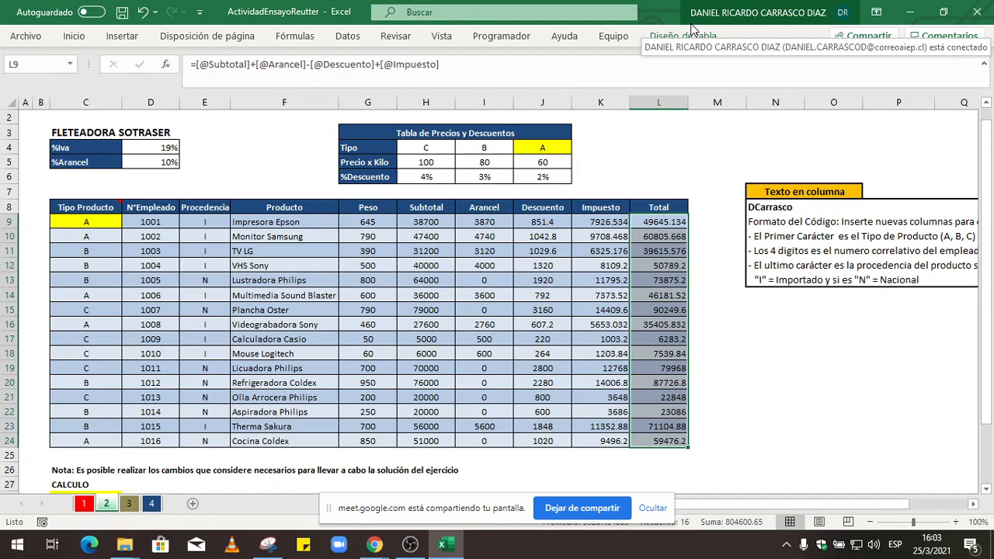
pyautogui.click(943, 11)
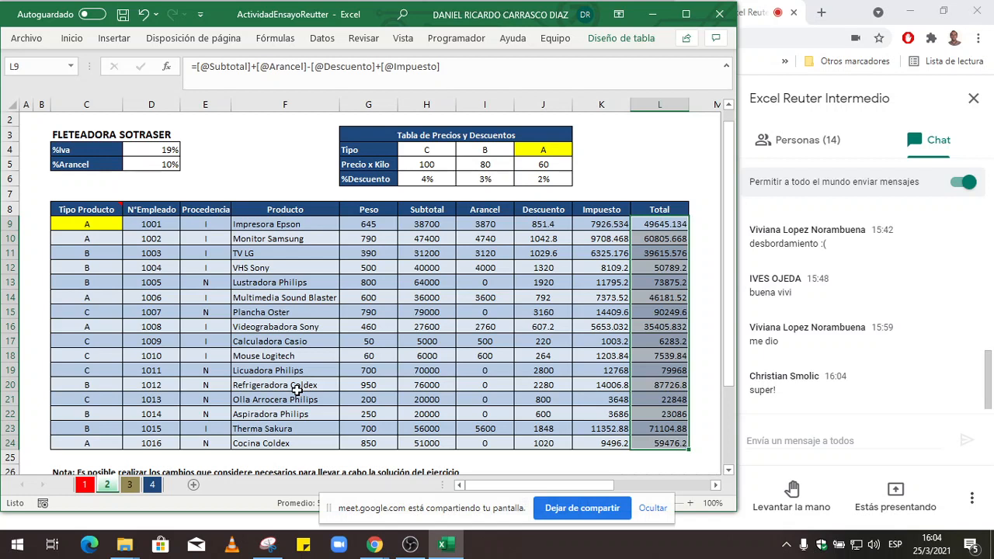
pyautogui.click(122, 14)
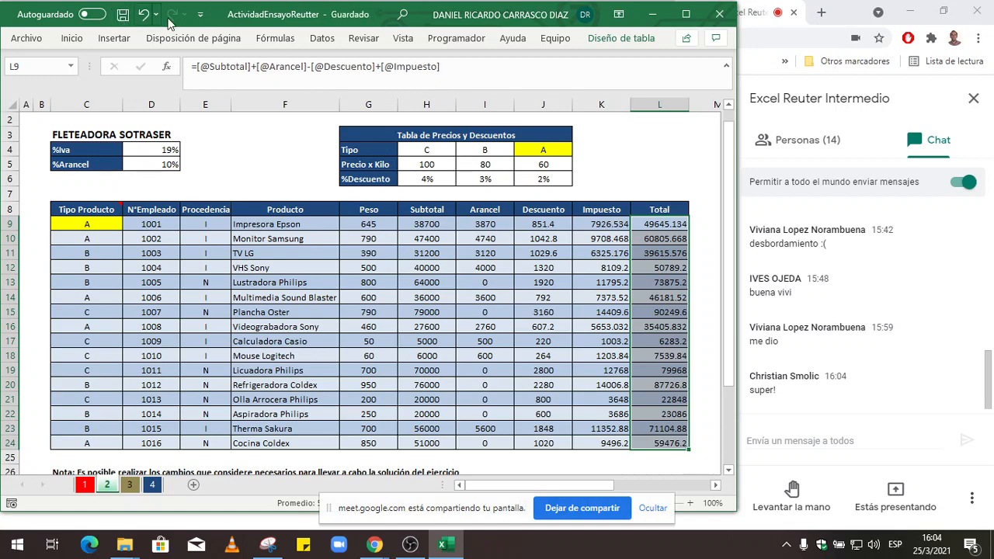
# Maximize the workbook window, go to sheet 3 and narrow the Nombre column D slightly
pyautogui.click(686, 14)
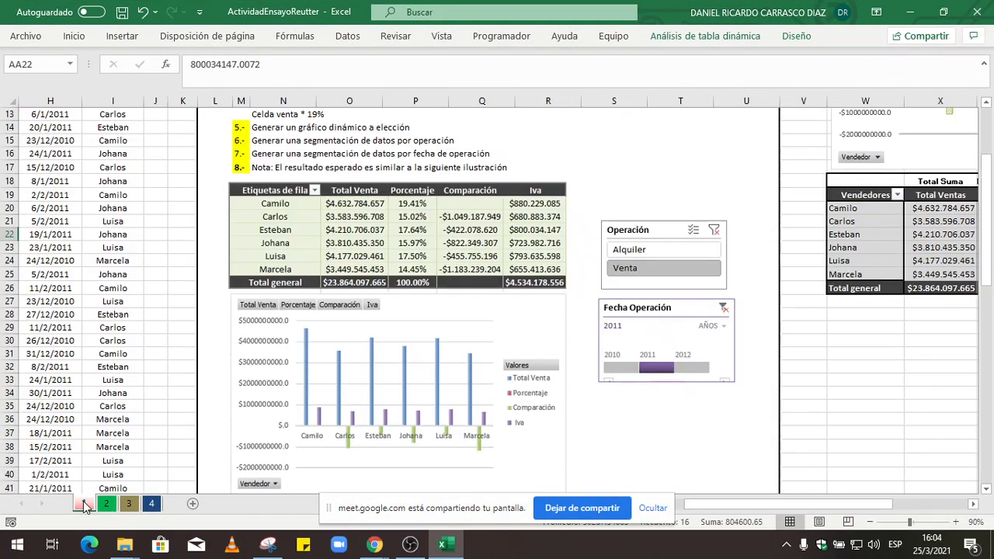
pyautogui.click(86, 503)
pyautogui.click(106, 503)
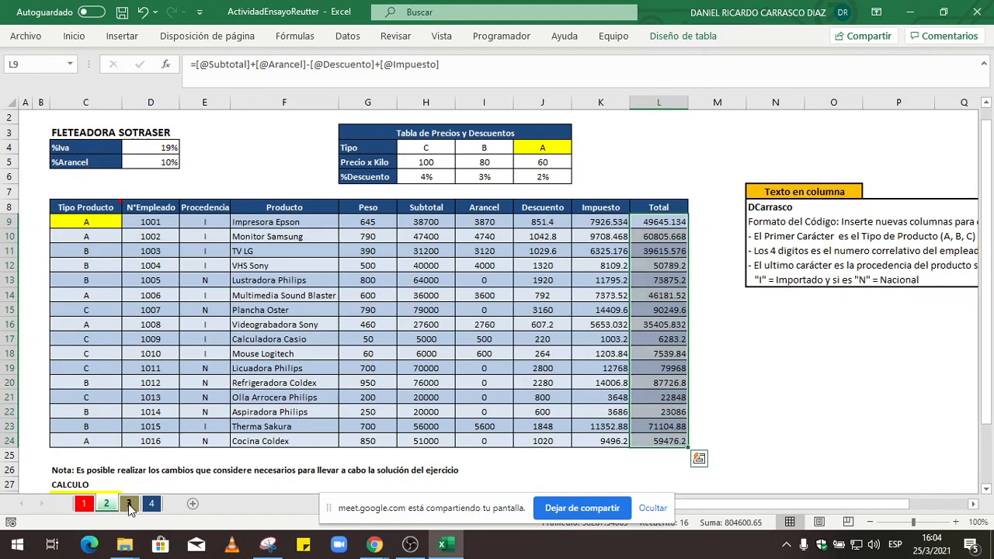
pyautogui.click(129, 505)
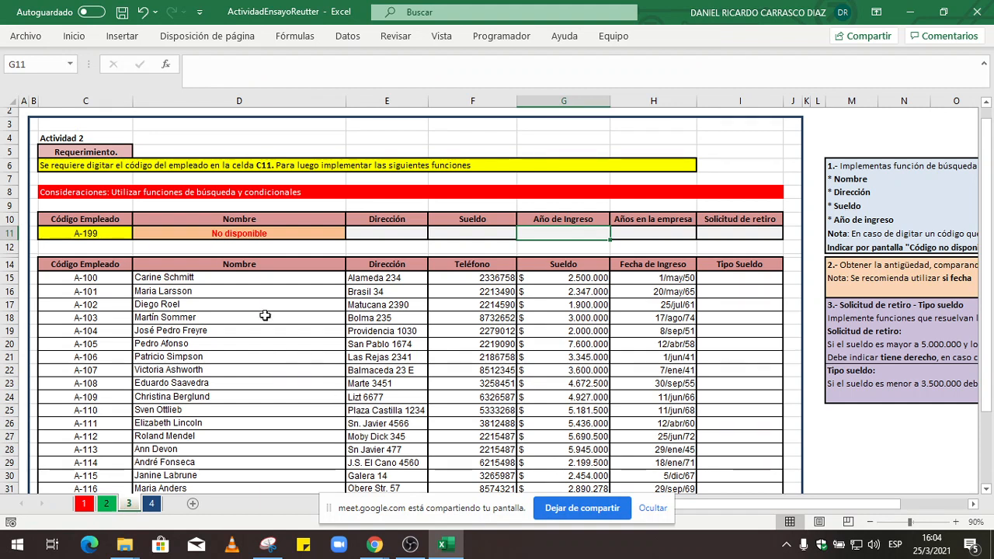
pyautogui.moveTo(348, 102); pyautogui.dragTo(317, 99)
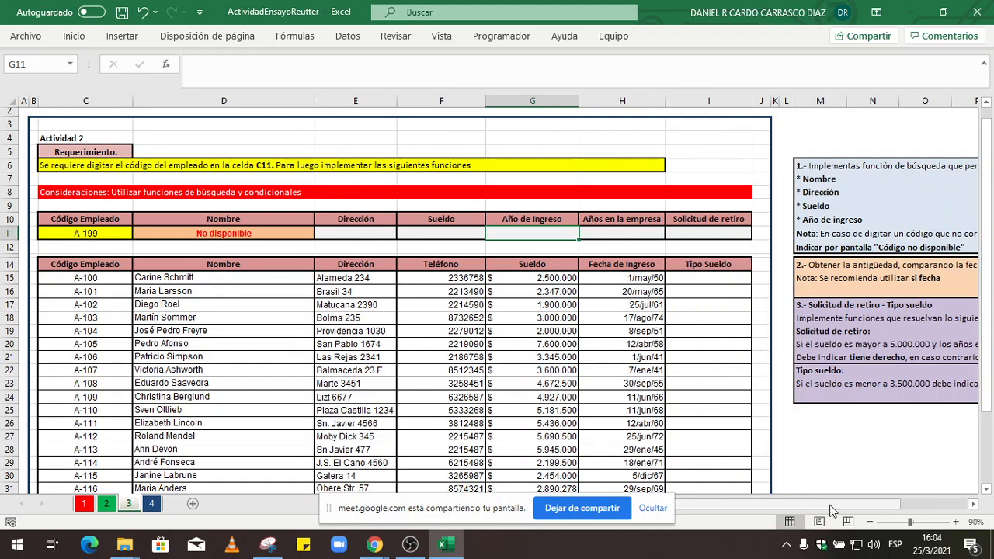
# Correct "Implementas" to "Implementar" in the first instruction note in M6 of sheet 3
pyautogui.moveTo(823, 503); pyautogui.dragTo(837, 503)
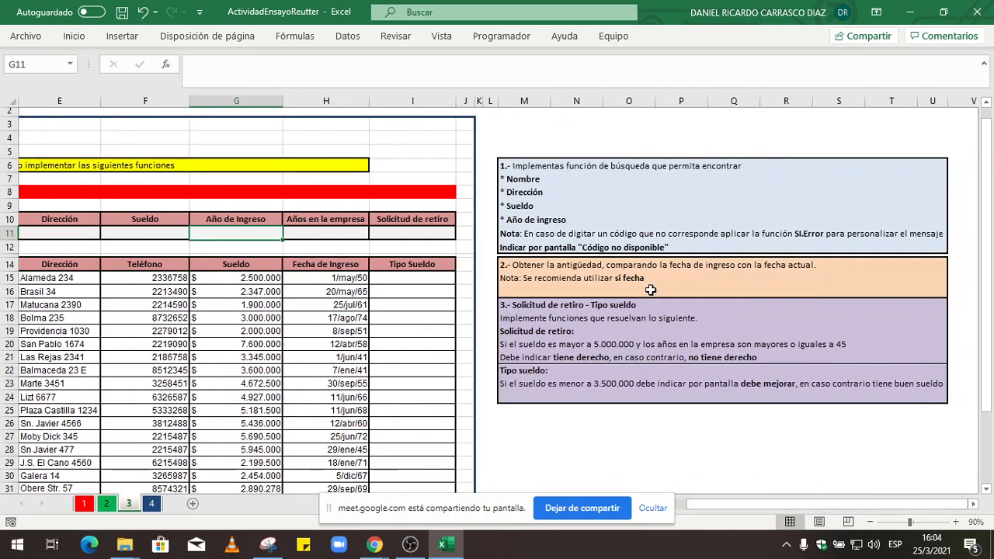
pyautogui.click(535, 167)
pyautogui.click(262, 66)
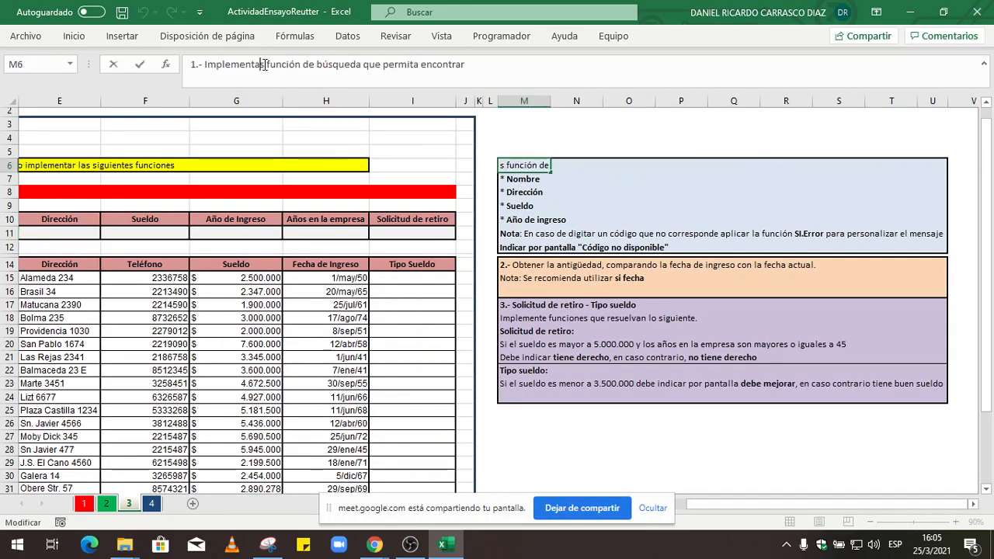
pyautogui.press('BackSpace')
pyautogui.write('5')
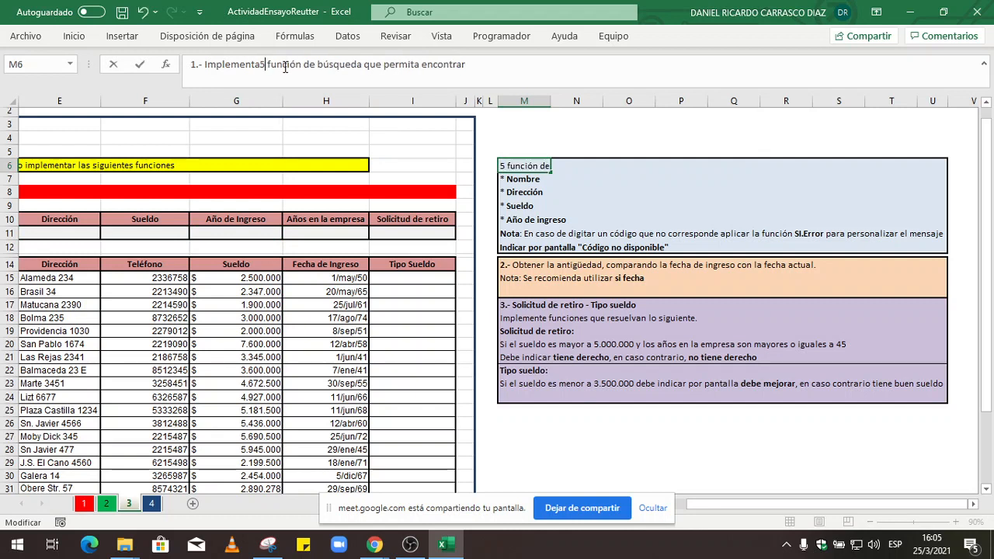
pyautogui.press('BackSpace')
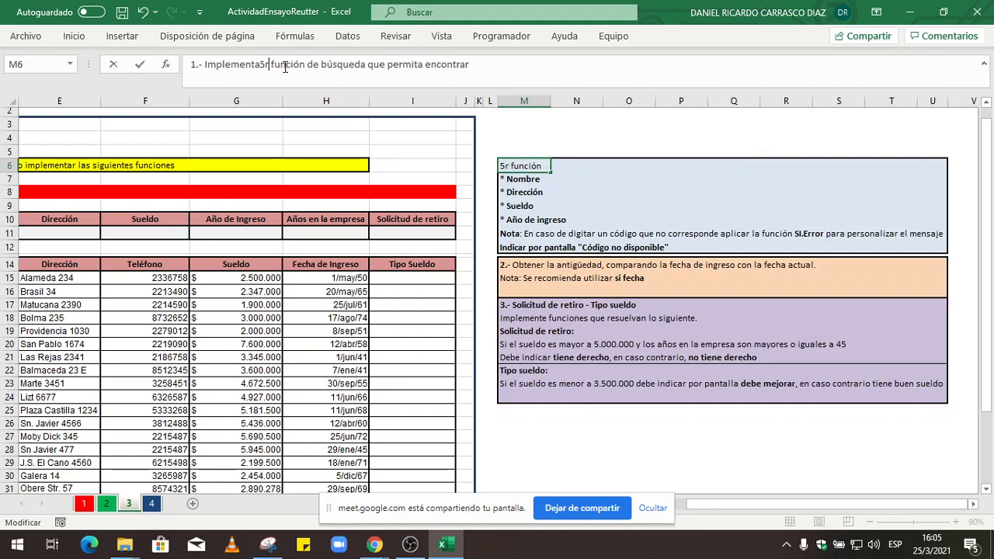
pyautogui.write('r')
pyautogui.press('Return')
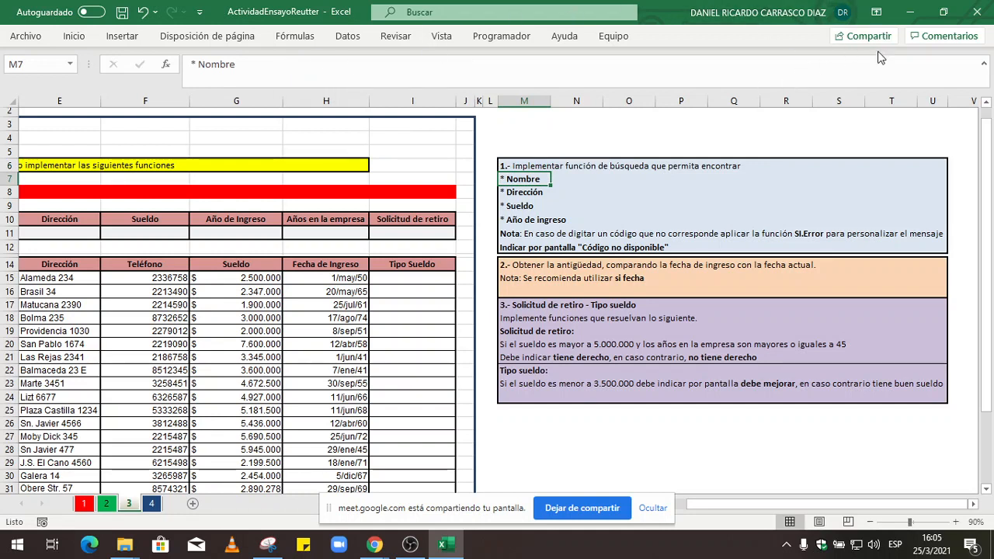
# Review sheet 3's instruction notes and examine the SI.ERROR and BUSCARV formula in the Nombre cell D11
pyautogui.click(943, 12)
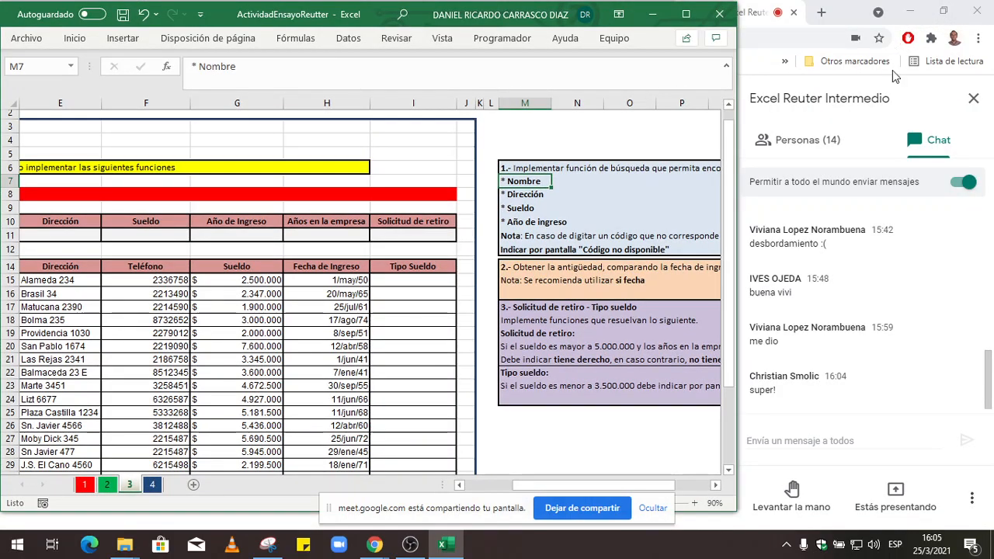
pyautogui.moveTo(662, 486); pyautogui.dragTo(676, 486)
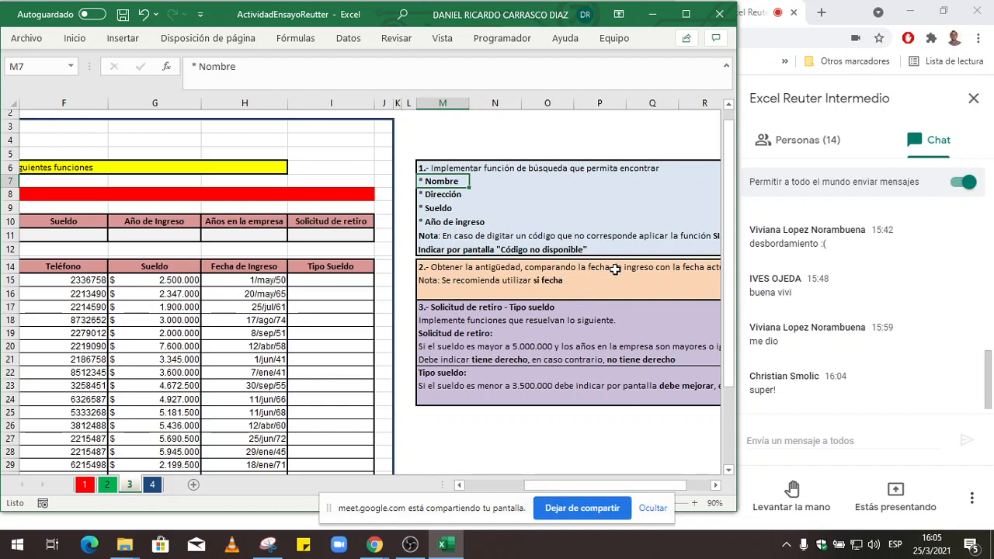
pyautogui.click(687, 14)
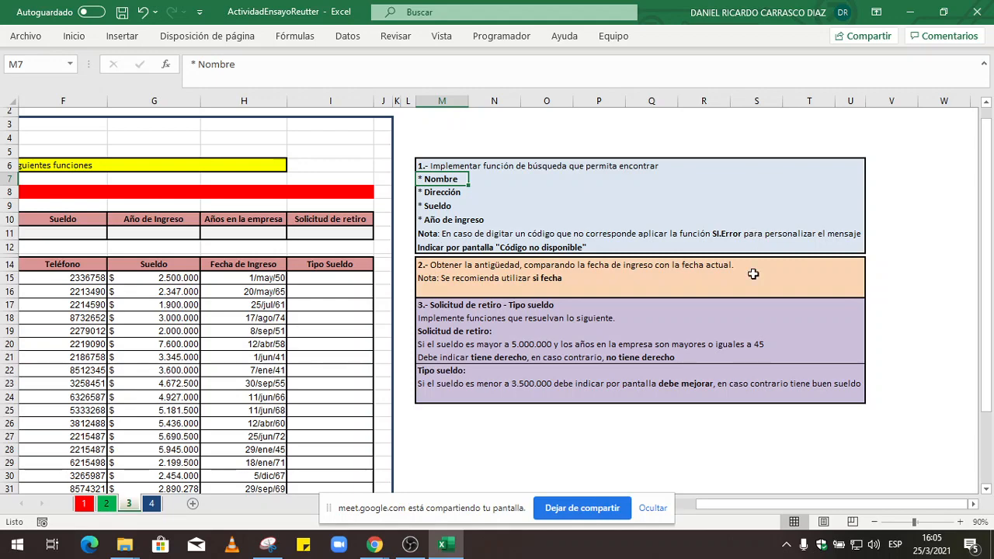
pyautogui.moveTo(787, 506); pyautogui.dragTo(692, 499)
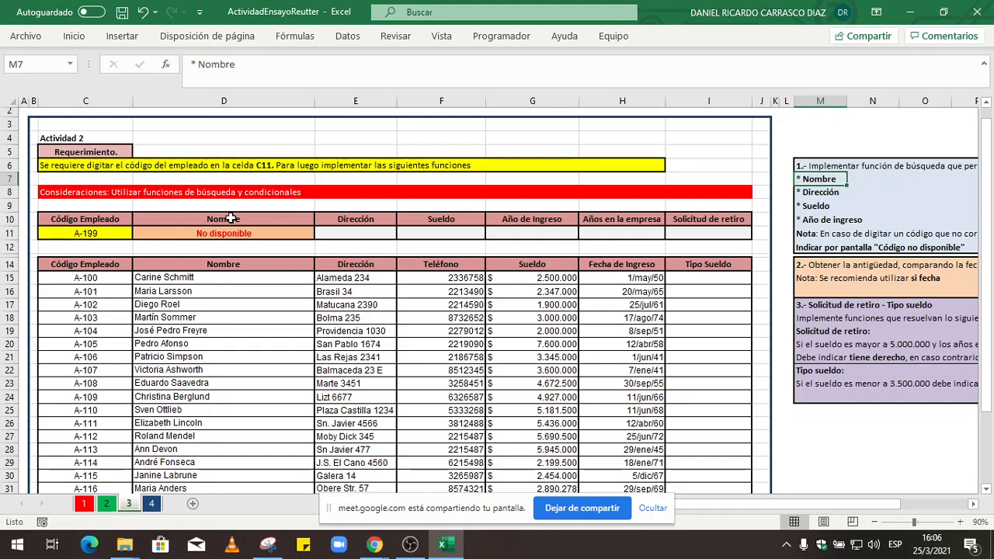
pyautogui.click(267, 236)
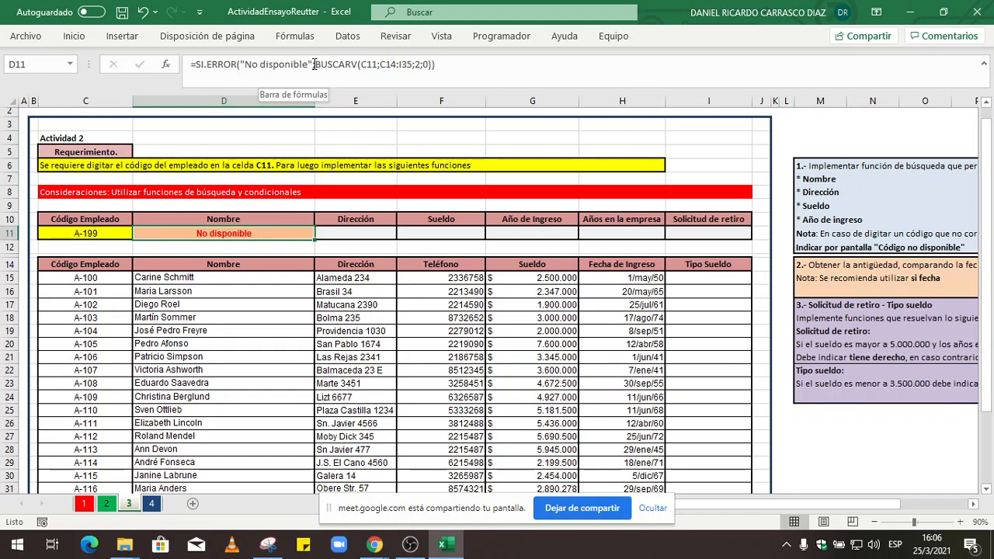
pyautogui.moveTo(316, 64); pyautogui.dragTo(183, 62)
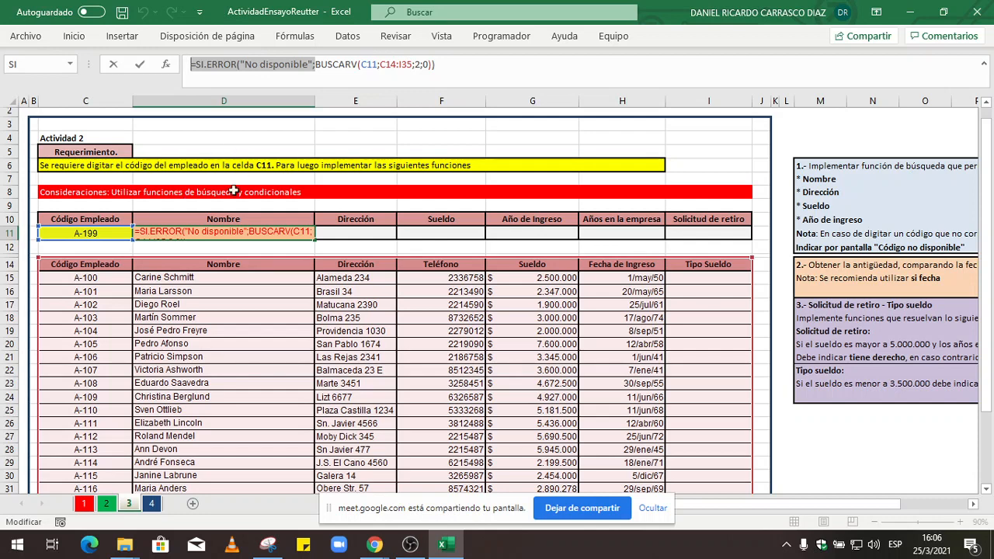
pyautogui.click(332, 64)
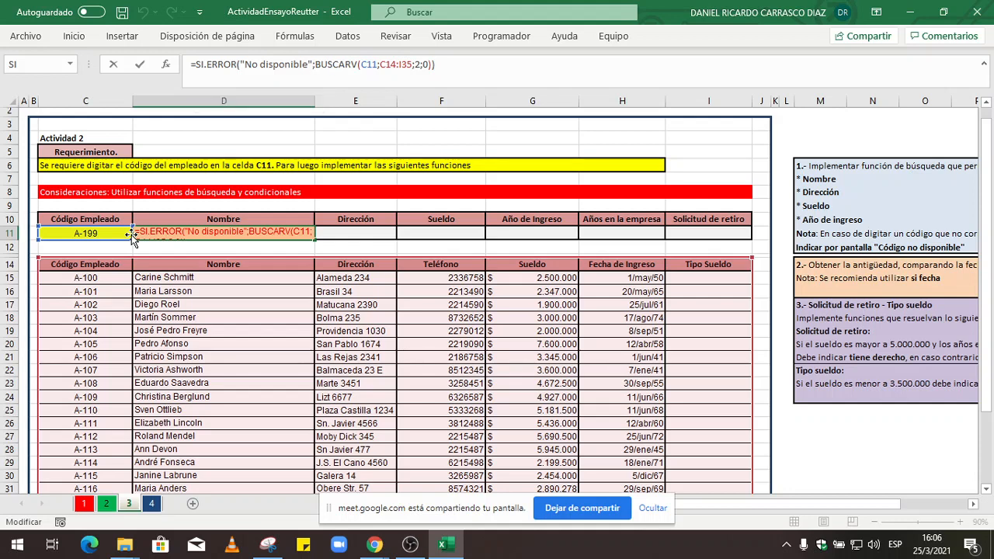
pyautogui.hotkey('ctrl', 'Return')
# Widen the Dirección column E on sheet 3
pyautogui.click(375, 235)
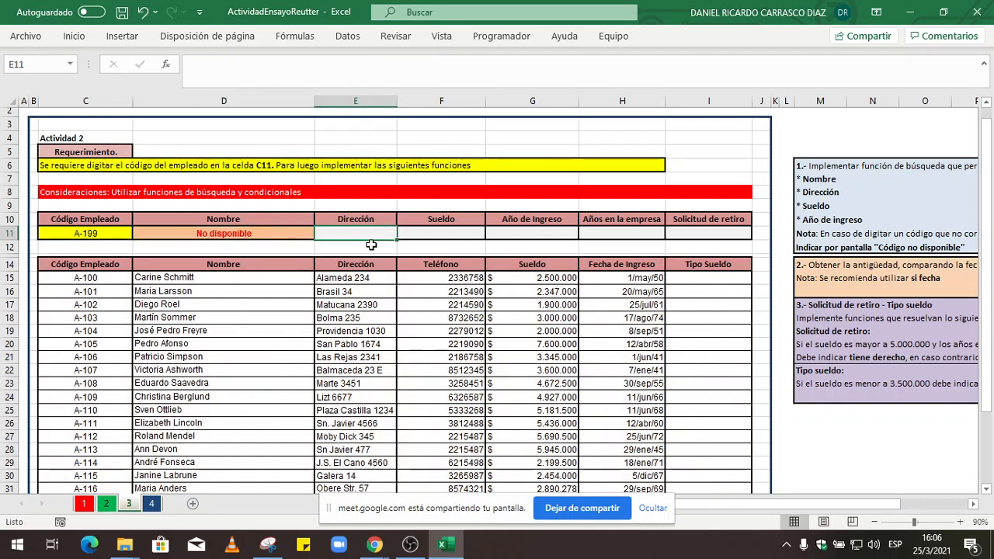
pyautogui.moveTo(397, 101); pyautogui.dragTo(426, 102)
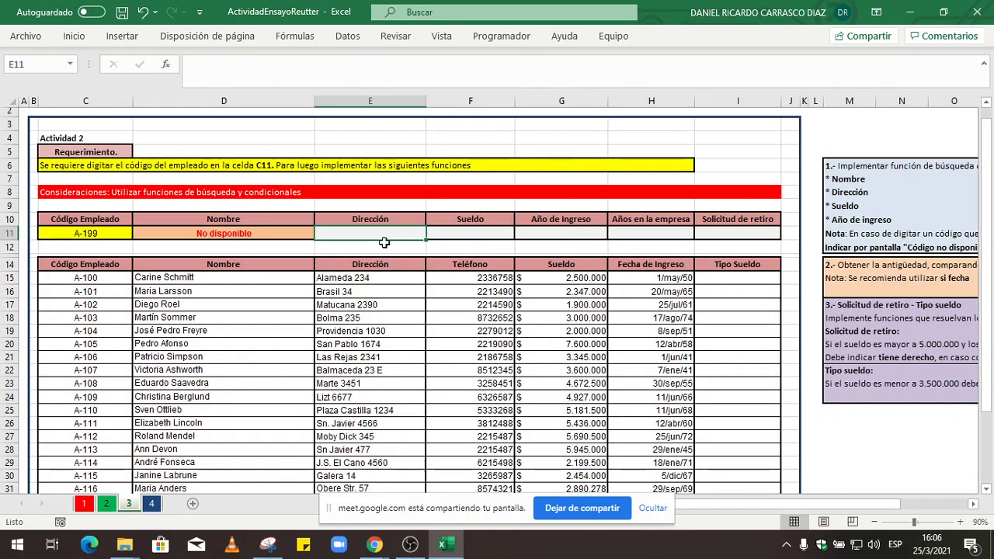
# Select the Código Empleado cell C11 and check its code against the employee codes listed in the table
pyautogui.click(106, 234)
pyautogui.scroll(-2, 116, 306)
pyautogui.scroll(-1, 116, 305)
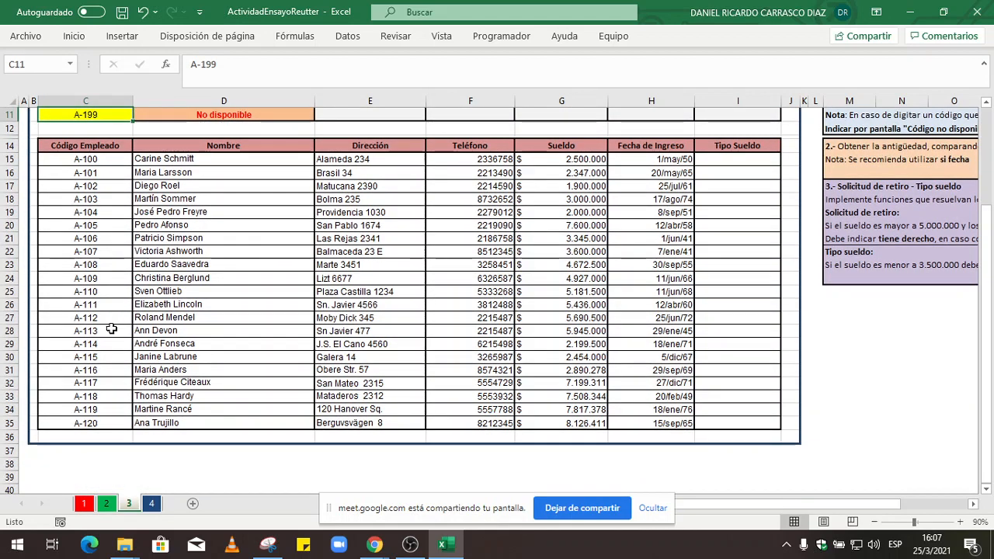
pyautogui.scroll(3, 102, 415)
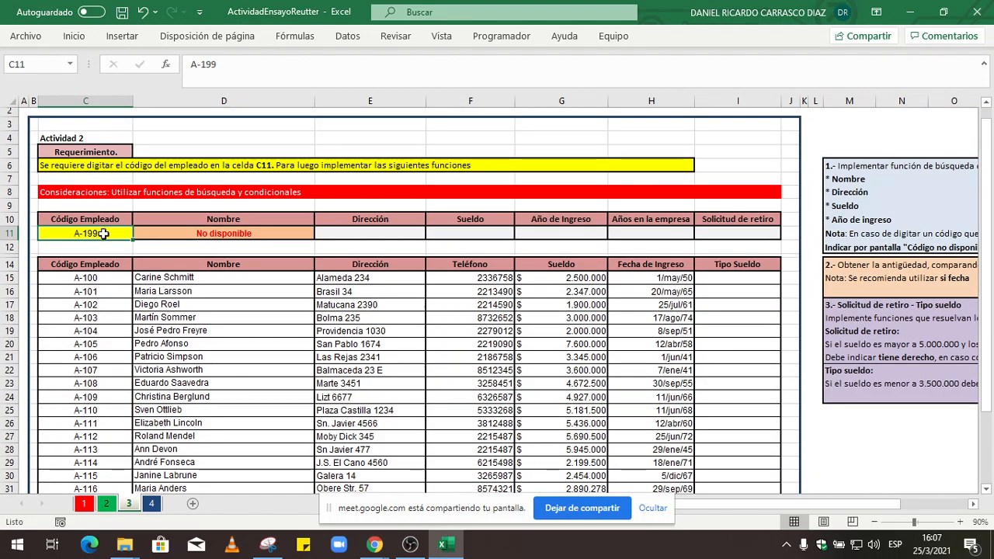
# Set the Código Empleado in C11 to the last employee code listed in the table and check the Nombre formula in D11
pyautogui.doubleClick(109, 232)
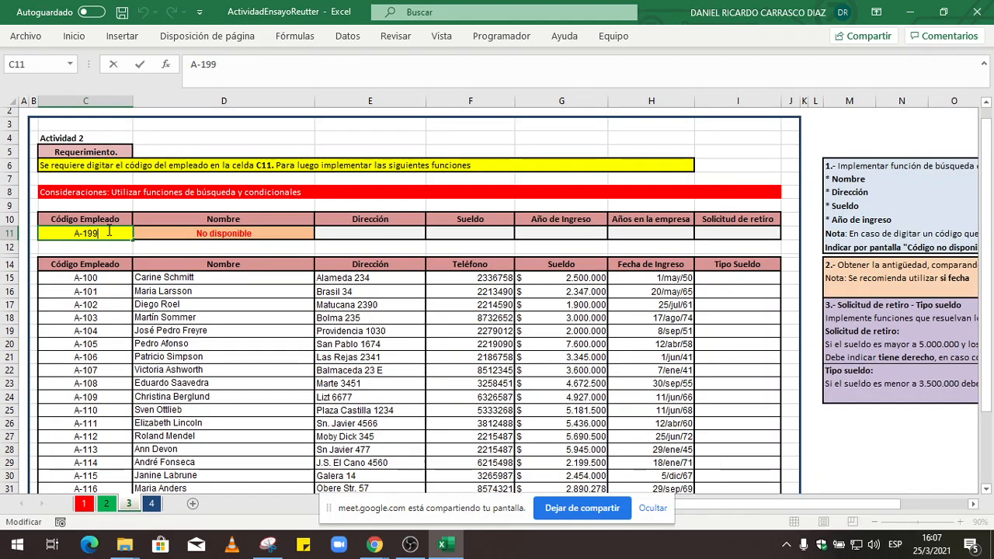
pyautogui.press('BackSpace')
pyautogui.press('BackSpace')
pyautogui.write('20')
pyautogui.press('Return')
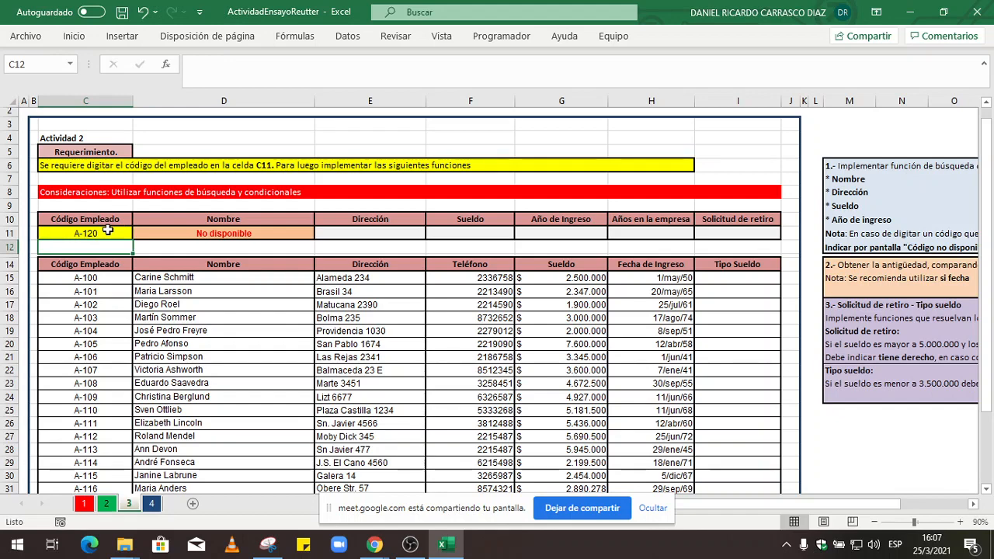
pyautogui.scroll(-2, 107, 230)
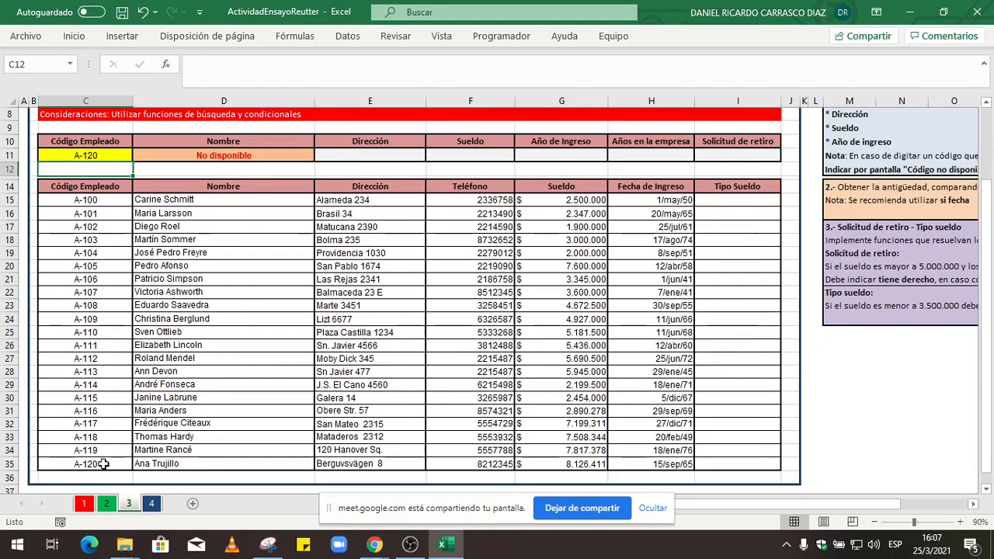
pyautogui.click(100, 464)
pyautogui.scroll(1, 117, 440)
pyautogui.click(224, 196)
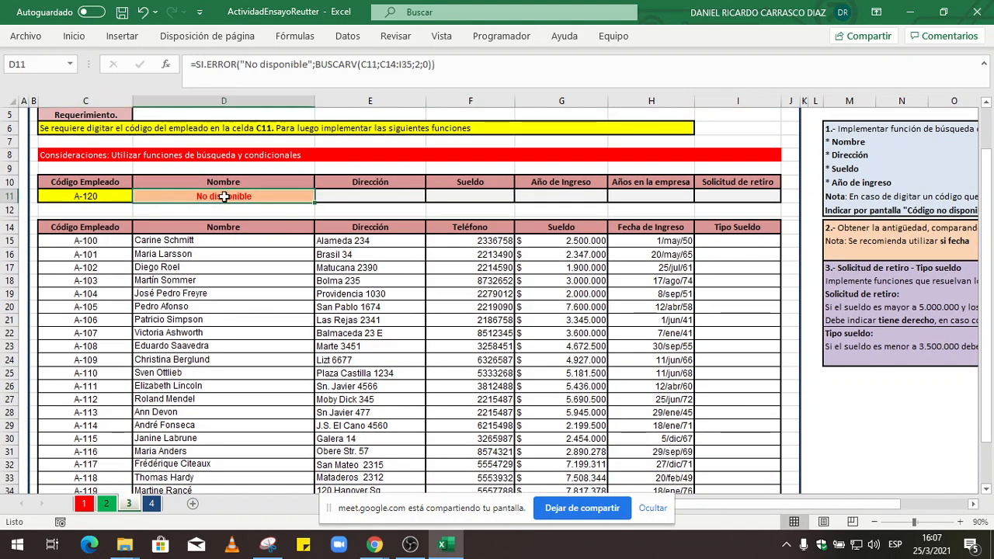
# Change the Código Empleado in C11 to the first employee code listed in the table and recheck the Nombre cell D11
pyautogui.doubleClick(122, 196)
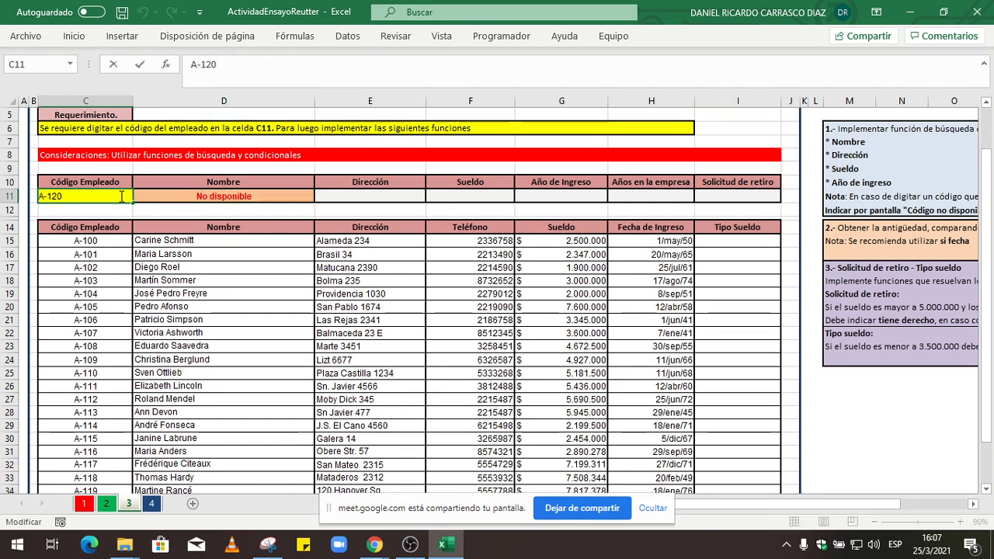
pyautogui.press('BackSpace')
pyautogui.write('0')
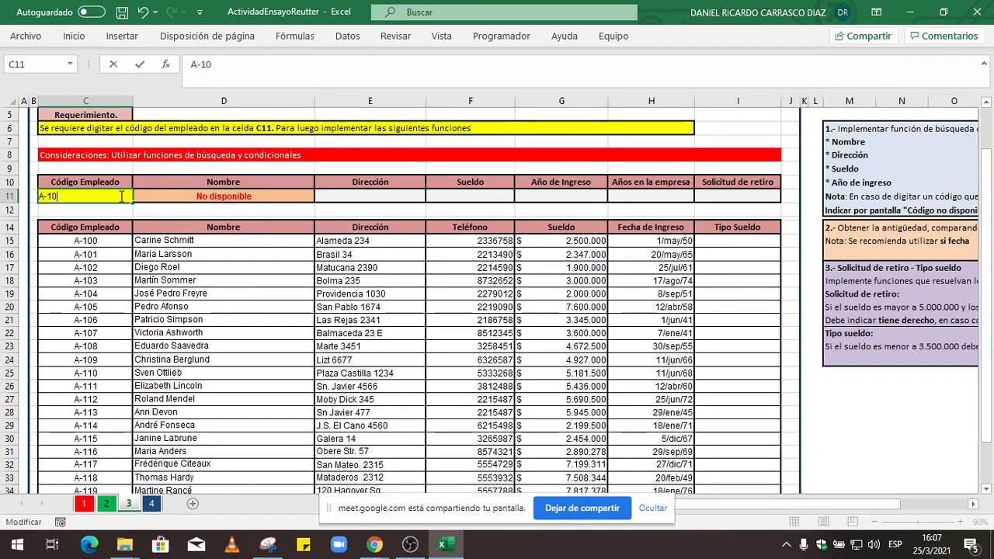
pyautogui.write('0')
pyautogui.press('Return')
pyautogui.press('Right')
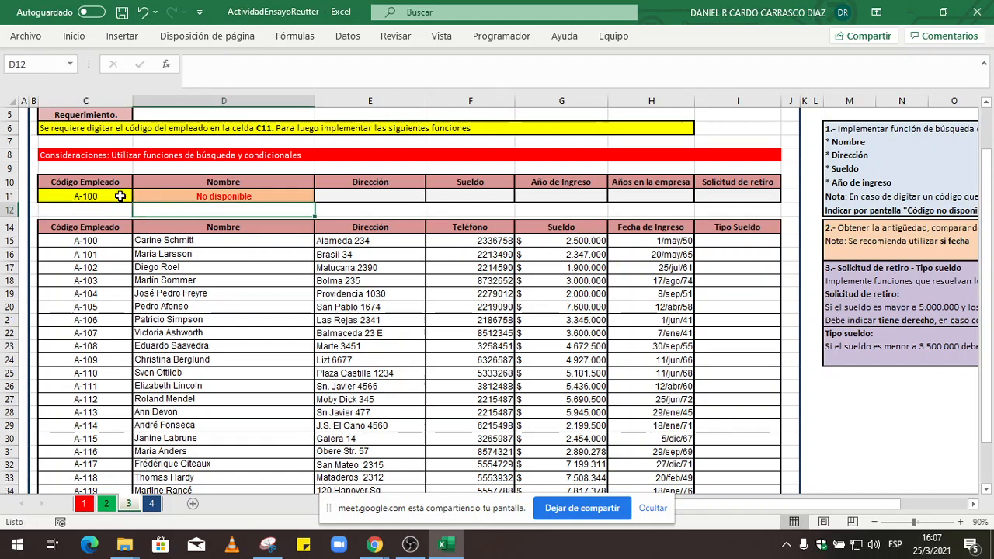
pyautogui.press('Up')
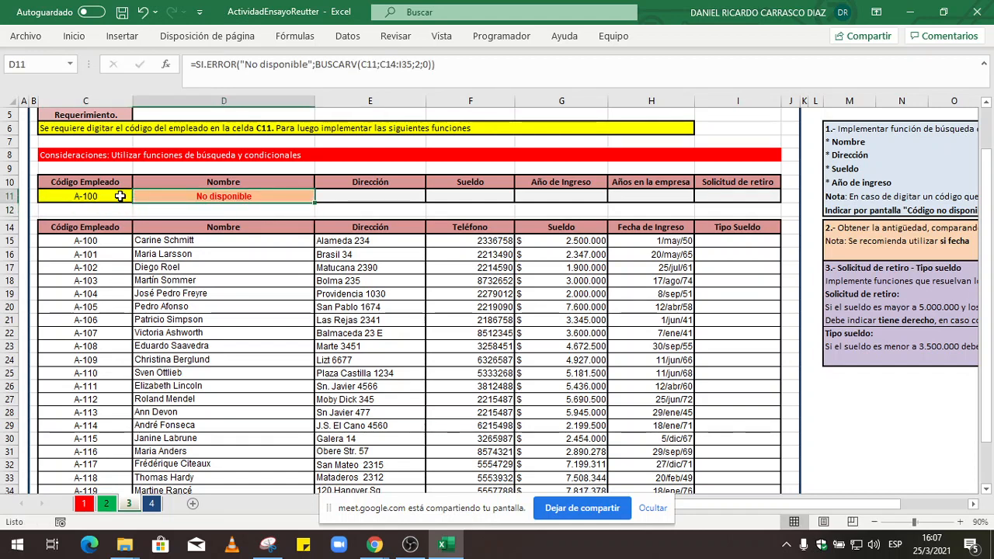
# Begin a BUSCARV formula in the Dirección cell E11 with C11 as Valor_buscado
pyautogui.press('Right')
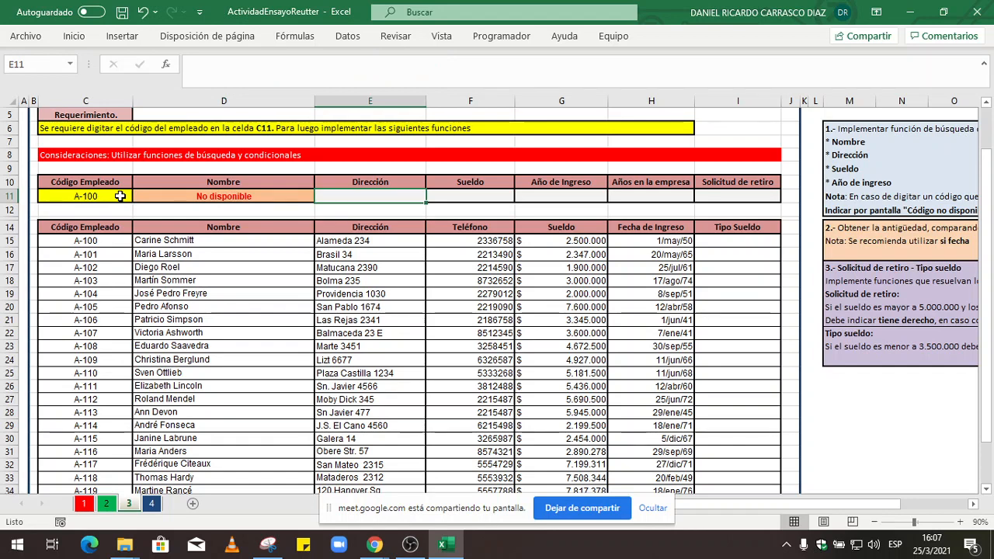
pyautogui.write('=bus')
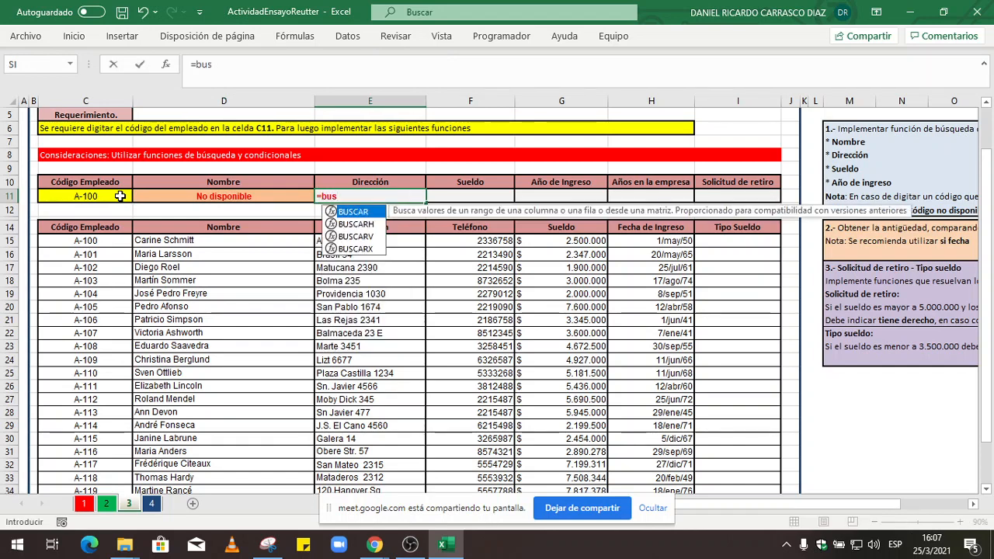
pyautogui.doubleClick(371, 237)
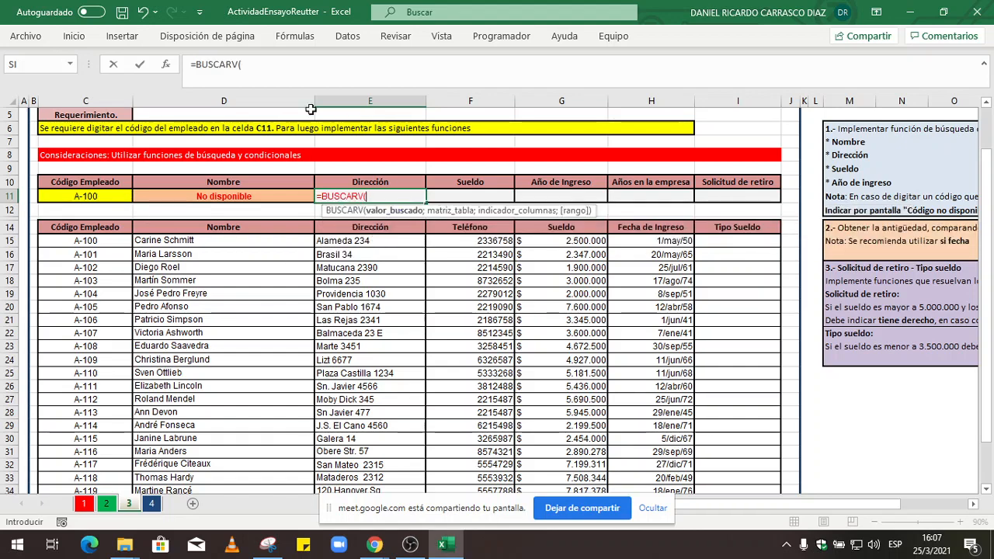
pyautogui.click(167, 65)
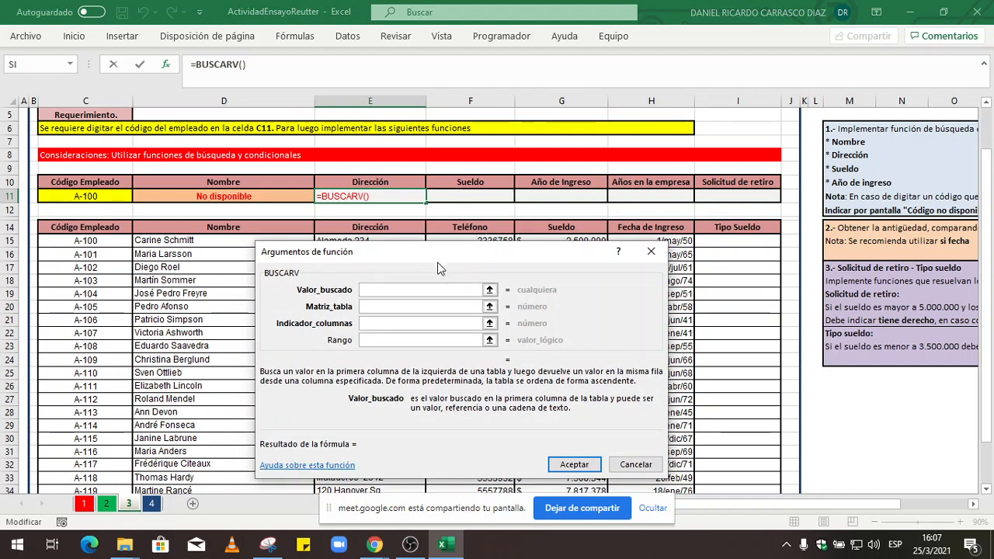
pyautogui.moveTo(450, 258); pyautogui.dragTo(550, 286)
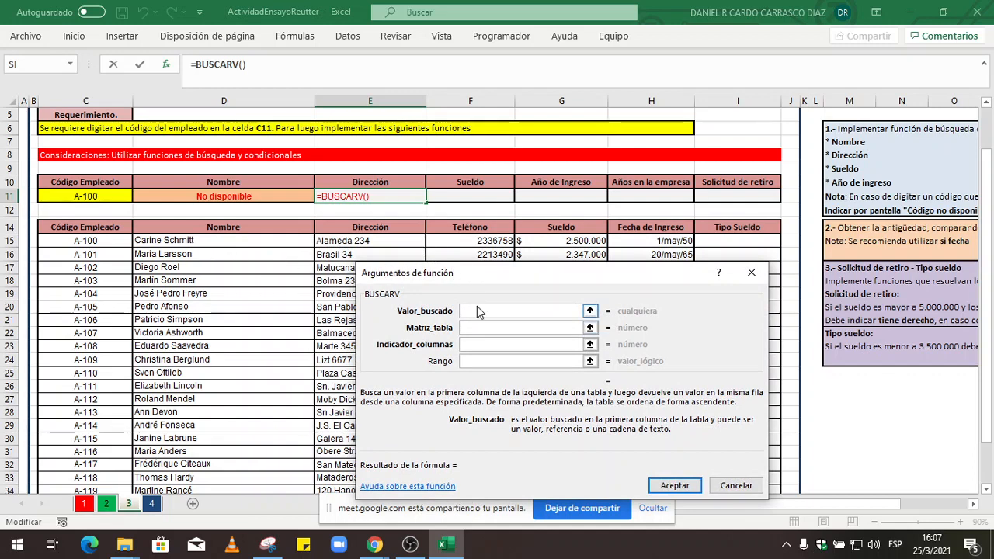
pyautogui.click(86, 198)
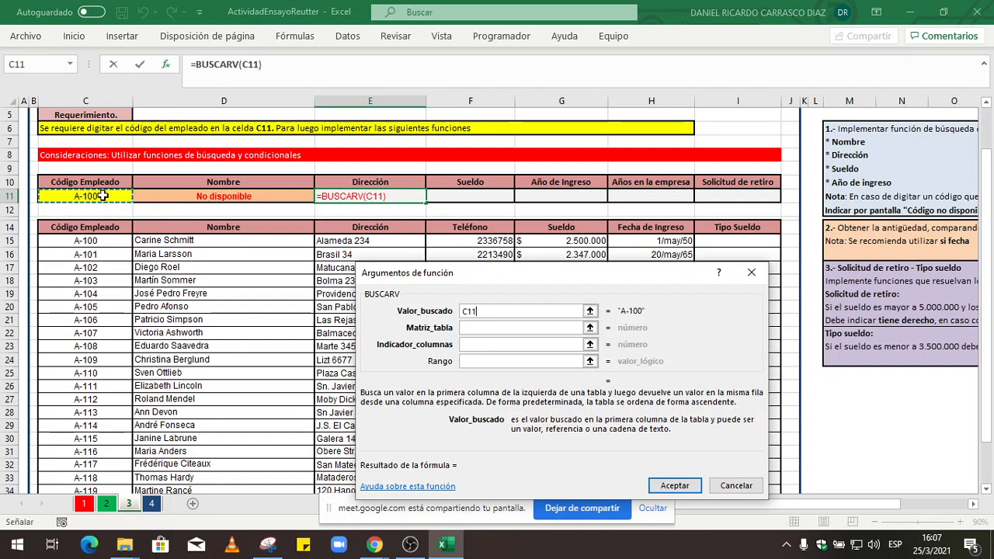
# Set the BUSCARV Matriz_tabla to the employee table with its headers as the absolute range $C$14:$I$35
pyautogui.click(486, 328)
pyautogui.click(487, 330)
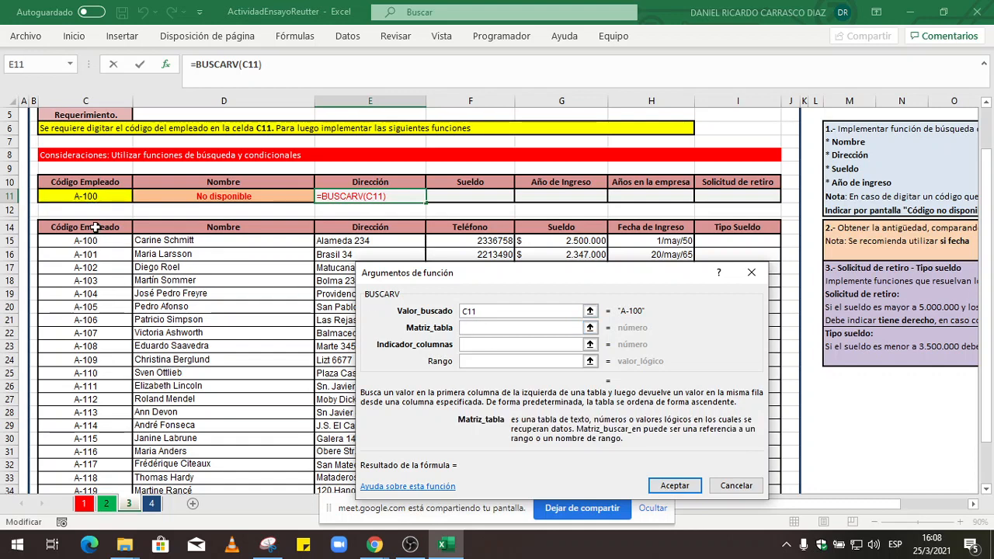
pyautogui.moveTo(94, 226); pyautogui.dragTo(754, 469)
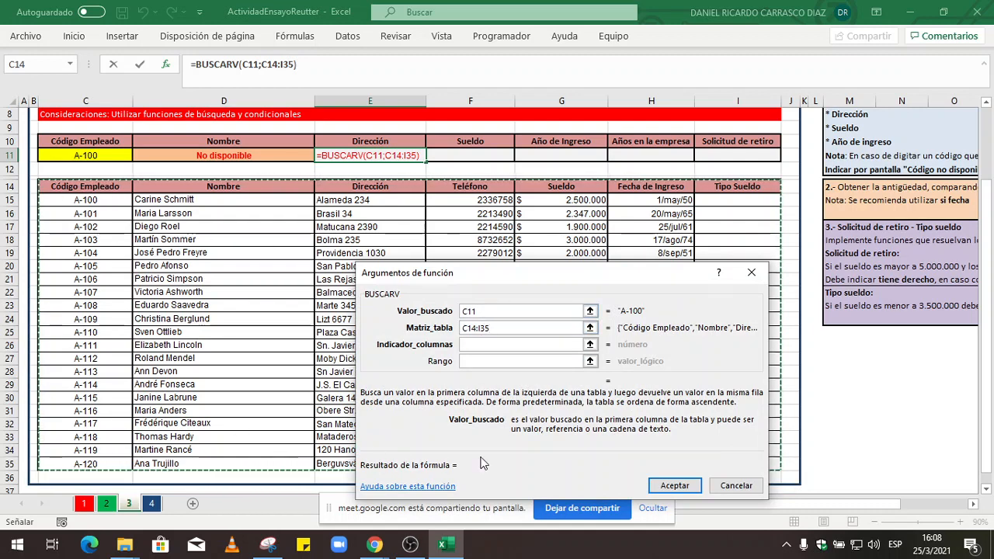
pyautogui.click(469, 327)
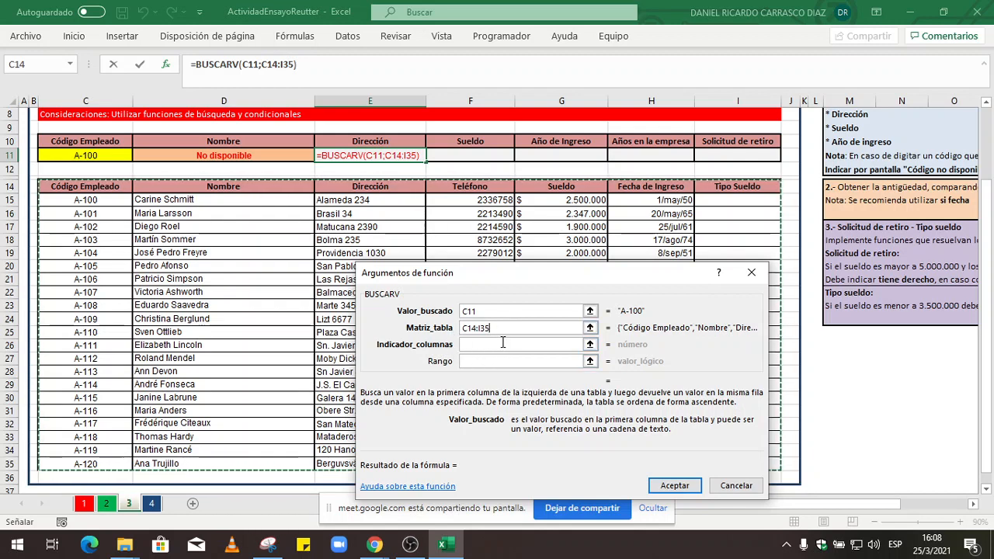
pyautogui.click(502, 342)
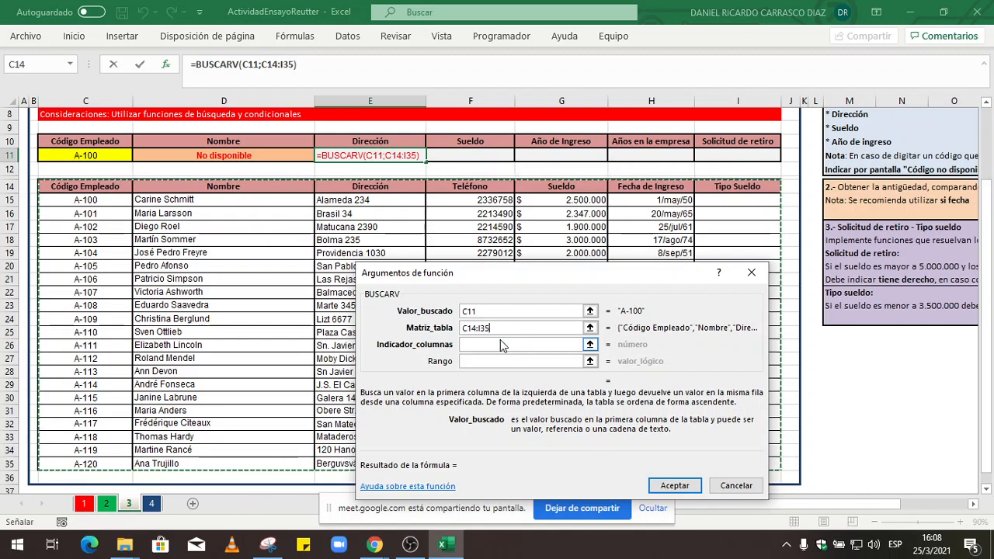
pyautogui.press('F4')
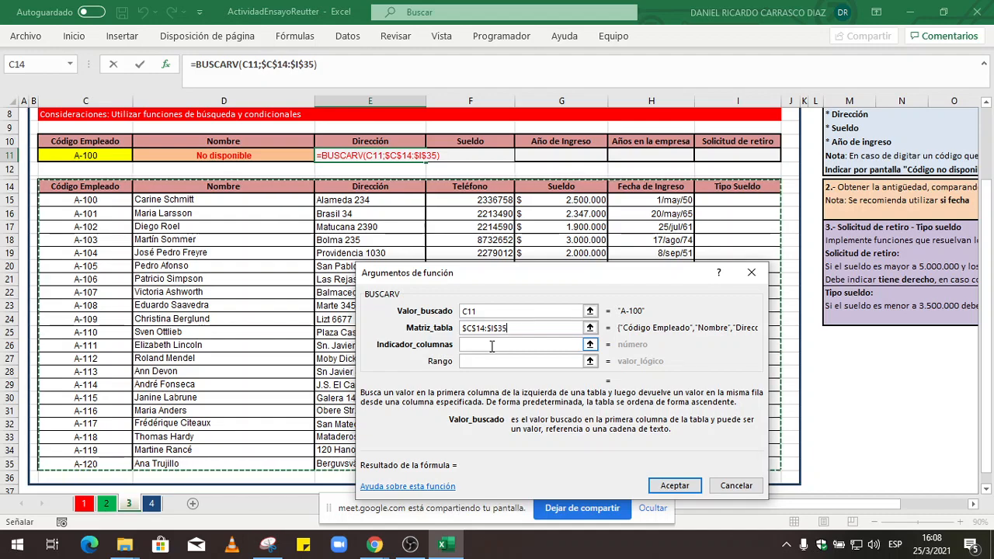
# Complete E11's BUSCARV with Indicador_columnas 3 and Rango 0, and centre the cell horizontally
pyautogui.click(495, 346)
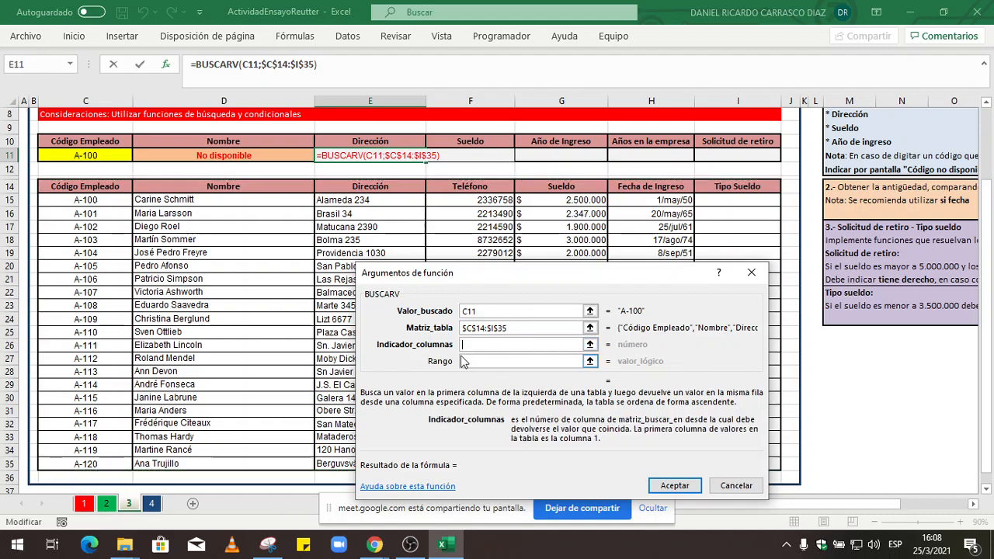
pyautogui.scroll(1, 116, 284)
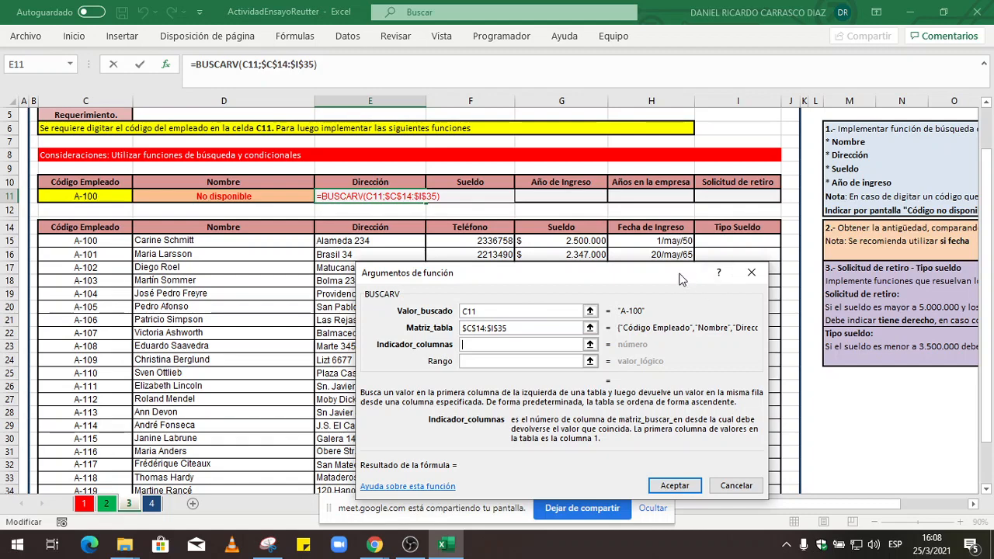
pyautogui.moveTo(680, 278); pyautogui.dragTo(758, 391)
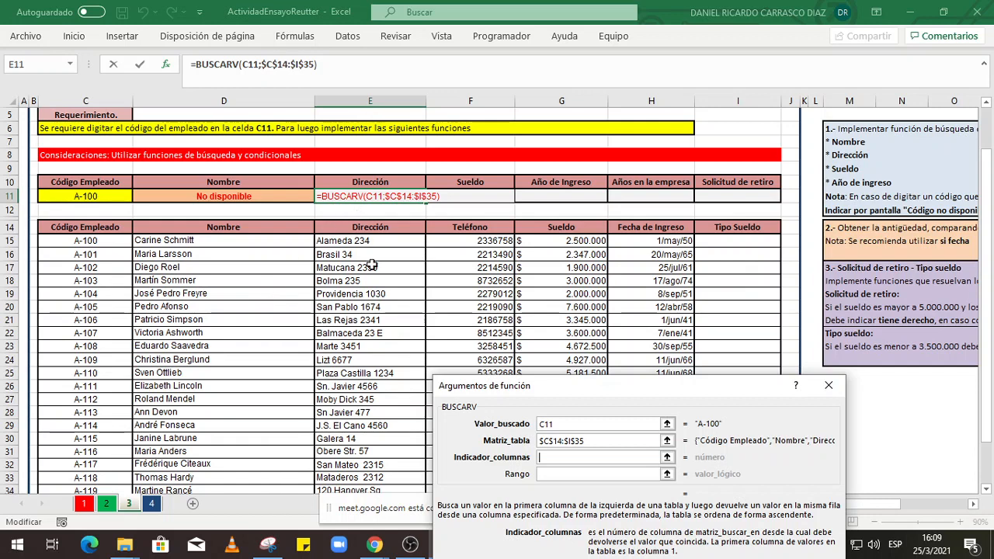
pyautogui.write('3')
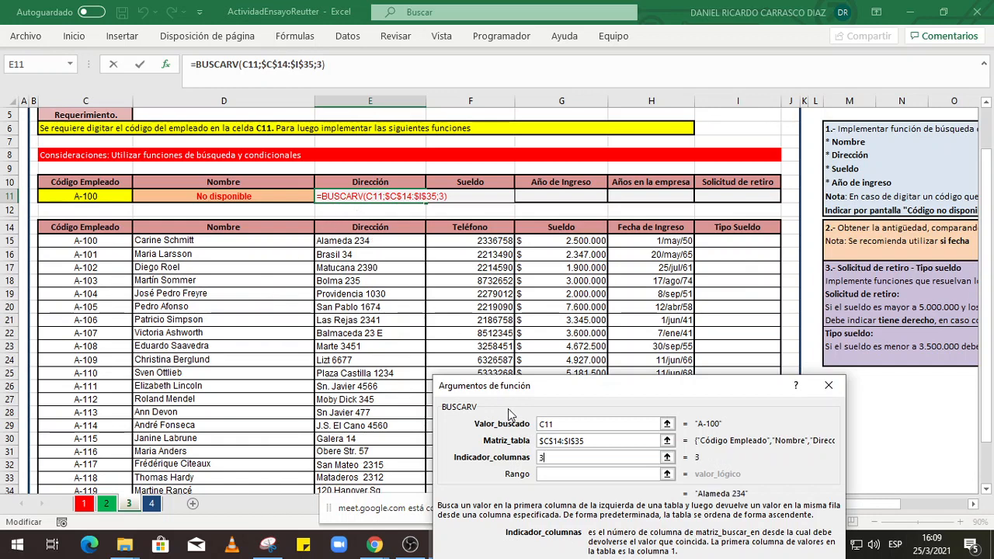
pyautogui.moveTo(619, 393); pyautogui.dragTo(621, 321)
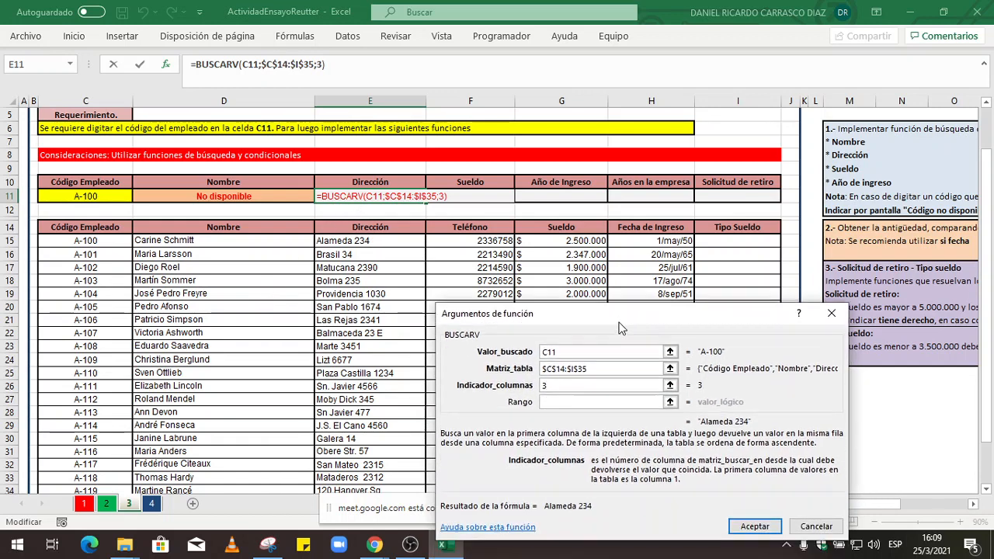
pyautogui.click(568, 403)
pyautogui.write('0')
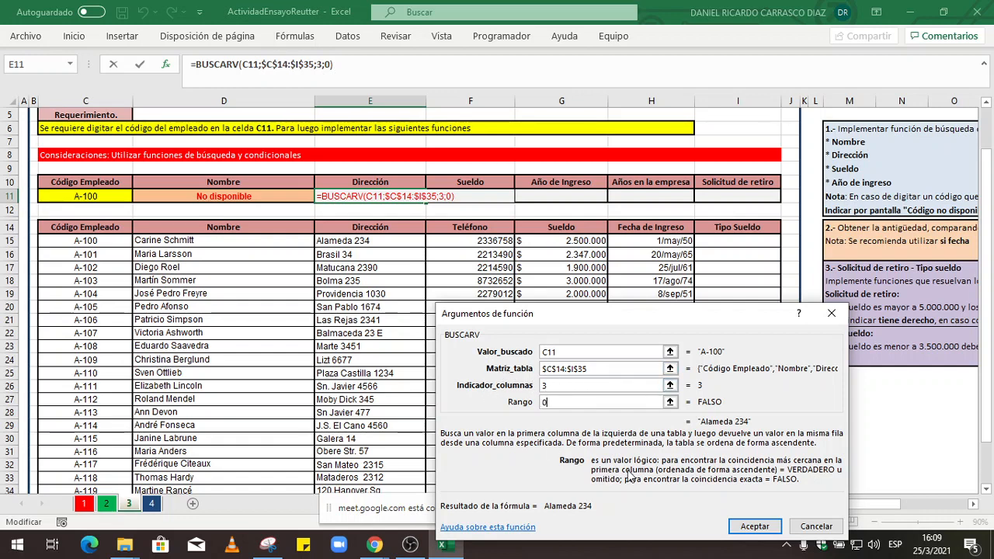
pyautogui.click(765, 530)
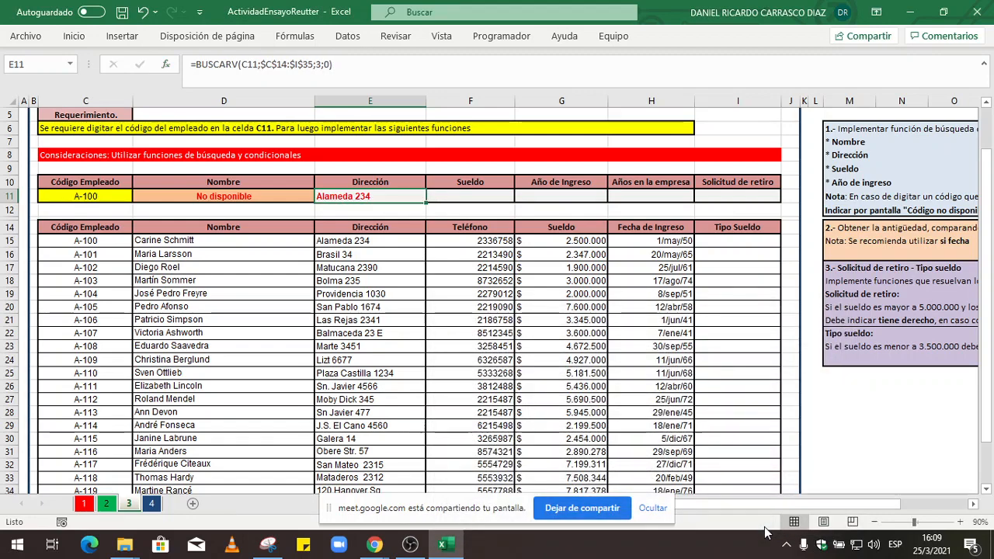
pyautogui.click(81, 39)
pyautogui.click(264, 86)
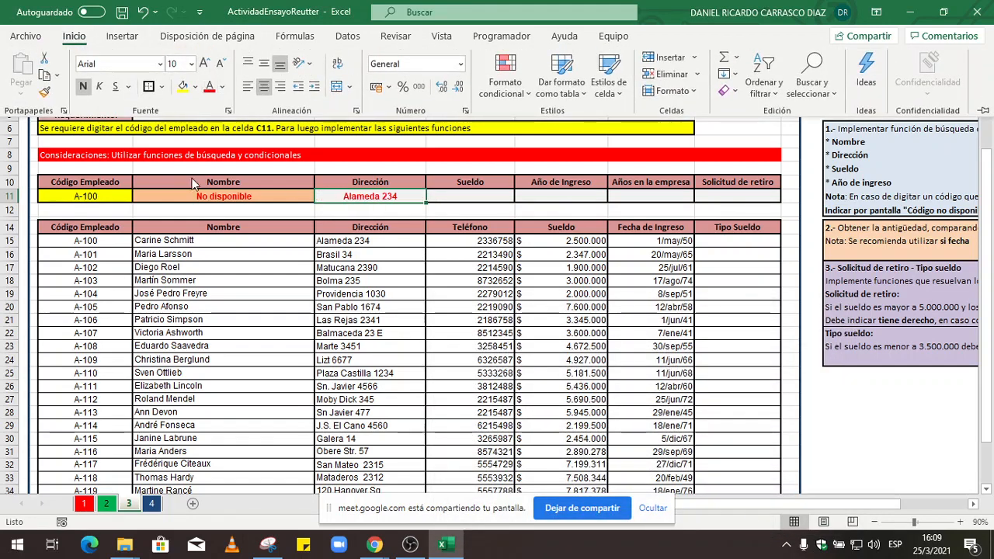
# Compare the formulas in D11 and E11, and remove the =SI.ERROR("No disponible"; portion from the Nombre cell D11
pyautogui.click(254, 196)
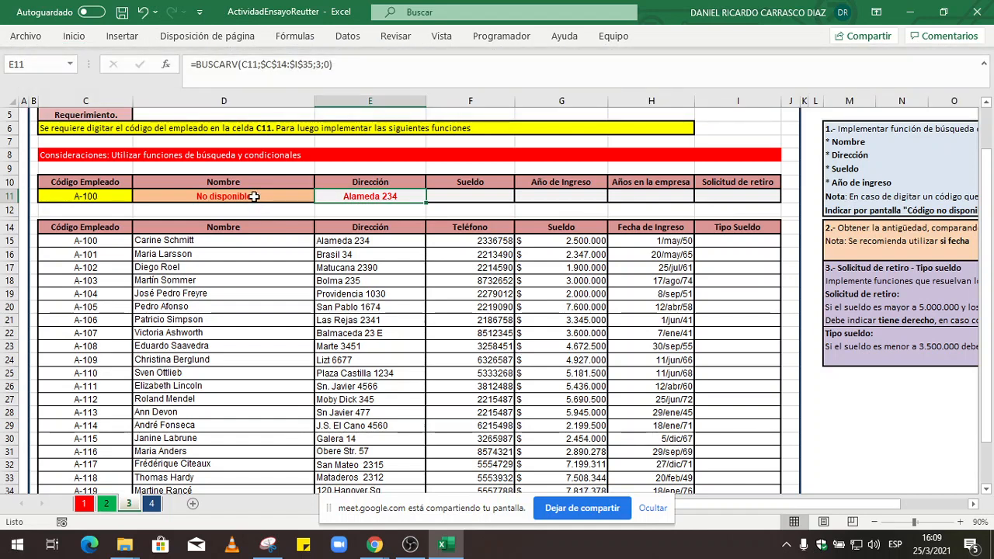
pyautogui.click(254, 196)
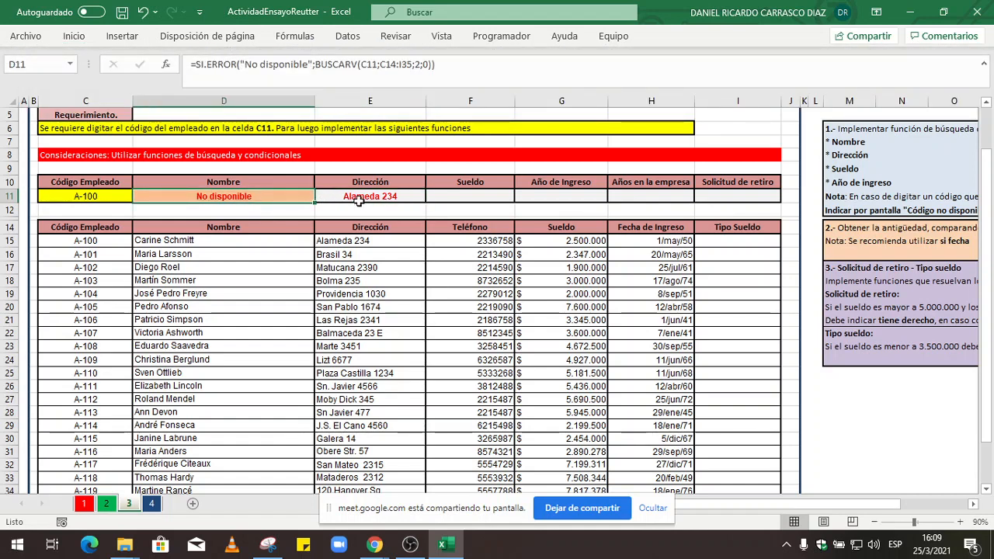
pyautogui.click(359, 199)
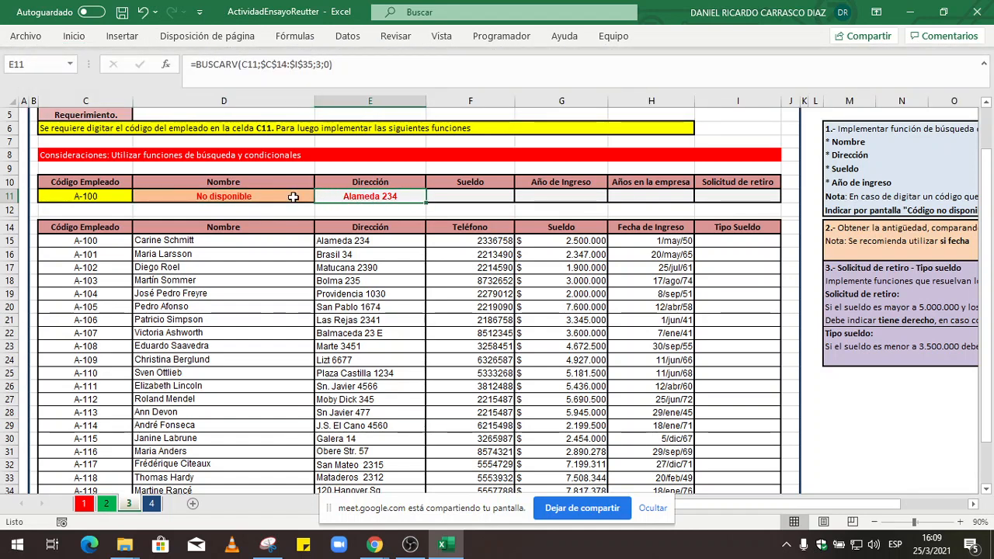
pyautogui.click(293, 197)
pyautogui.moveTo(316, 64); pyautogui.dragTo(151, 68)
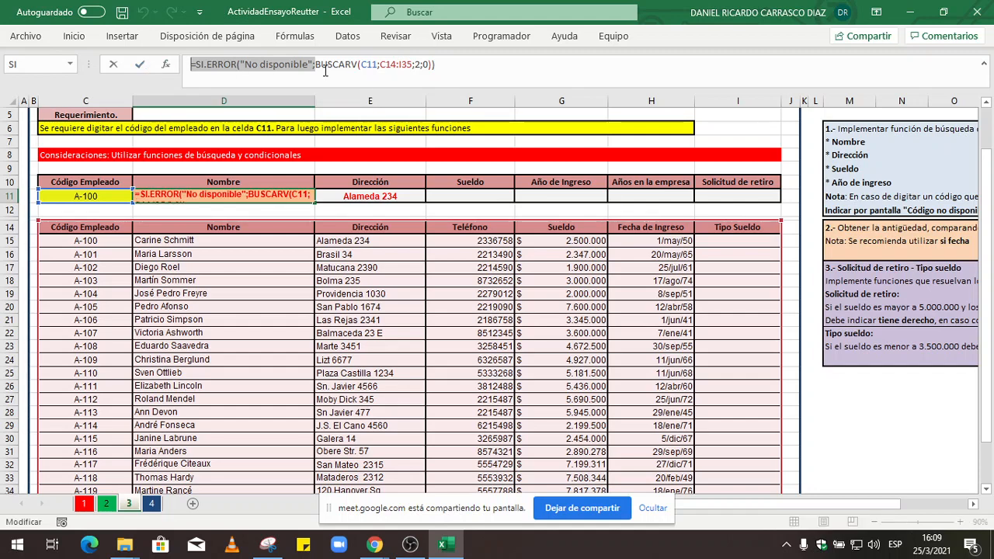
pyautogui.press('Delete')
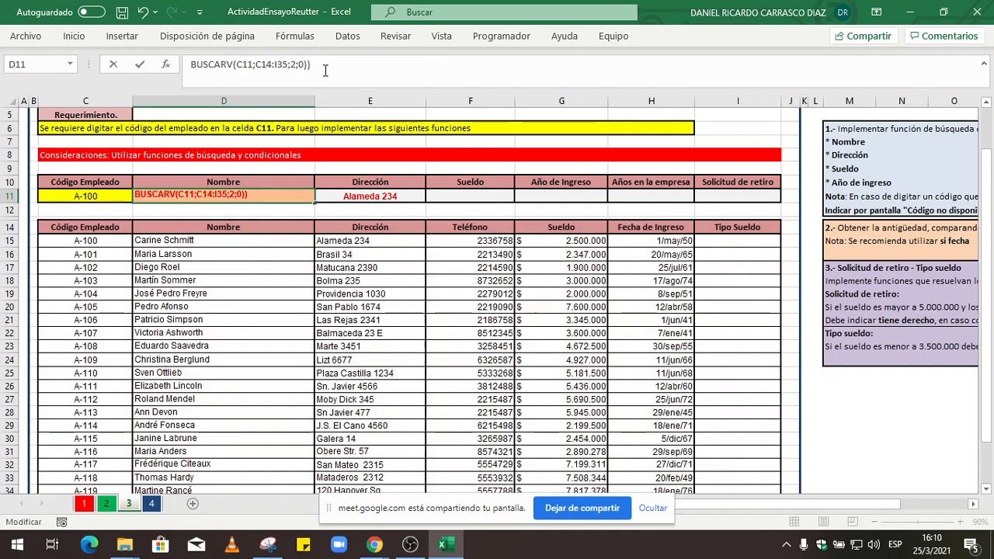
pyautogui.press('Return')
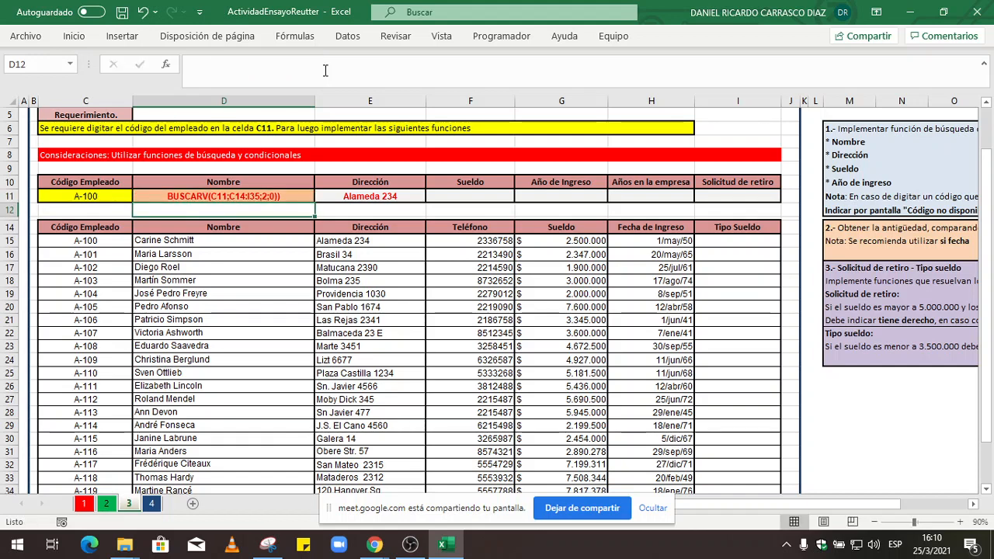
# Add the missing equals sign to the BUSCARV text in D11 and accept the proposed formula correction
pyautogui.press('Up')
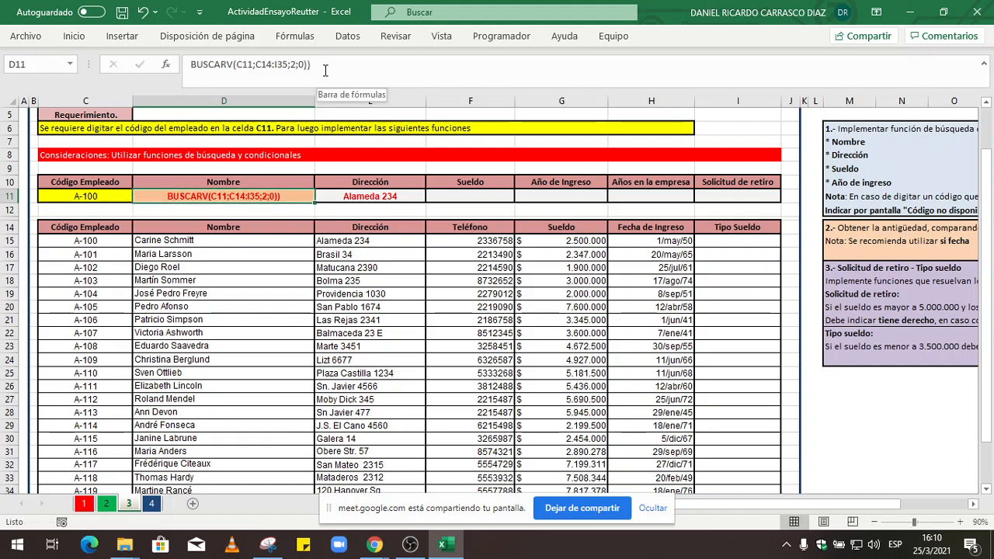
pyautogui.click(194, 62)
pyautogui.write('=')
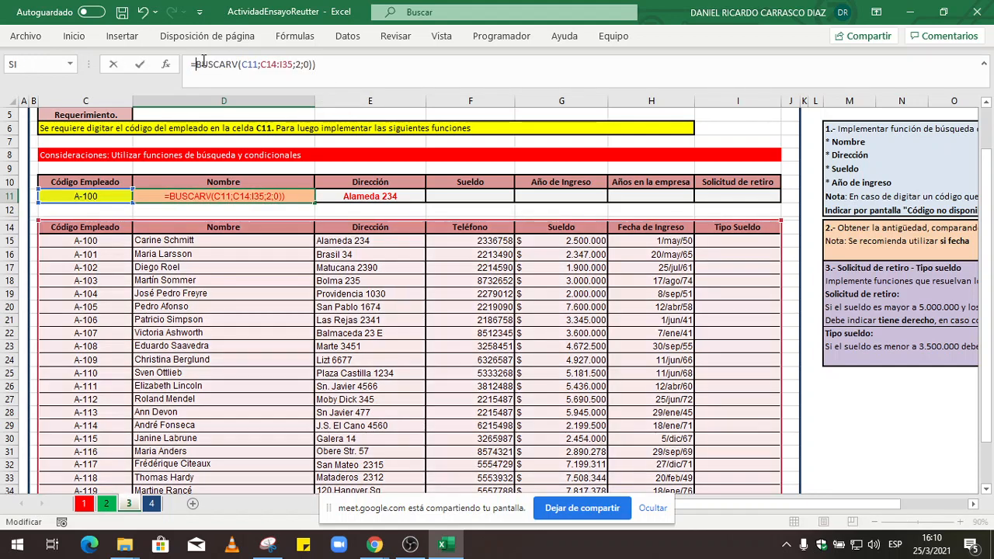
pyautogui.press('Return')
pyautogui.press('Return')
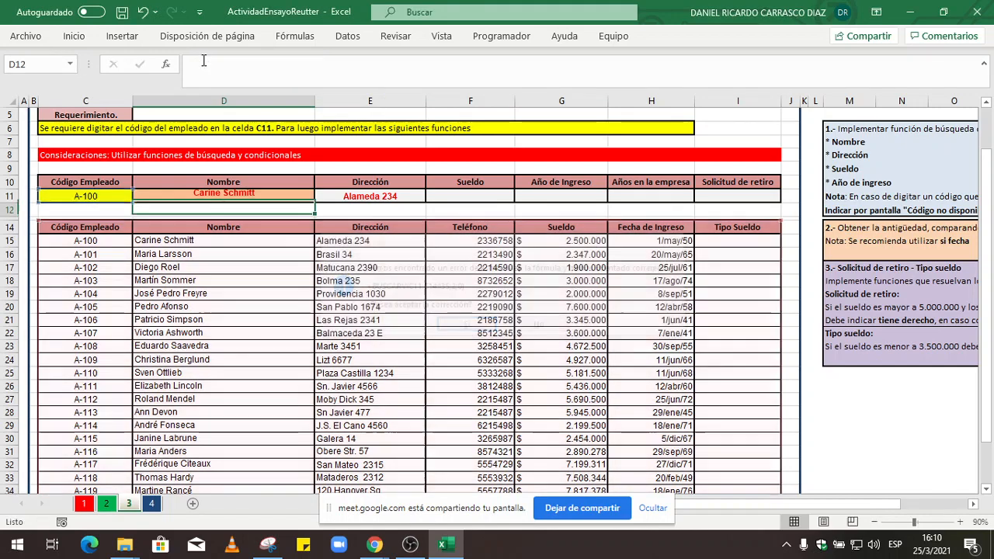
pyautogui.press('Down')
pyautogui.press('Down')
pyautogui.press('Down')
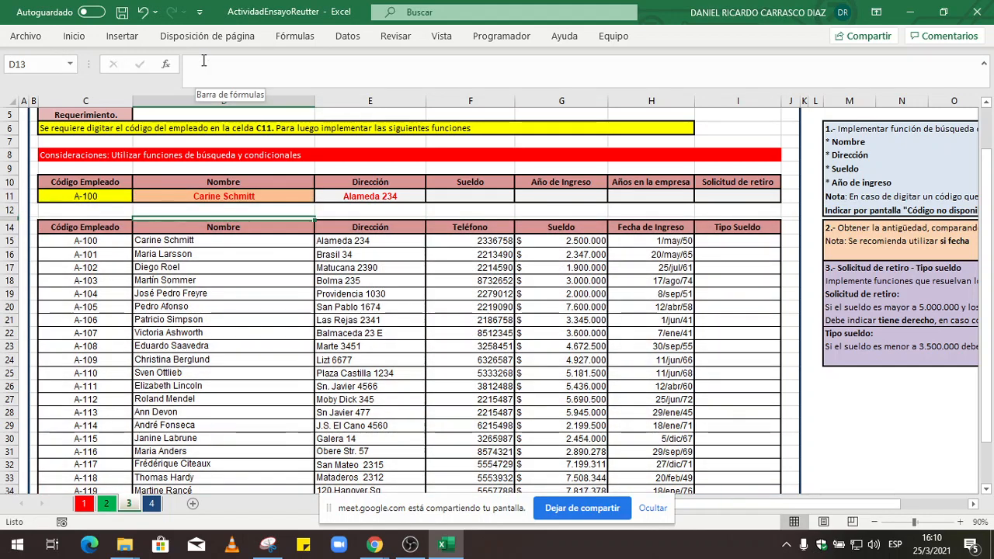
pyautogui.press('Left')
pyautogui.press('Right')
pyautogui.press('Up')
pyautogui.press('Up')
pyautogui.press('Up')
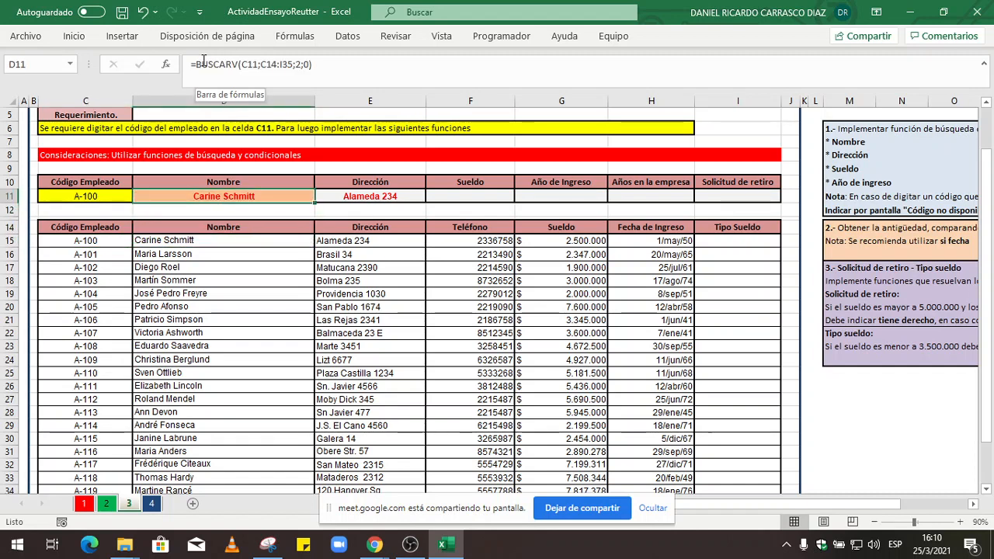
pyautogui.press('Left')
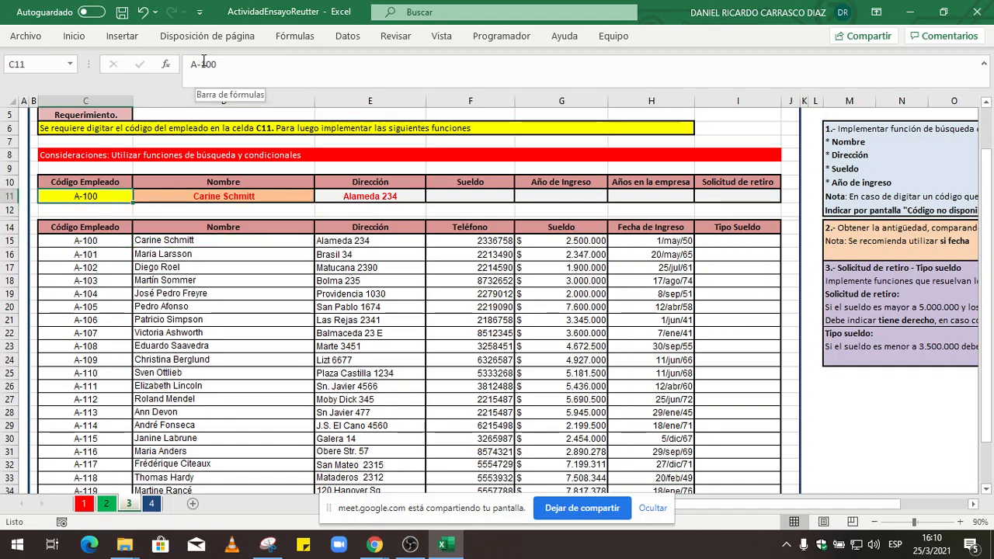
pyautogui.press('Right')
pyautogui.press('Right')
pyautogui.press('Left')
pyautogui.press('Left')
pyautogui.press('Down')
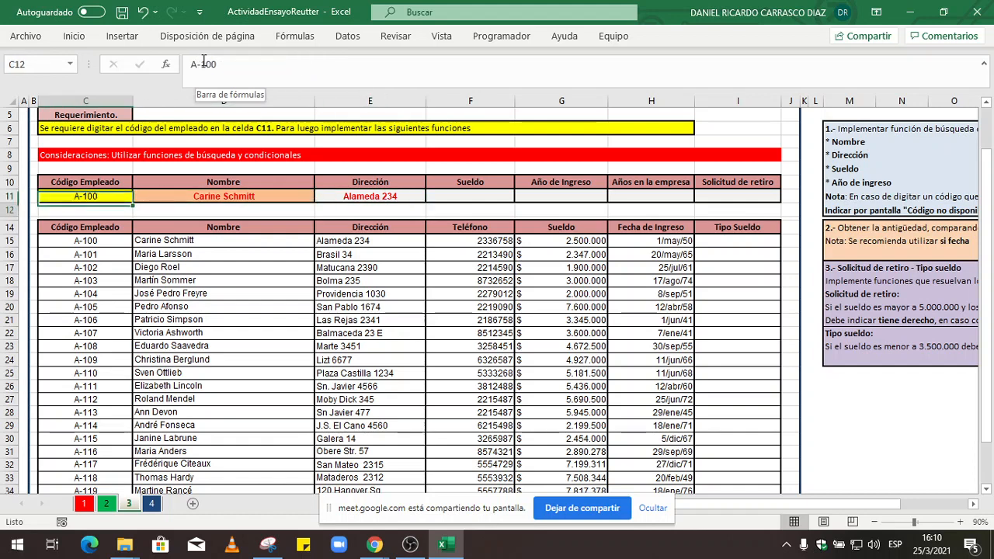
pyautogui.press('Down')
pyautogui.press('Down')
# Change the employee code in C11 to A-101 to test the name and address lookups
pyautogui.press('Up')
pyautogui.press('Up')
pyautogui.press('Up')
pyautogui.press('F2')
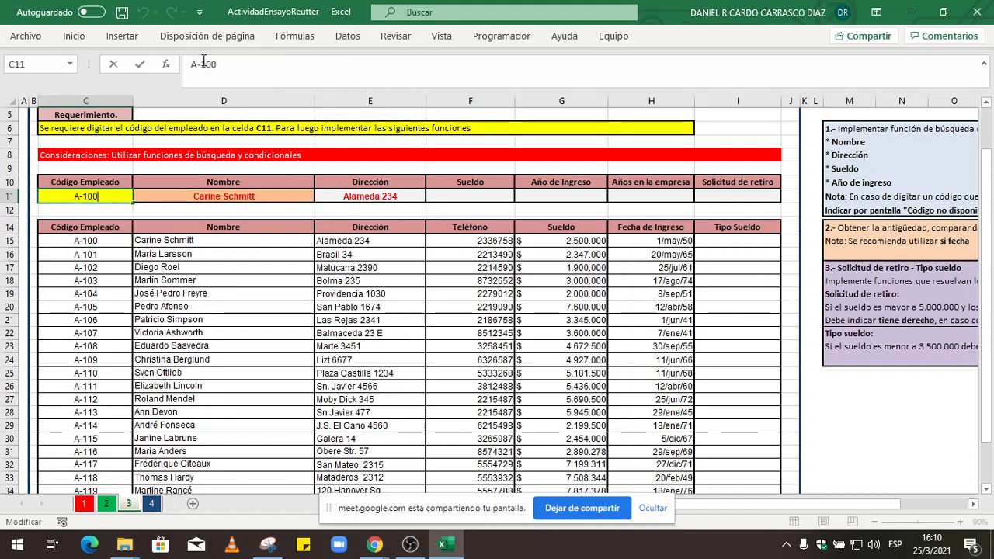
pyautogui.press('BackSpace')
pyautogui.write('1')
pyautogui.press('Return')
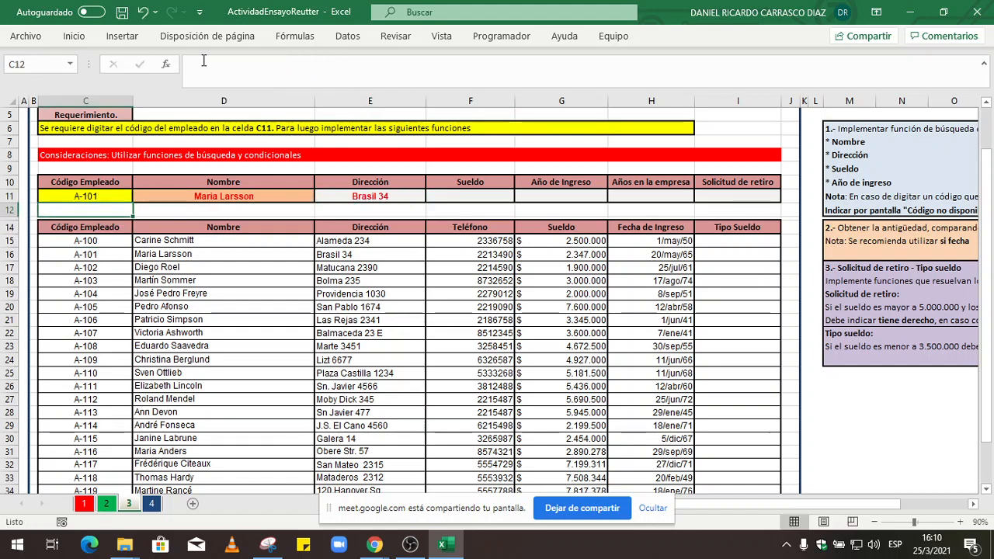
pyautogui.press('Down')
pyautogui.press('Down')
pyautogui.press('Right')
pyautogui.press('Right')
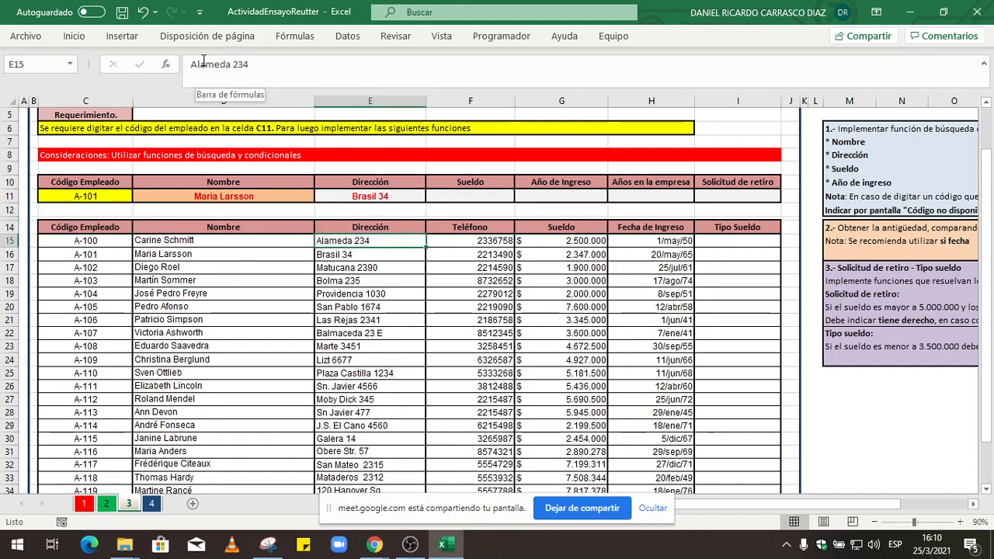
pyautogui.press('Right')
pyautogui.press('Down')
pyautogui.press('Down')
pyautogui.press('Left')
pyautogui.press('Left')
pyautogui.press('Left')
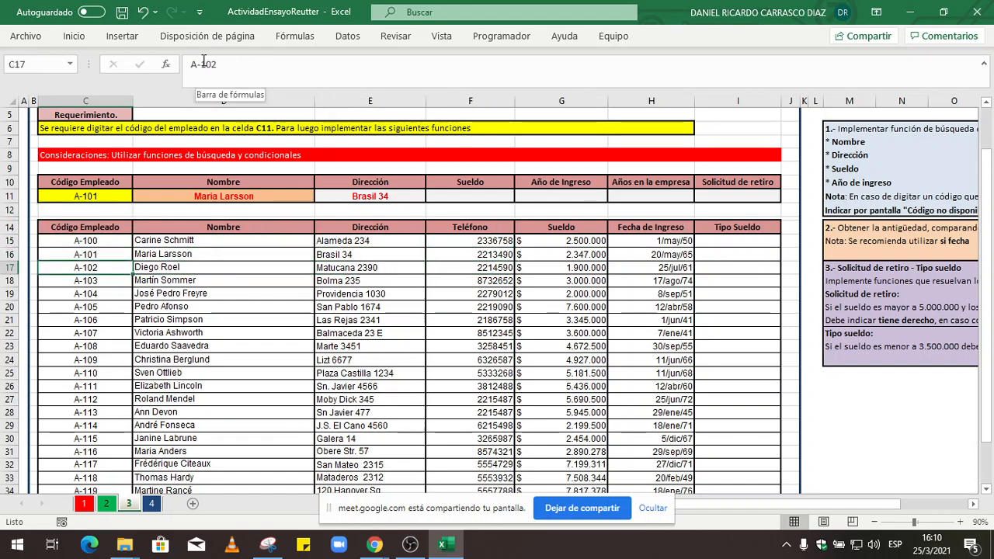
# Change the employee code in C11 to A-190, a code that is missing from the table
pyautogui.press('Up')
pyautogui.press('Up')
pyautogui.press('Up')
pyautogui.press('Up')
pyautogui.press('Up')
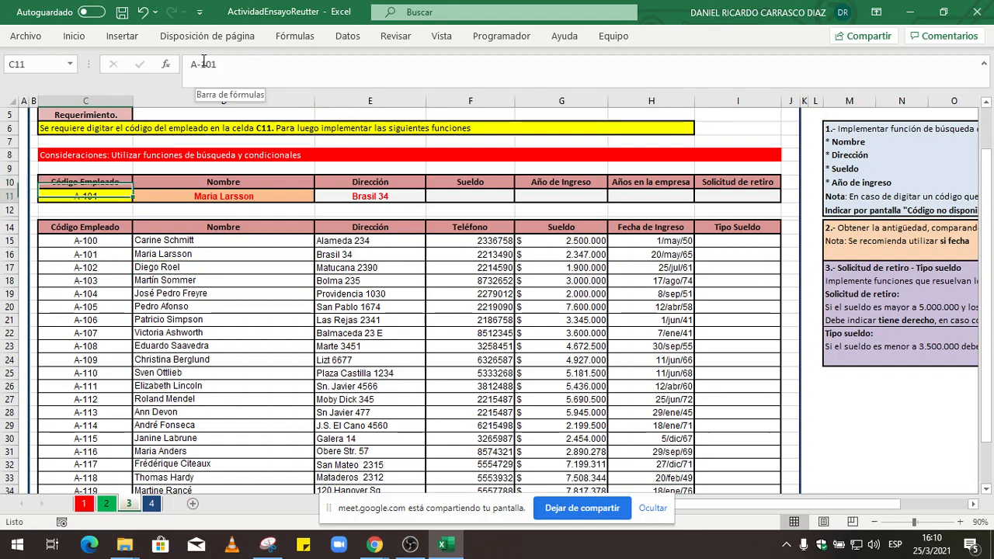
pyautogui.press('F2')
pyautogui.press('BackSpace')
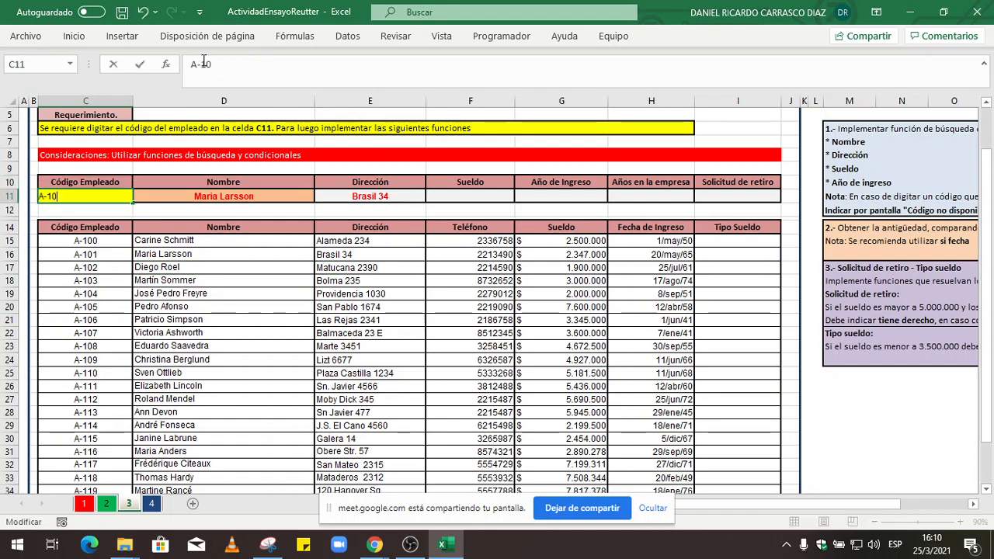
pyautogui.write('90')
pyautogui.press('Return')
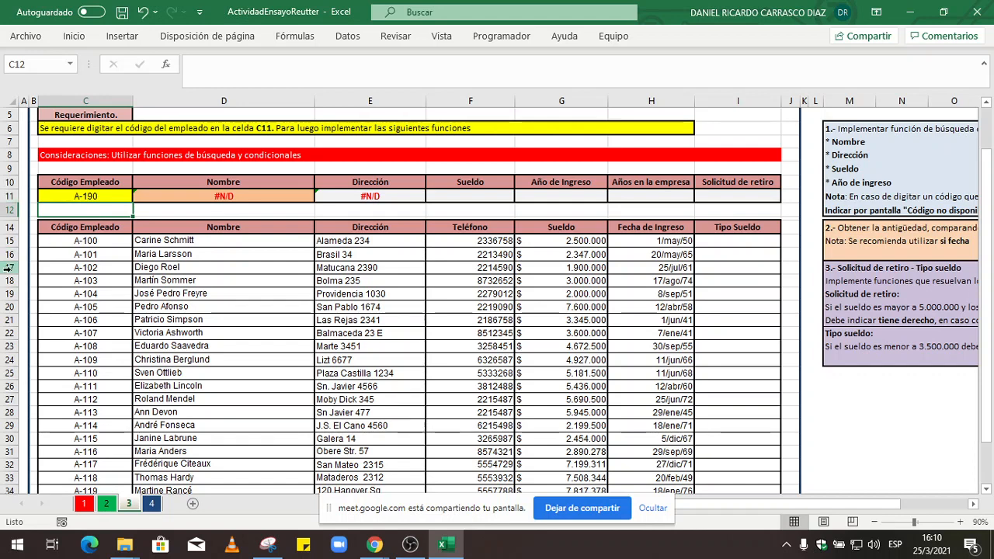
# Check the lookup formulas in D11 and E11, and widen column F
pyautogui.click(240, 196)
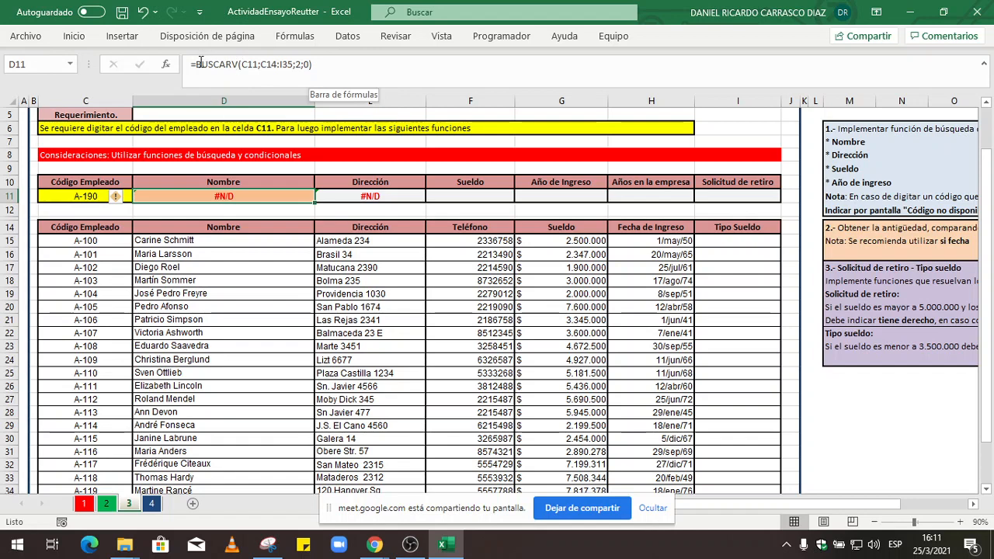
pyautogui.click(390, 198)
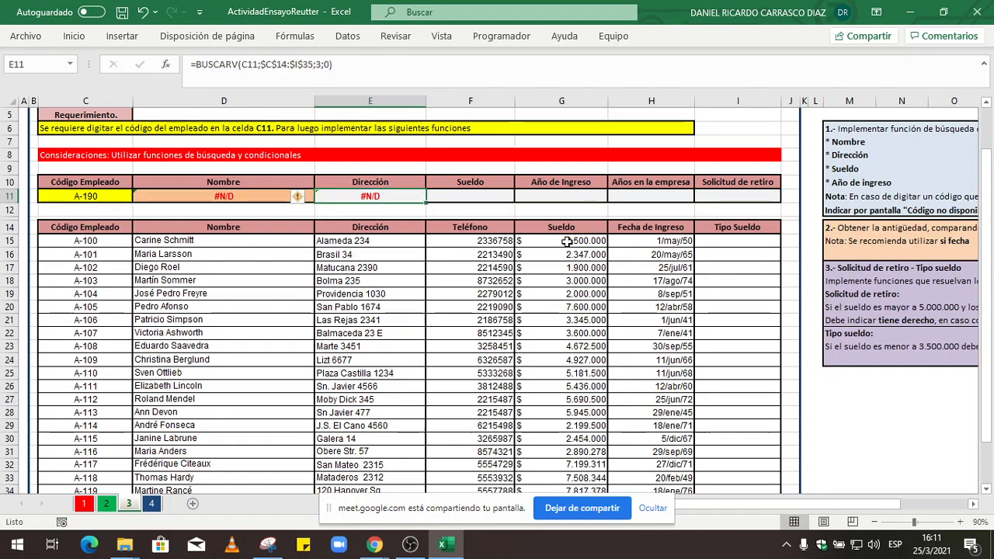
pyautogui.click(485, 195)
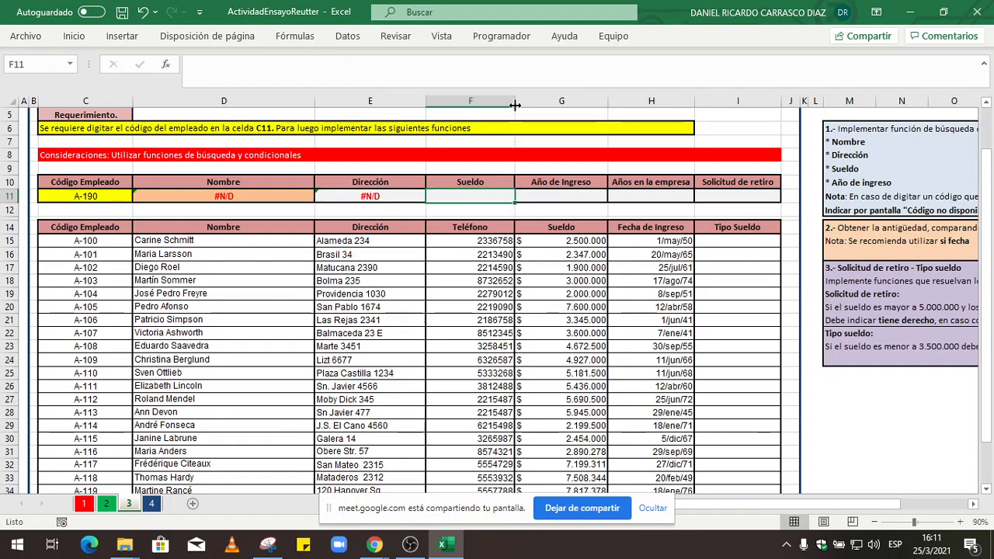
pyautogui.moveTo(514, 102); pyautogui.dragTo(548, 104)
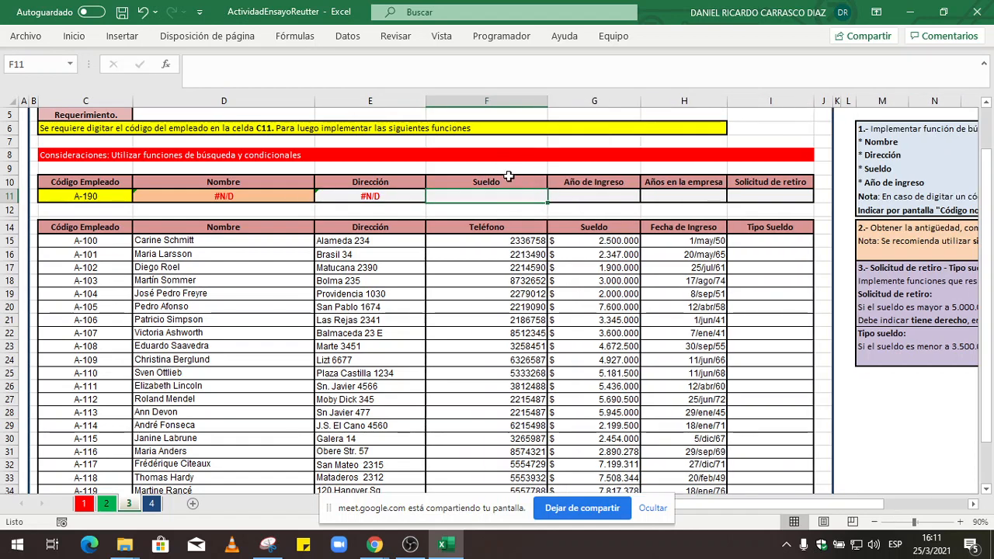
# Start a SI.ERROR function in the Sueldo cell F11 and open its function arguments
pyautogui.write('=si')
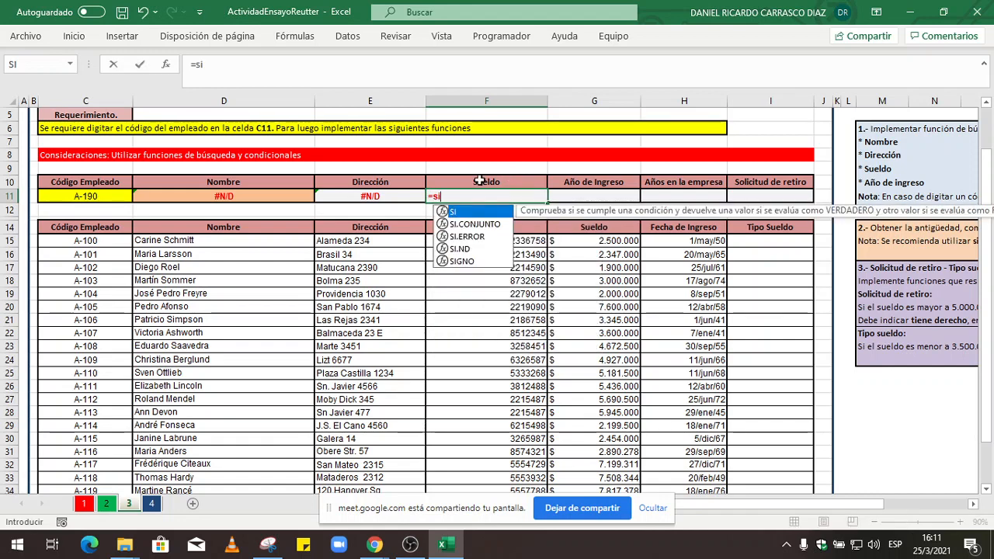
pyautogui.doubleClick(477, 241)
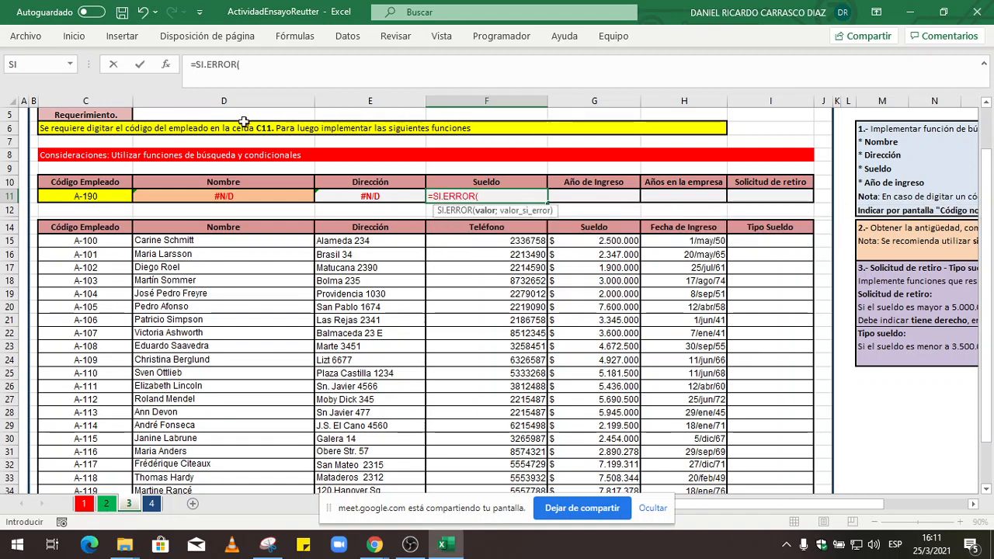
pyautogui.click(167, 65)
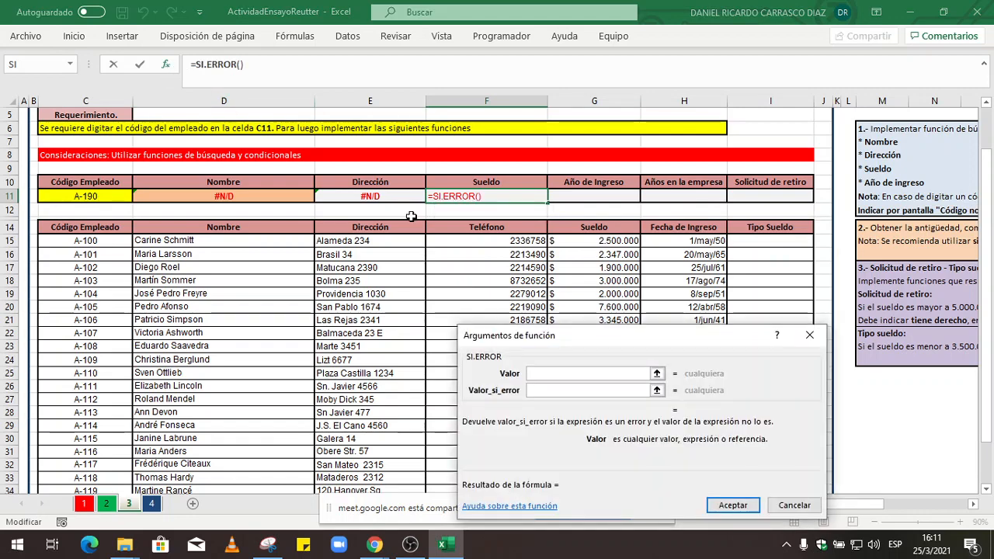
pyautogui.moveTo(648, 348); pyautogui.dragTo(695, 138)
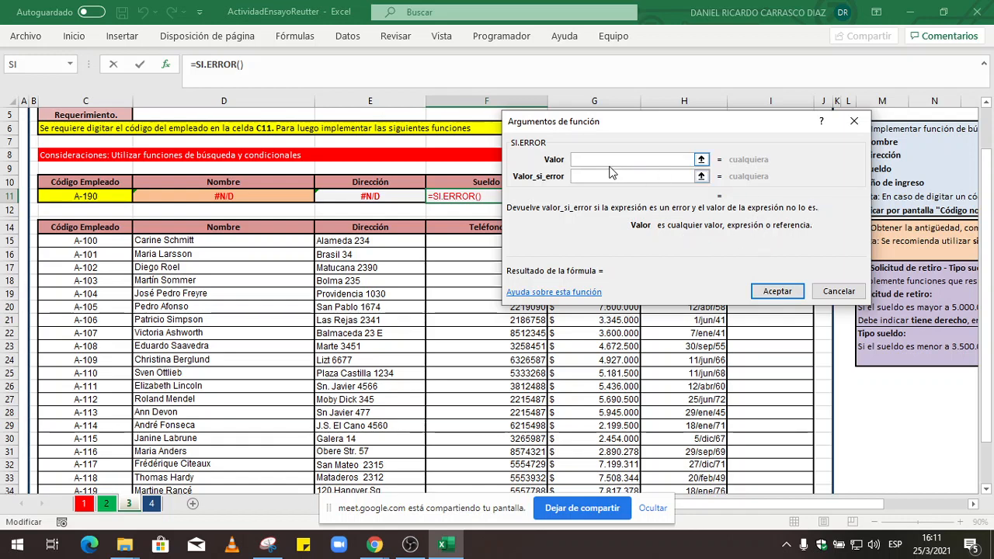
# Set the Valor argument of SI.ERROR to the text "Código Incorrecto"
pyautogui.write('Dato')
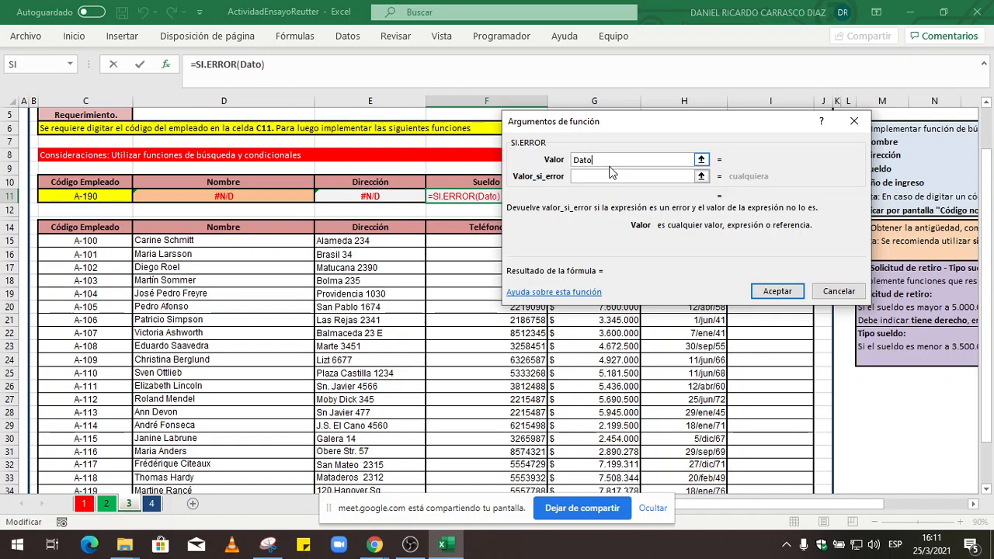
pyautogui.press('BackSpace')
pyautogui.press('BackSpace')
pyautogui.press('BackSpace')
pyautogui.press('BackSpace')
pyautogui.write('d')
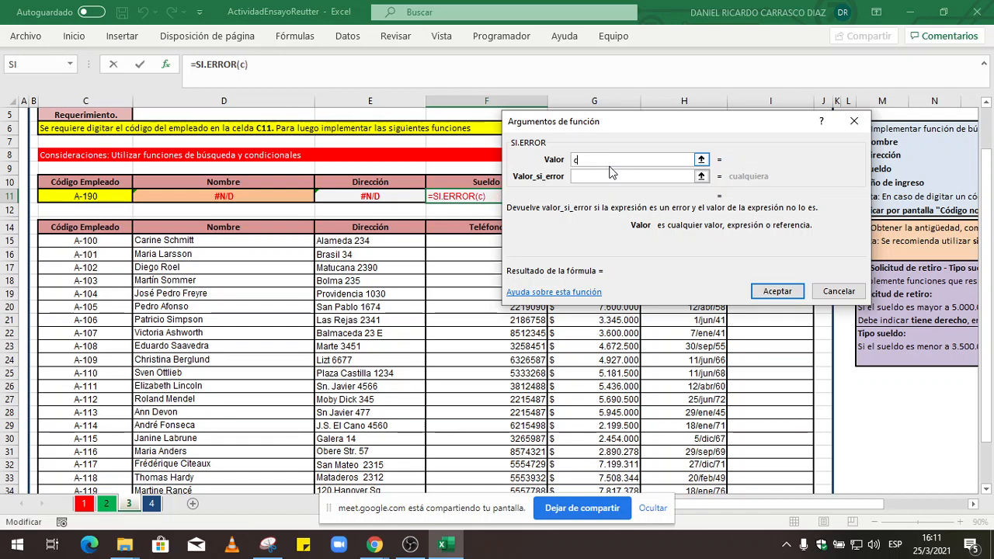
pyautogui.write('ódigo')
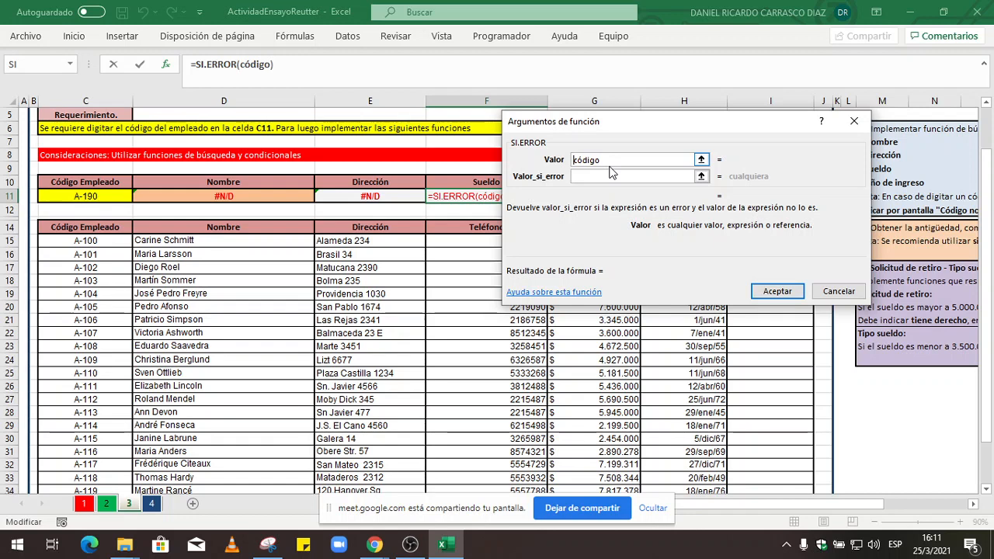
pyautogui.press('Delete')
pyautogui.write('Código')
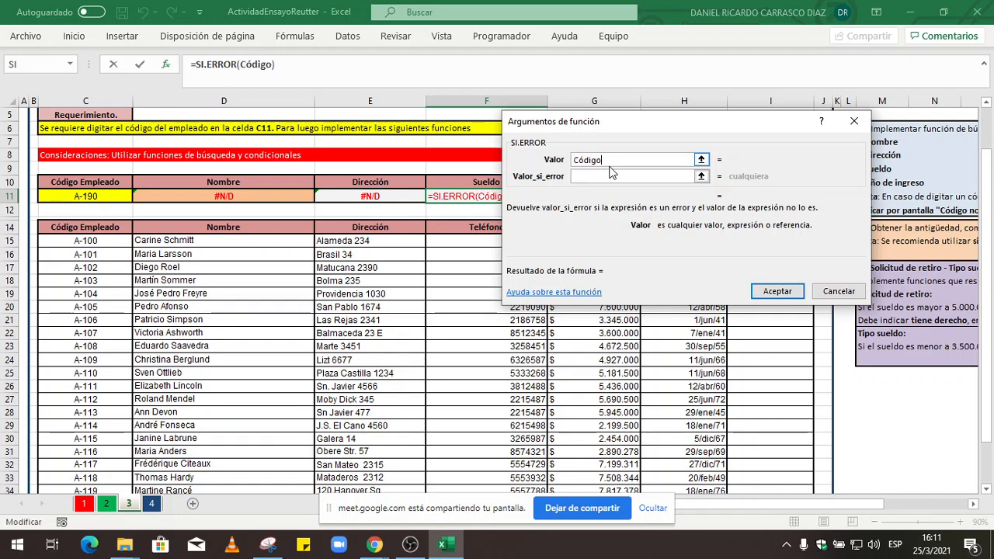
pyautogui.write(' Incorrecto')
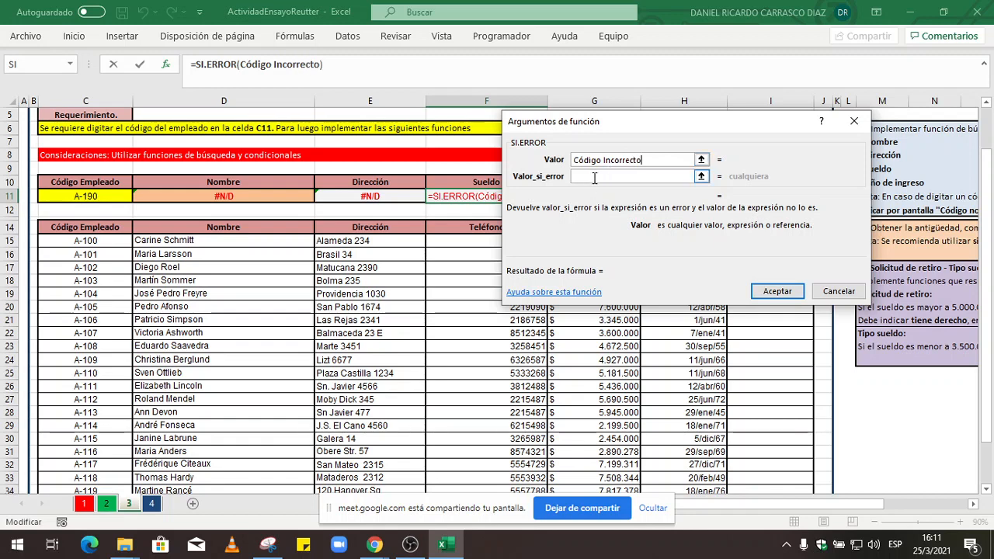
pyautogui.click(594, 177)
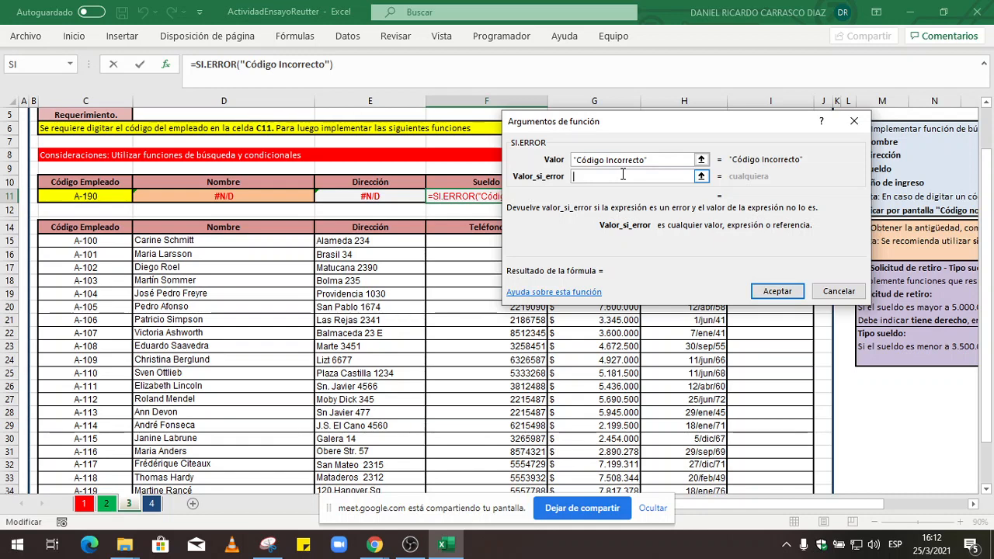
# In the Valor_si_error argument, start a BUSCARV that looks up C11 in the absolute range $C$14:$I$35
pyautogui.write('b')
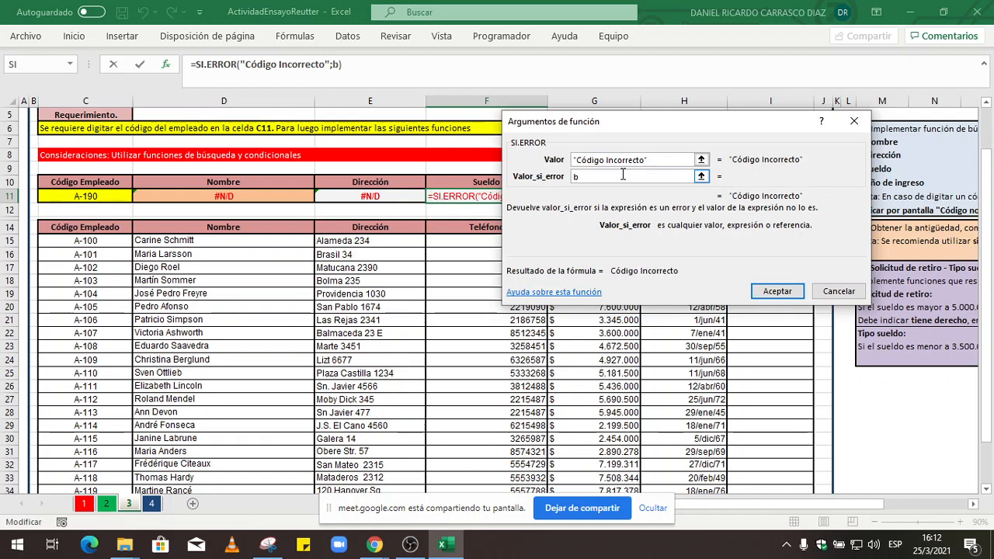
pyautogui.write('uscarv')
pyautogui.write('(')
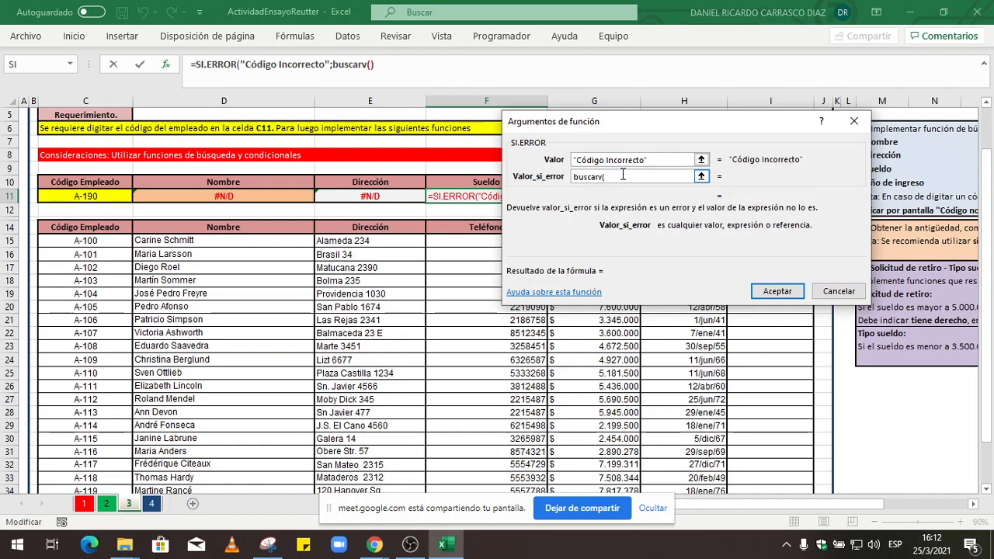
pyautogui.click(86, 197)
pyautogui.write(';')
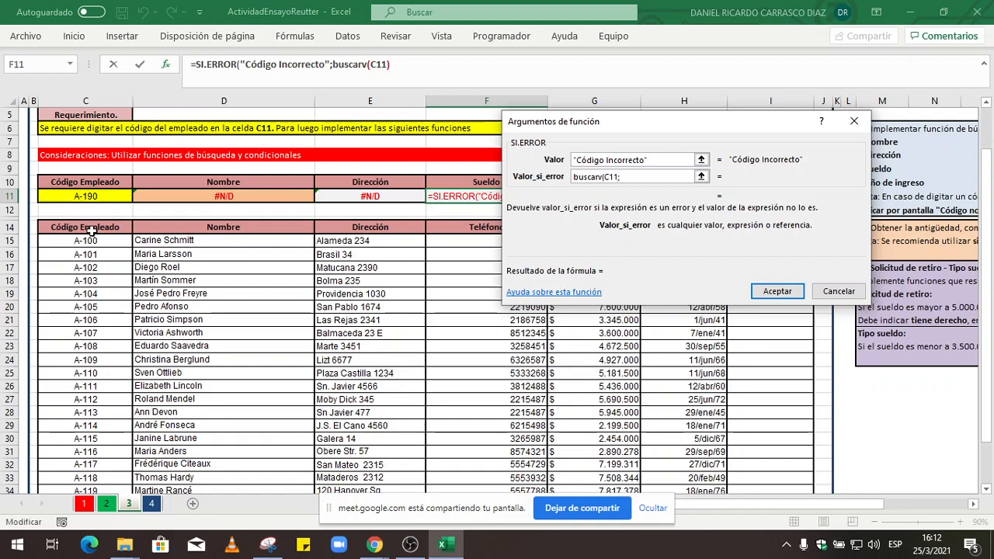
pyautogui.moveTo(88, 228); pyautogui.dragTo(806, 469)
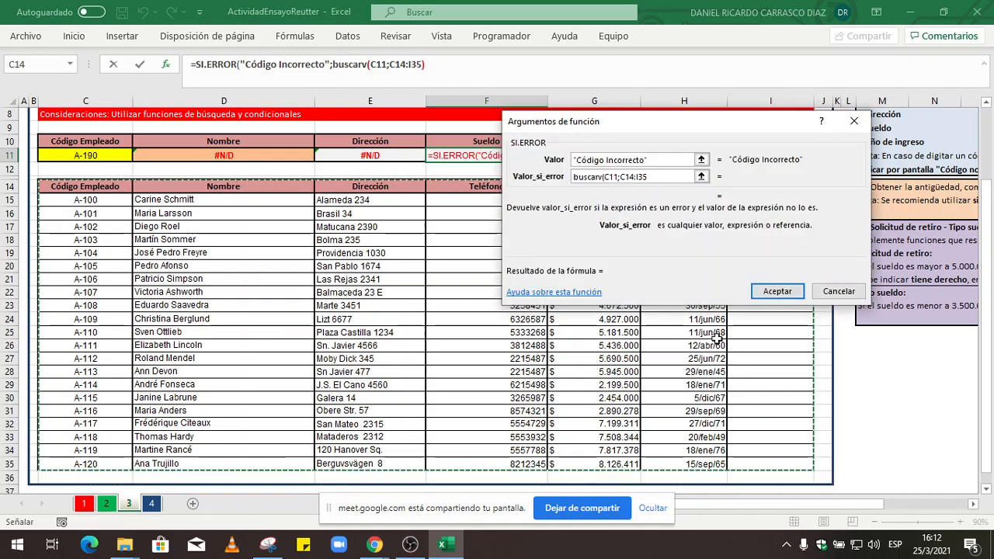
pyautogui.press('F4')
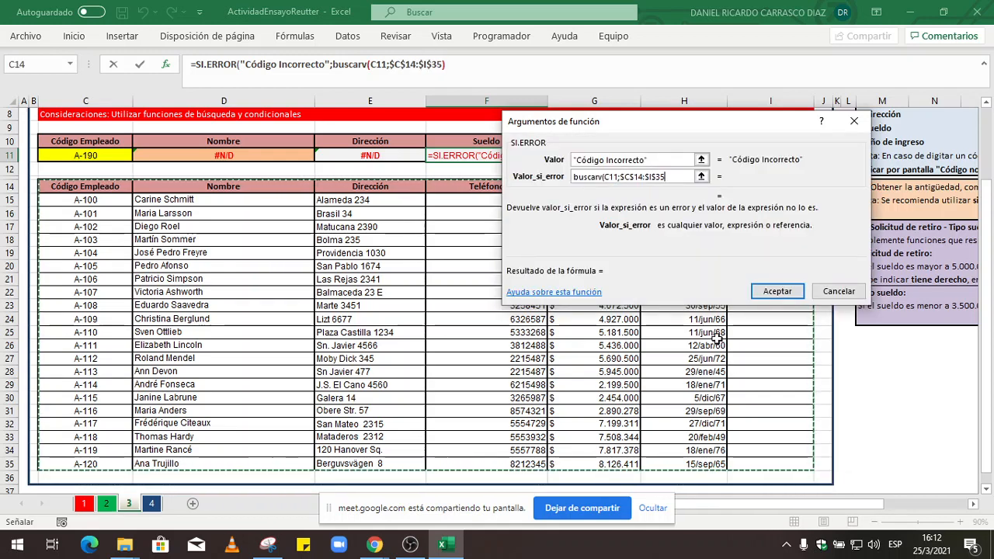
pyautogui.write(';')
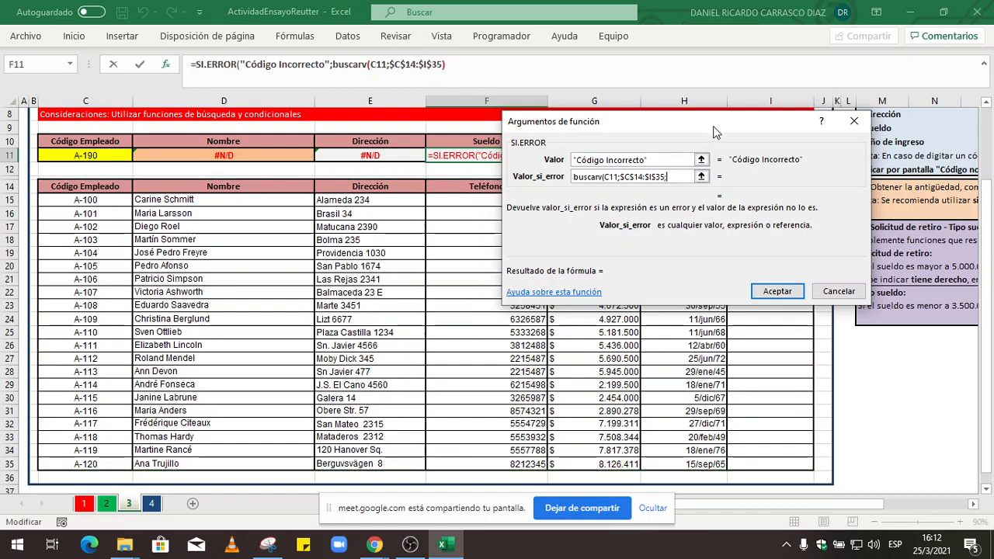
# Complete the BUSCARV with column 5 and match type 0, accept the SI.ERROR formula, and center cell F11
pyautogui.moveTo(714, 132); pyautogui.dragTo(800, 260)
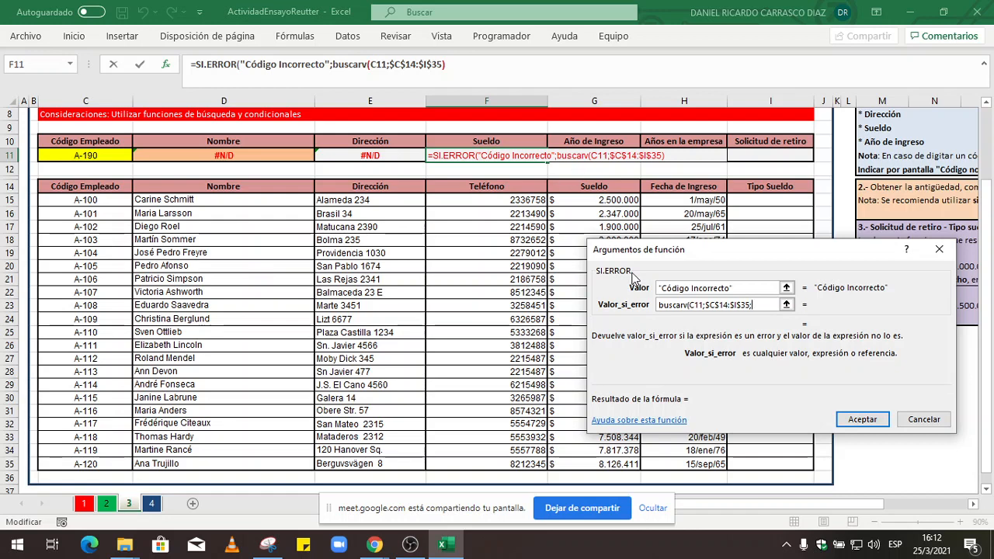
pyautogui.write('5')
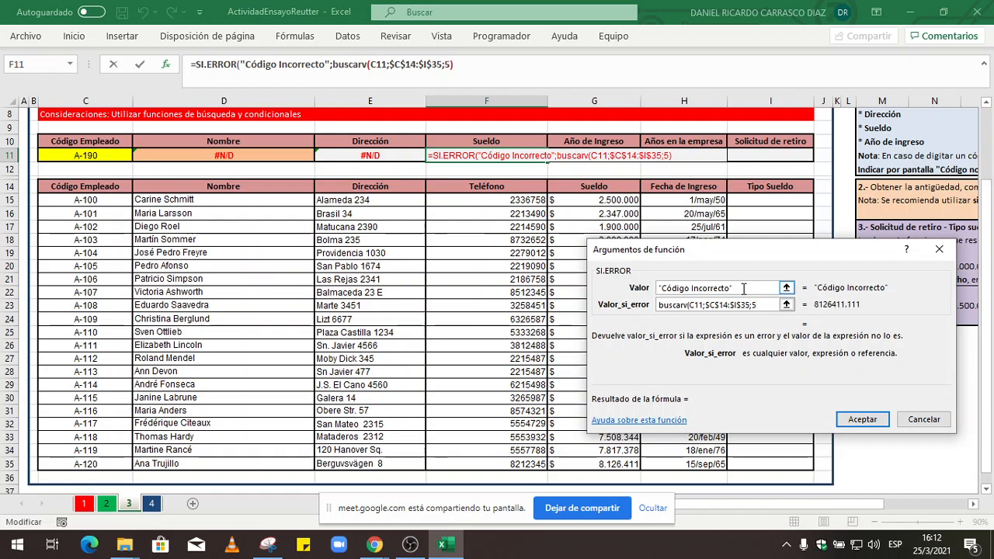
pyautogui.write(';0')
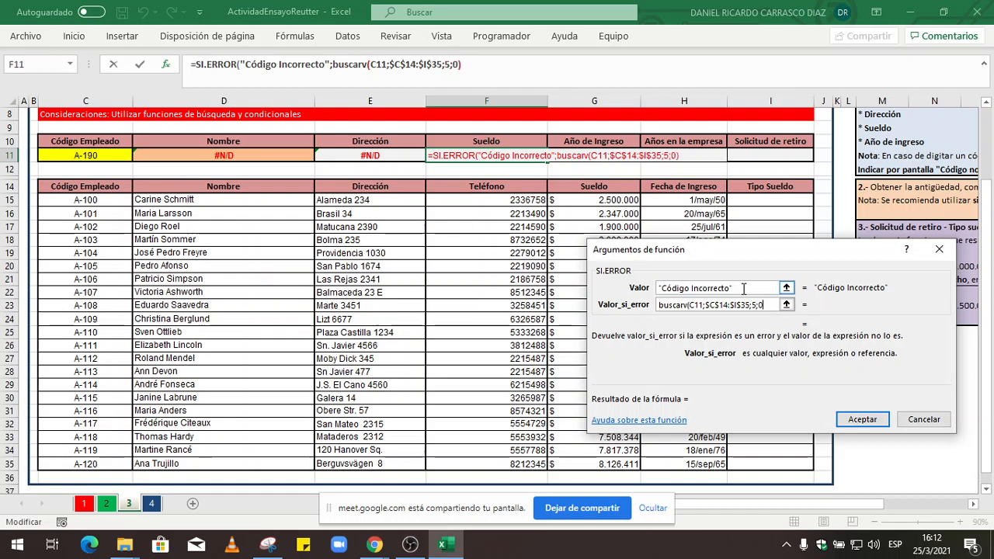
pyautogui.write(')')
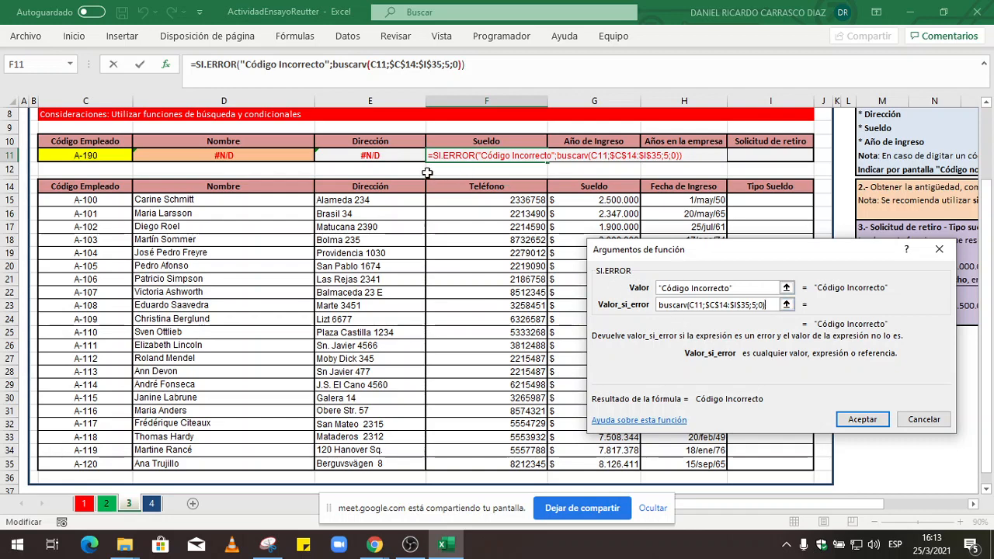
pyautogui.moveTo(770, 305); pyautogui.dragTo(627, 299)
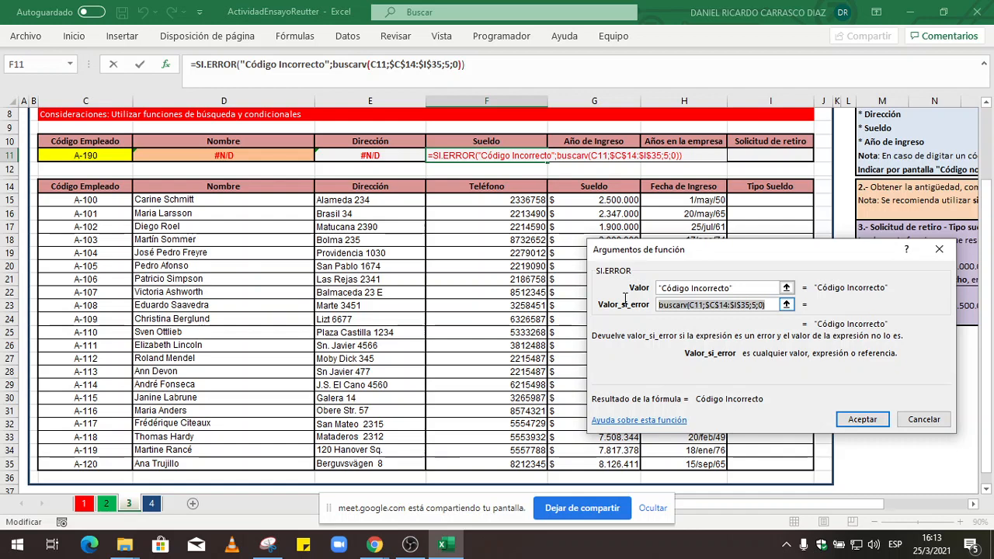
pyautogui.click(863, 419)
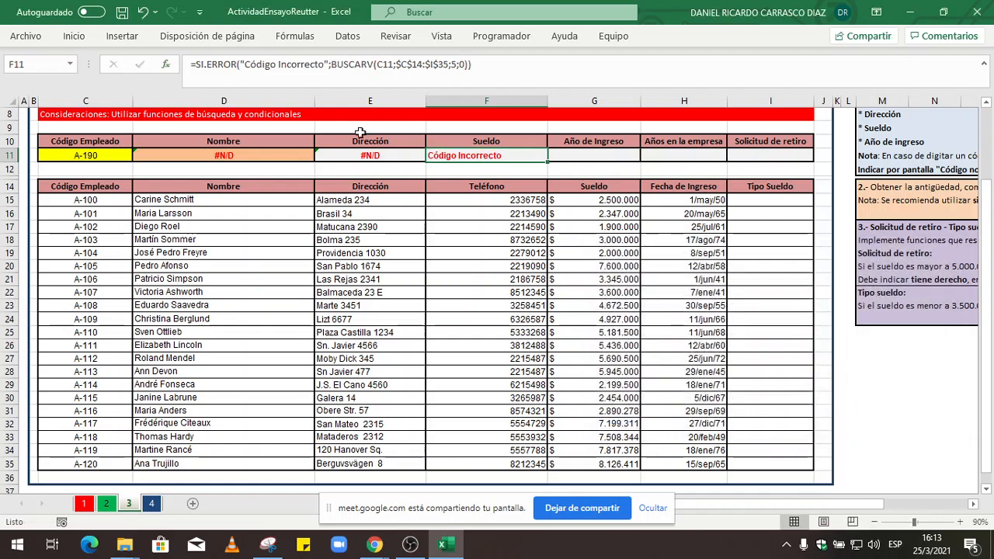
pyautogui.click(75, 36)
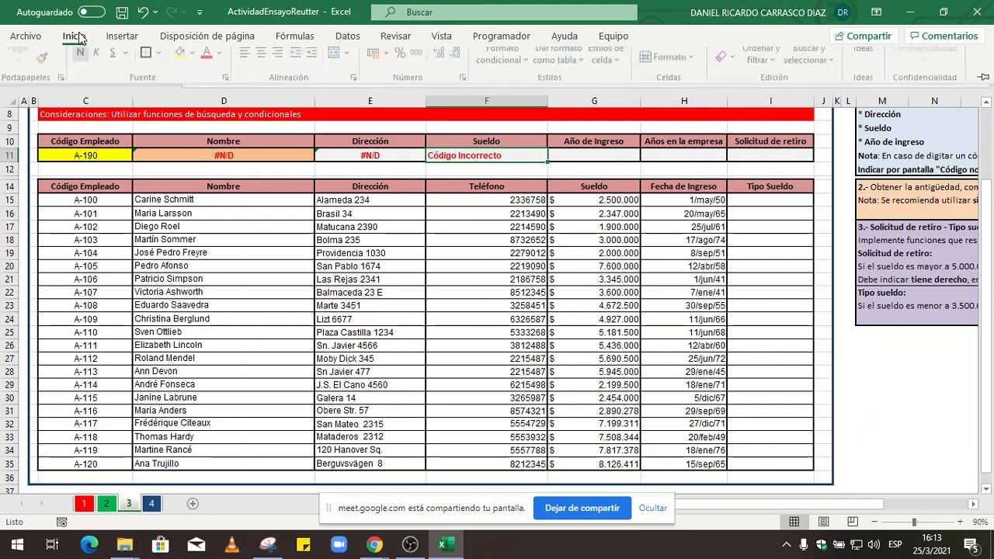
pyautogui.click(265, 87)
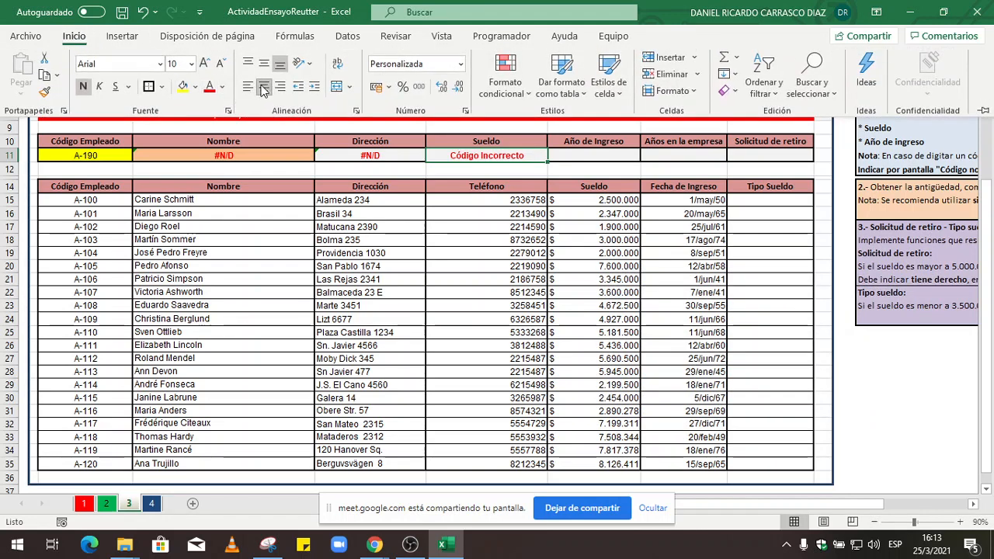
# Compare the Dirección formula in E11 with the SI.ERROR formula in the Sueldo cell F11
pyautogui.click(399, 155)
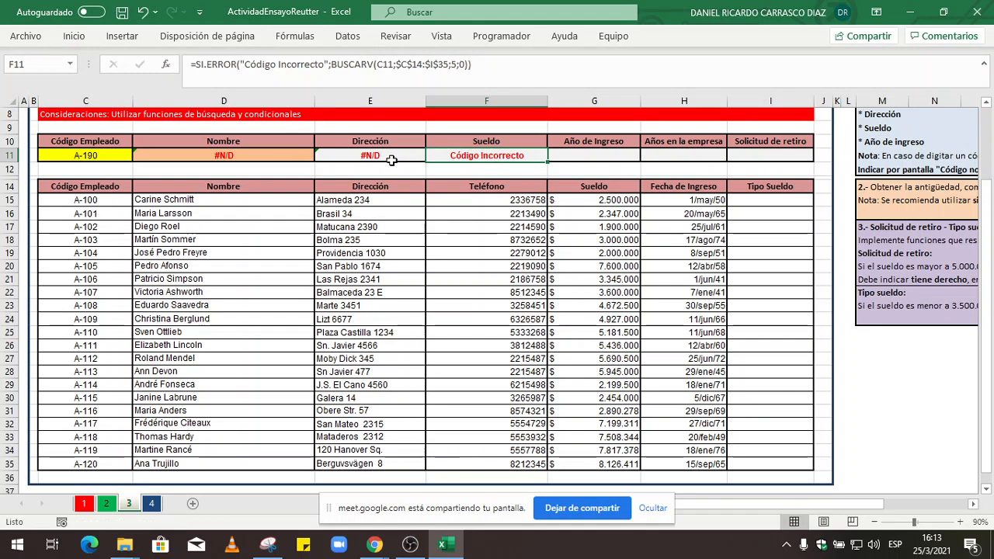
pyautogui.click(388, 159)
pyautogui.click(456, 159)
pyautogui.click(395, 156)
pyautogui.click(467, 155)
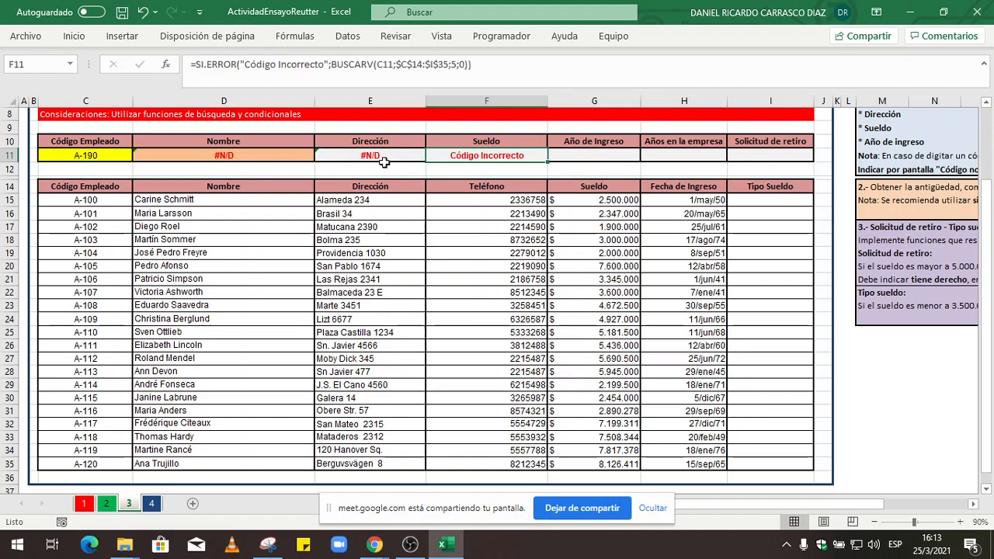
pyautogui.click(383, 159)
pyautogui.click(461, 158)
pyautogui.click(400, 156)
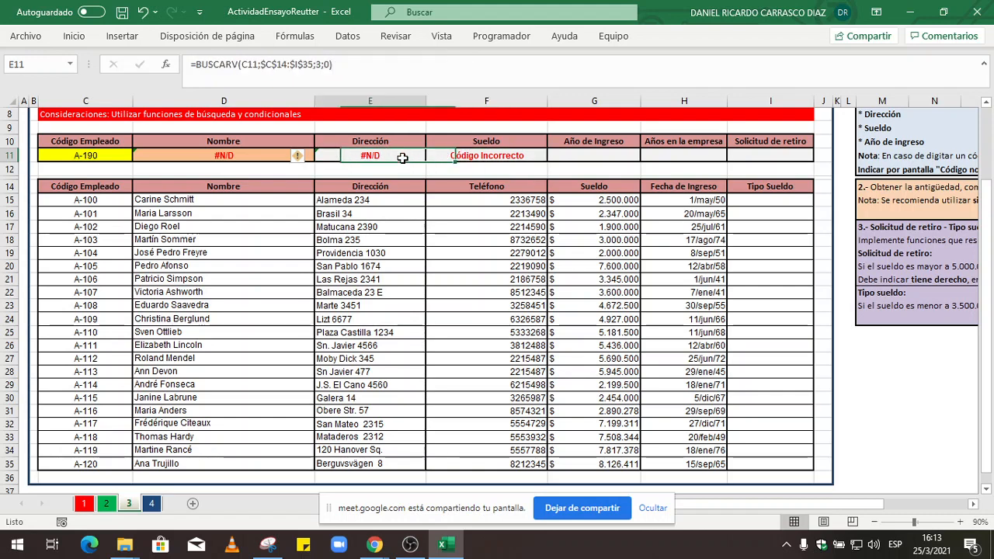
pyautogui.click(469, 156)
pyautogui.click(410, 156)
pyautogui.click(465, 156)
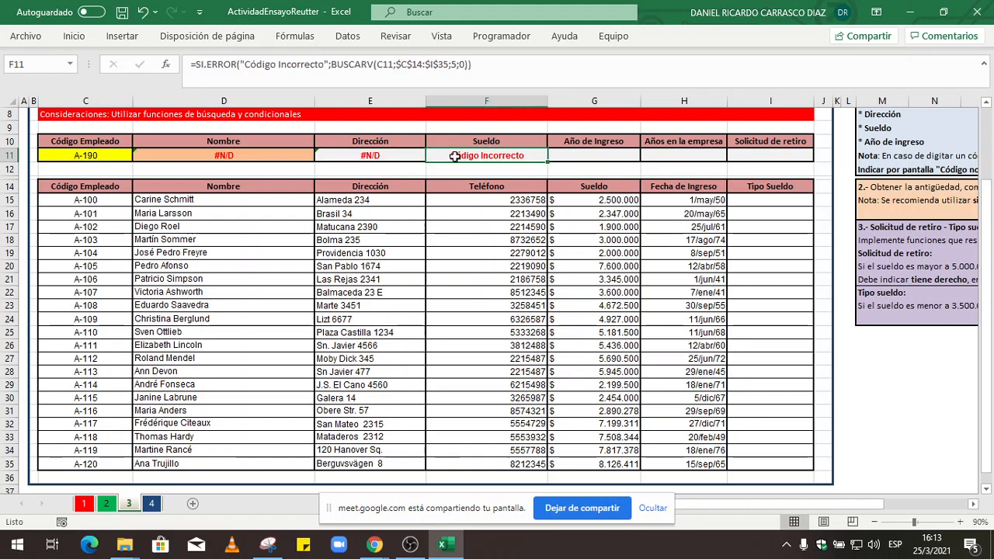
pyautogui.click(395, 156)
pyautogui.click(462, 156)
# Change the employee code in C11 to the existing code A-100
pyautogui.click(113, 152)
pyautogui.doubleClick(127, 152)
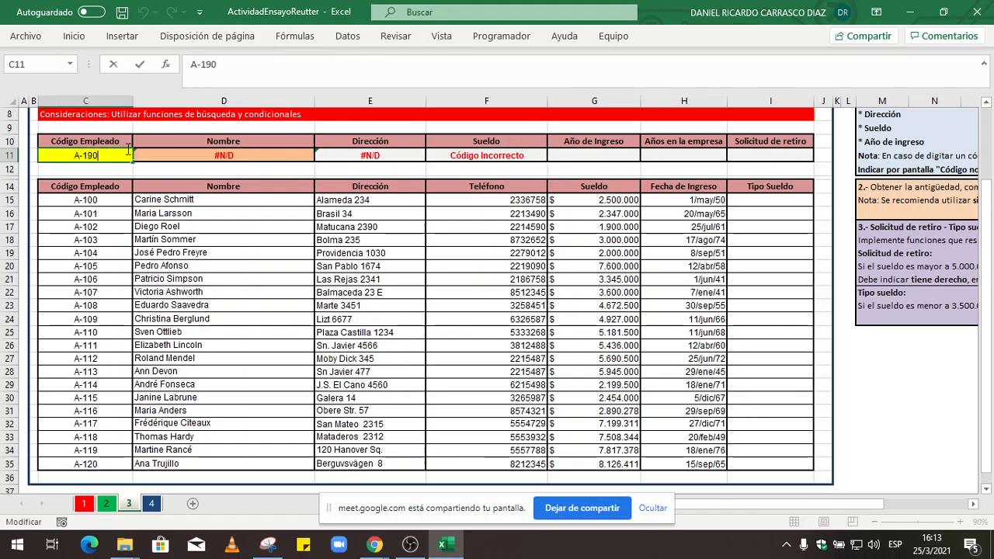
pyautogui.press('BackSpace')
pyautogui.press('BackSpace')
pyautogui.write('00')
pyautogui.press('Return')
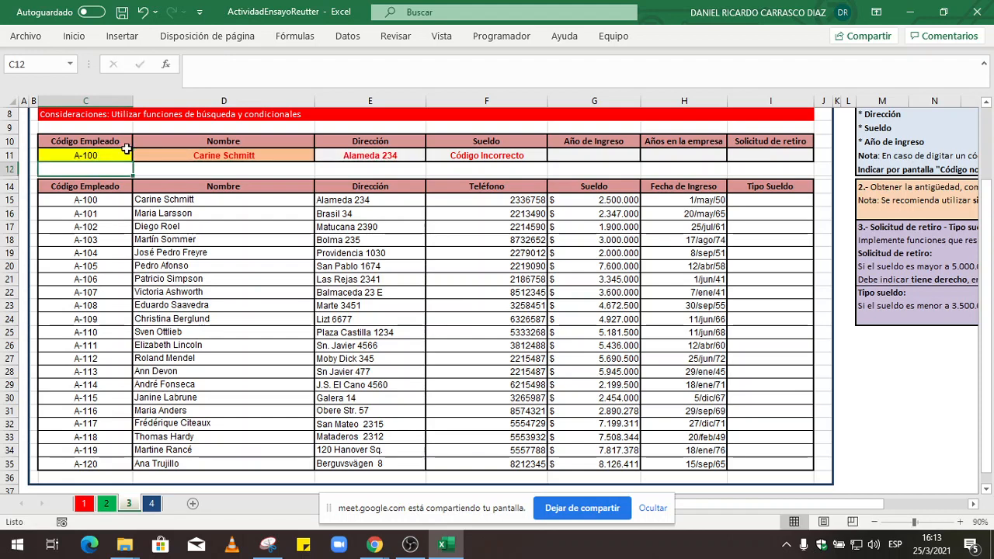
# Cut the text "Código Incorrecto" and its separator from the first argument of the SI.ERROR formula in F11
pyautogui.press('Up')
pyautogui.press('Right')
pyautogui.press('Right')
pyautogui.press('Right')
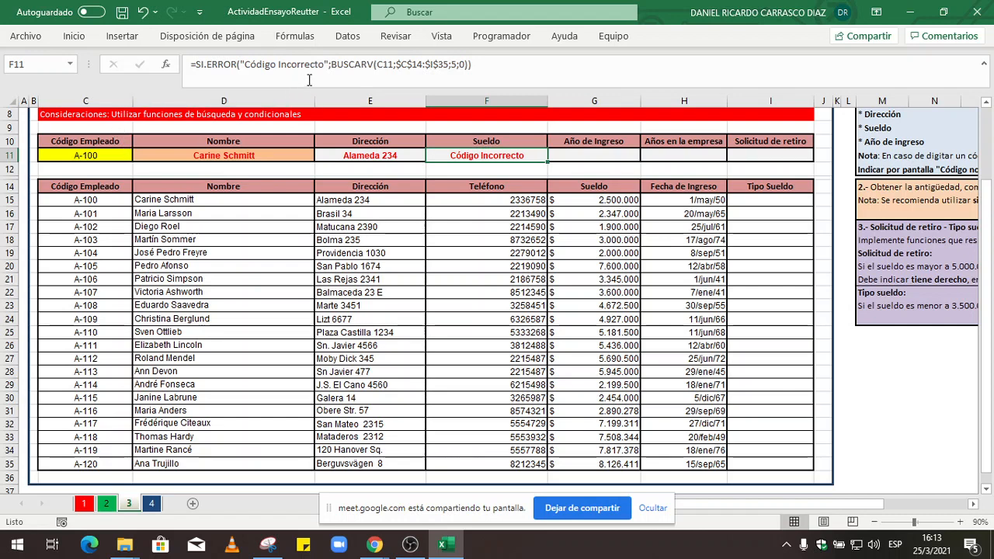
pyautogui.click(330, 64)
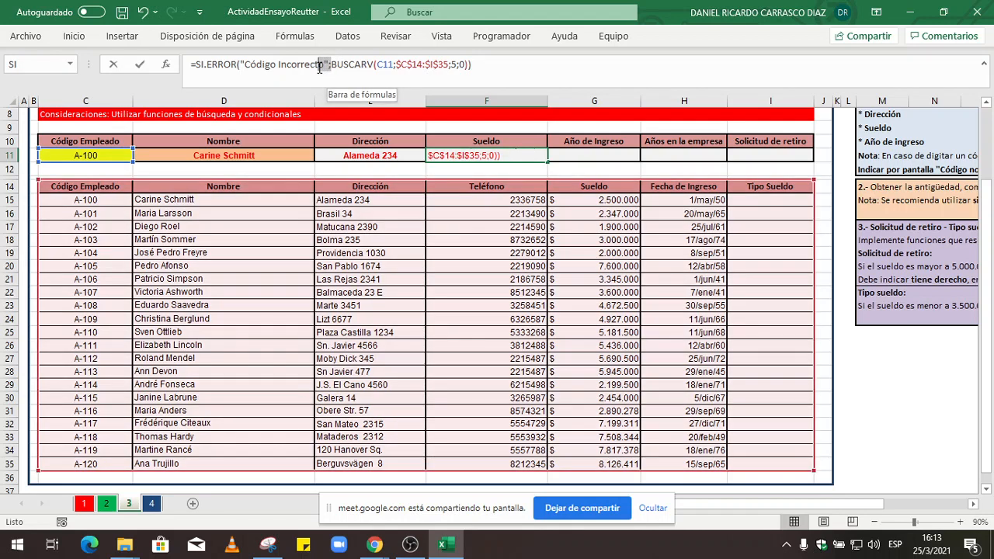
pyautogui.moveTo(327, 65); pyautogui.dragTo(239, 64)
pyautogui.rightClick(241, 64)
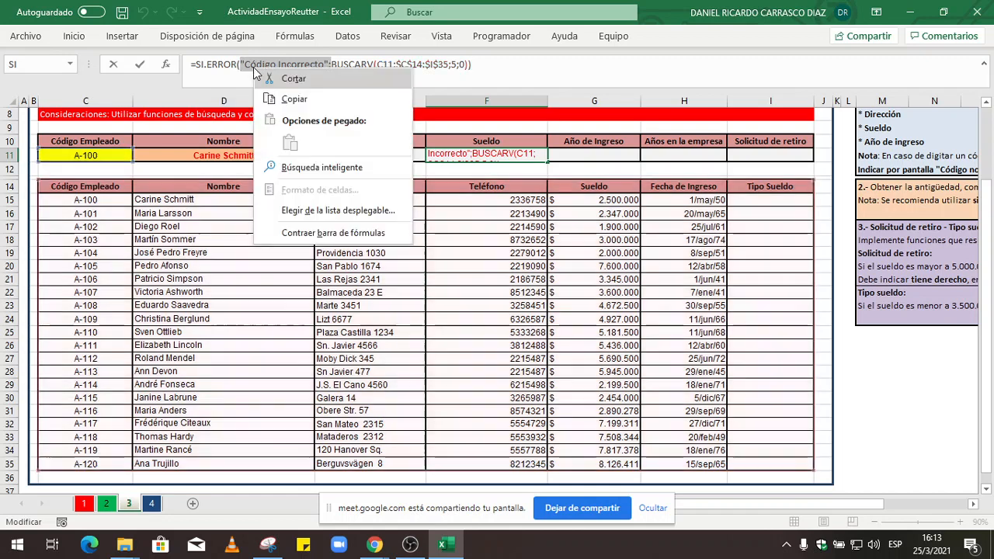
pyautogui.click(268, 78)
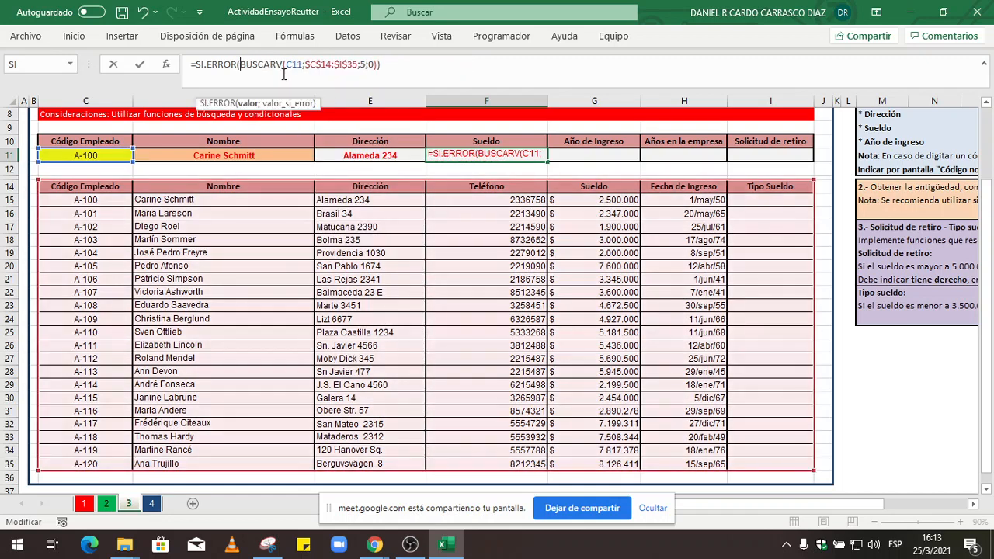
# Add "Código Incorrecto" after the BUSCARV as the second argument of SI.ERROR in F11, and confirm the formula
pyautogui.click(378, 64)
pyautogui.write(')')
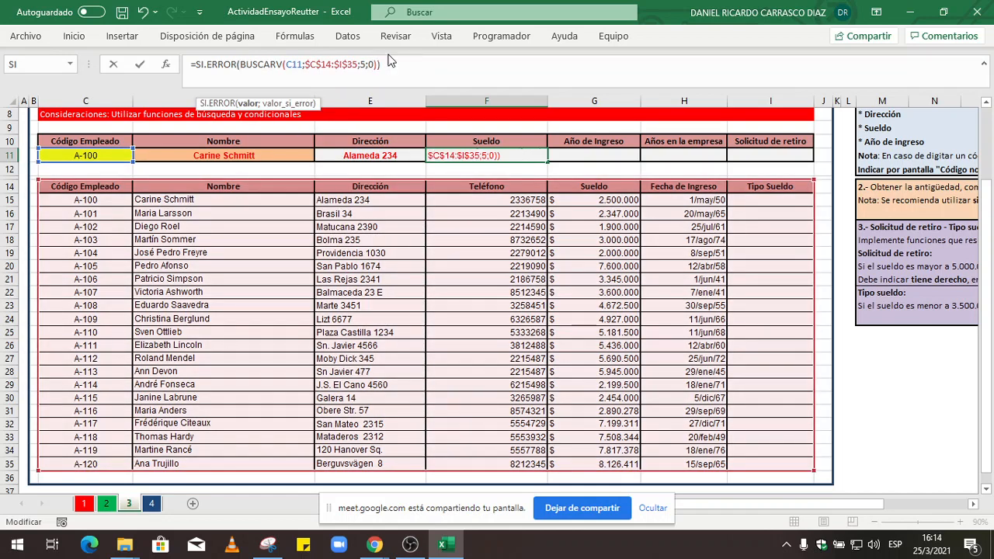
pyautogui.write(';"Código Incorrecto"')
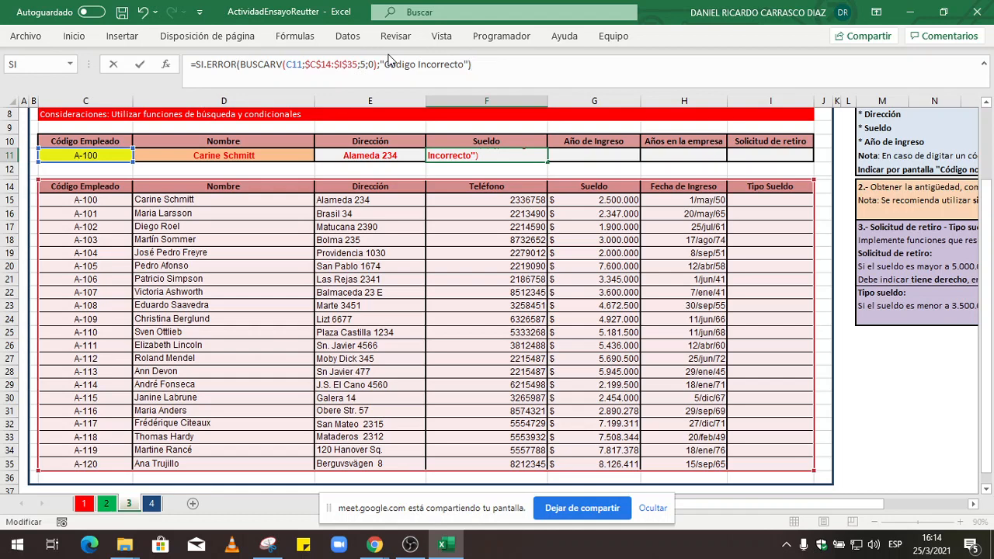
pyautogui.press('Return')
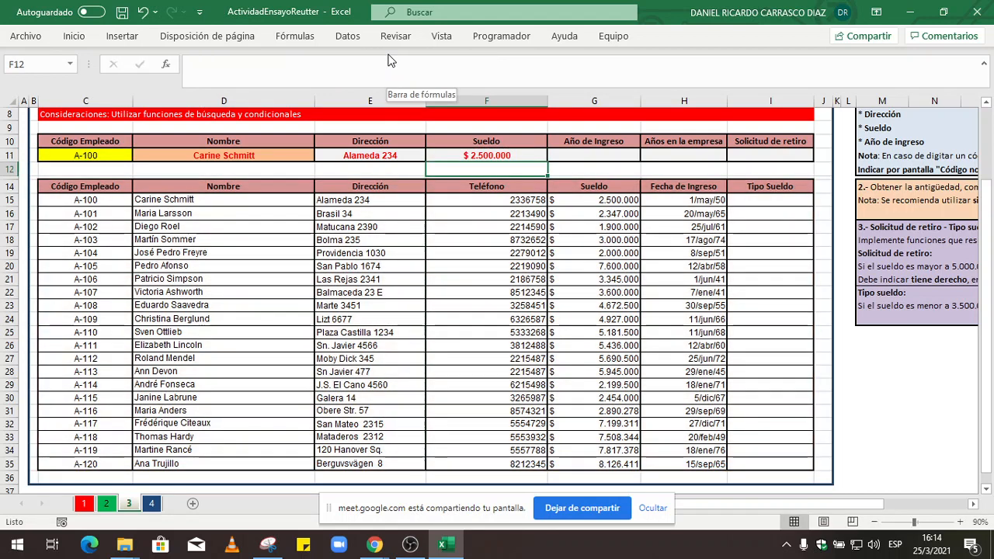
# Review the order of the BUSCARV and message arguments in the F11 formula without changing it
pyautogui.press('Up')
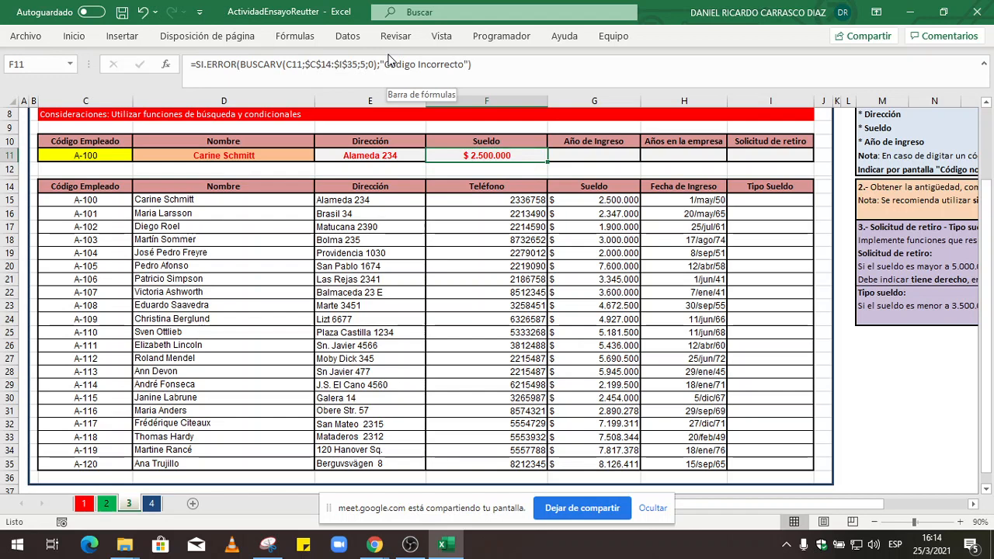
pyautogui.click(381, 65)
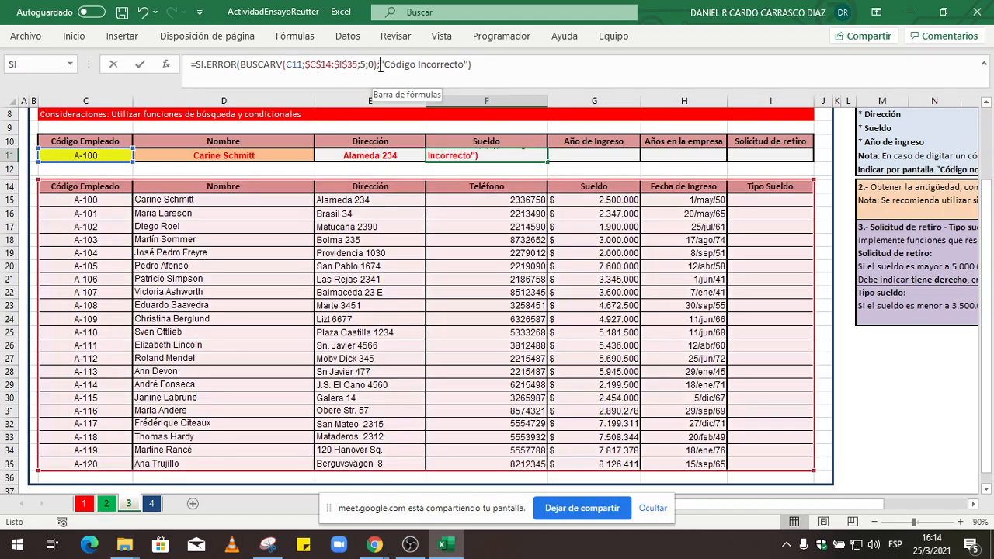
pyautogui.moveTo(380, 65)
pyautogui.mouseDown()
pyautogui.moveTo(244, 70)
pyautogui.moveTo(376, 64)
pyautogui.mouseUp()
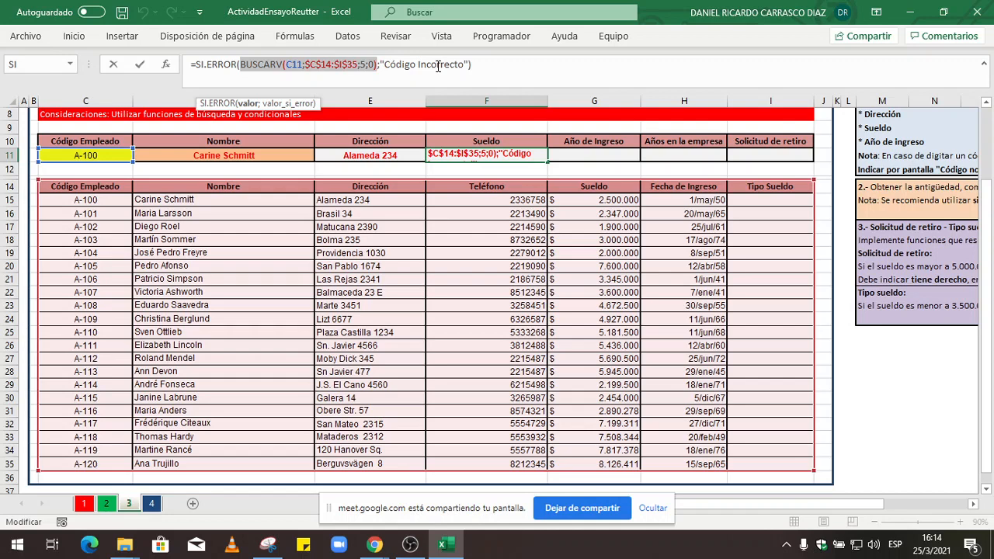
pyautogui.click(489, 66)
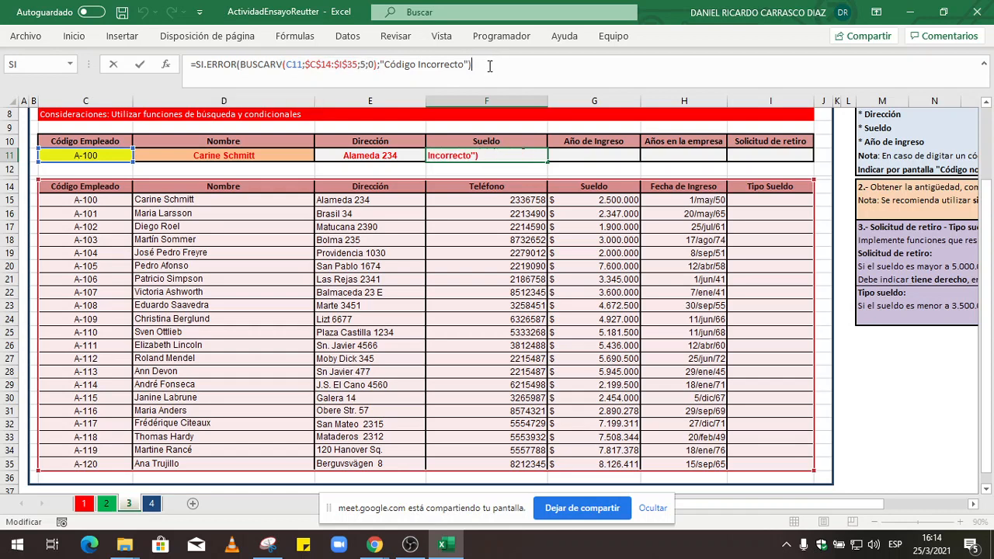
pyautogui.press('Return')
pyautogui.press('Up')
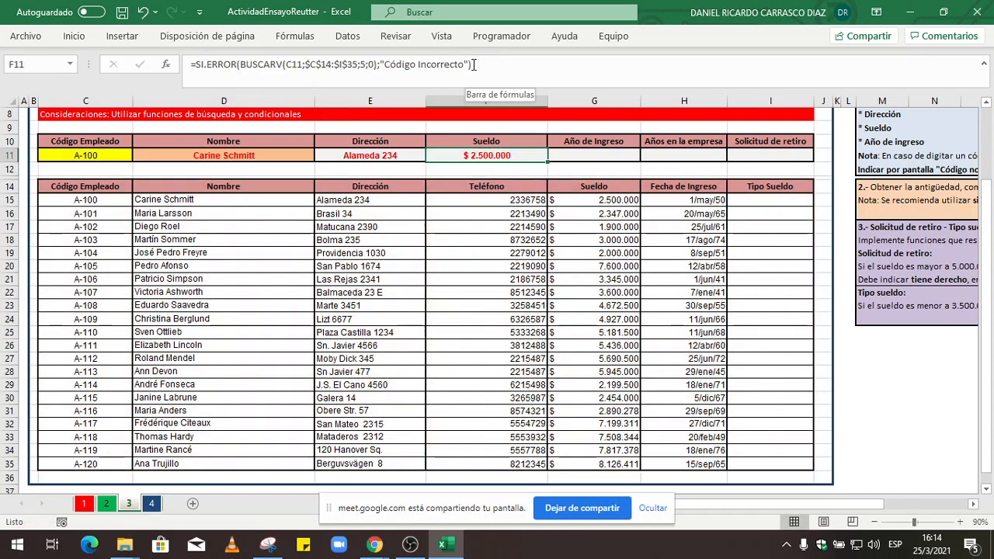
# Set the employee code in C11 to A-190 to test the error message in the Sueldo cell
pyautogui.press('Left')
pyautogui.press('Left')
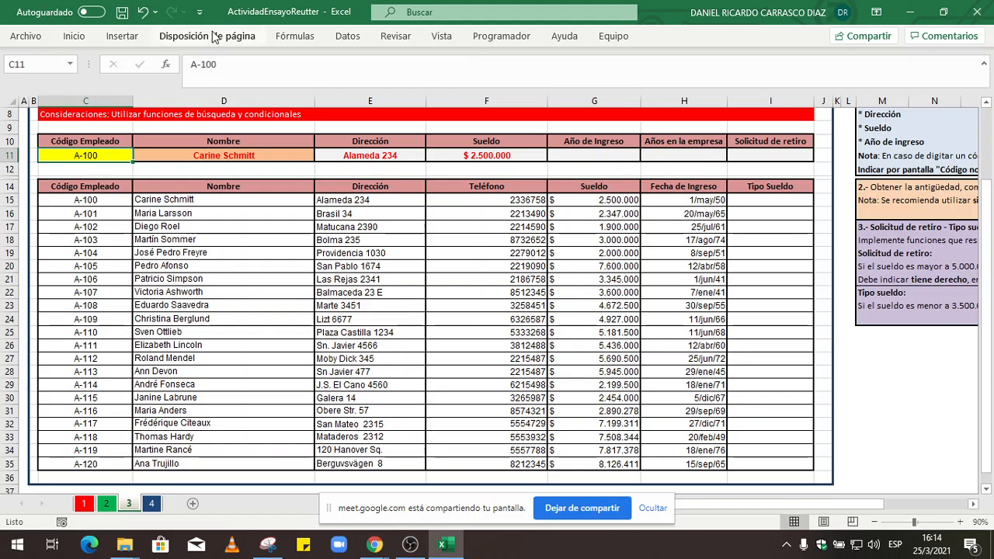
pyautogui.click(226, 64)
pyautogui.press('BackSpace')
pyautogui.press('BackSpace')
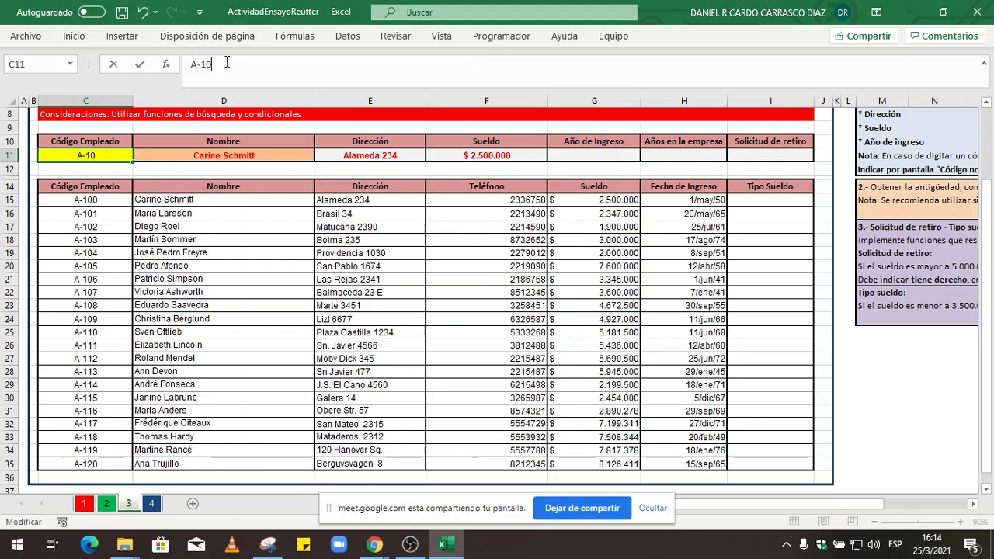
pyautogui.write('90')
pyautogui.press('Return')
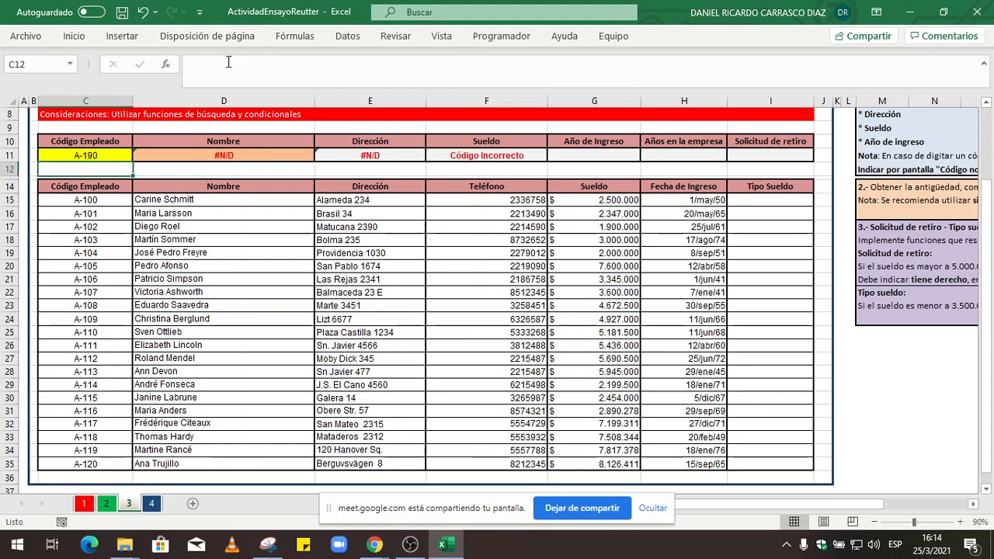
# Compare the plain BUSCARV formulas in D11 and E11 with the SI.ERROR version in F11 for the invalid employee code
pyautogui.press('Up')
pyautogui.press('Right')
pyautogui.press('Right')
pyautogui.press('Left')
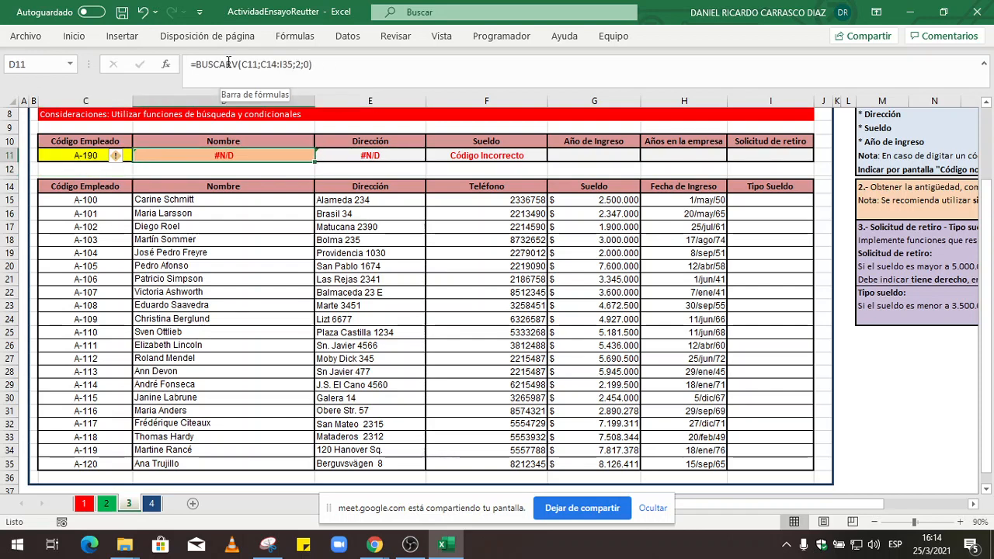
pyautogui.press('Right')
pyautogui.press('Right')
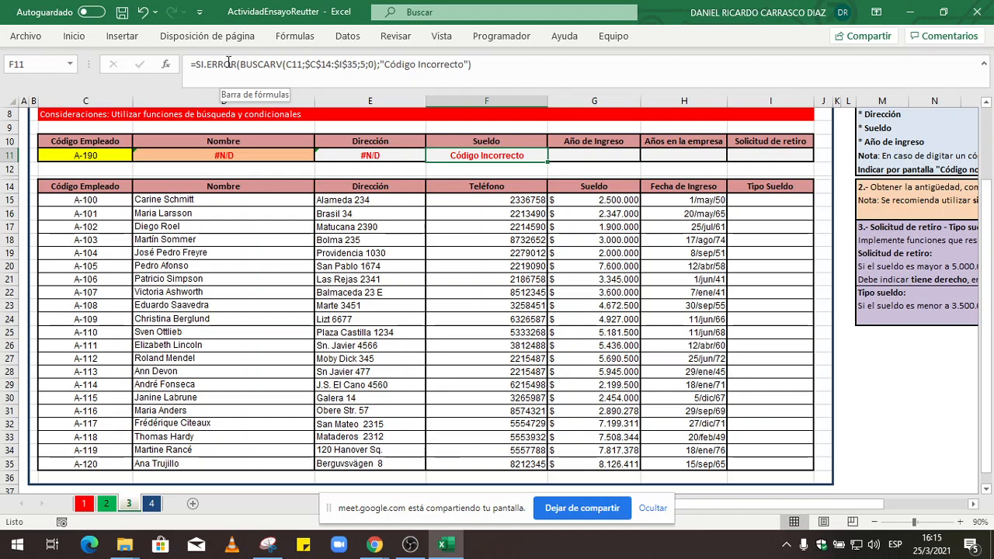
pyautogui.press('Left')
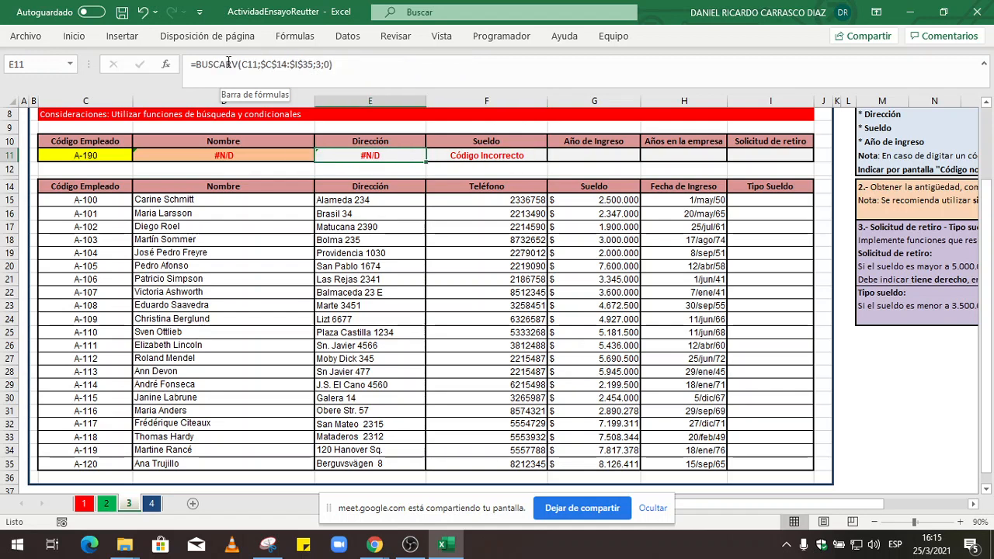
pyautogui.press('Right')
pyautogui.press('Left')
pyautogui.press('Right')
pyautogui.press('Left')
pyautogui.press('Right')
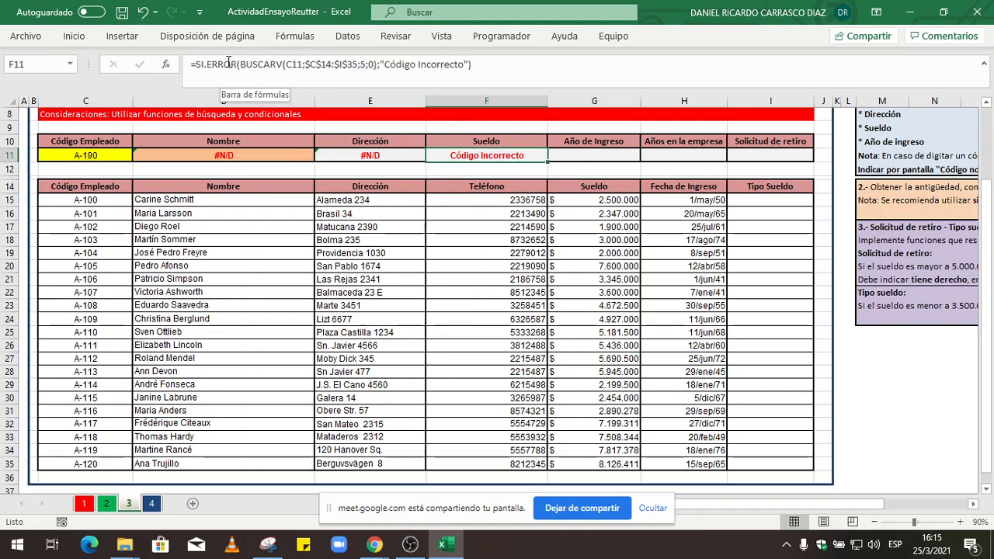
pyautogui.press('Left')
pyautogui.press('Right')
pyautogui.press('Left')
pyautogui.press('Right')
# Examine the SI.ERROR wrapper, BUSCARV argument and "Código Incorrecto" argument in the F11 formula, leaving it as it is
pyautogui.moveTo(242, 68); pyautogui.dragTo(172, 66)
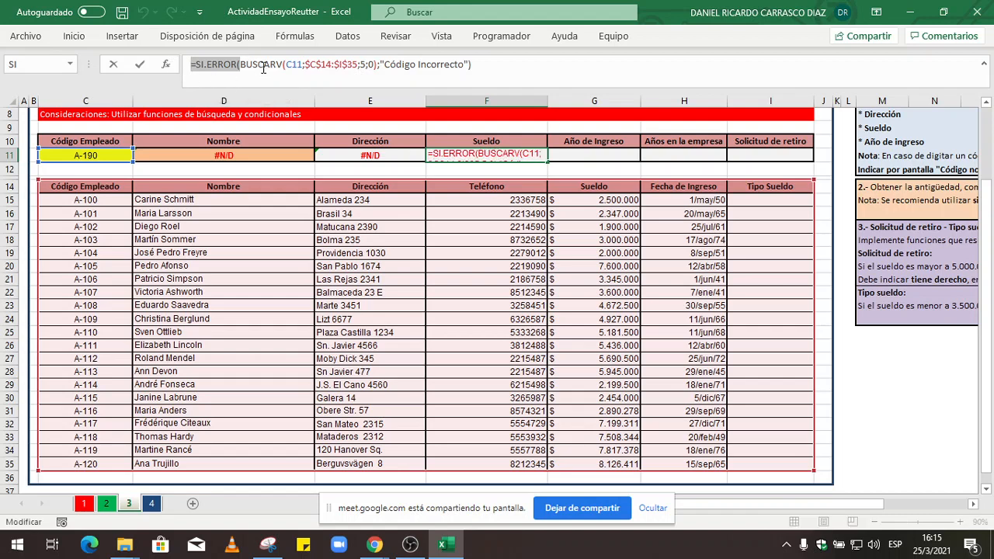
pyautogui.doubleClick(370, 65)
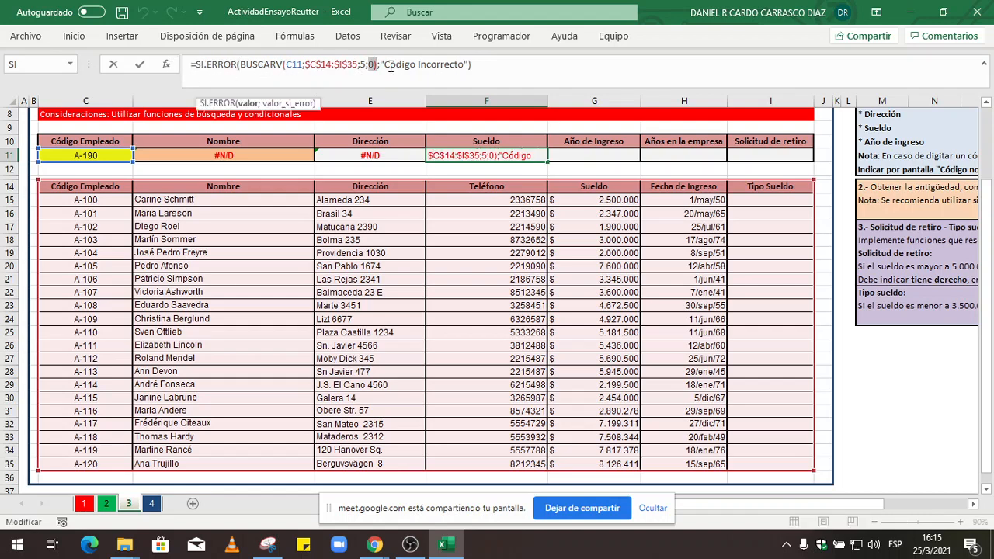
pyautogui.click(380, 65)
pyautogui.moveTo(480, 66); pyautogui.dragTo(378, 64)
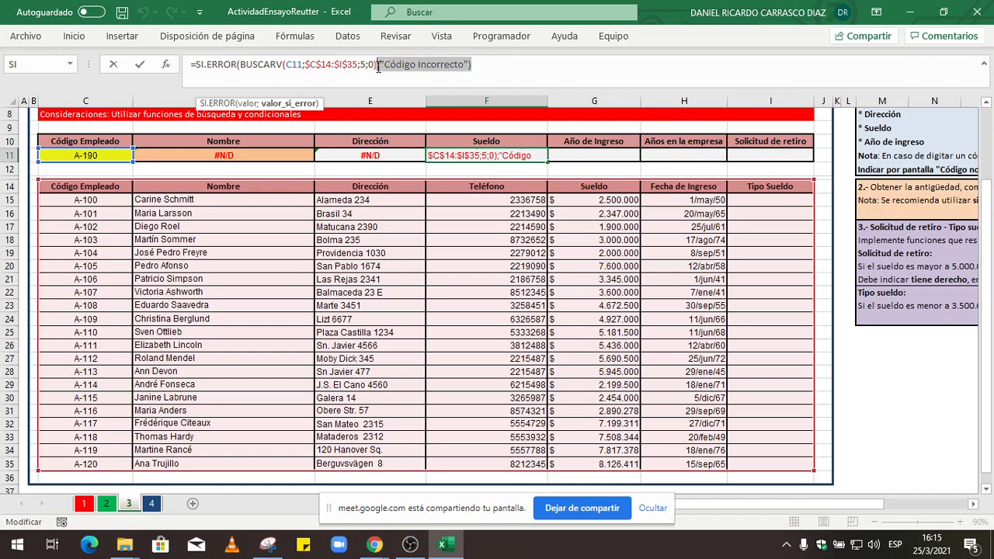
pyautogui.click(283, 104)
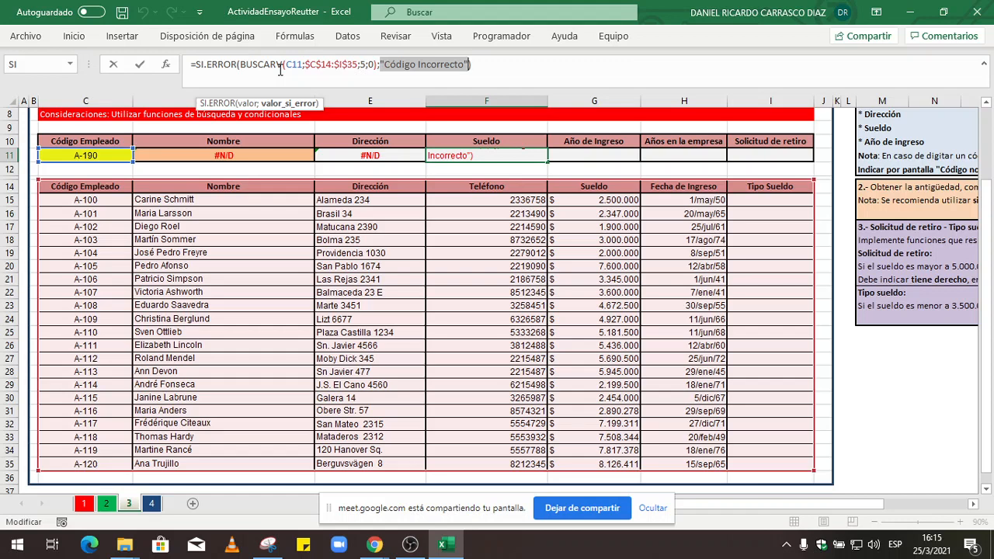
pyautogui.moveTo(241, 65); pyautogui.dragTo(380, 64)
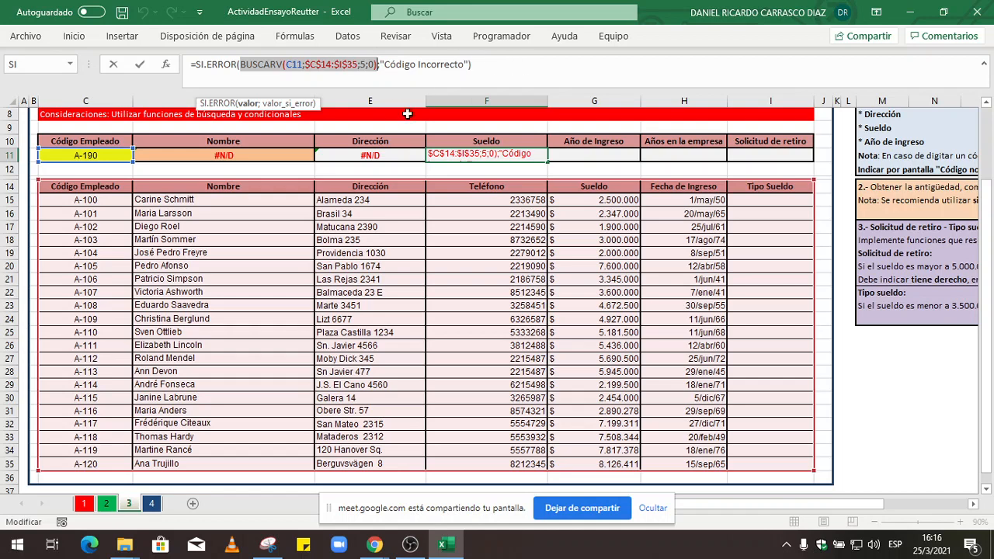
pyautogui.hotkey('ctrl', 'Return')
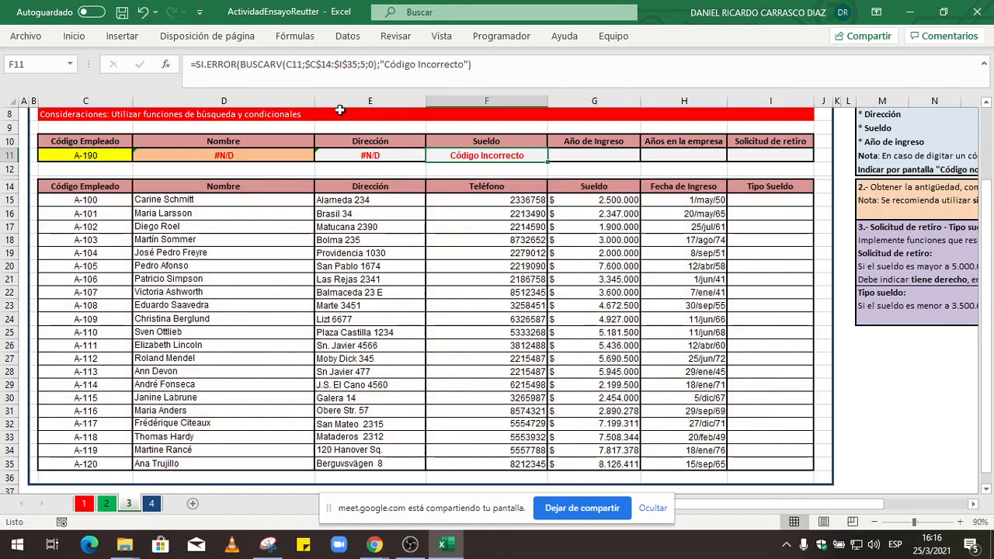
# Set the employee code in C11 to A-111 to test the lookups with a valid code
pyautogui.click(104, 153)
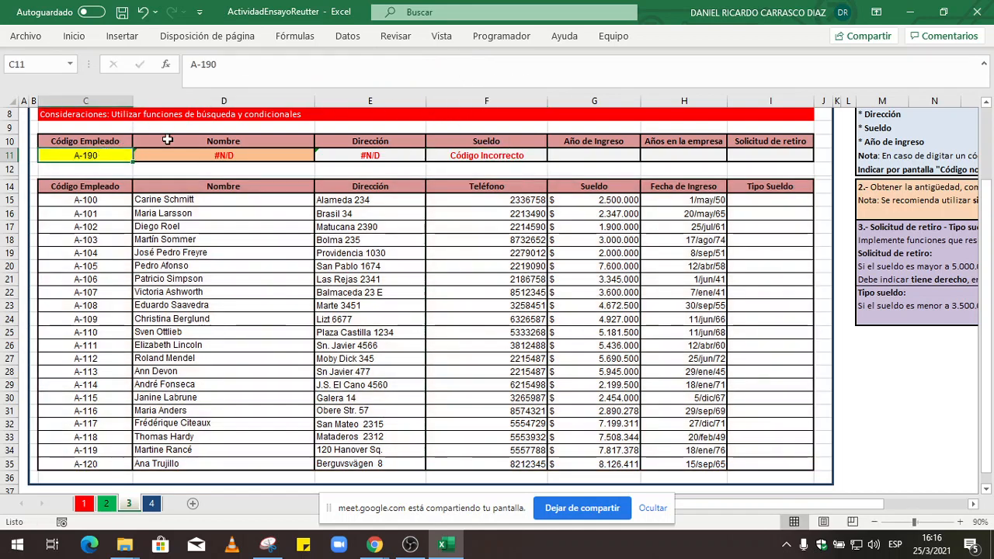
pyautogui.doubleClick(217, 64)
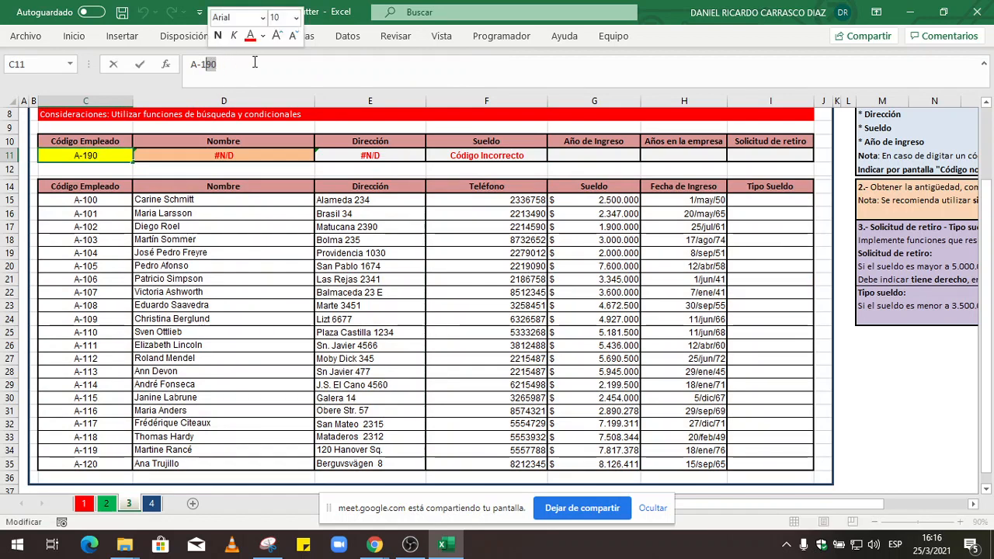
pyautogui.press('BackSpace')
pyautogui.write('10')
pyautogui.press('BackSpace')
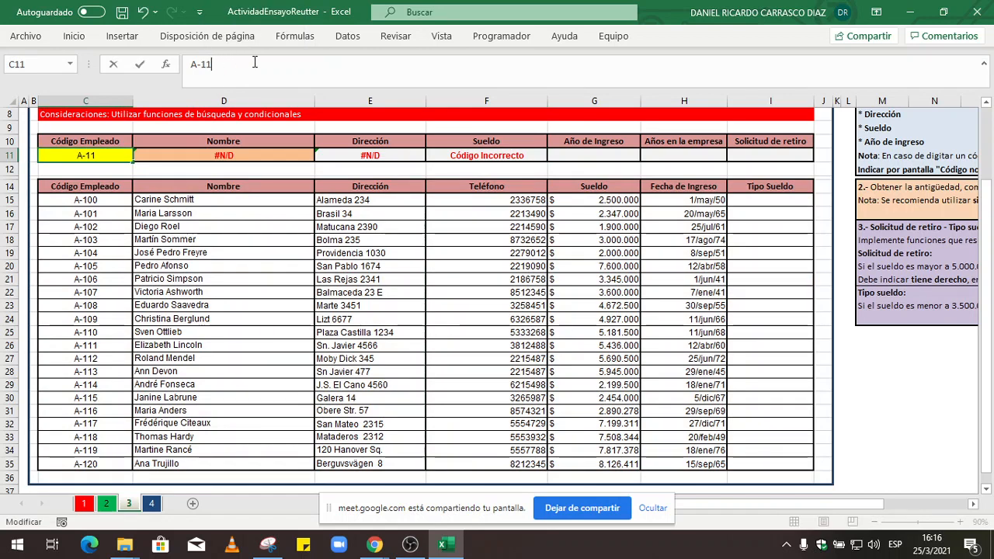
pyautogui.write('1')
pyautogui.press('Return')
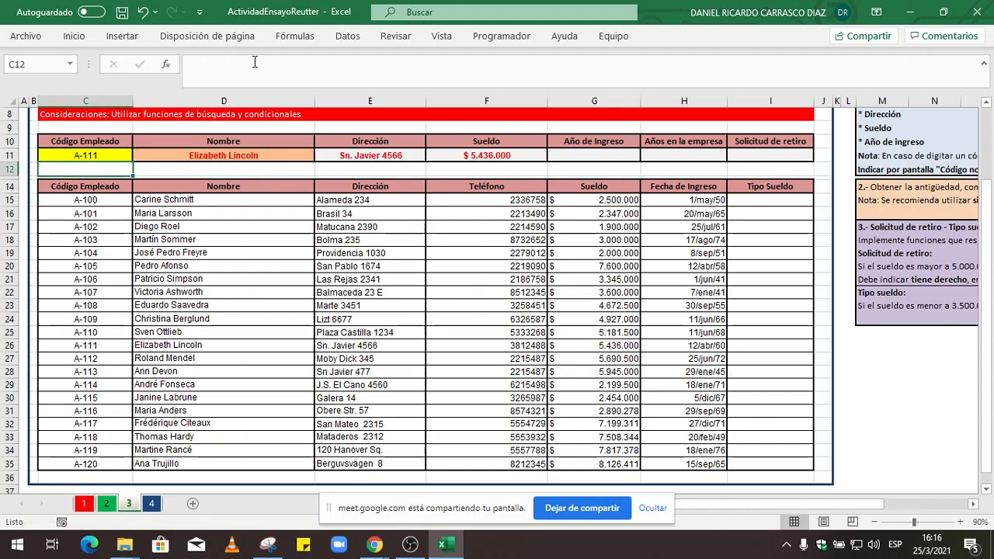
# Check the Nombre, Dirección and Sueldo lookup cells in row 11 and their formulas for the valid code
pyautogui.press('Up')
pyautogui.press('Right')
pyautogui.press('Right')
pyautogui.press('Right')
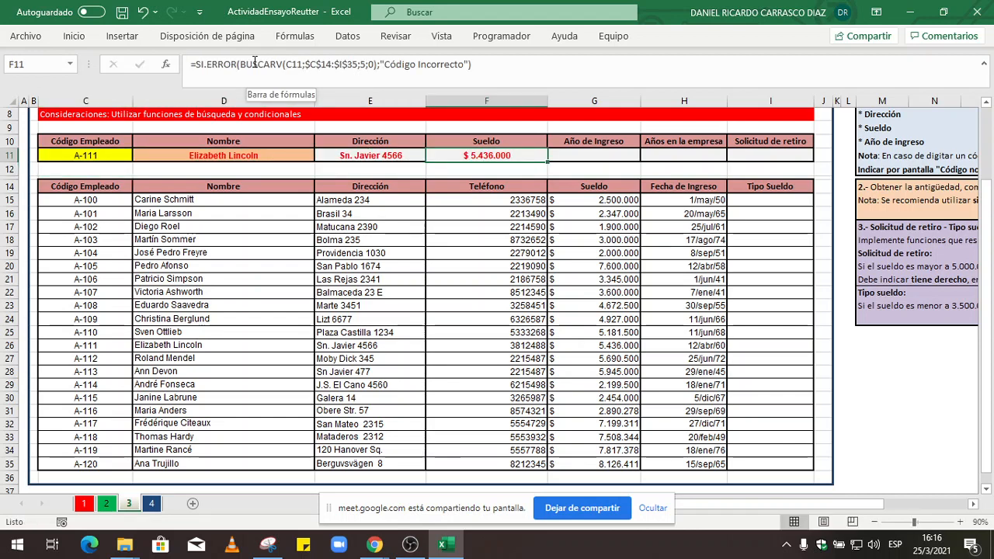
pyautogui.press('Left')
pyautogui.press('Right')
pyautogui.press('Left')
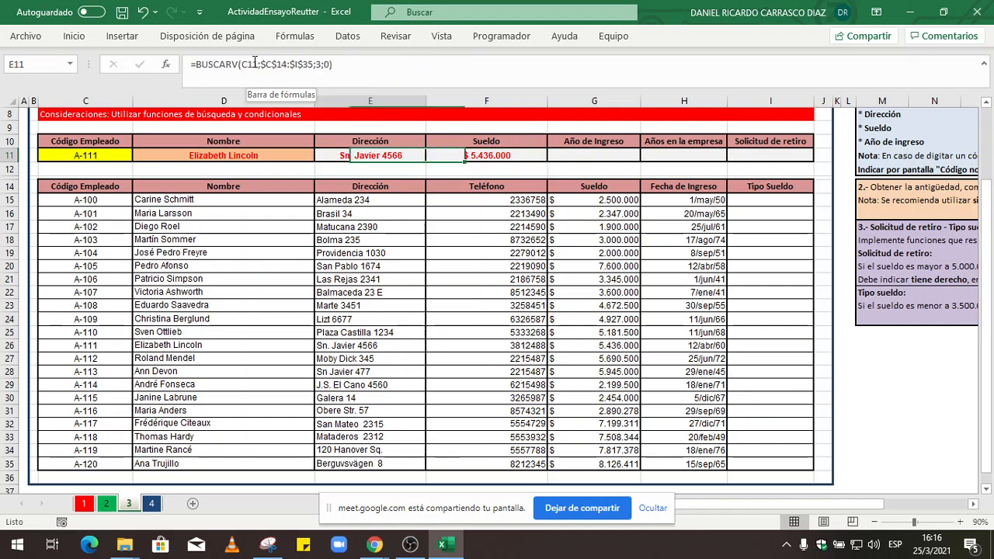
pyautogui.press('Left')
pyautogui.press('Left')
pyautogui.press('Right')
pyautogui.press('Left')
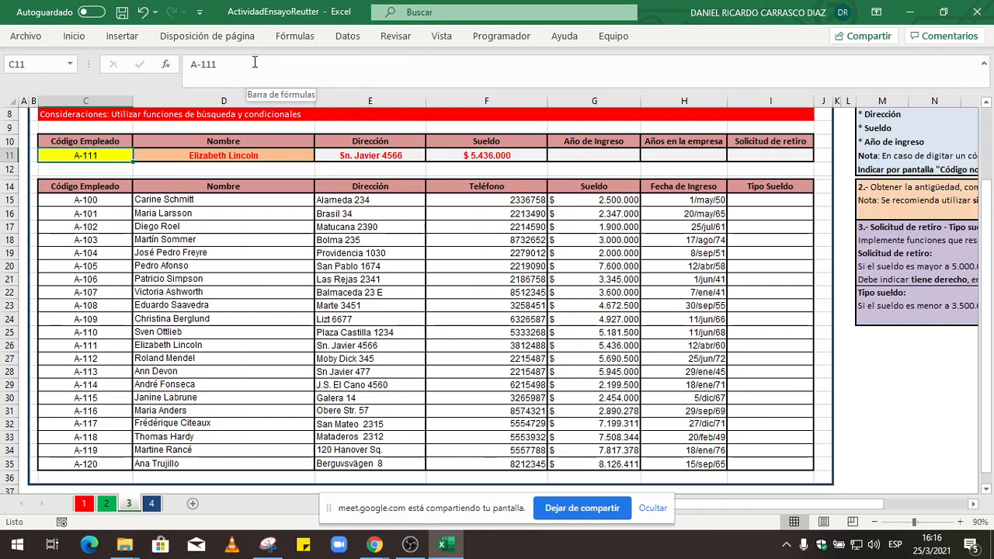
# Set the employee code in C11 to A-211 to test the lookups with a nonexistent code
pyautogui.click(254, 62)
pyautogui.press('Left')
pyautogui.press('Left')
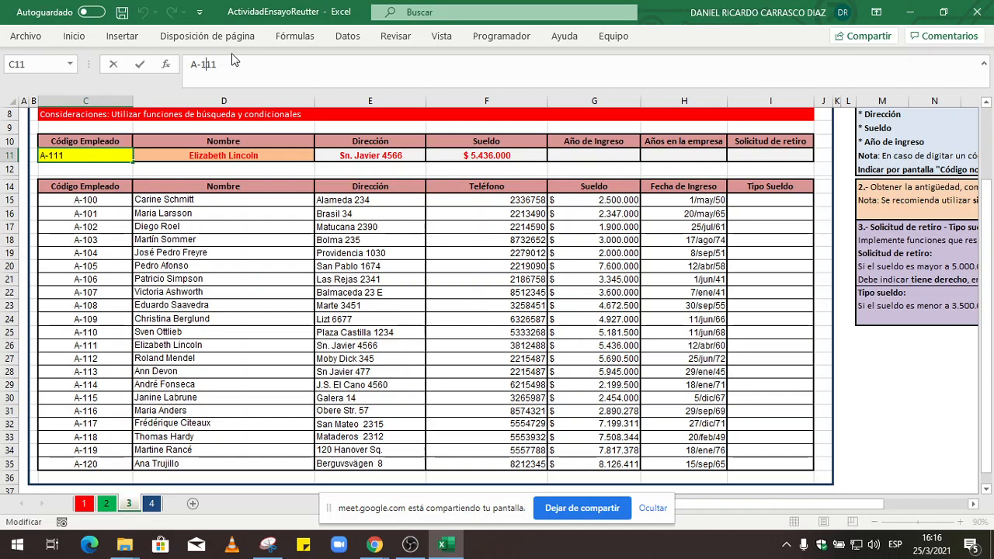
pyautogui.press('BackSpace')
pyautogui.write('2')
pyautogui.press('Return')
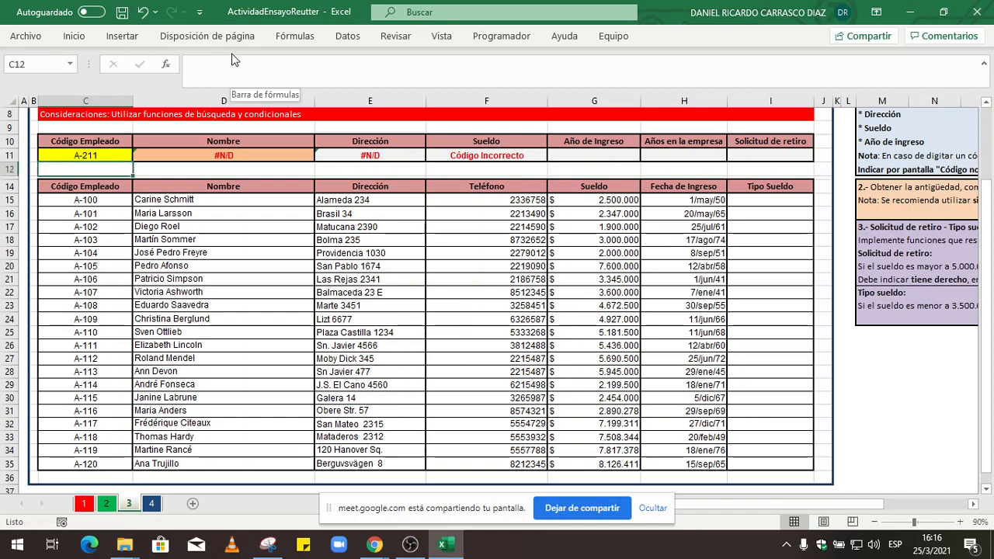
# Compare how E11 without SI.ERROR and F11 with SI.ERROR respond to the nonexistent employee code in C11
pyautogui.press('Up')
pyautogui.press('Right')
pyautogui.press('Right')
pyautogui.press('Right')
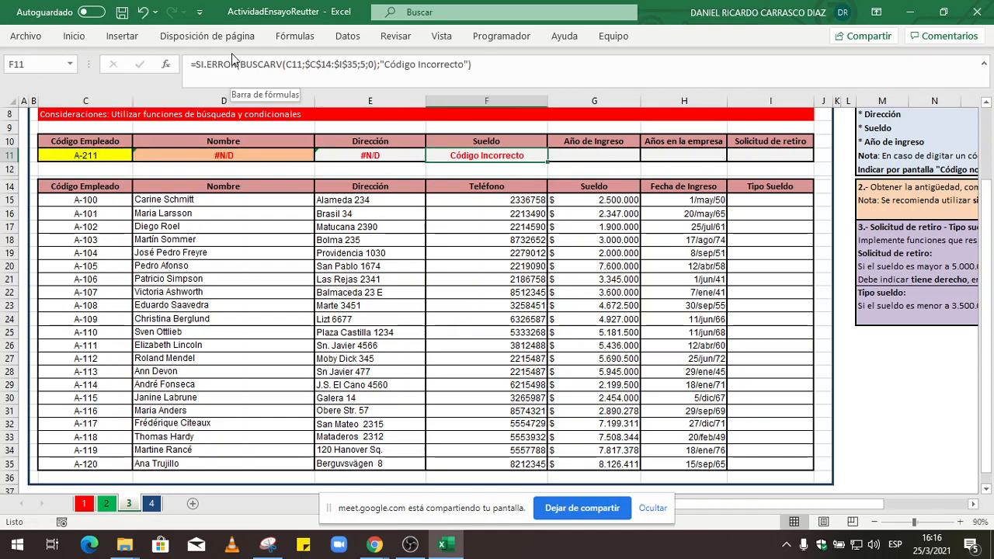
pyautogui.press('Left')
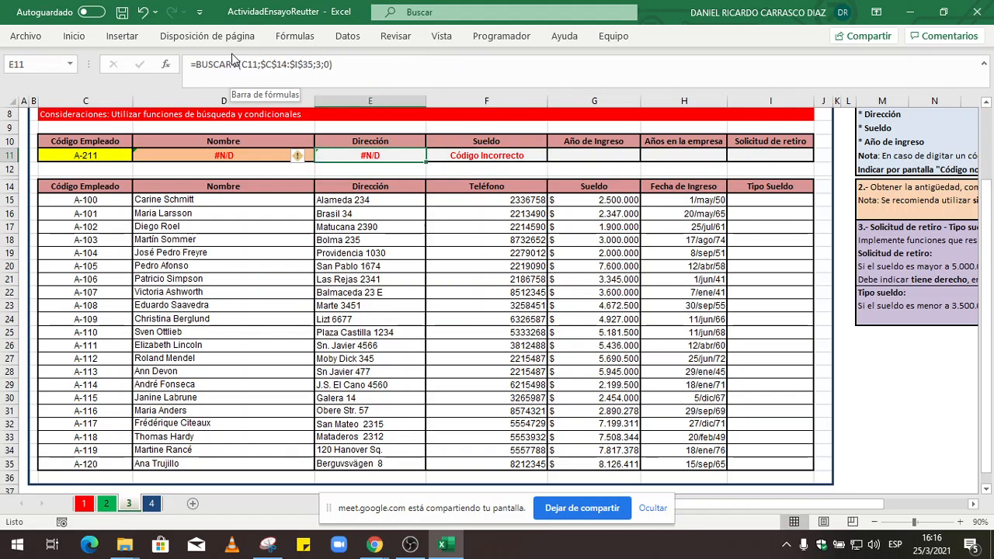
pyautogui.press('Right')
pyautogui.press('Left')
pyautogui.press('Left')
pyautogui.press('Right')
pyautogui.press('Left')
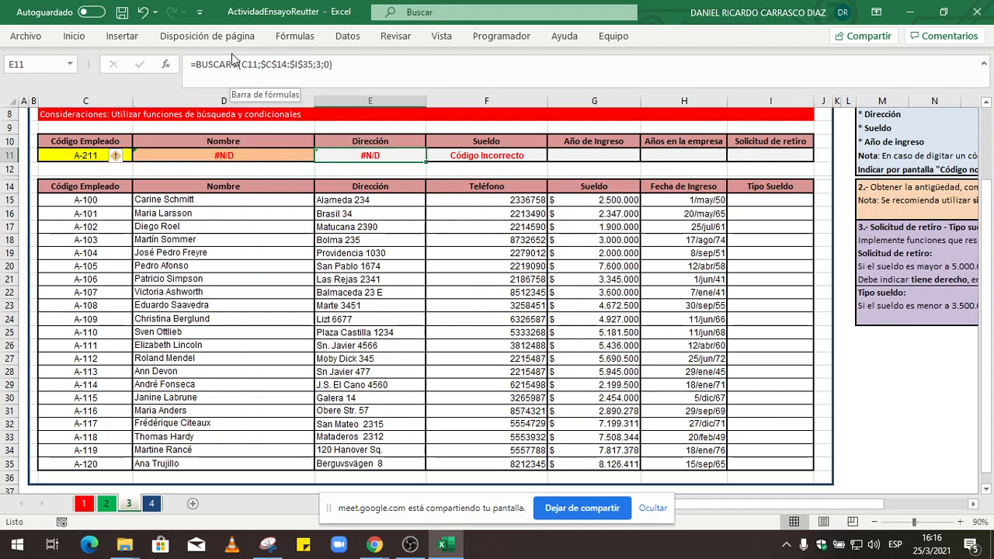
pyautogui.press('Right')
pyautogui.press('Right')
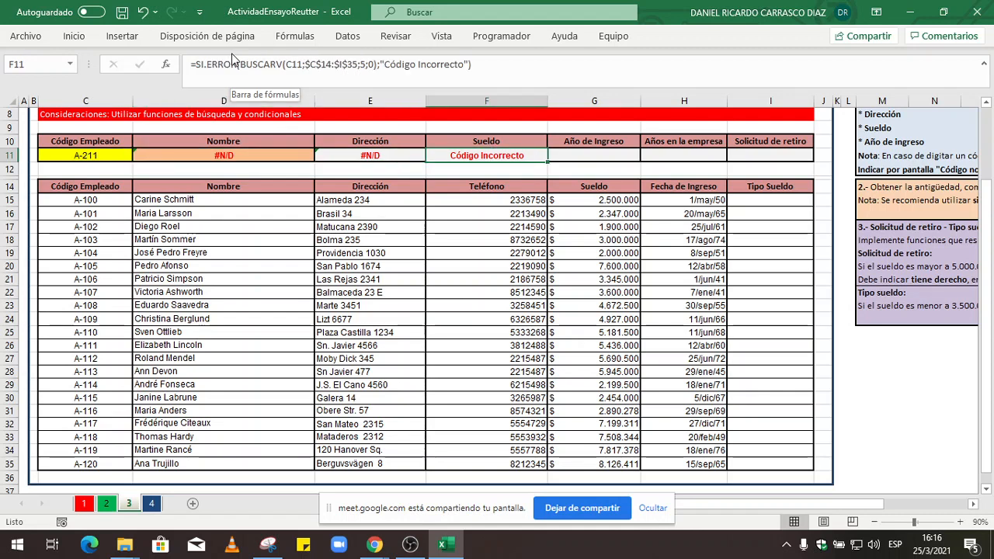
pyautogui.press('Left')
pyautogui.press('Left')
pyautogui.press('Left')
pyautogui.press('Left')
pyautogui.press('Right')
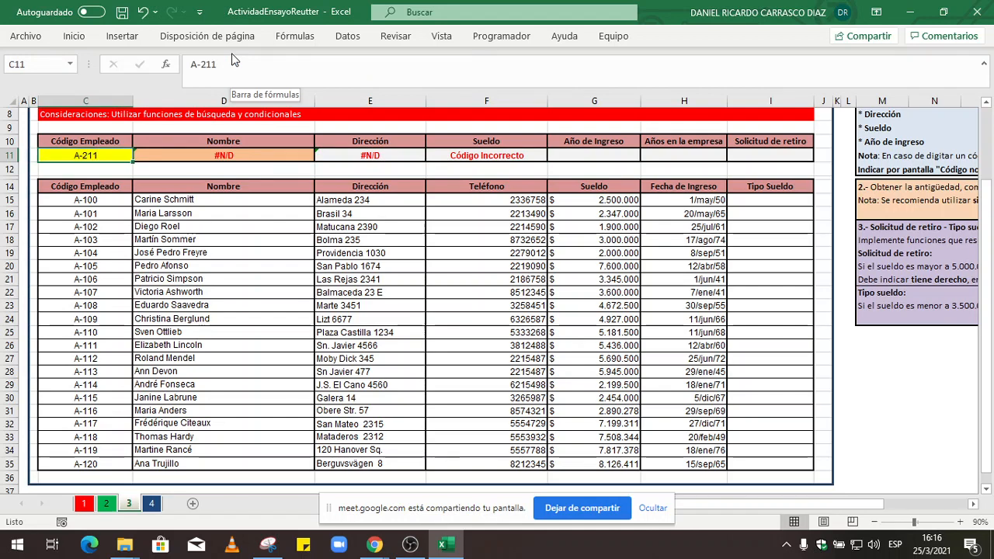
# Set the employee code in C11 to A-100 and check the Sueldo formula in F11
pyautogui.press('F2')
pyautogui.press('BackSpace')
pyautogui.press('BackSpace')
pyautogui.press('BackSpace')
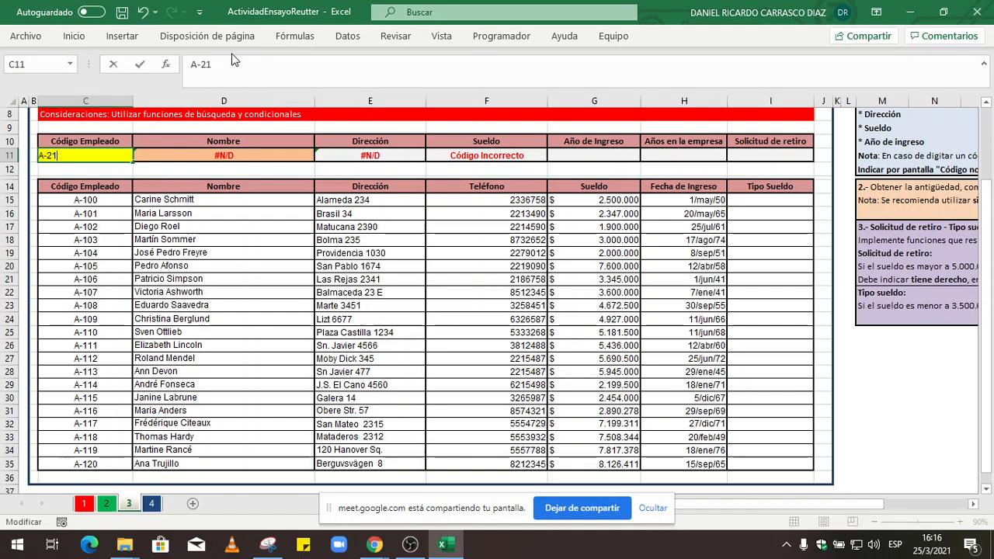
pyautogui.write('100')
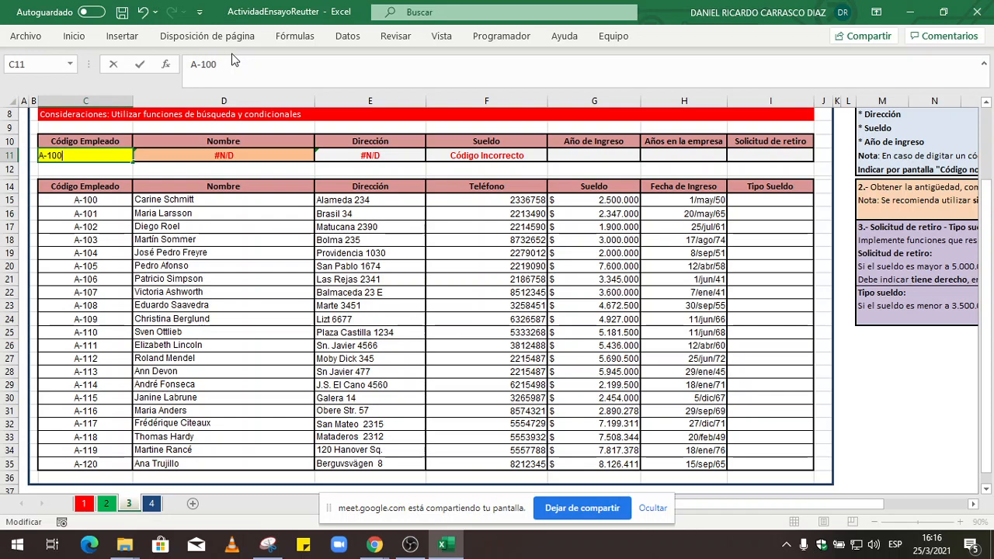
pyautogui.press('Return')
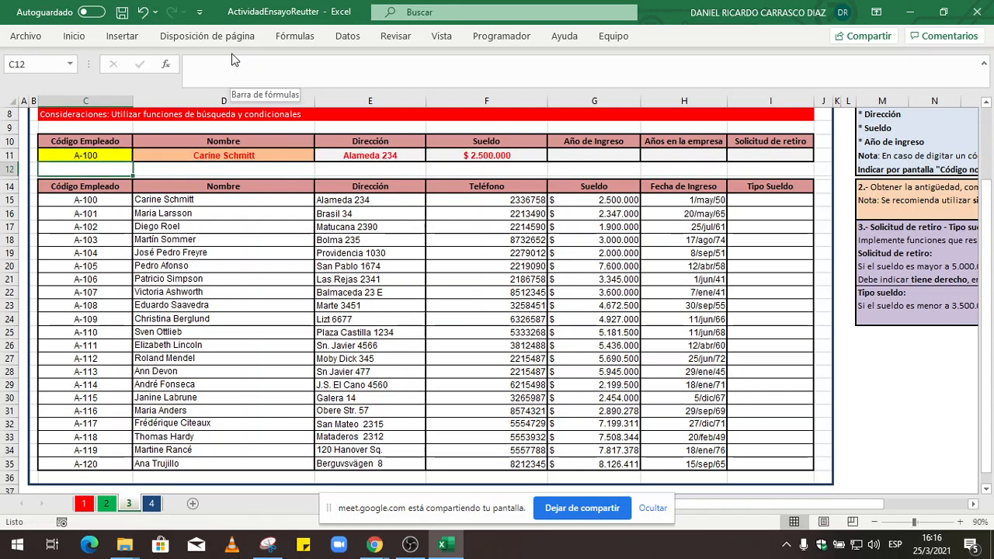
pyautogui.click(479, 157)
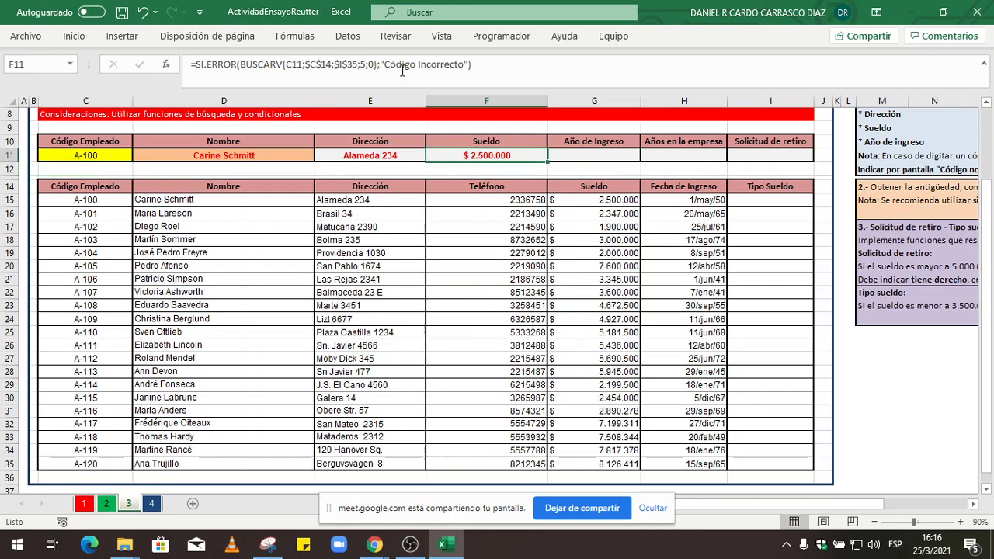
# Apply data validation to C11 that allows only a dropdown list sourced from the employee codes in =$C$15:$C$35
pyautogui.click(96, 159)
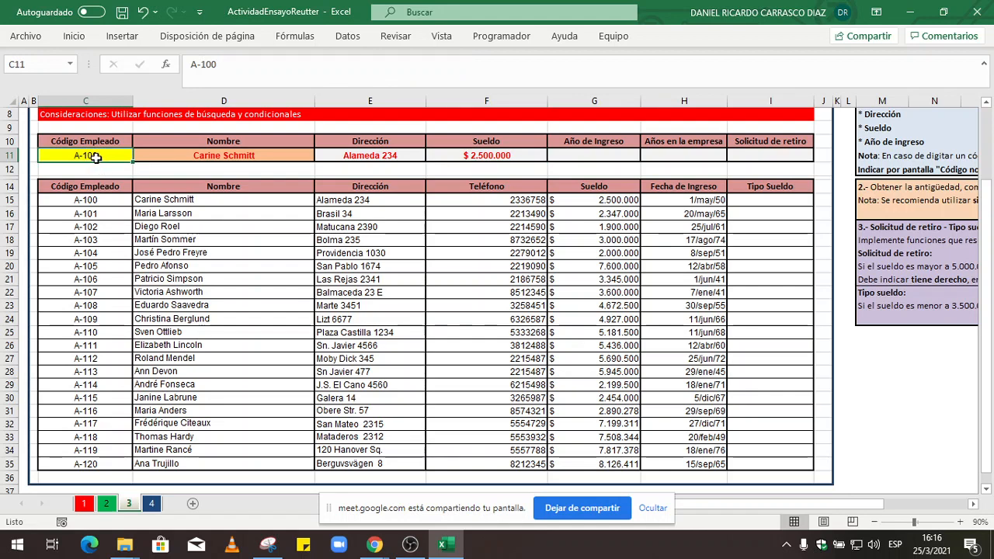
pyautogui.click(348, 36)
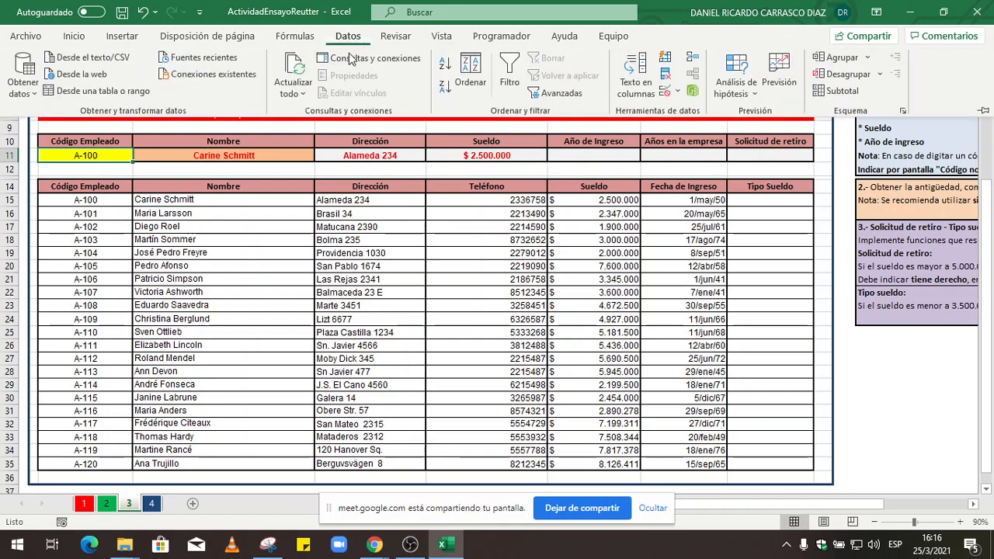
pyautogui.click(676, 90)
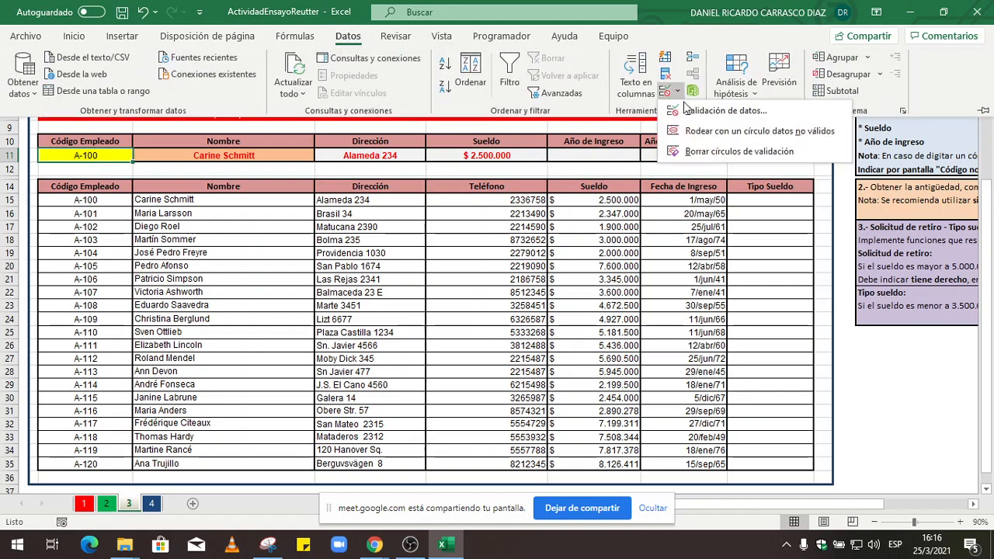
pyautogui.click(687, 110)
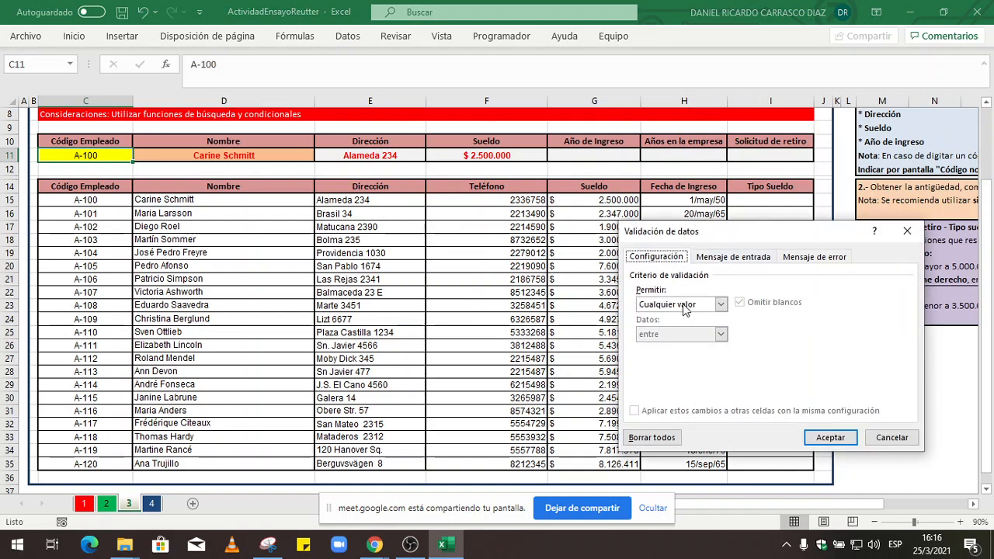
pyautogui.click(719, 303)
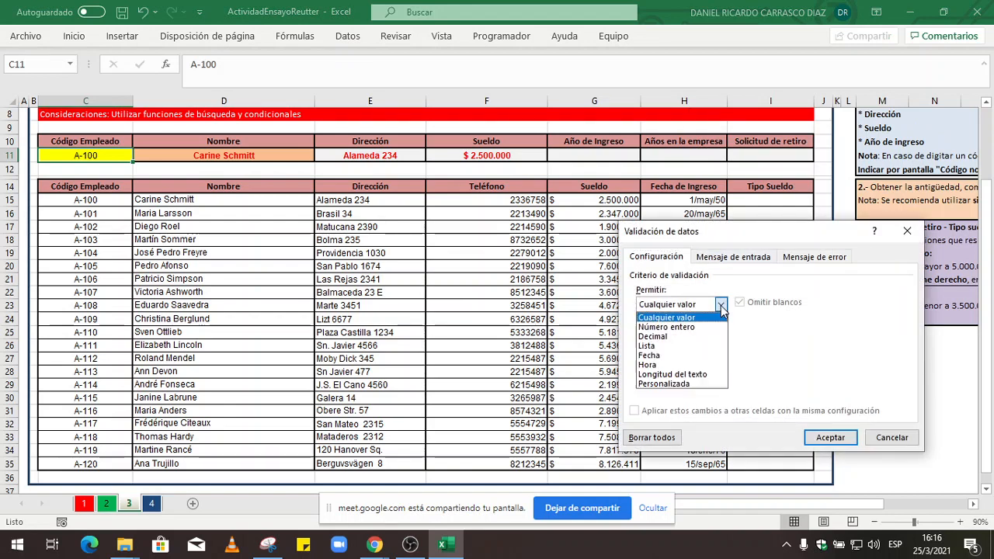
pyautogui.click(655, 346)
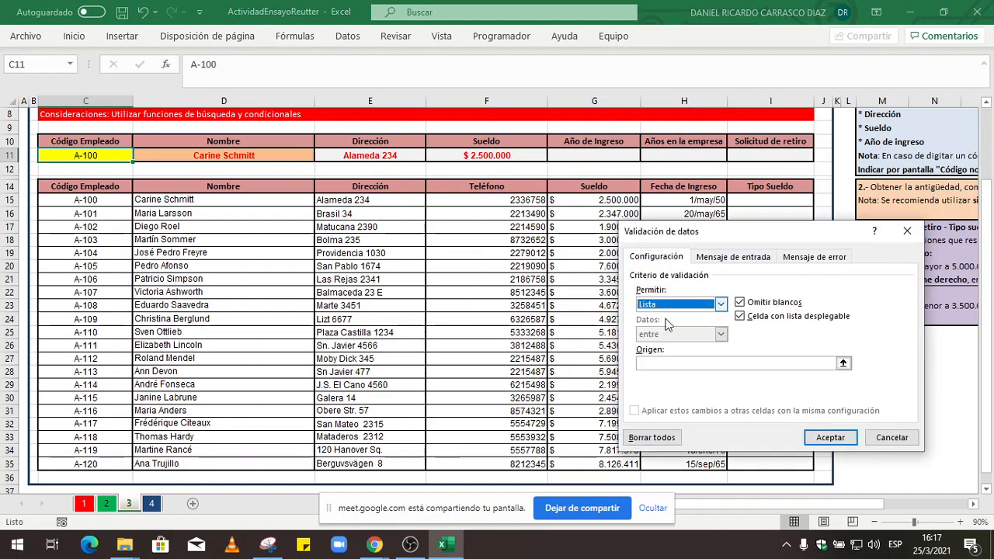
pyautogui.click(656, 367)
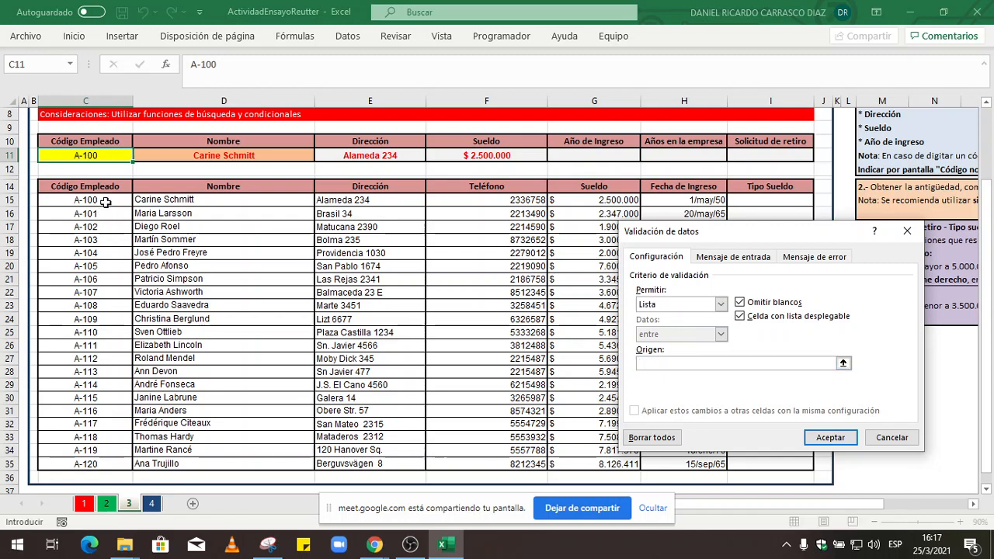
pyautogui.moveTo(107, 203); pyautogui.dragTo(107, 462)
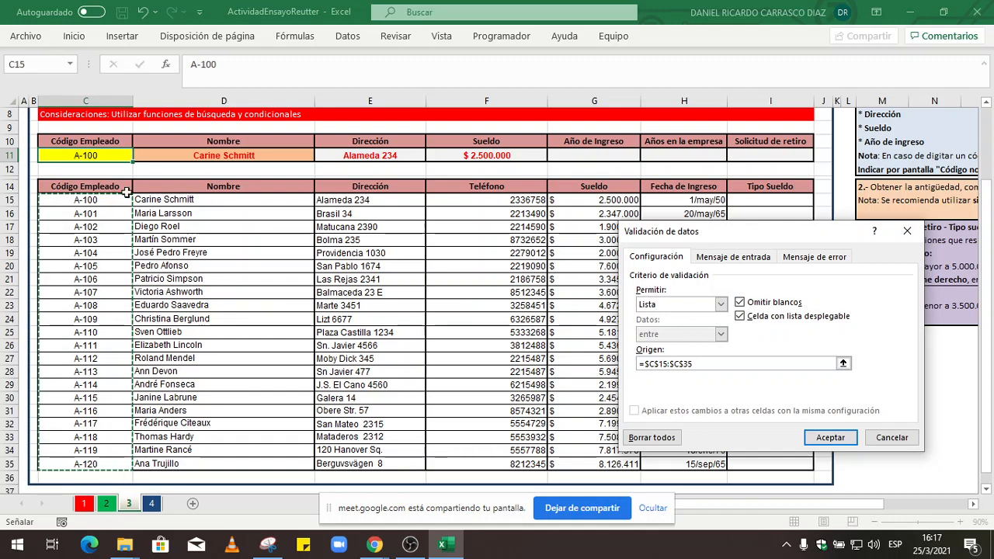
pyautogui.click(831, 437)
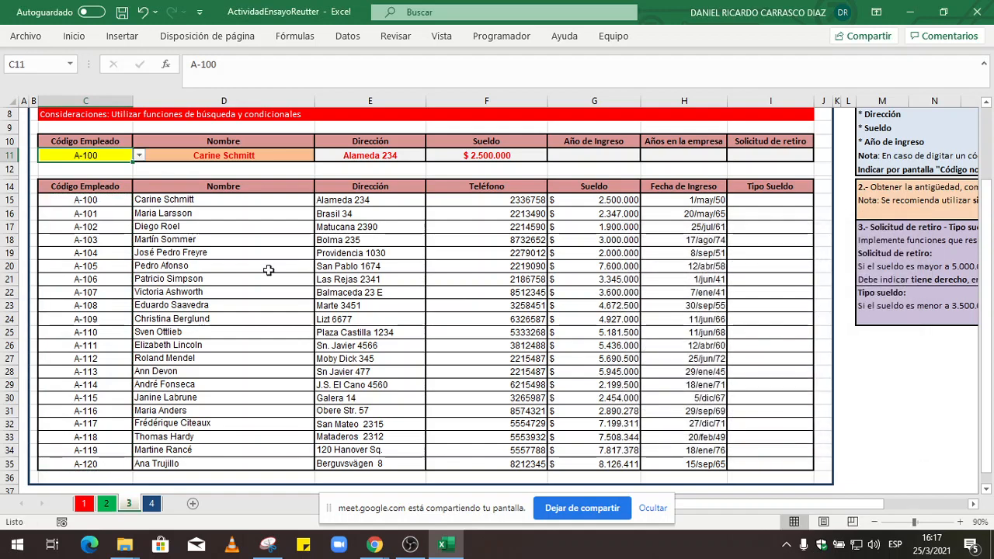
# Try to enter the nonexistent employee code A-199 in C11 to test the validation rule
pyautogui.doubleClick(119, 155)
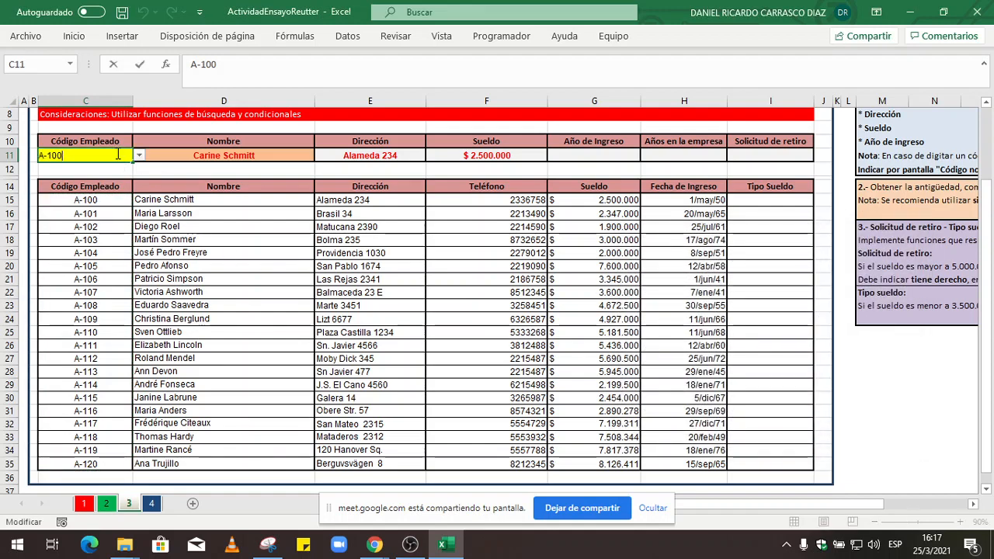
pyautogui.press('BackSpace')
pyautogui.press('BackSpace')
pyautogui.write('99')
pyautogui.press('Return')
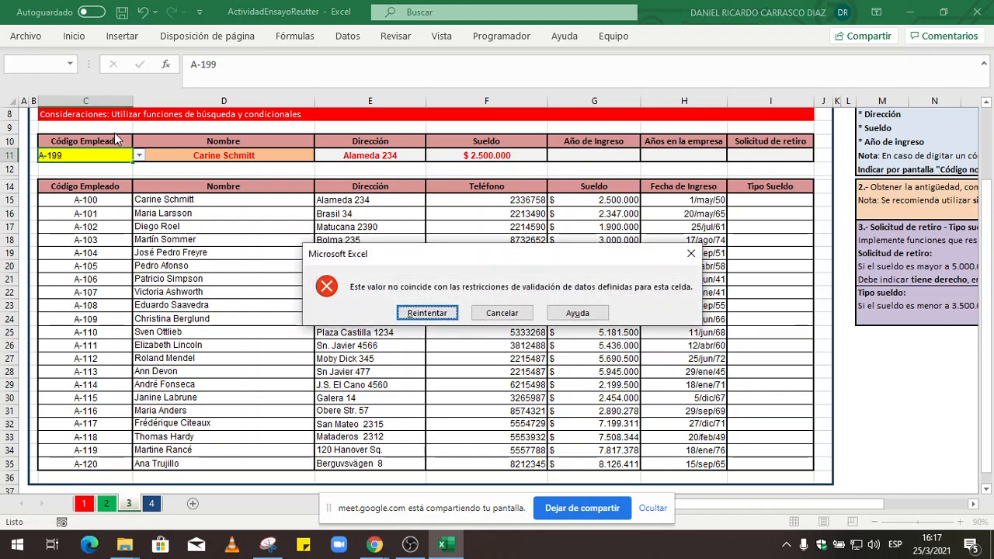
pyautogui.press('Return')
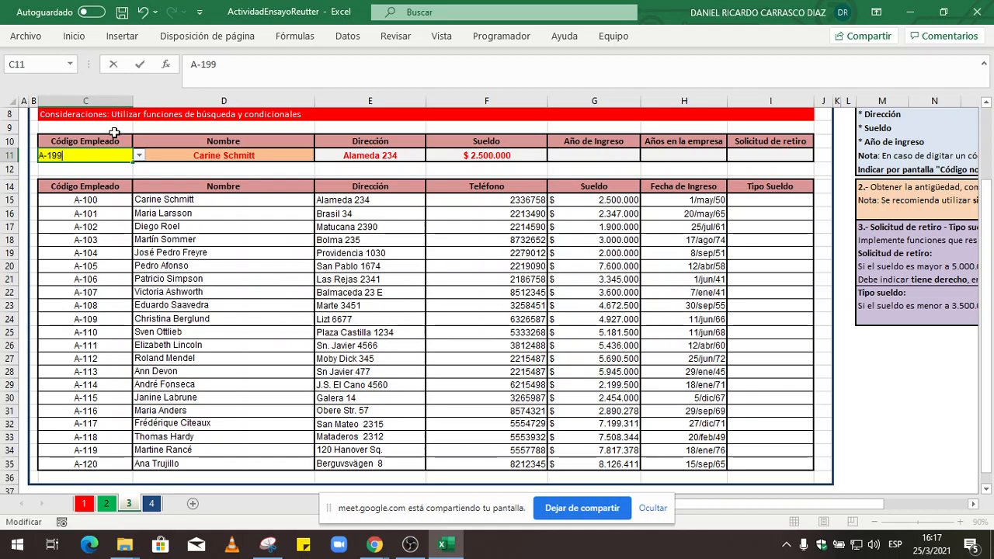
# Try to enter the nonexistent employee code A-211 in C11, then discard the entry
pyautogui.press('BackSpace')
pyautogui.press('BackSpace')
pyautogui.press('BackSpace')
pyautogui.write('211')
pyautogui.press('Return')
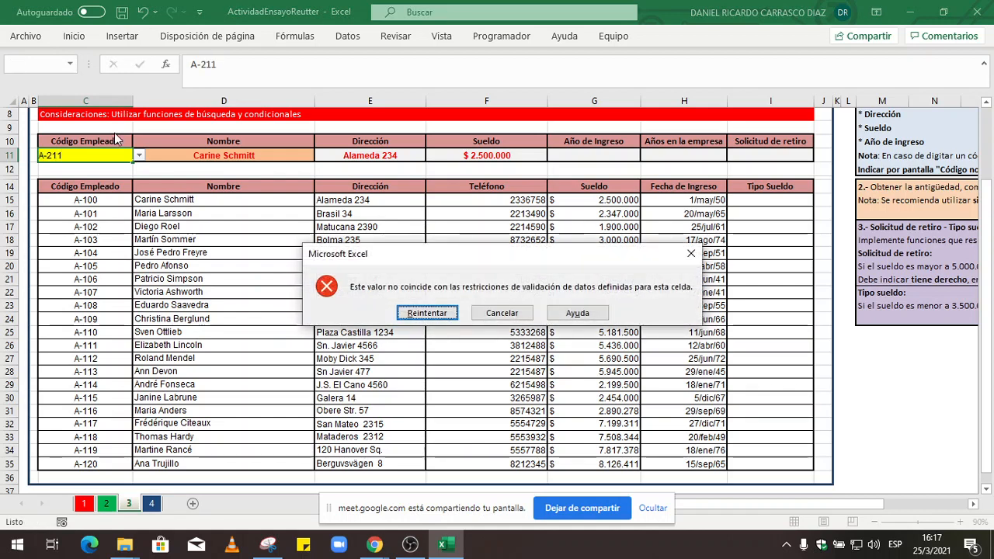
pyautogui.press('Return')
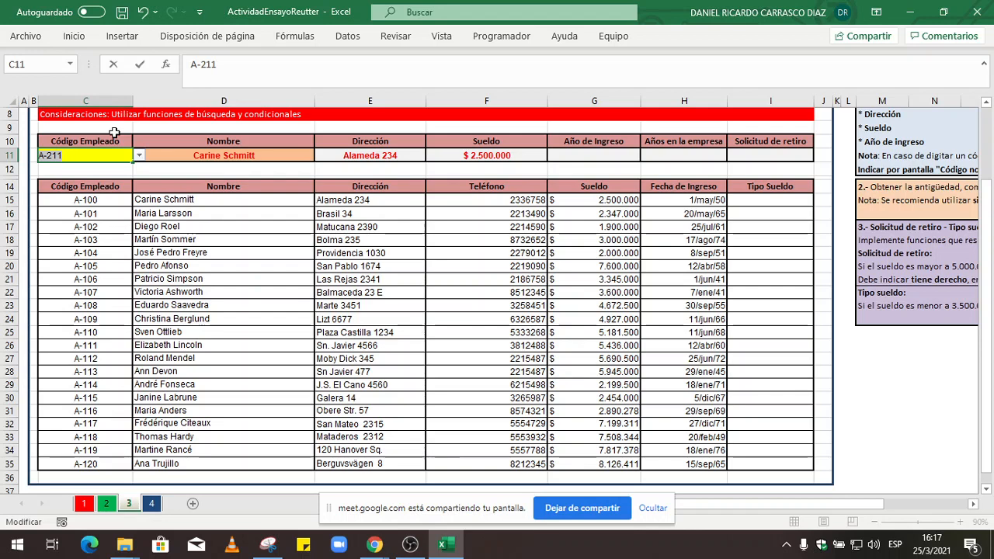
pyautogui.click(139, 157)
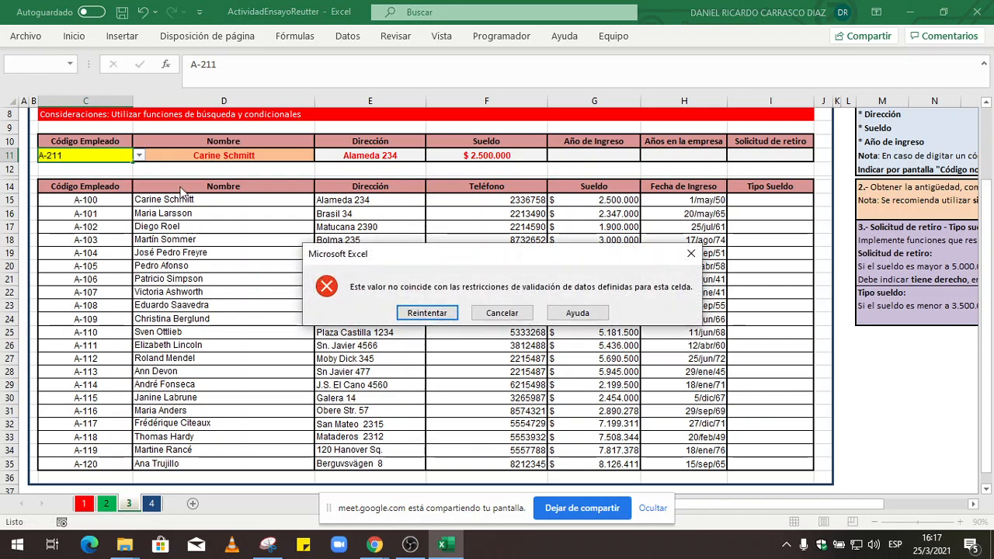
pyautogui.press('Escape')
pyautogui.click(141, 159)
pyautogui.click(131, 156)
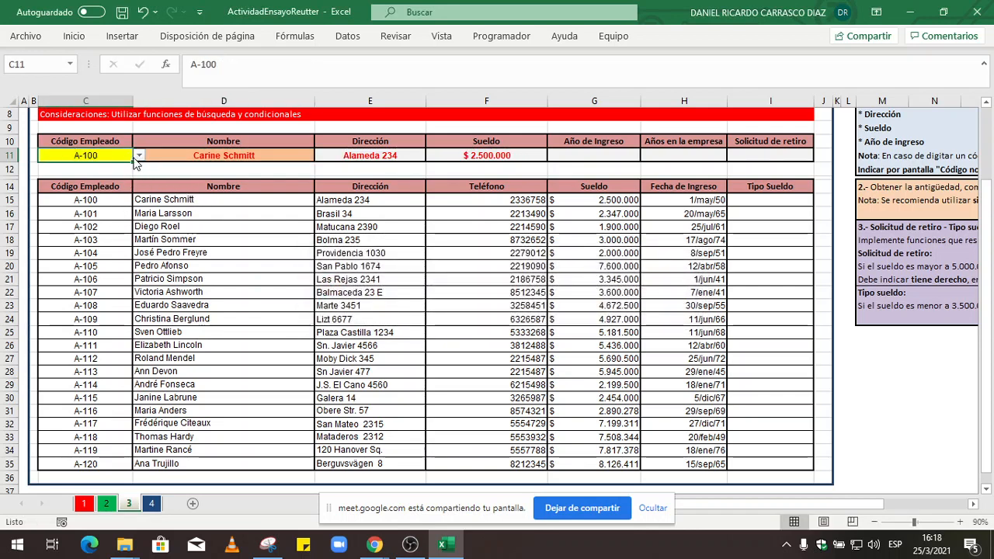
# Test the dropdown list in C11 by choosing employee codes A-112, A-119, A-120 and A-116 in turn
pyautogui.click(139, 156)
pyautogui.moveTo(136, 174); pyautogui.dragTo(136, 210)
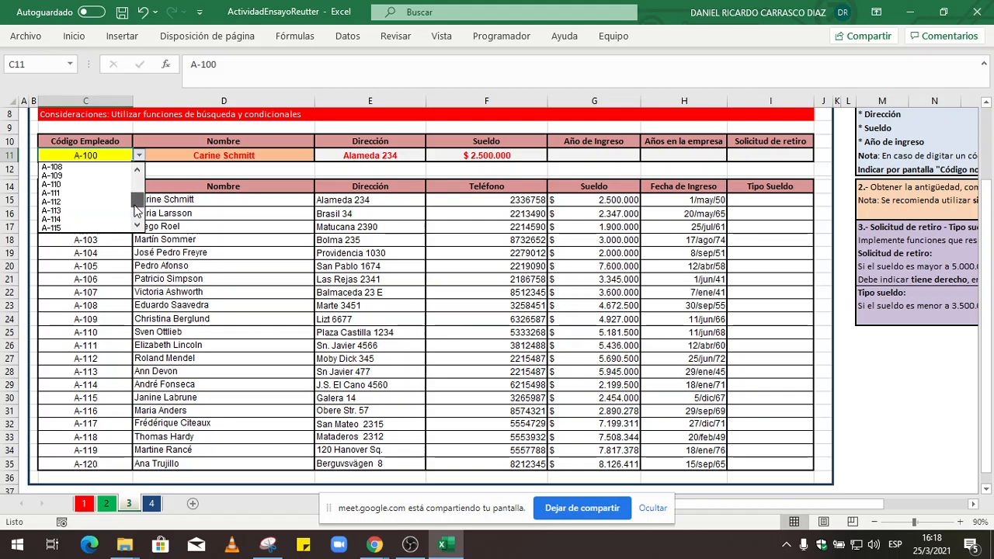
pyautogui.click(87, 203)
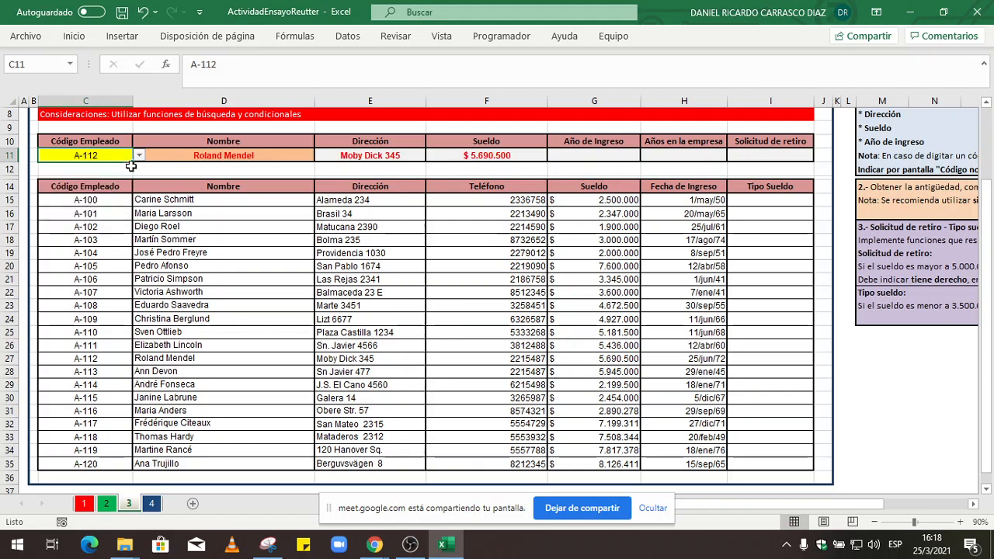
pyautogui.click(138, 156)
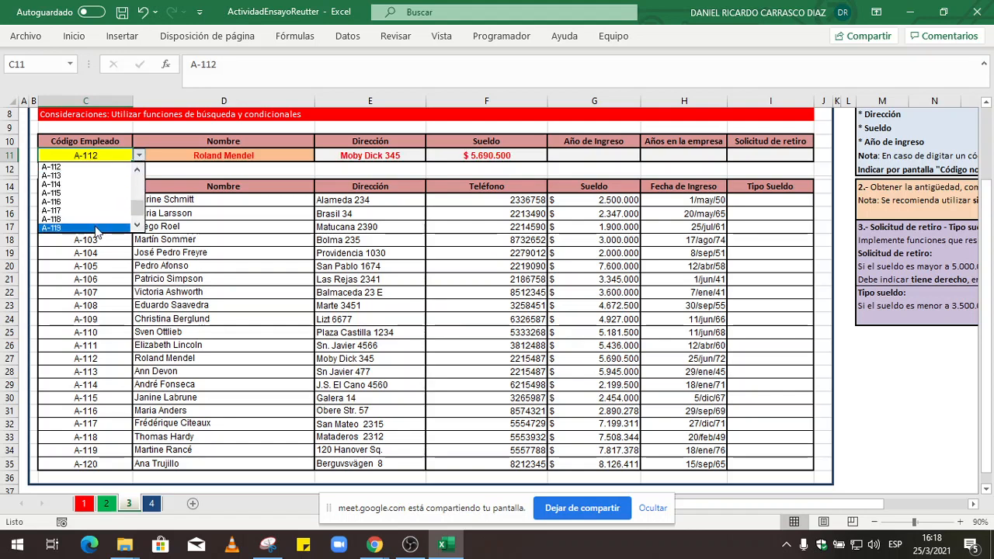
pyautogui.click(96, 228)
pyautogui.click(138, 157)
pyautogui.moveTo(137, 200); pyautogui.dragTo(137, 221)
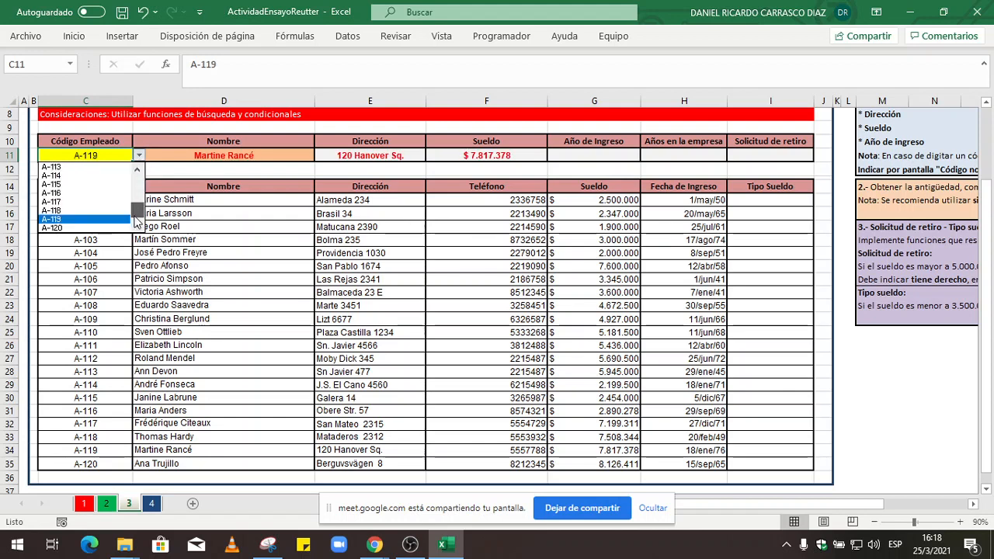
pyautogui.click(90, 228)
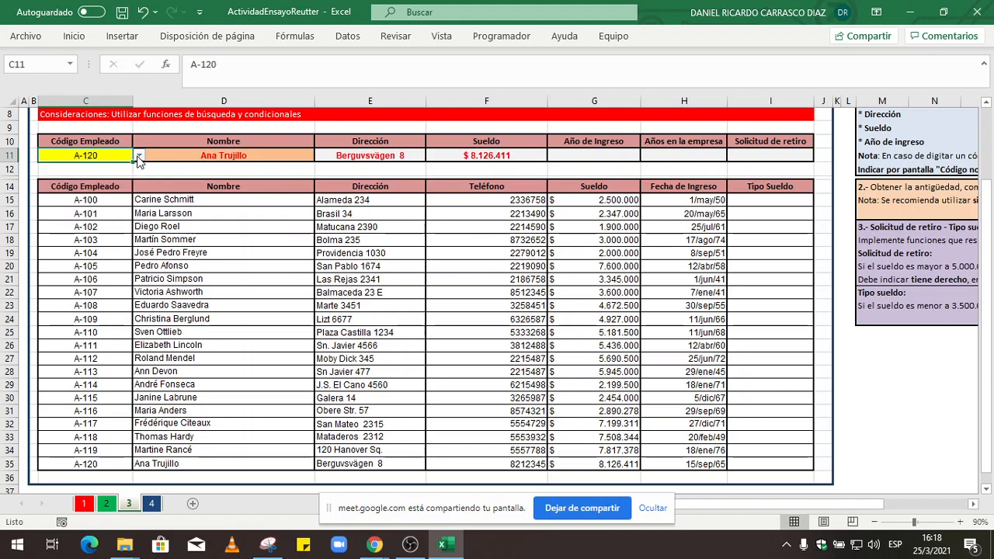
pyautogui.click(138, 158)
pyautogui.click(118, 193)
# Choose employee code A-107 from the dropdown list in C11
pyautogui.click(138, 159)
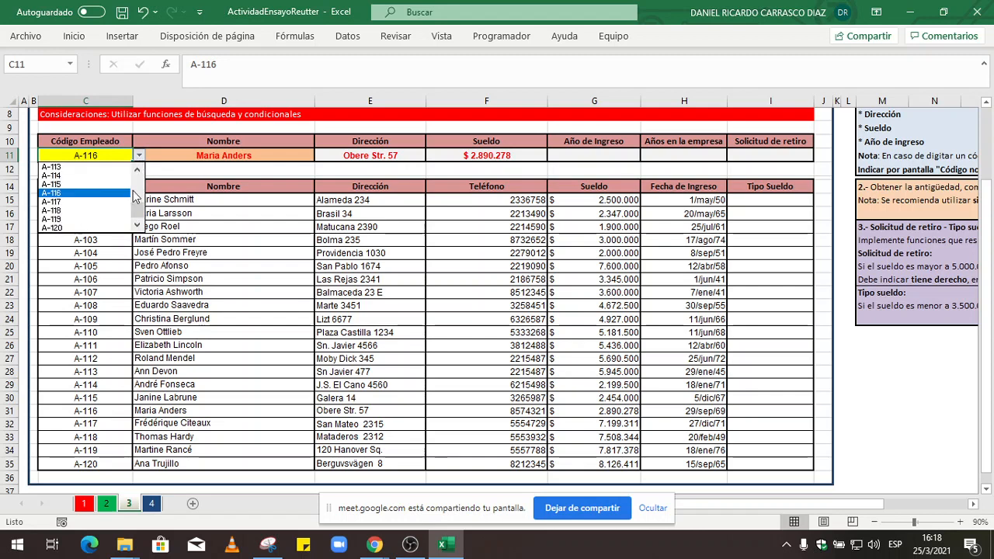
pyautogui.moveTo(135, 197); pyautogui.dragTo(135, 176)
pyautogui.click(114, 185)
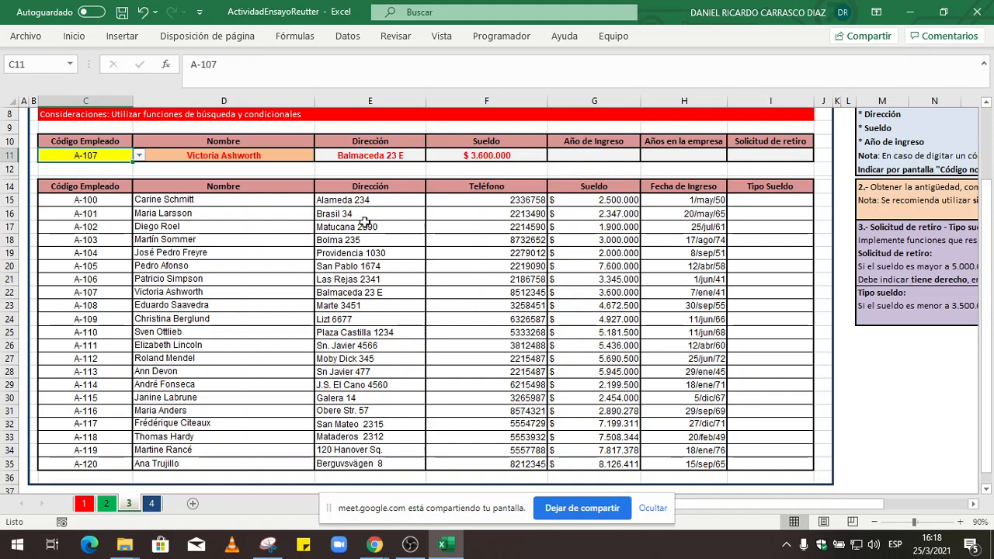
# Examine the BUSCARV part inside the SI.ERROR formula of the Sueldo cell F11, leaving the formula as it is
pyautogui.scroll(1, 644, 257)
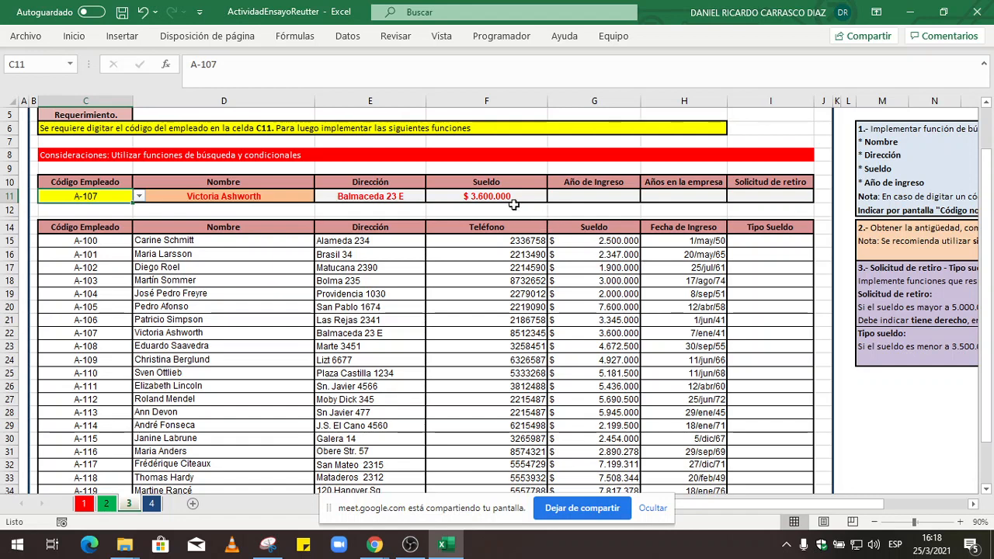
pyautogui.click(492, 196)
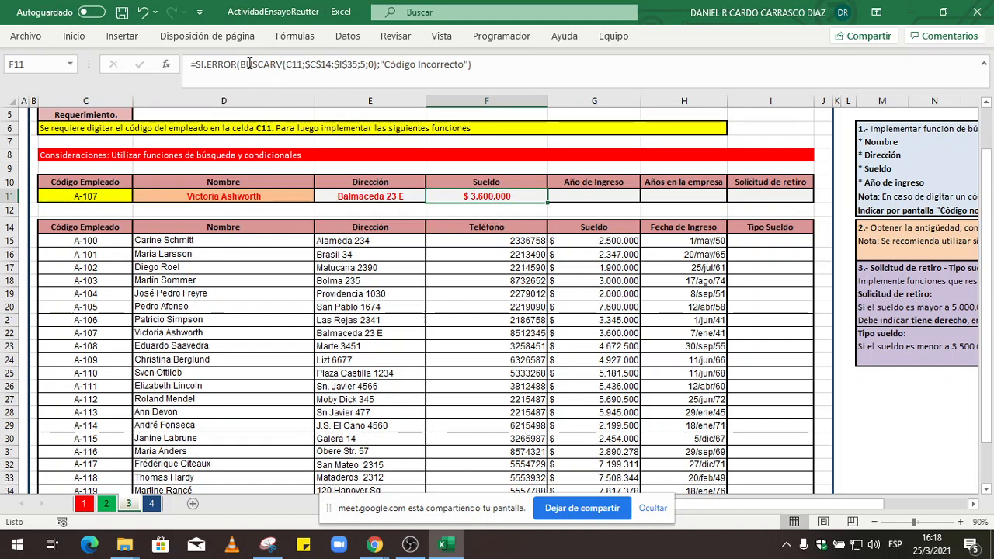
pyautogui.moveTo(240, 63); pyautogui.dragTo(380, 63)
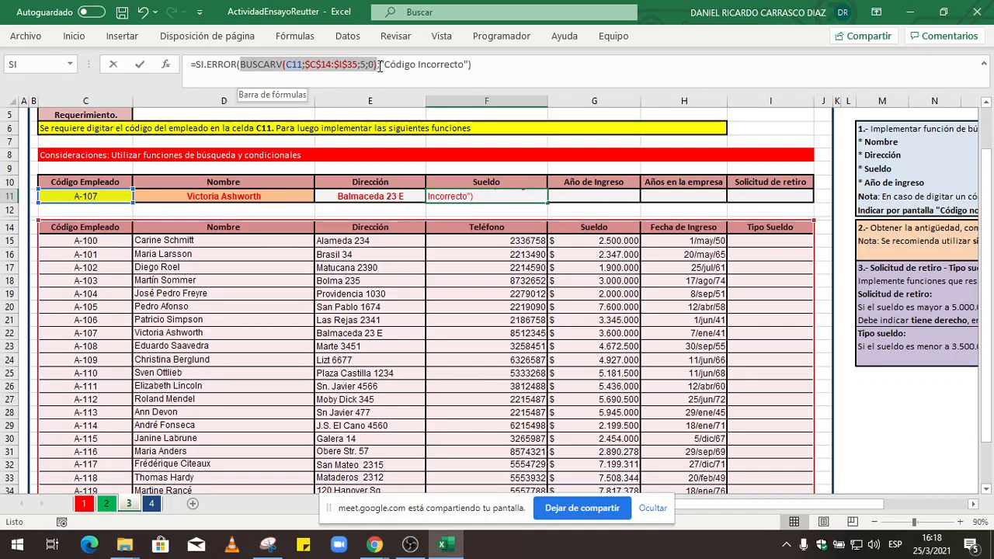
pyautogui.moveTo(380, 63); pyautogui.dragTo(376, 63)
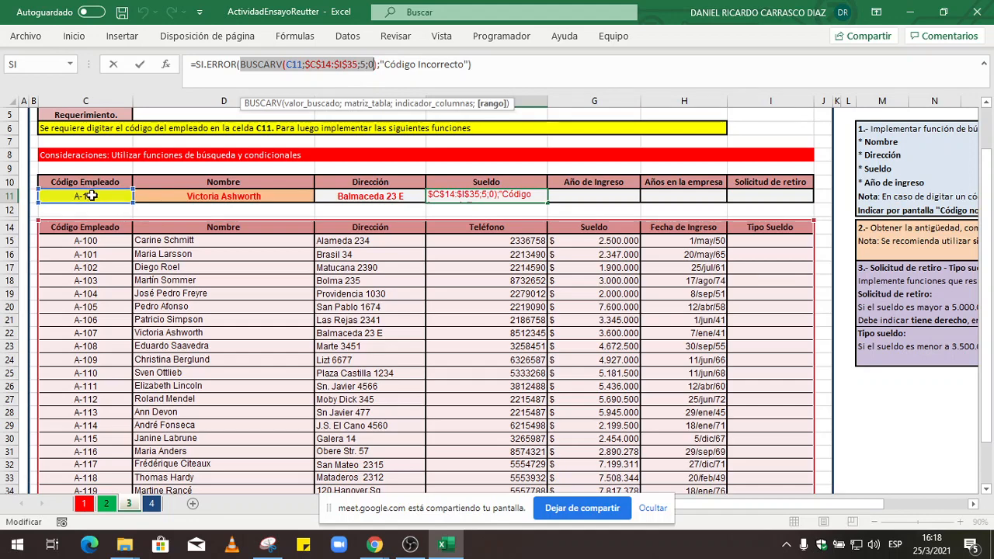
pyautogui.press('Escape')
# Review the employee table in rows 14 to 35 against the employee code cell C11 and the activity requirements
pyautogui.scroll(-1, 68, 229)
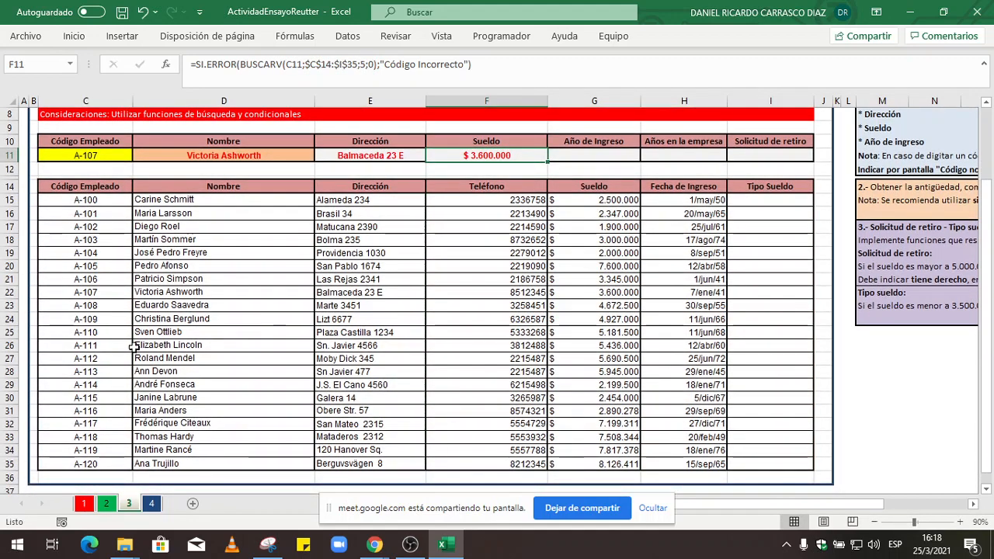
pyautogui.scroll(-1, 85, 454)
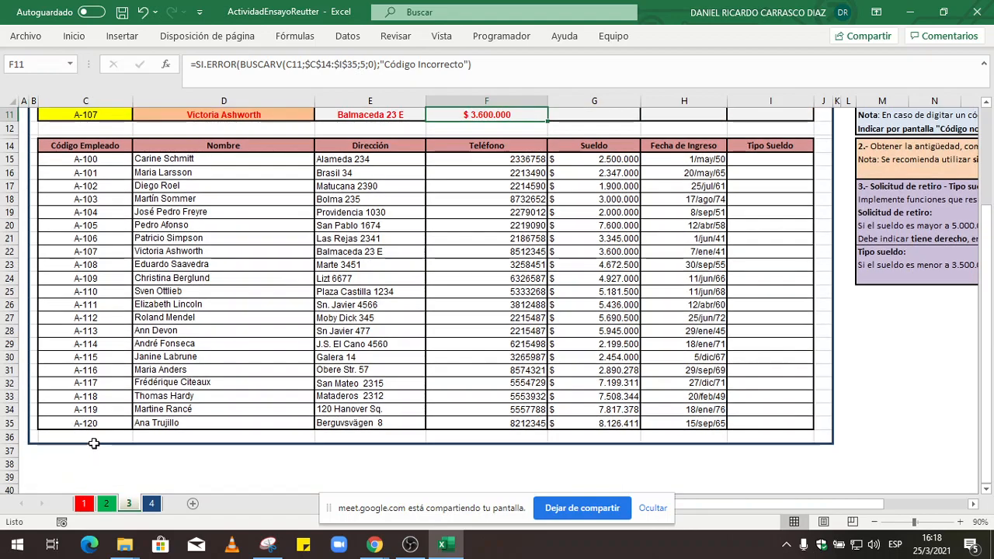
pyautogui.scroll(-1, 93, 443)
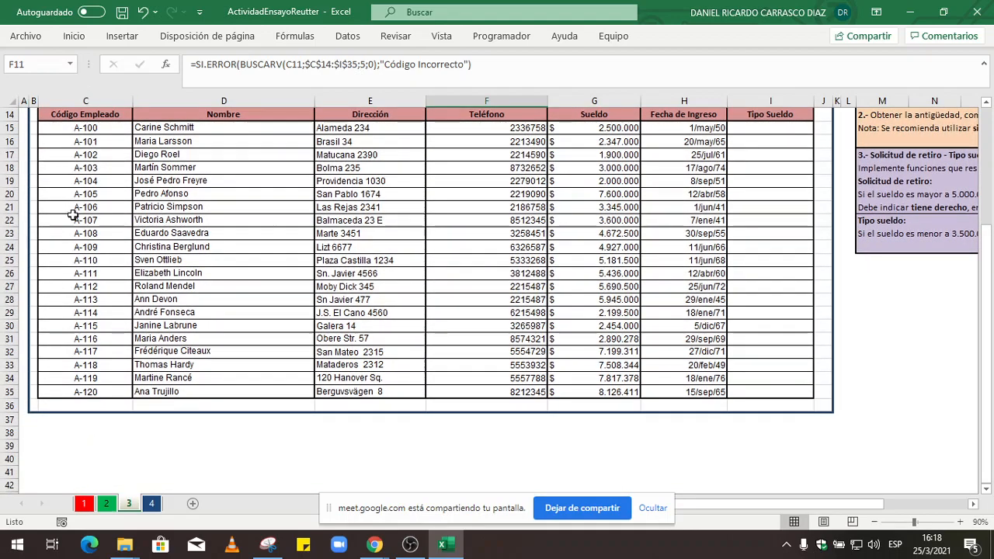
pyautogui.scroll(2, 278, 397)
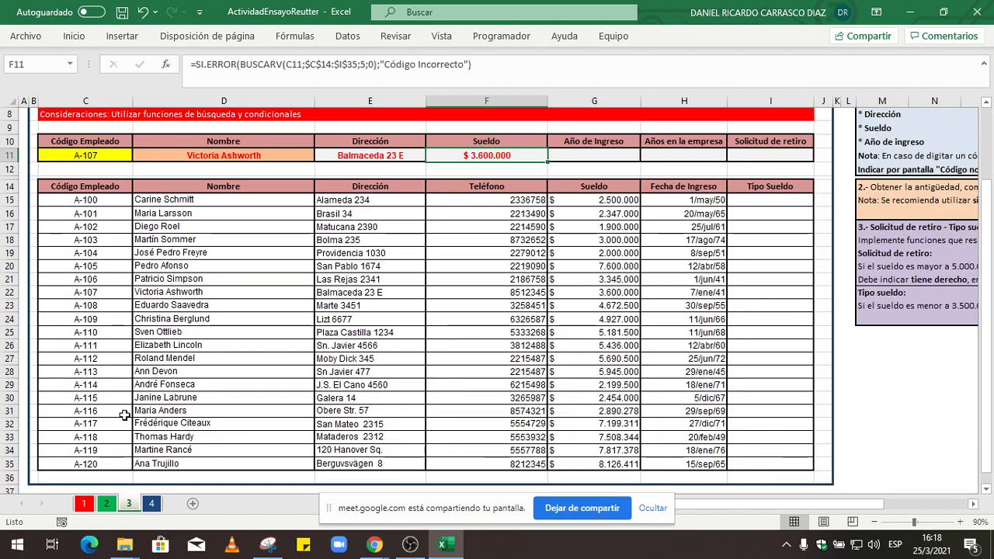
pyautogui.scroll(2, 120, 412)
pyautogui.click(104, 237)
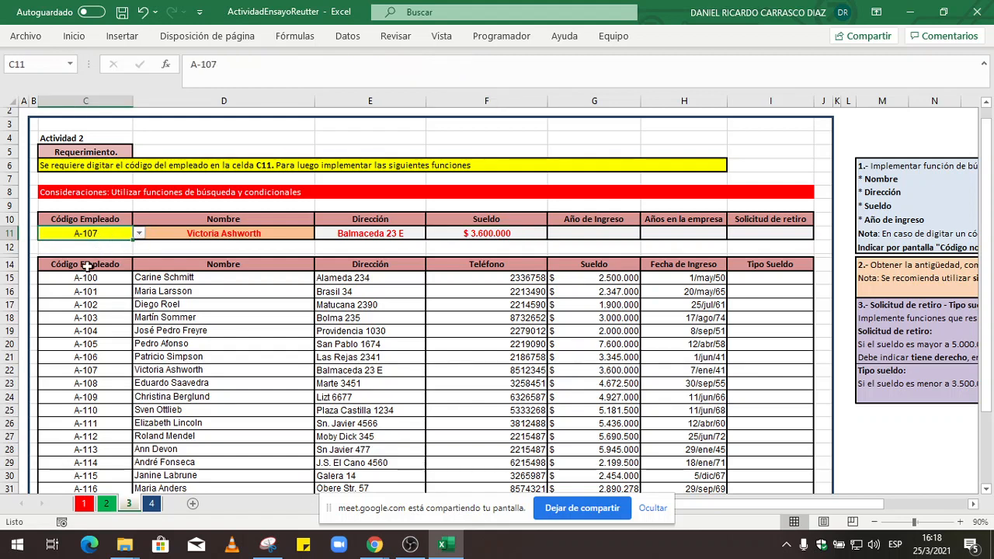
pyautogui.scroll(-2, 660, 313)
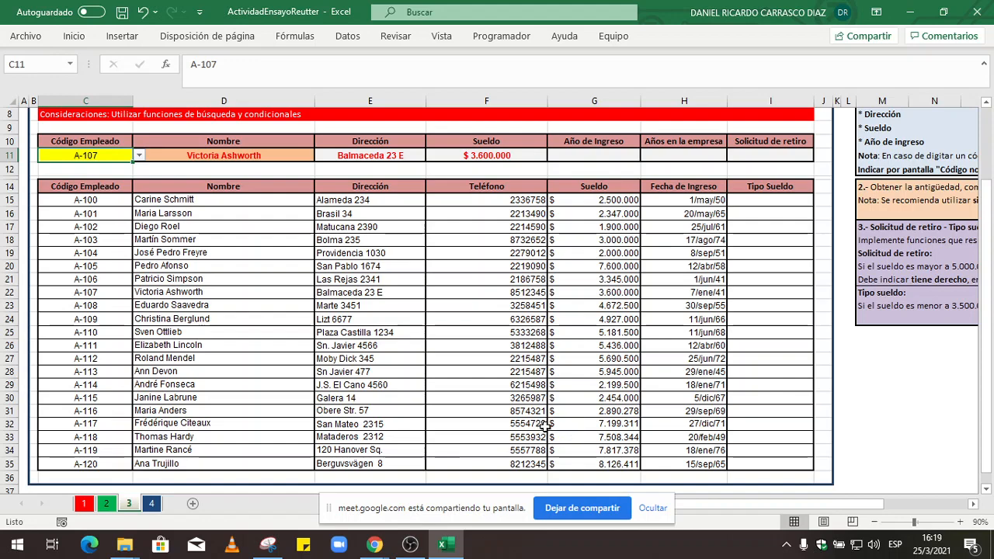
pyautogui.scroll(2, 611, 378)
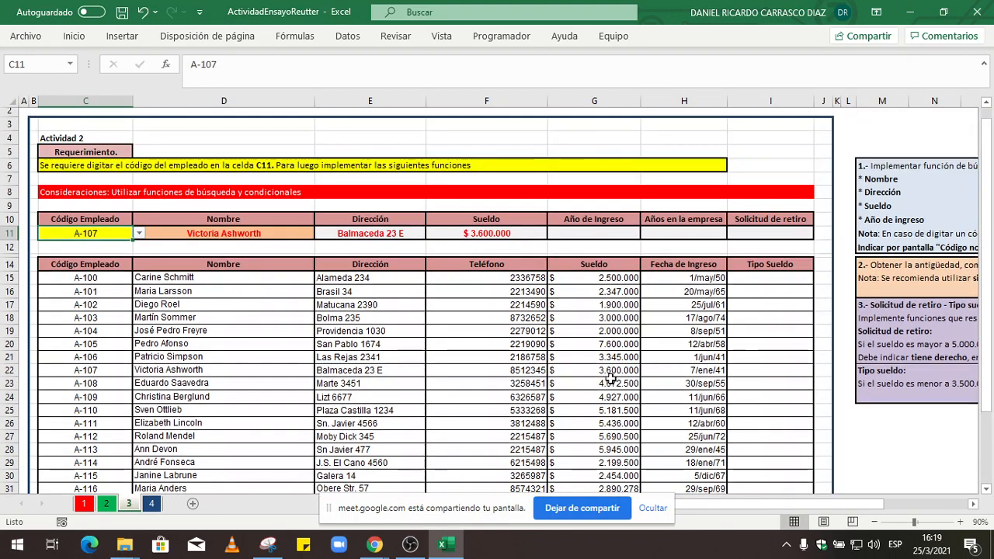
# Save the workbook and select the Actividad 2 title in C4
pyautogui.click(122, 13)
pyautogui.doubleClick(97, 138)
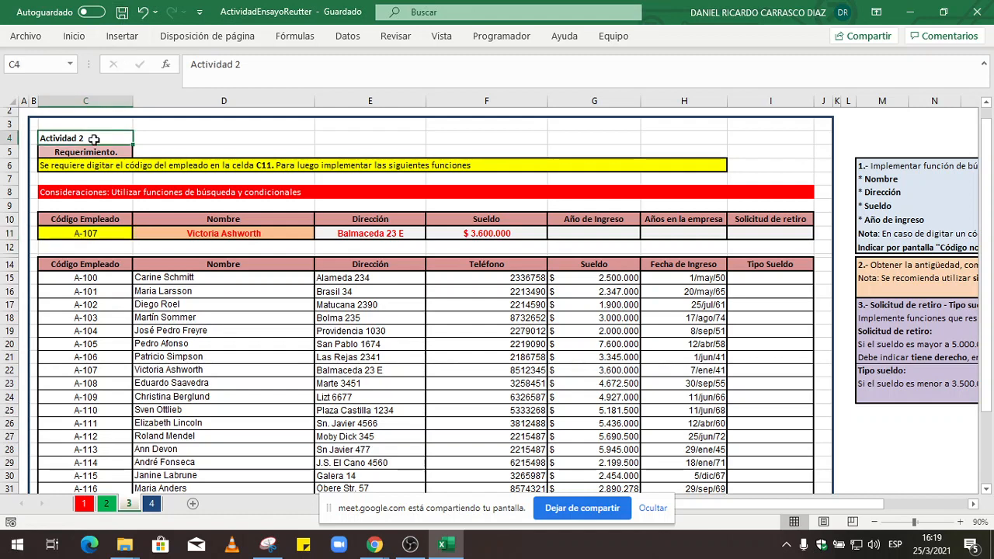
# Change the activity title in C4 to Actividad 3
pyautogui.press('Return')
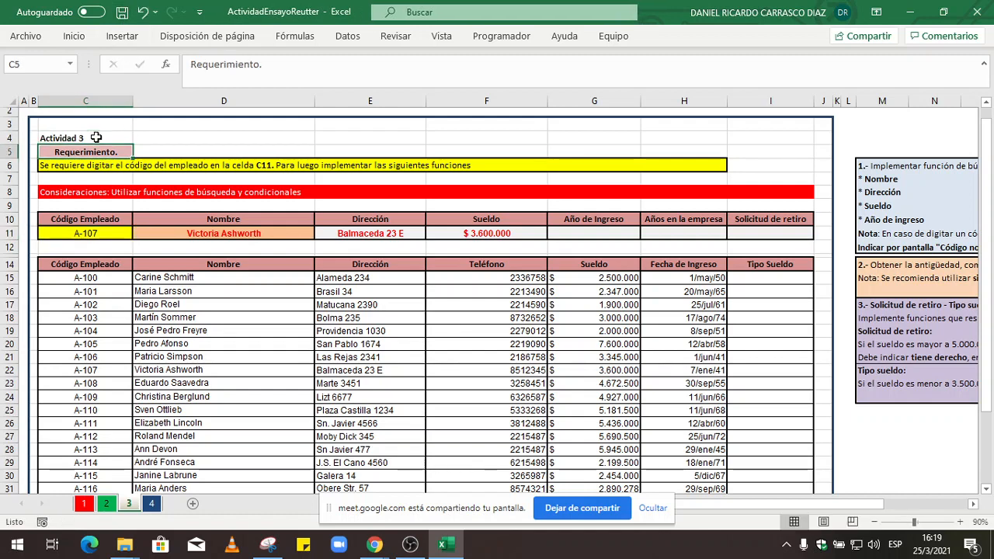
# Compare the lookup formulas in the Nombre, Dirección and Sueldo cells D11, E11 and F11
pyautogui.click(258, 233)
pyautogui.click(357, 232)
pyautogui.click(441, 235)
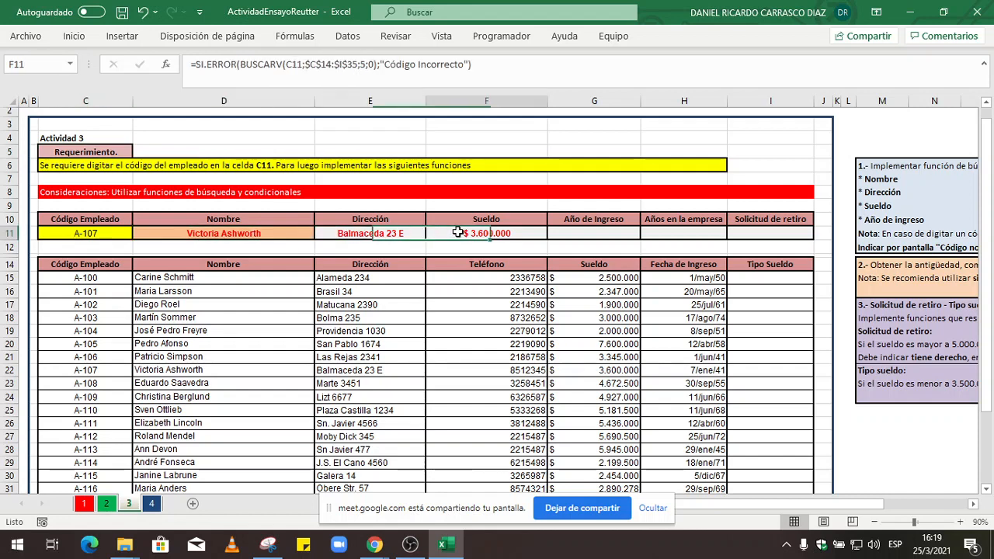
pyautogui.click(268, 235)
pyautogui.click(363, 237)
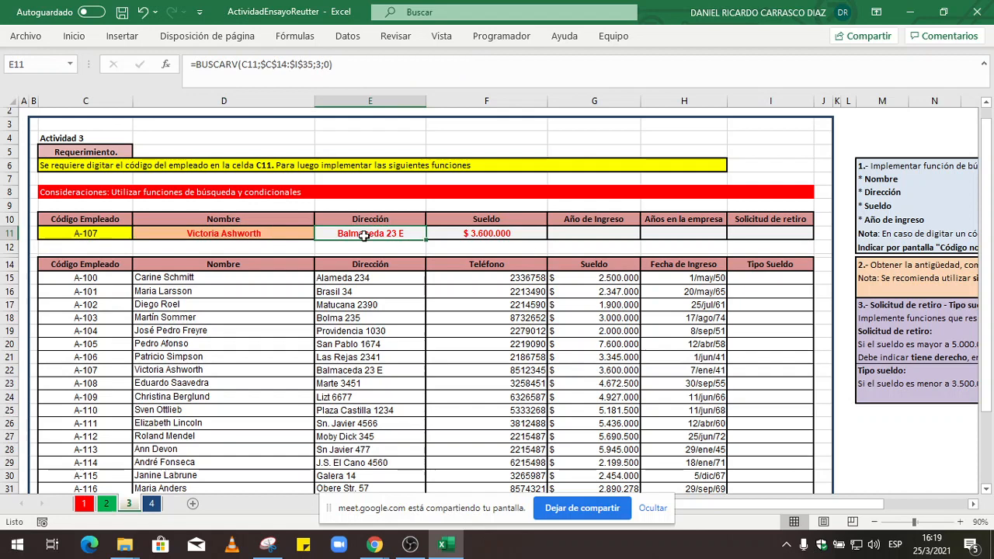
pyautogui.click(250, 233)
pyautogui.click(373, 235)
pyautogui.click(281, 236)
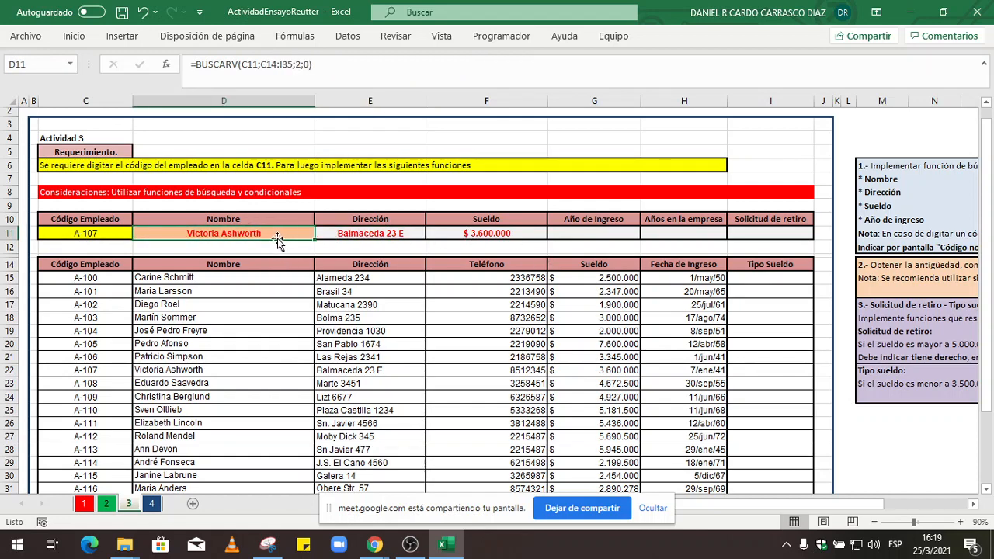
# Reduce the workbook window from full screen and open the data validation settings of the employee code cell C11
pyautogui.click(943, 12)
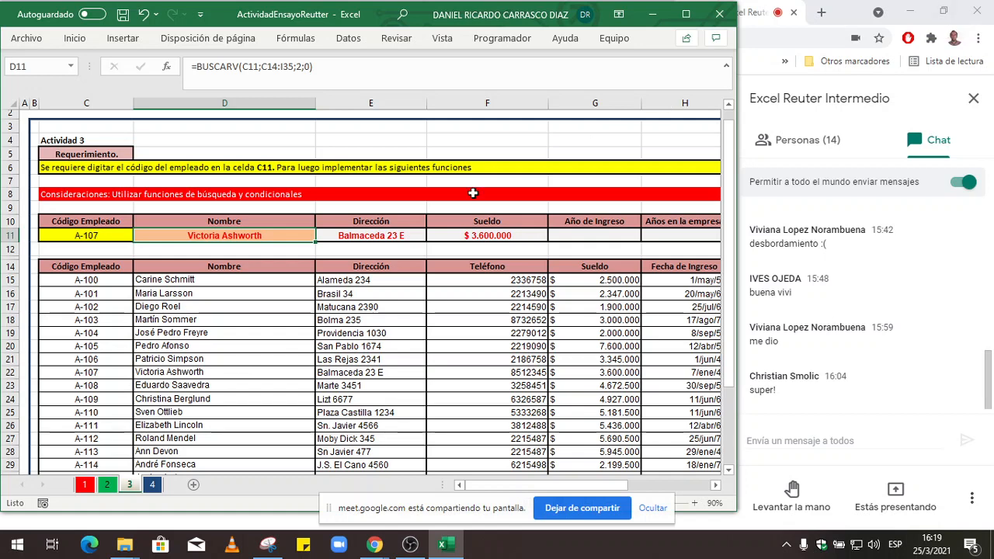
pyautogui.click(111, 233)
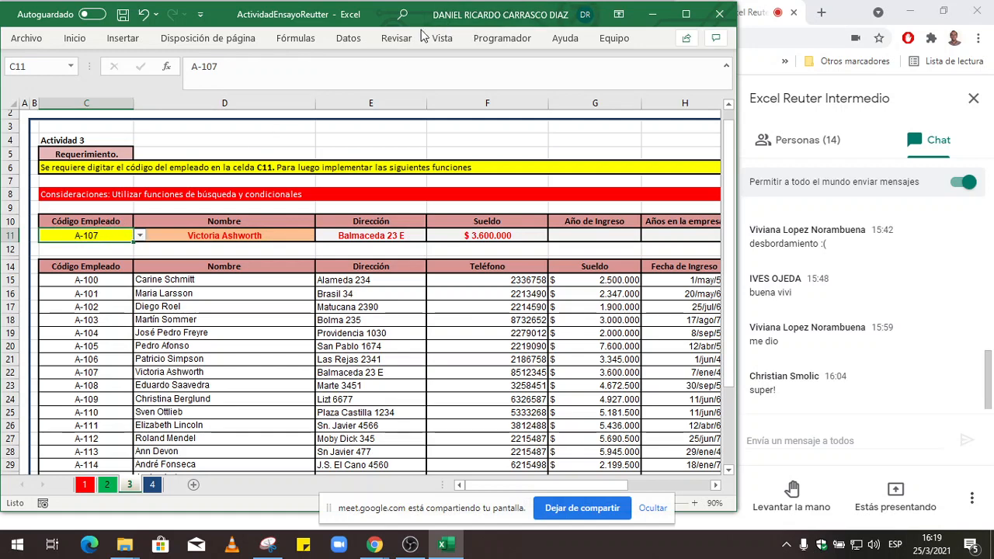
pyautogui.click(348, 38)
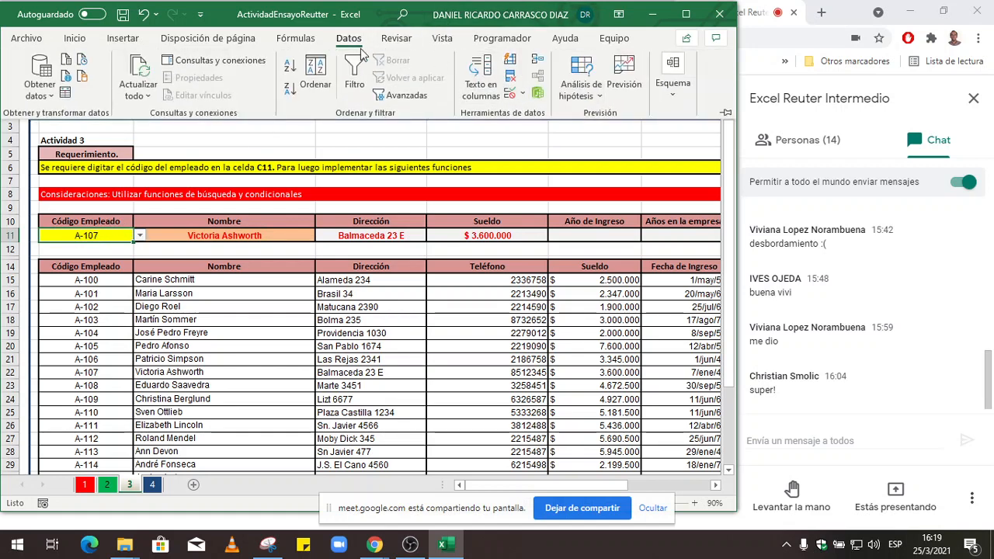
pyautogui.click(522, 94)
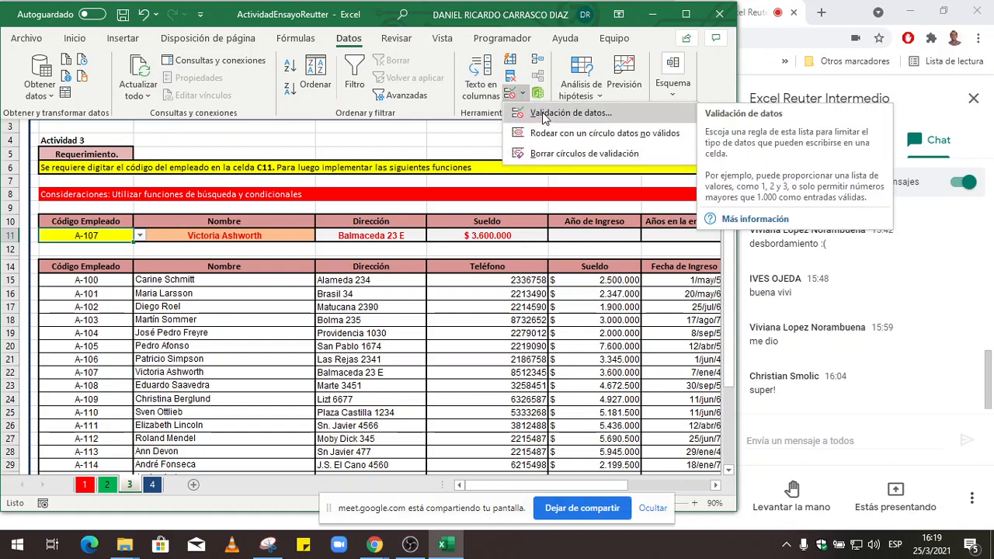
pyautogui.click(542, 112)
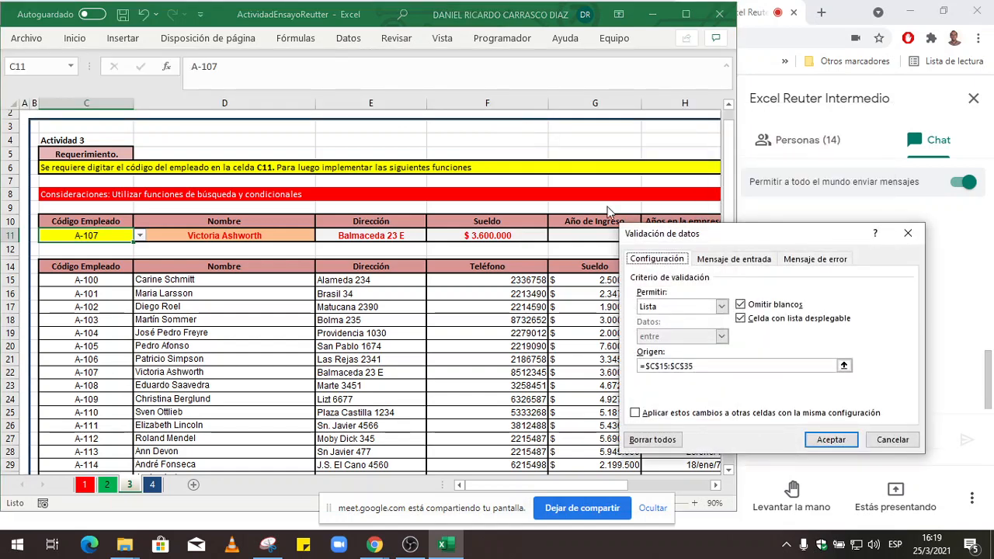
pyautogui.moveTo(718, 238); pyautogui.dragTo(497, 82)
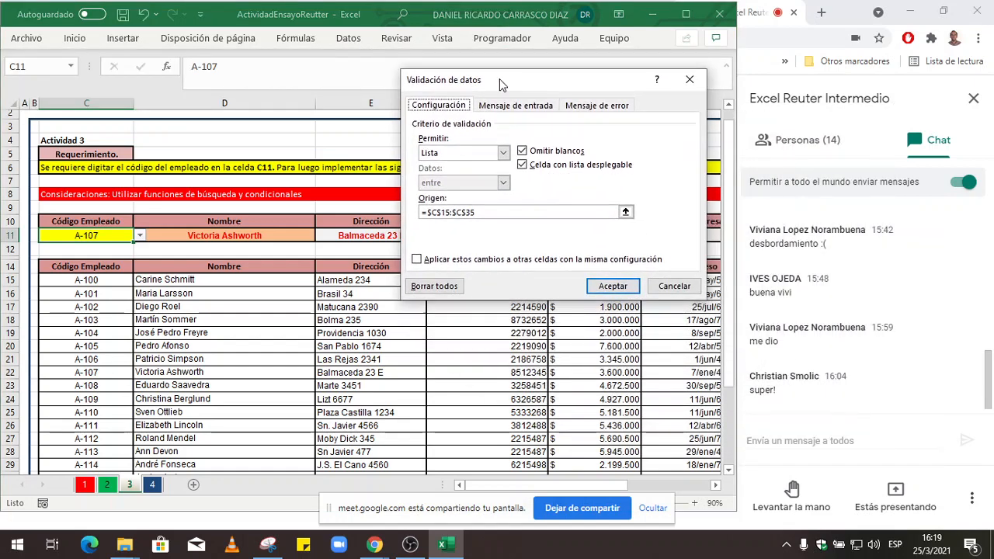
# Set the validation of C11 to allow a Lista, reselecting the employee codes in C15:C35 as its source
pyautogui.click(504, 153)
pyautogui.click(502, 166)
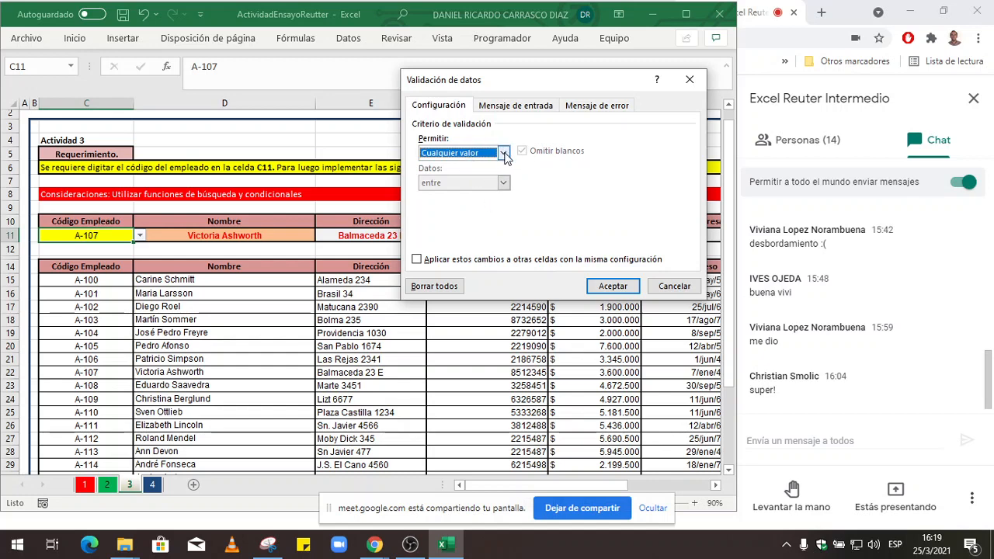
pyautogui.click(504, 153)
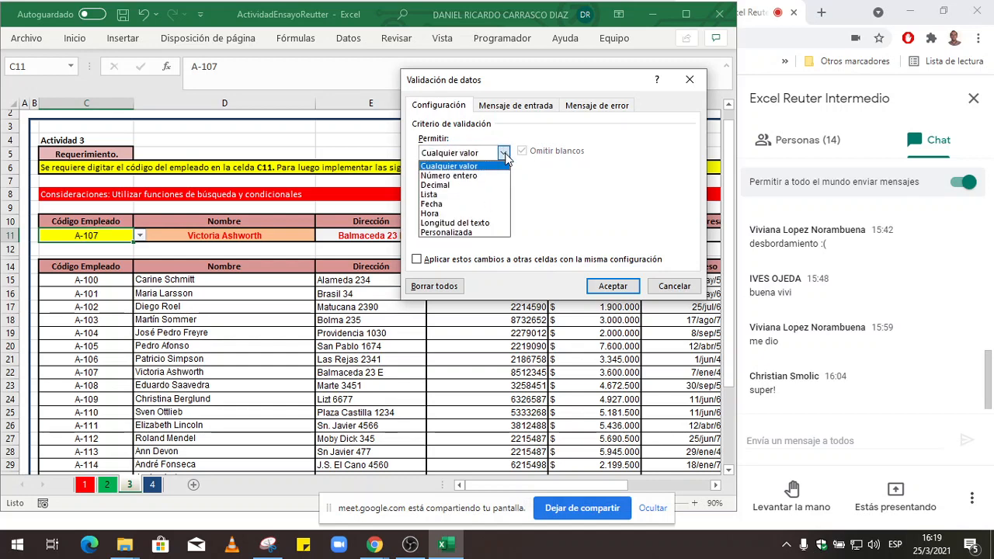
pyautogui.click(448, 196)
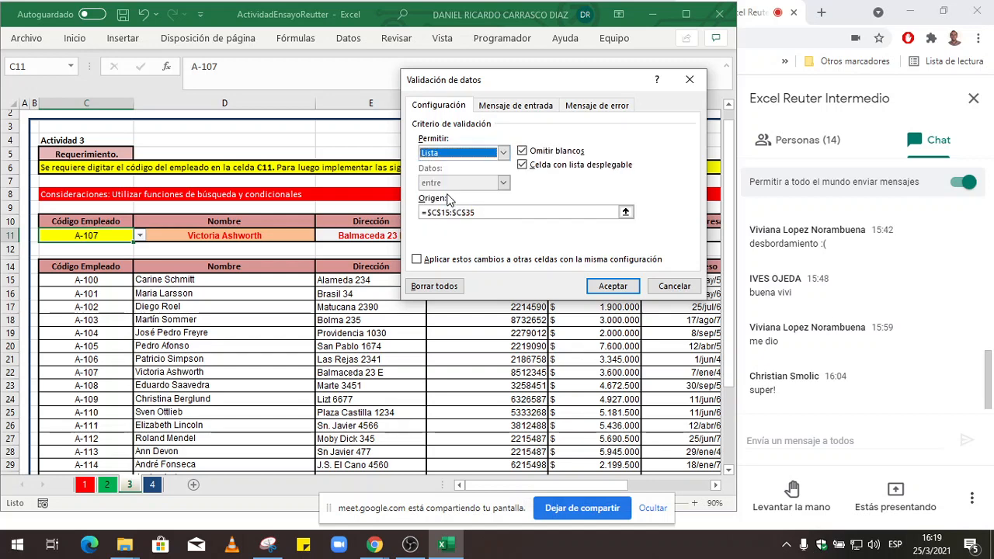
pyautogui.moveTo(489, 211); pyautogui.dragTo(416, 212)
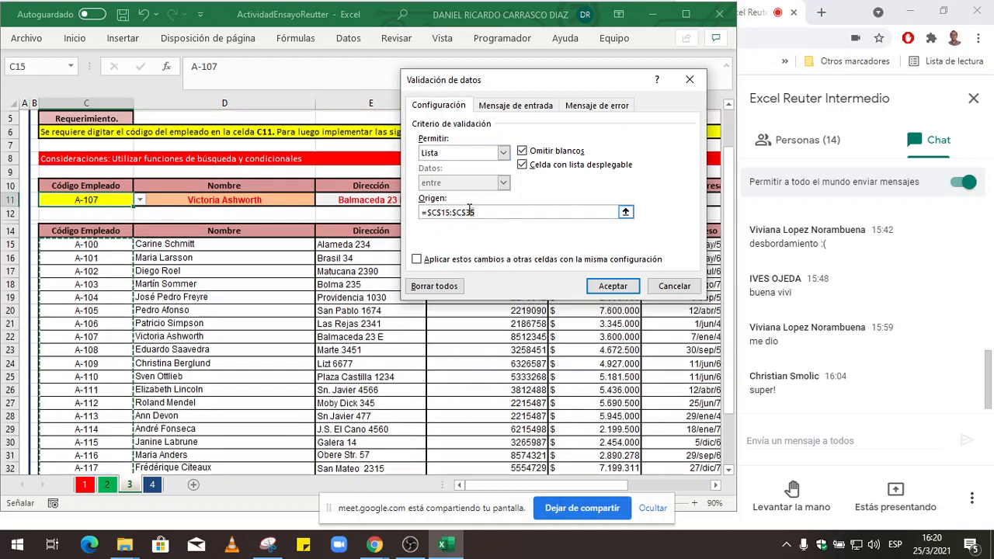
pyautogui.press('BackSpace')
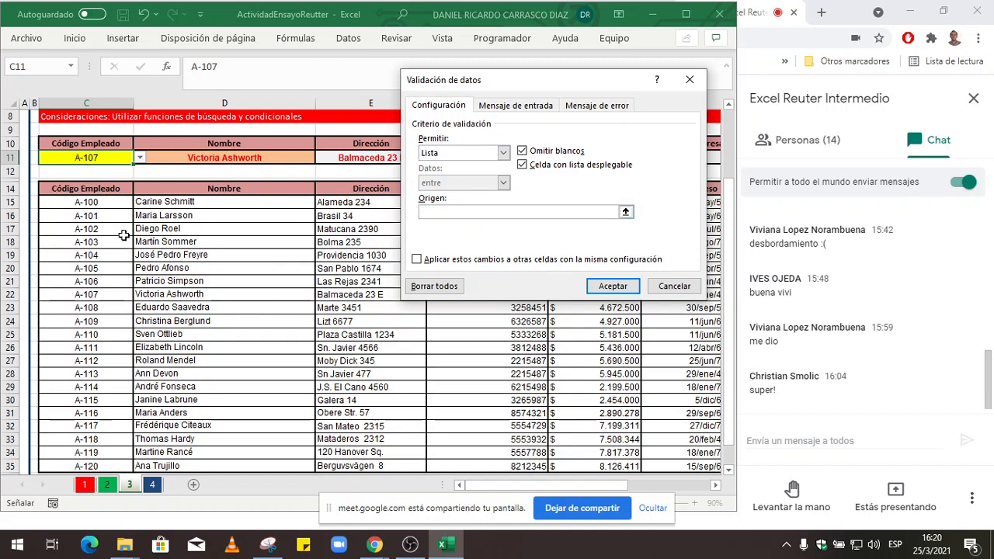
pyautogui.moveTo(100, 204); pyautogui.dragTo(94, 230)
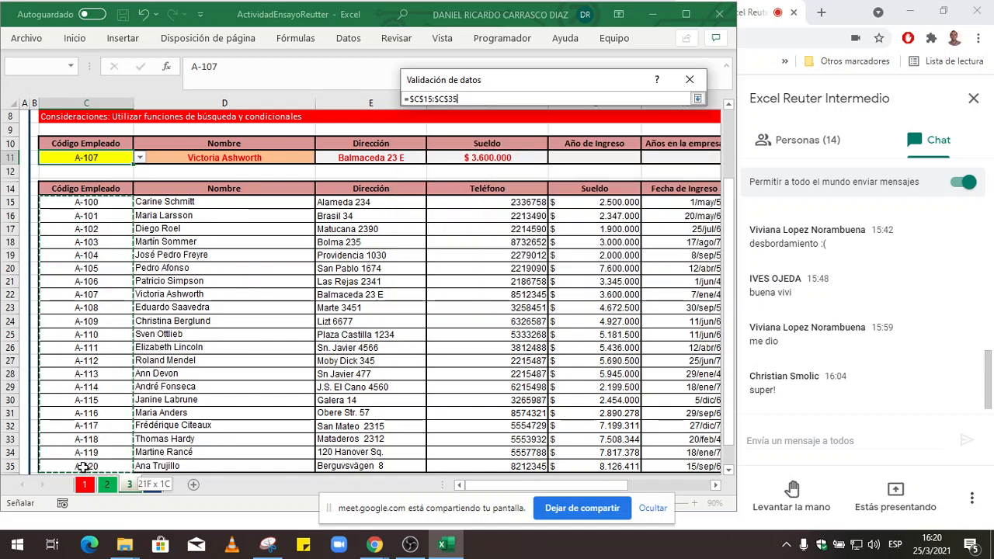
pyautogui.moveTo(84, 466); pyautogui.dragTo(85, 466)
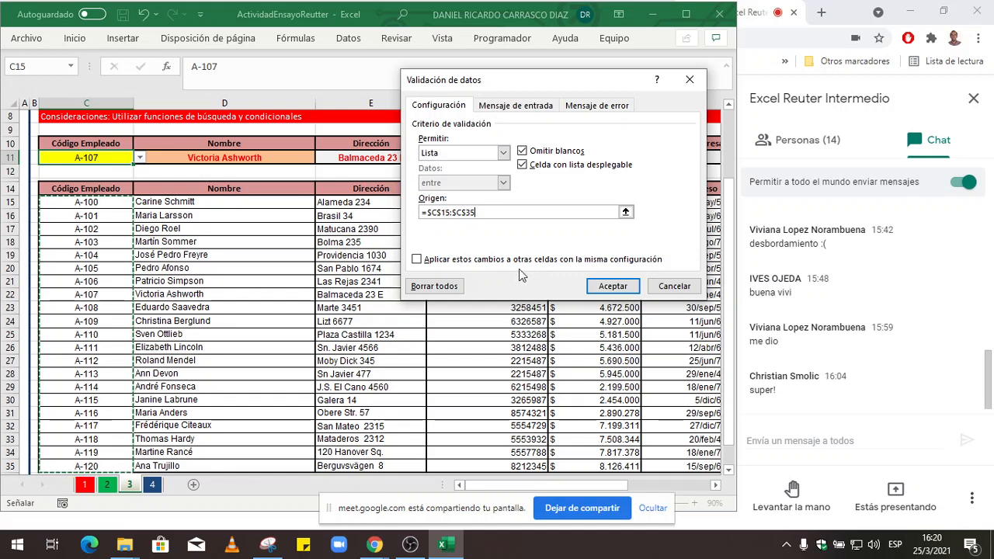
pyautogui.click(620, 286)
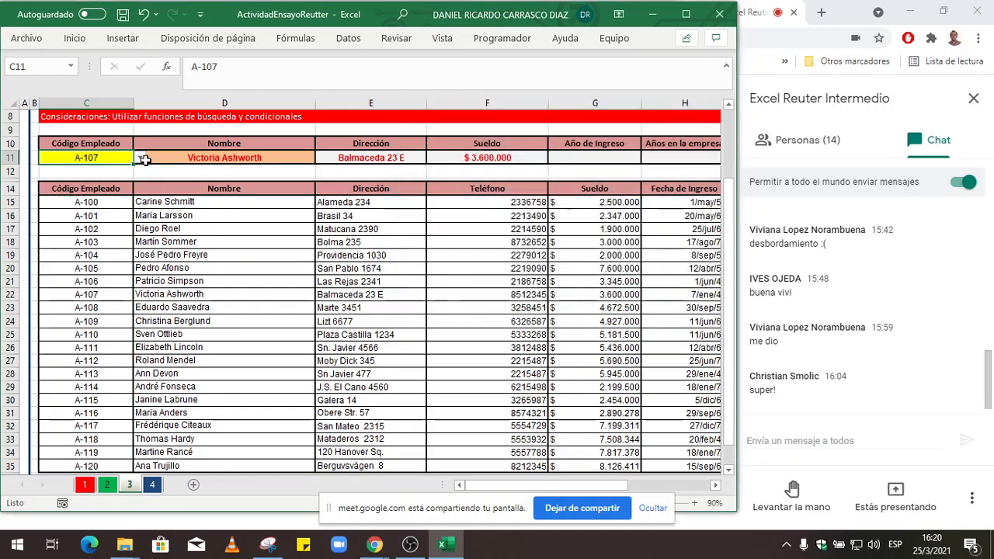
# Test the dropdown list in C11 by choosing employee codes A-112, A-118, A-113 and A-116 in turn
pyautogui.click(141, 158)
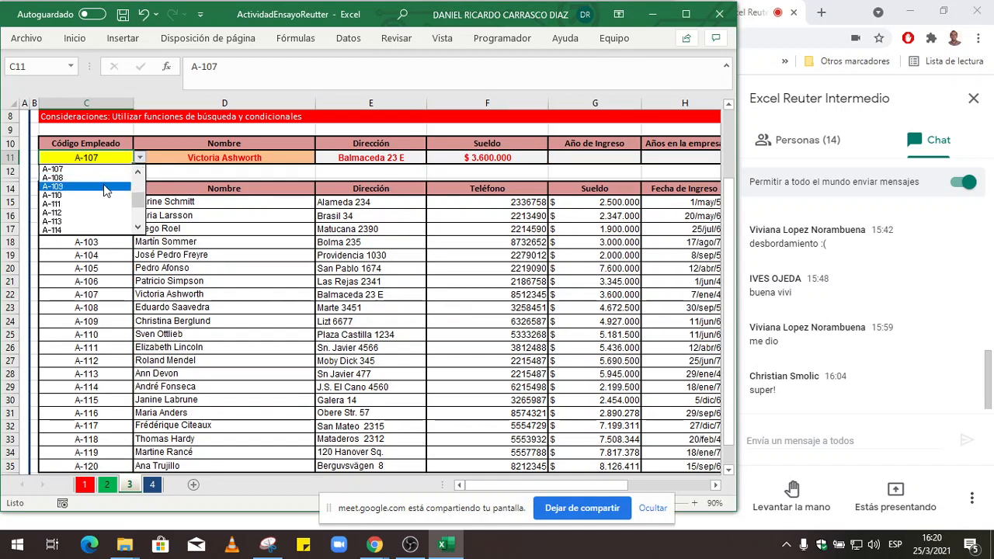
pyautogui.click(117, 212)
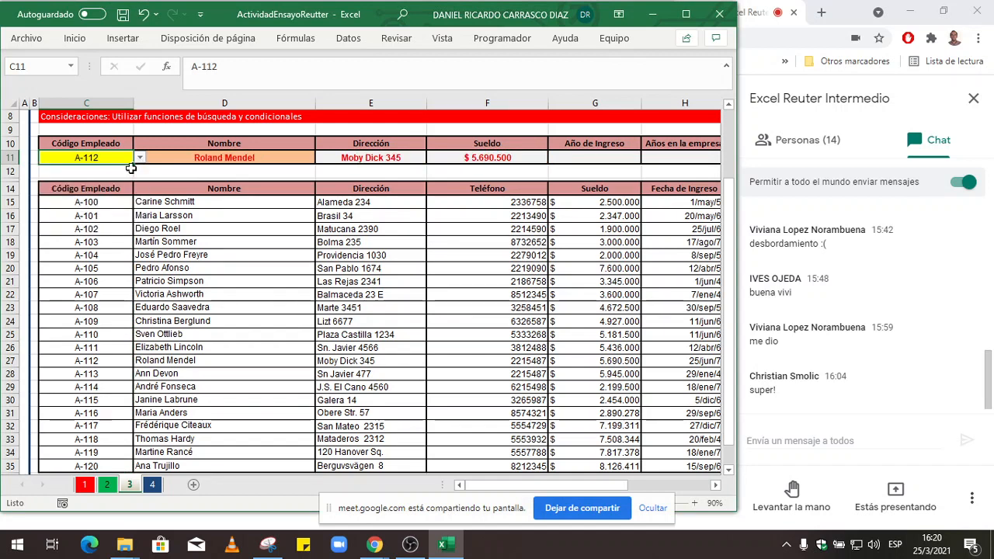
pyautogui.click(140, 157)
pyautogui.click(84, 223)
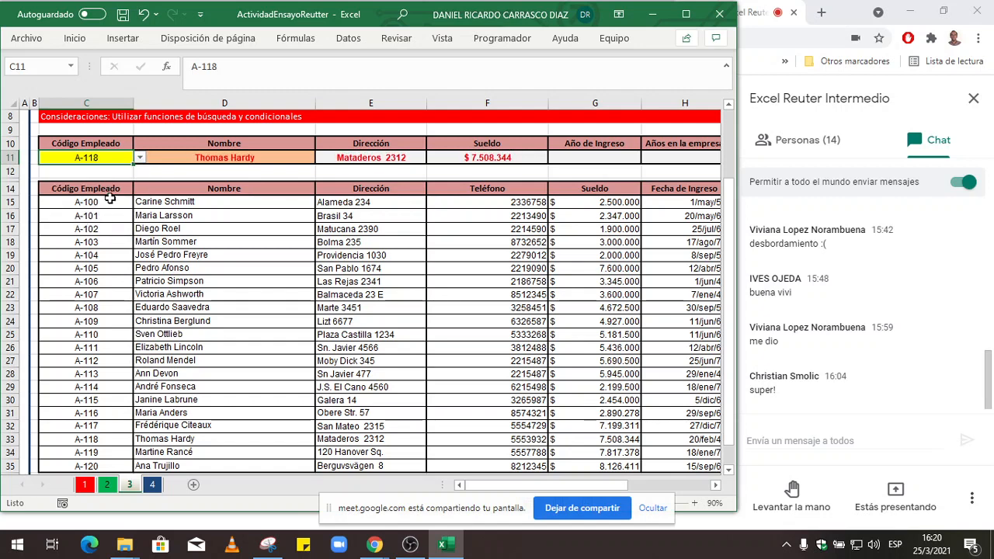
pyautogui.click(140, 158)
pyautogui.click(121, 170)
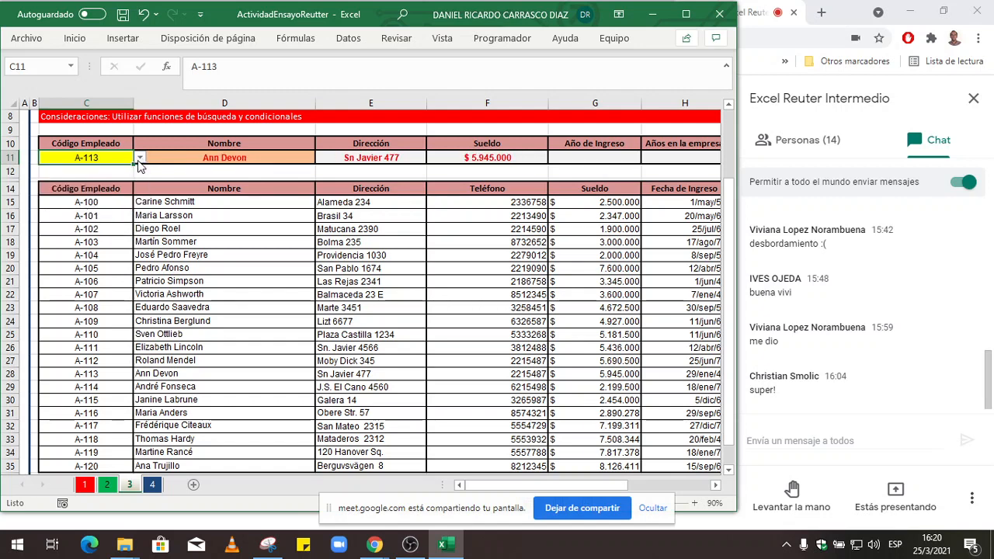
pyautogui.click(140, 158)
pyautogui.click(112, 195)
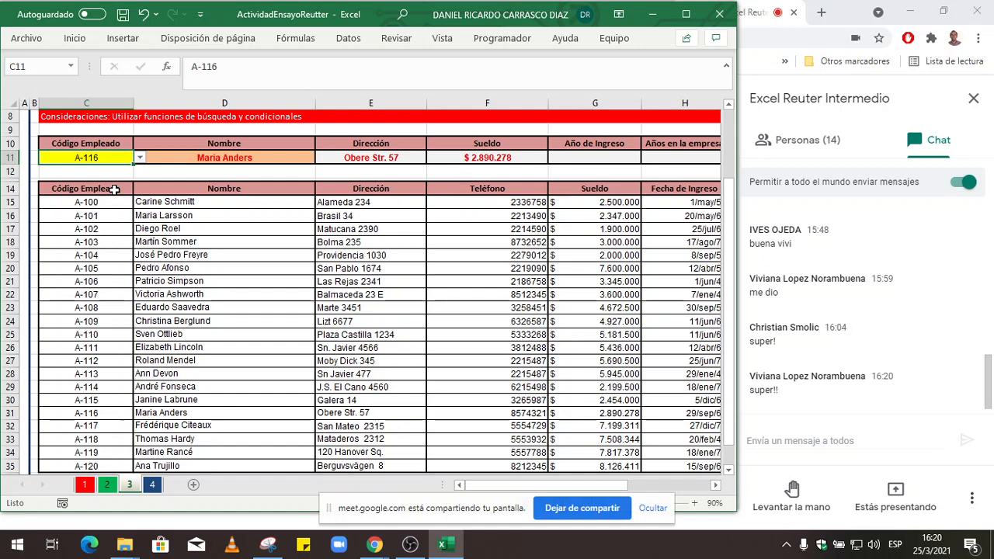
# Choose employee code A-118 from the dropdown list in C11 and check the Sueldo lookup in F11
pyautogui.click(466, 157)
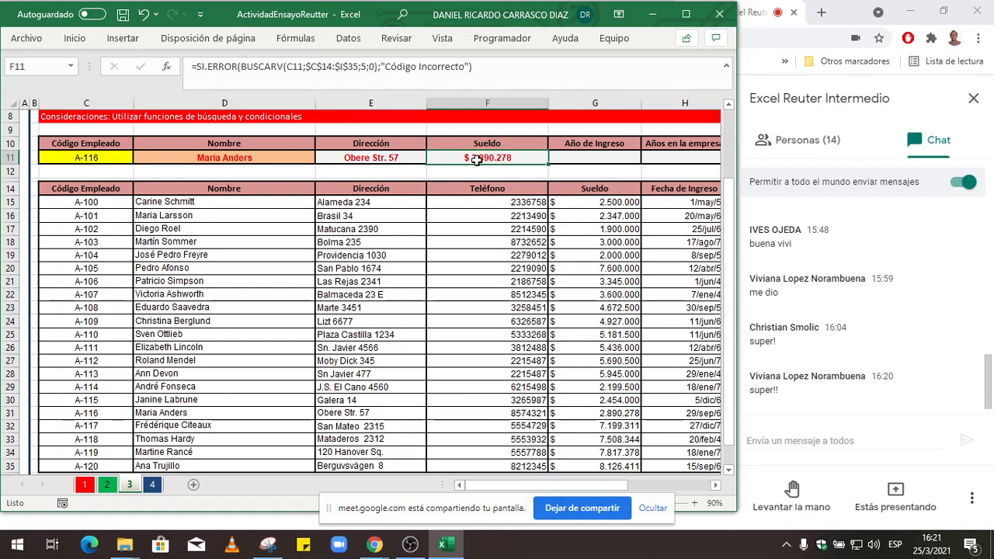
pyautogui.click(101, 158)
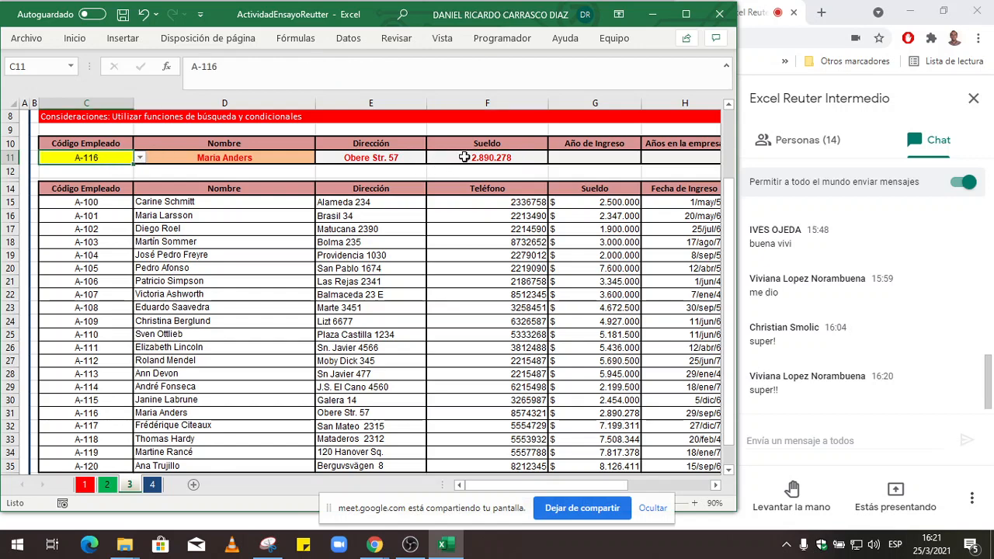
pyautogui.click(140, 158)
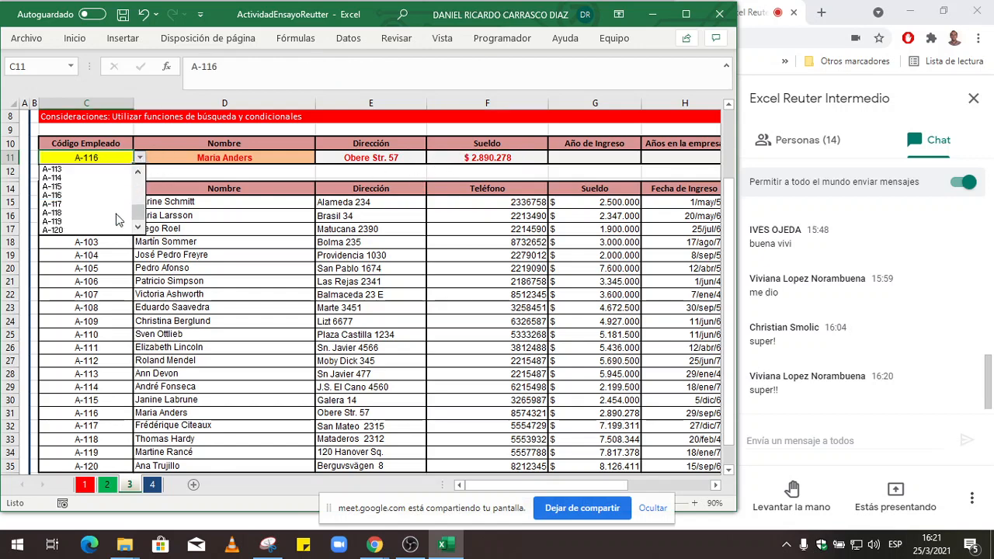
pyautogui.click(118, 211)
pyautogui.click(454, 159)
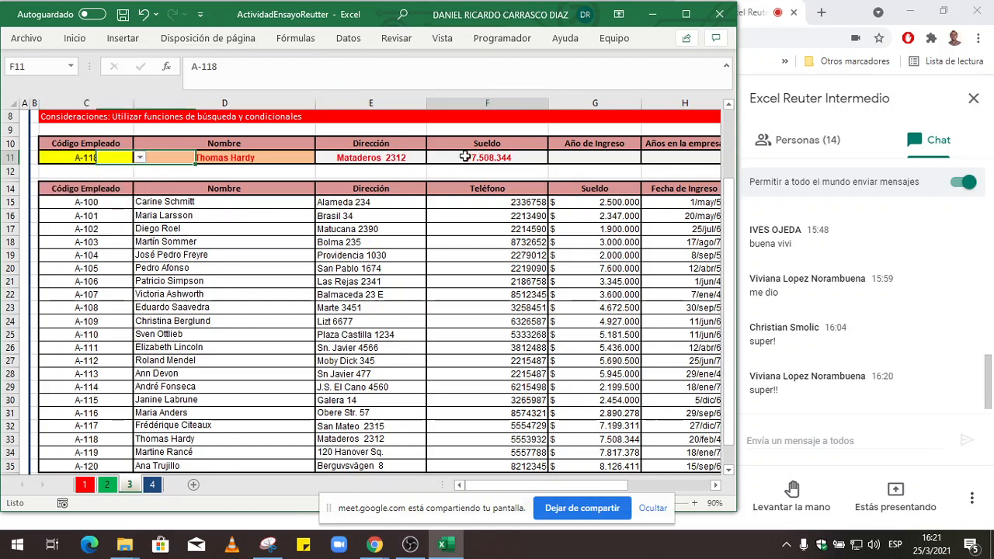
# Review the activity requirements and the Fecha de Ingreso column against the empty Año de Ingreso cell G11
pyautogui.click(716, 486)
pyautogui.click(716, 486)
pyautogui.click(716, 486)
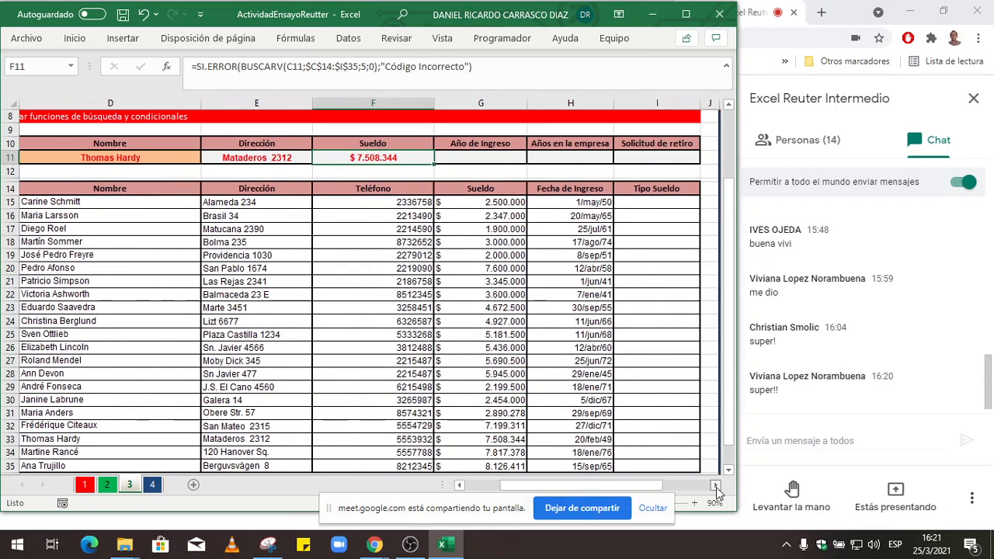
pyautogui.click(716, 486)
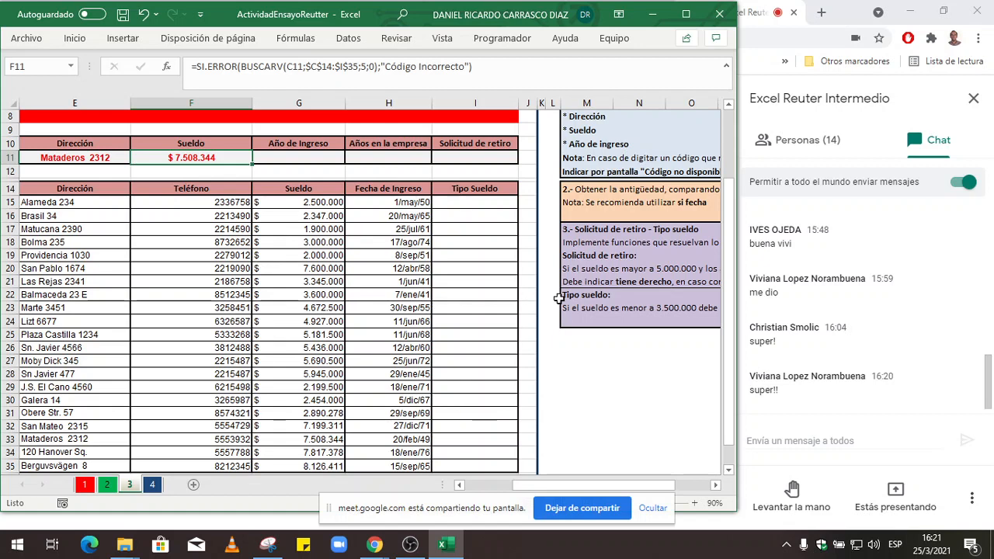
pyautogui.click(300, 157)
pyautogui.click(405, 203)
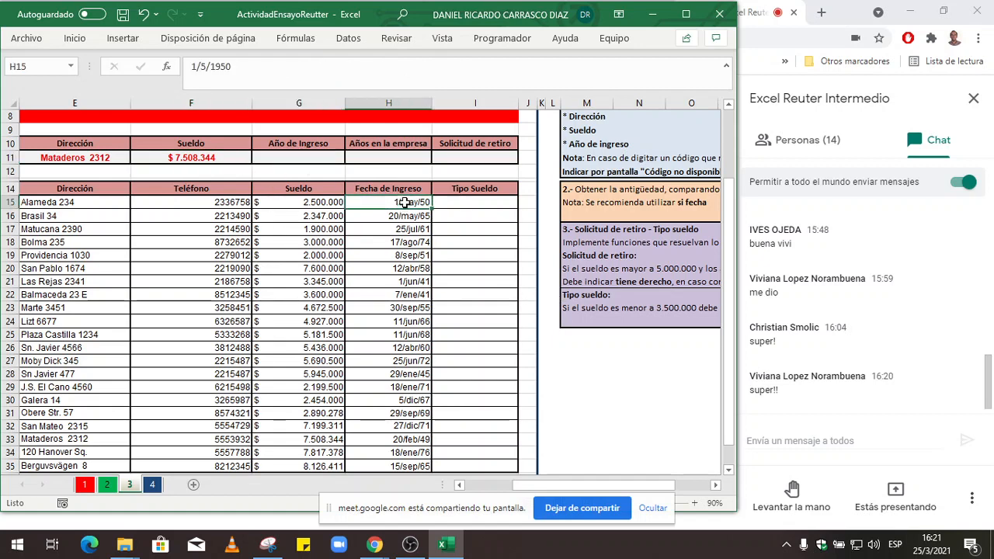
# Start a BUSCARV formula in the Año de Ingreso cell G11 and set its Valor_buscado to C11
pyautogui.click(297, 159)
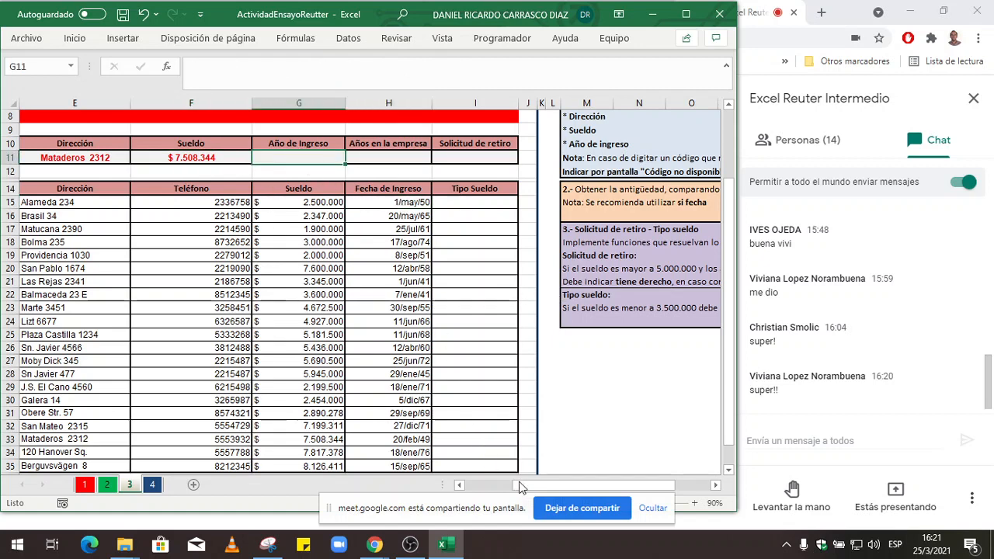
pyautogui.moveTo(523, 486); pyautogui.dragTo(477, 486)
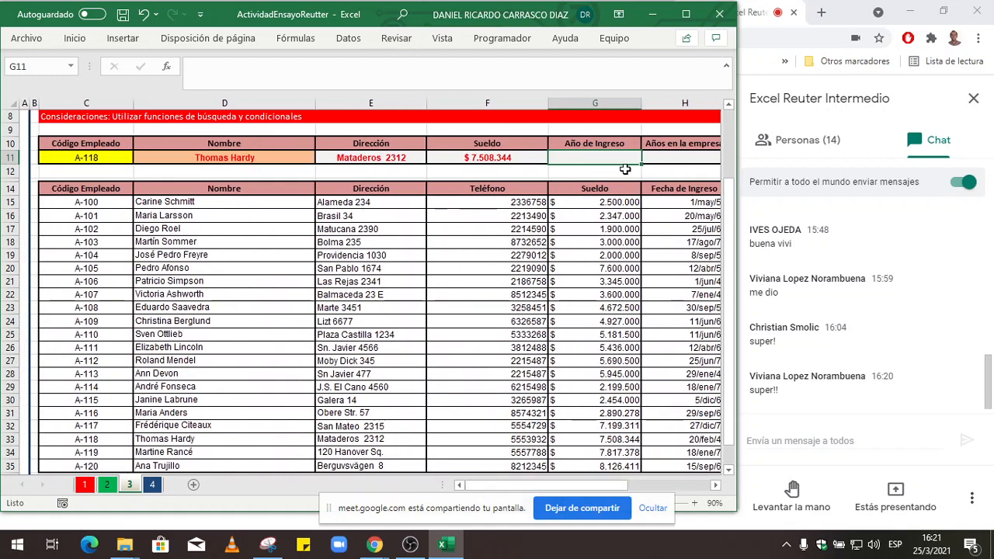
pyautogui.write('=')
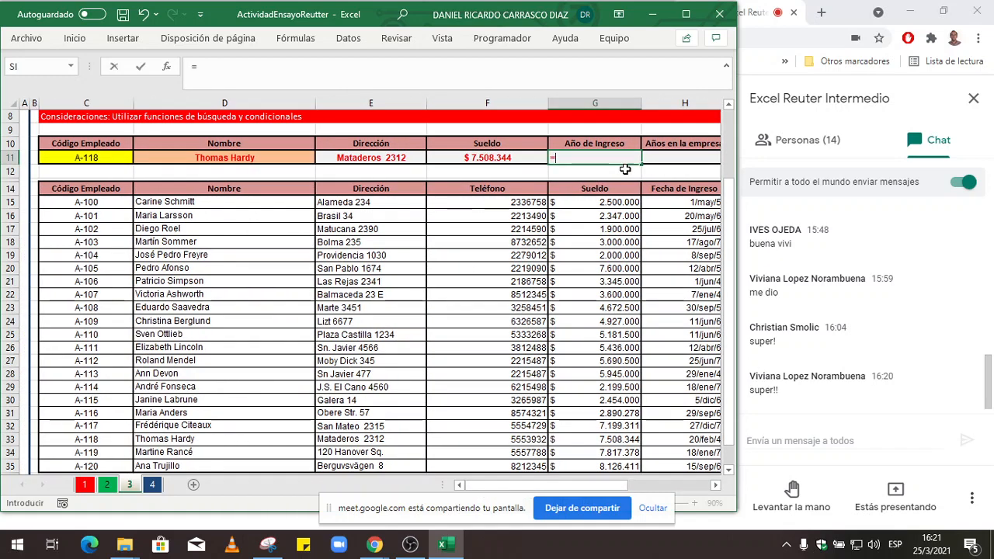
pyautogui.write('bus')
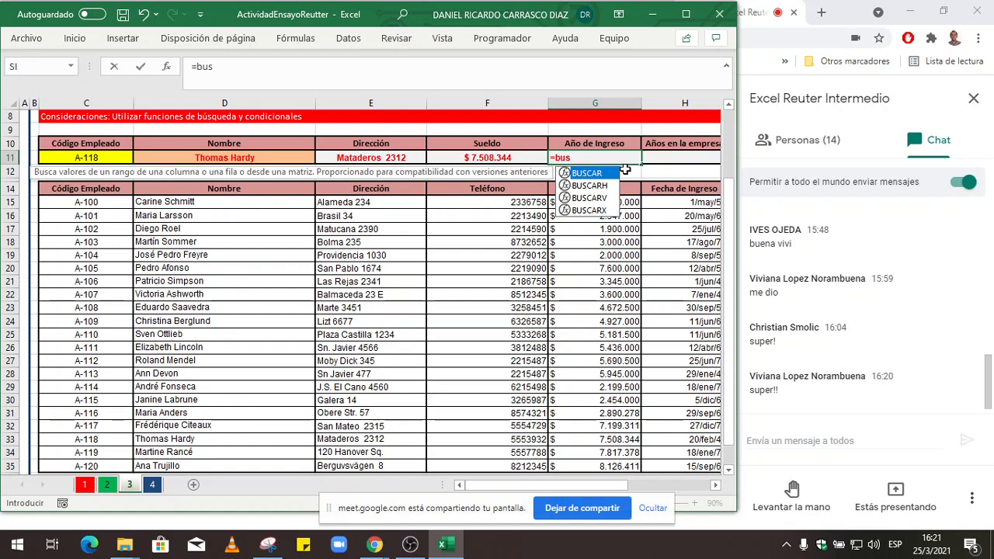
pyautogui.doubleClick(594, 200)
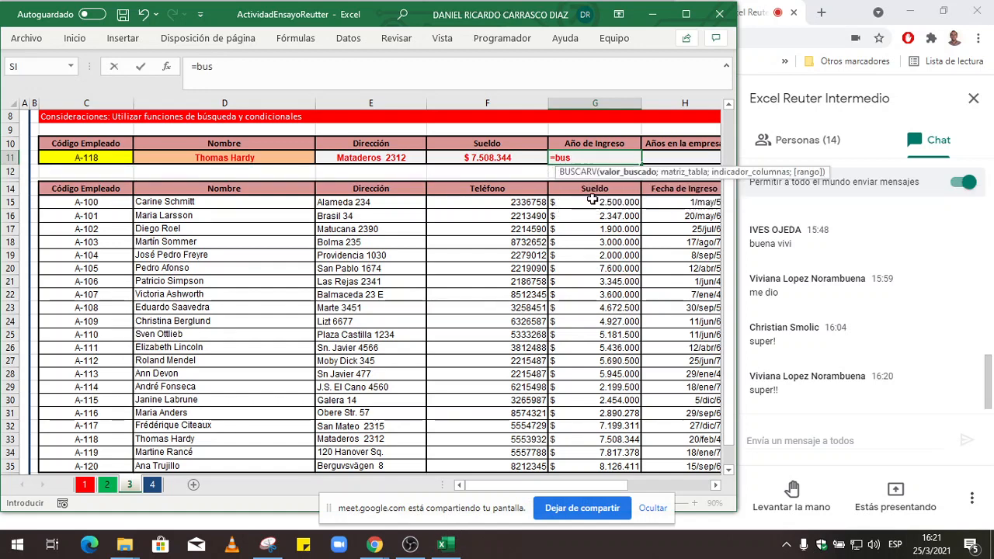
pyautogui.click(167, 66)
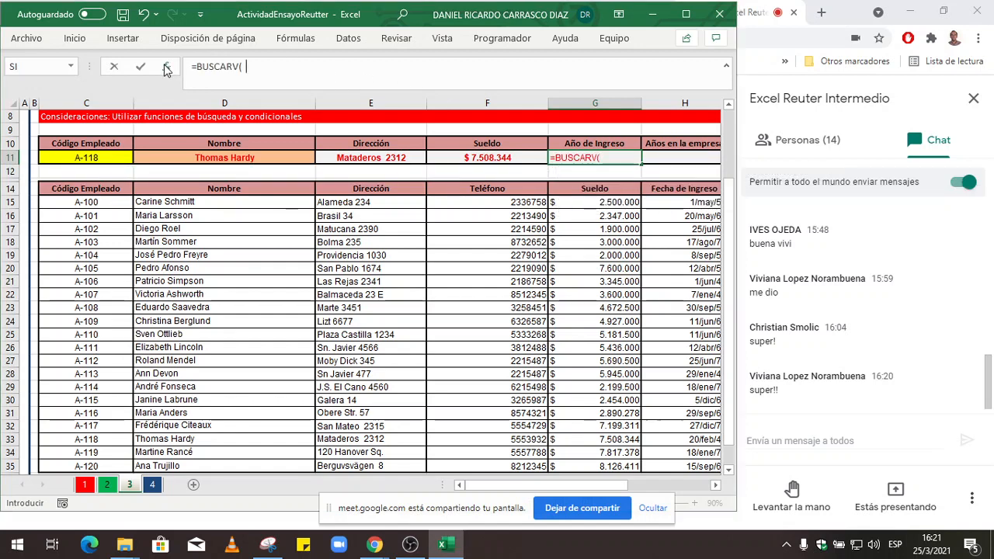
pyautogui.moveTo(489, 75); pyautogui.dragTo(503, 195)
pyautogui.click(101, 157)
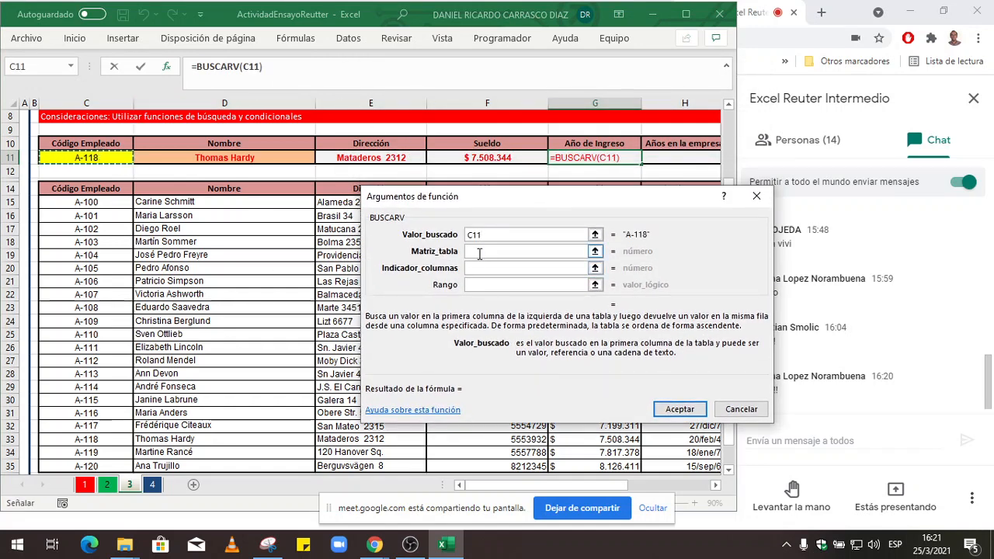
# Set the Matriz_tabla of the BUSCARV formula to the employee table as the absolute range $C$14:$I$35
pyautogui.click(581, 251)
pyautogui.moveTo(93, 189); pyautogui.dragTo(638, 469)
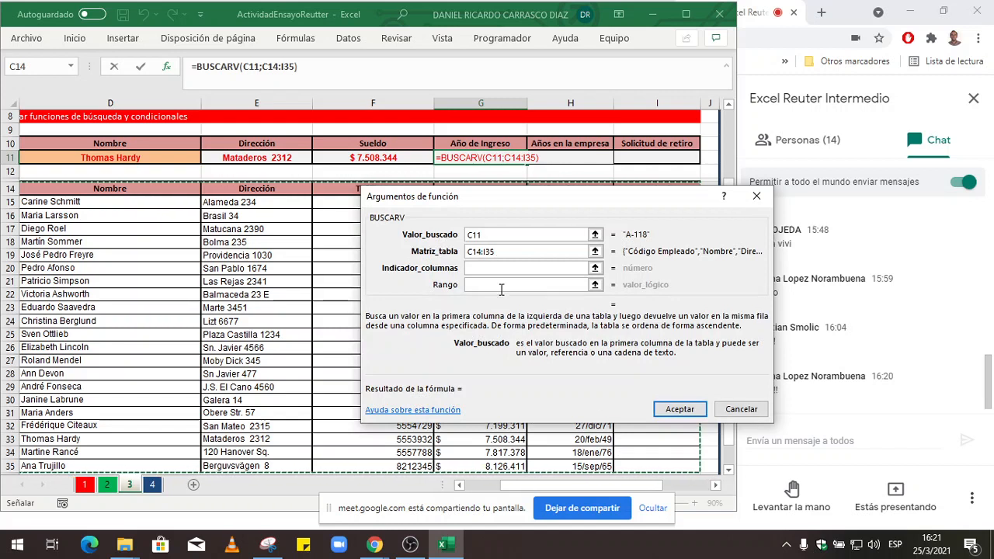
pyautogui.press('F4')
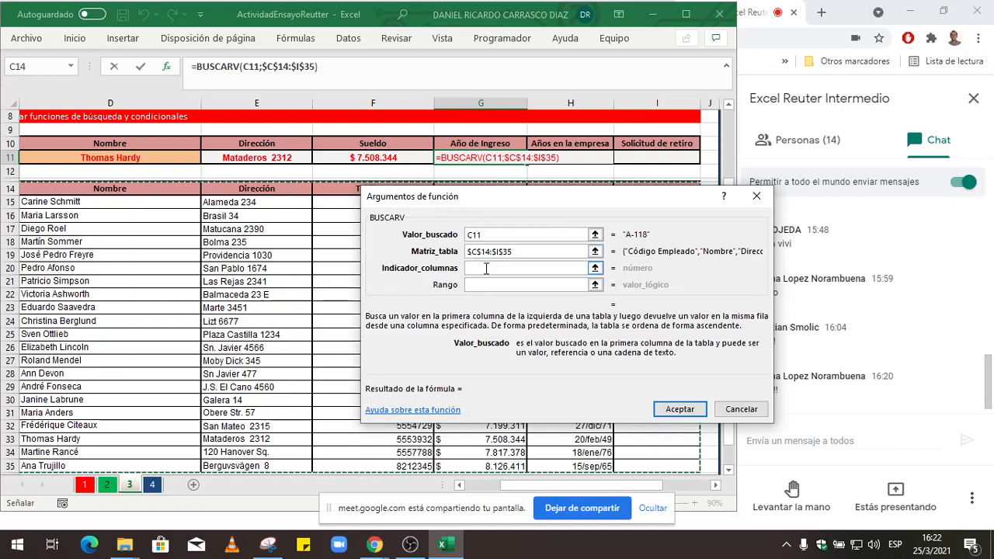
# Complete the BUSCARV formula in G11 with Indicador_columnas 6 and Rango 0
pyautogui.moveTo(615, 202); pyautogui.dragTo(587, 363)
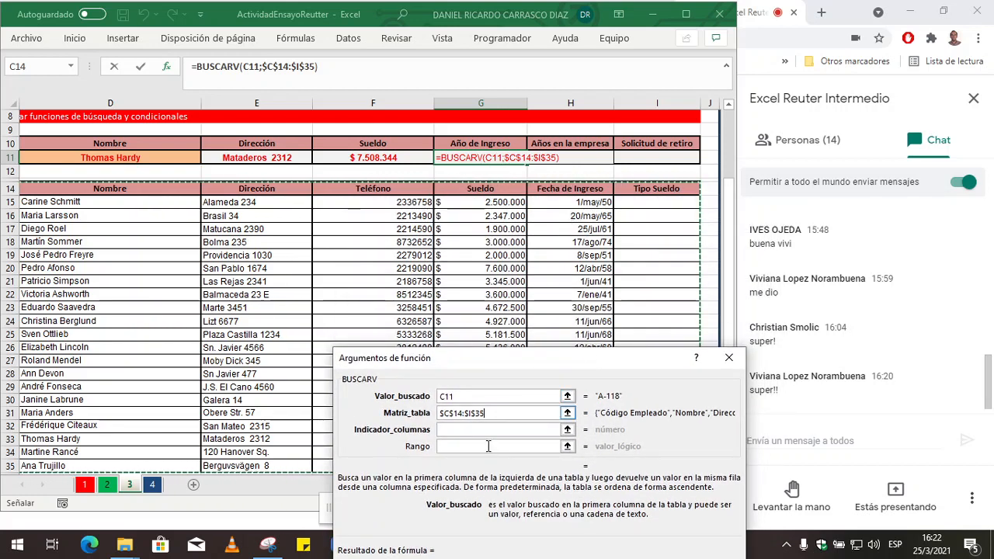
pyautogui.click(622, 426)
pyautogui.moveTo(592, 482)
pyautogui.mouseDown()
pyautogui.moveTo(551, 497)
pyautogui.moveTo(593, 490)
pyautogui.mouseUp()
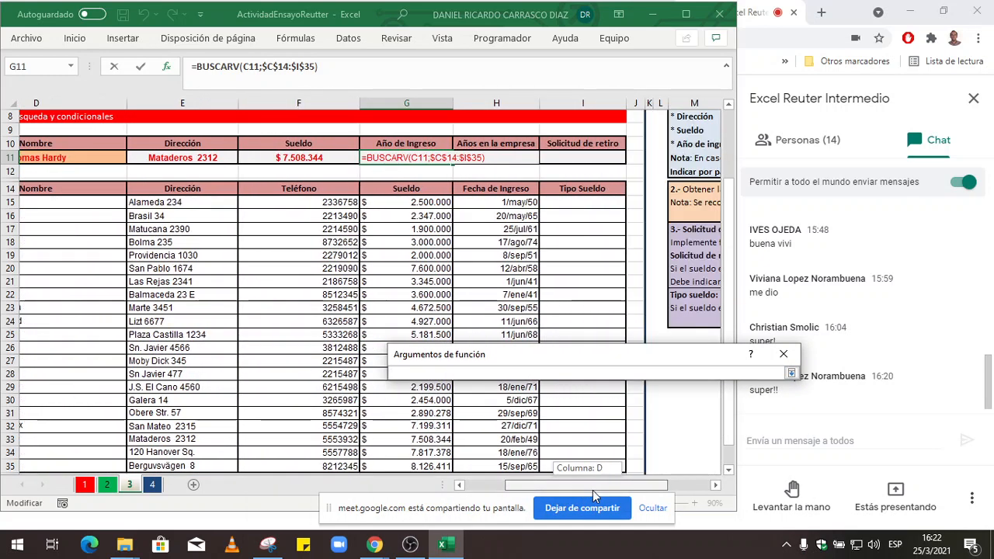
pyautogui.press('Return')
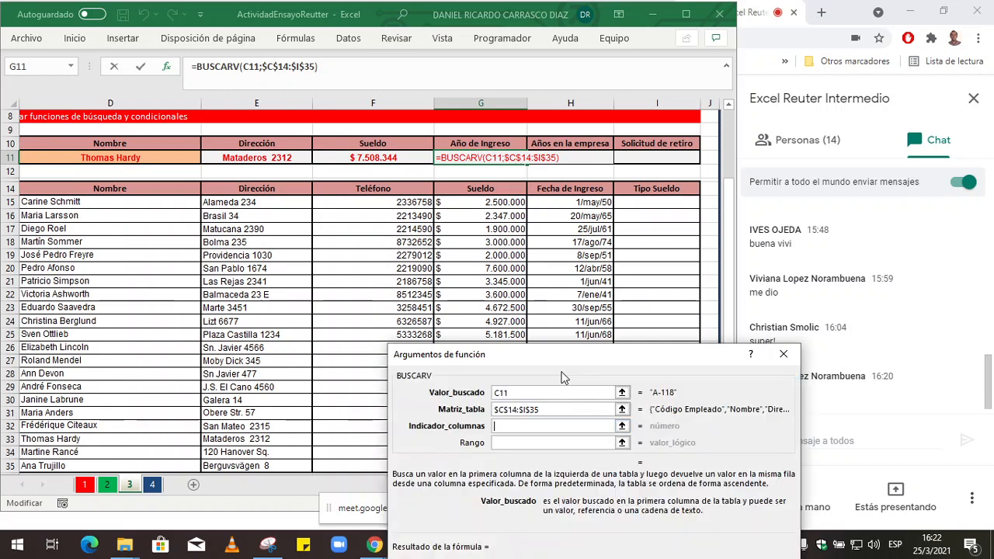
pyautogui.write('6')
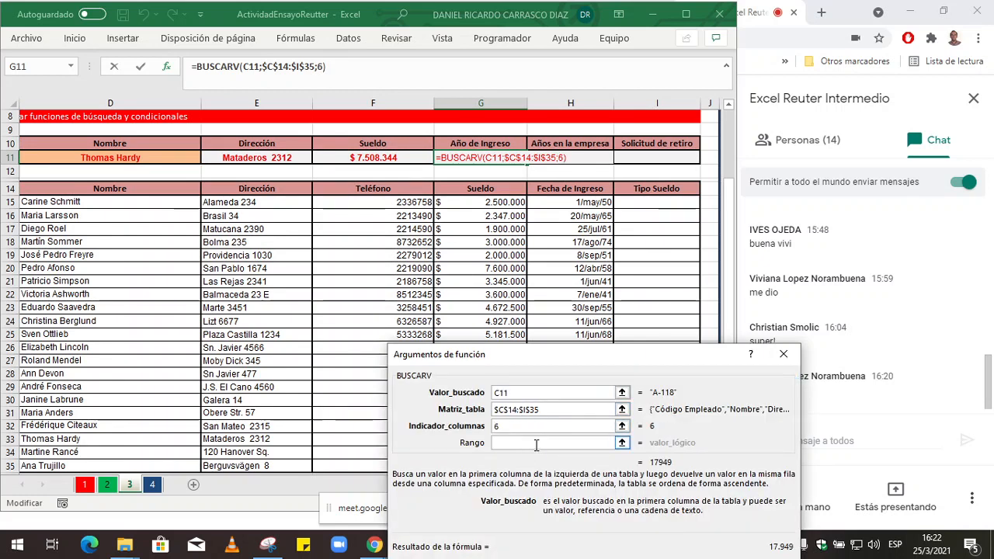
pyautogui.click(533, 441)
pyautogui.write('0')
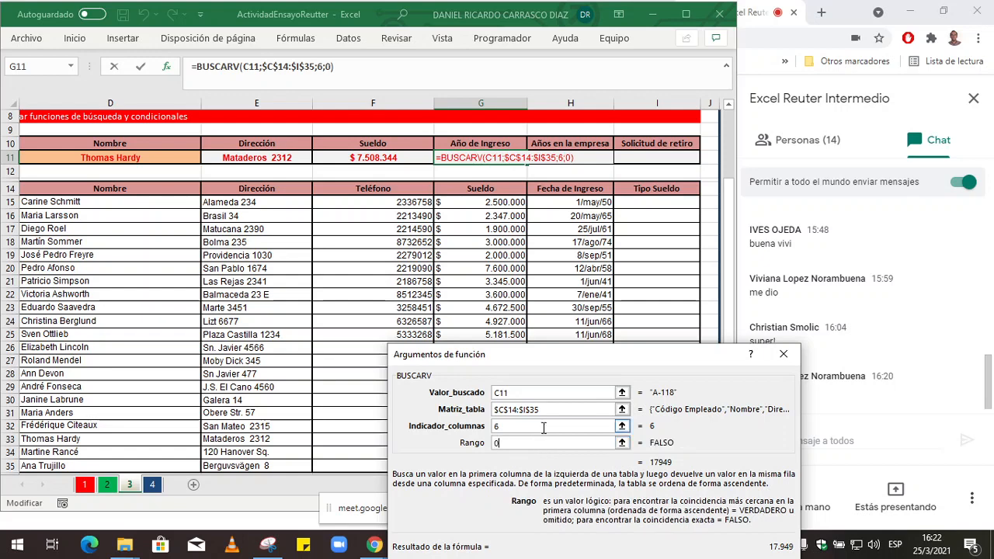
pyautogui.moveTo(619, 354); pyautogui.dragTo(544, 240)
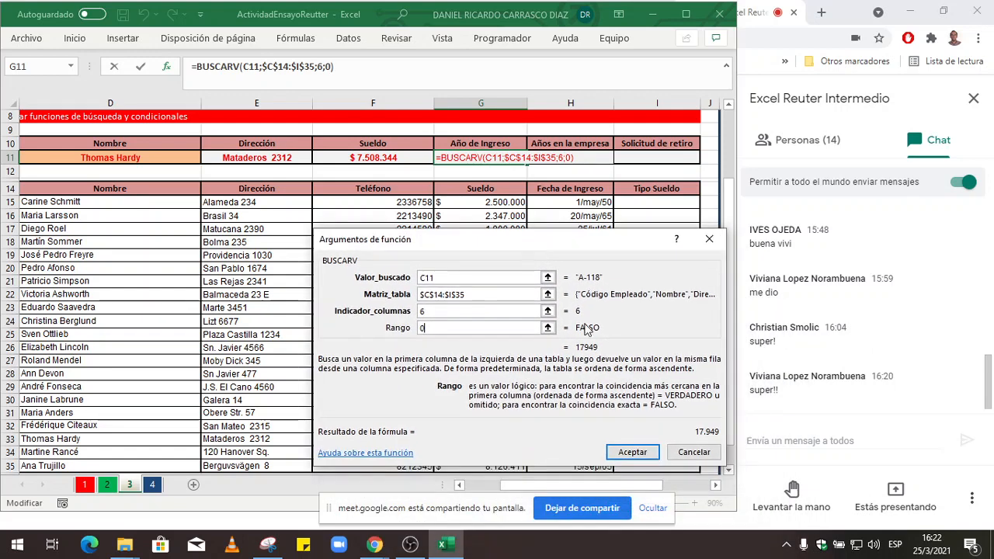
pyautogui.click(640, 452)
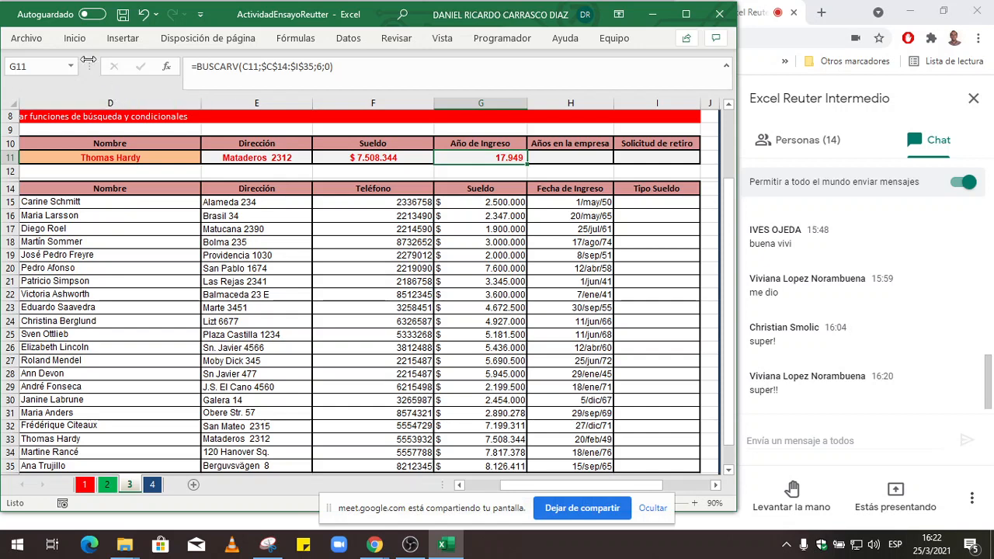
# Try the Fecha corta number format on G11 and undo it
pyautogui.click(76, 38)
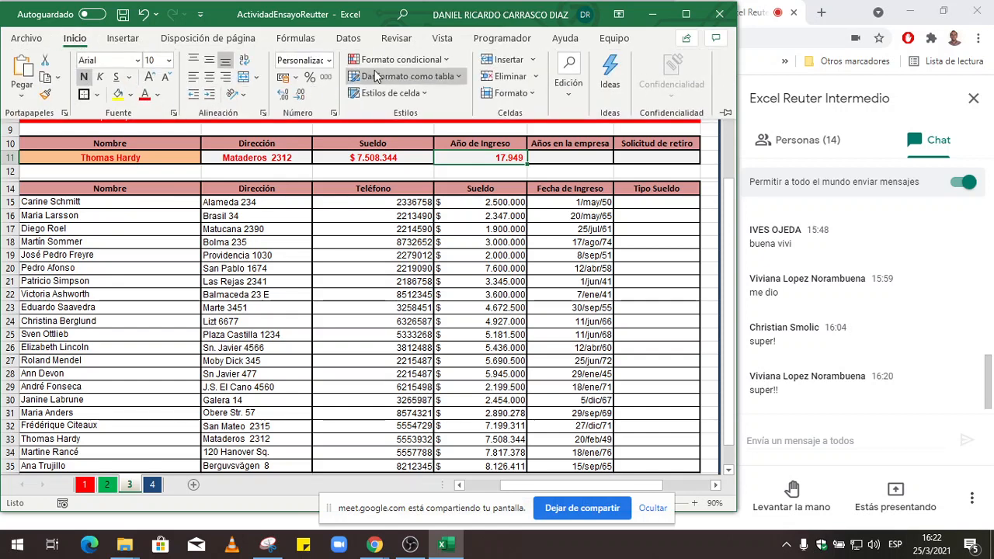
pyautogui.click(330, 61)
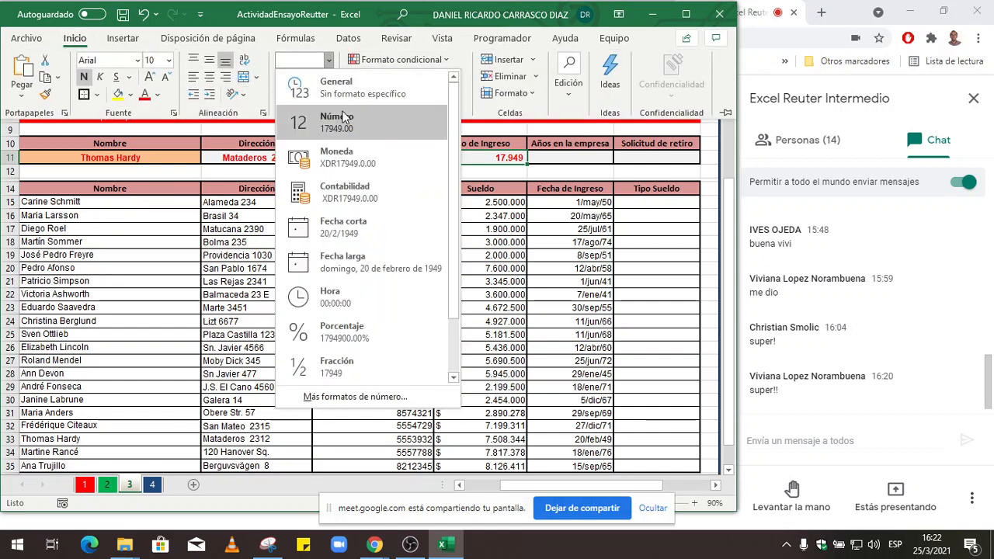
pyautogui.click(375, 225)
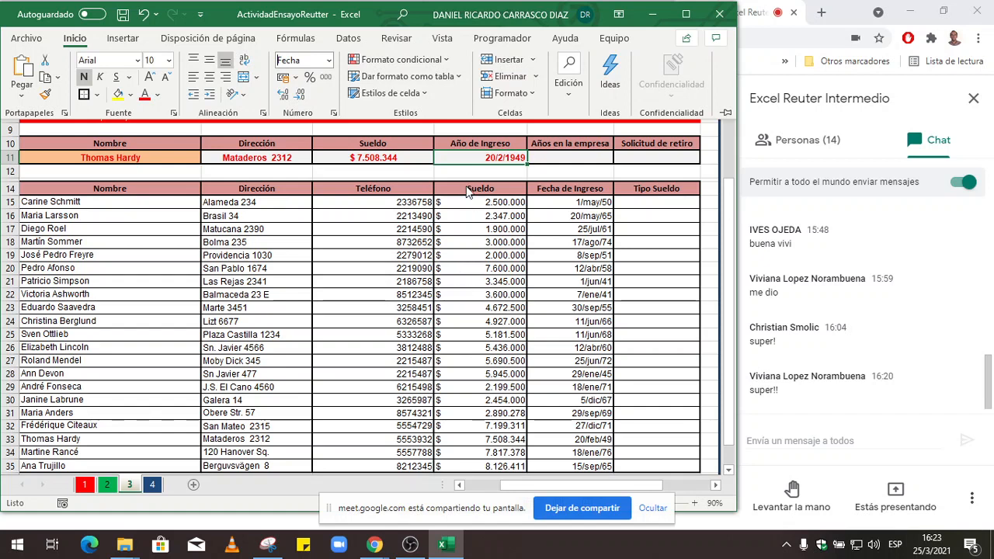
pyautogui.click(144, 14)
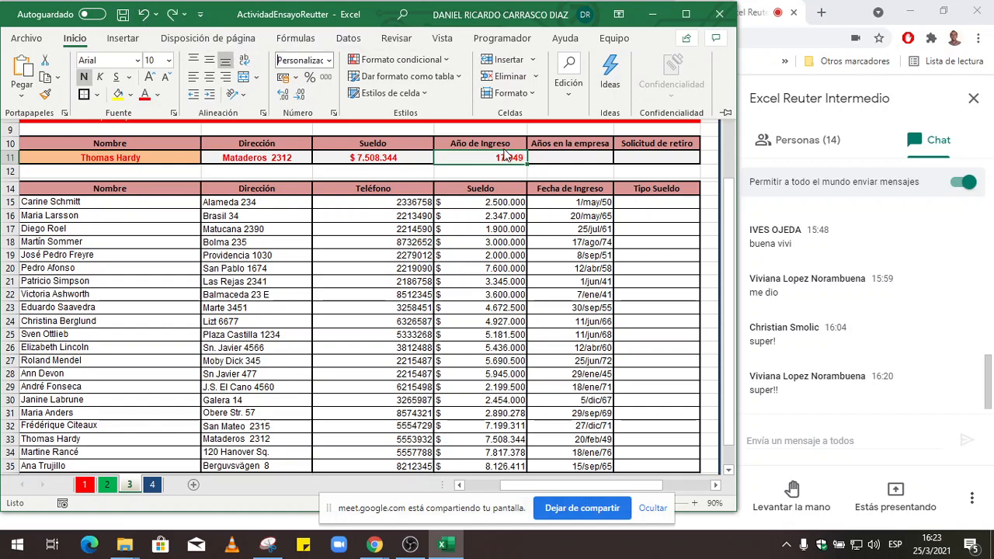
# Format G11 through Formato de celdas with the Fecha category and the type *14/3/2012
pyautogui.click(686, 14)
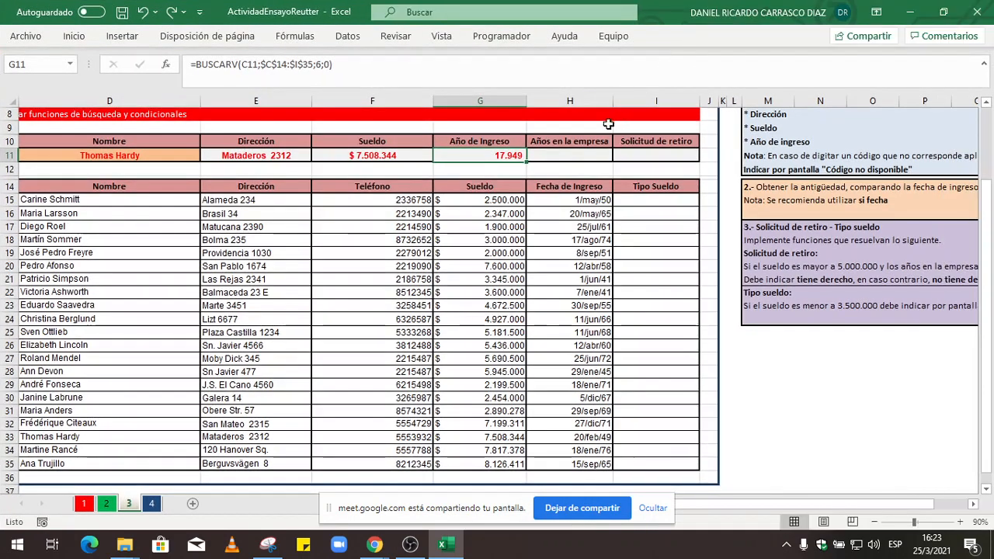
pyautogui.click(73, 38)
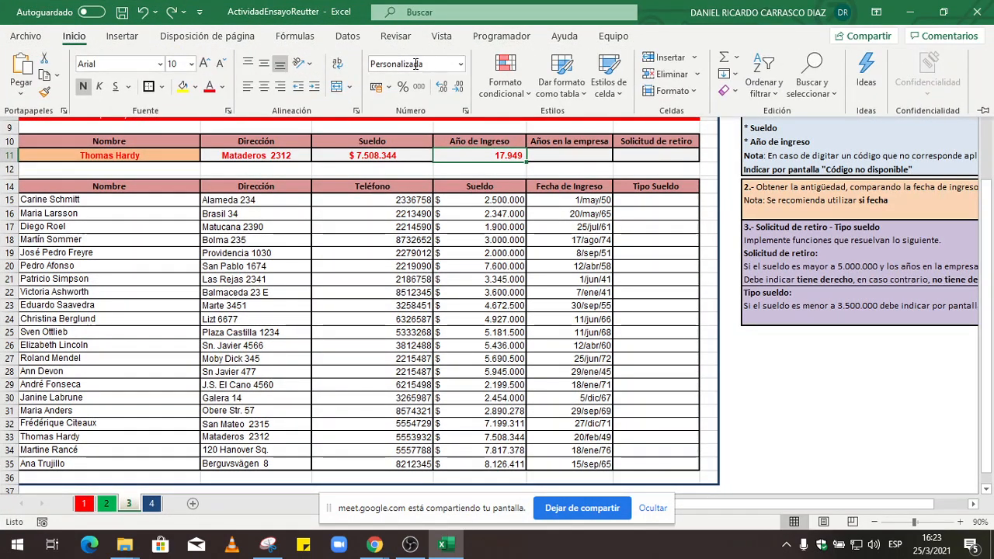
pyautogui.click(466, 111)
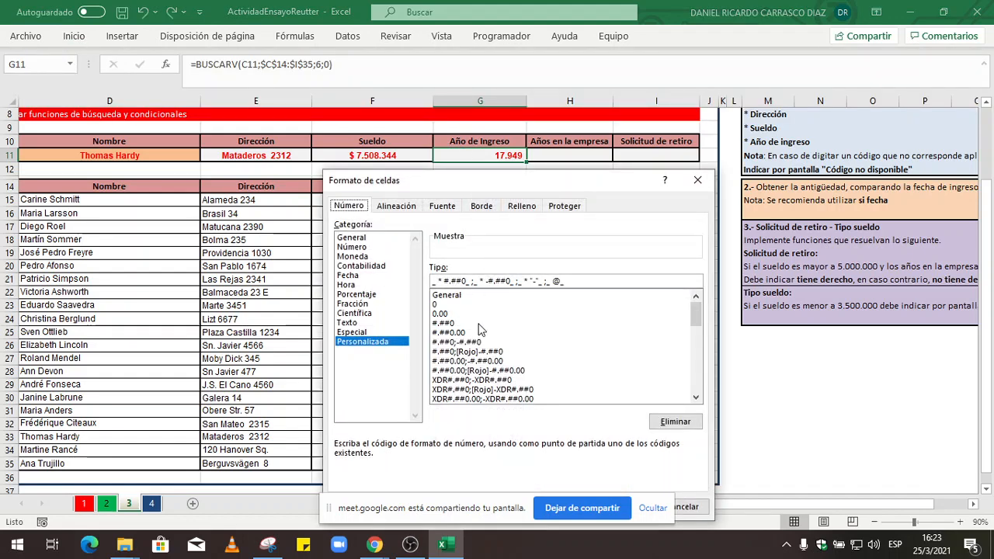
pyautogui.moveTo(694, 320); pyautogui.dragTo(726, 309)
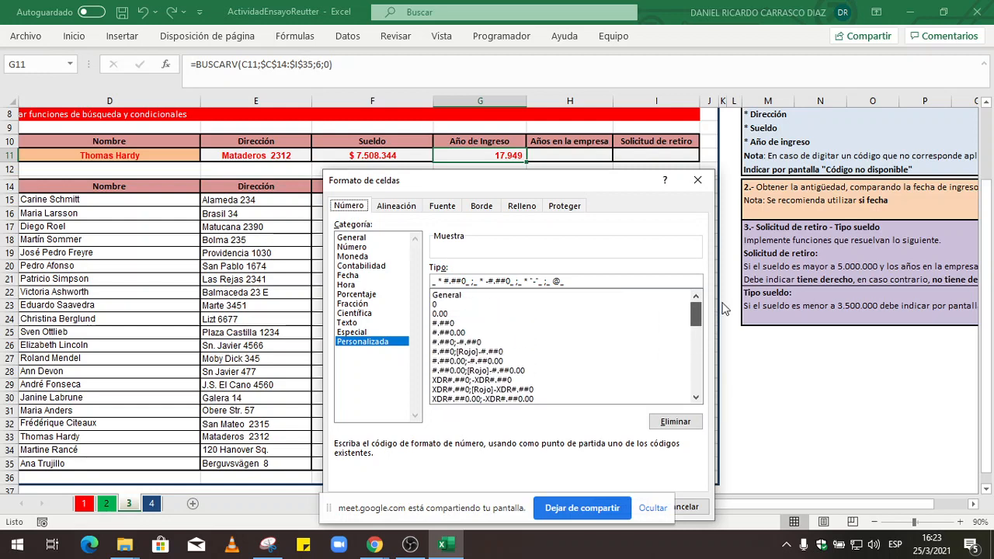
pyautogui.moveTo(521, 173); pyautogui.dragTo(482, 180)
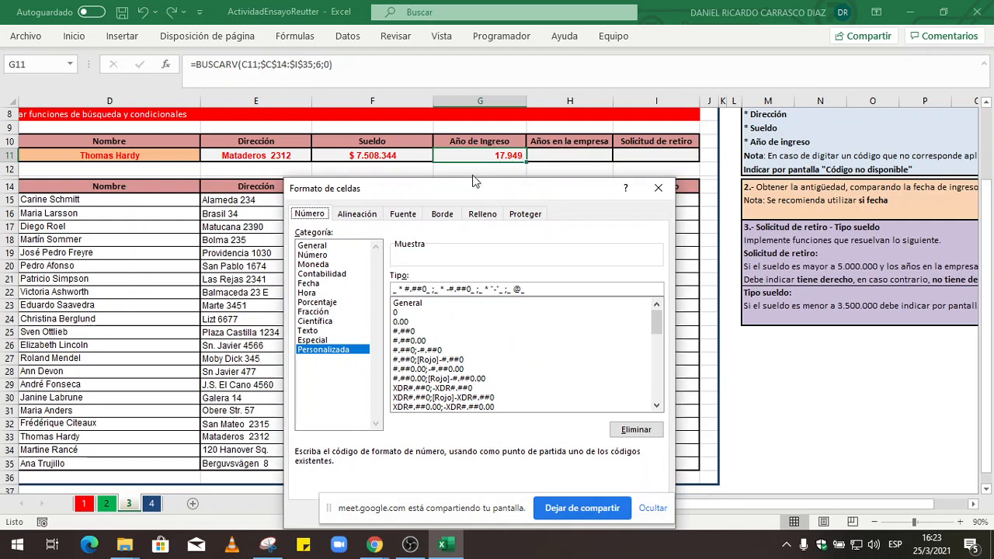
pyautogui.click(310, 284)
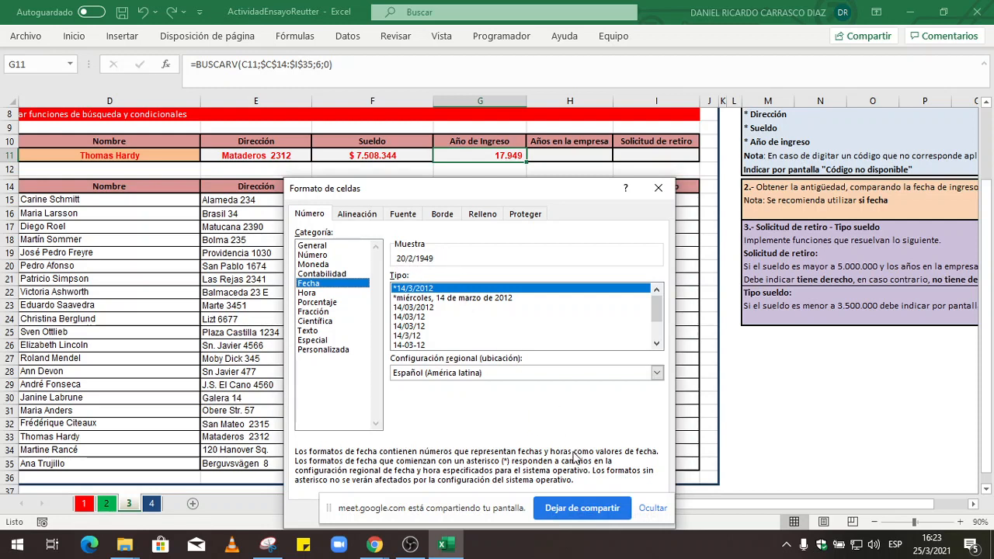
pyautogui.moveTo(516, 516); pyautogui.dragTo(592, 547)
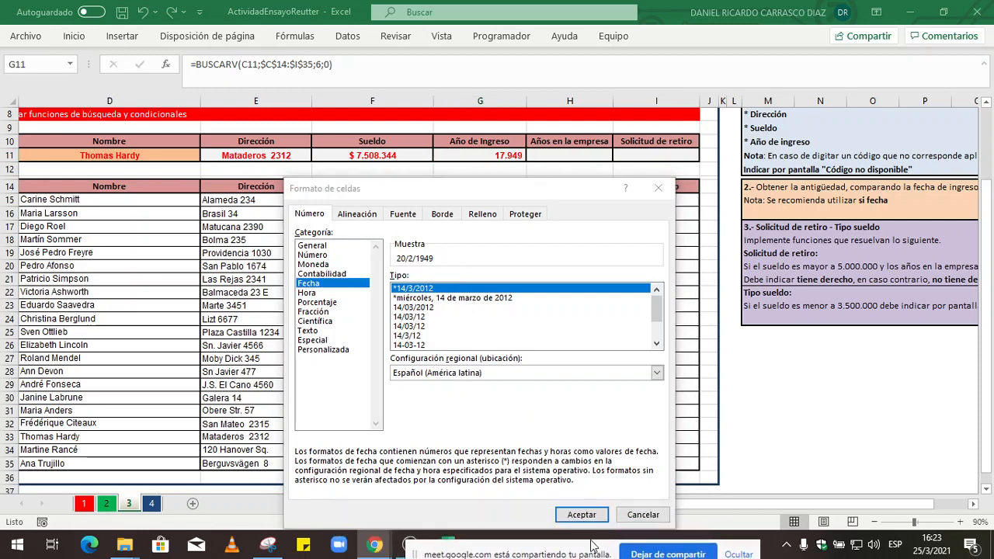
pyautogui.click(588, 518)
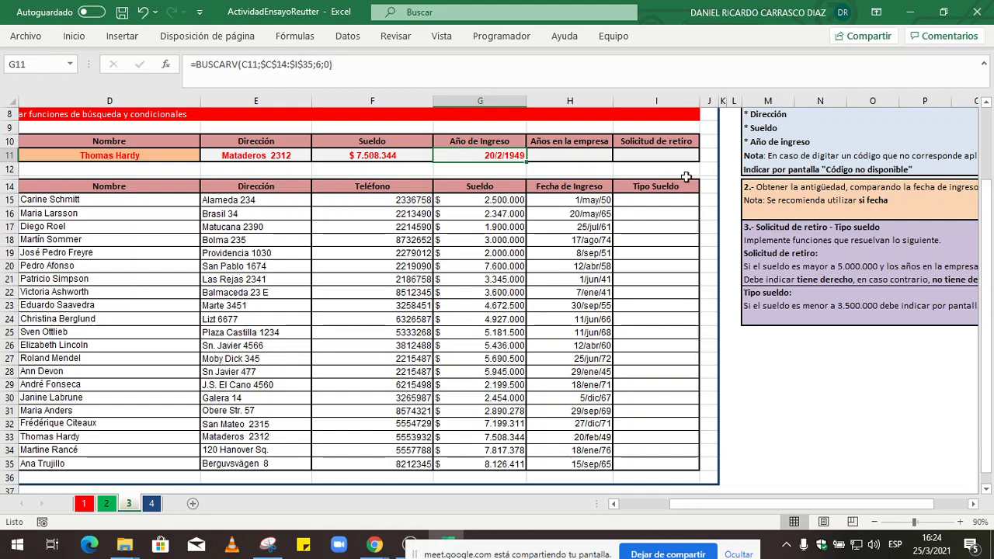
# Select H11 and reduce the Excel window so the meeting chat shows beside it, with the sheet zoomed to 120%
pyautogui.click(602, 156)
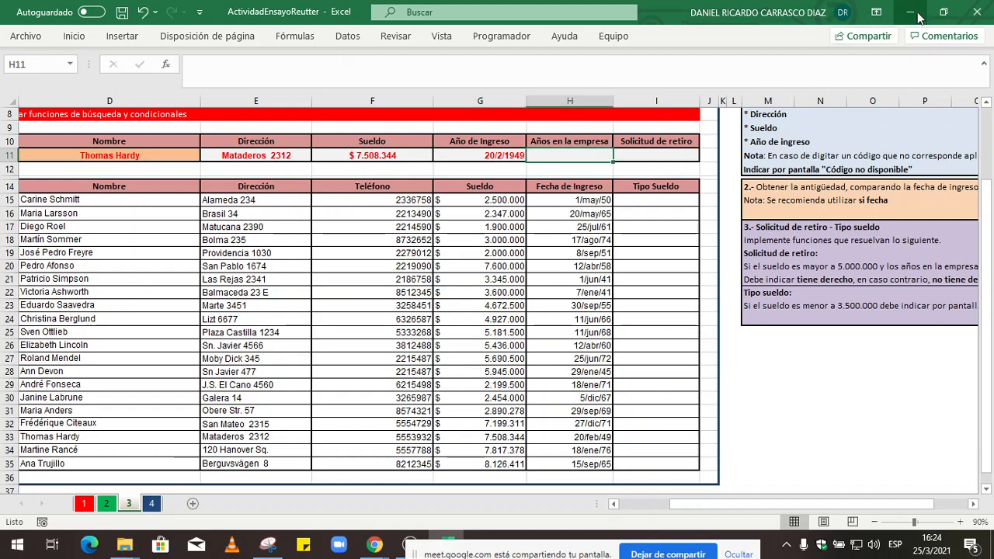
pyautogui.click(943, 11)
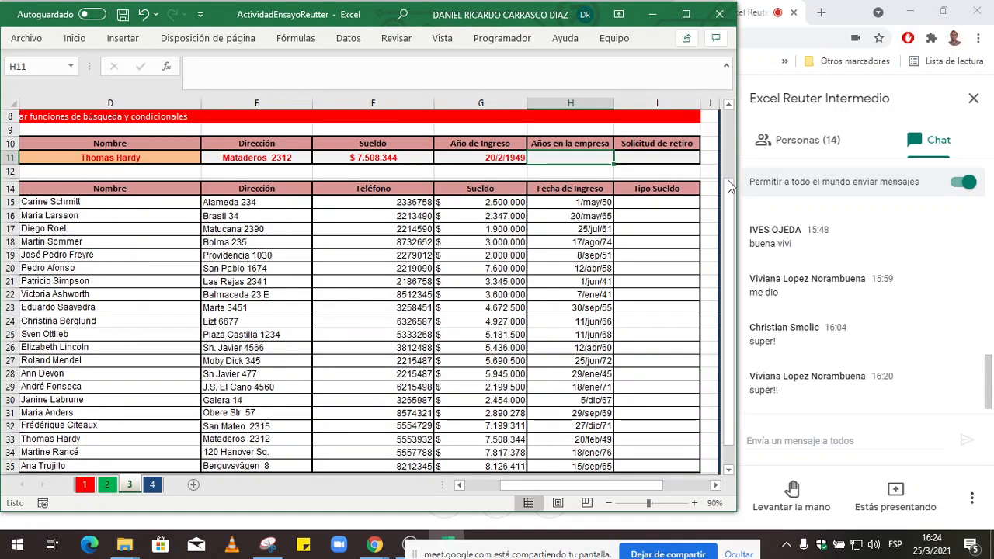
pyautogui.moveTo(730, 209); pyautogui.dragTo(731, 147)
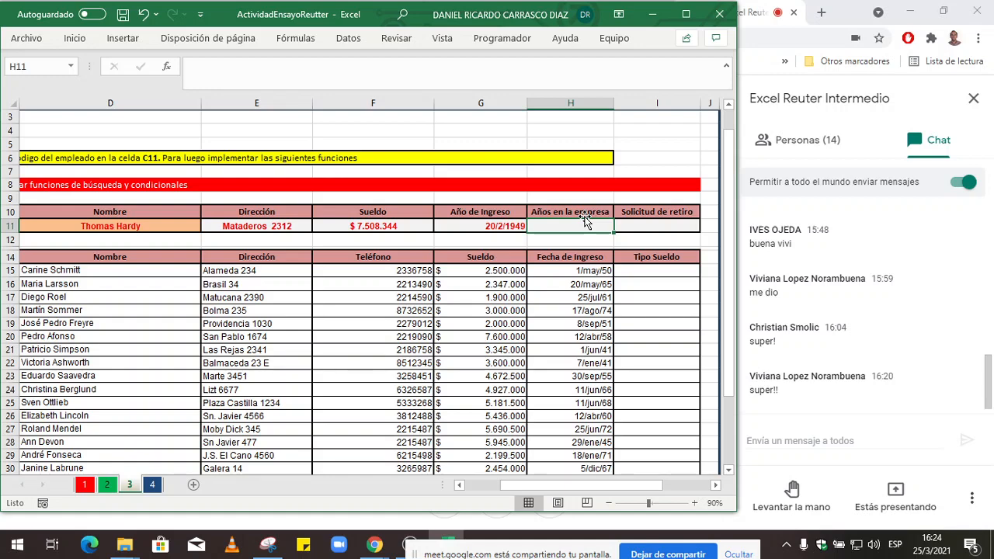
pyautogui.click(694, 504)
pyautogui.click(694, 504)
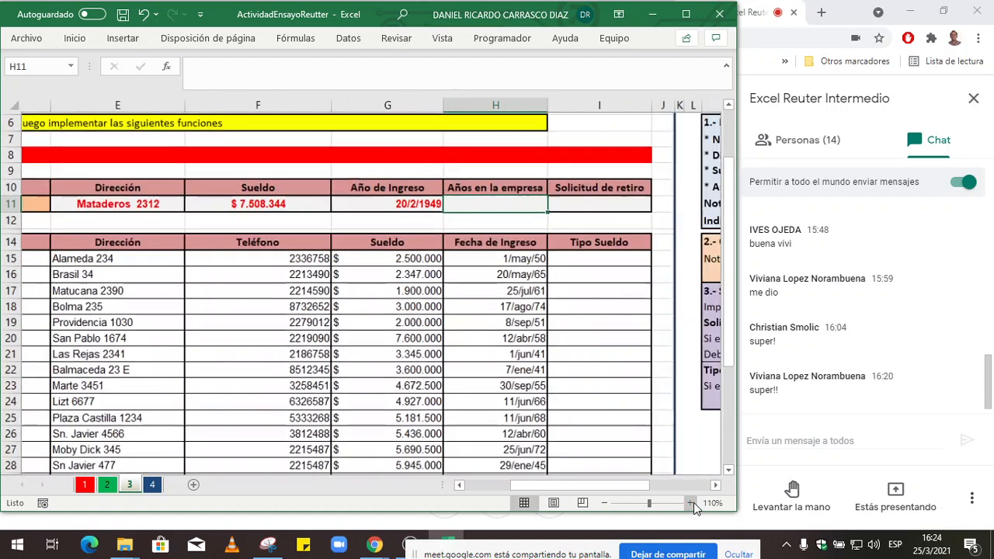
pyautogui.click(691, 503)
pyautogui.hscroll(4, 352, 238)
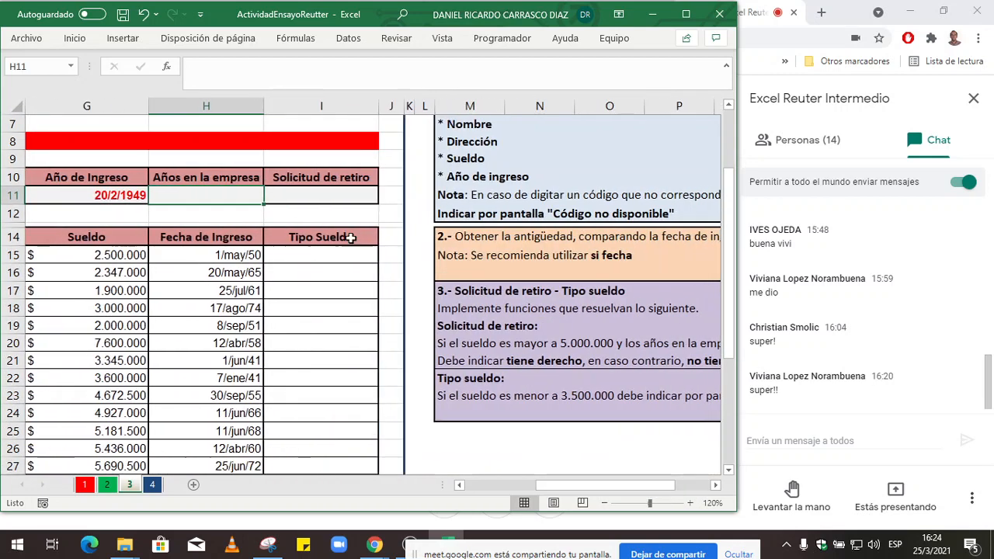
# Start a SIFECHA formula in H11 under Años en la empresa, using G11 as the start date
pyautogui.write('=s9fe')
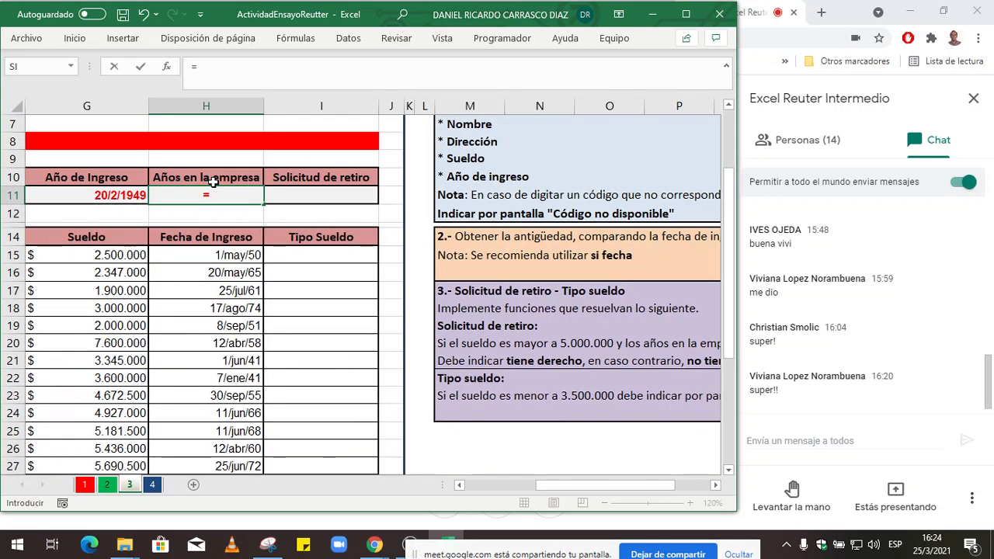
pyautogui.press('BackSpace')
pyautogui.press('BackSpace')
pyautogui.press('BackSpace')
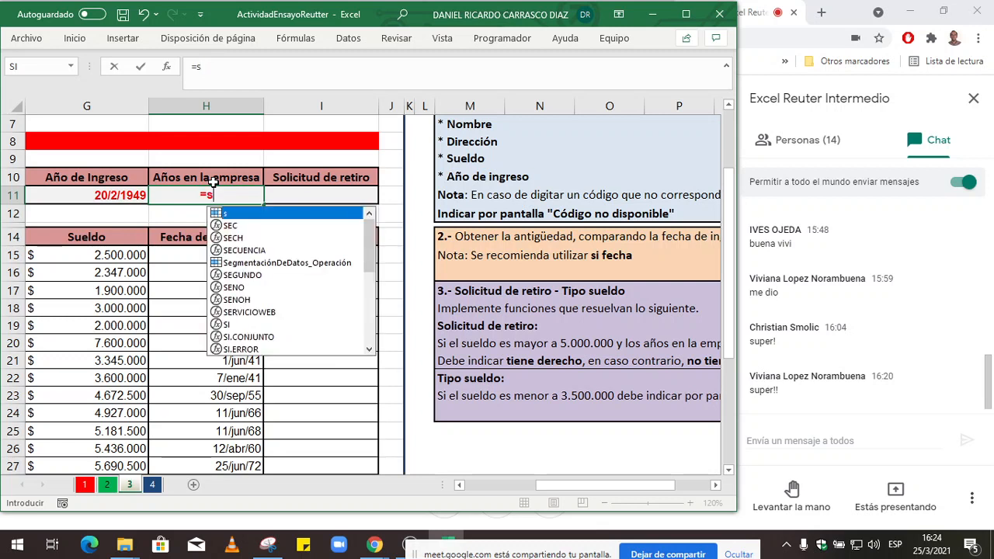
pyautogui.write('ifecha')
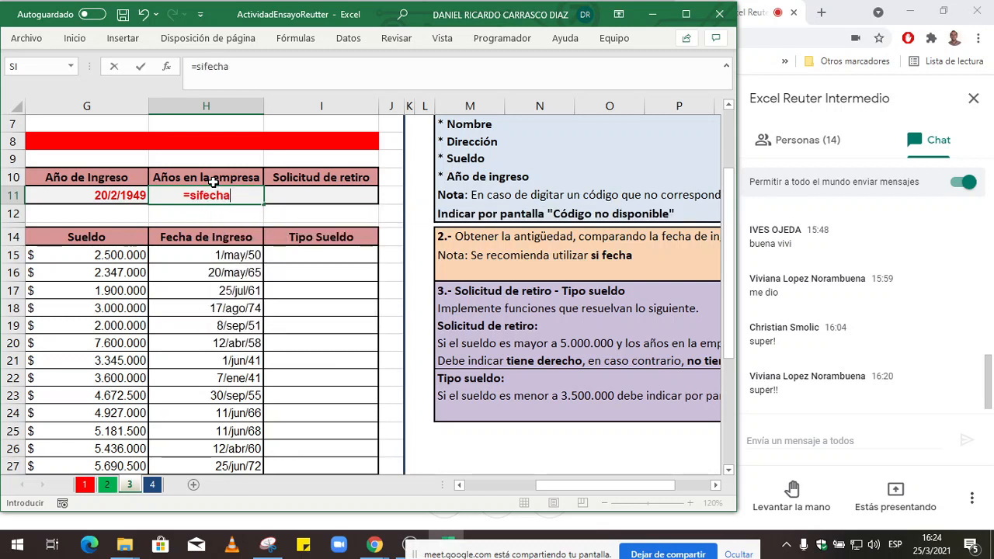
pyautogui.write('(')
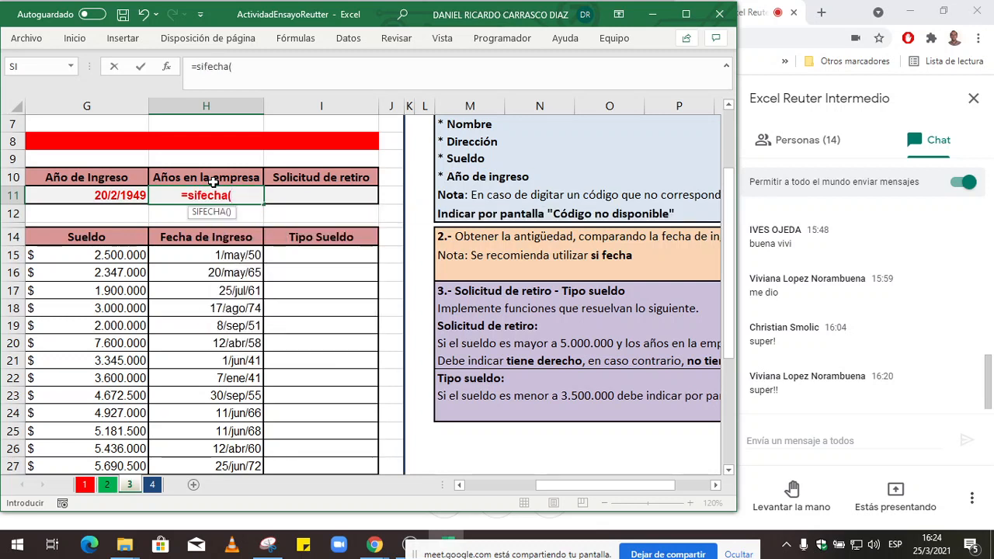
pyautogui.moveTo(614, 487); pyautogui.dragTo(598, 489)
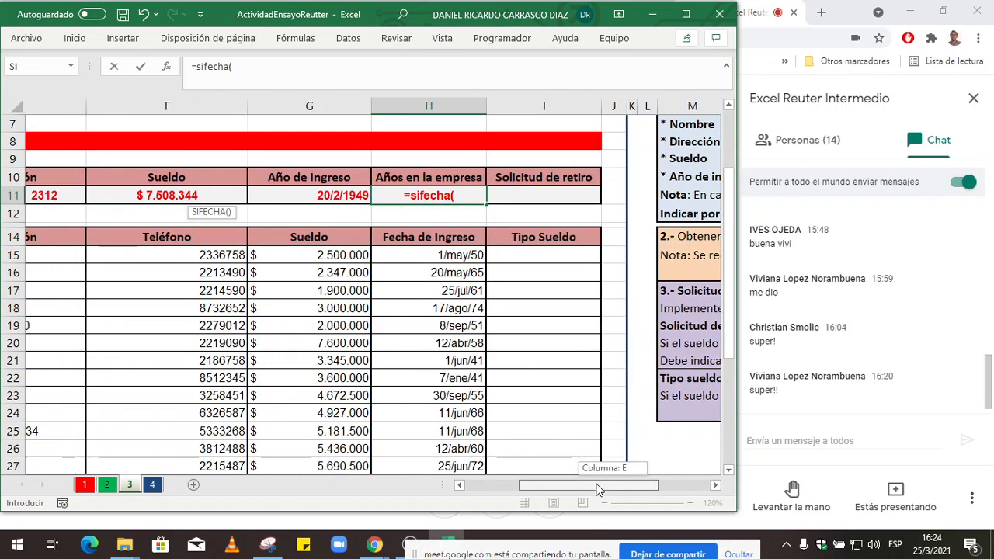
pyautogui.moveTo(598, 490); pyautogui.dragTo(603, 489)
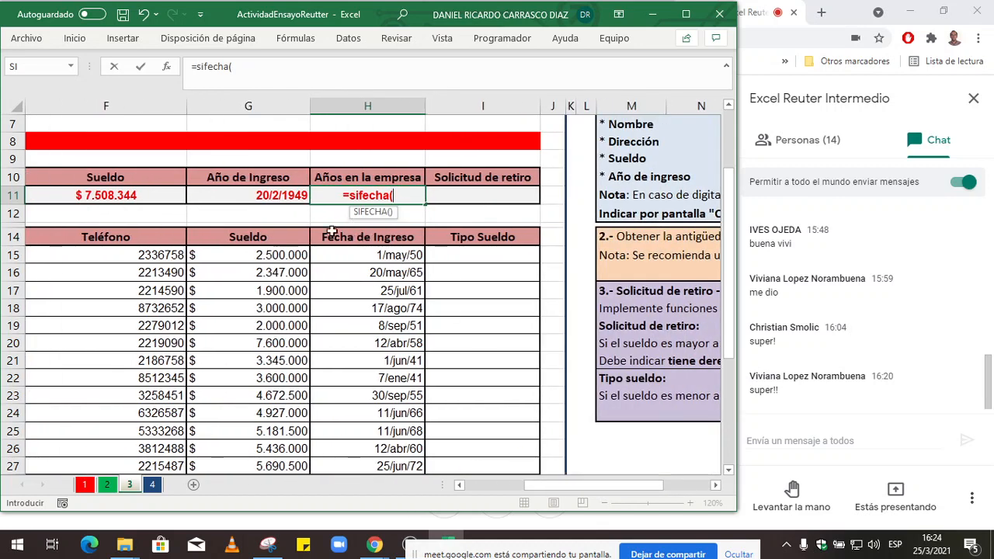
pyautogui.click(246, 199)
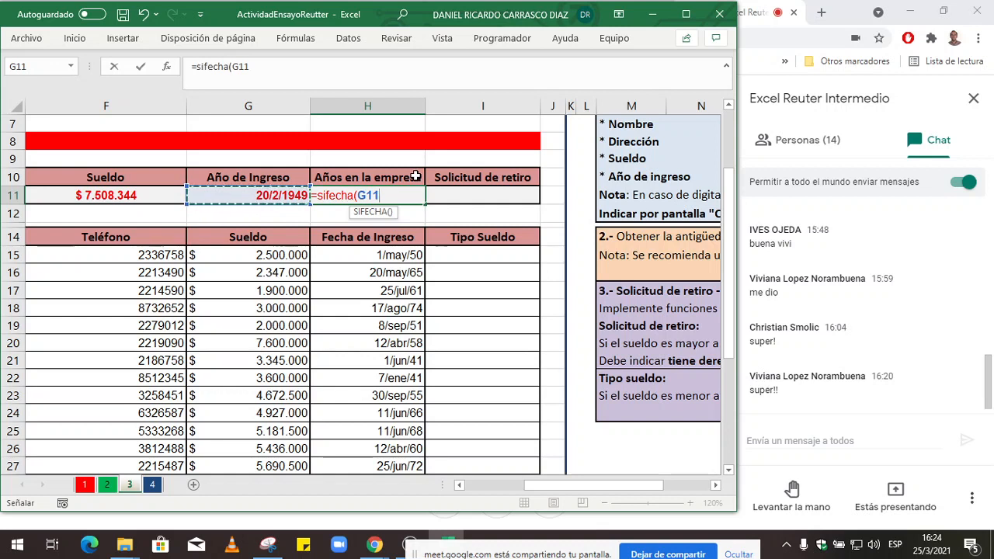
# Complete the SIFECHA arguments in H11 with HOY() as the end date and "y" as the unit
pyautogui.write(';')
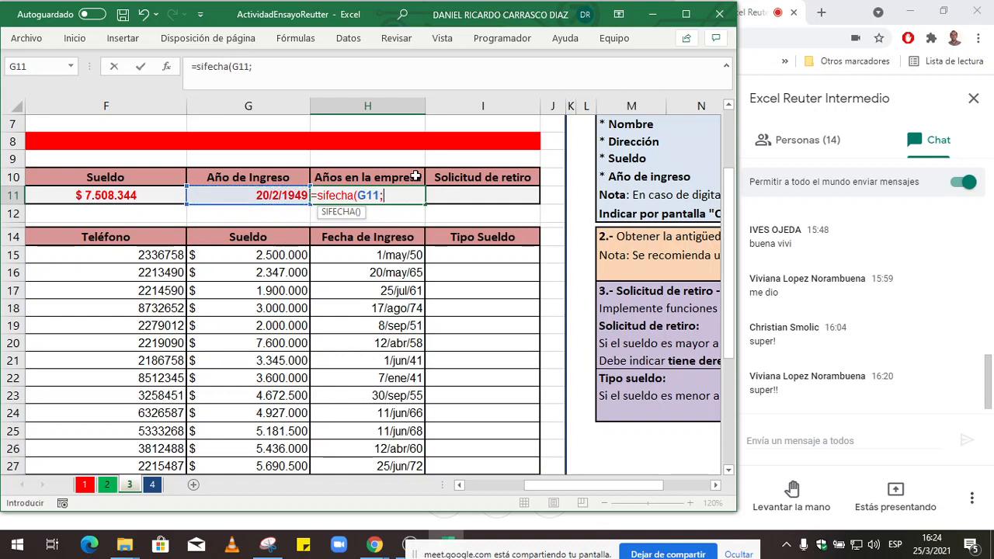
pyautogui.write('hoy')
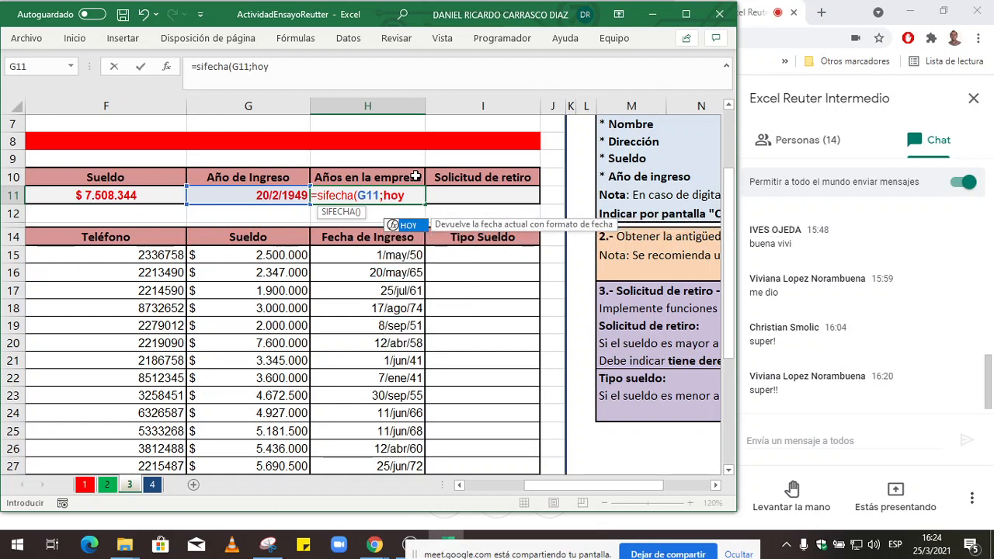
pyautogui.write('(')
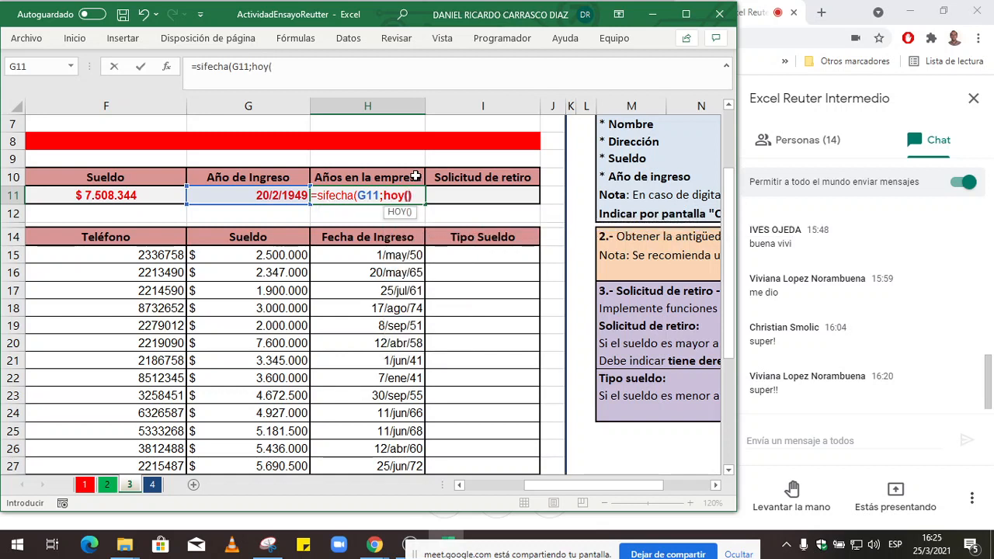
pyautogui.write(')')
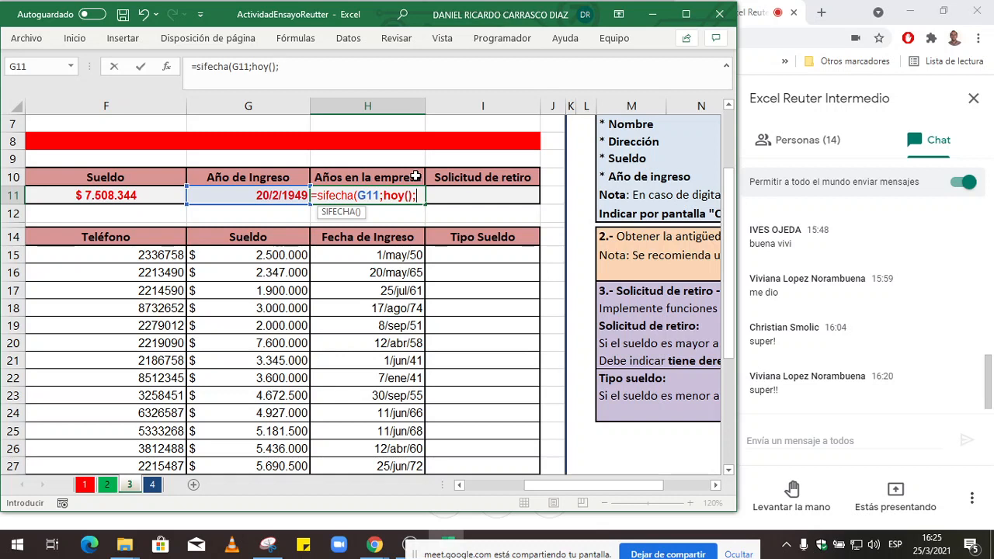
pyautogui.write('y(')
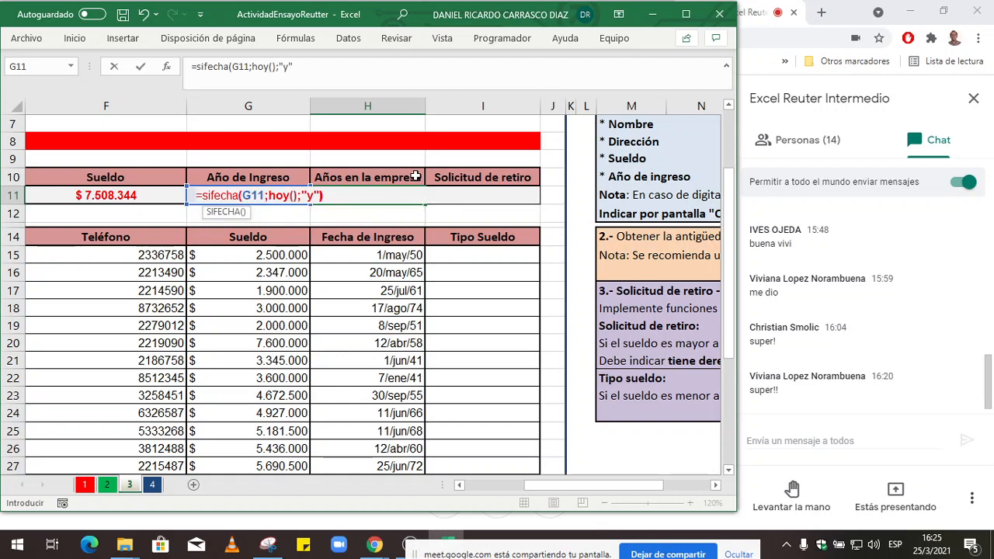
pyautogui.write(')')
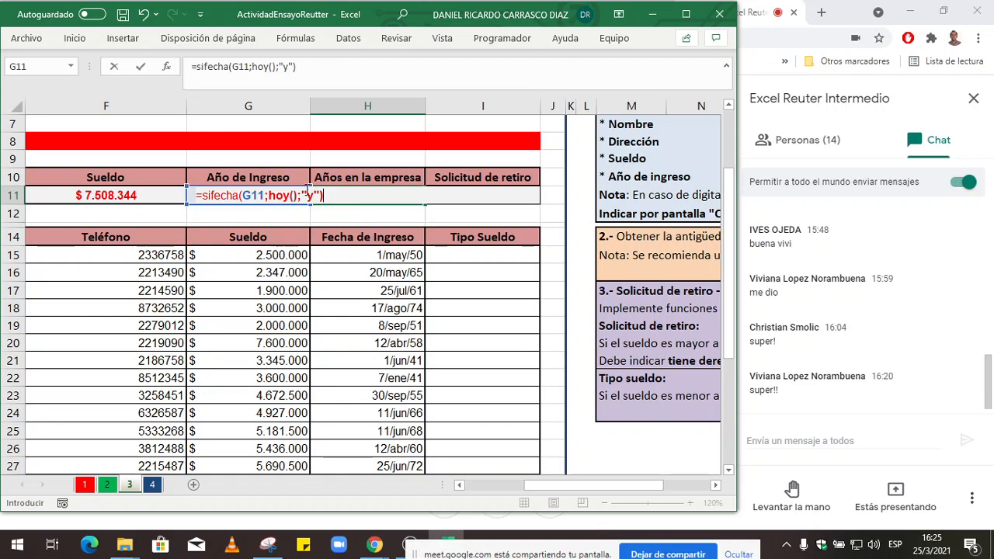
# Append &" años" to the SIFECHA formula and enter it in H11
pyautogui.moveTo(329, 193); pyautogui.dragTo(129, 159)
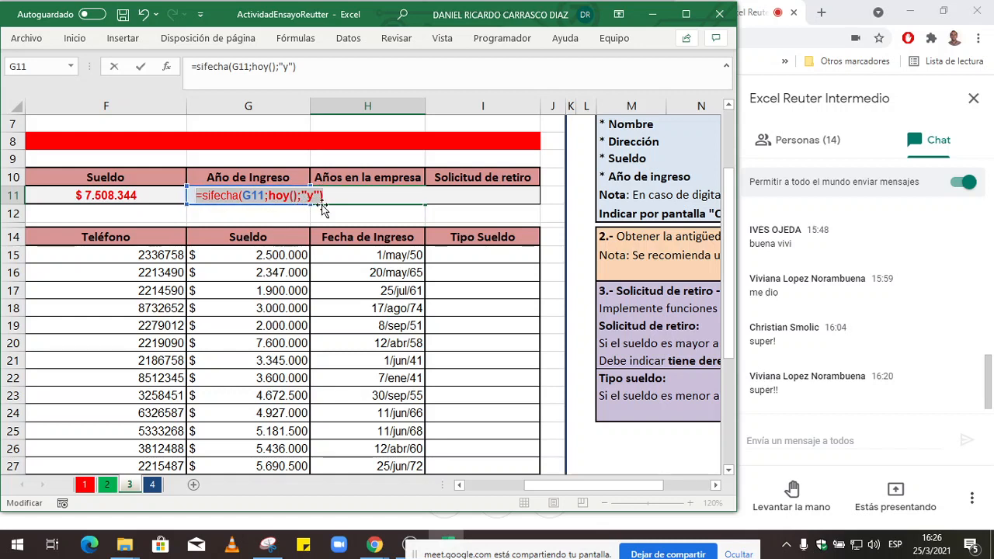
pyautogui.click(323, 66)
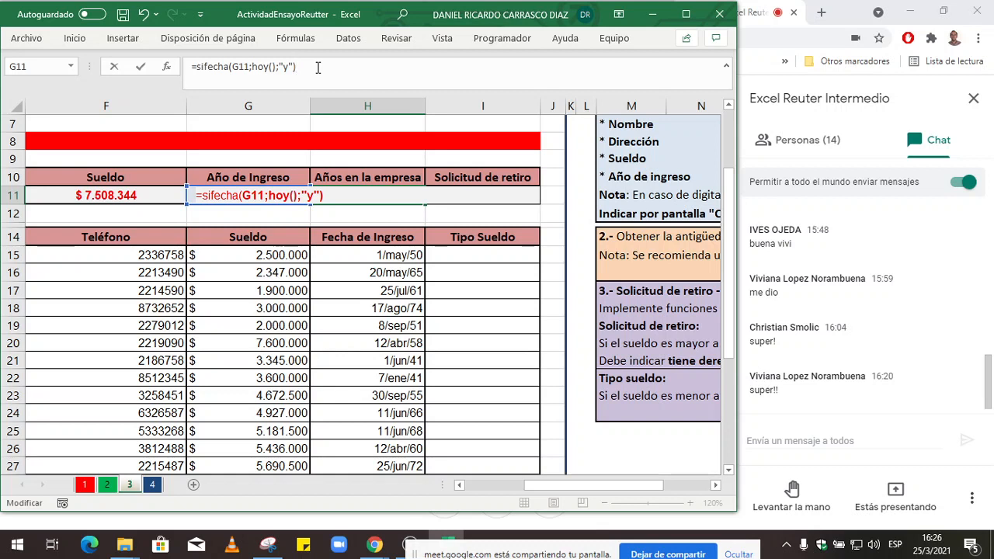
pyautogui.write('&')
pyautogui.write('" años')
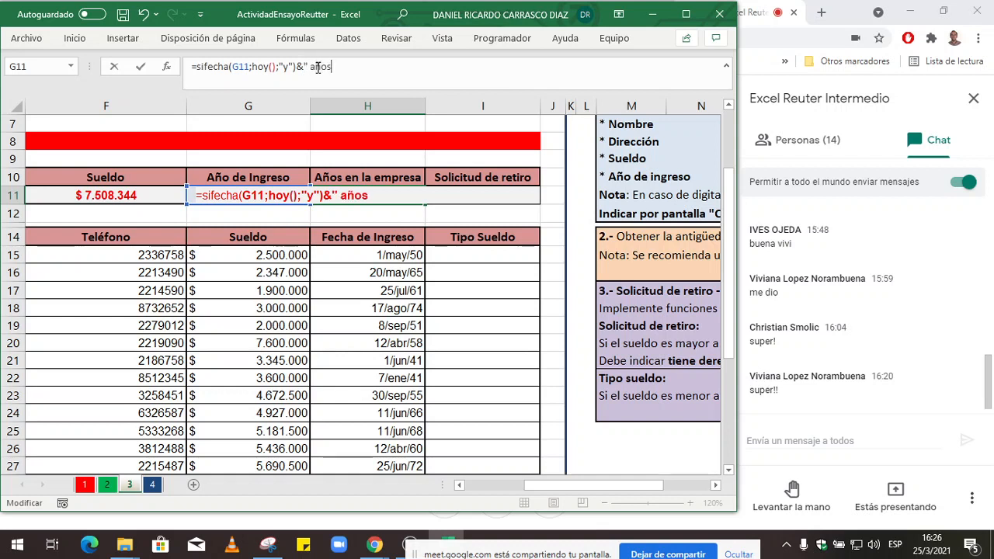
pyautogui.write('"')
pyautogui.moveTo(336, 69); pyautogui.dragTo(298, 71)
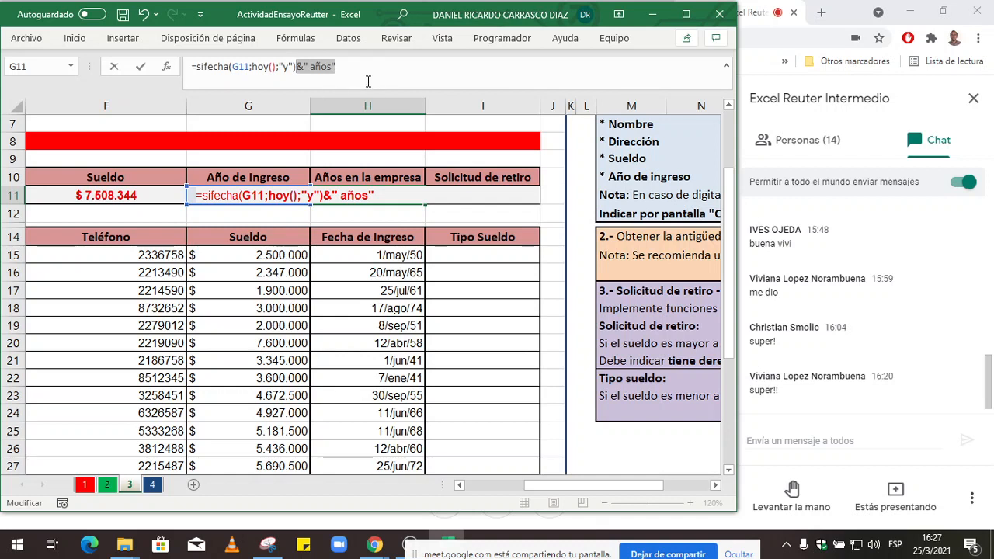
pyautogui.press('Return')
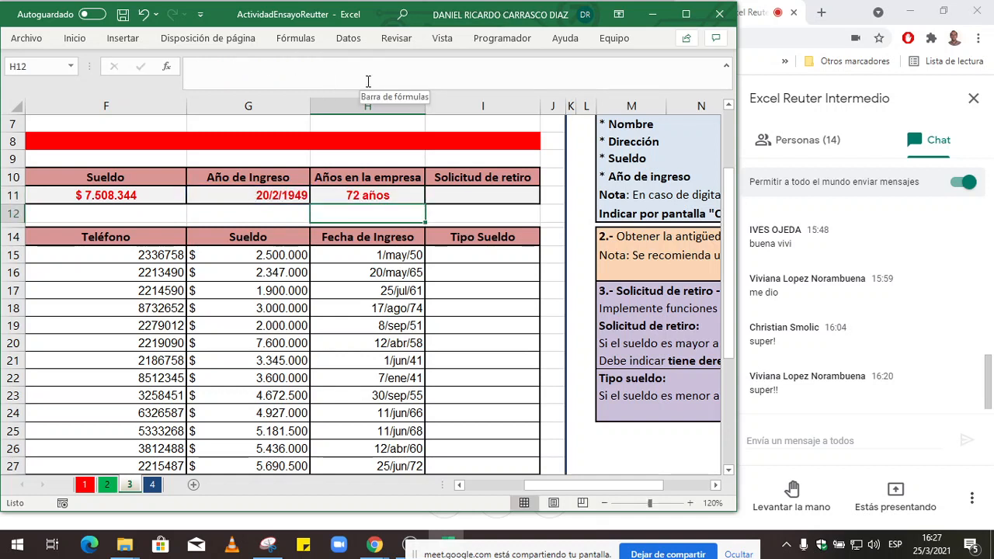
# Review the complete H11 formula and read the exercise instructions for Solicitud de retiro and Tipo sueldo
pyautogui.press('Up')
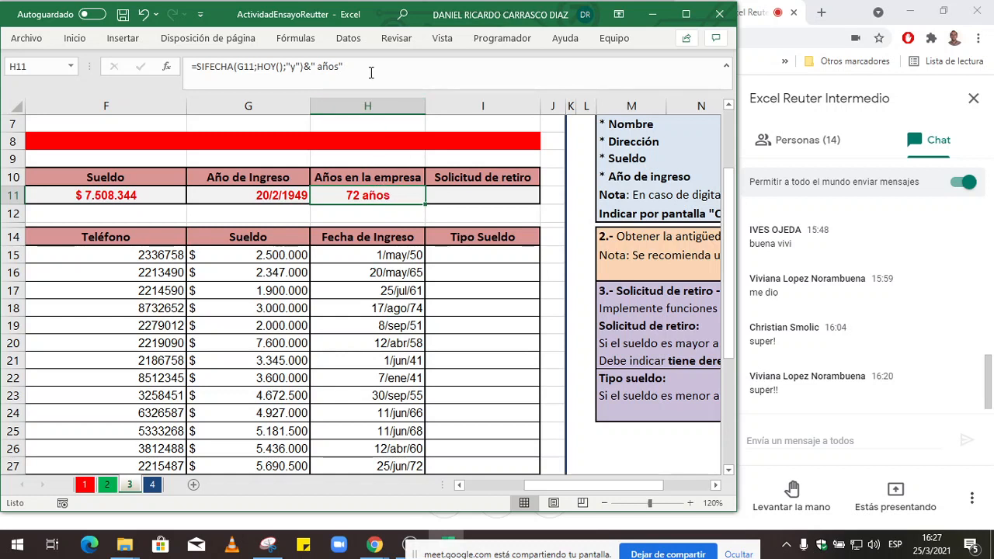
pyautogui.moveTo(371, 68); pyautogui.dragTo(190, 68)
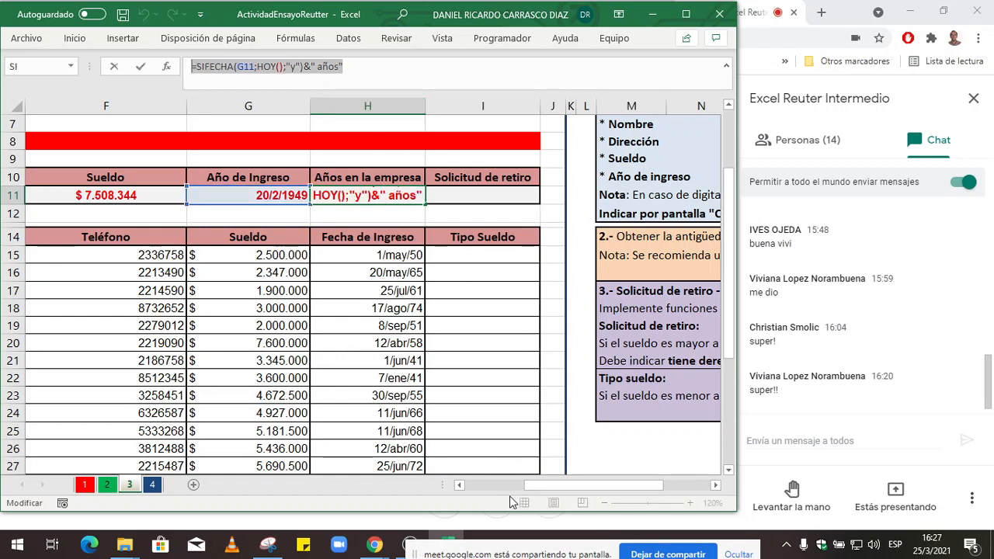
pyautogui.press('Escape')
pyautogui.click(605, 503)
pyautogui.click(605, 504)
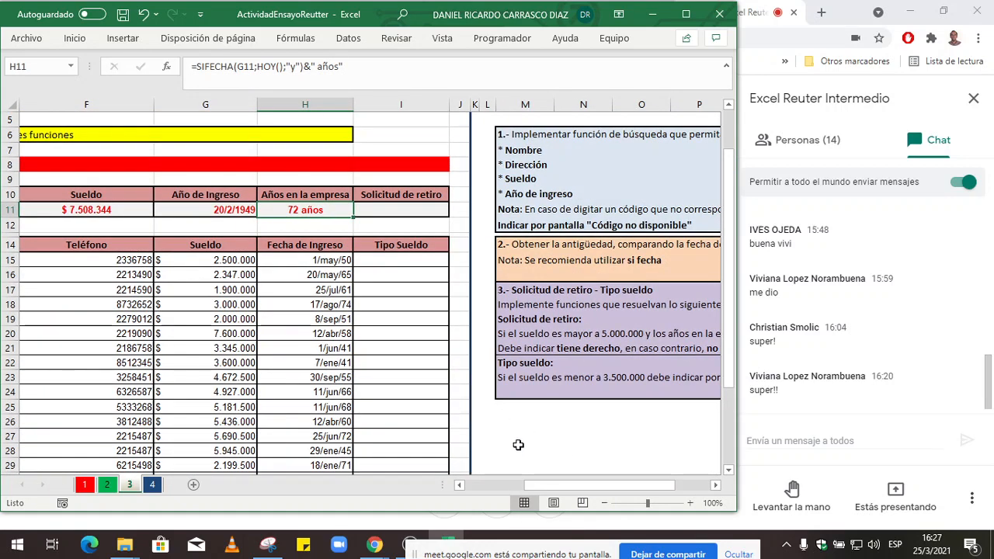
pyautogui.moveTo(578, 486)
pyautogui.mouseDown()
pyautogui.moveTo(601, 492)
pyautogui.moveTo(593, 487)
pyautogui.mouseUp()
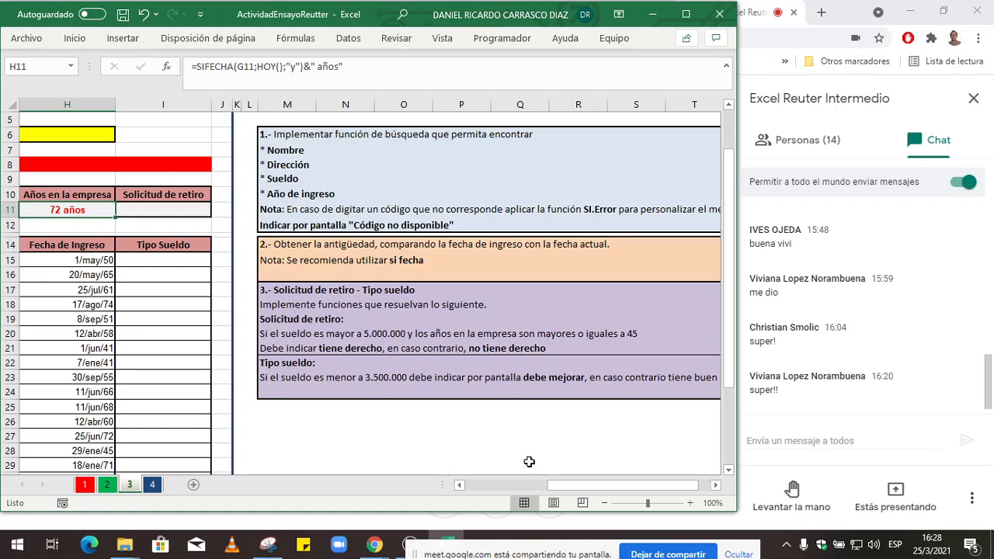
pyautogui.moveTo(585, 483); pyautogui.dragTo(562, 485)
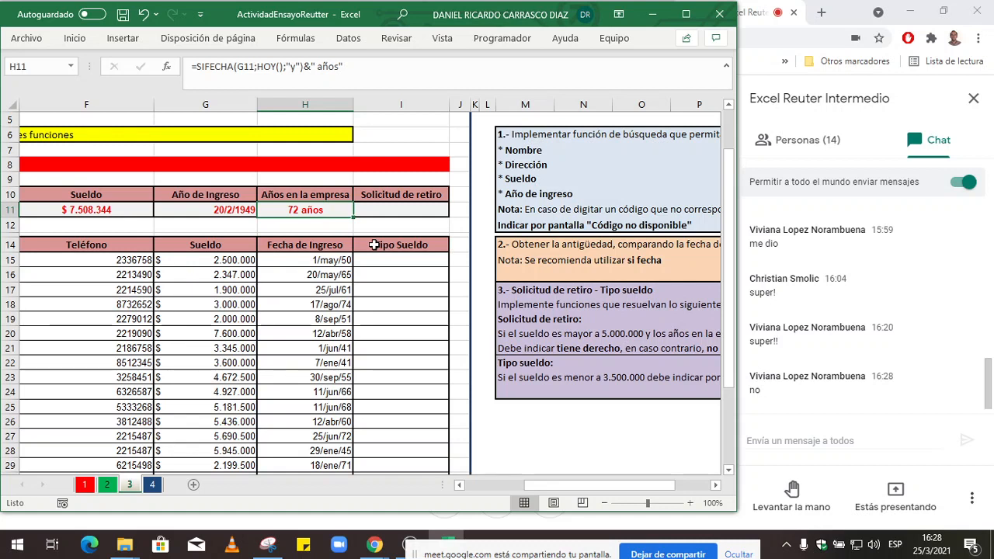
# Widen column H so that the whole H11 formula fits on one line at 140% zoom
pyautogui.click(690, 504)
pyautogui.click(689, 504)
pyautogui.click(690, 504)
pyautogui.click(690, 504)
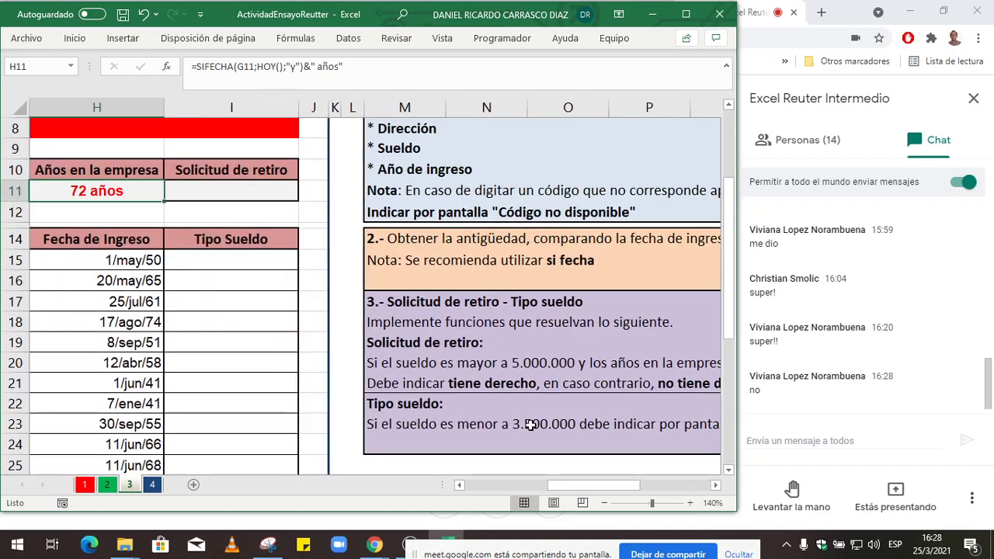
pyautogui.doubleClick(145, 195)
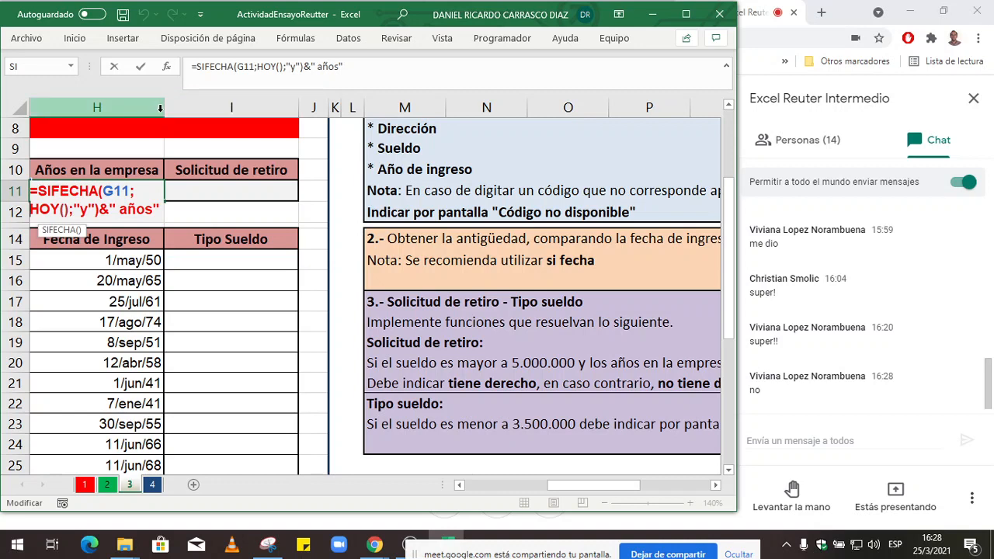
pyautogui.moveTo(161, 108); pyautogui.dragTo(264, 108)
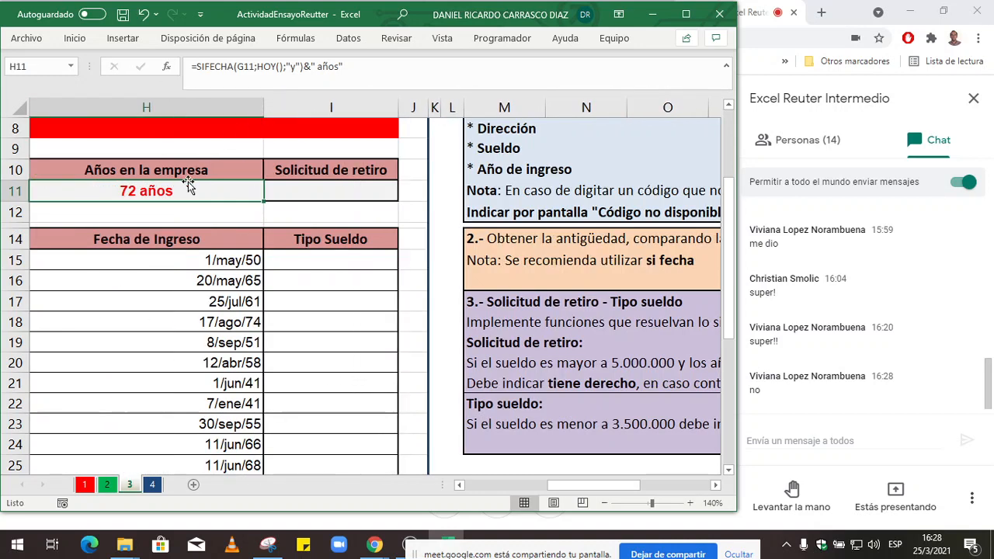
# Review the H11 formula inside its widened cell and show the full exercise instructions in the maximized window
pyautogui.doubleClick(189, 186)
pyautogui.moveTo(264, 193); pyautogui.dragTo(26, 186)
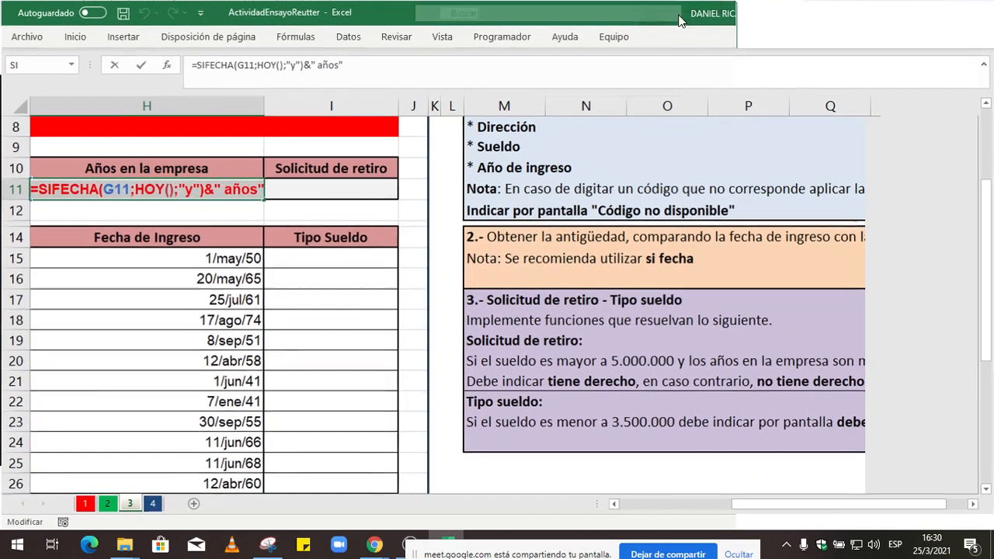
pyautogui.click(685, 14)
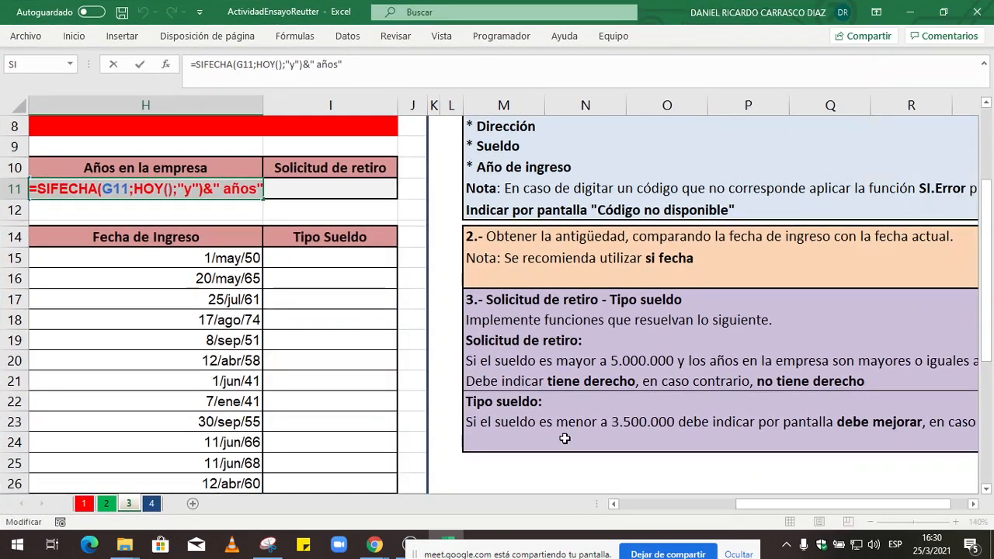
pyautogui.click(870, 522)
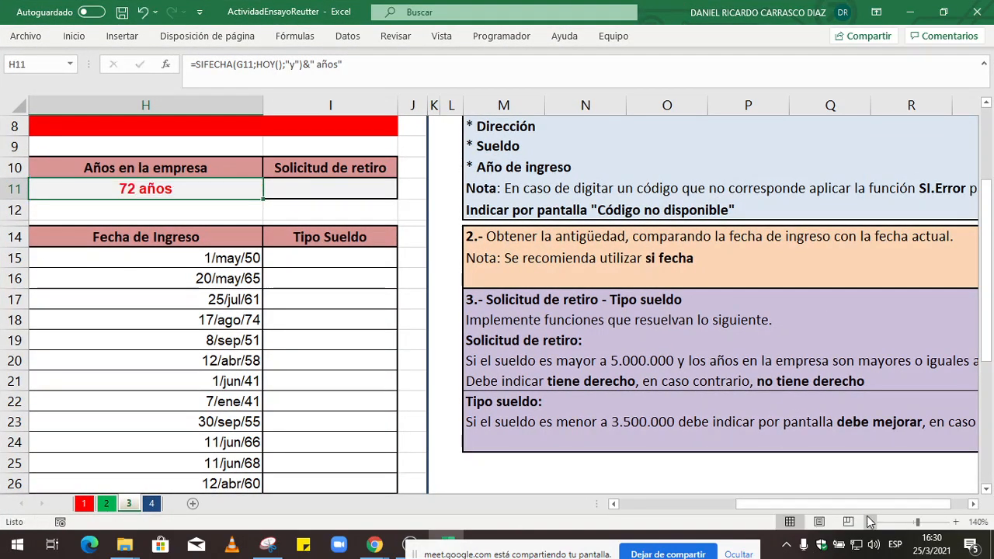
pyautogui.click(870, 522)
pyautogui.click(870, 522)
pyautogui.click(870, 522)
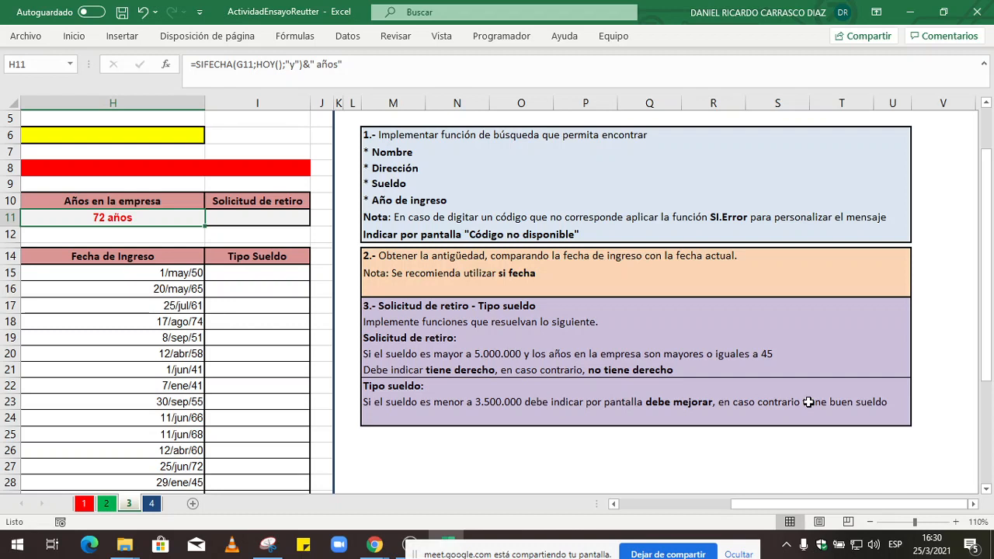
# Start an SI function in I15 under Tipo Sueldo with the logical test G15<3500000
pyautogui.click(286, 280)
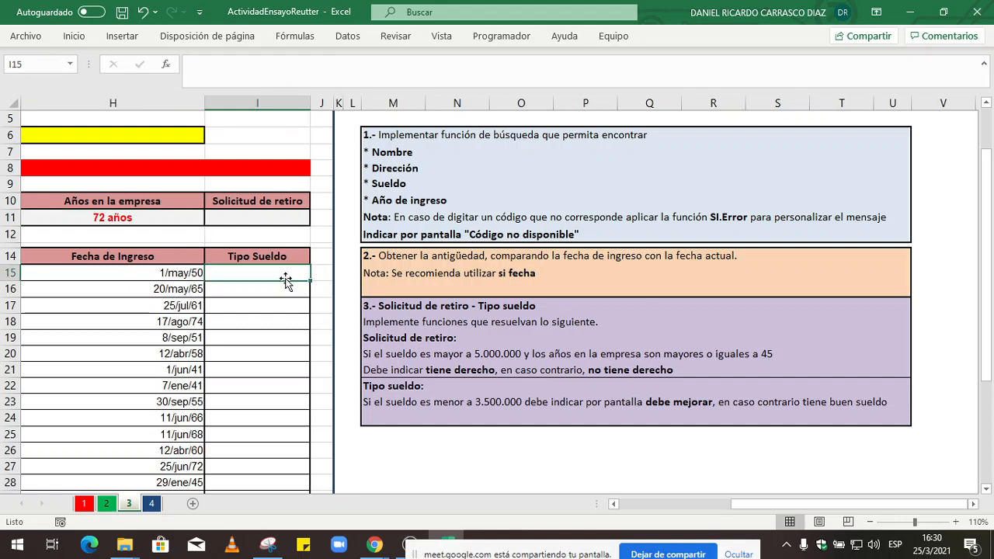
pyautogui.write('=si')
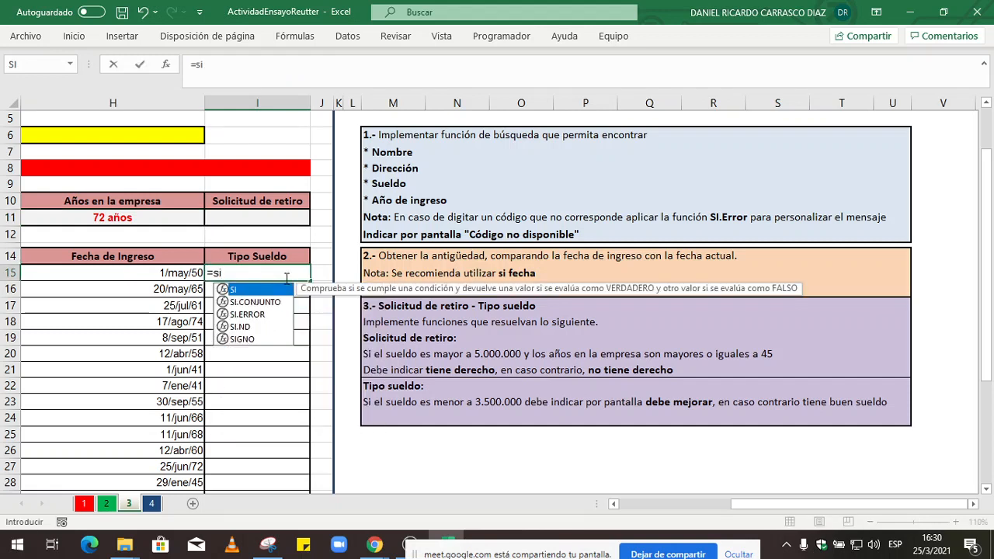
pyautogui.doubleClick(271, 290)
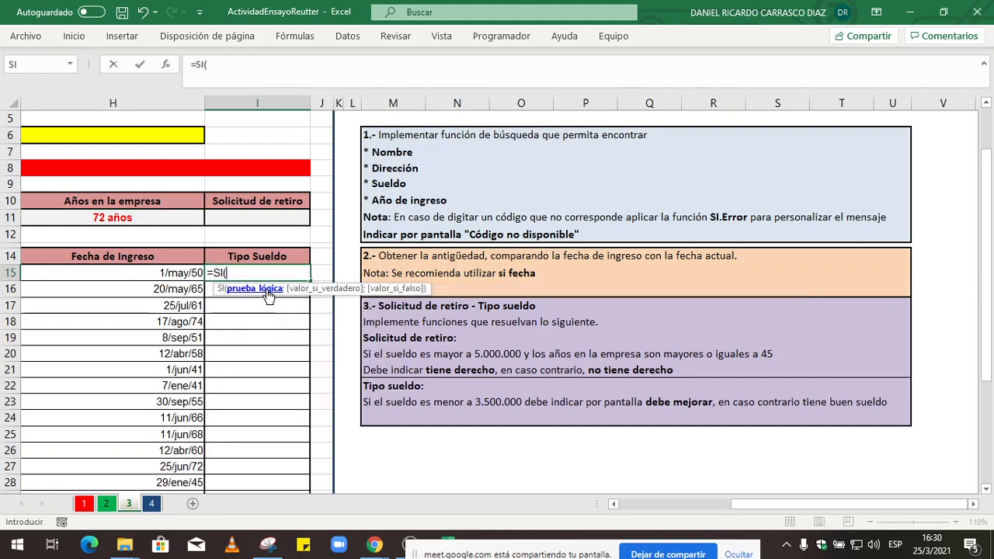
pyautogui.click(165, 64)
pyautogui.moveTo(454, 257); pyautogui.dragTo(544, 73)
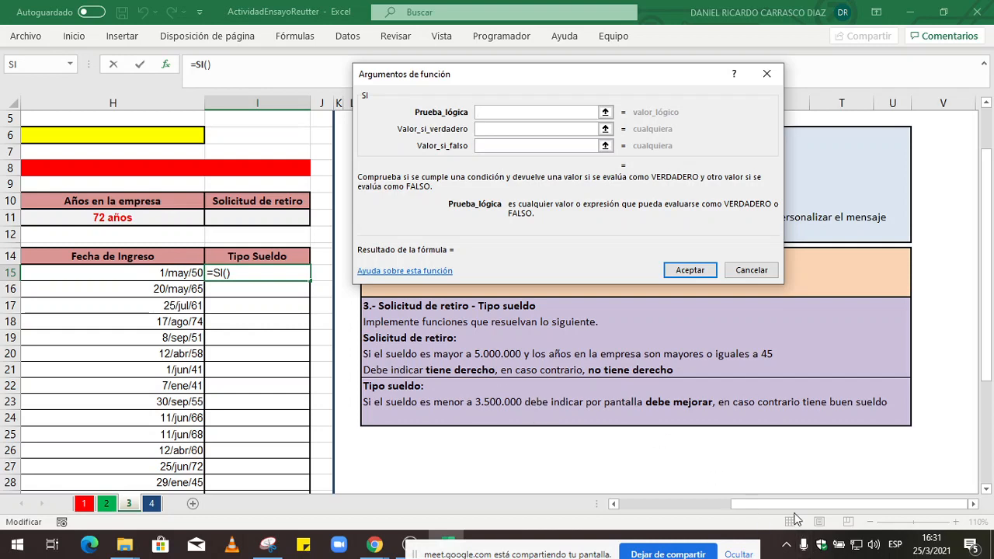
pyautogui.moveTo(794, 507); pyautogui.dragTo(769, 507)
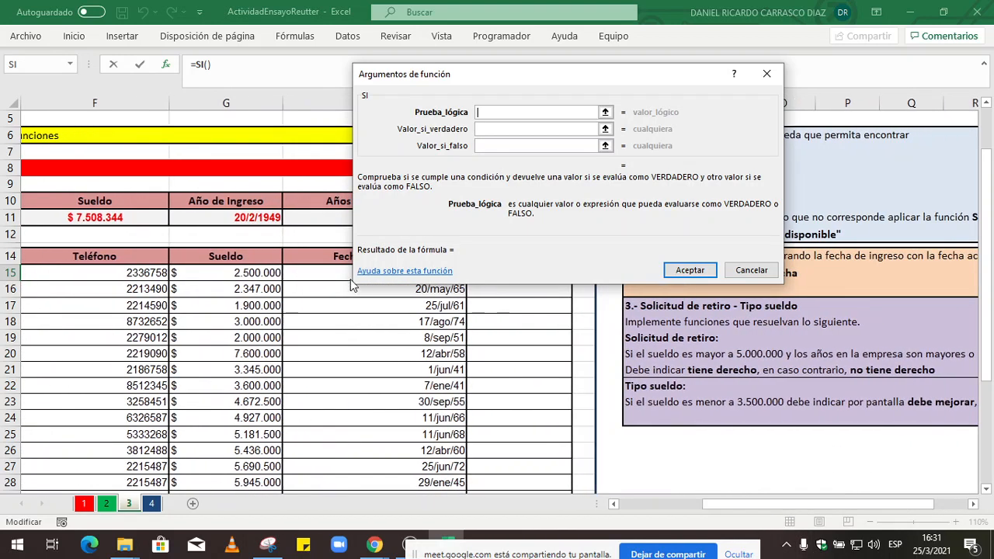
pyautogui.click(247, 274)
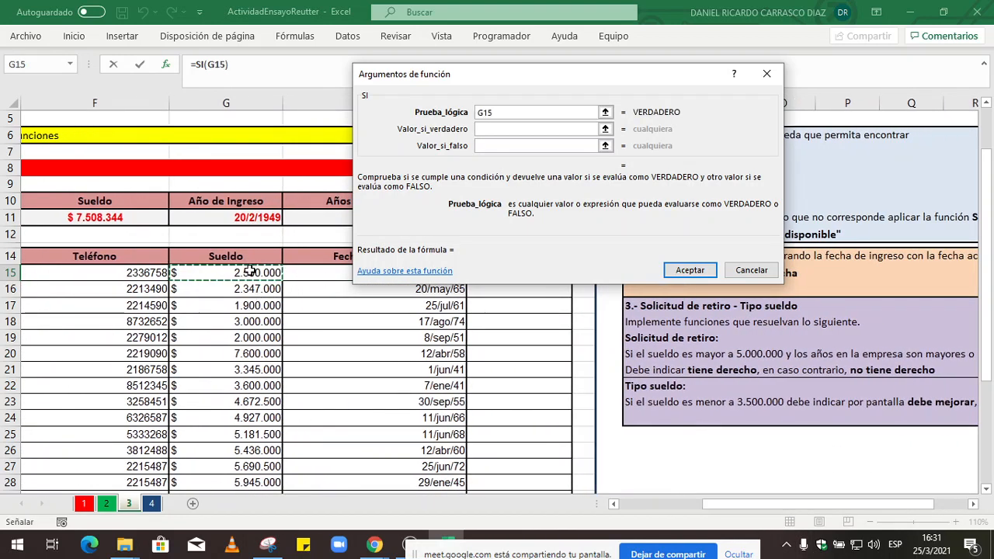
pyautogui.write('<3500')
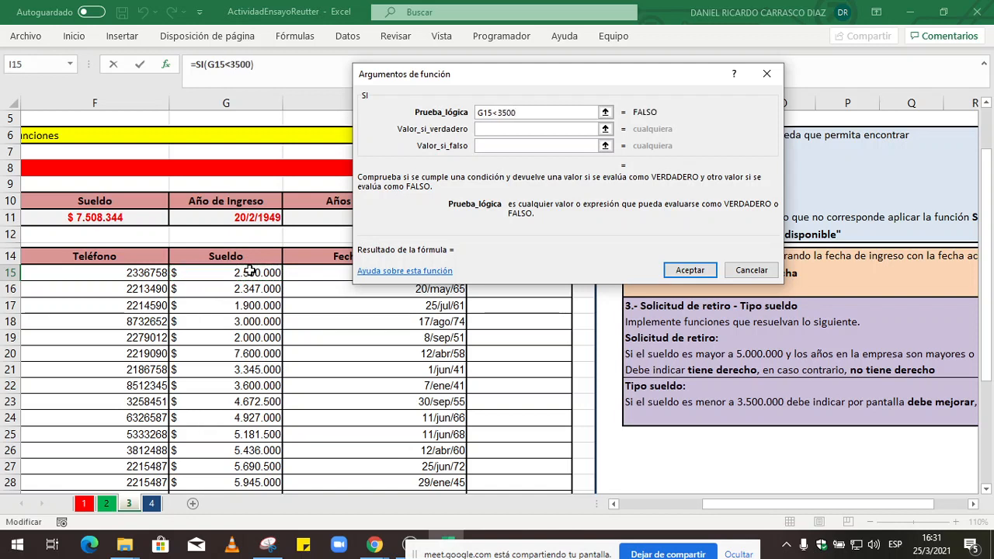
pyautogui.write('000')
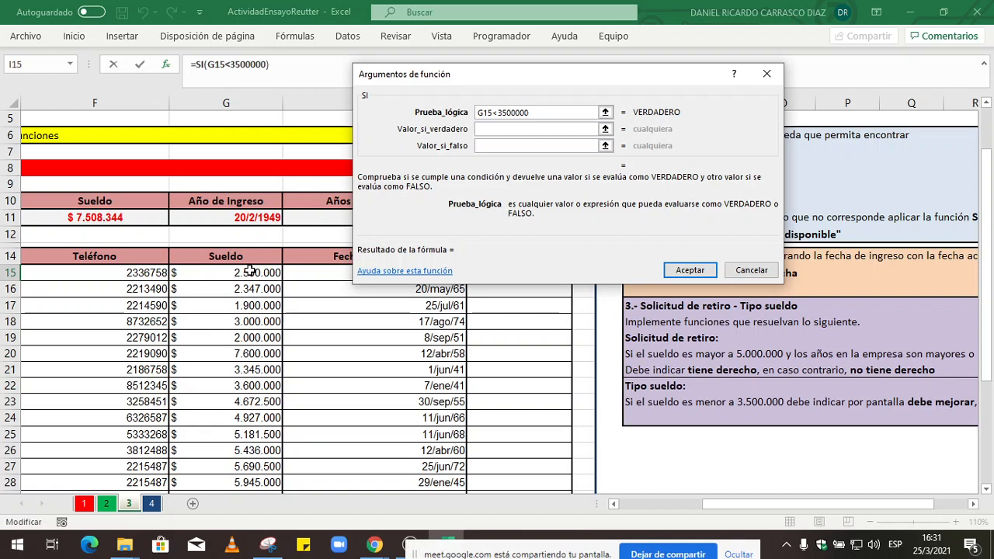
# Return "Debe Mejorar" if true and "Tiene buen sueldo" if false, and enter the SI formula in I15
pyautogui.press('Tab')
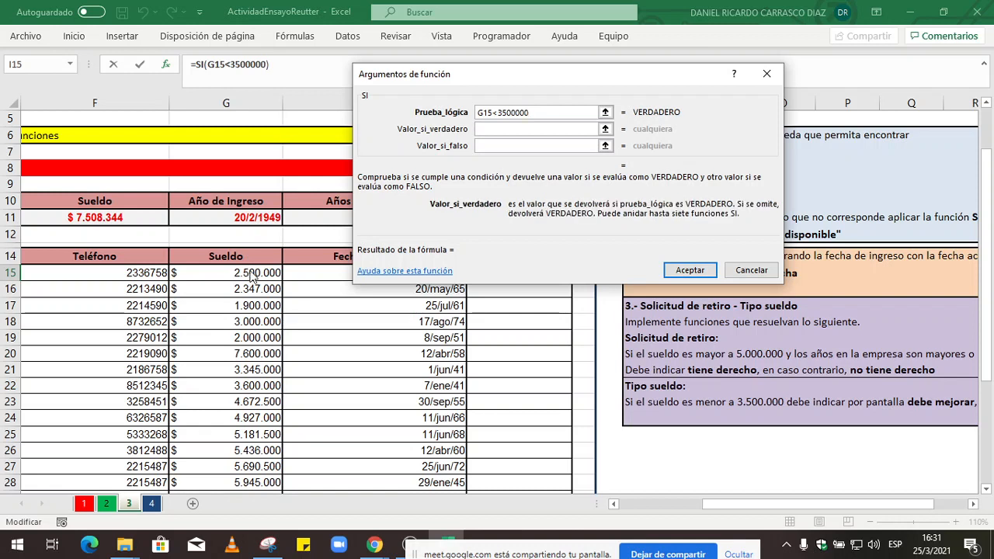
pyautogui.write('Deb')
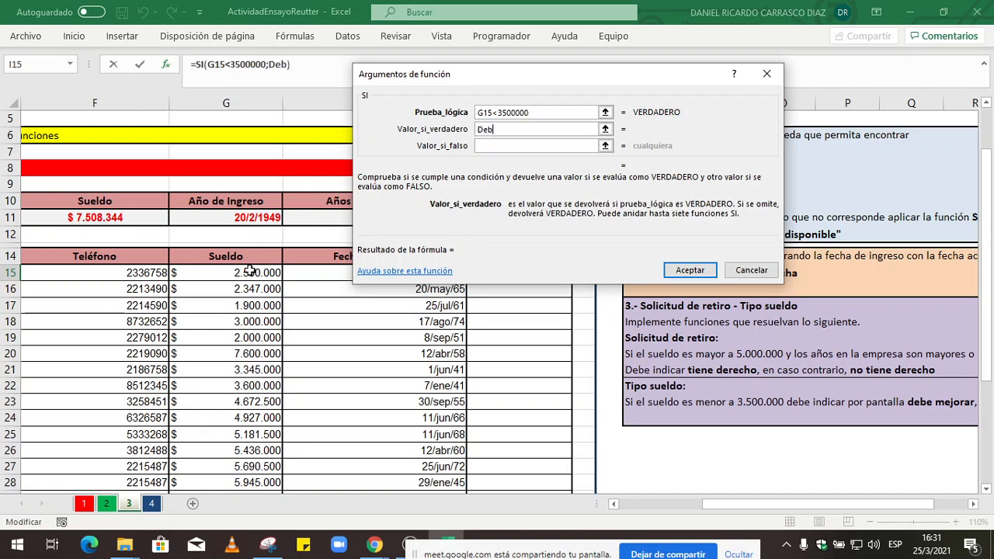
pyautogui.write('e Mejorar')
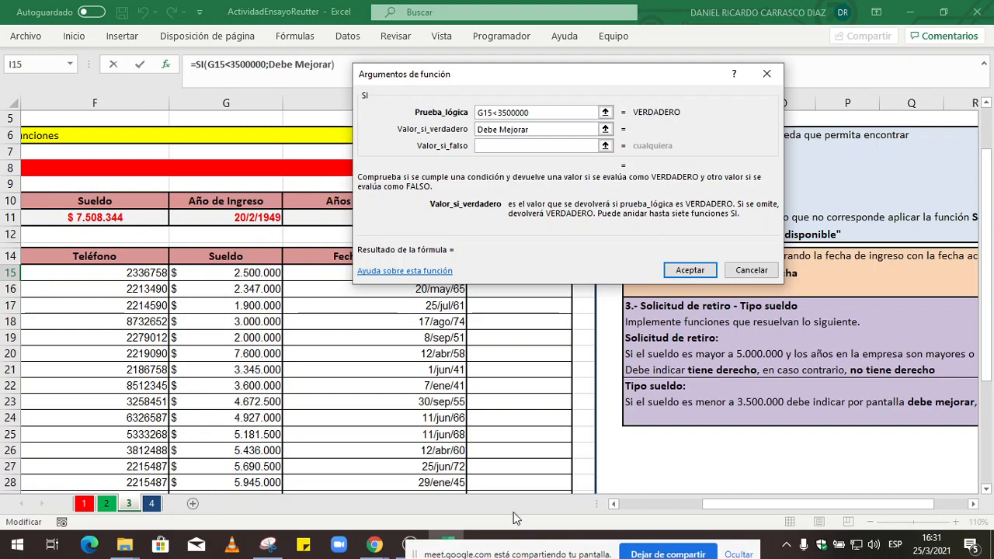
pyautogui.moveTo(777, 504); pyautogui.dragTo(805, 503)
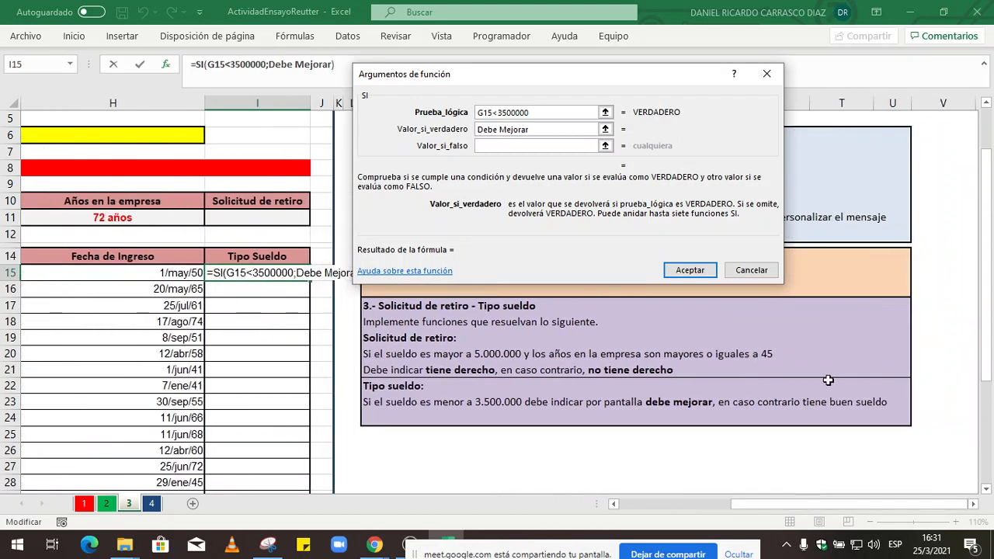
pyautogui.click(522, 146)
pyautogui.write('T')
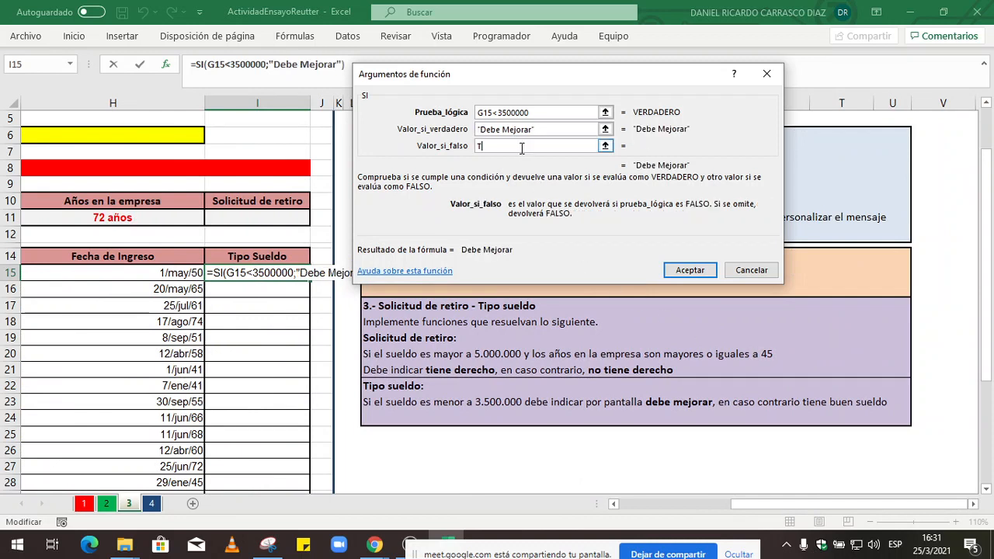
pyautogui.write('iene buen sueldo')
pyautogui.press('Tab')
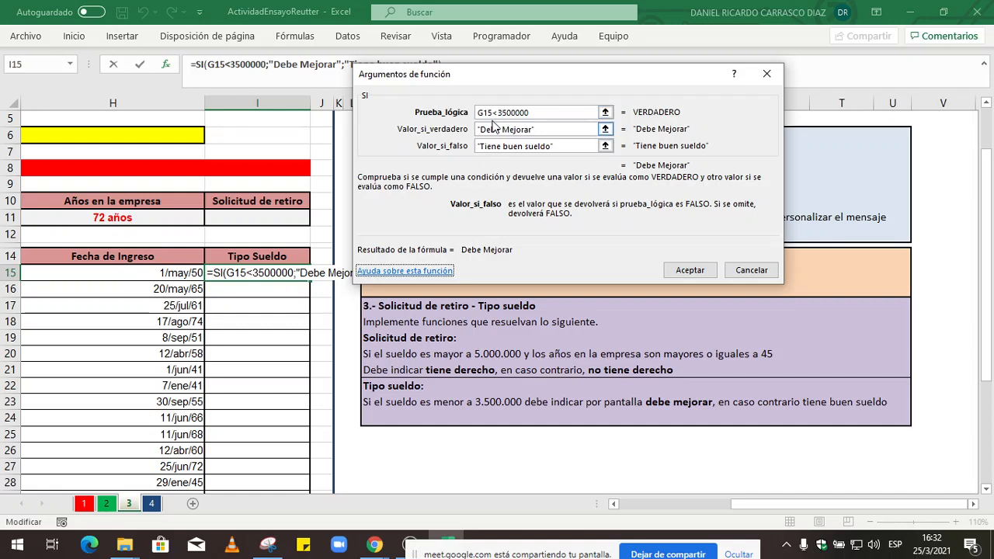
pyautogui.moveTo(749, 506); pyautogui.dragTo(722, 499)
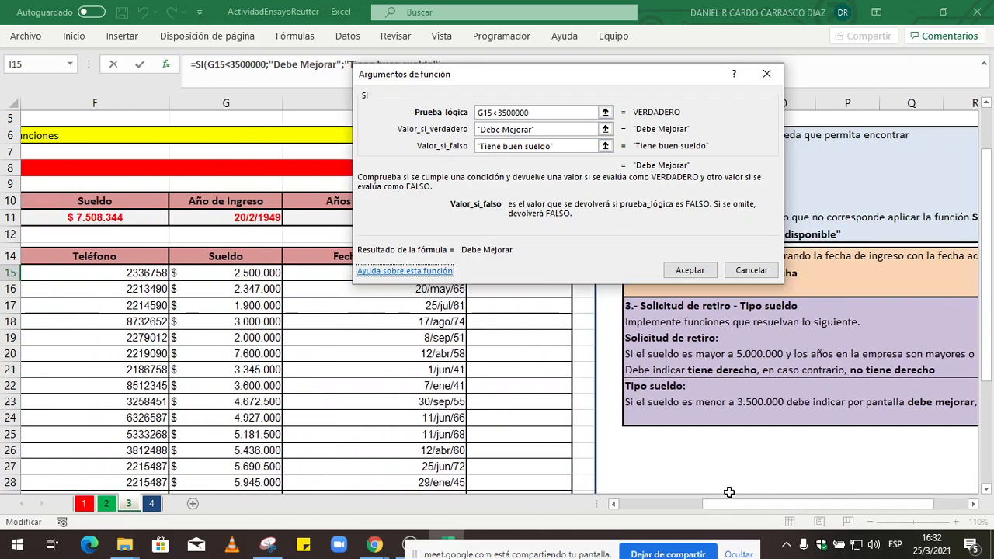
pyautogui.click(707, 273)
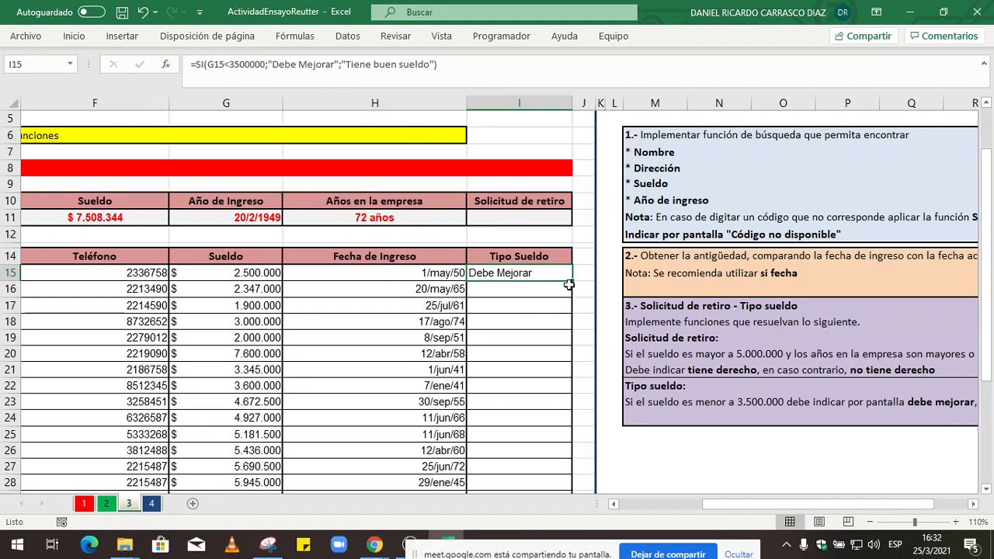
# Fill the I15 formula down the Tipo Sueldo column through row 35
pyautogui.moveTo(572, 281); pyautogui.dragTo(582, 476)
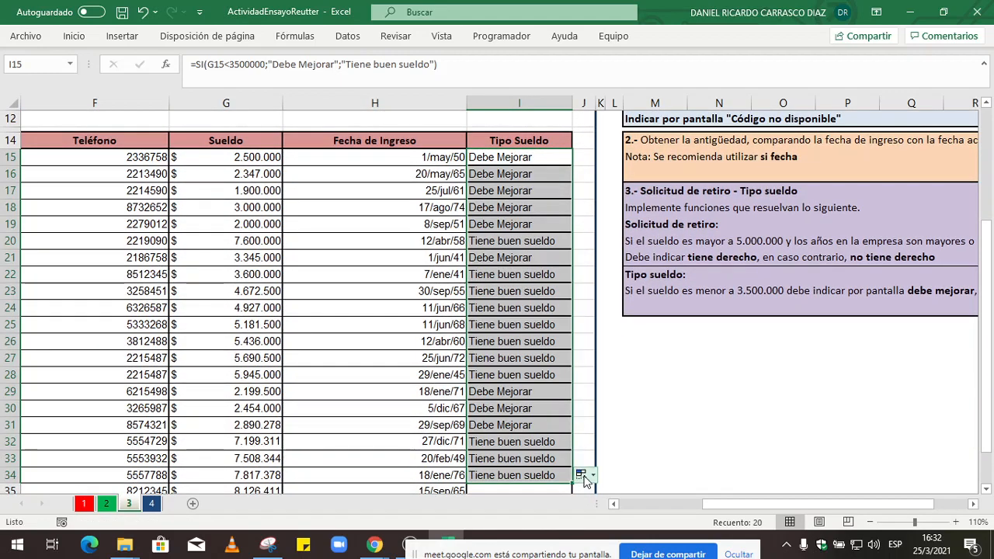
pyautogui.scroll(1, 548, 361)
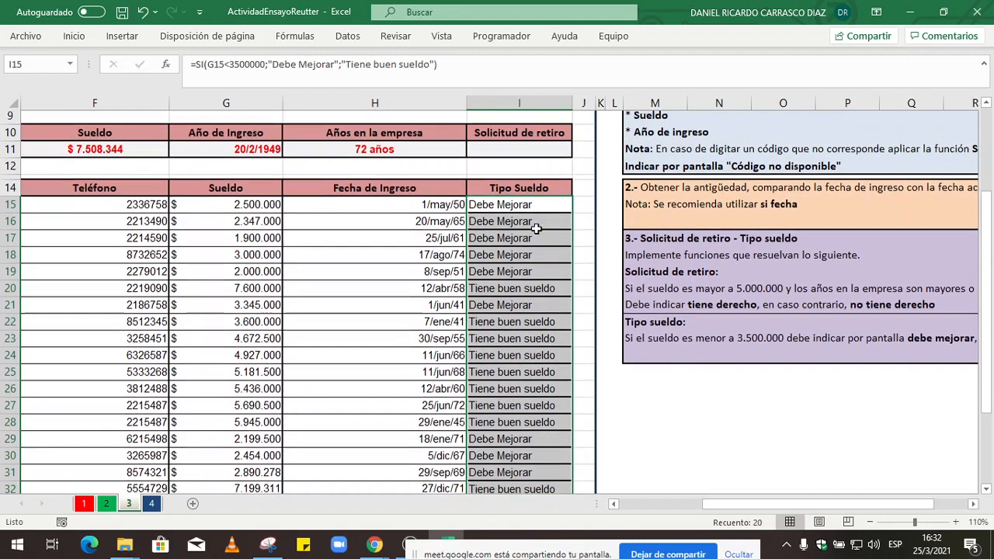
pyautogui.click(543, 207)
pyautogui.moveTo(572, 217); pyautogui.dragTo(540, 449)
pyautogui.scroll(3, 610, 247)
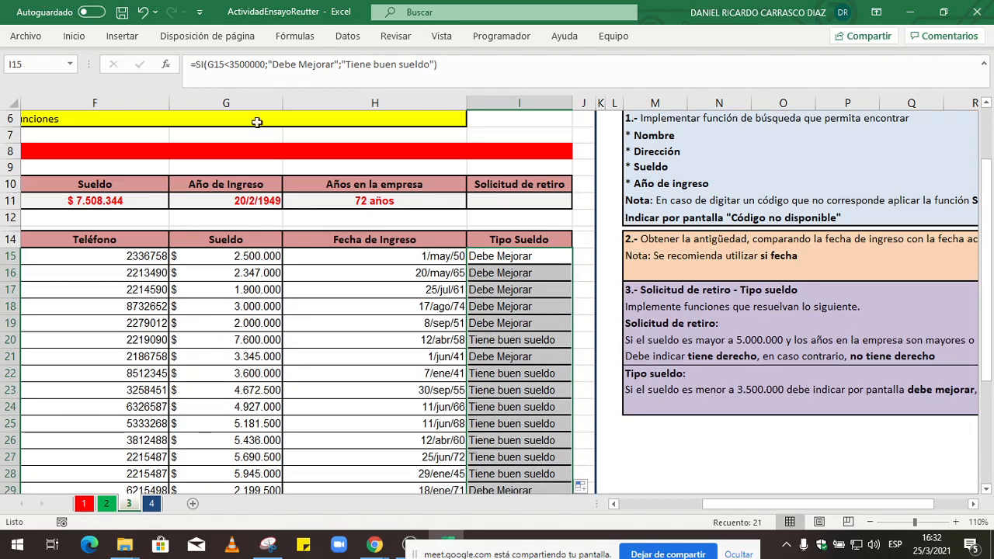
# Center the filled Tipo Sueldo cells and apply all borders to them
pyautogui.click(74, 36)
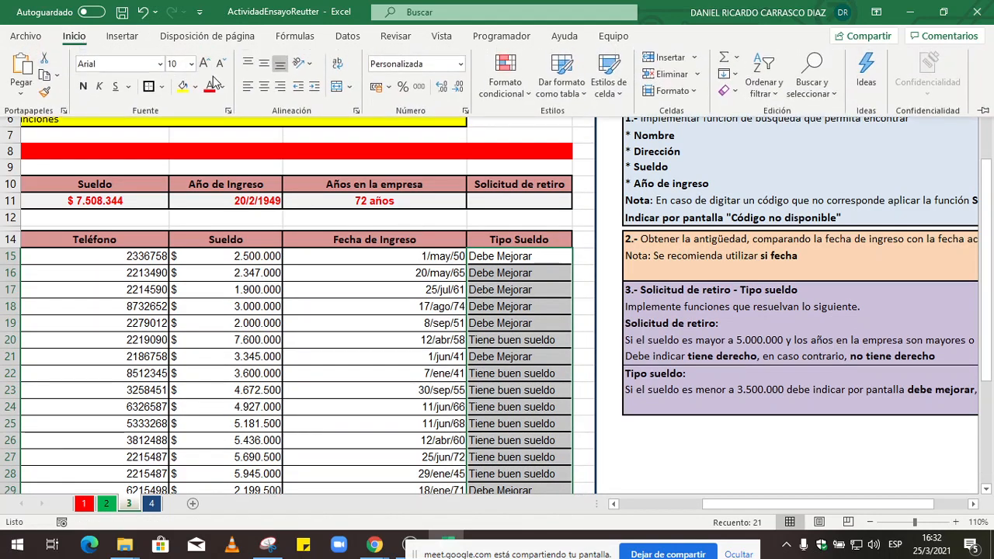
pyautogui.click(265, 87)
pyautogui.click(161, 86)
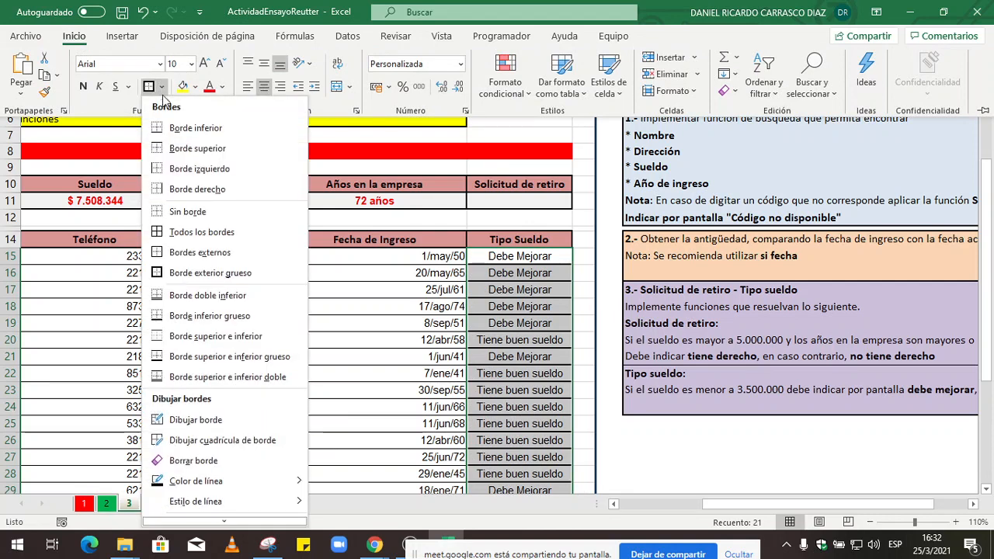
pyautogui.click(175, 232)
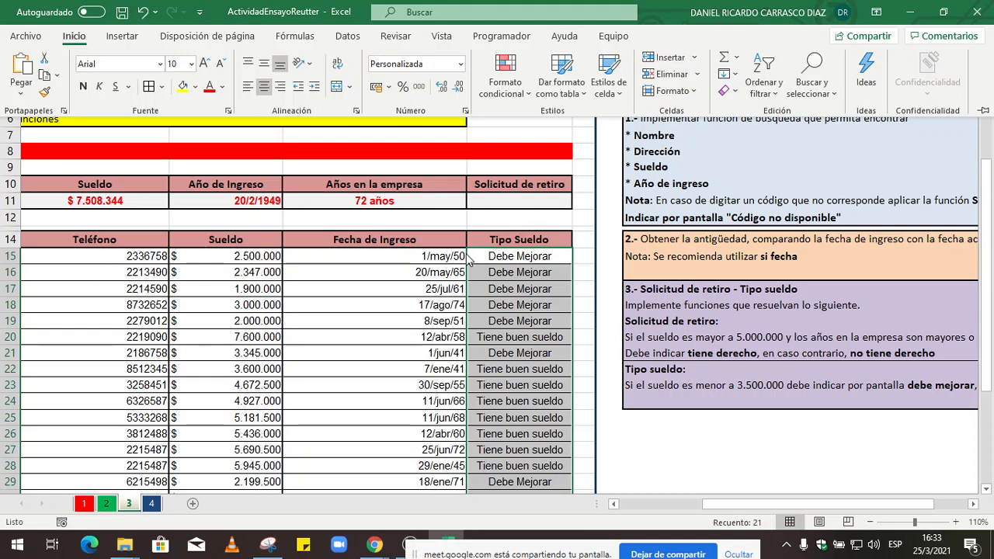
# Highlight the Solicitud de retiro criteria in the instructions and widen column I to make room for a long formula
pyautogui.moveTo(855, 505); pyautogui.dragTo(892, 509)
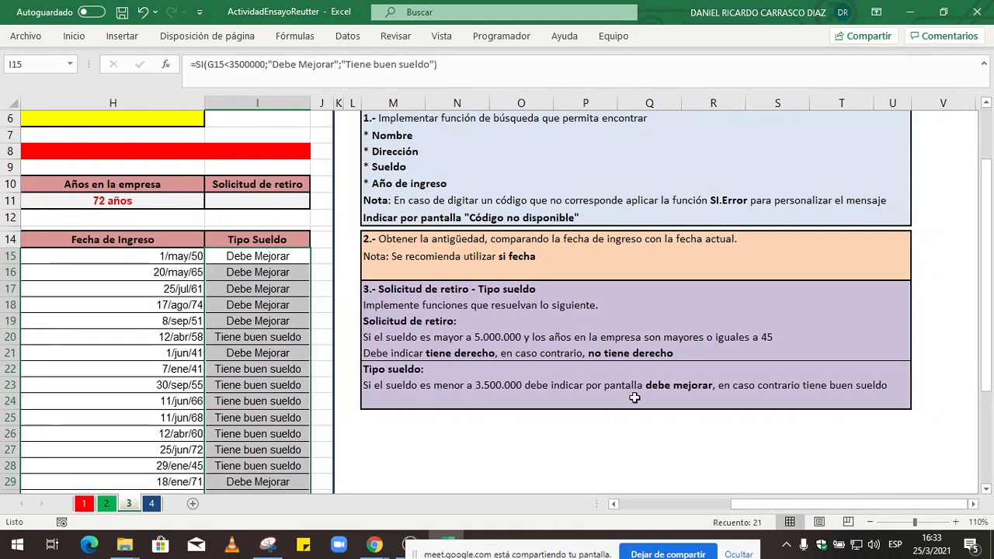
pyautogui.click(460, 351)
pyautogui.moveTo(394, 336); pyautogui.dragTo(765, 355)
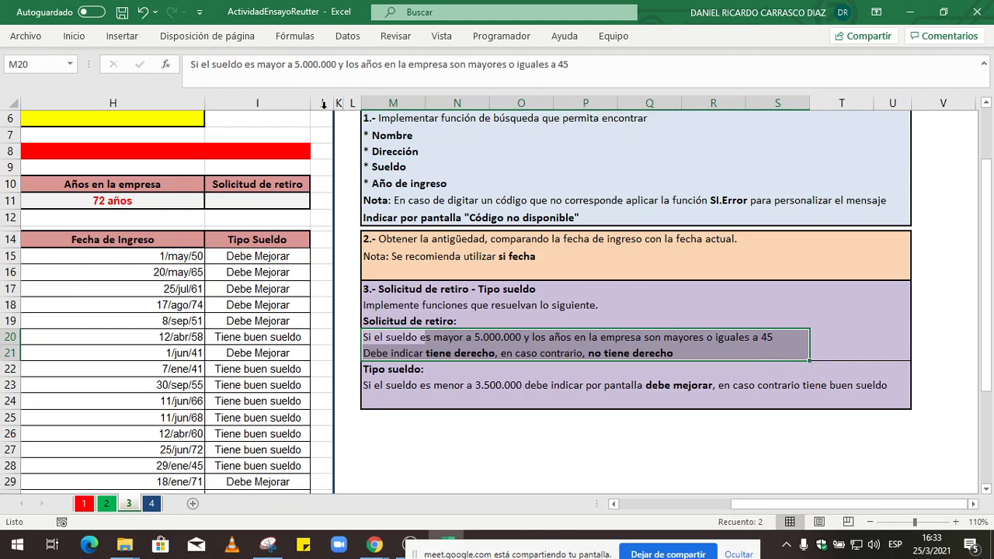
pyautogui.moveTo(308, 104); pyautogui.dragTo(481, 115)
# Begin an SI formula in I11 under Solicitud de retiro and open its function arguments
pyautogui.click(335, 202)
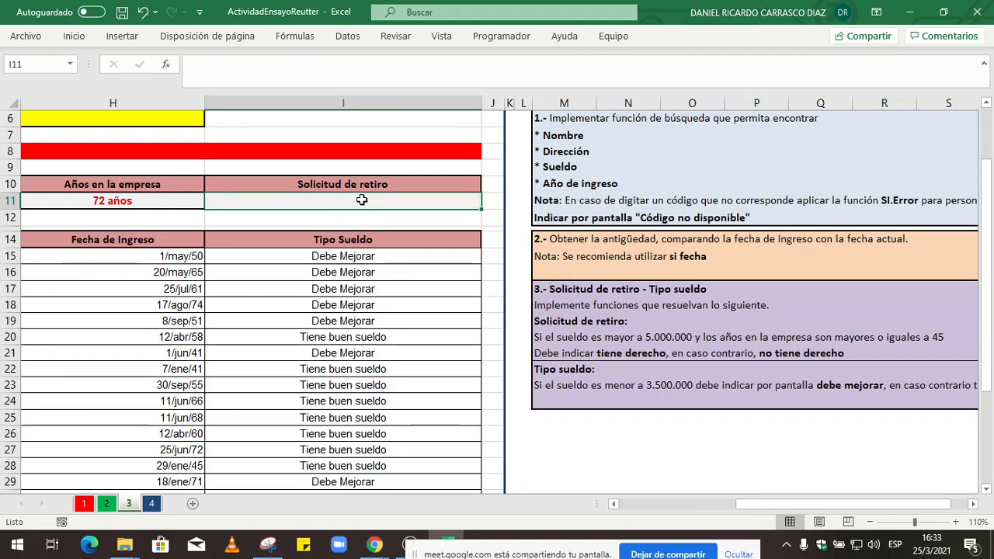
pyautogui.write('=')
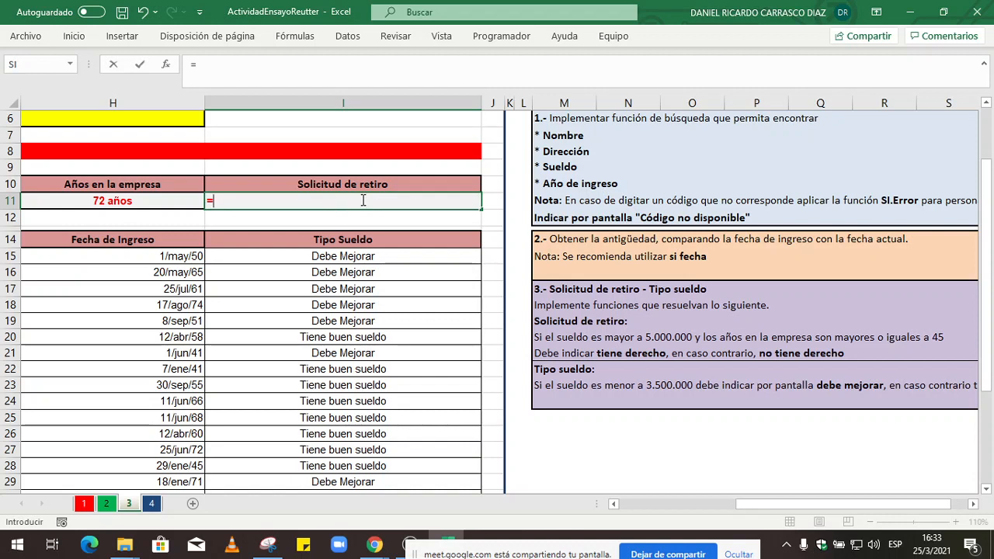
pyautogui.write('si')
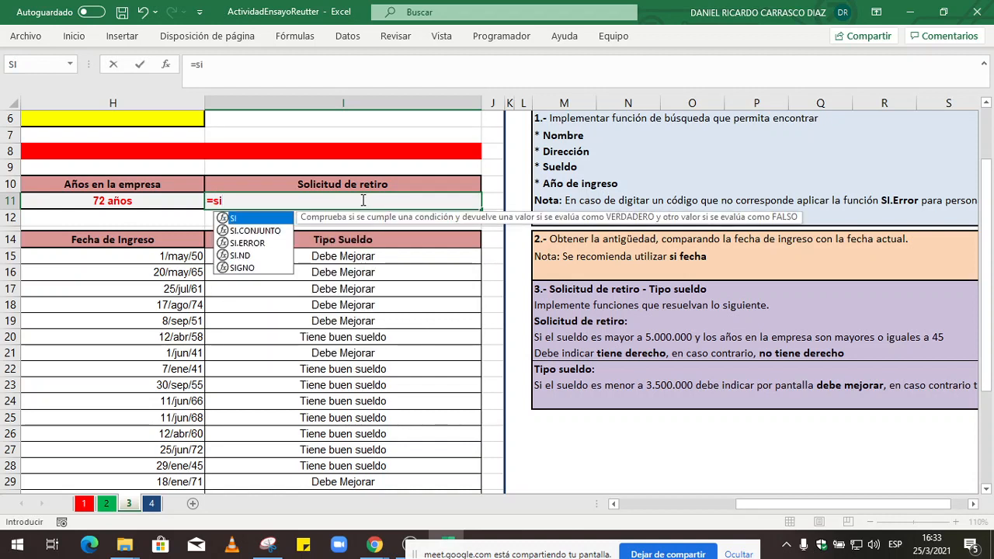
pyautogui.doubleClick(258, 221)
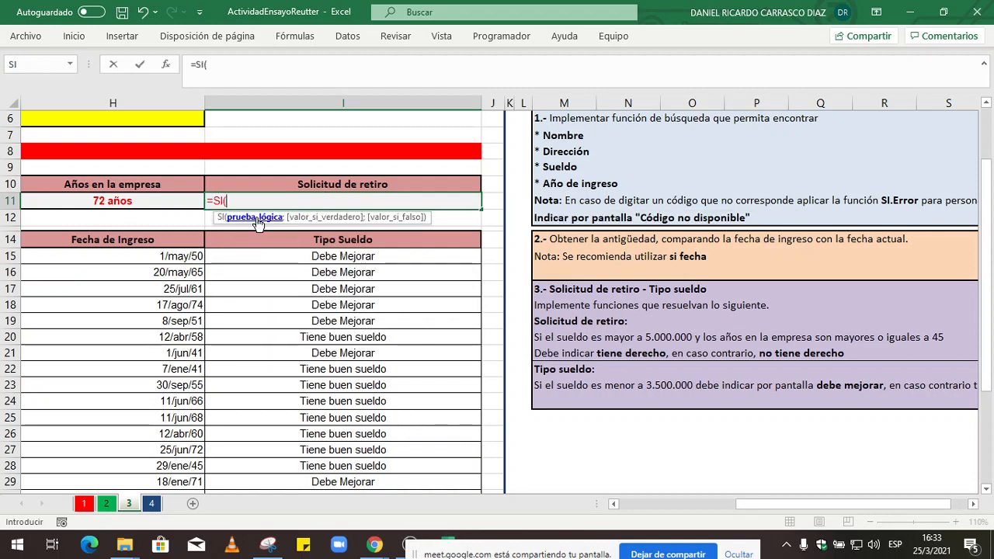
pyautogui.click(168, 66)
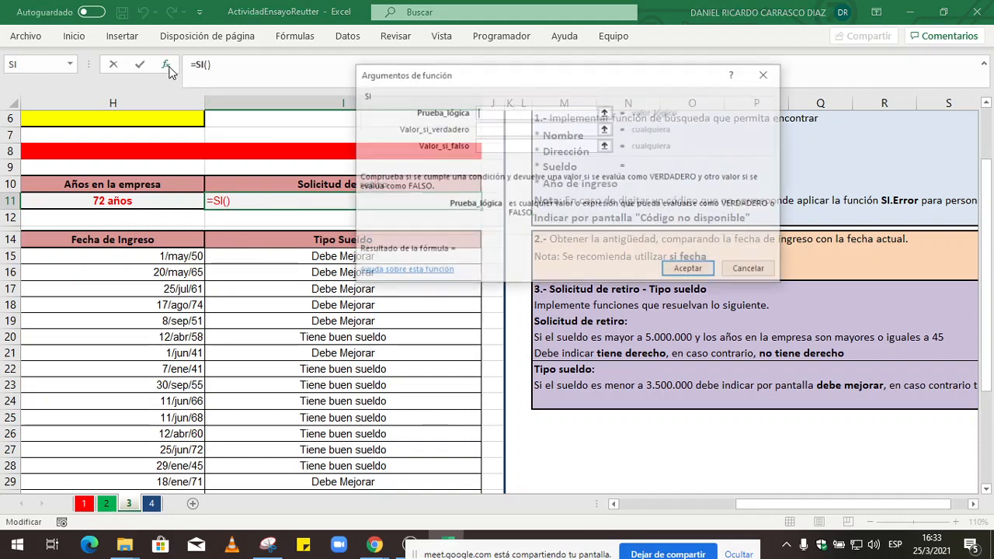
pyautogui.moveTo(495, 70); pyautogui.dragTo(250, 59)
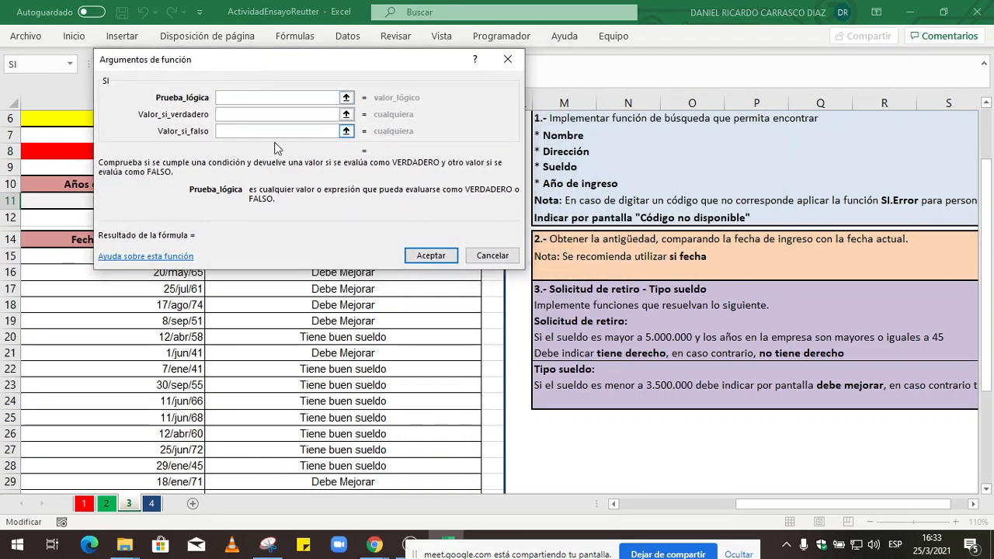
# Begin the SI logical test in I11 with a Y function whose first condition is F11>5000000
pyautogui.write('y(')
pyautogui.moveTo(369, 62); pyautogui.dragTo(671, 81)
pyautogui.moveTo(782, 508); pyautogui.dragTo(749, 509)
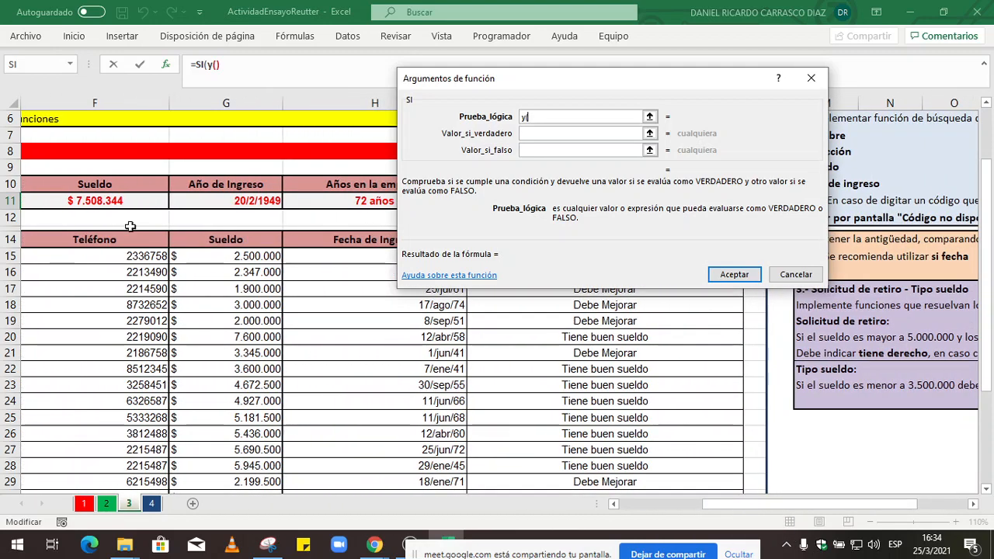
pyautogui.click(124, 200)
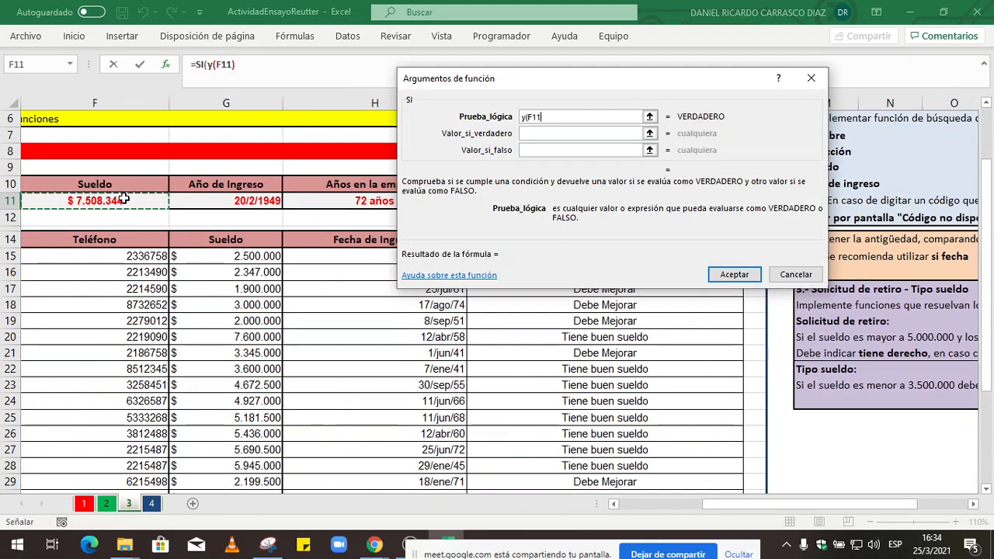
pyautogui.write('>')
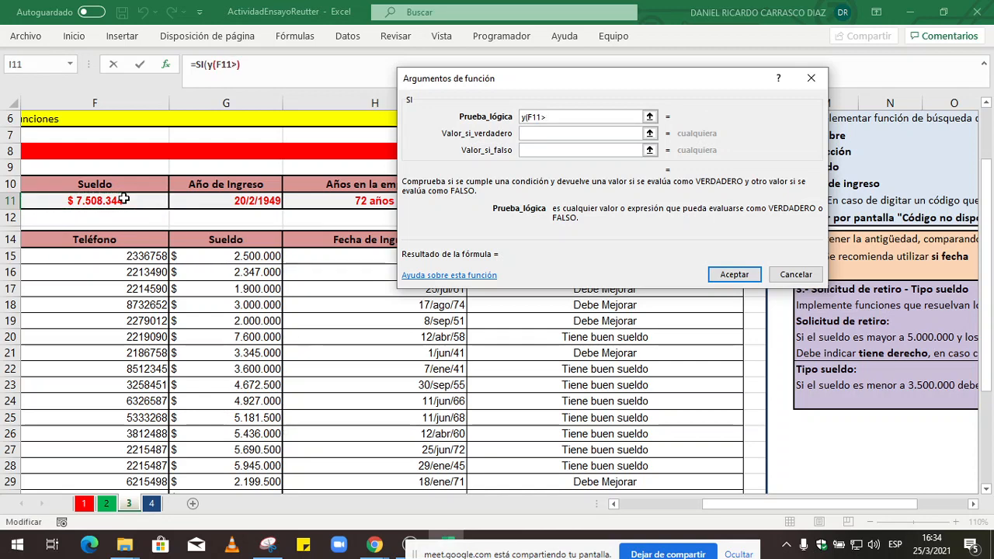
pyautogui.write('5000000')
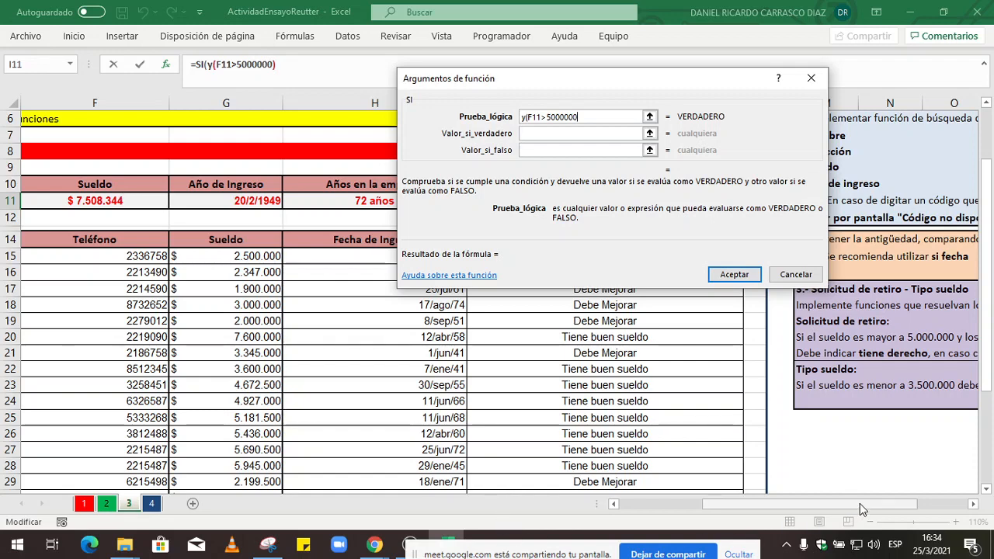
# Add H11>=45 as the second condition of the Y function and close its parenthesis
pyautogui.moveTo(860, 504); pyautogui.dragTo(897, 507)
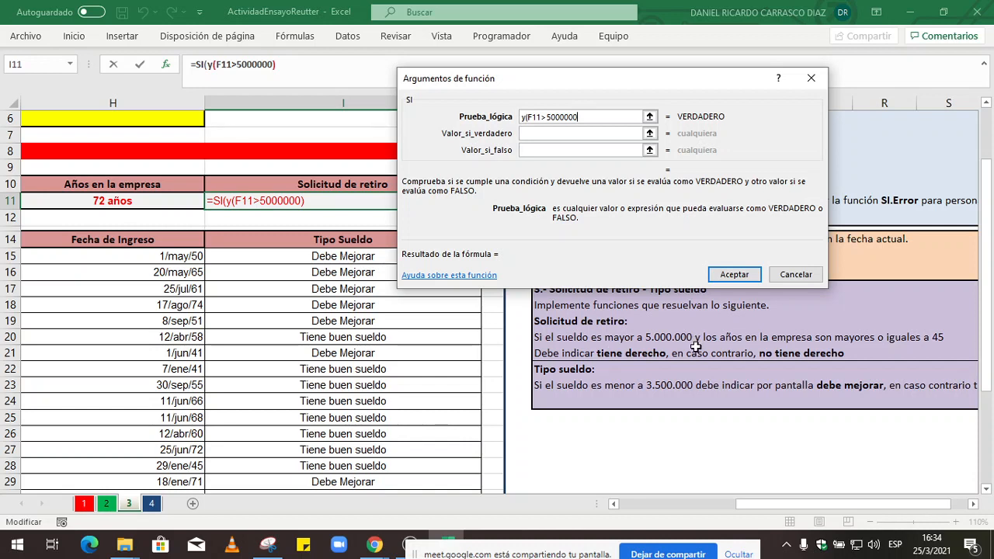
pyautogui.write(';')
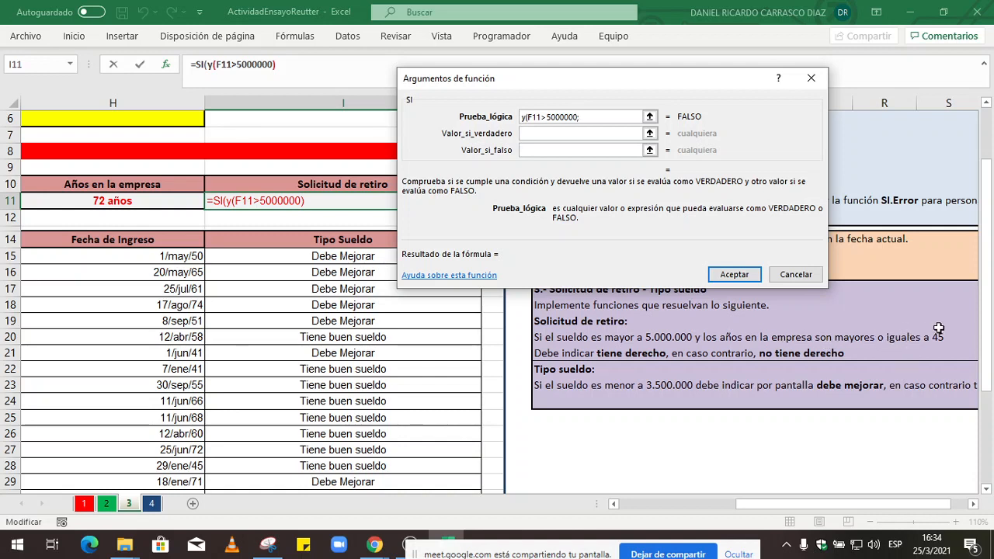
pyautogui.write(';')
pyautogui.click(112, 201)
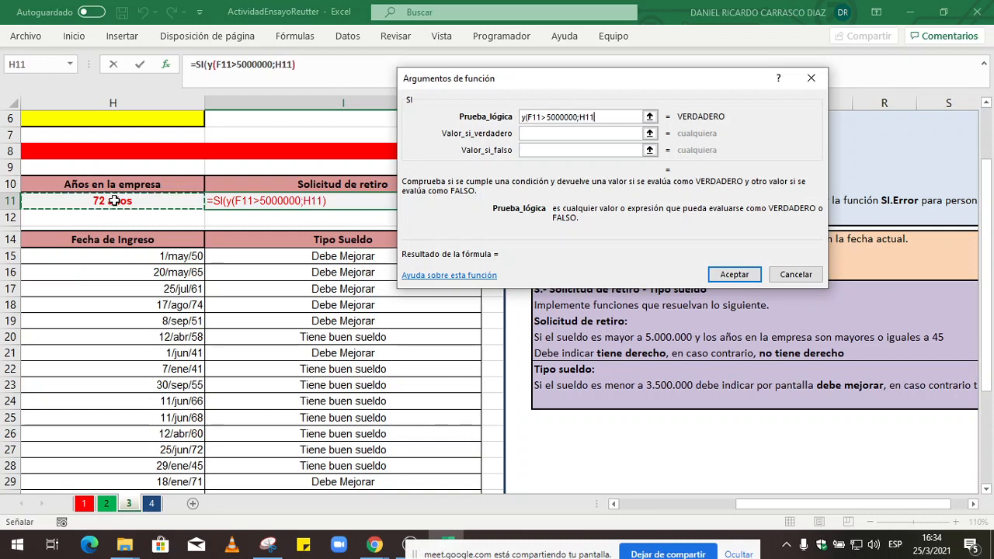
pyautogui.write('>')
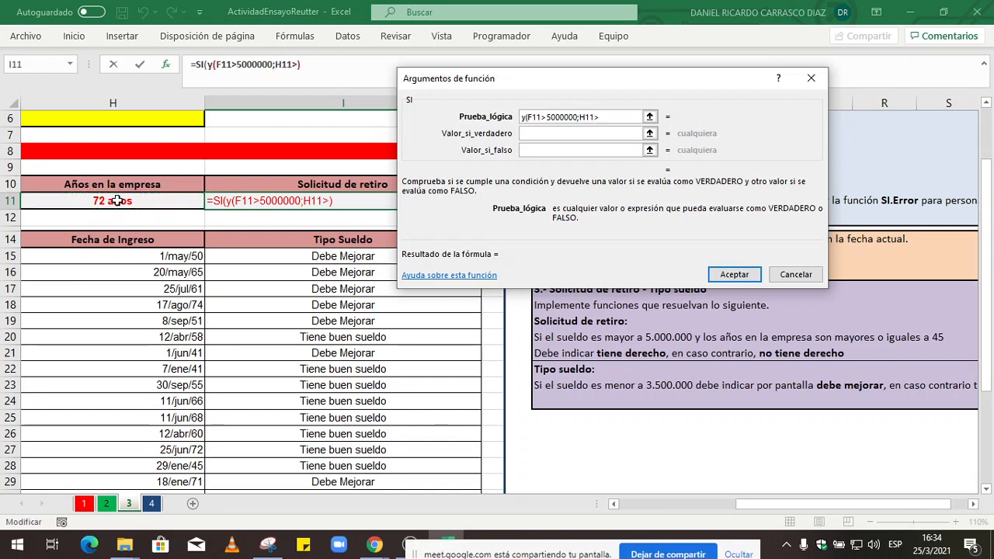
pyautogui.write('=45')
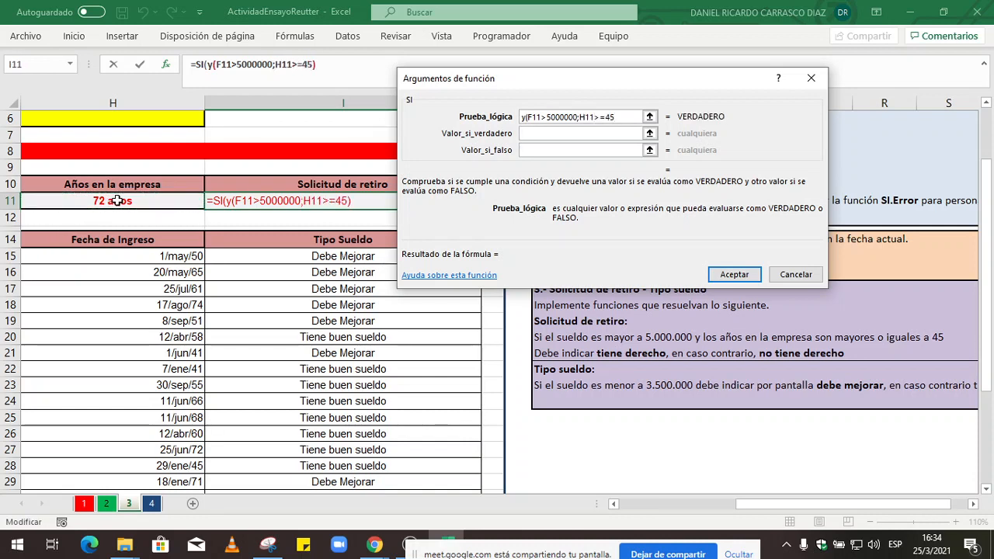
pyautogui.write(')')
pyautogui.click(594, 134)
pyautogui.moveTo(621, 117); pyautogui.dragTo(513, 115)
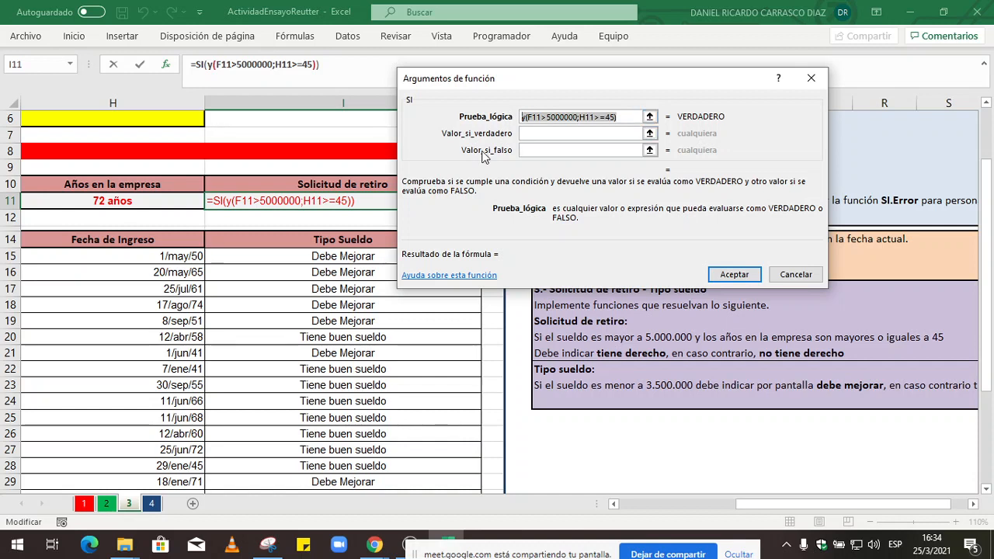
# Return "Tiene derecho" when the test is true and "No tiene derecho" when false, and accept the SI formula
pyautogui.click(529, 134)
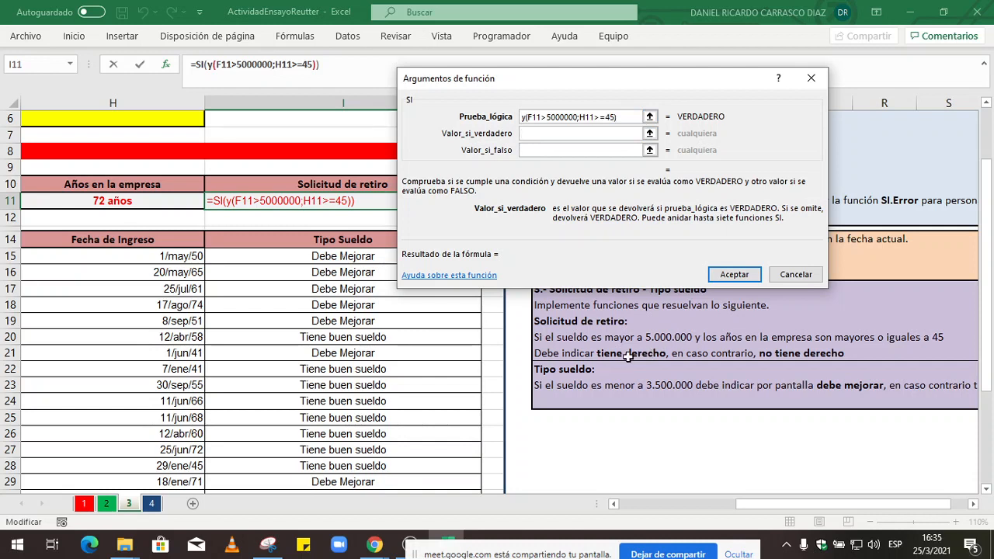
pyautogui.write('Tien')
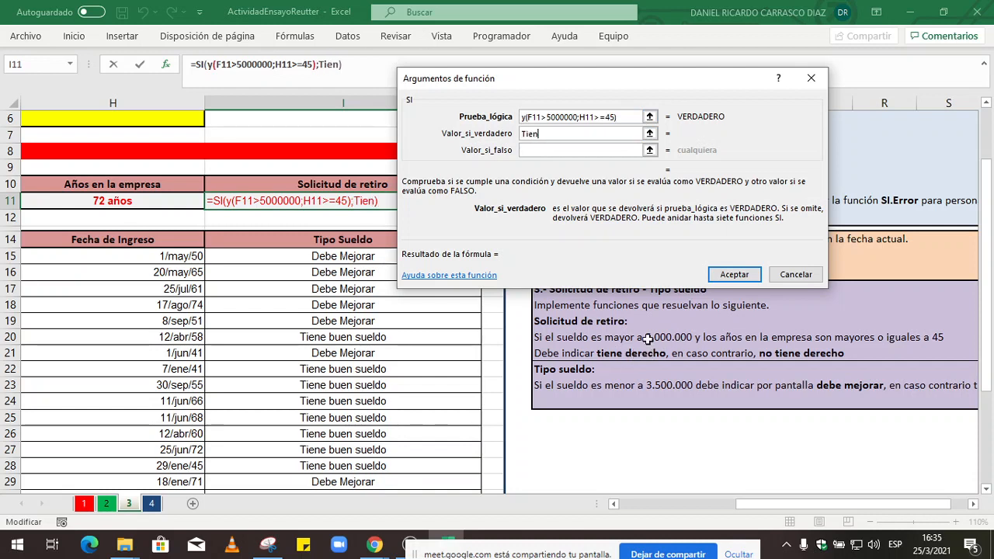
pyautogui.write('e derecho')
pyautogui.press('Tab')
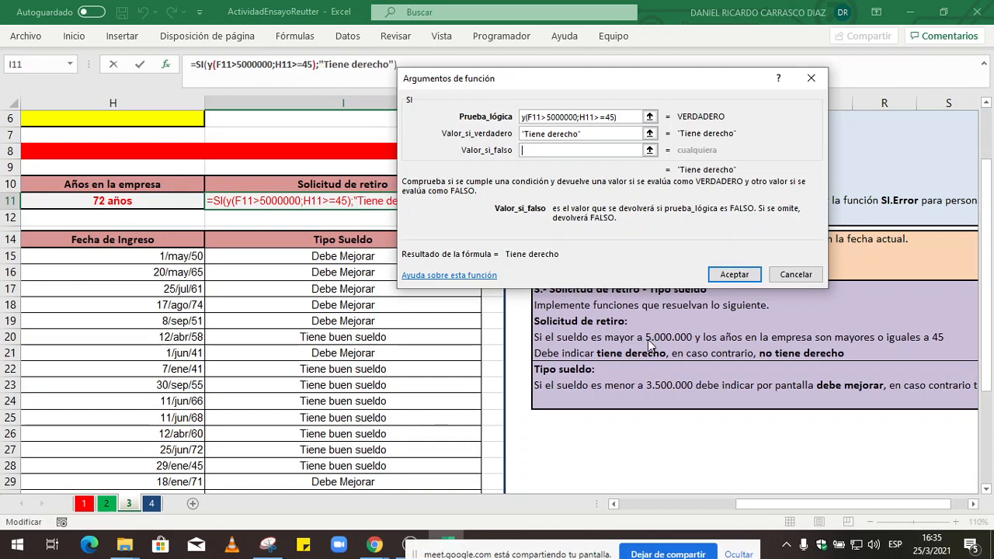
pyautogui.write('No tiene derecho')
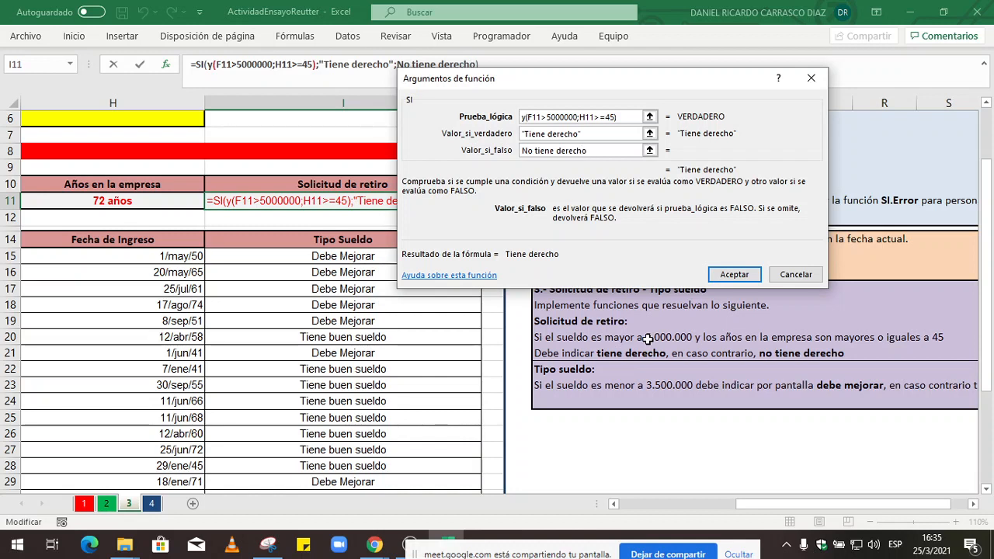
pyautogui.press('Tab')
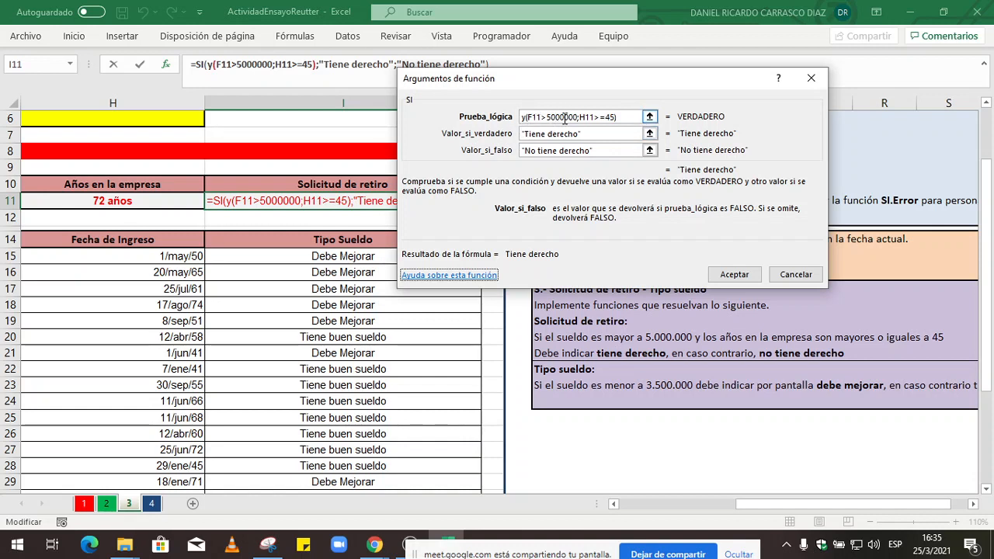
pyautogui.moveTo(582, 118); pyautogui.dragTo(535, 118)
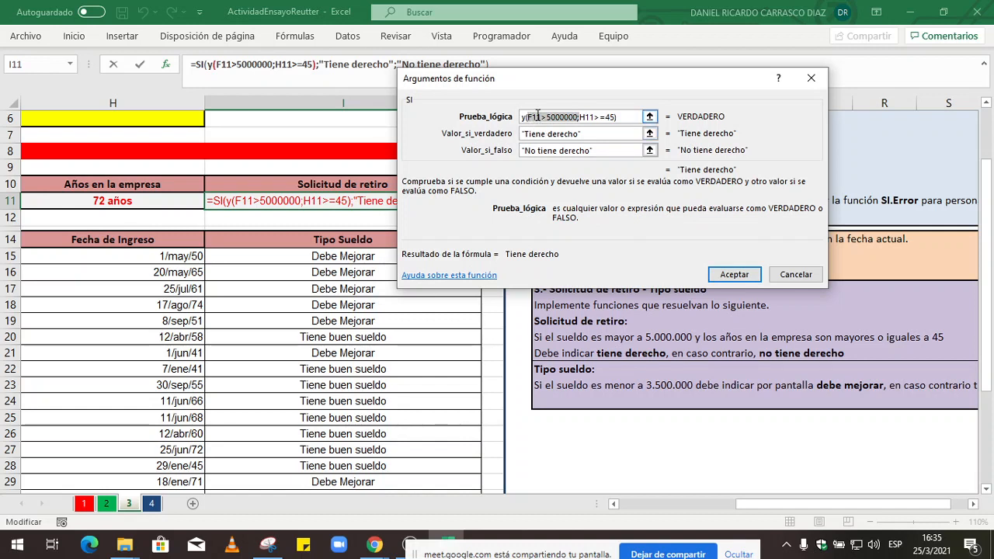
pyautogui.click(593, 117)
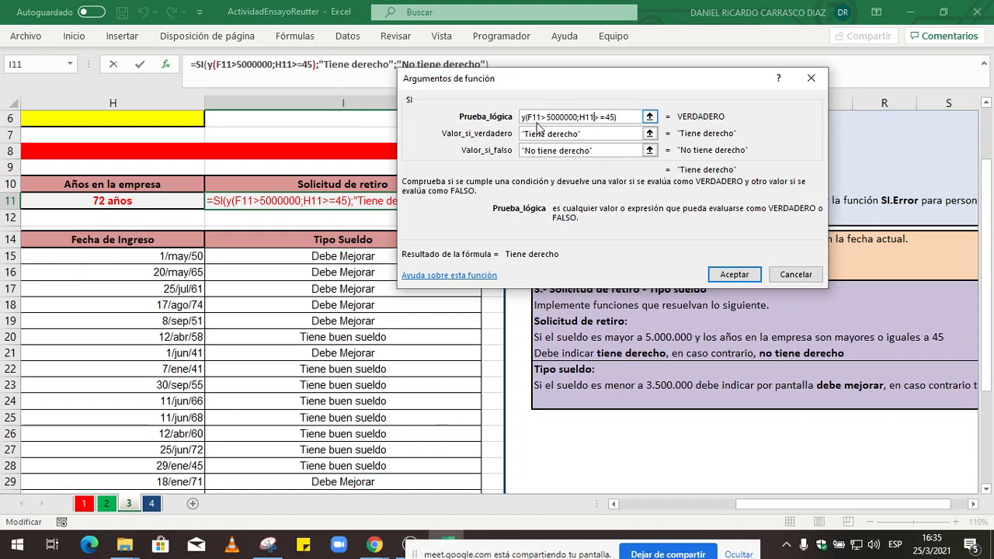
pyautogui.click(748, 278)
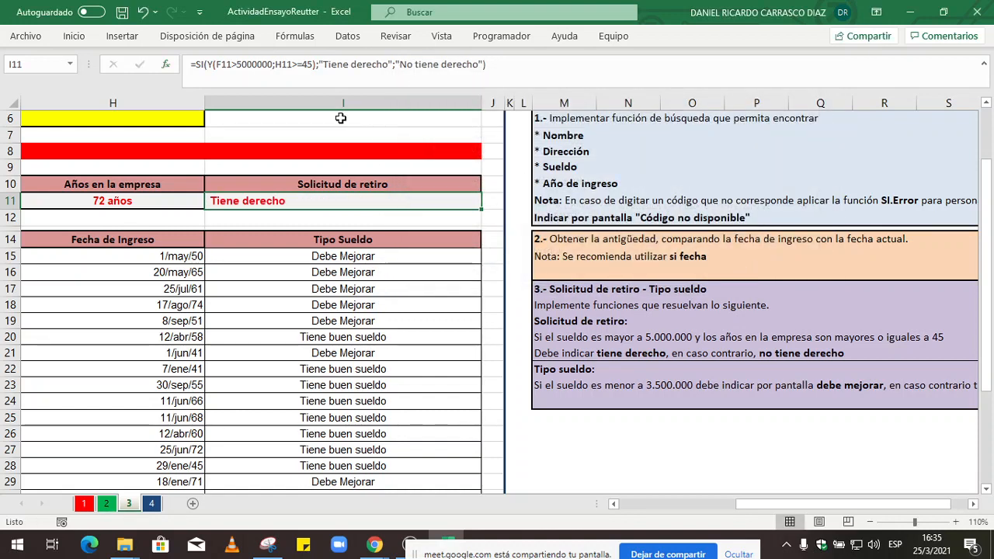
# Choose employee code A-100 in C11 to test the Solicitud de retiro formula, and check its result
pyautogui.moveTo(771, 511); pyautogui.dragTo(739, 510)
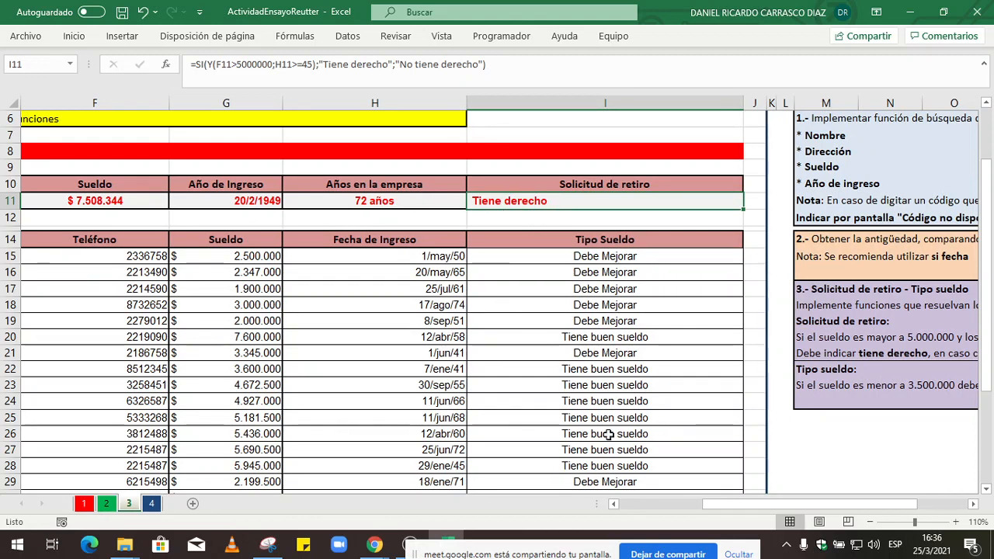
pyautogui.moveTo(777, 503); pyautogui.dragTo(694, 504)
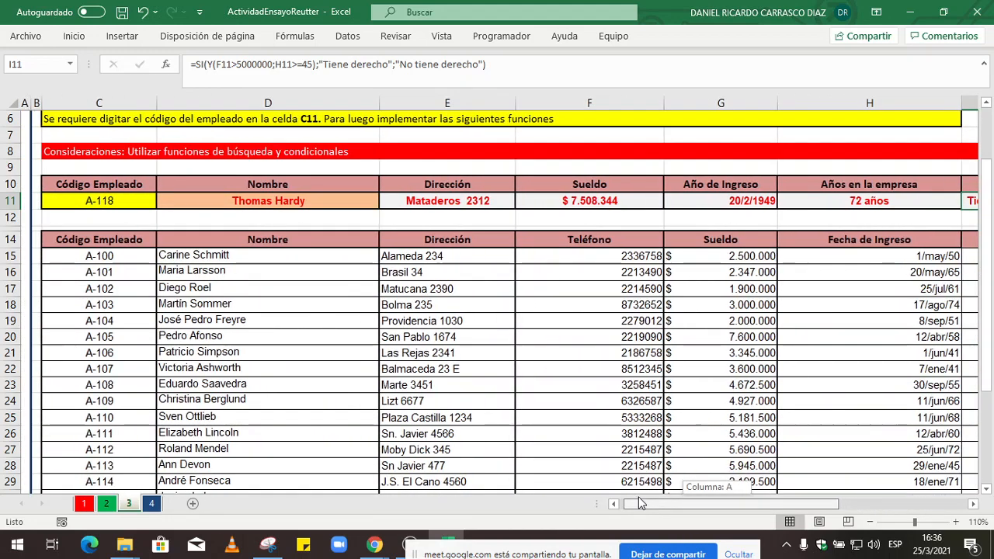
pyautogui.click(138, 200)
pyautogui.click(165, 201)
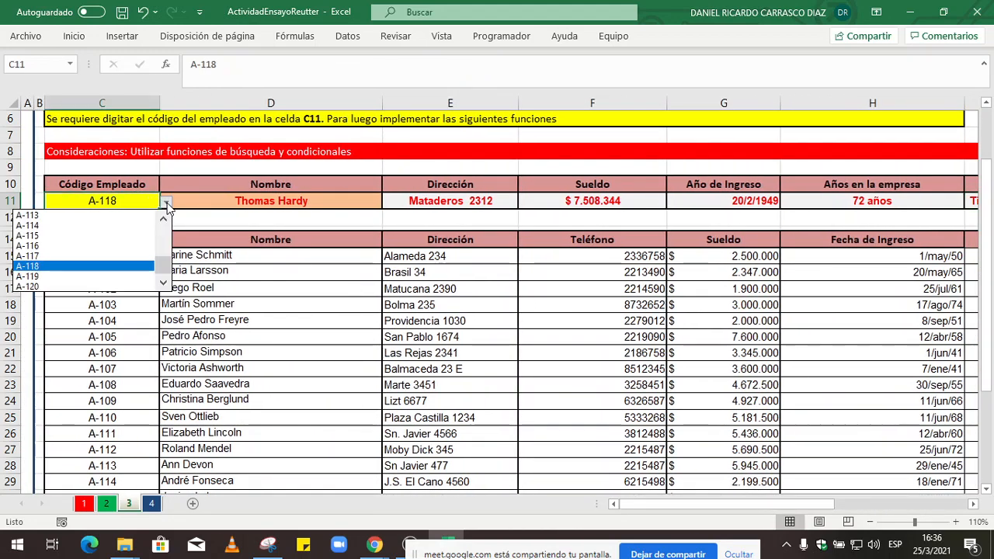
pyautogui.moveTo(166, 257); pyautogui.dragTo(166, 227)
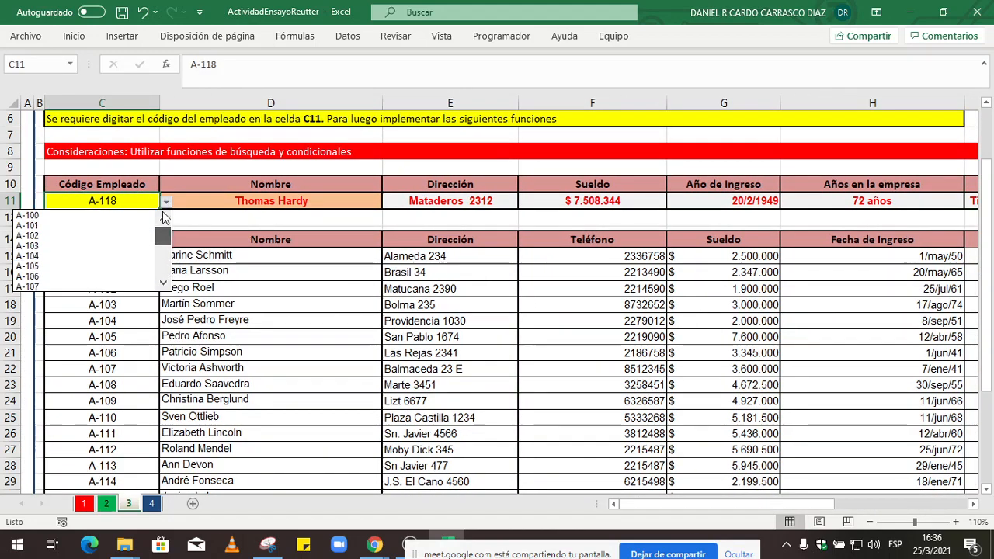
pyautogui.click(92, 215)
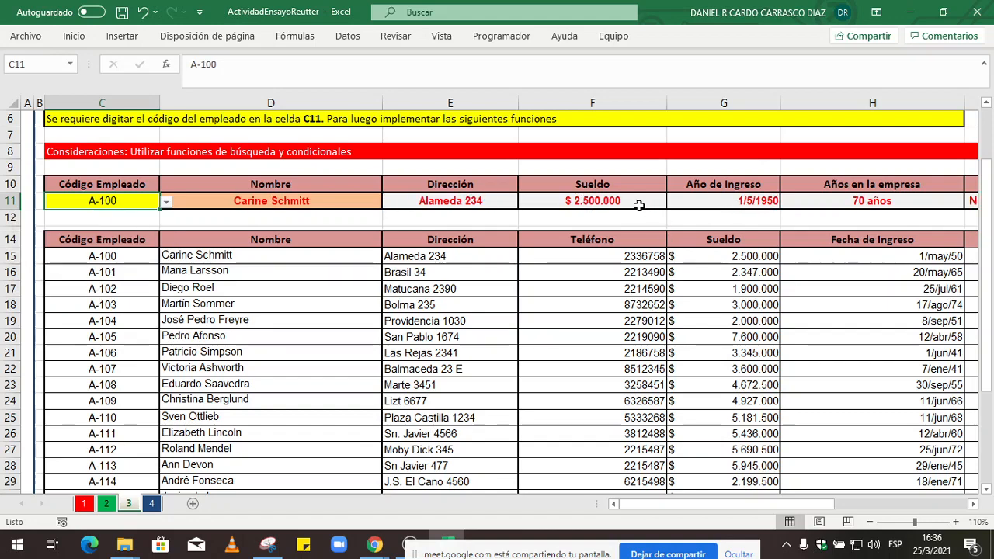
pyautogui.moveTo(752, 504); pyautogui.dragTo(834, 503)
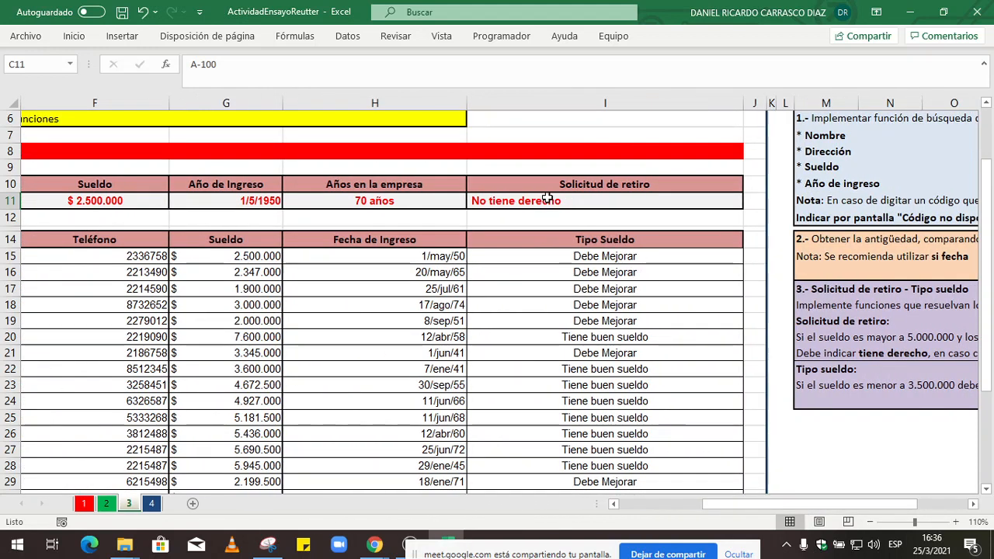
# Examine the F11>5000000 condition within the Solicitud de retiro formula in I11, leaving the formula as it is
pyautogui.click(549, 200)
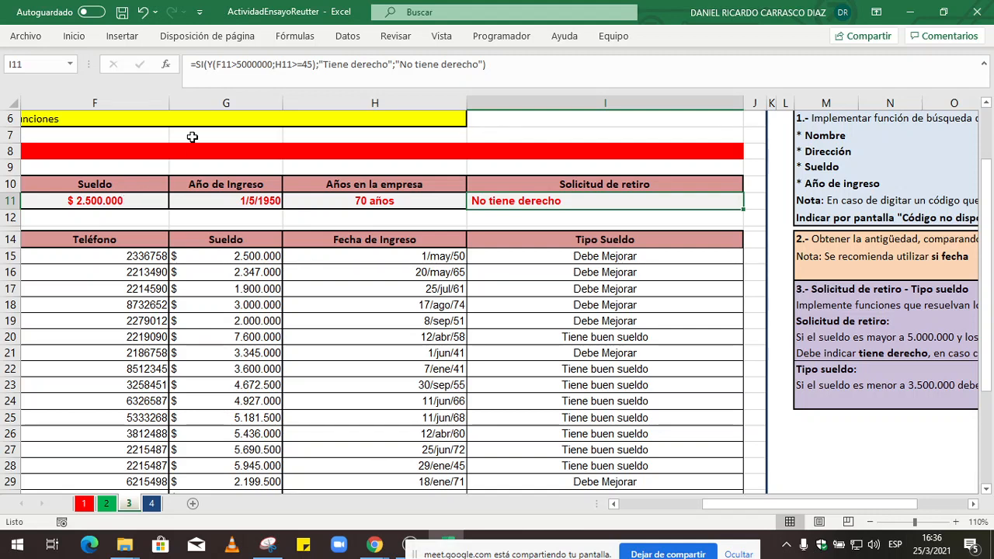
pyautogui.moveTo(273, 64); pyautogui.dragTo(216, 65)
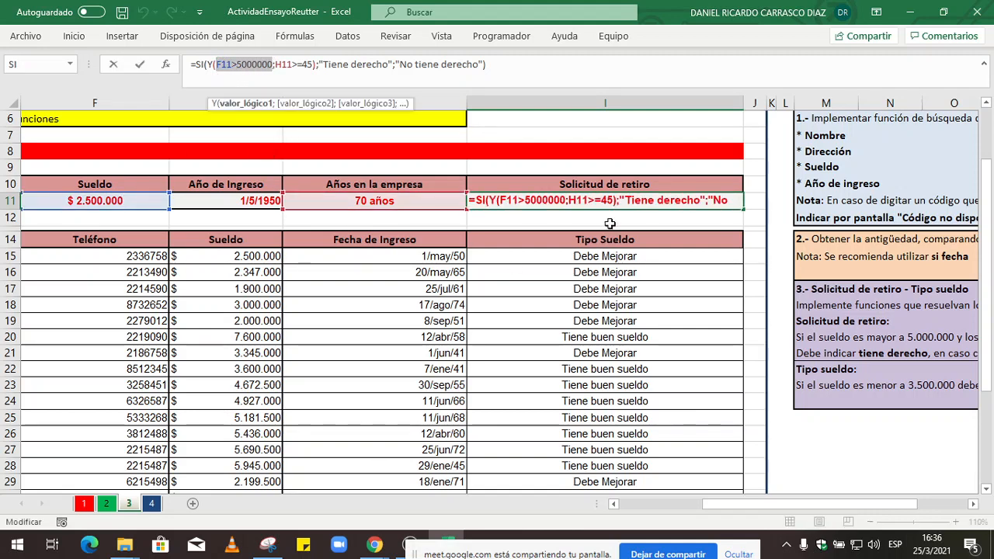
pyautogui.moveTo(567, 200); pyautogui.dragTo(499, 201)
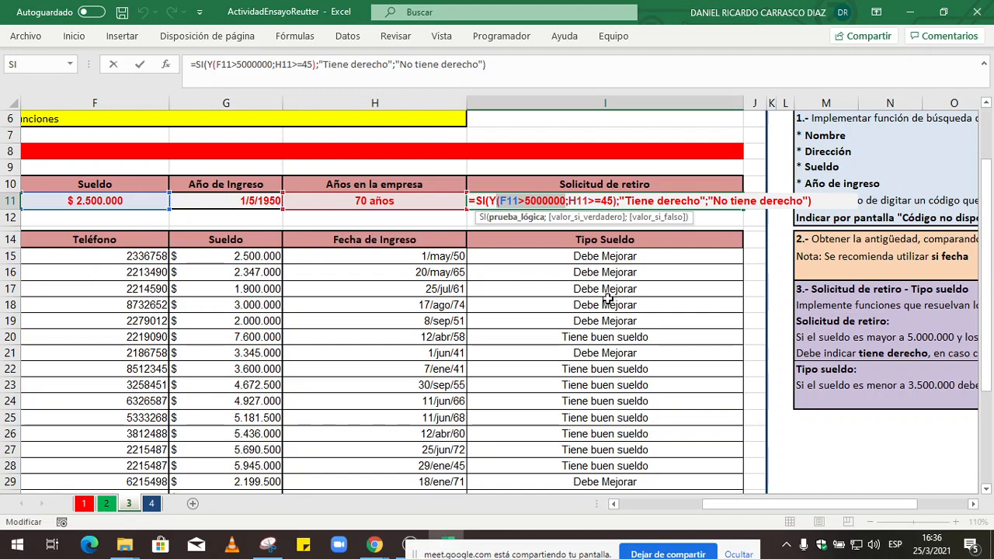
pyautogui.hotkey('ctrl', 'Return')
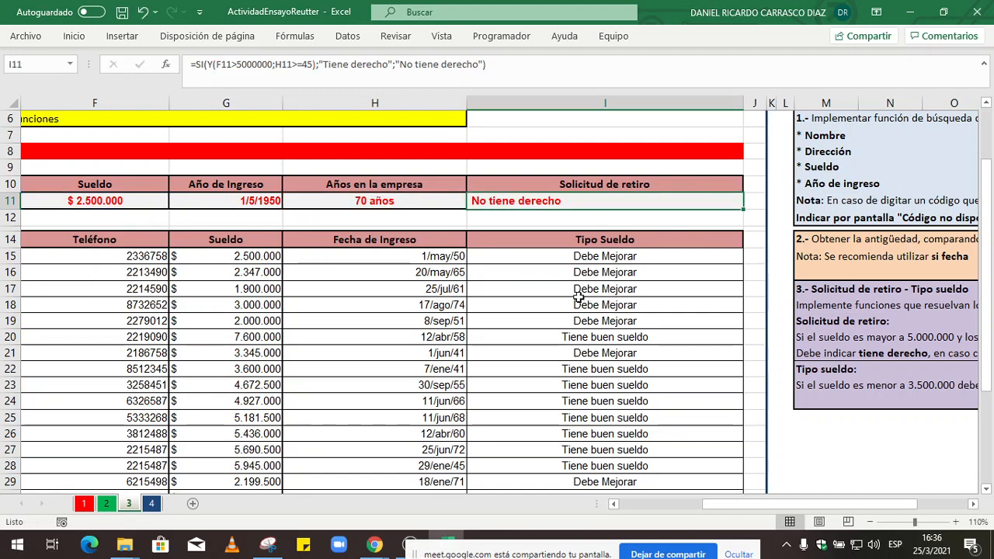
# Zoom the sheet out to 100%, save the workbook and restore its window down from full screen
pyautogui.click(870, 522)
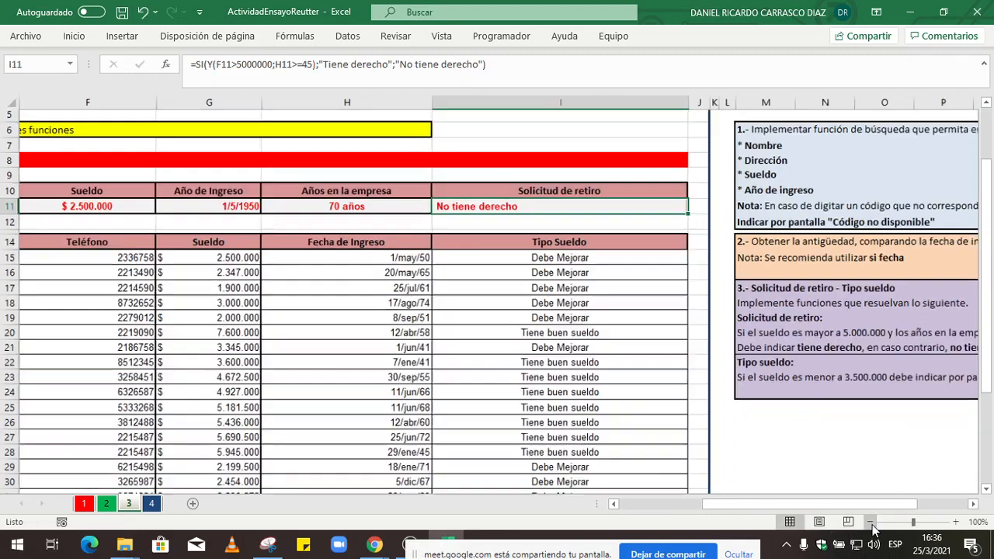
pyautogui.click(122, 12)
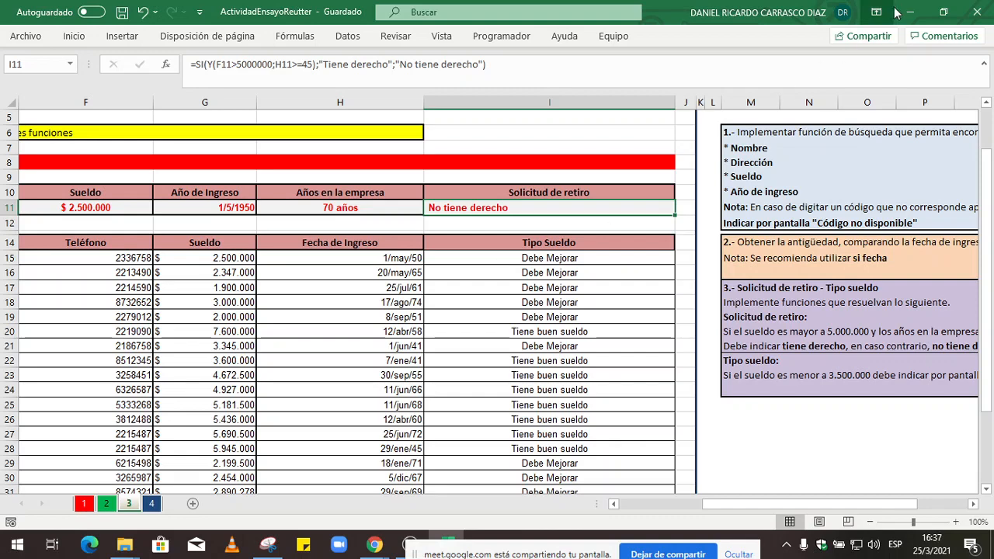
pyautogui.click(942, 13)
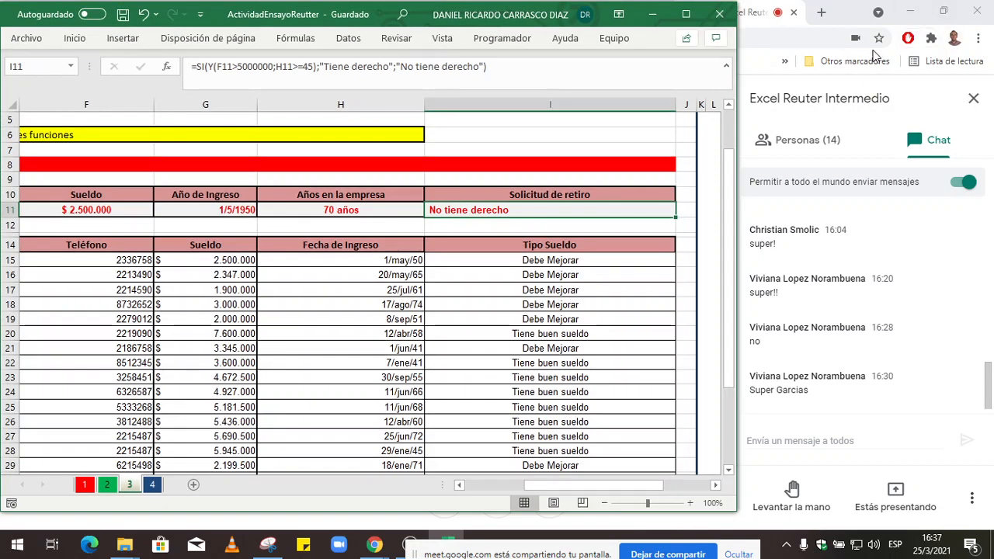
# Zoom the sheet in to 140% and examine the Tipo Sueldo SI formula in I15, leaving it as it is in the maximized window
pyautogui.click(567, 260)
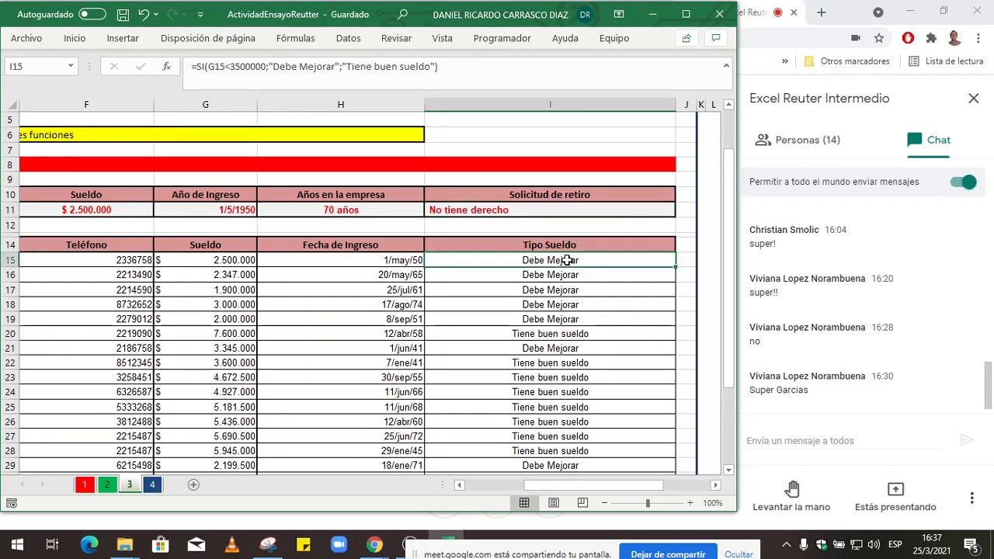
pyautogui.click(690, 503)
pyautogui.click(691, 503)
pyautogui.click(690, 503)
pyautogui.click(691, 503)
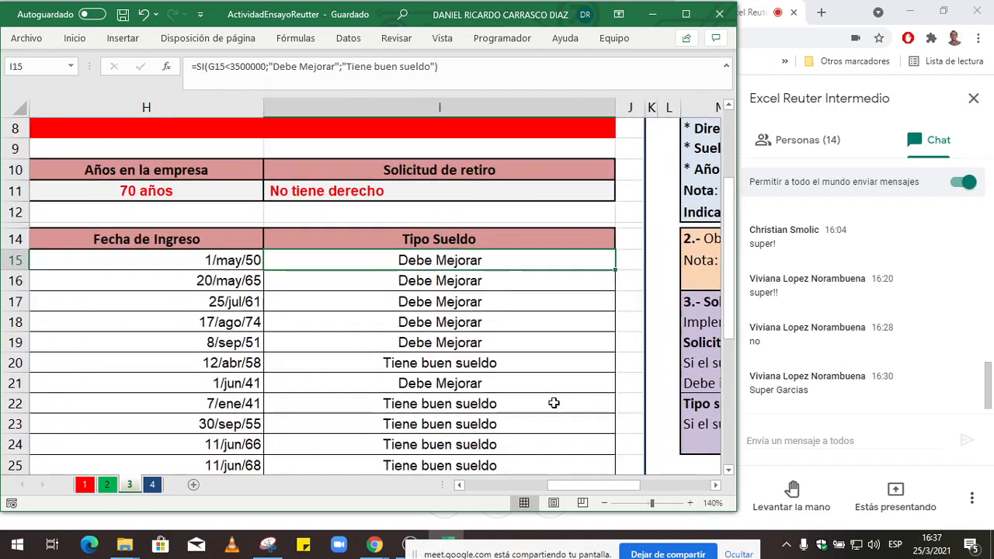
pyautogui.doubleClick(456, 260)
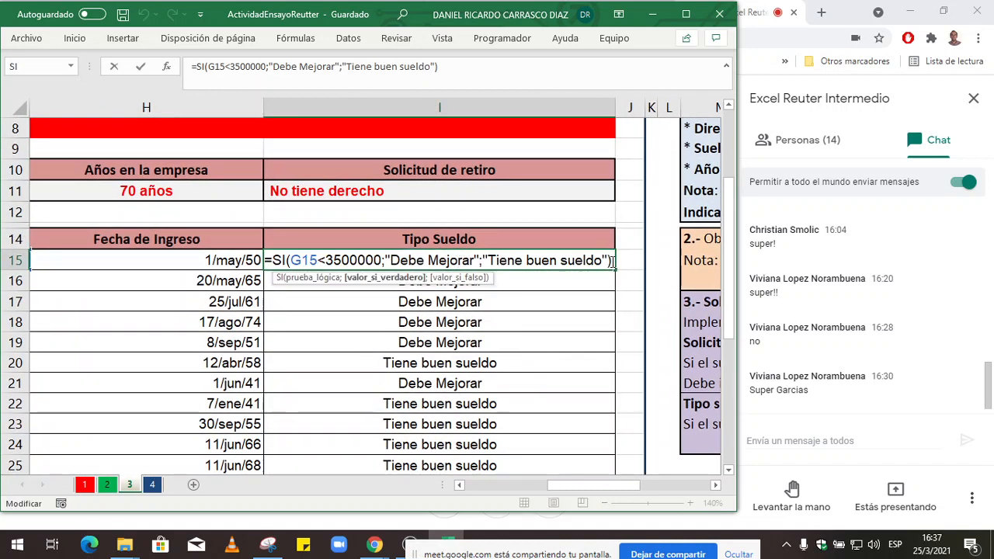
pyautogui.moveTo(612, 261); pyautogui.dragTo(257, 260)
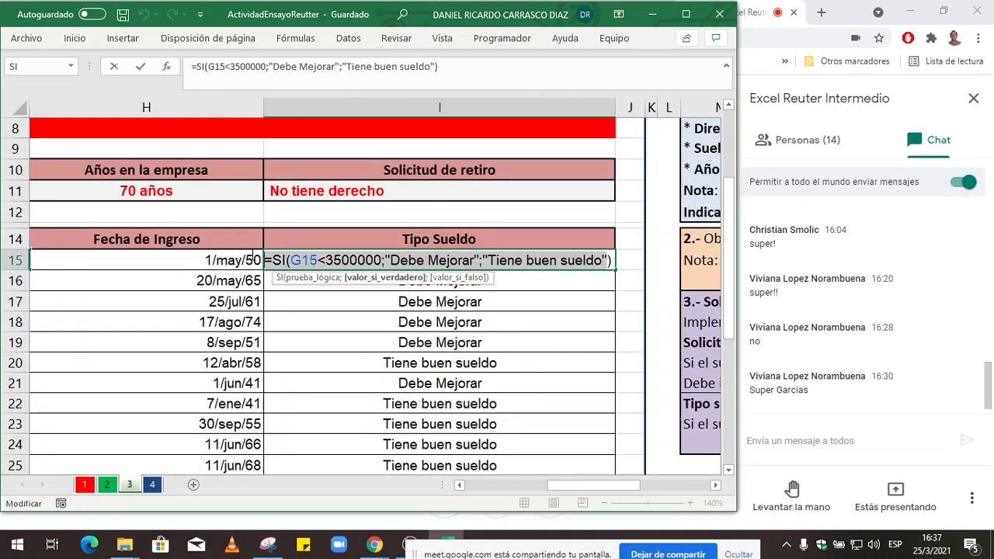
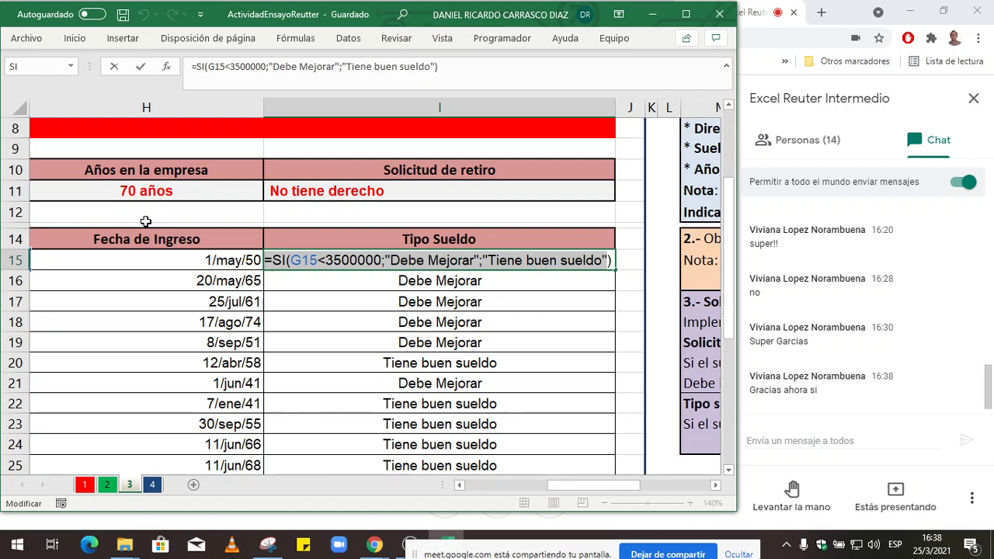
pyautogui.click(686, 14)
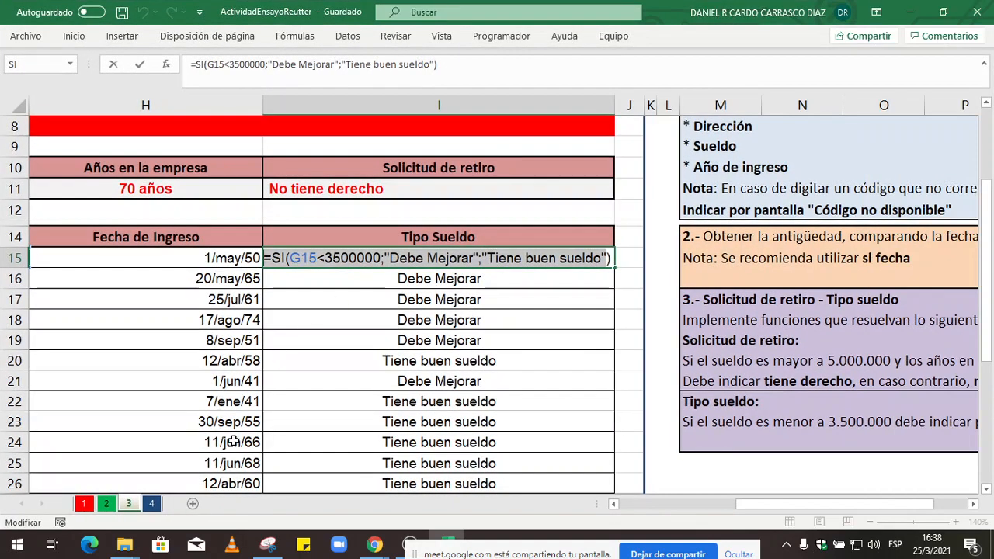
pyautogui.hotkey('ctrl', 'Return')
# Go to sheet 4 and examine the first advanced filter exercise's criteria block in M3:O4, dismissing the desktop notification
pyautogui.click(151, 503)
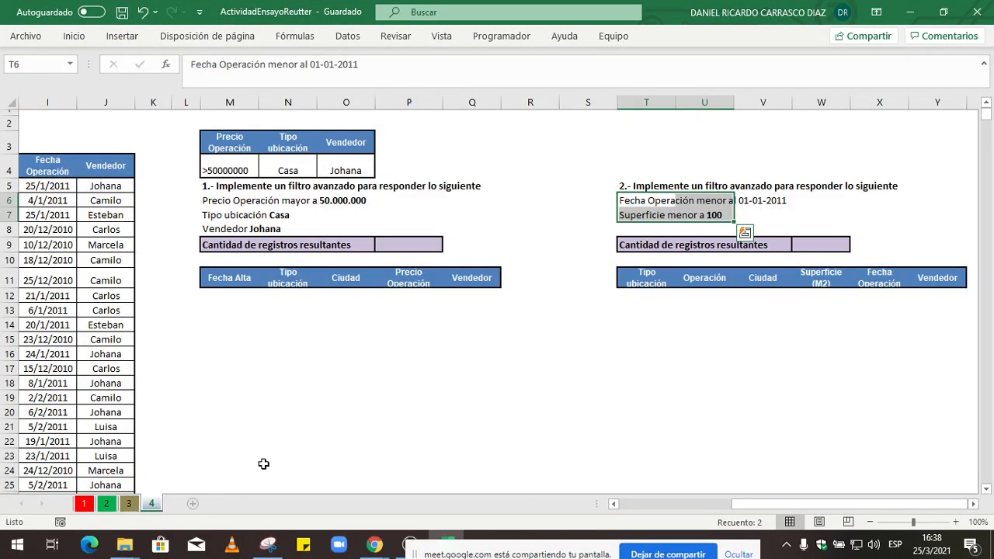
pyautogui.moveTo(750, 507); pyautogui.dragTo(644, 512)
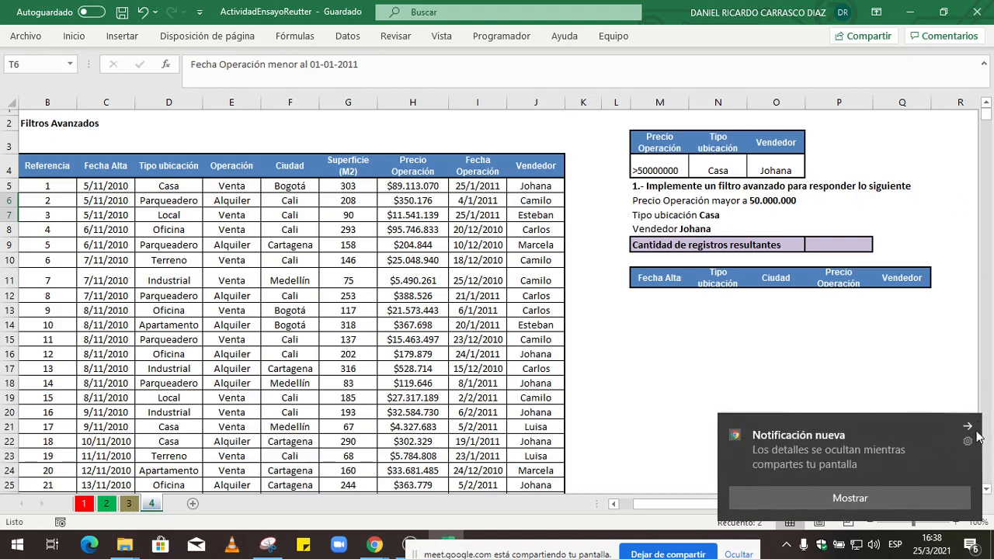
pyautogui.click(970, 427)
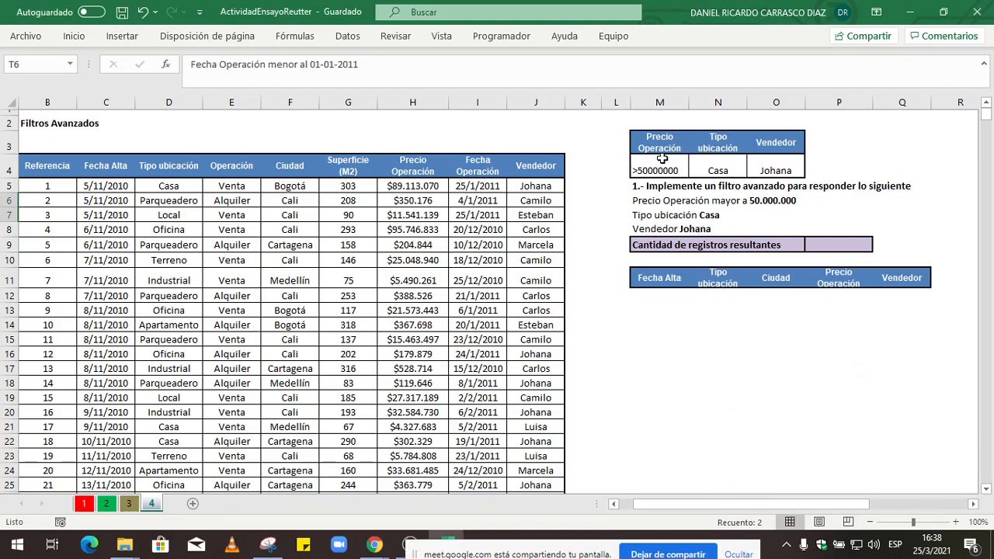
pyautogui.moveTo(656, 143); pyautogui.dragTo(776, 171)
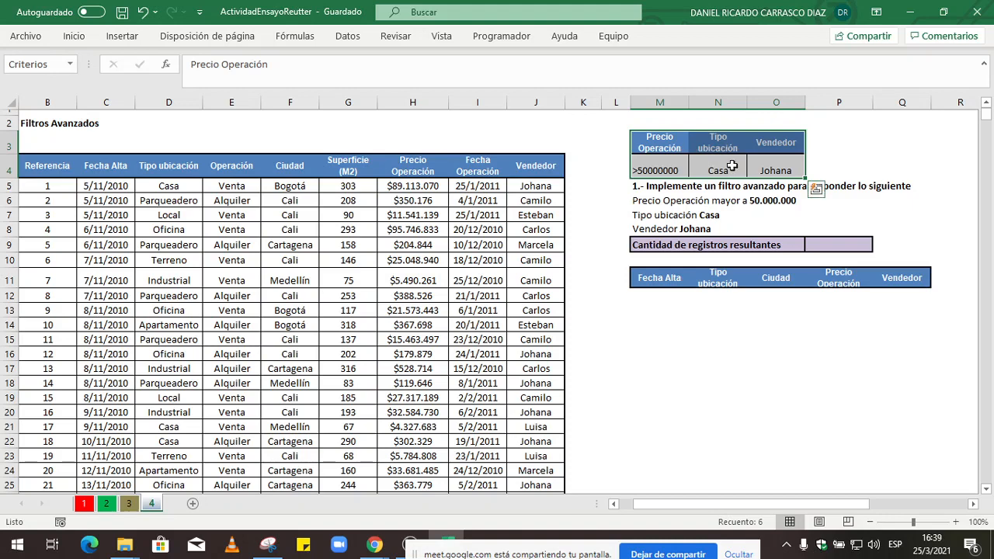
pyautogui.moveTo(657, 142); pyautogui.dragTo(749, 199)
pyautogui.moveTo(713, 150); pyautogui.dragTo(713, 173)
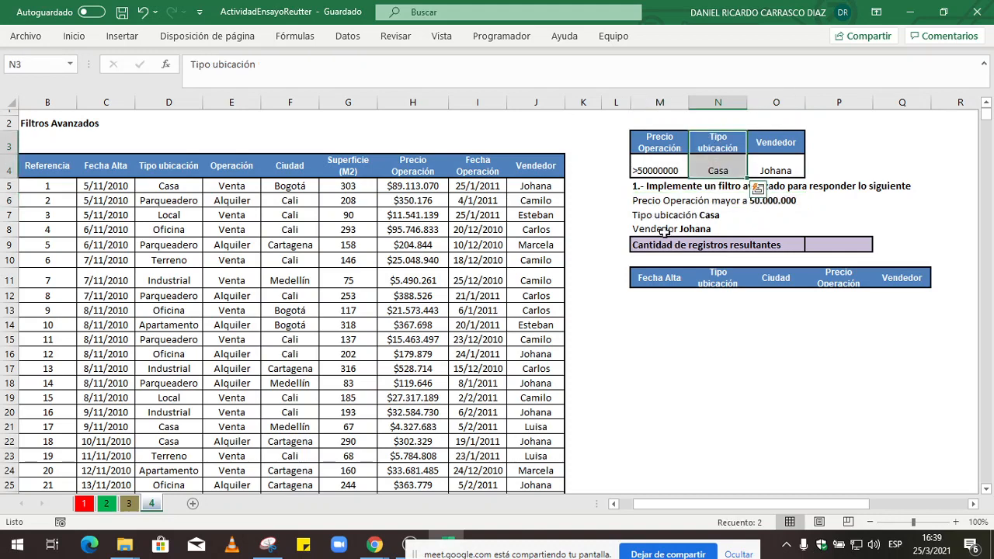
pyautogui.moveTo(772, 148); pyautogui.dragTo(775, 166)
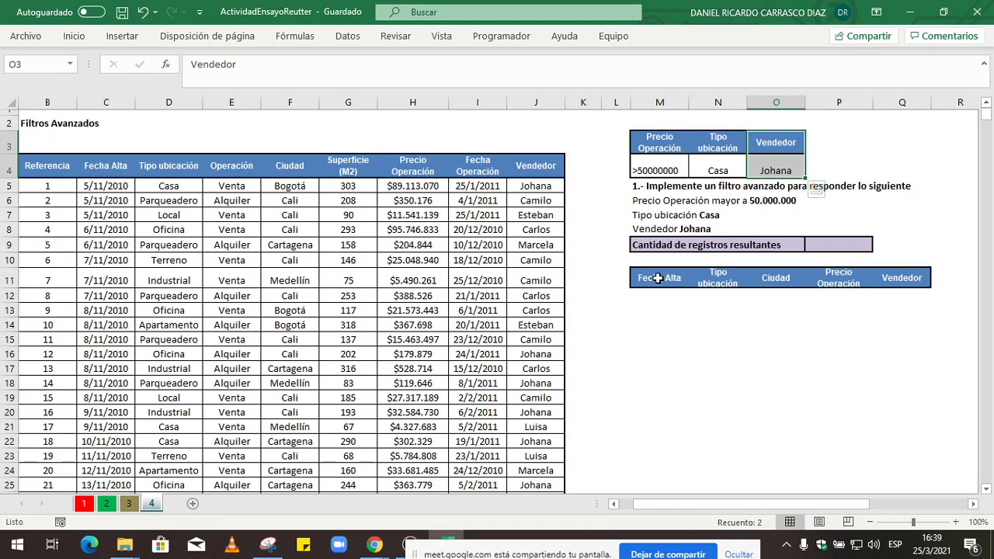
# Examine the extraction headers in M11:Q11 against the source list's records and the criteria block
pyautogui.click(658, 278)
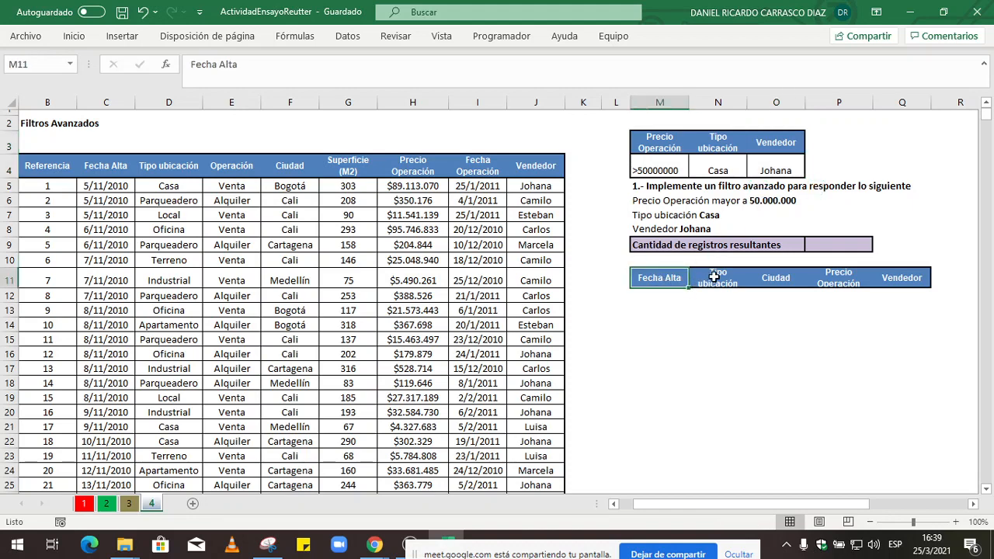
pyautogui.click(715, 277)
pyautogui.click(777, 287)
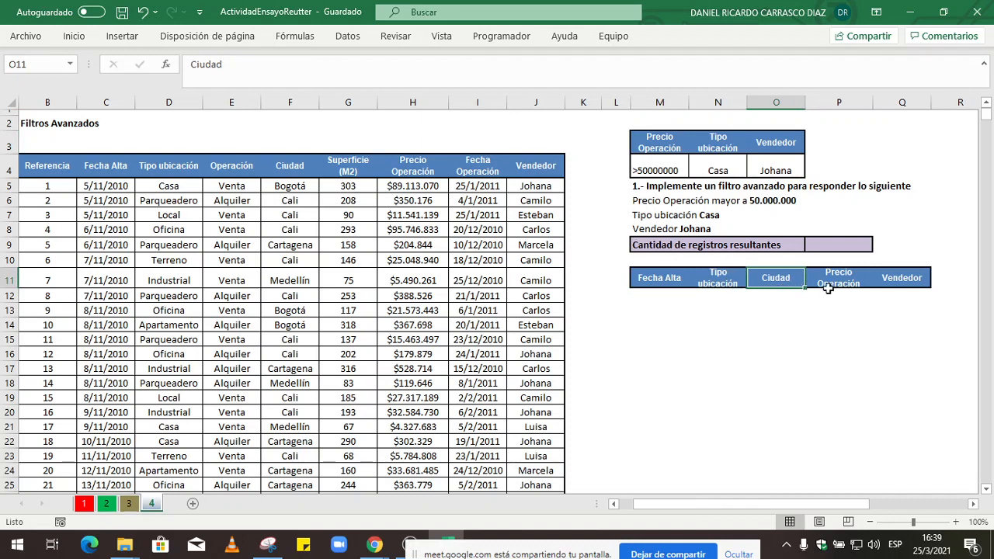
pyautogui.click(833, 286)
pyautogui.click(905, 277)
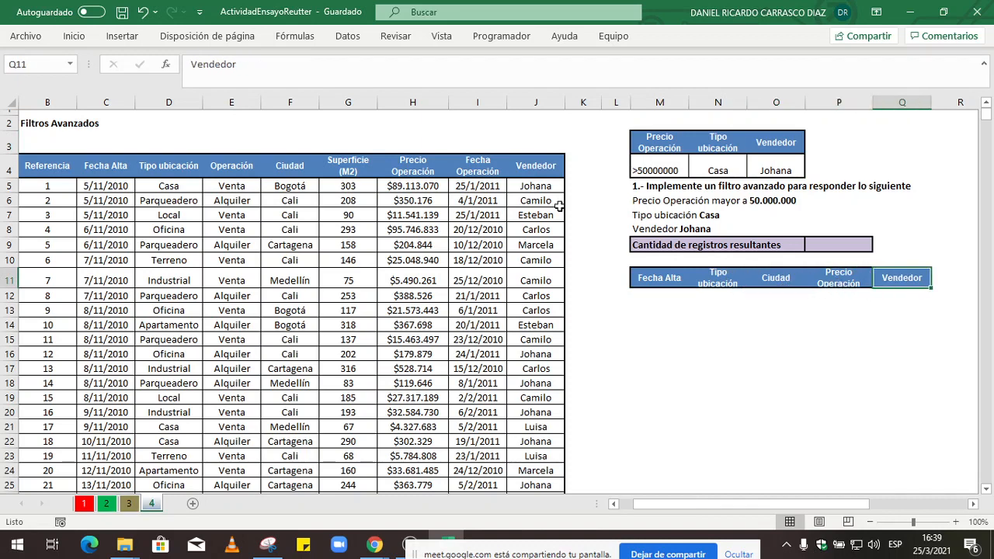
pyautogui.click(288, 231)
pyautogui.click(182, 227)
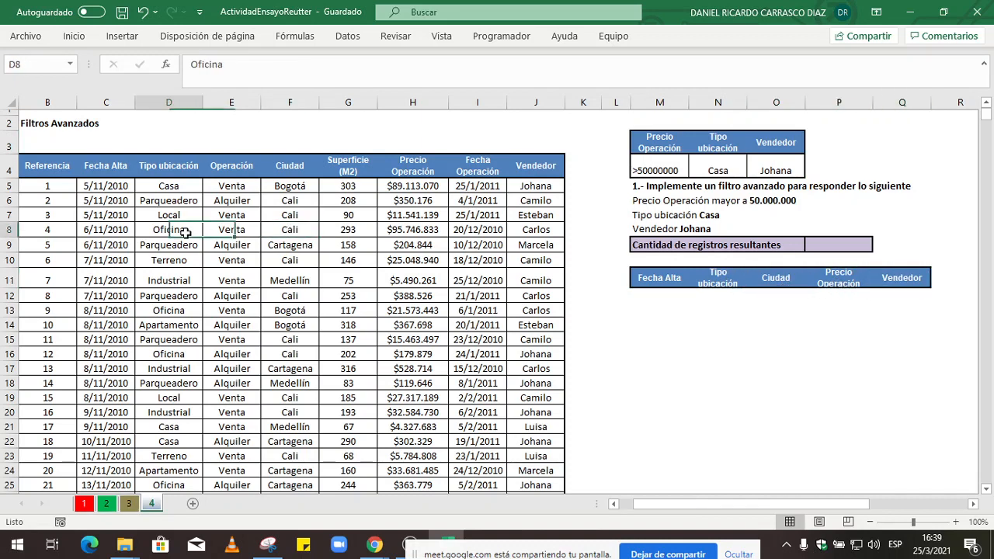
pyautogui.click(221, 333)
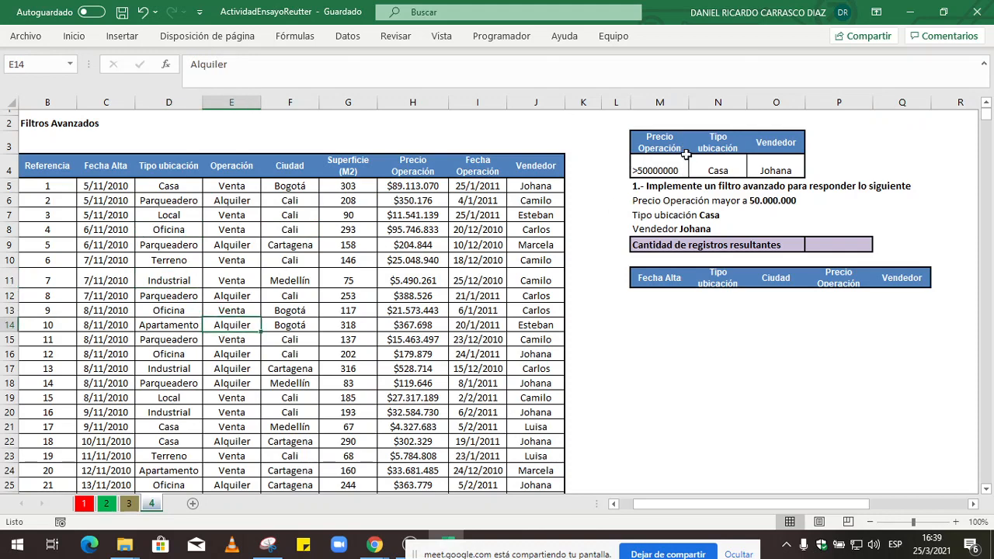
pyautogui.moveTo(657, 148); pyautogui.dragTo(775, 168)
pyautogui.moveTo(664, 270); pyautogui.dragTo(929, 281)
pyautogui.click(311, 232)
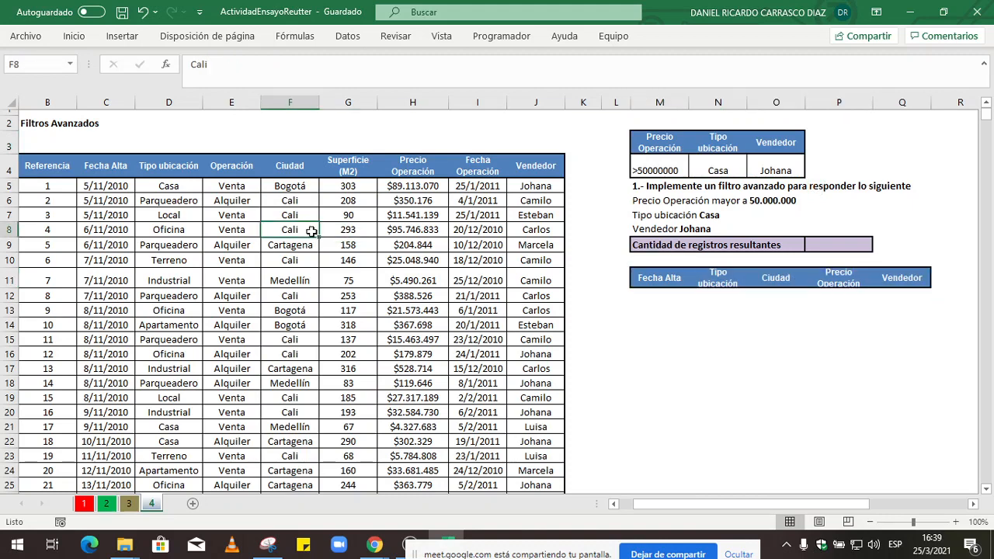
pyautogui.click(359, 36)
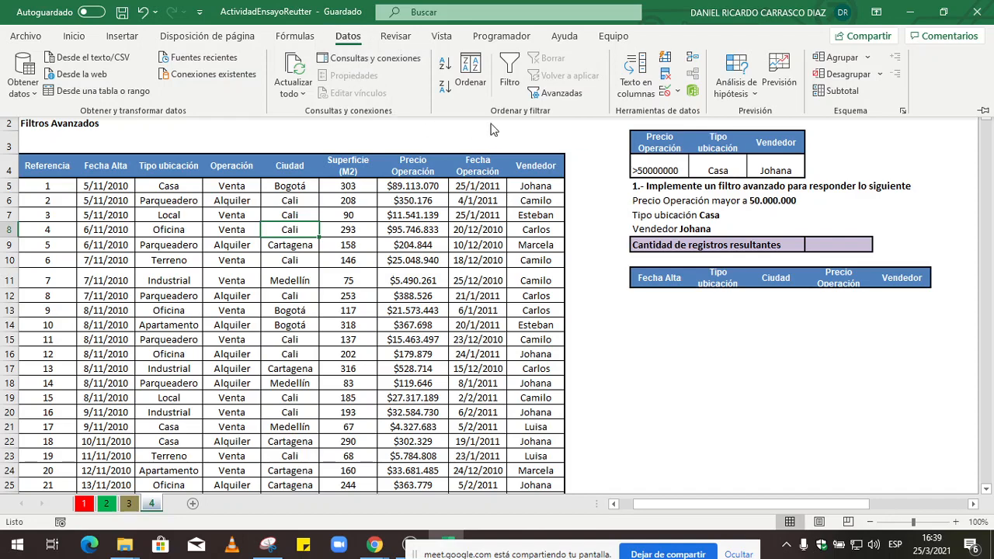
pyautogui.click(573, 94)
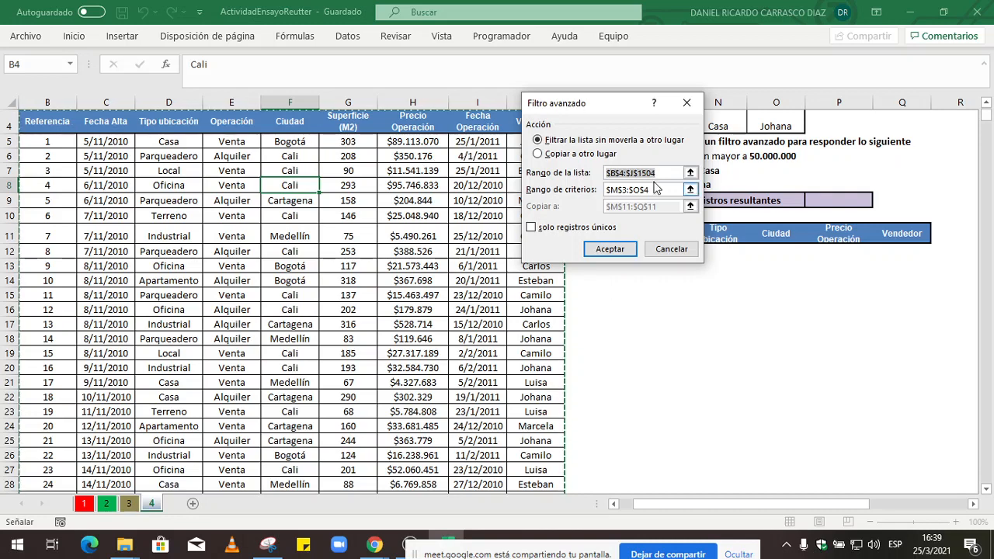
pyautogui.click(689, 191)
pyautogui.press('Return')
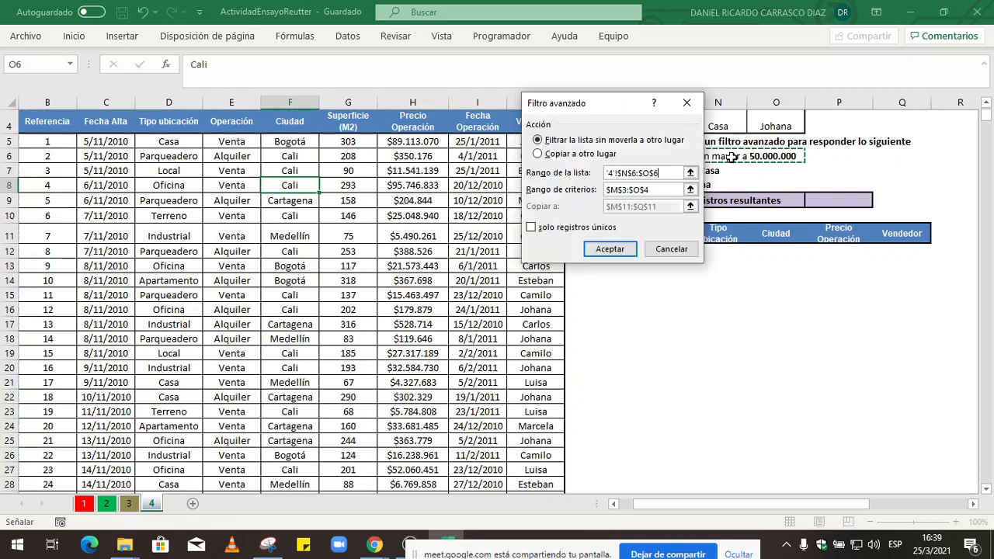
pyautogui.press('Escape')
# Start an advanced filter on the list B4:J1504 and set its criteria range to the block M3:O4
pyautogui.click(446, 200)
pyautogui.click(294, 232)
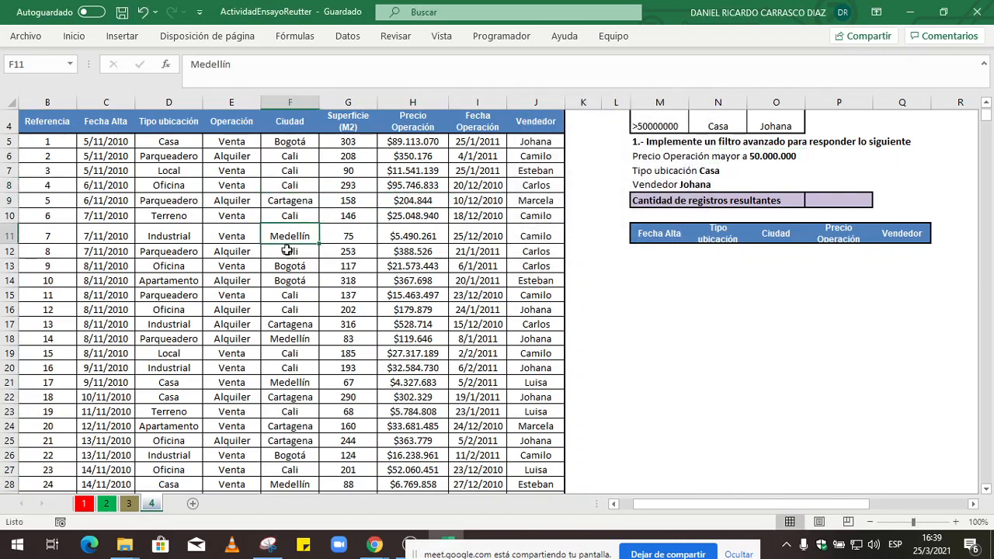
pyautogui.click(233, 280)
pyautogui.click(347, 35)
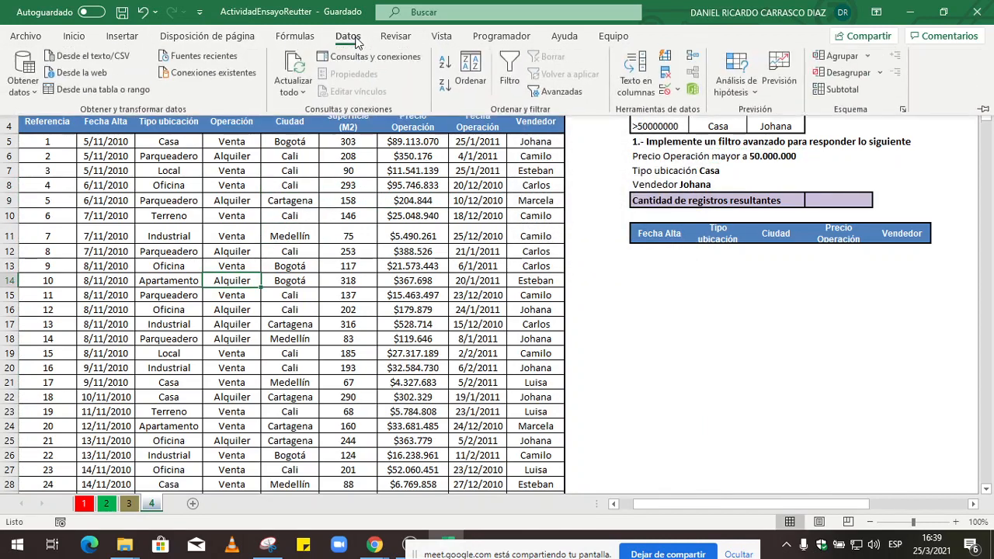
pyautogui.click(564, 94)
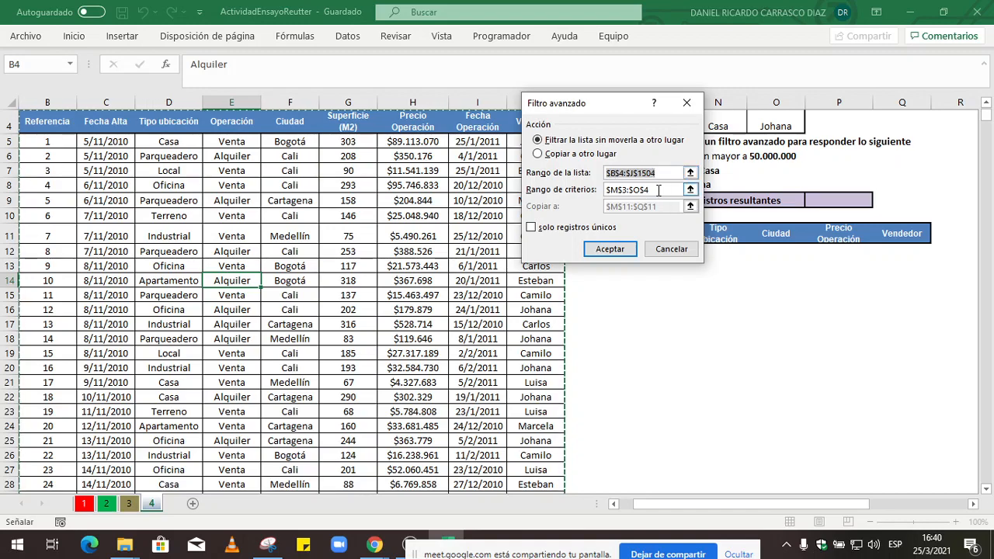
pyautogui.moveTo(661, 190); pyautogui.dragTo(598, 194)
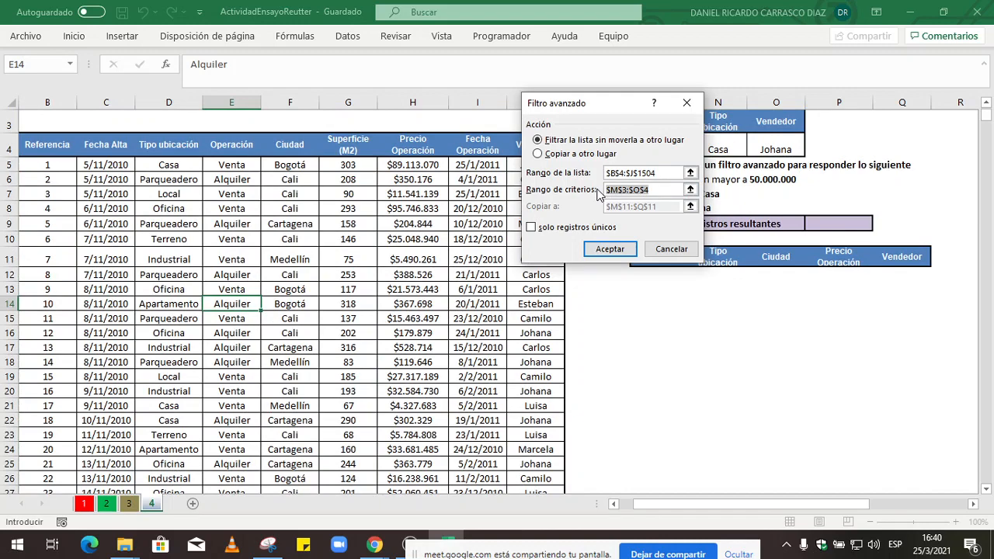
pyautogui.press('BackSpace')
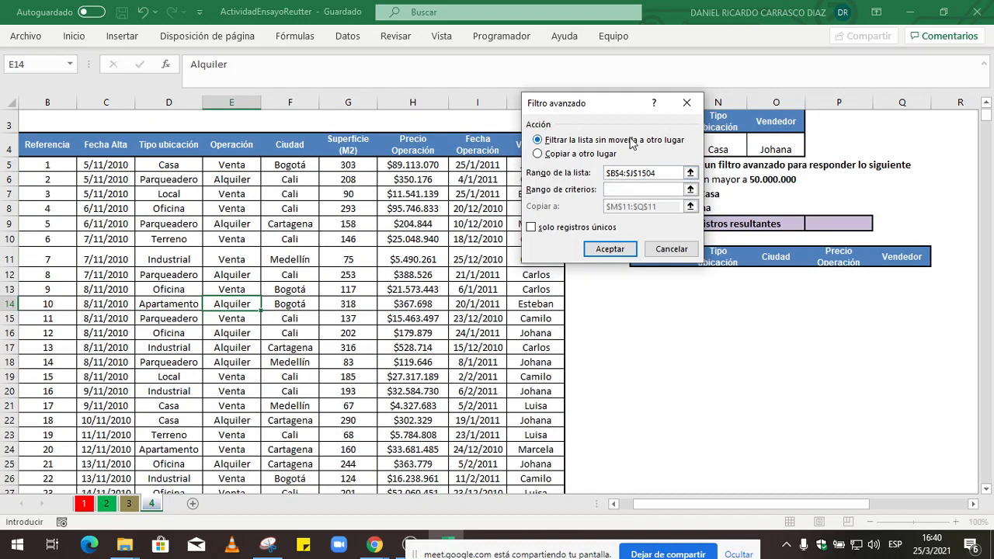
pyautogui.moveTo(612, 106); pyautogui.dragTo(542, 242)
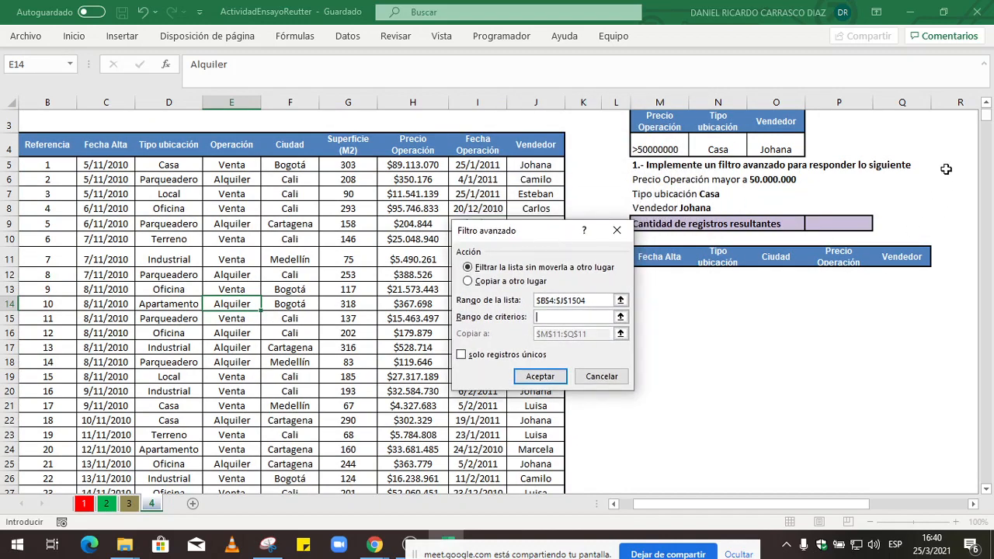
pyautogui.click(986, 102)
pyautogui.moveTo(525, 238); pyautogui.dragTo(457, 181)
pyautogui.moveTo(669, 141); pyautogui.dragTo(765, 168)
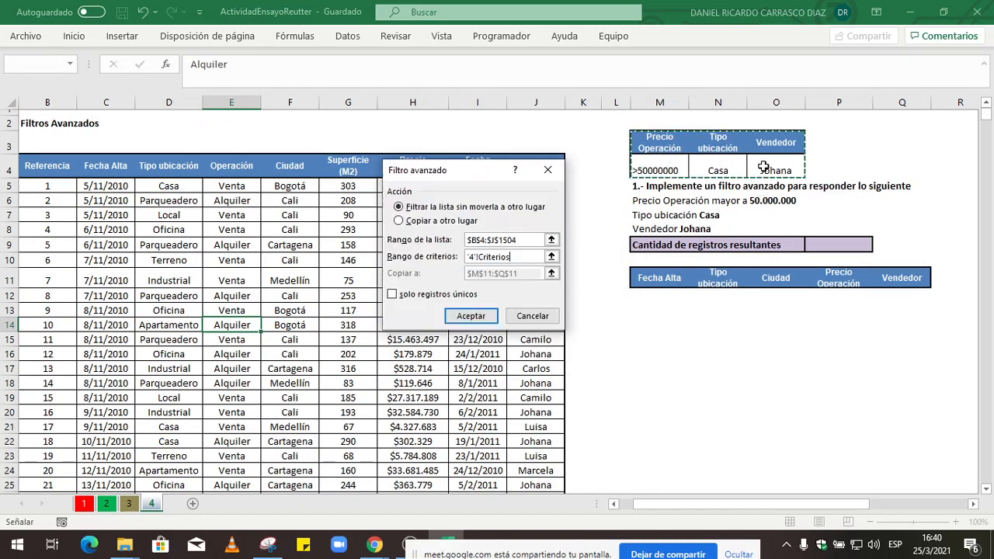
# Have the filter copy its results to another location, using the headers M11:Q11 as the destination, and run it
pyautogui.click(399, 221)
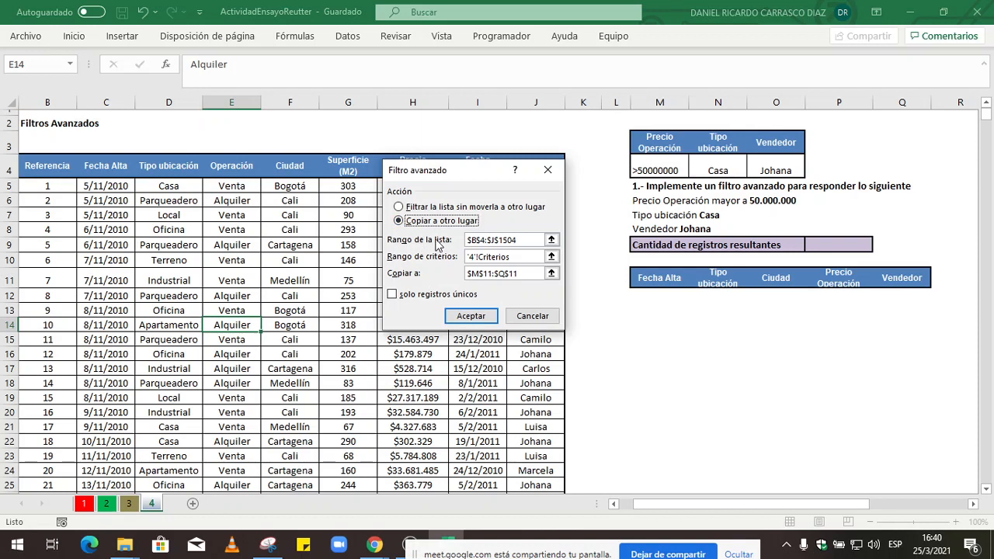
pyautogui.click(552, 273)
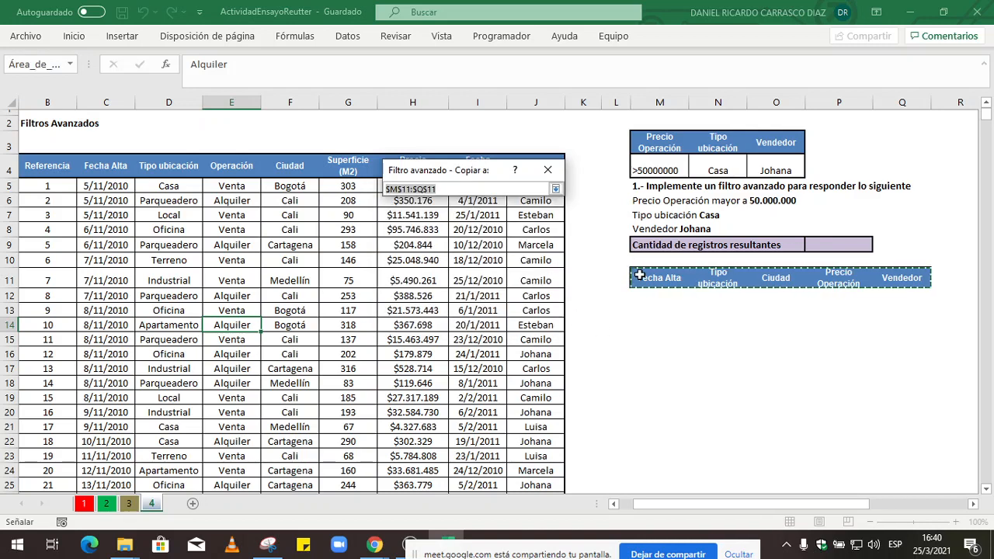
pyautogui.moveTo(635, 278); pyautogui.dragTo(892, 277)
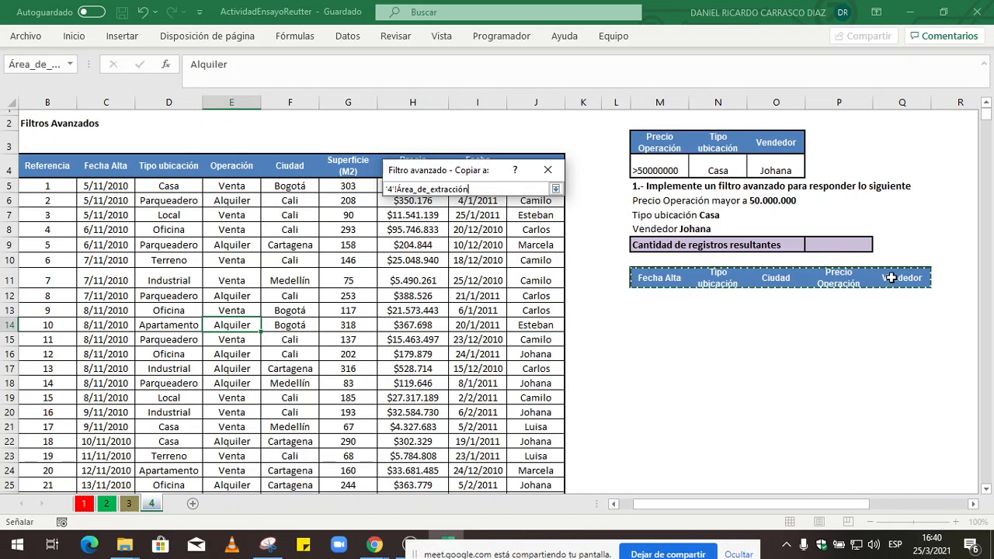
pyautogui.press('Return')
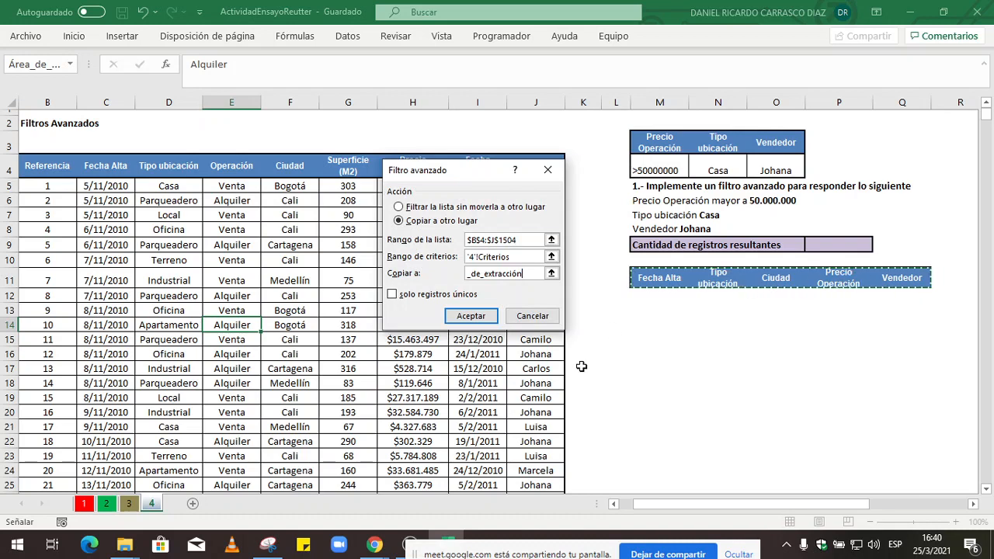
pyautogui.click(489, 323)
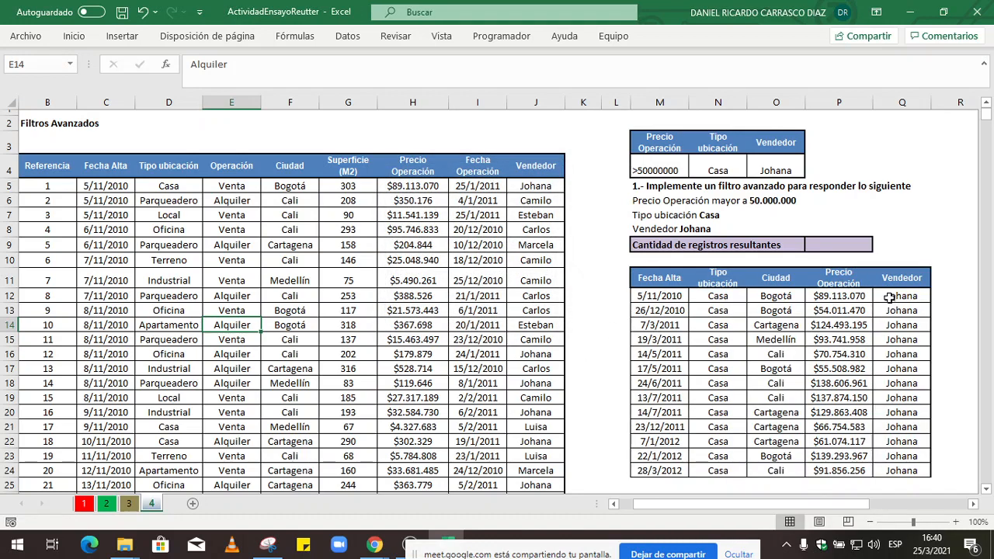
# Count the extracted records in Q12:Q24 and enter 13, centred, as the first exercise's number of results in P9
pyautogui.moveTo(890, 297); pyautogui.dragTo(895, 467)
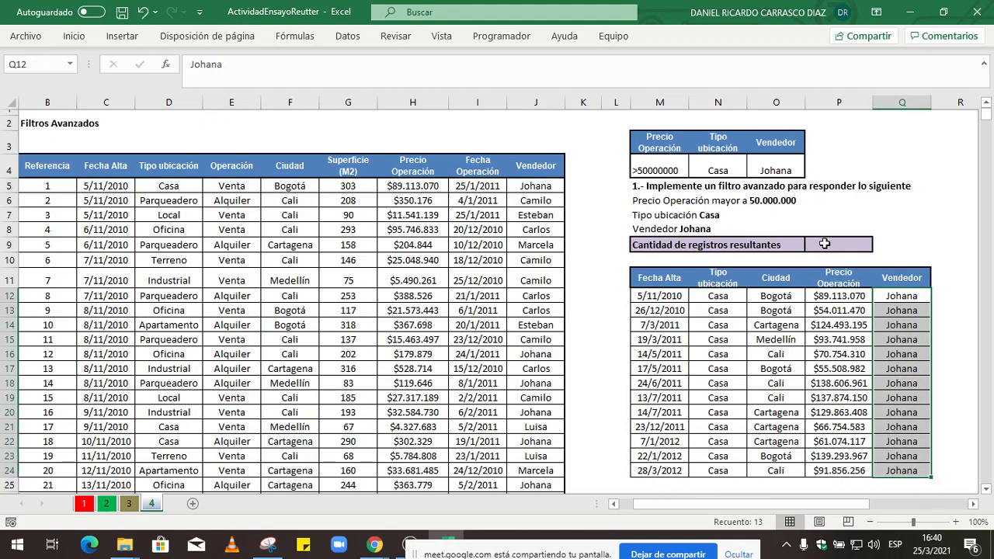
pyautogui.click(836, 245)
pyautogui.write('13')
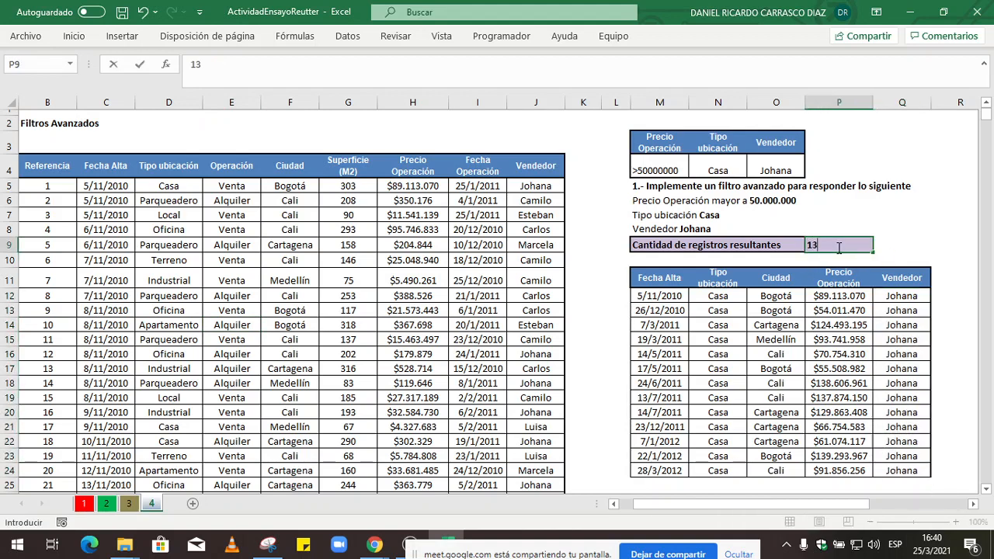
pyautogui.hotkey('ctrl', 'Return')
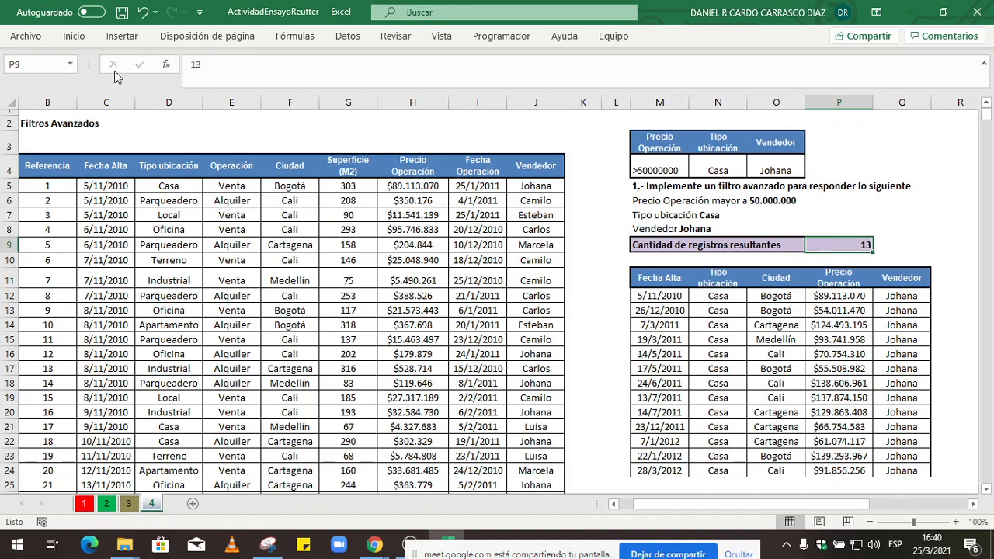
pyautogui.click(75, 37)
pyautogui.click(264, 86)
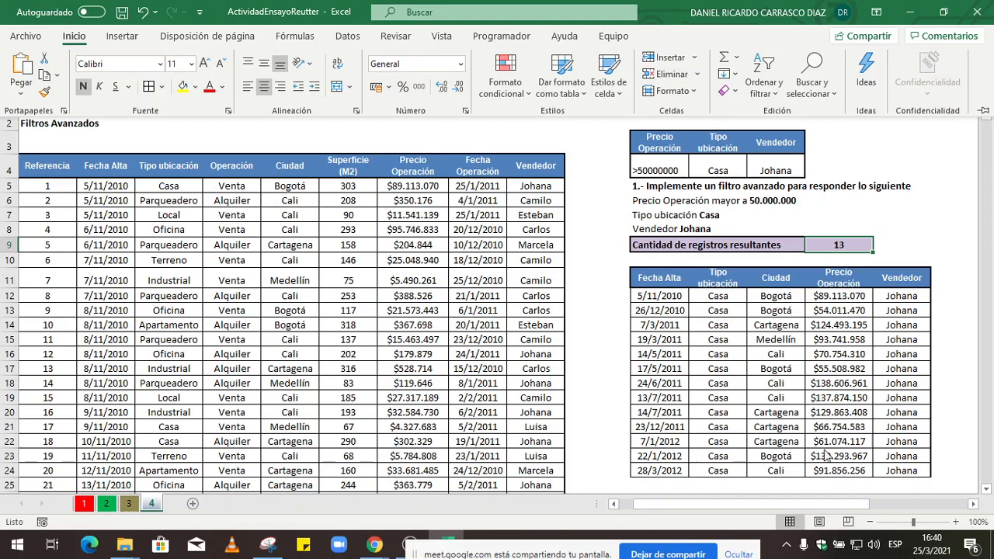
# Copy the list headers Superficie (M2) and Fecha Operación to T3:U3 as the second exercise's criteria headers
pyautogui.moveTo(832, 509); pyautogui.dragTo(938, 505)
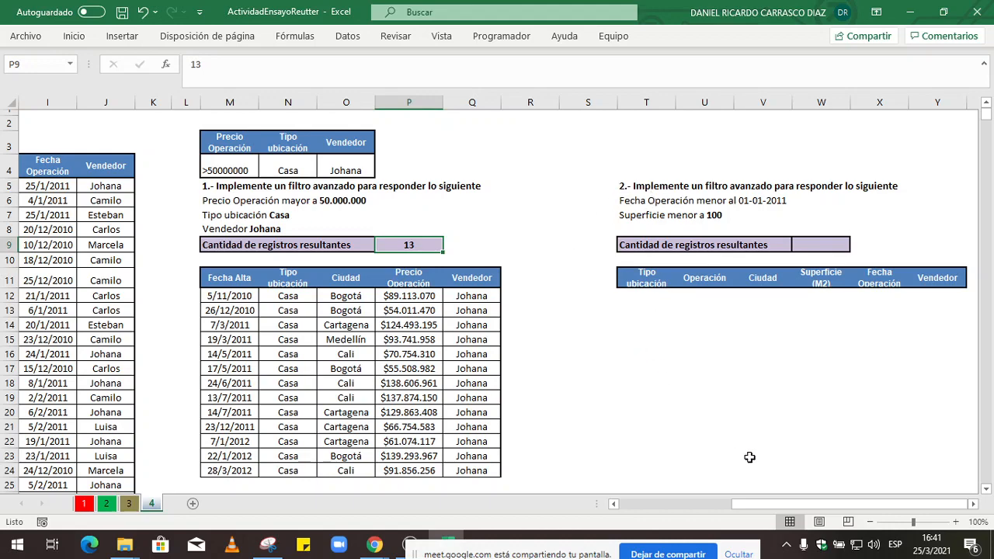
pyautogui.moveTo(711, 505); pyautogui.dragTo(657, 511)
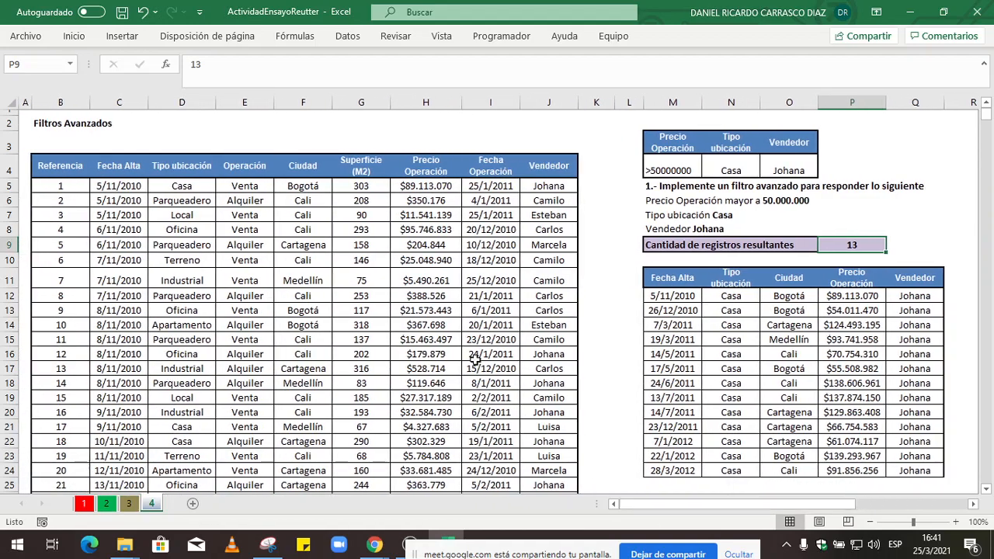
pyautogui.moveTo(777, 505)
pyautogui.mouseDown()
pyautogui.moveTo(873, 504)
pyautogui.moveTo(773, 505)
pyautogui.mouseUp()
pyautogui.click(496, 170)
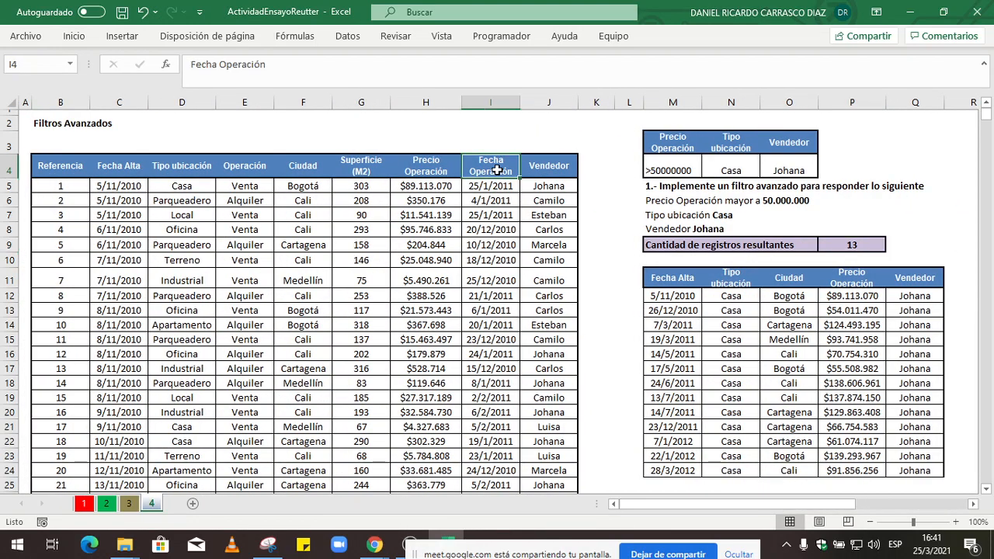
pyautogui.keyDown('ctrl'); pyautogui.click(369, 165); pyautogui.keyUp('ctrl')
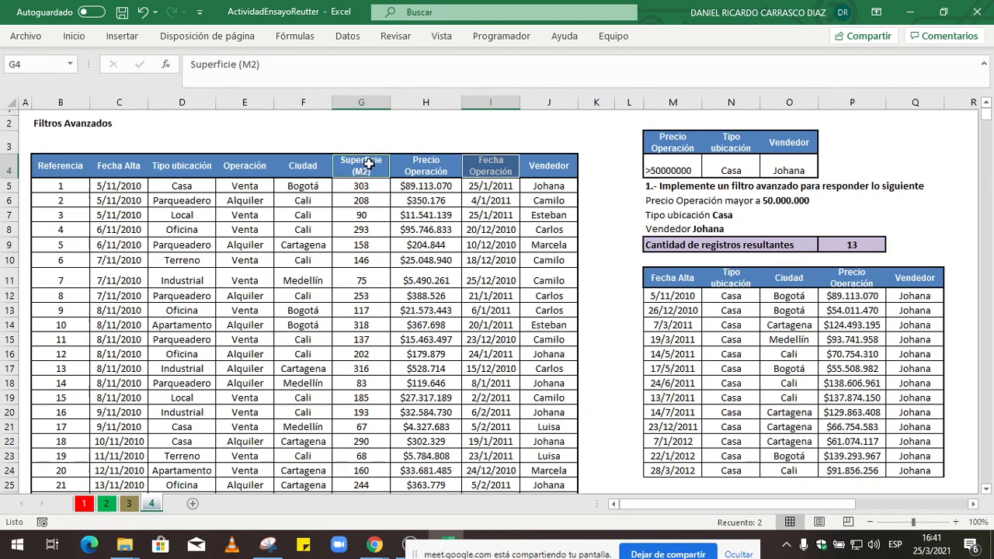
pyautogui.hotkey('ctrl', 'c')
pyautogui.moveTo(833, 503); pyautogui.dragTo(916, 499)
pyautogui.click(776, 137)
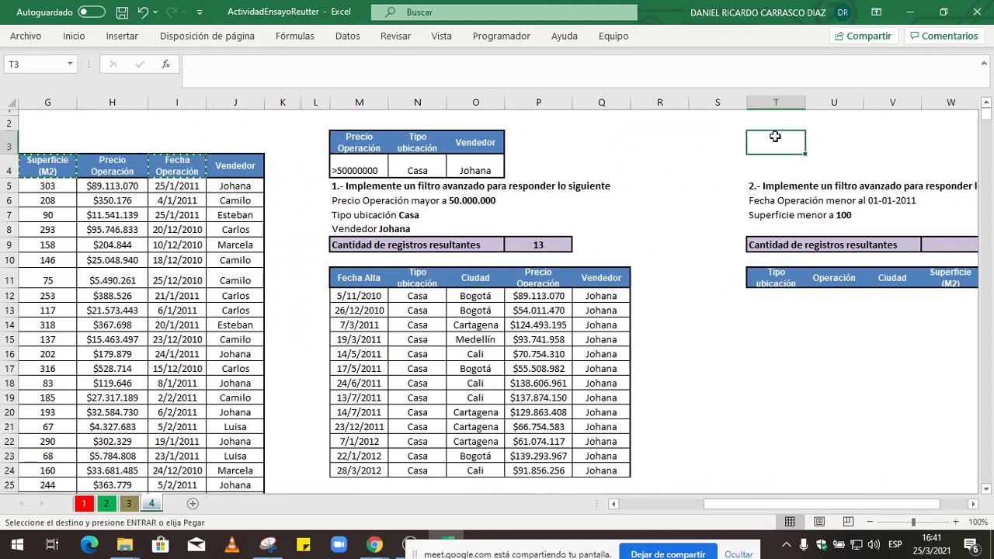
pyautogui.hotkey('ctrl', 'v')
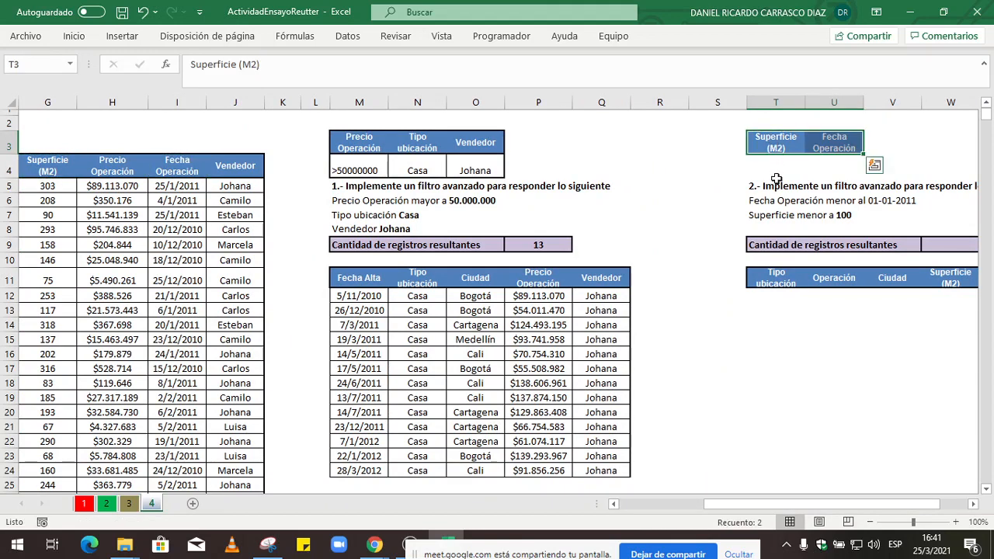
# Enter the criterion <100 under Superficie (M2) in T4
pyautogui.click(782, 164)
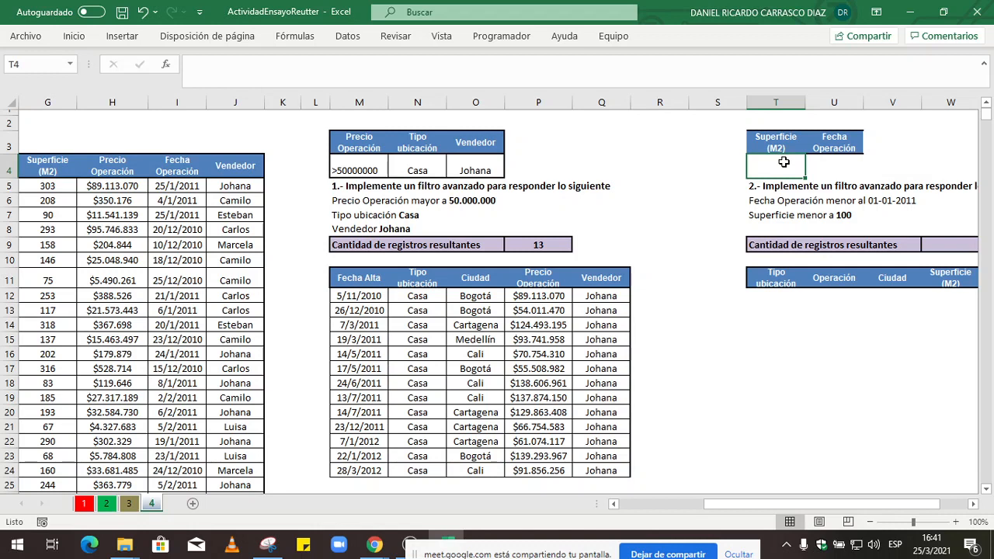
pyautogui.write('<')
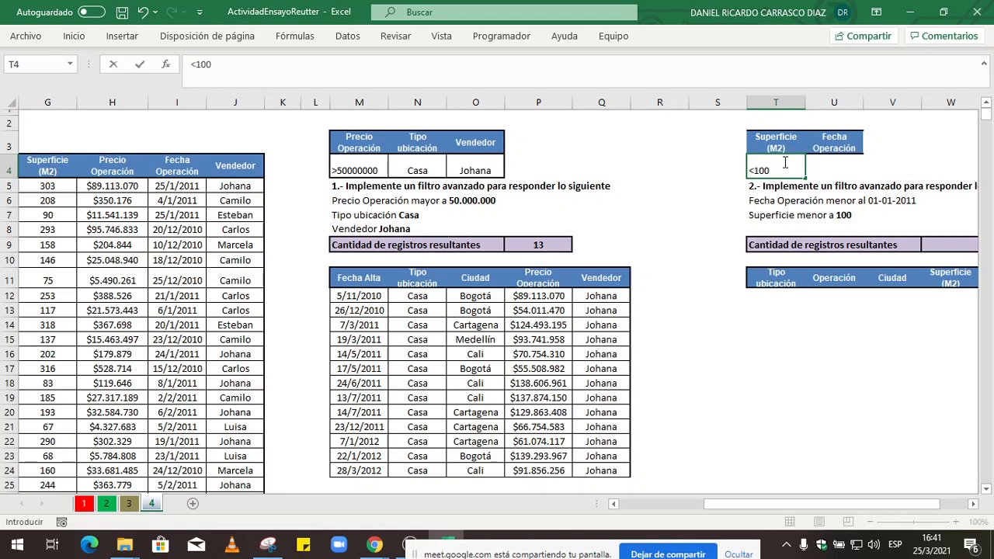
pyautogui.write('100')
pyautogui.press('Return')
# Copy the surface criterion to U4 and change it to <01-01-2011 for Fecha Operación
pyautogui.click(784, 161)
pyautogui.hotkey('ctrl', 'c')
pyautogui.press('Right')
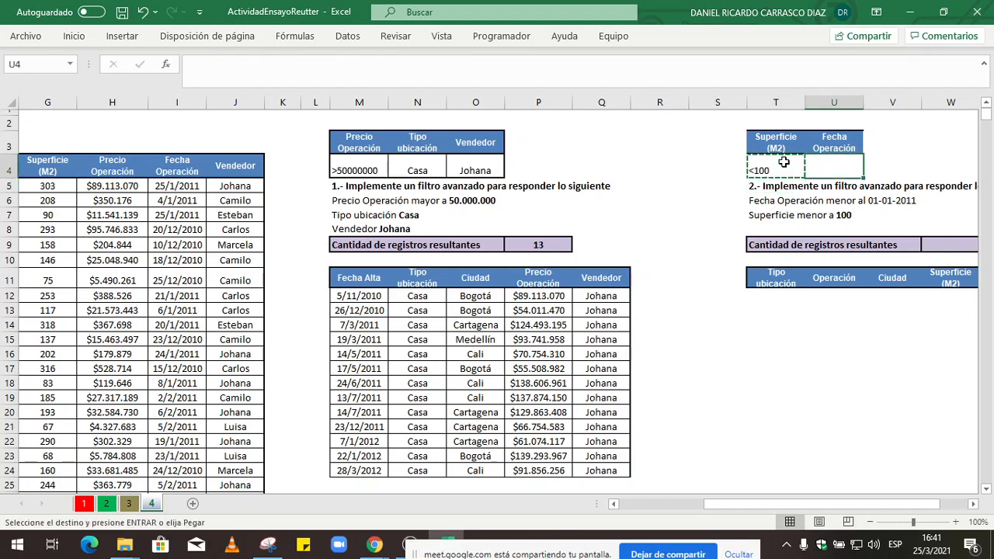
pyautogui.press('Return')
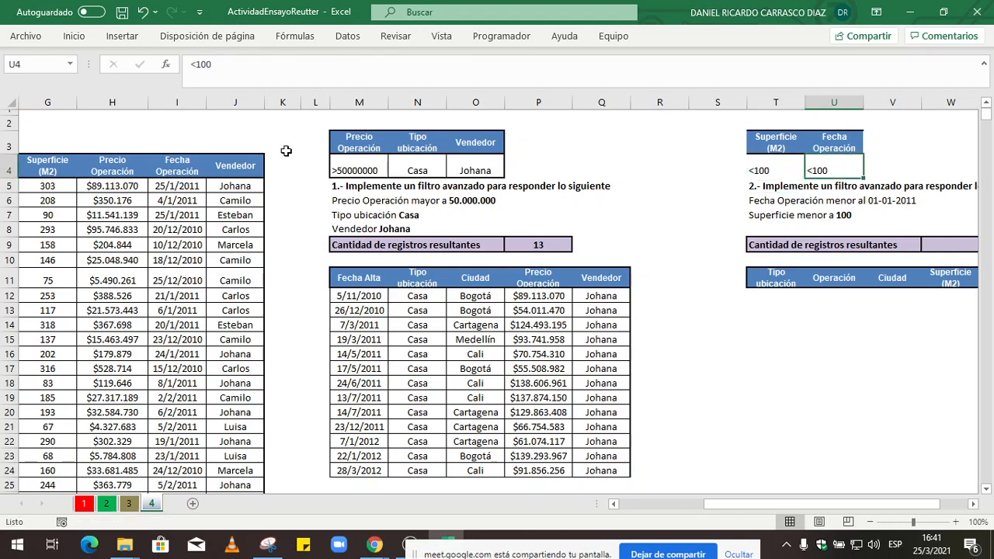
pyautogui.click(226, 68)
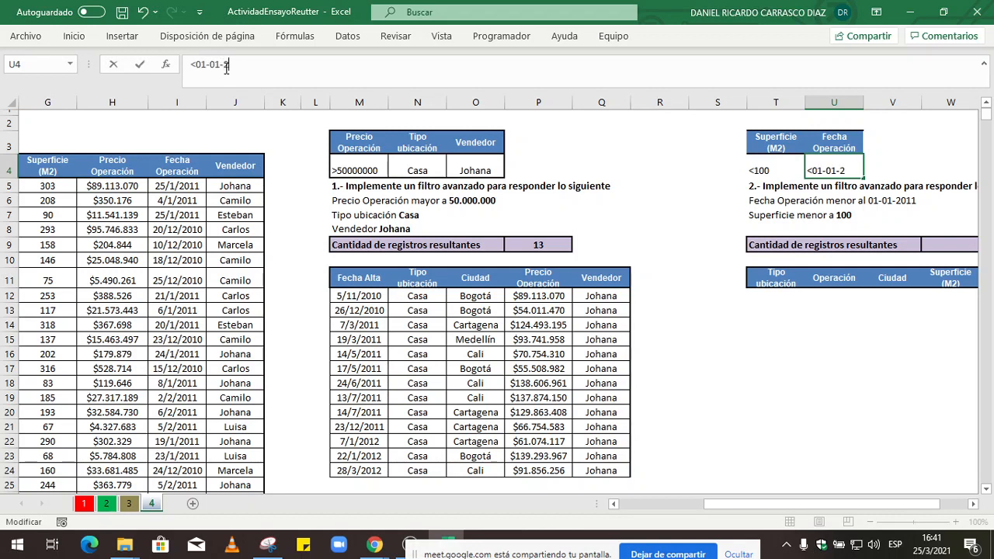
pyautogui.press('Return')
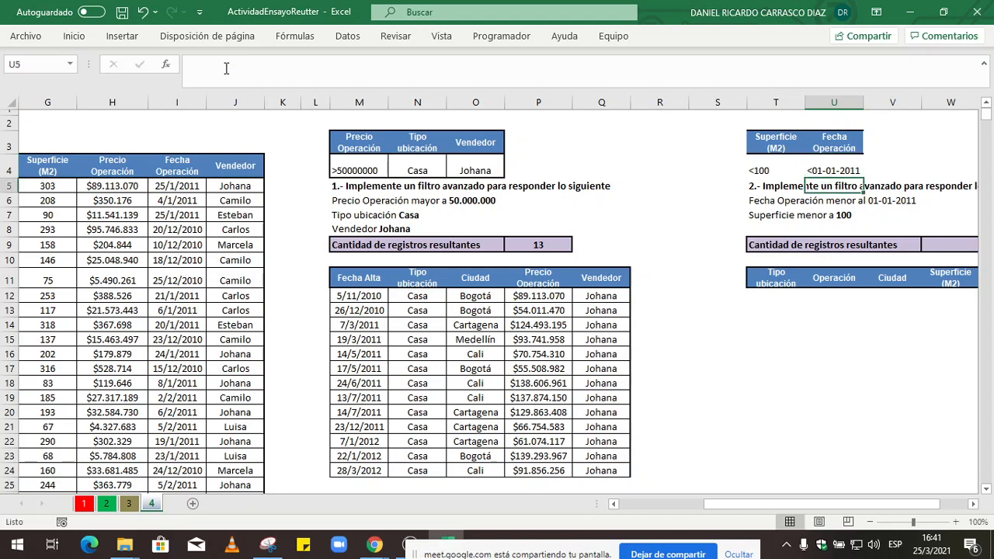
# Apply all borders and a thick outside border to the criteria block T3:U4
pyautogui.moveTo(765, 143); pyautogui.dragTo(830, 164)
pyautogui.click(84, 37)
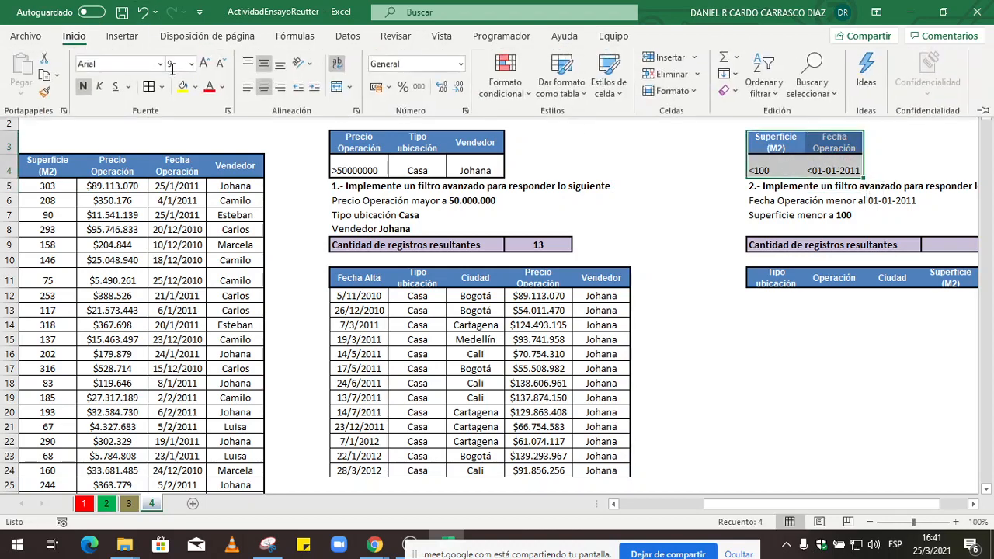
pyautogui.click(161, 87)
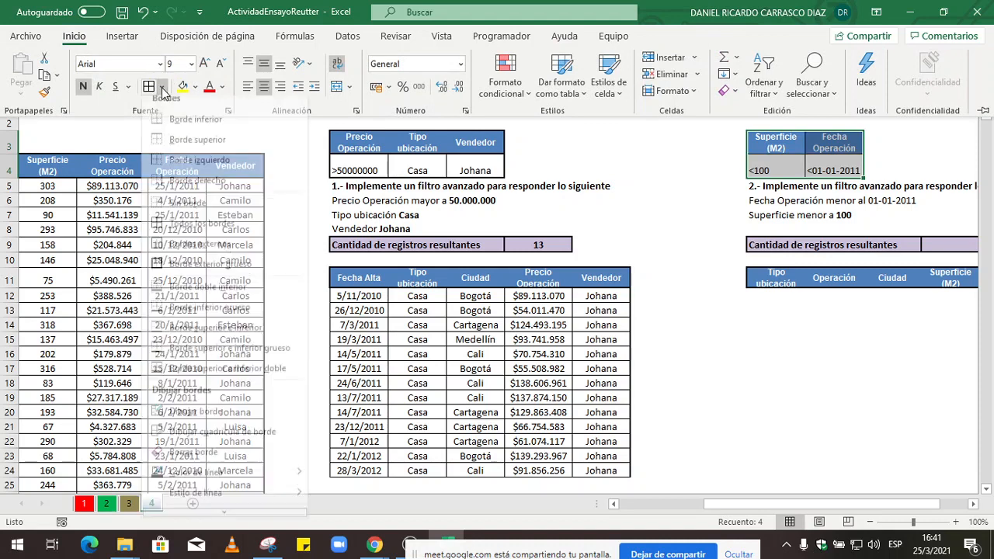
pyautogui.click(307, 277)
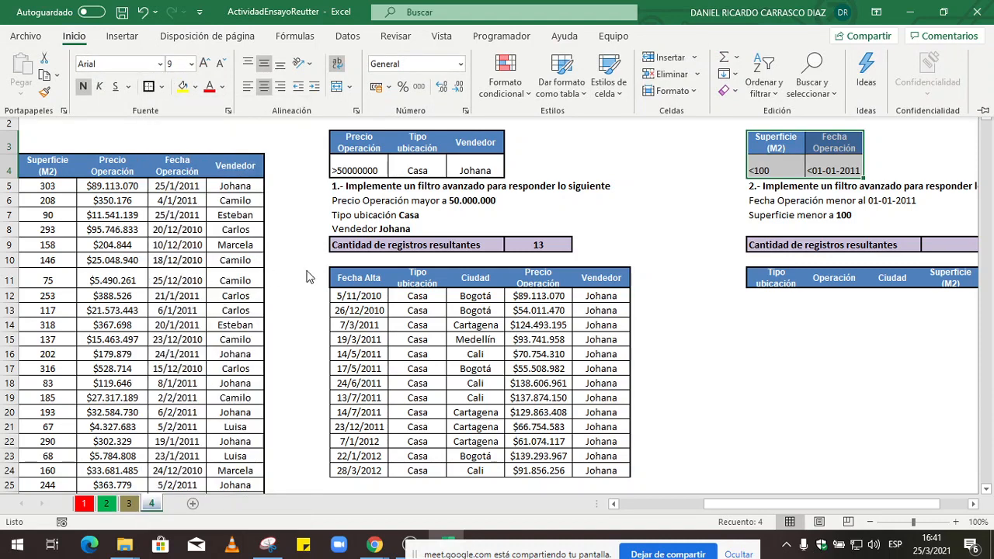
pyautogui.click(762, 367)
pyautogui.click(761, 367)
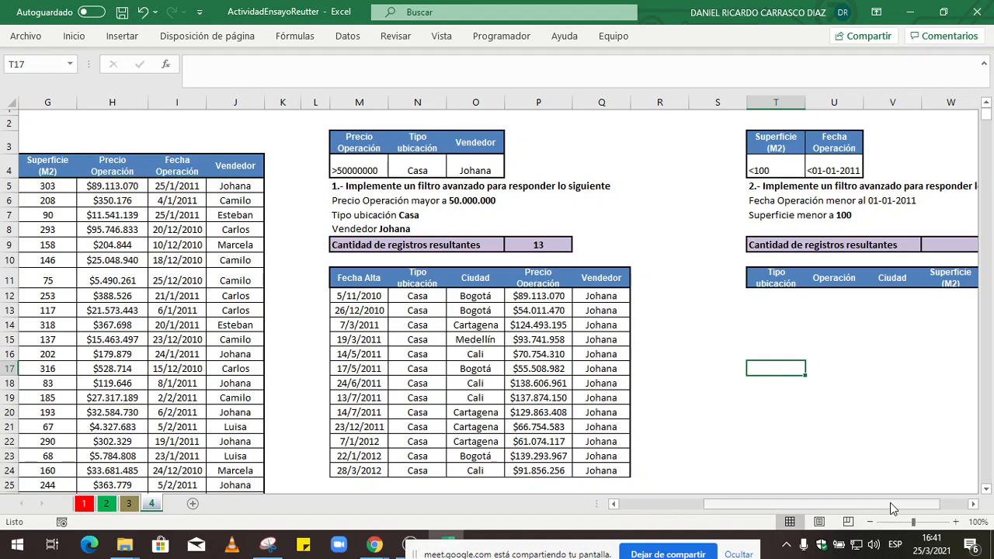
# Check the second exercise's extraction headers T11:Y11 and start an advanced filter on the list B4:J1504
pyautogui.moveTo(891, 503); pyautogui.dragTo(918, 501)
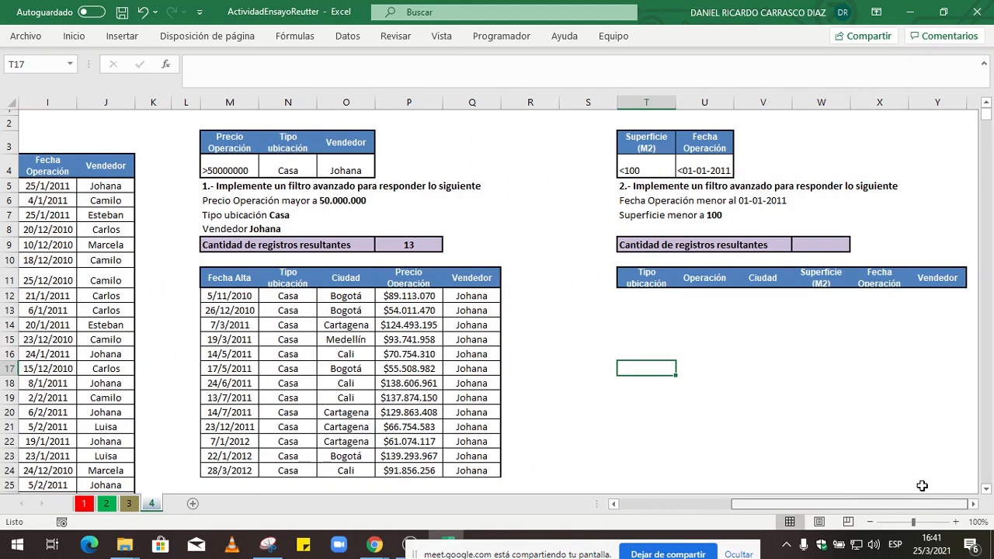
pyautogui.moveTo(645, 278); pyautogui.dragTo(929, 277)
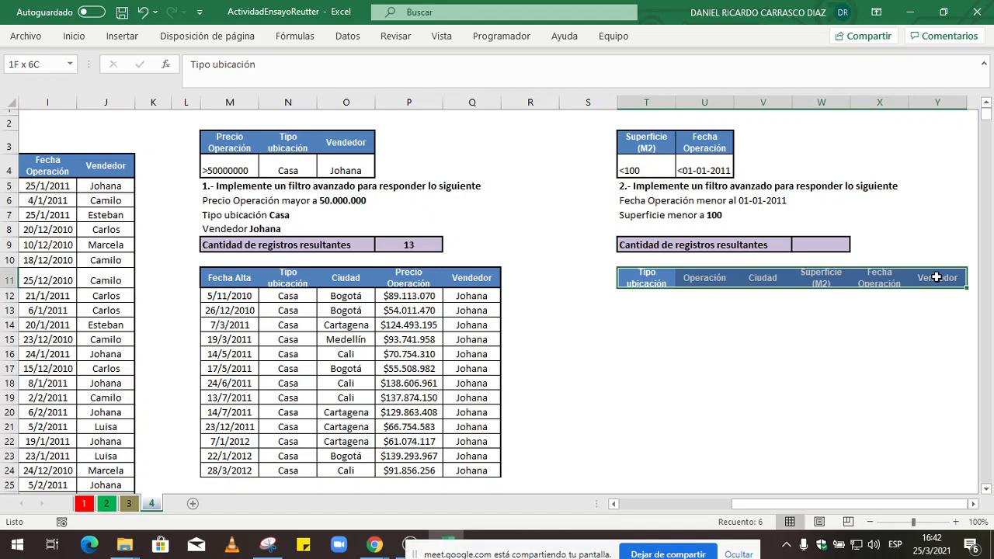
pyautogui.moveTo(882, 503); pyautogui.dragTo(801, 501)
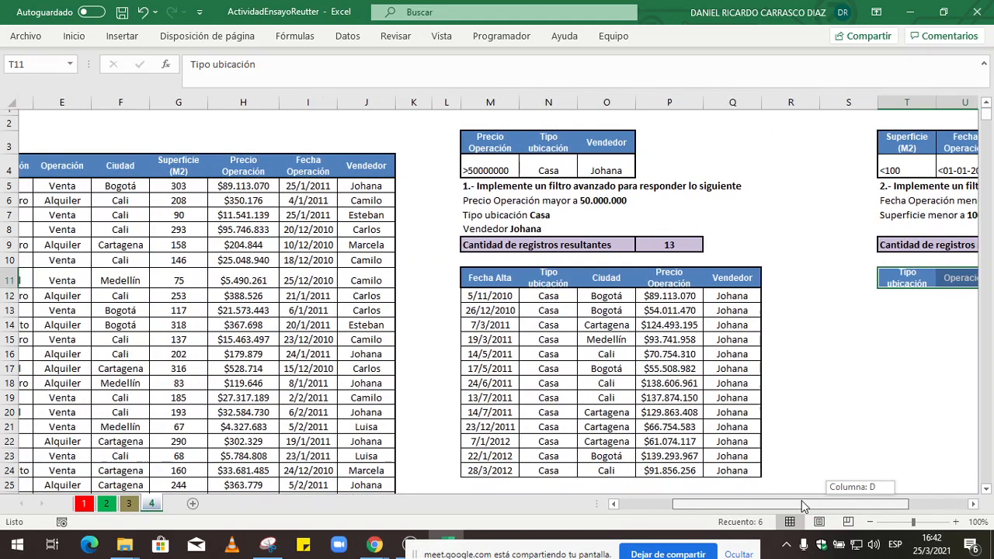
pyautogui.click(180, 269)
pyautogui.click(185, 242)
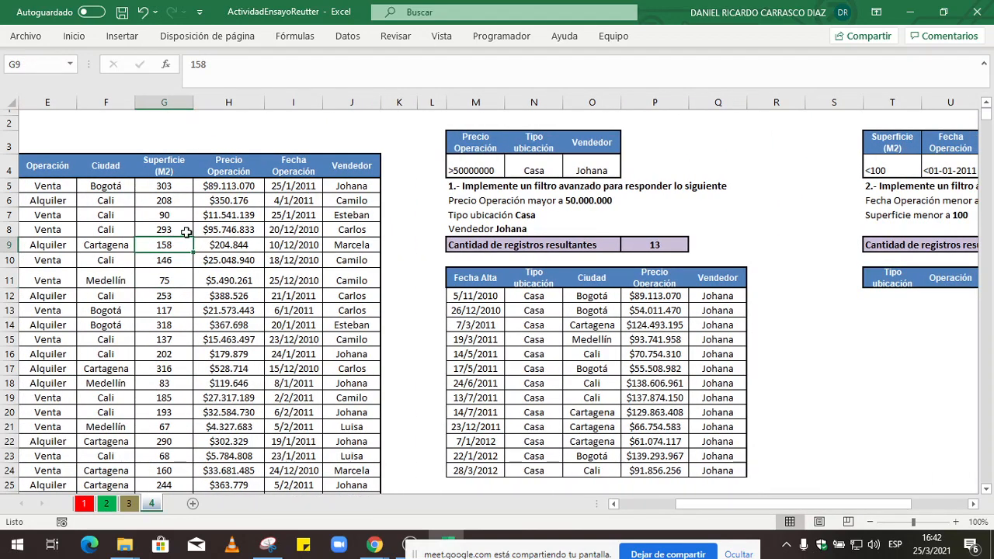
pyautogui.click(183, 230)
pyautogui.click(188, 210)
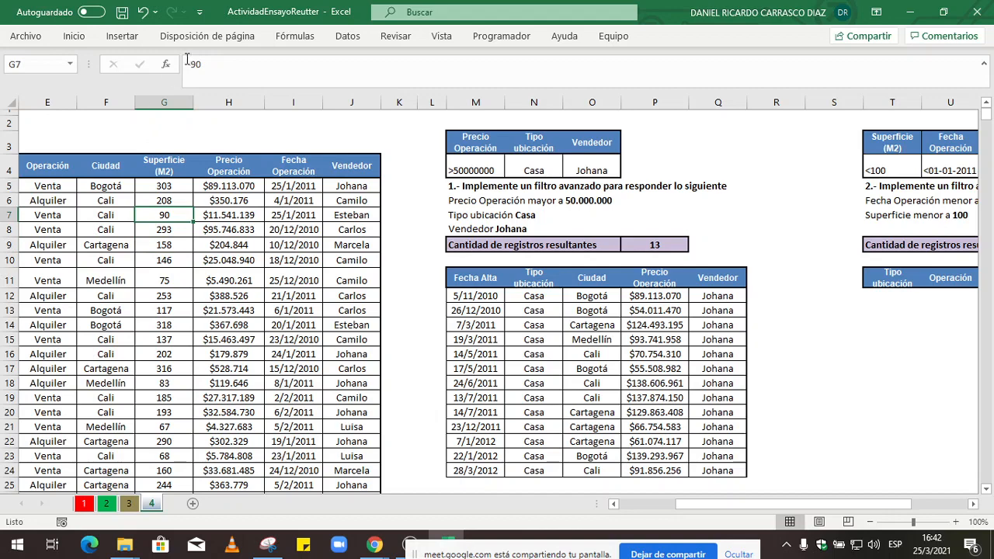
pyautogui.click(342, 37)
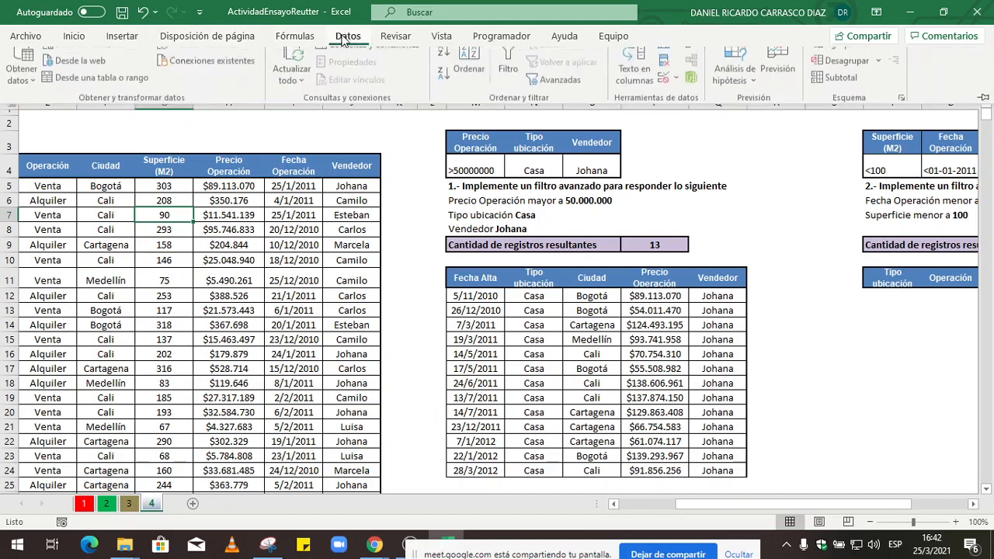
pyautogui.click(561, 100)
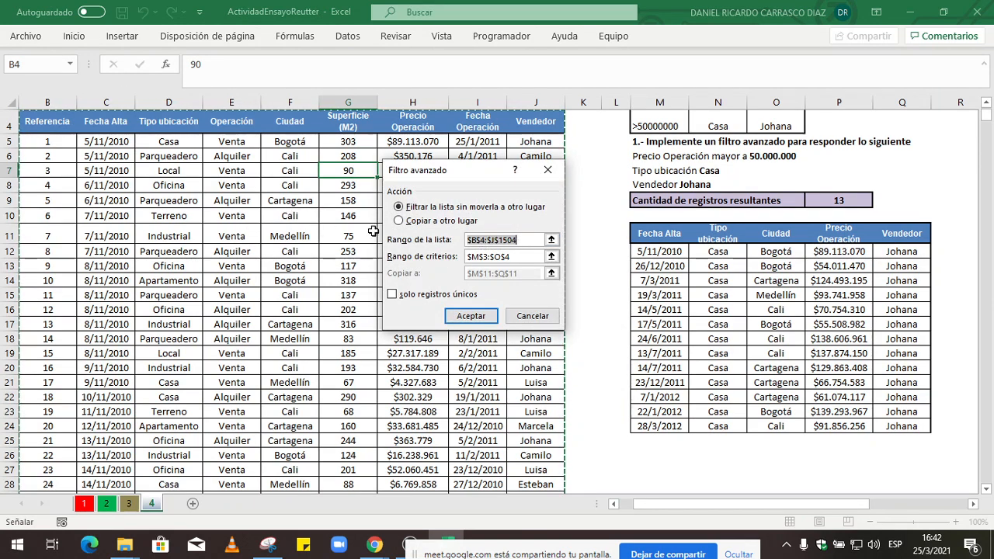
# Set the advanced filter's criteria range to the second exercise's block T3:U4
pyautogui.click(550, 259)
pyautogui.click(551, 259)
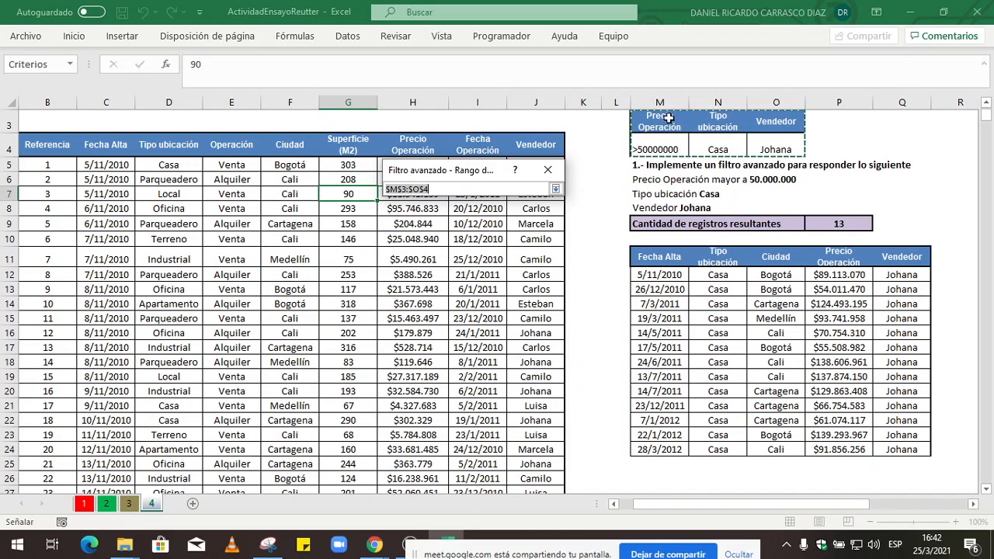
pyautogui.moveTo(813, 503); pyautogui.dragTo(903, 504)
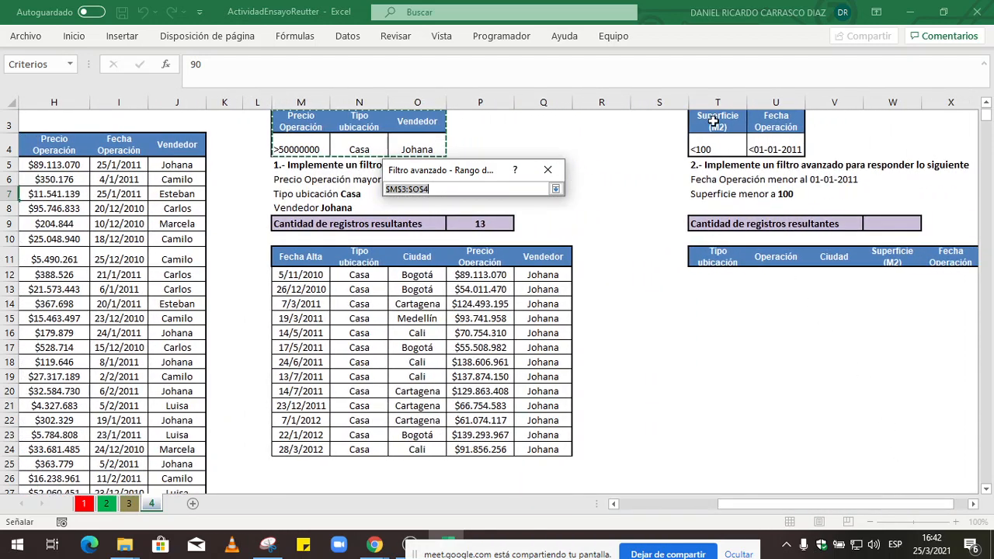
pyautogui.moveTo(718, 126); pyautogui.dragTo(752, 139)
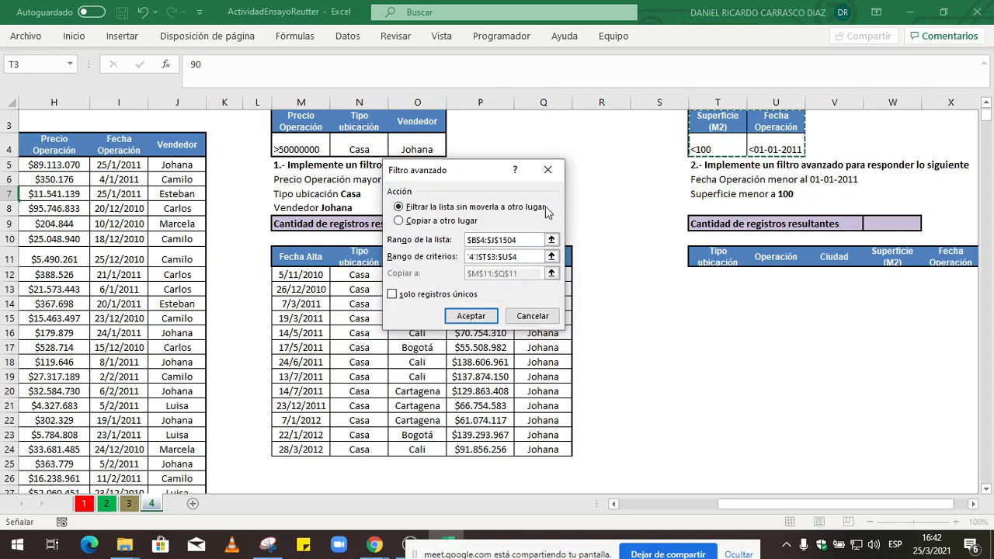
# Set the advanced filter to copy its results to another location at headers T11:Y11 and run it
pyautogui.click(419, 221)
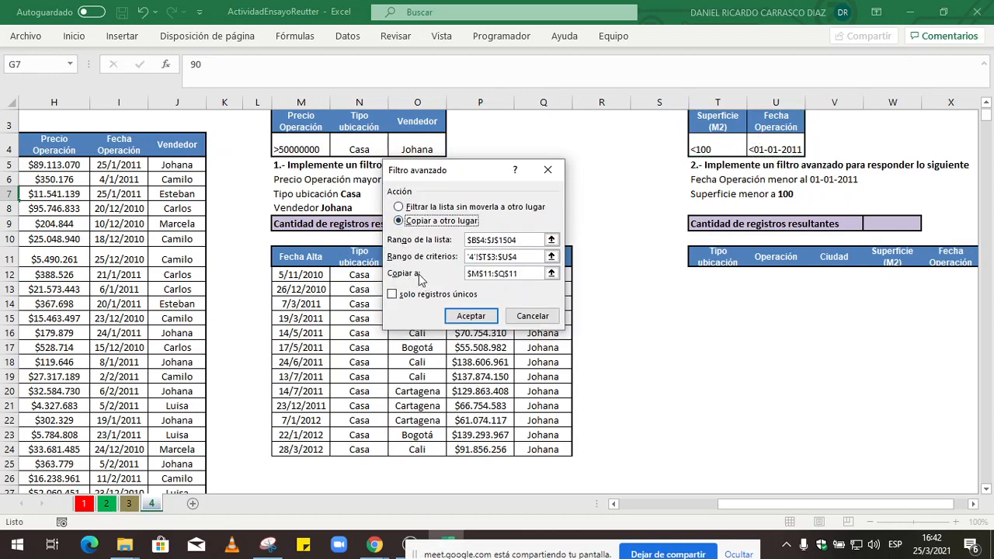
pyautogui.click(551, 274)
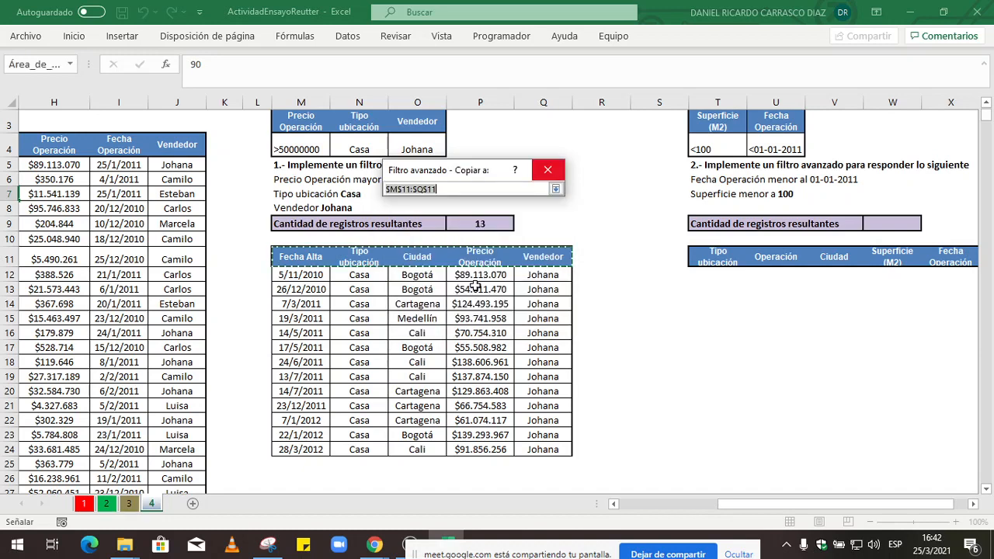
pyautogui.moveTo(299, 264); pyautogui.dragTo(539, 262)
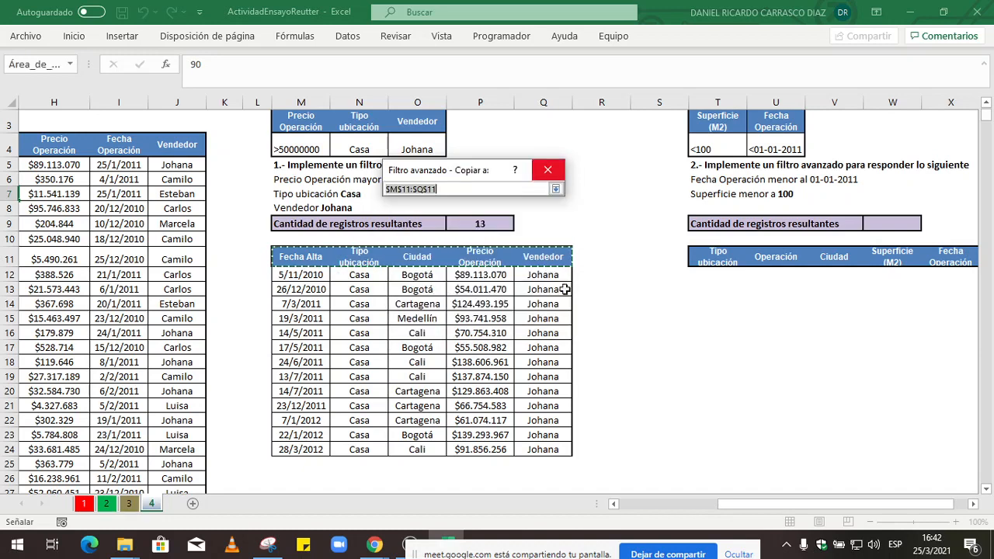
pyautogui.moveTo(858, 504); pyautogui.dragTo(893, 505)
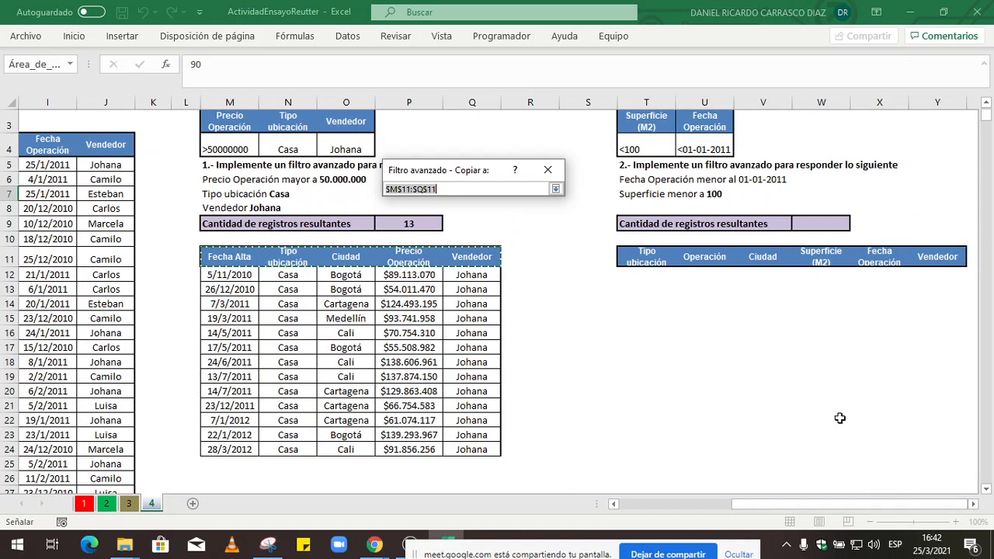
pyautogui.moveTo(642, 259); pyautogui.dragTo(917, 256)
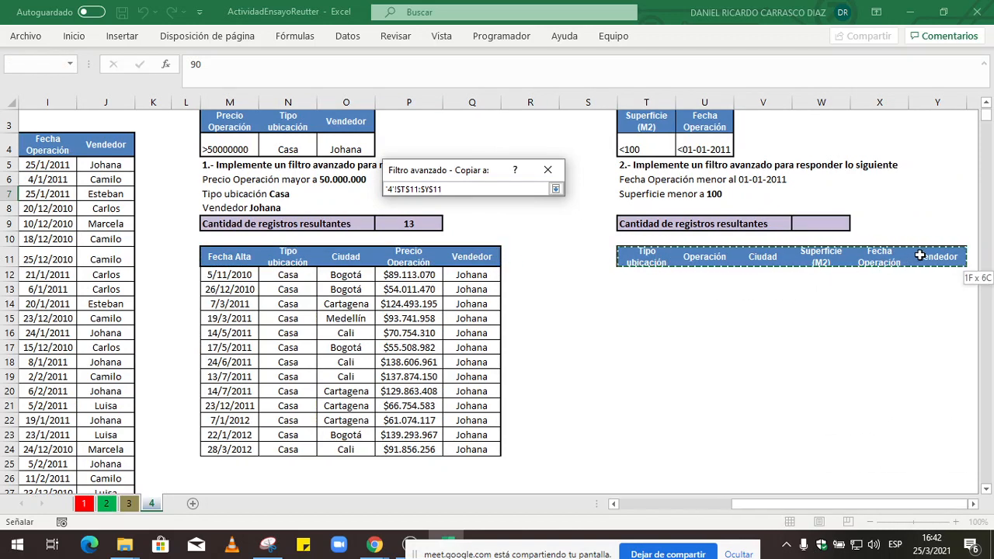
pyautogui.moveTo(919, 255); pyautogui.dragTo(920, 256)
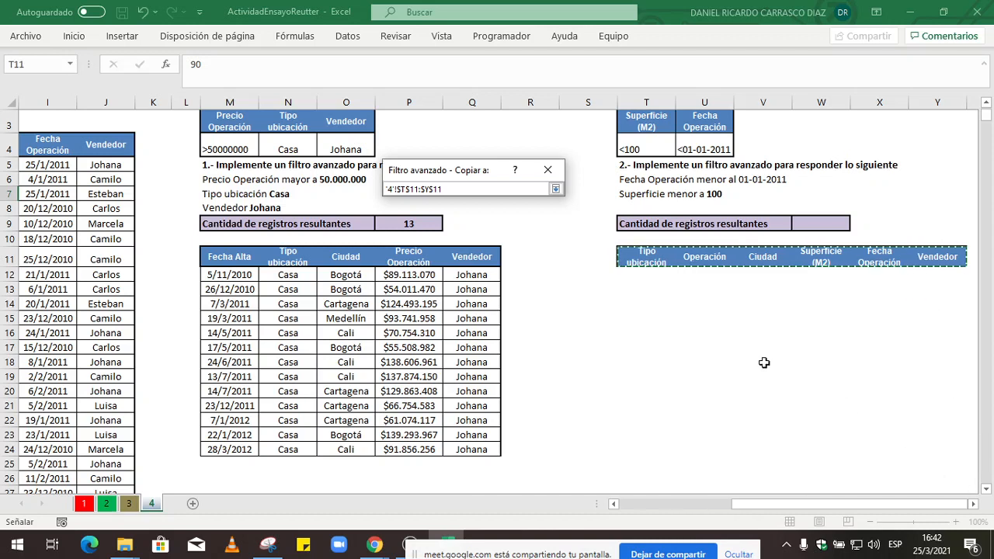
pyautogui.press('Return')
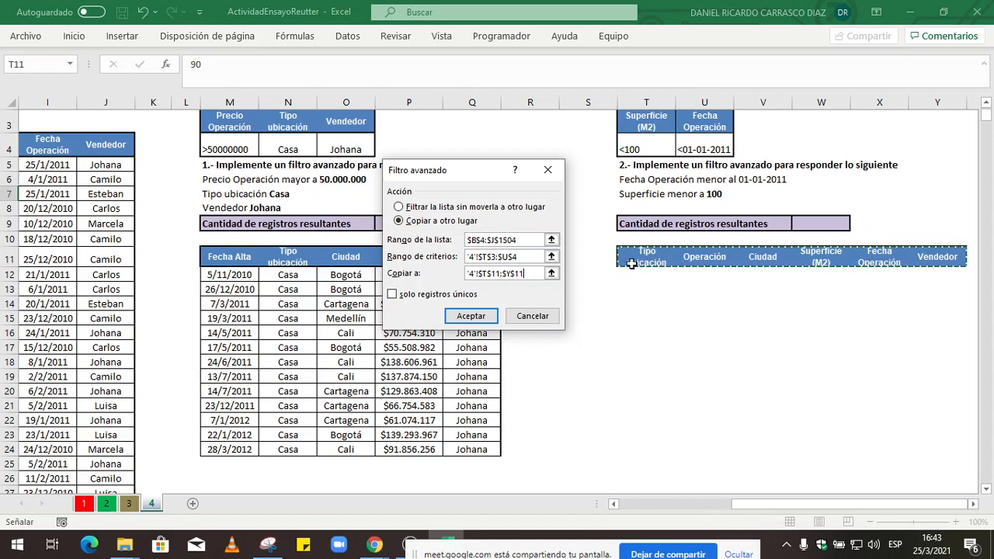
pyautogui.click(473, 316)
# Count the extracted records, enter 5 as the second exercise's number of results in W9 and centre it
pyautogui.moveTo(877, 503); pyautogui.dragTo(915, 500)
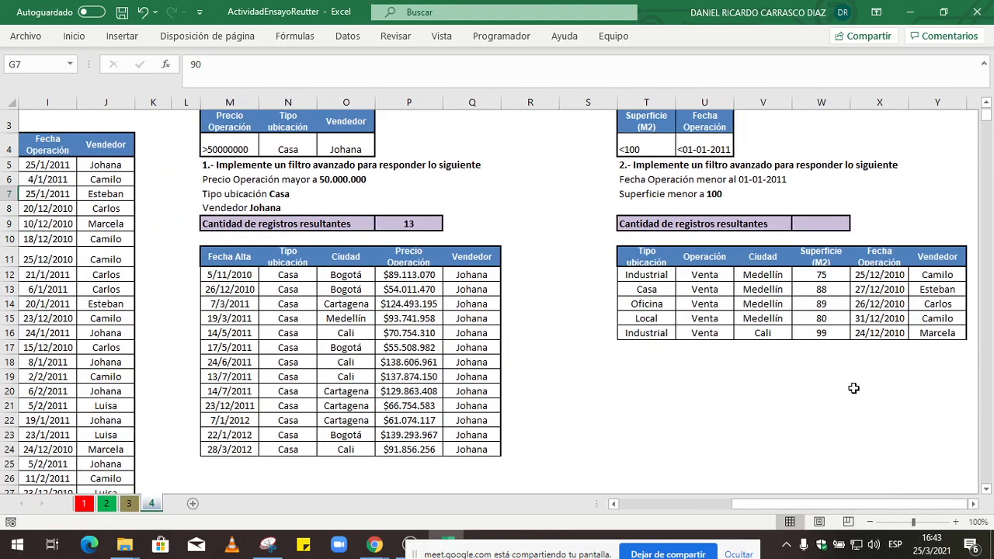
pyautogui.moveTo(641, 278); pyautogui.dragTo(650, 333)
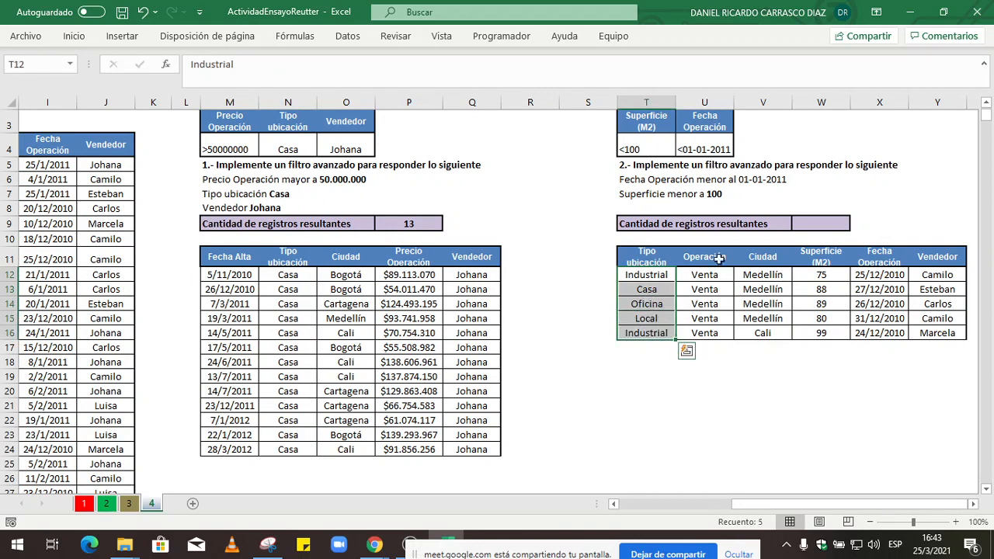
pyautogui.click(806, 226)
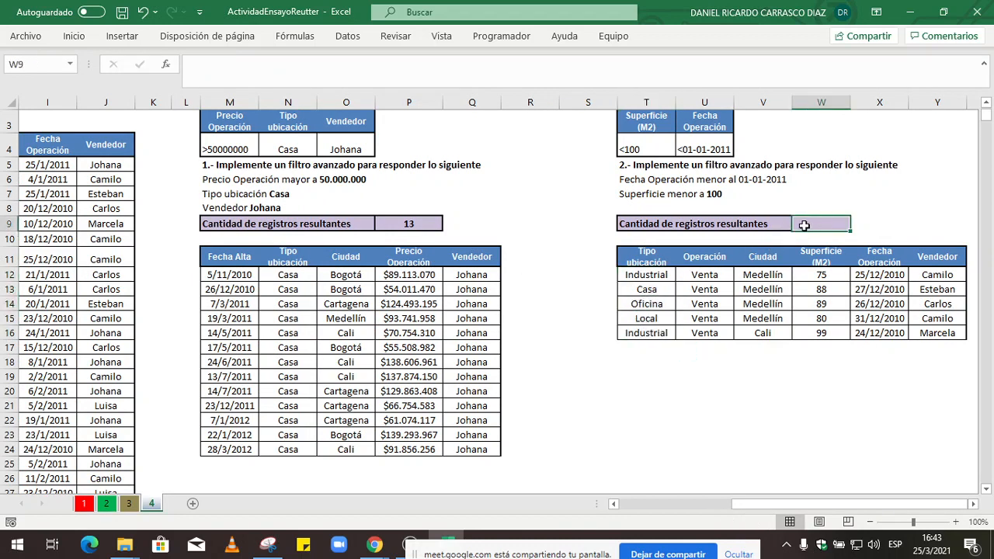
pyautogui.write('5')
pyautogui.click(843, 364)
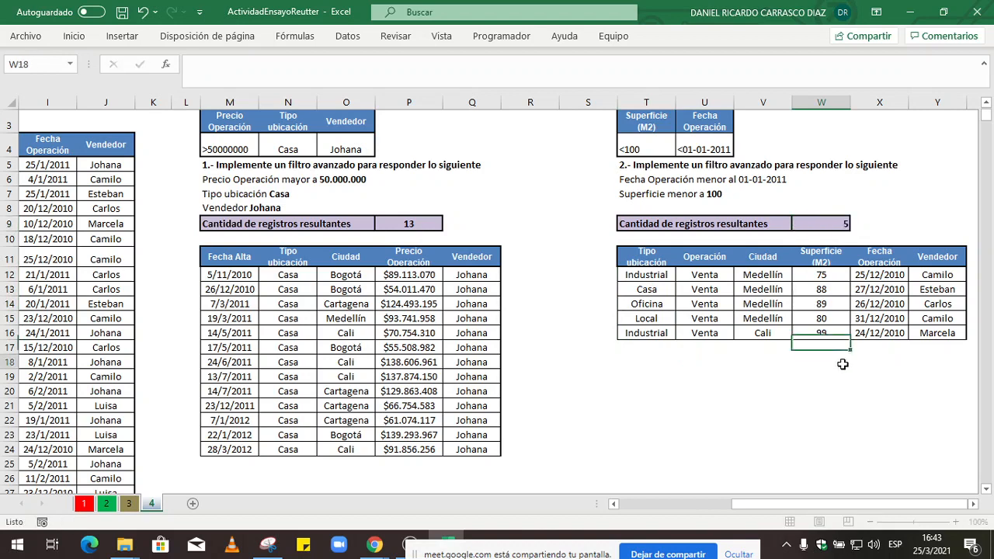
pyautogui.click(811, 227)
pyautogui.click(75, 36)
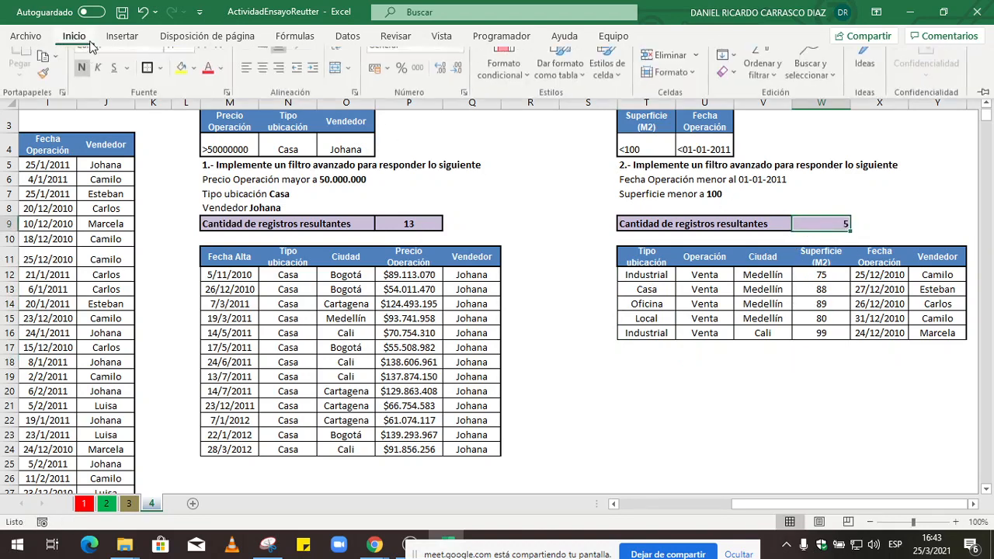
pyautogui.click(264, 87)
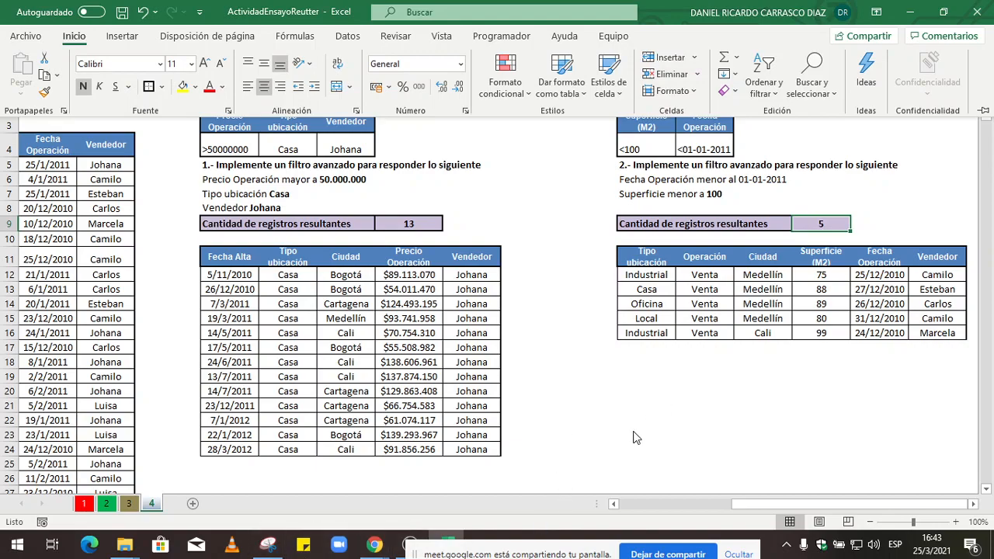
pyautogui.moveTo(839, 506); pyautogui.dragTo(800, 505)
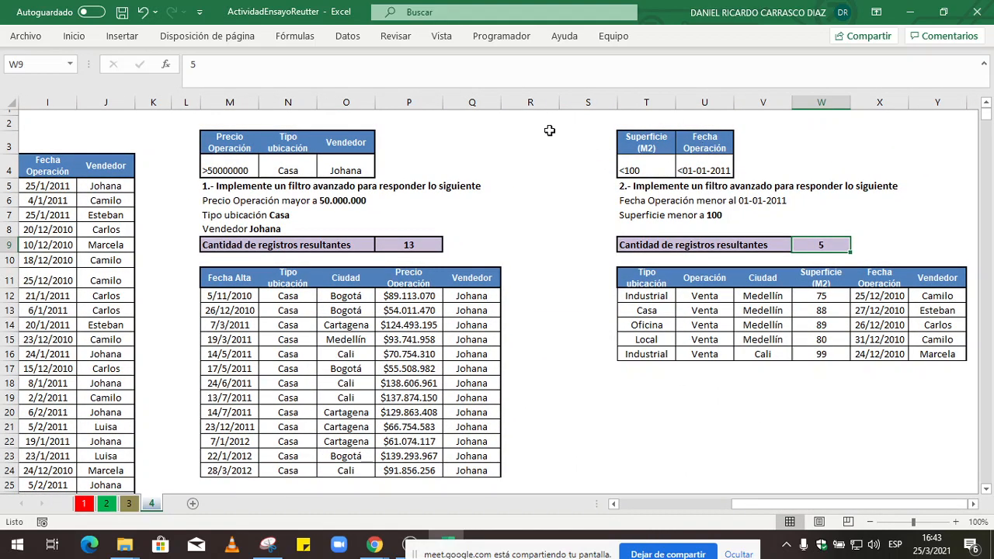
# Save the workbook and save a copy in the Clase 7 folder as ActividadEnsayoReutter_resuelto
pyautogui.click(123, 12)
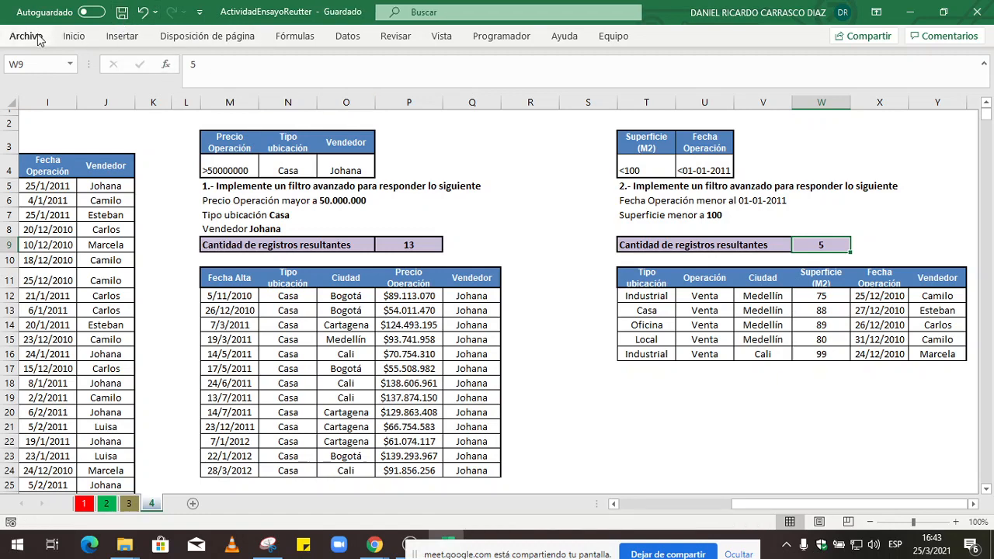
pyautogui.click(35, 37)
pyautogui.click(43, 229)
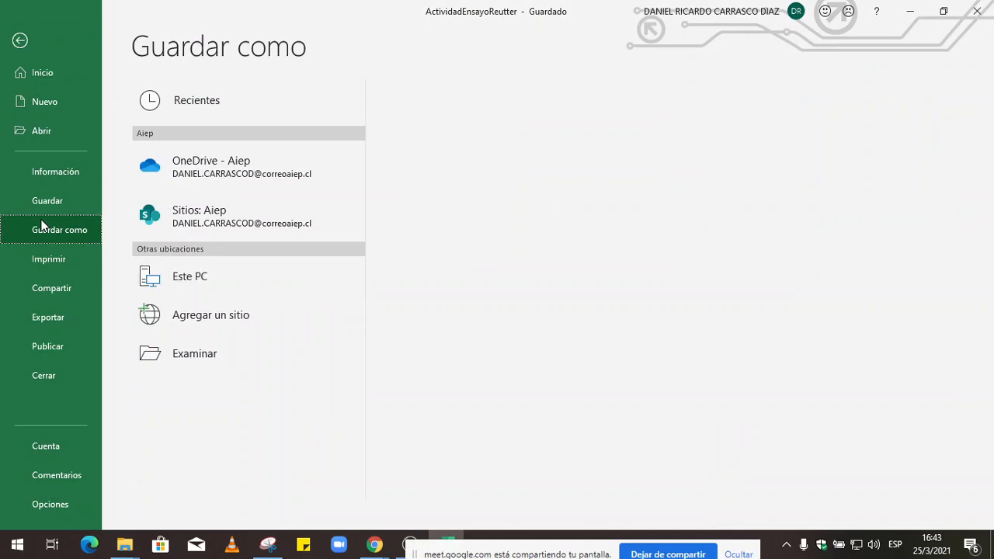
pyautogui.click(247, 353)
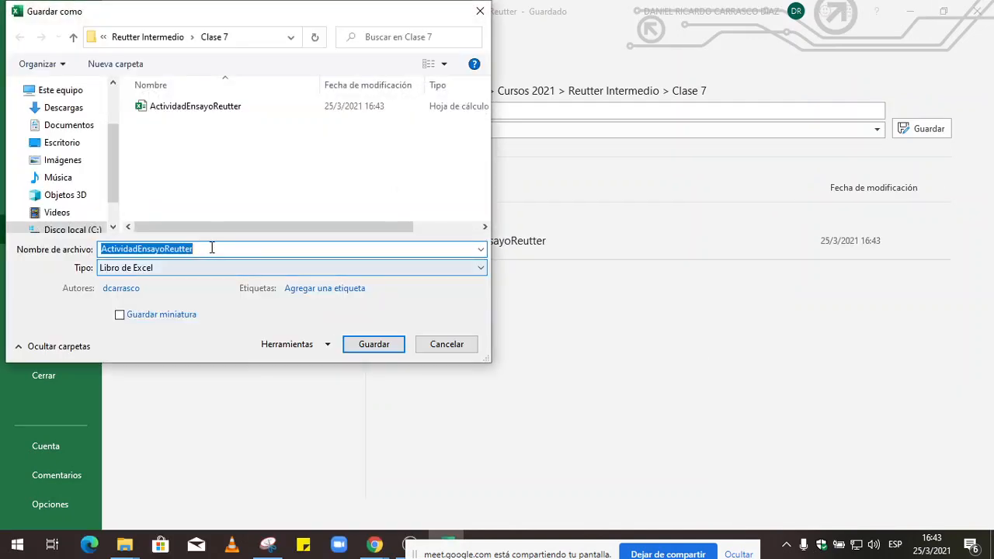
pyautogui.click(224, 248)
pyautogui.write('_re')
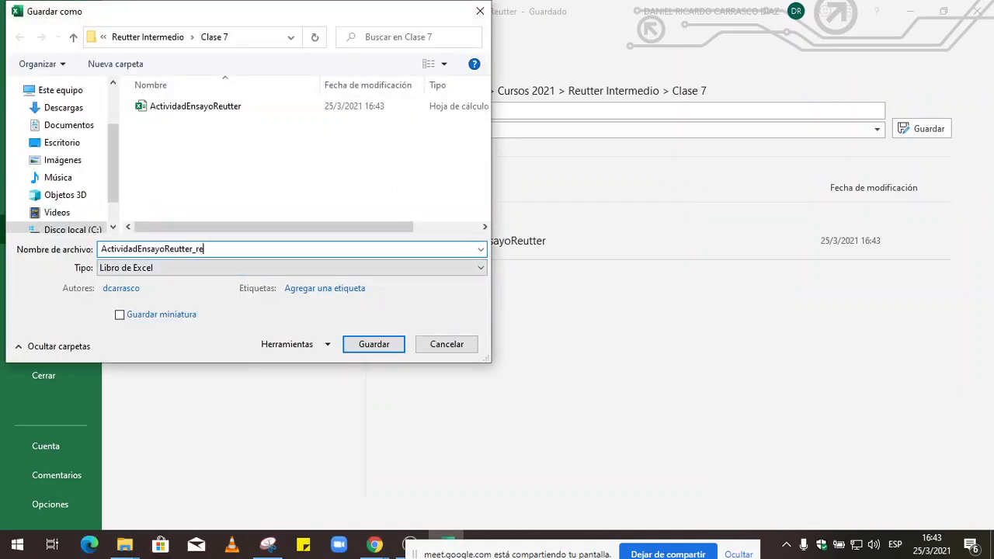
pyautogui.write('suelto')
pyautogui.click(396, 347)
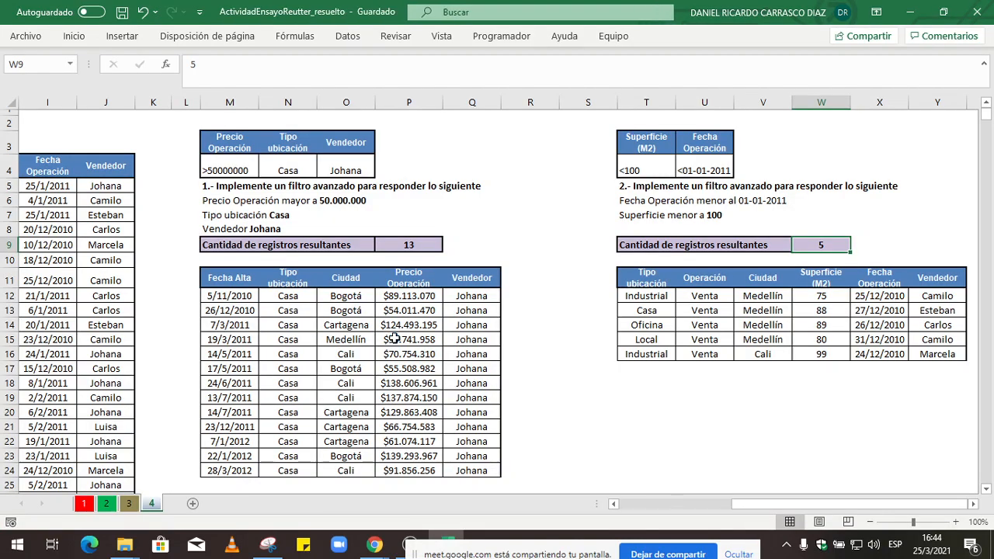
# Look over sheets 3 and 1 of the solved workbook
pyautogui.click(129, 504)
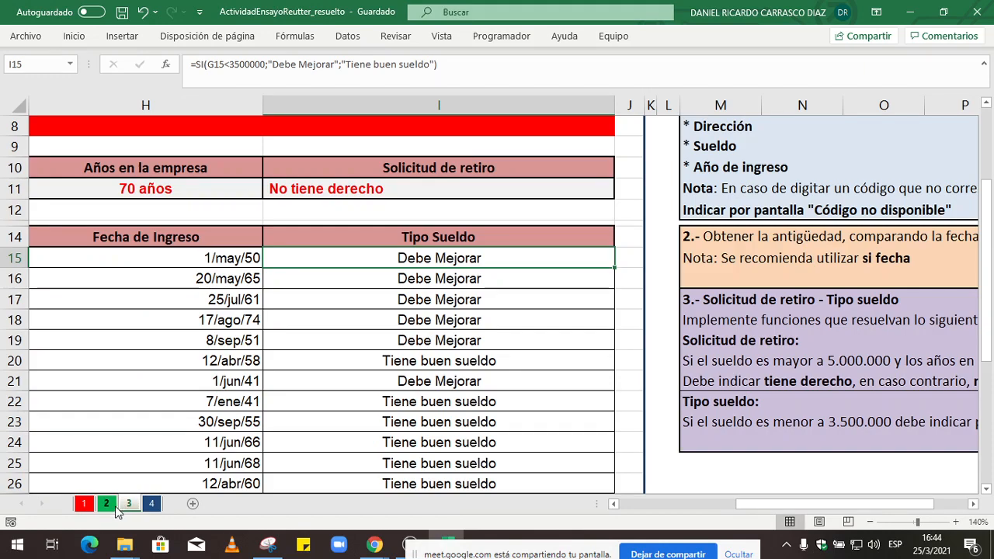
pyautogui.click(93, 504)
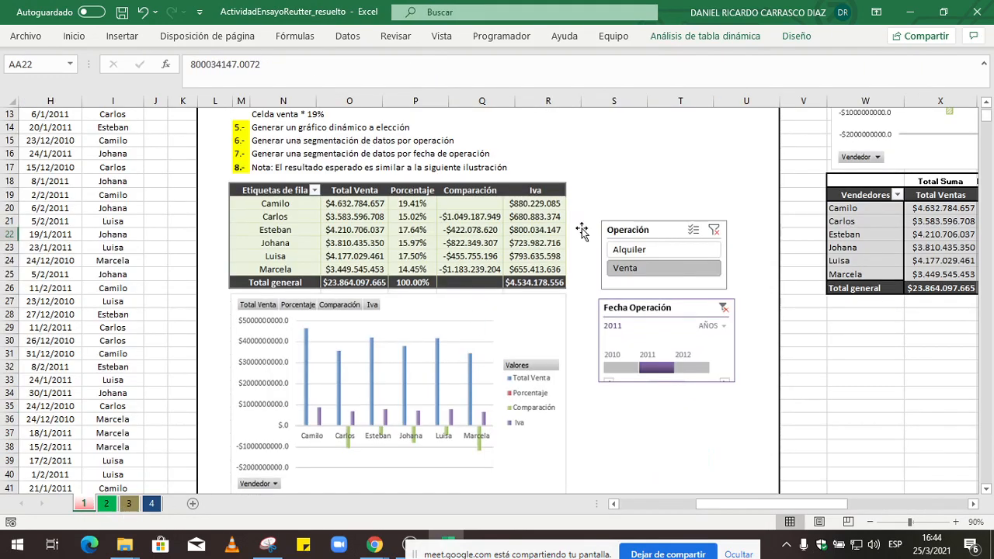
# Switch to the Google Meet call to stop presenting the screen, and bring up OBS
pyautogui.click(919, 12)
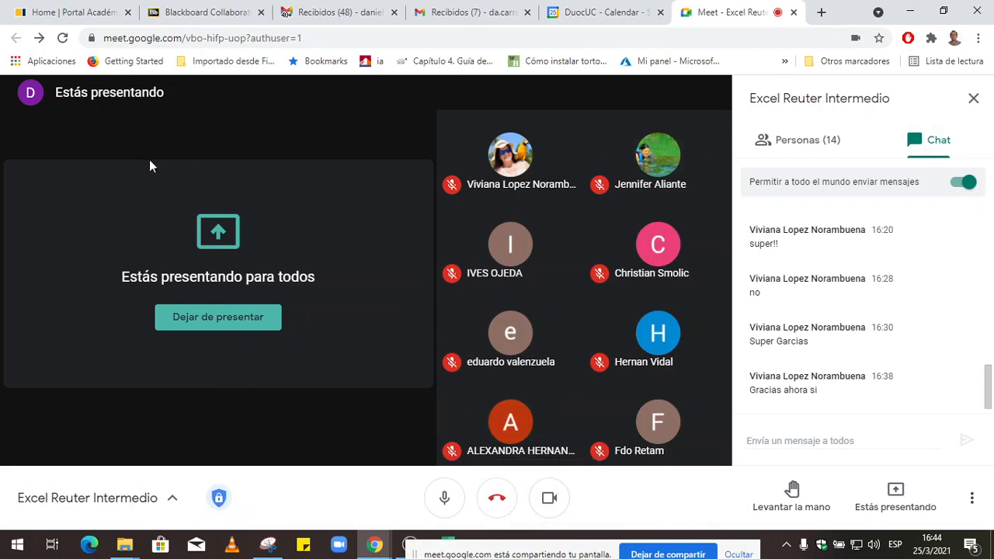
pyautogui.click(231, 317)
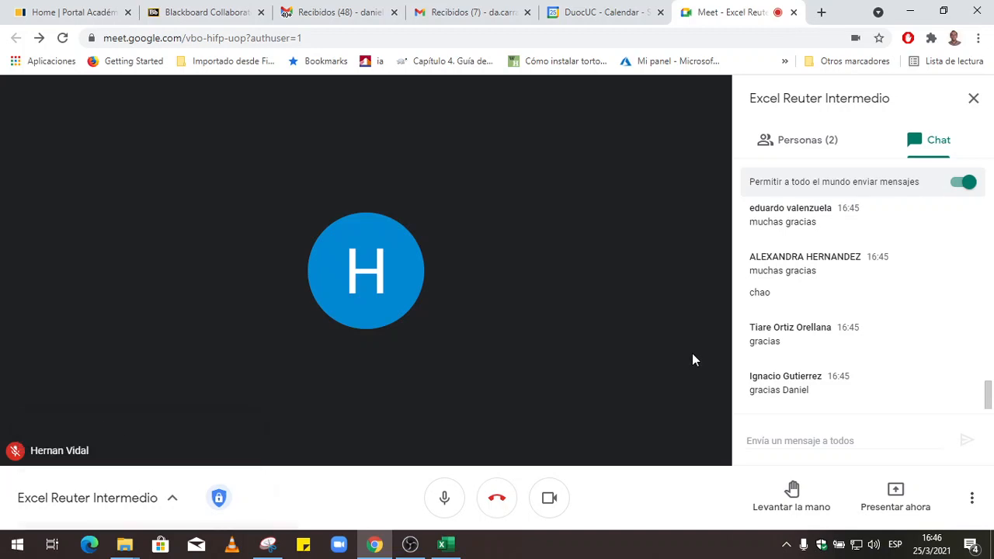
pyautogui.click(410, 545)
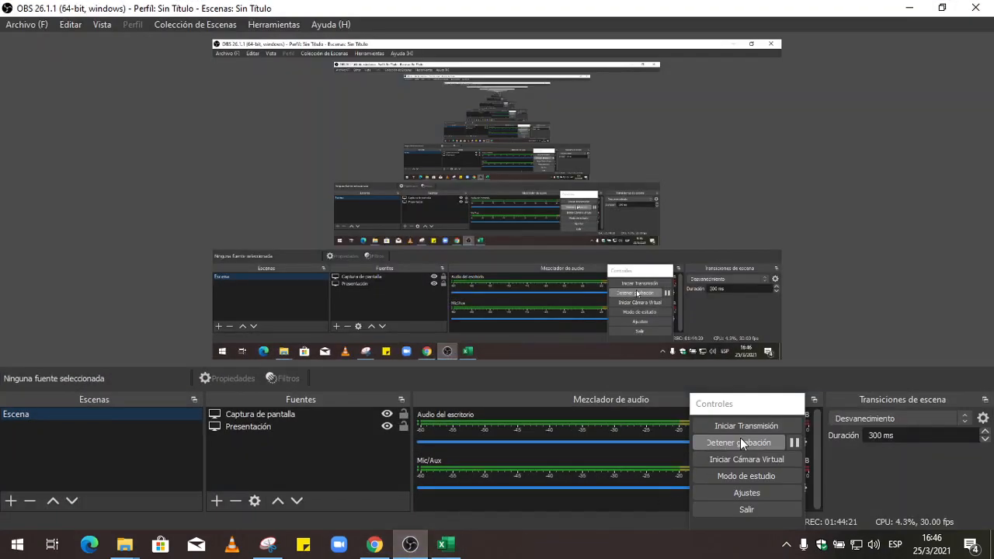